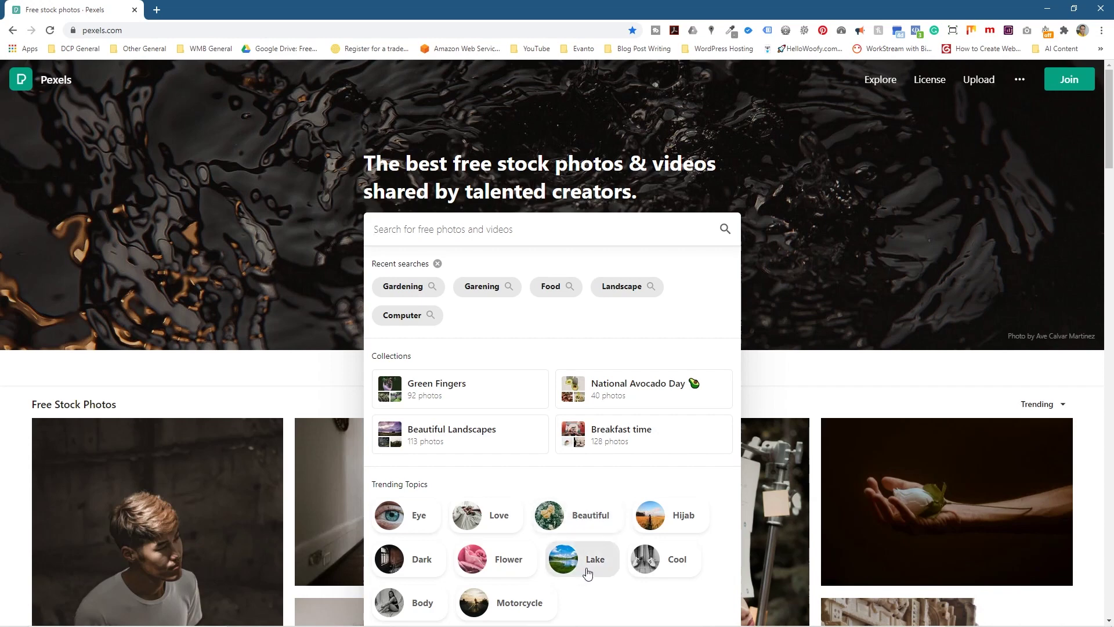
# Open the trending Lake topic on Pexels, restrict it to videos and browse the available clips
pyautogui.click(587, 562)
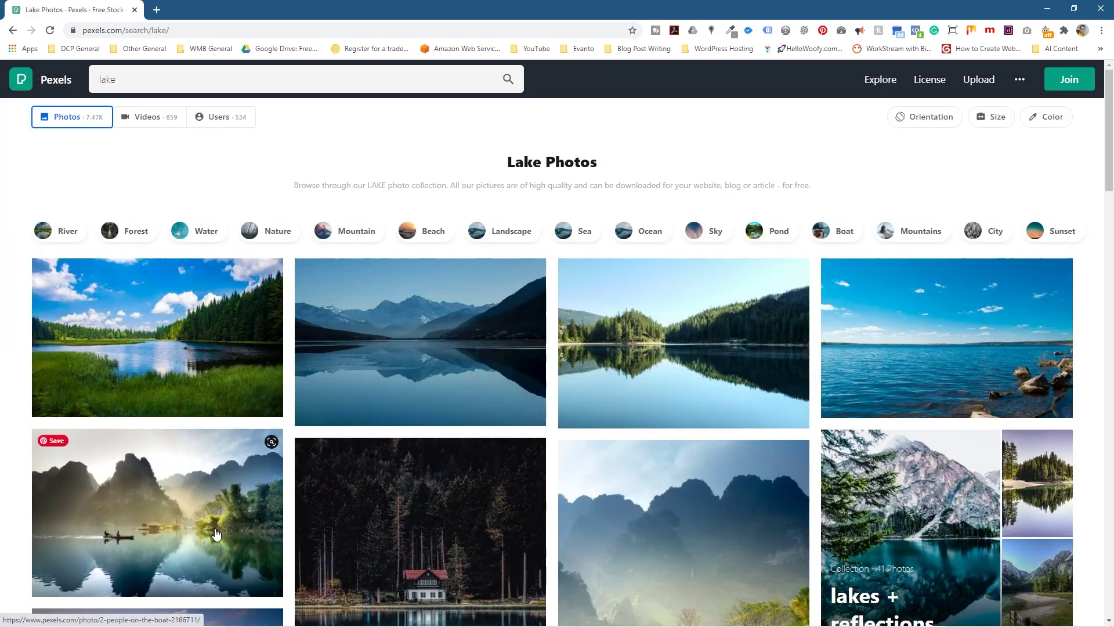
pyautogui.click(147, 119)
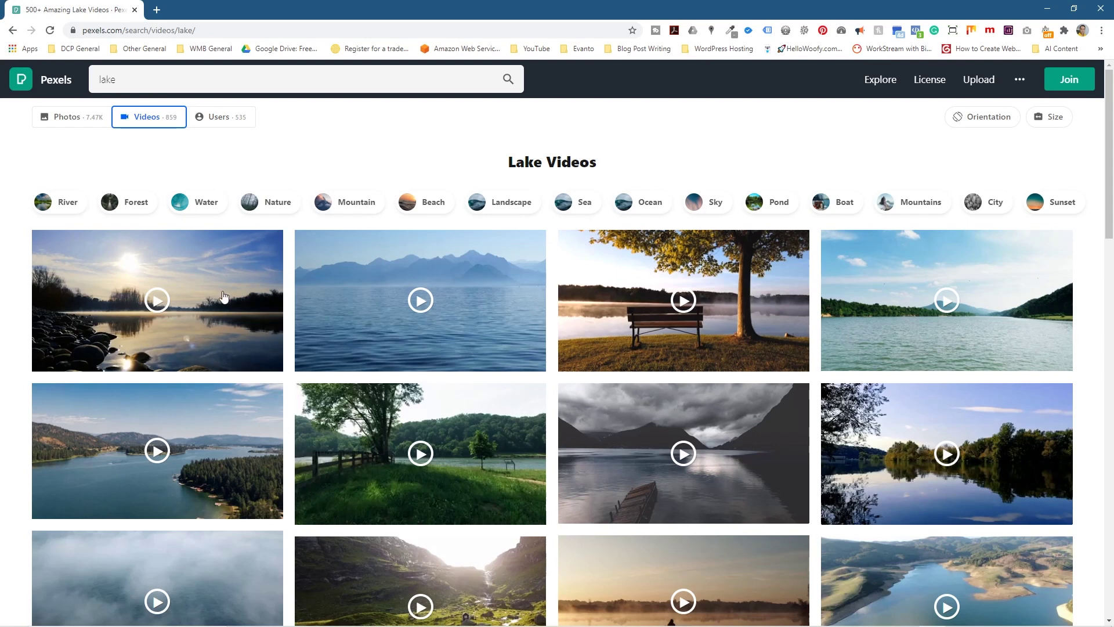
pyautogui.moveTo(217, 357)
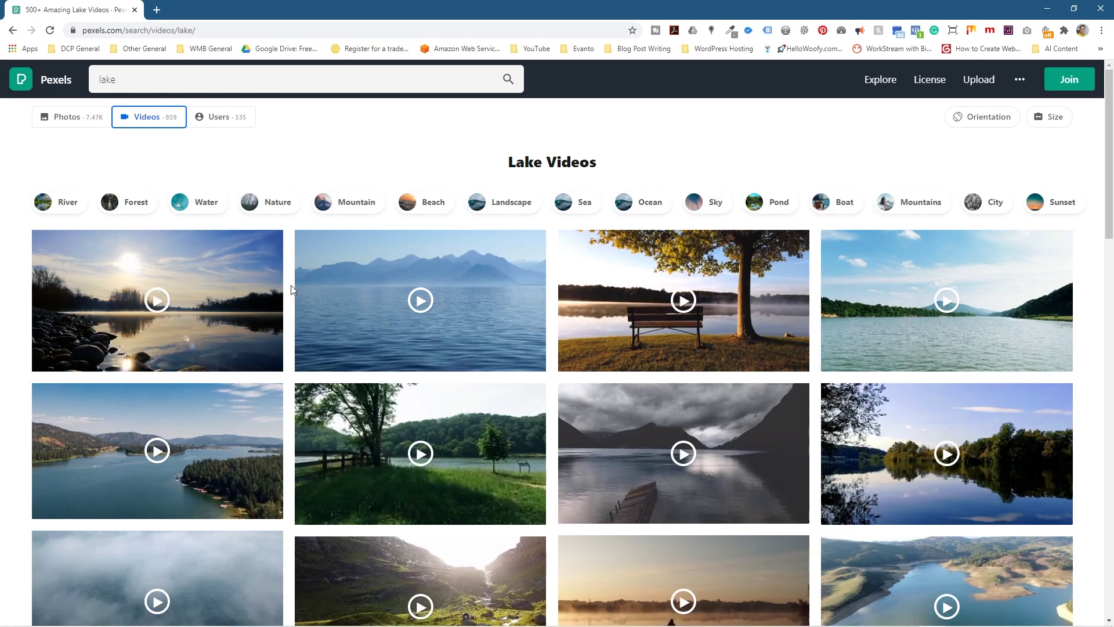
pyautogui.scroll(-7, 291, 284)
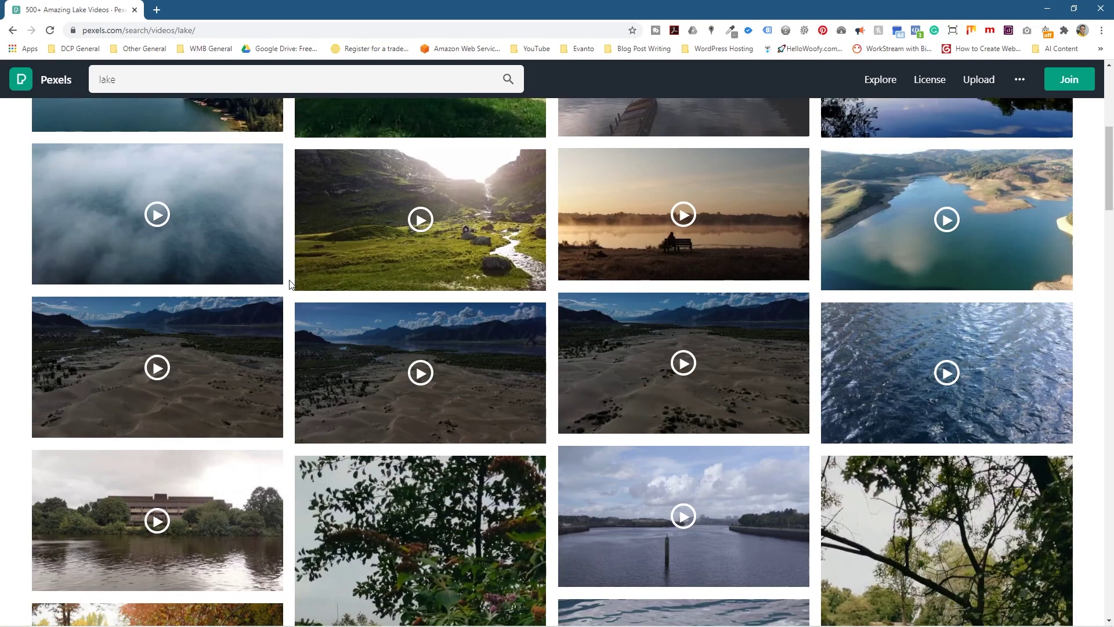
pyautogui.scroll(-3, 291, 284)
pyautogui.scroll(10, 291, 284)
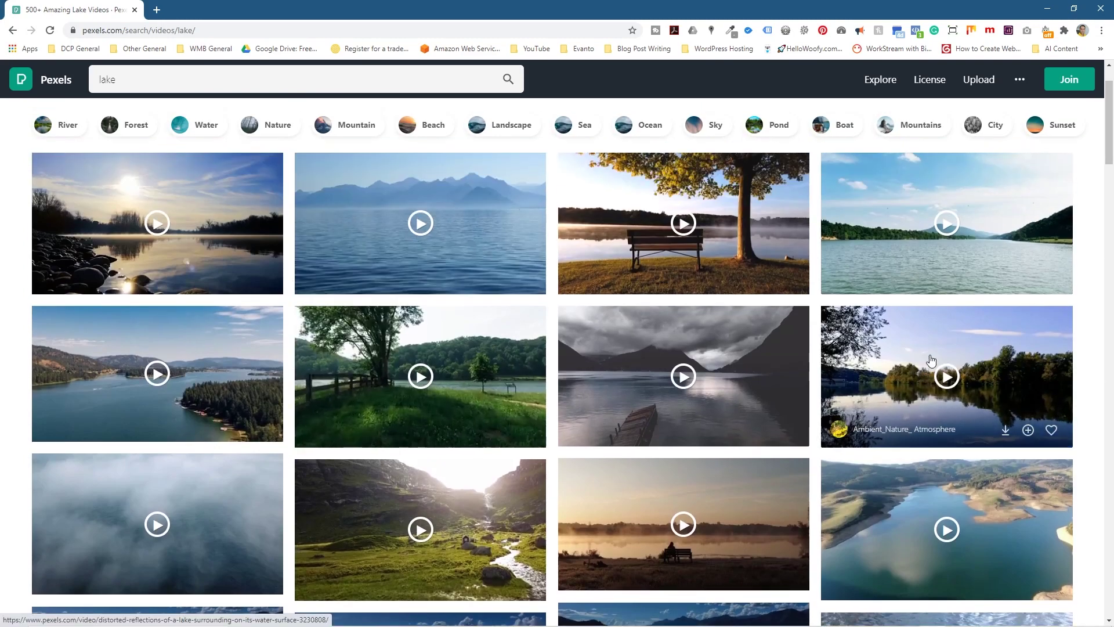
# Download the lake video with the tree reflections by Ambient_Nature_ Atmosphere in the Original (1920 x 1080) size
pyautogui.click(912, 352)
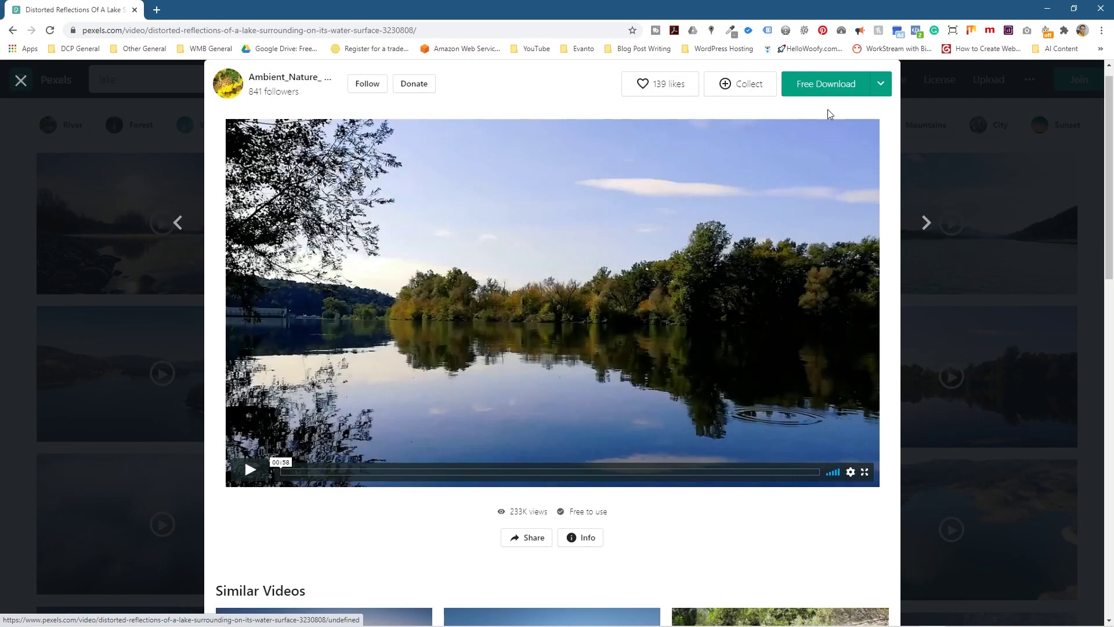
pyautogui.click(881, 84)
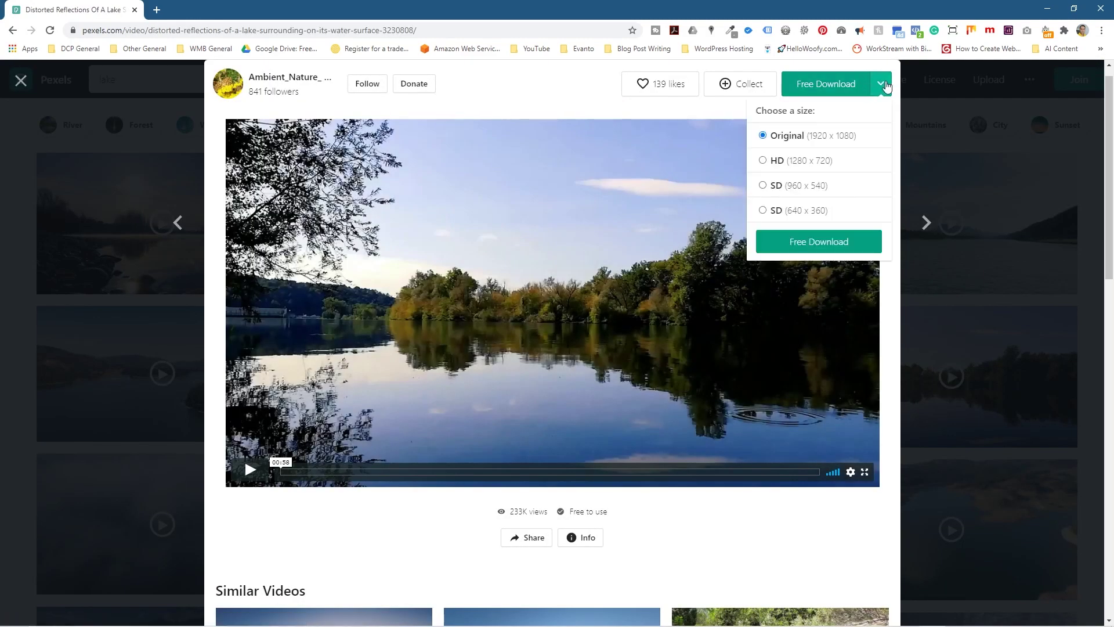
pyautogui.click(883, 88)
pyautogui.click(881, 88)
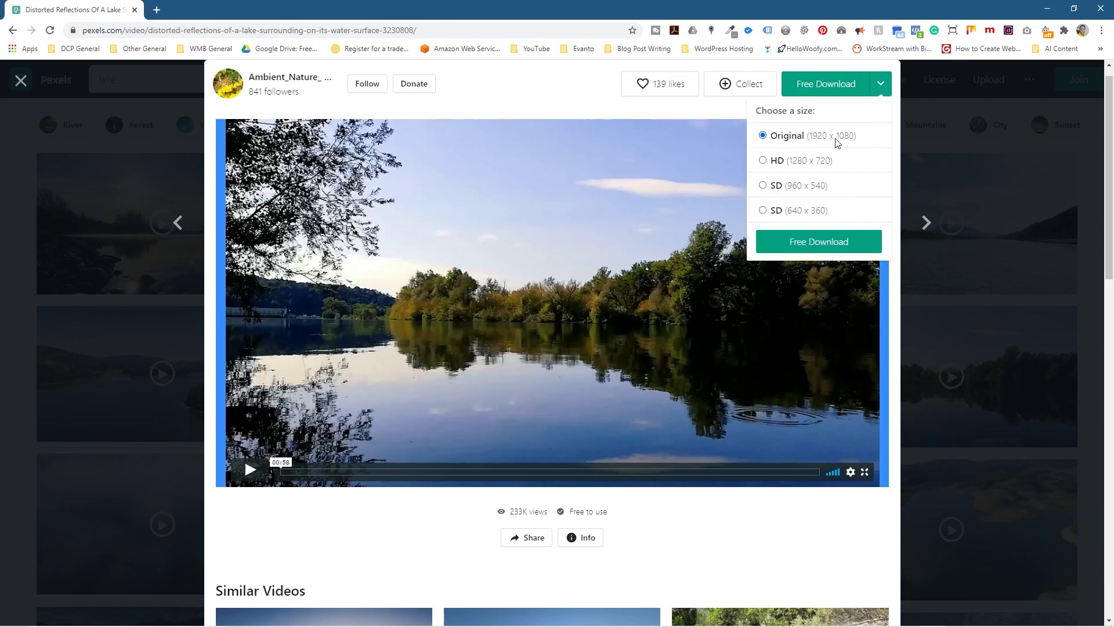
pyautogui.click(821, 250)
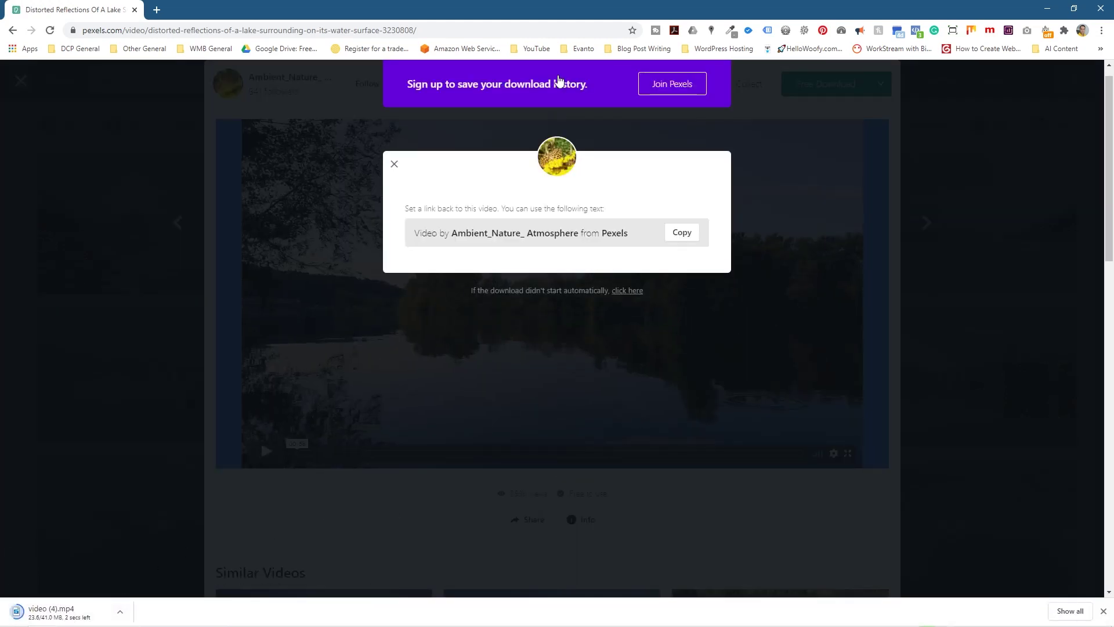
# Put the downloaded video (4).mp4 into the Magix Movie Edit Pro Premium 20201 folder and rename it 08
pyautogui.press('super+Left')
pyautogui.click(864, 222)
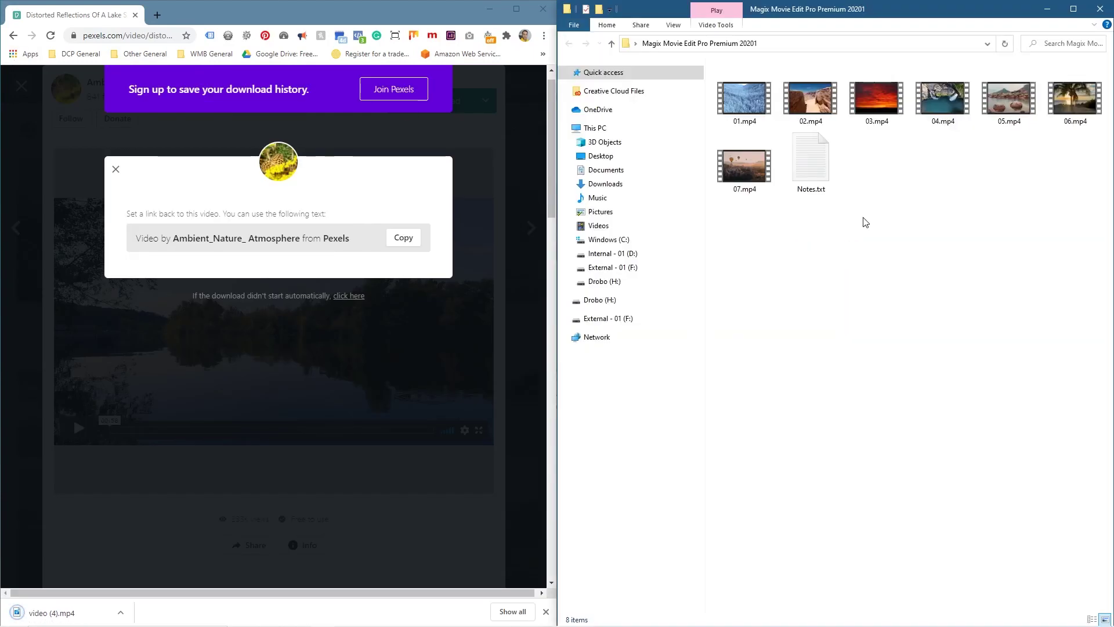
pyautogui.moveTo(42, 612); pyautogui.dragTo(986, 268)
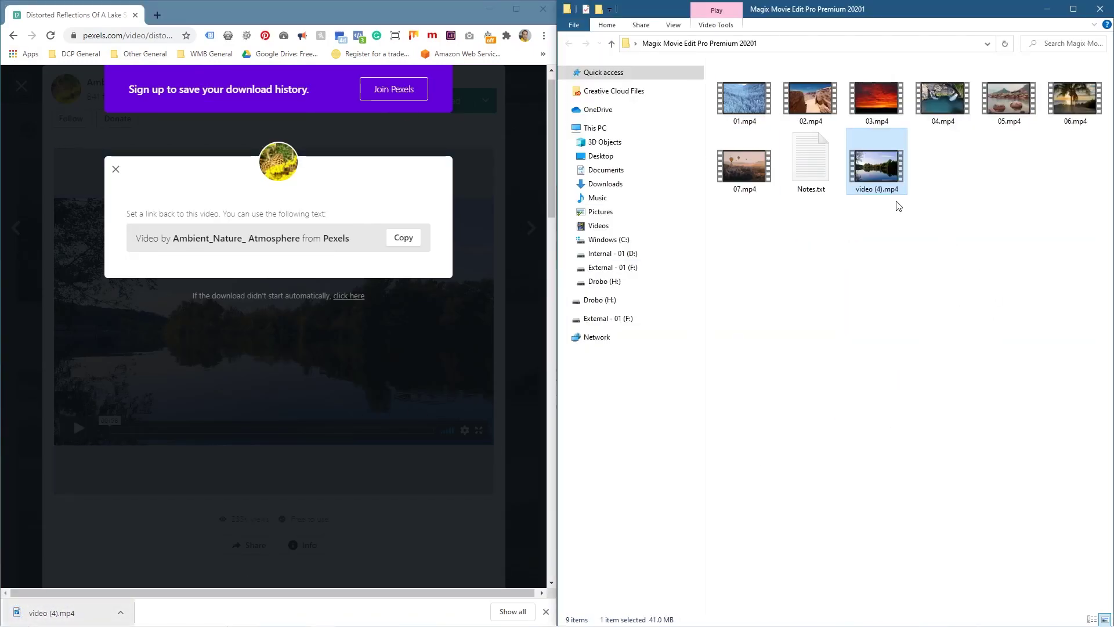
pyautogui.click(867, 190)
pyautogui.write('08')
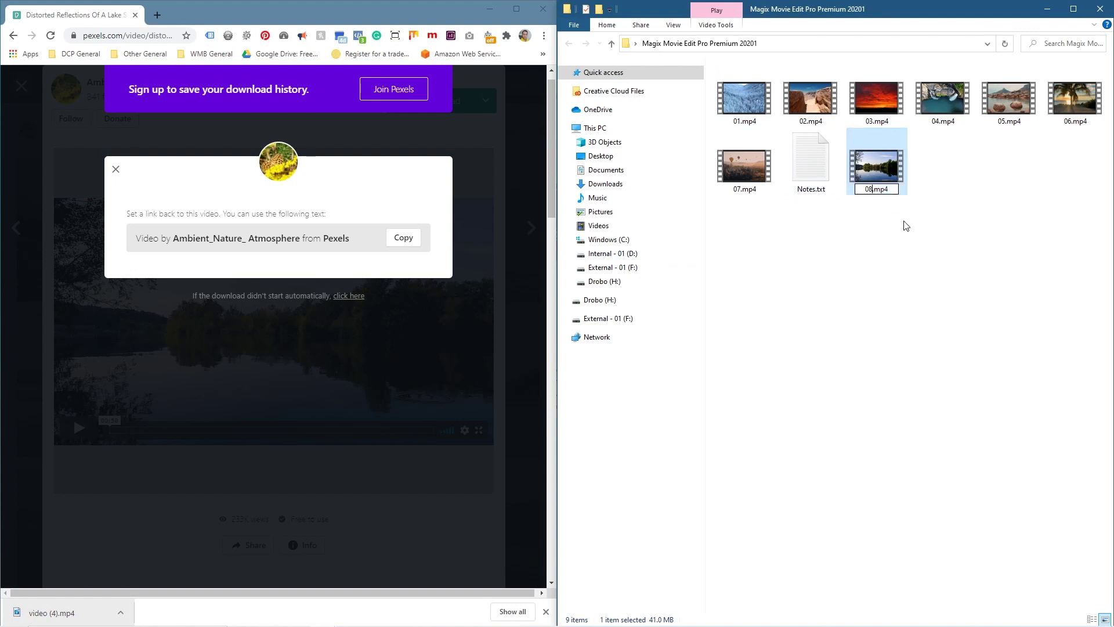
pyautogui.click(915, 244)
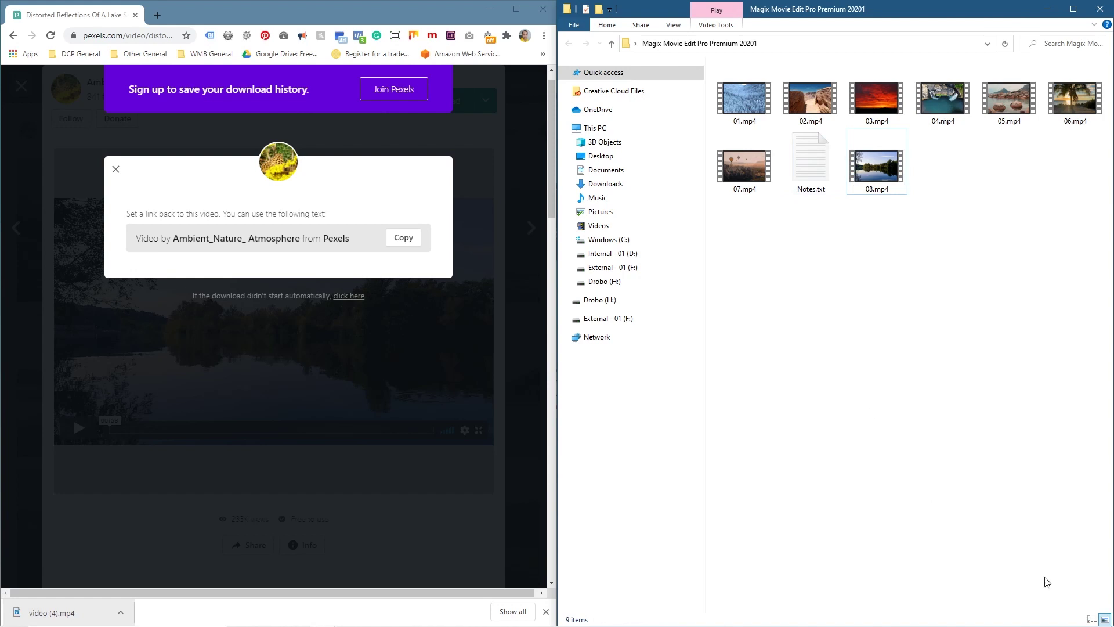
# Show the folder's files as a detailed list sorted by name in ascending order
pyautogui.click(1091, 619)
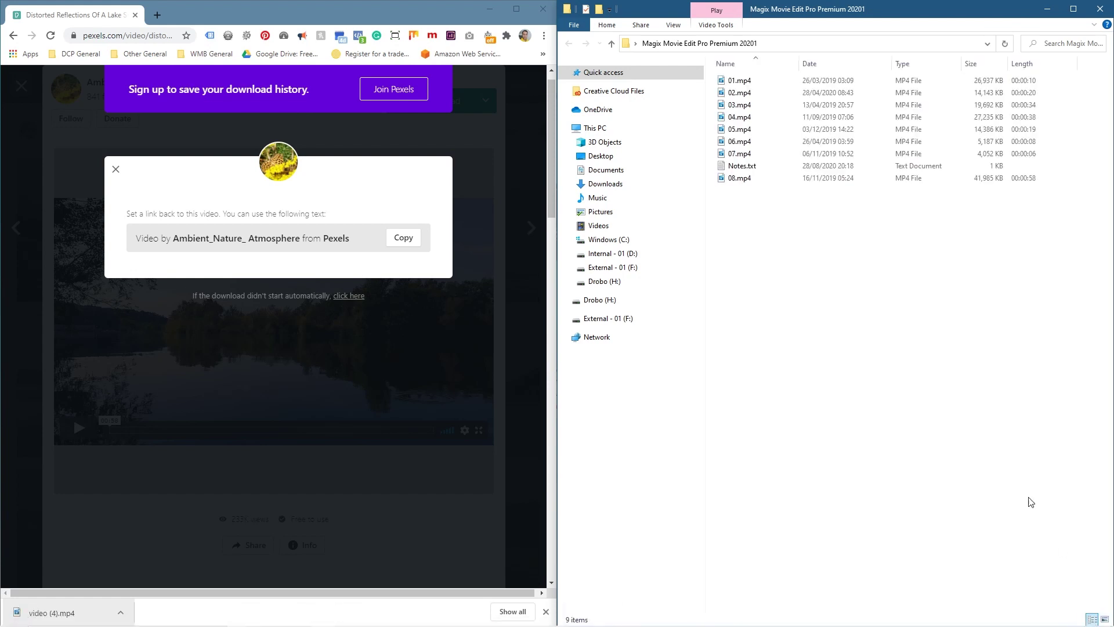
pyautogui.click(773, 66)
pyautogui.click(771, 65)
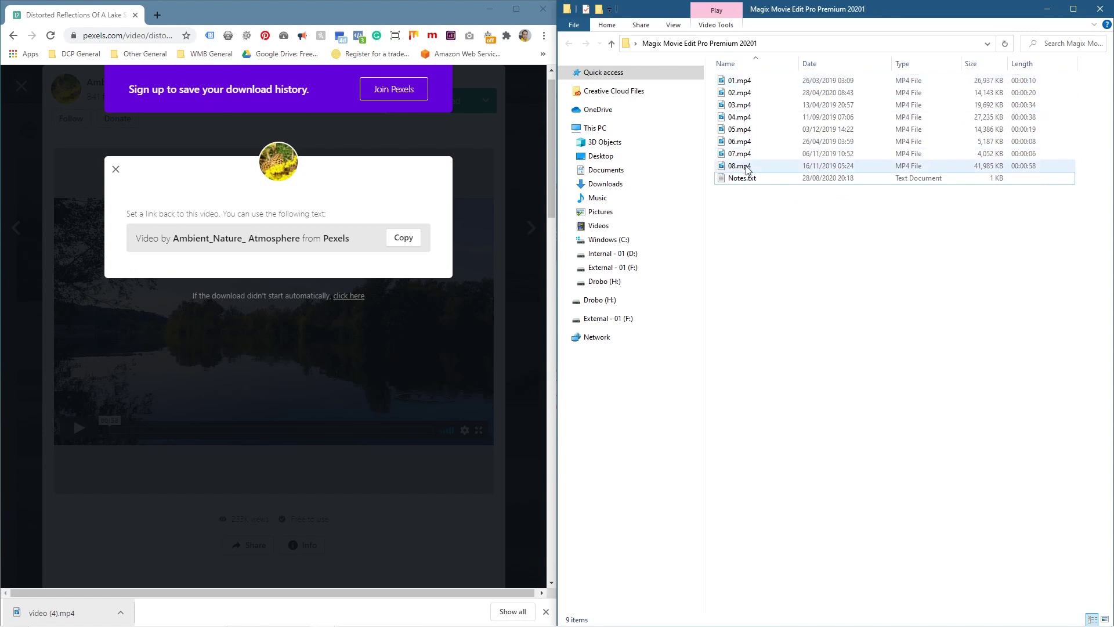
# Close the browser window and the video folder to return to the desktop
pyautogui.click(543, 9)
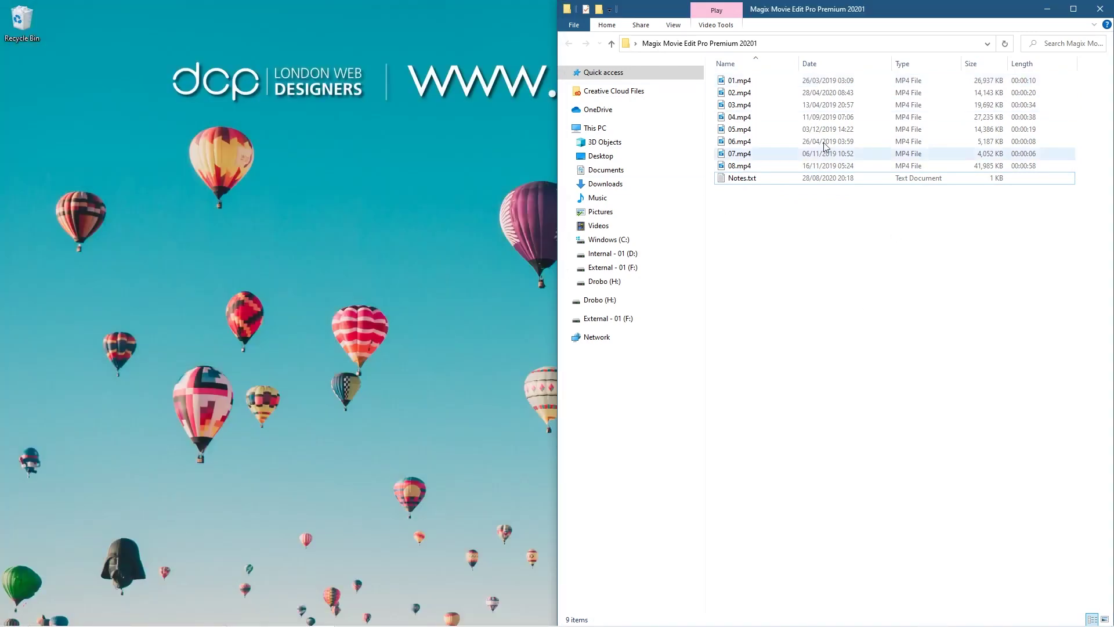
pyautogui.click(741, 179)
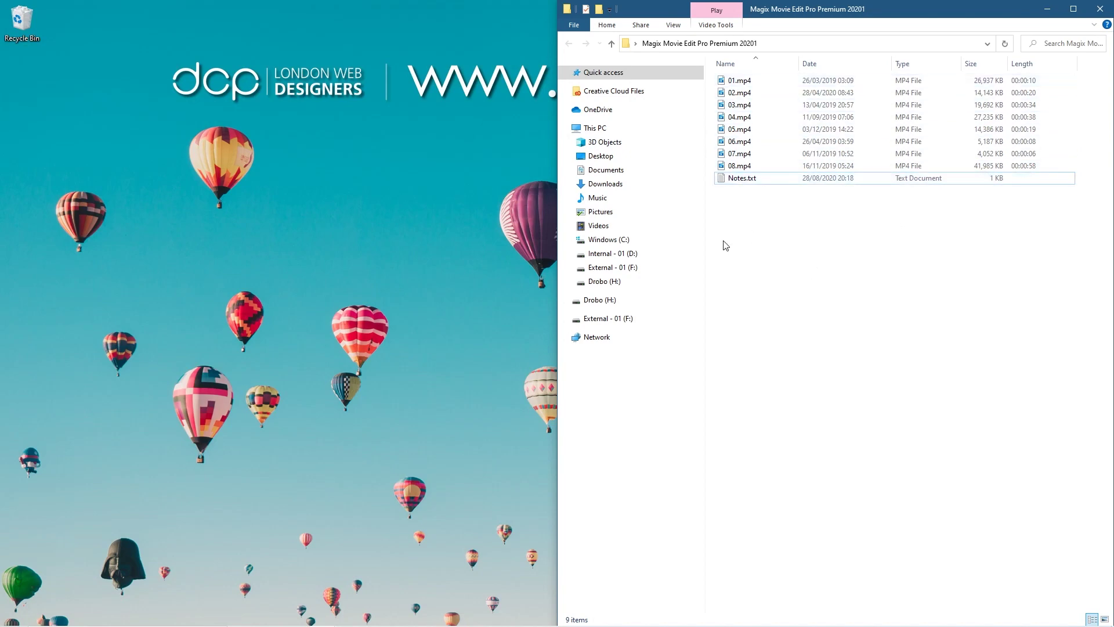
pyautogui.click(1099, 8)
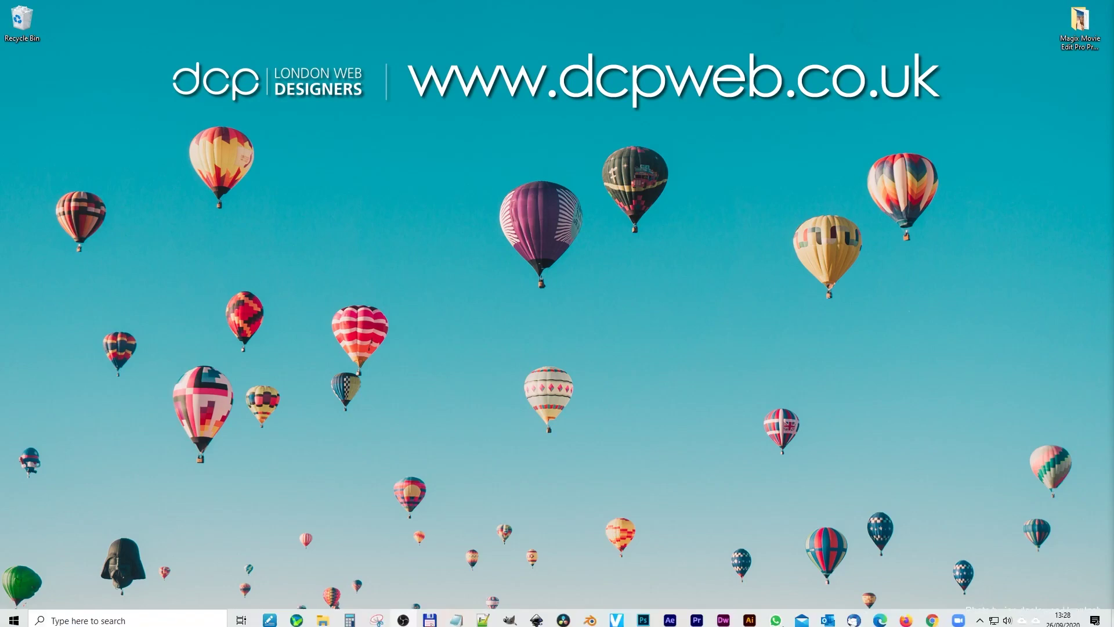
# Switch to Chrome and find the purchase section for MAGIX Movie Edit Pro 2021 Premium on the product page
pyautogui.click(932, 614)
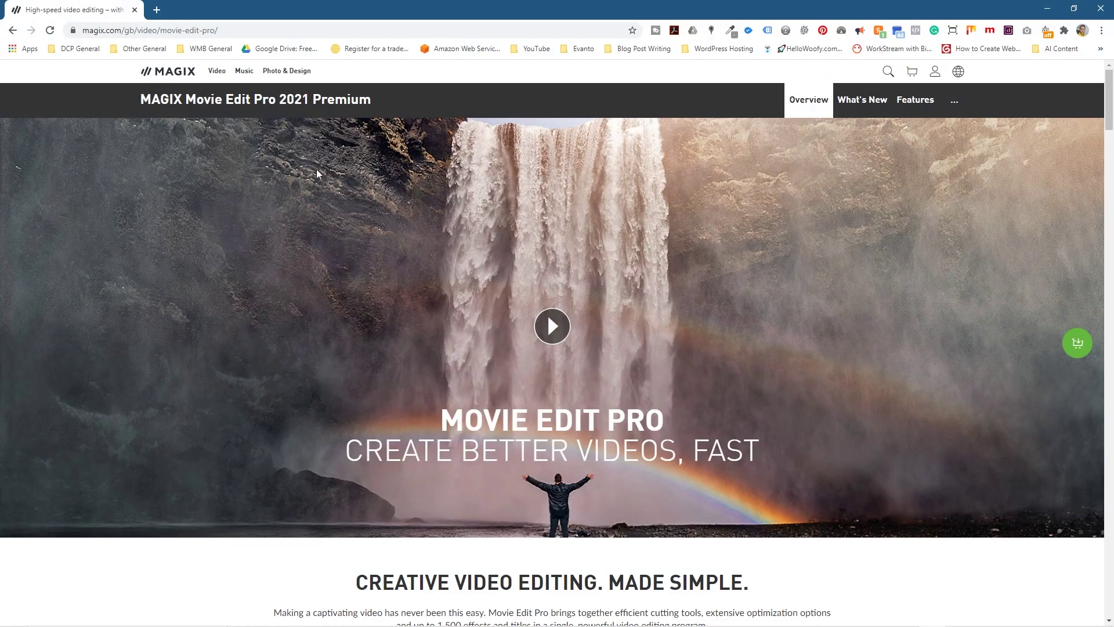
pyautogui.moveTo(1109, 105); pyautogui.dragTo(1110, 493)
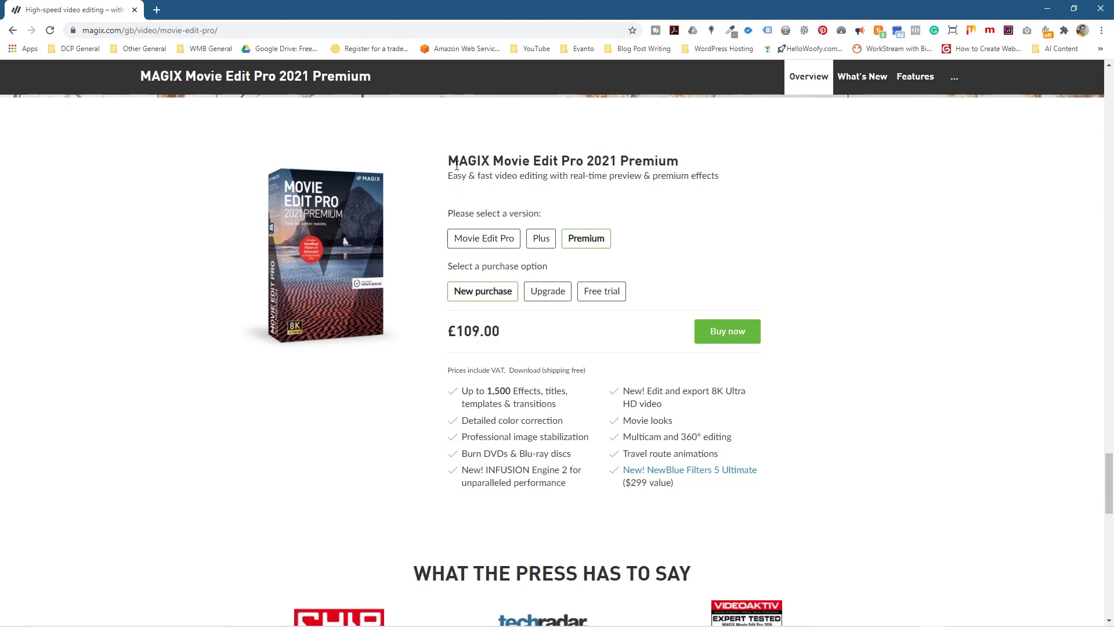
pyautogui.moveTo(448, 158); pyautogui.dragTo(687, 161)
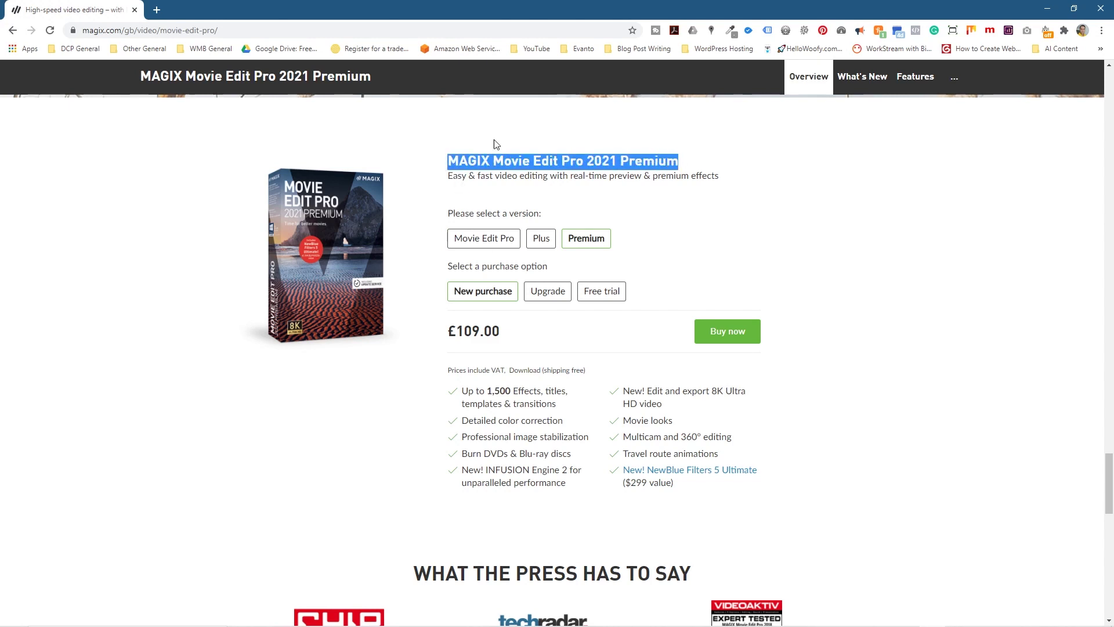
# Examine the price and effects of the Movie Edit Pro version and the features of the Plus version
pyautogui.click(485, 241)
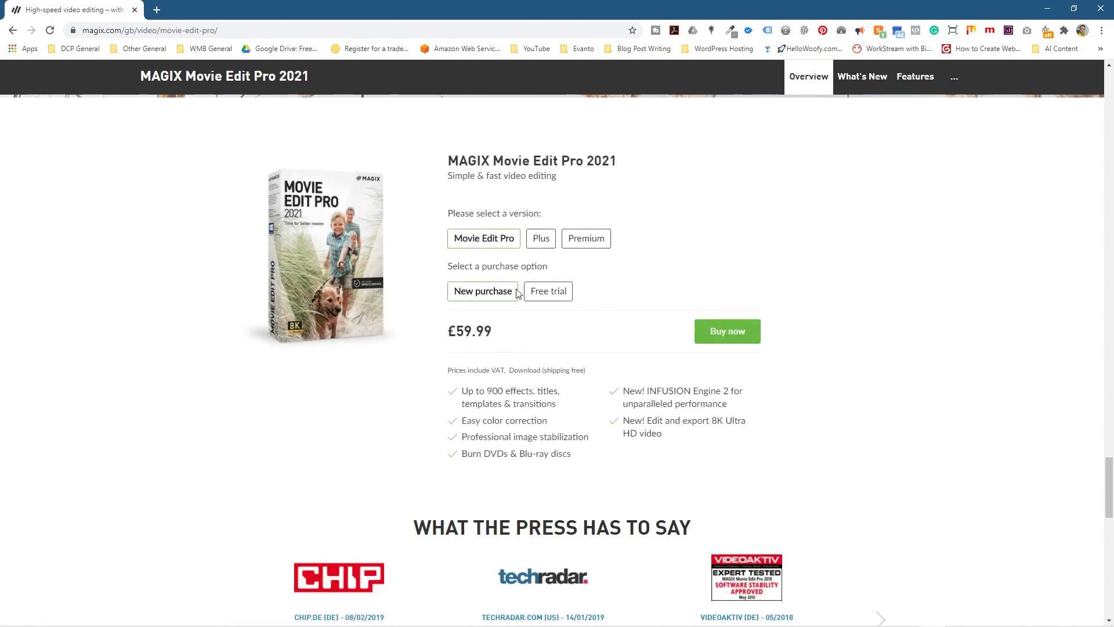
pyautogui.moveTo(457, 331); pyautogui.dragTo(504, 337)
pyautogui.moveTo(465, 390); pyautogui.dragTo(559, 393)
pyautogui.moveTo(493, 403); pyautogui.dragTo(533, 404)
pyautogui.click(542, 240)
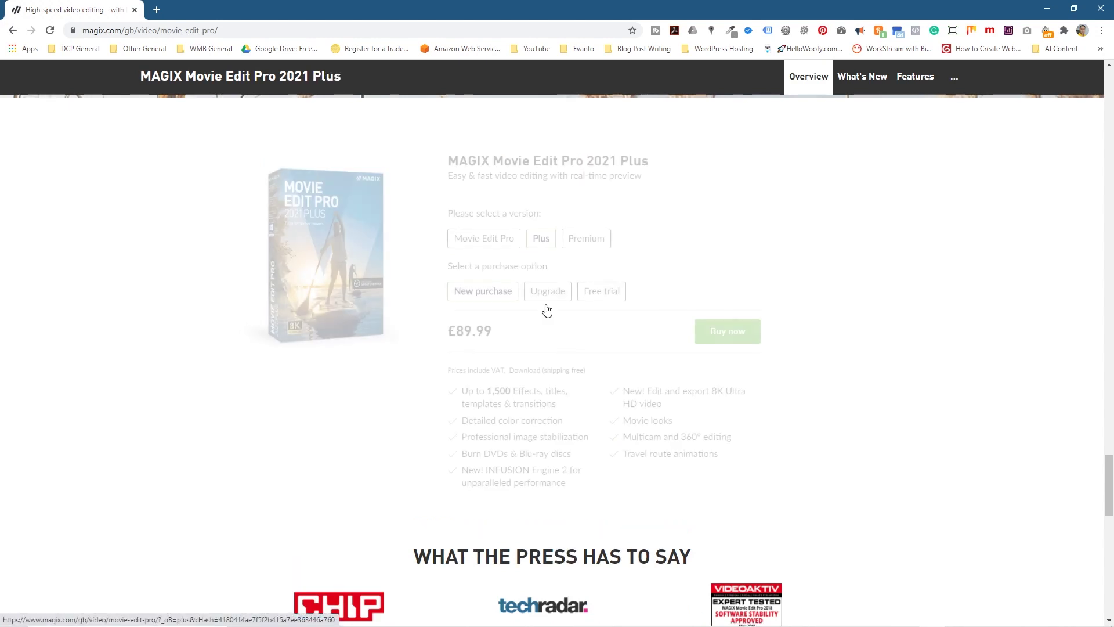
pyautogui.moveTo(474, 392); pyautogui.dragTo(538, 403)
# Select the Premium version, examine its feature list and price, and close the browser
pyautogui.click(586, 239)
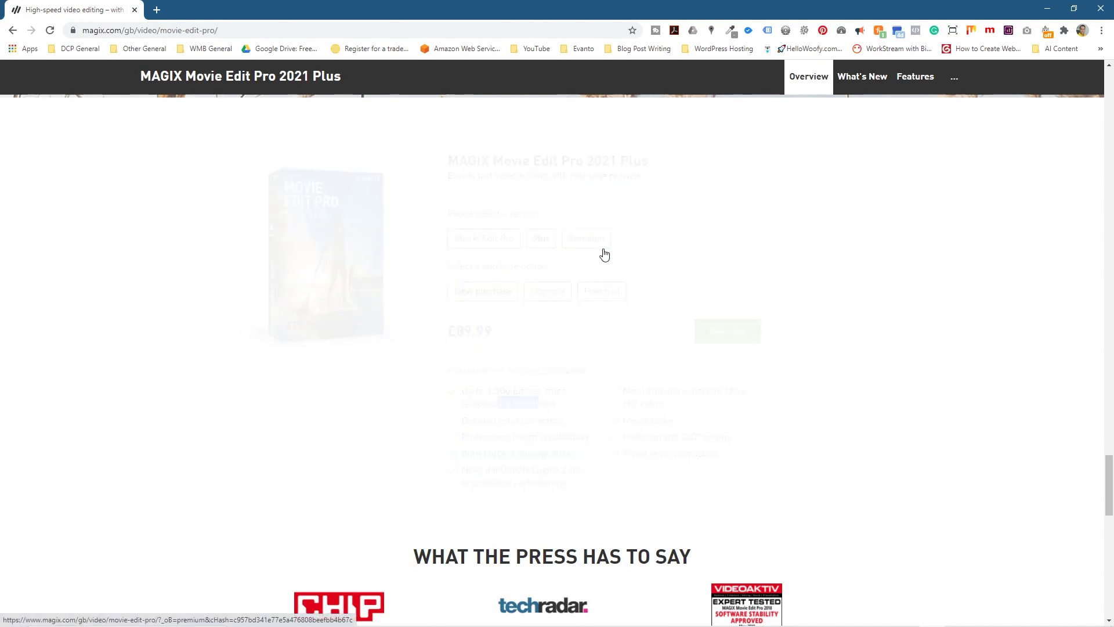
pyautogui.moveTo(631, 436); pyautogui.dragTo(720, 436)
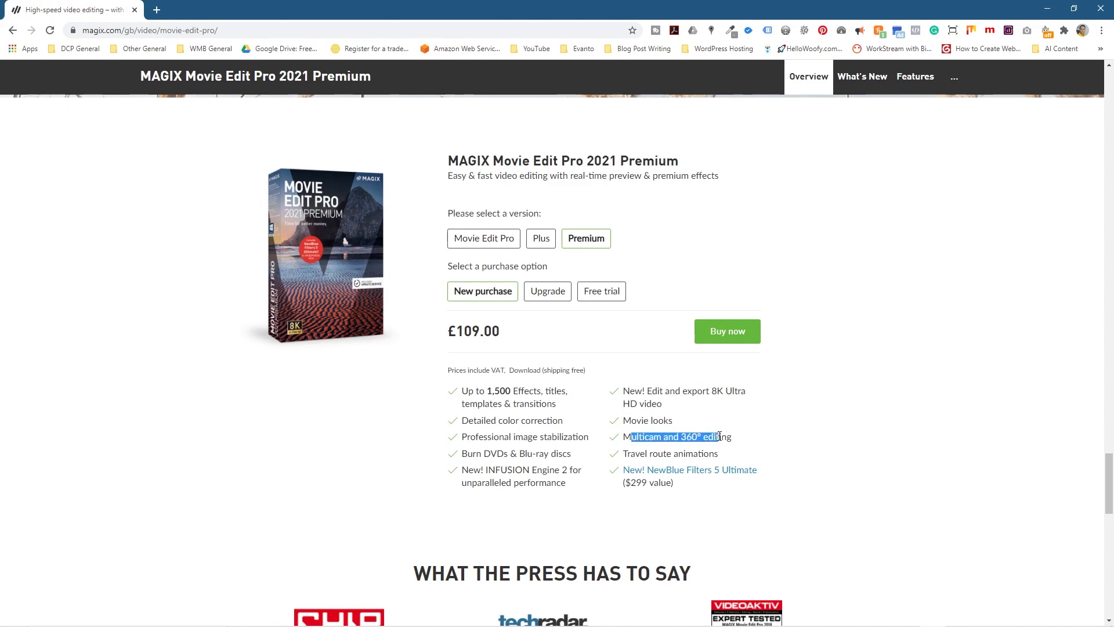
pyautogui.moveTo(635, 454); pyautogui.dragTo(699, 454)
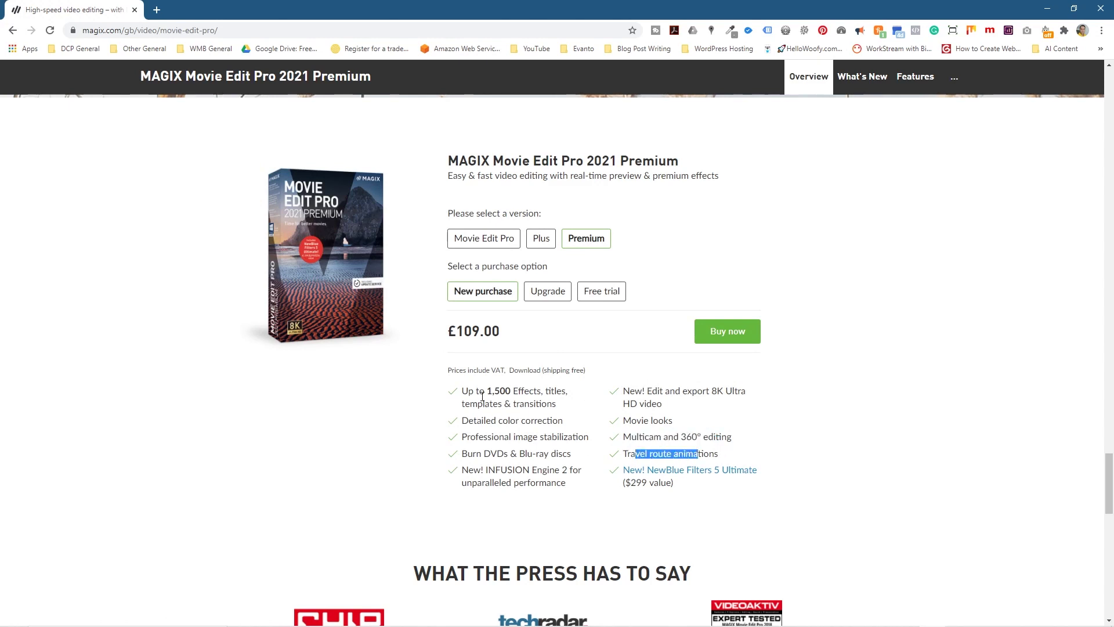
pyautogui.moveTo(631, 392); pyautogui.dragTo(746, 392)
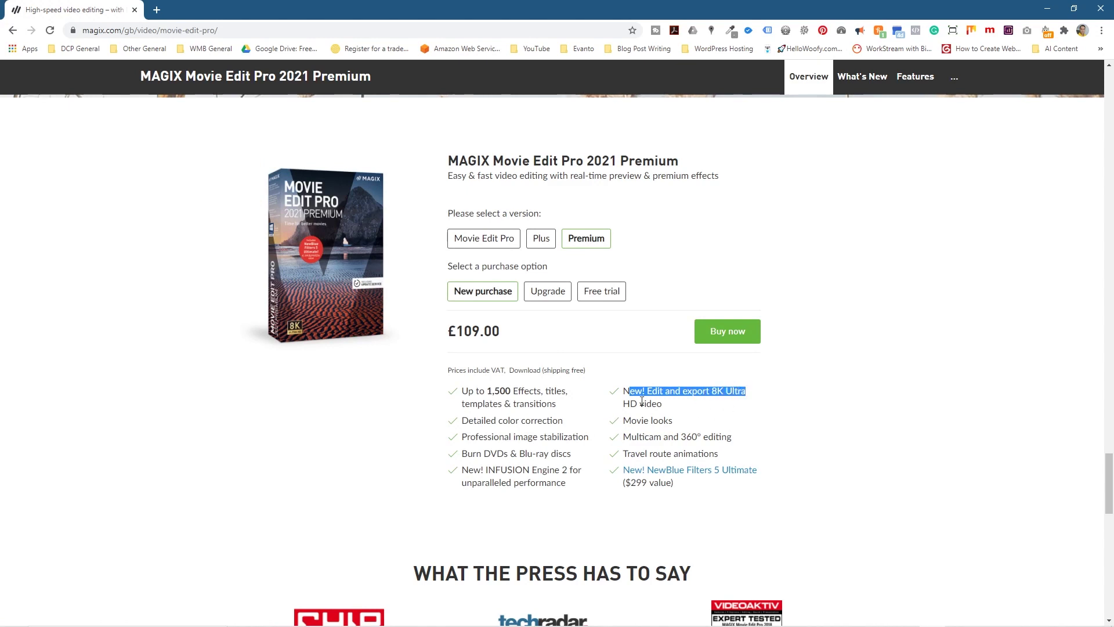
pyautogui.moveTo(475, 392); pyautogui.dragTo(543, 471)
pyautogui.click(543, 473)
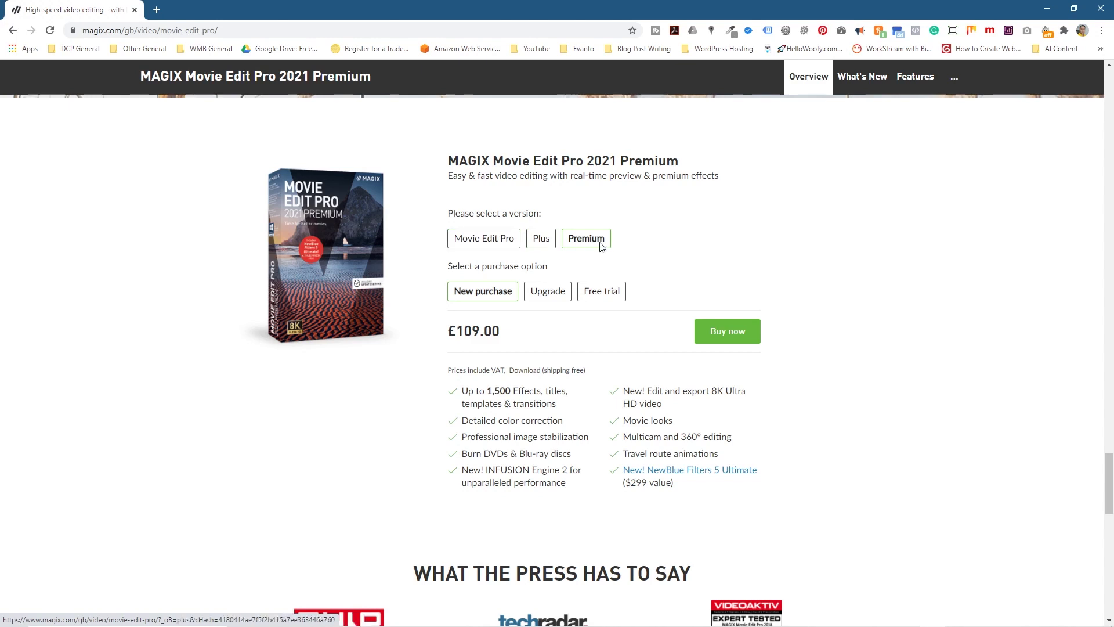
pyautogui.moveTo(516, 335); pyautogui.dragTo(448, 335)
pyautogui.click(450, 334)
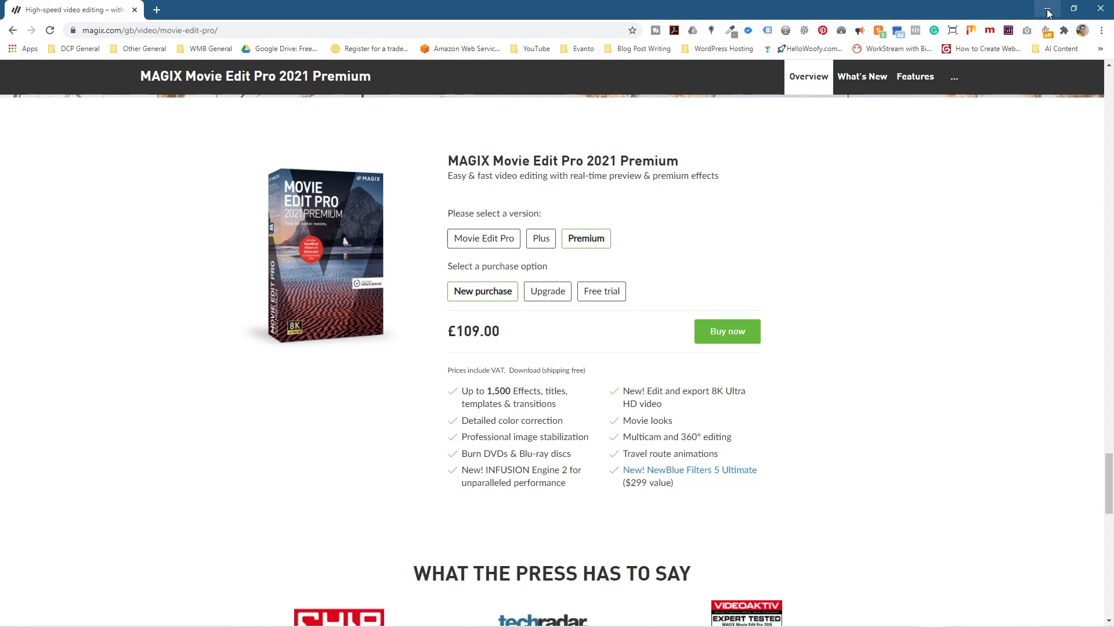
pyautogui.click(1100, 9)
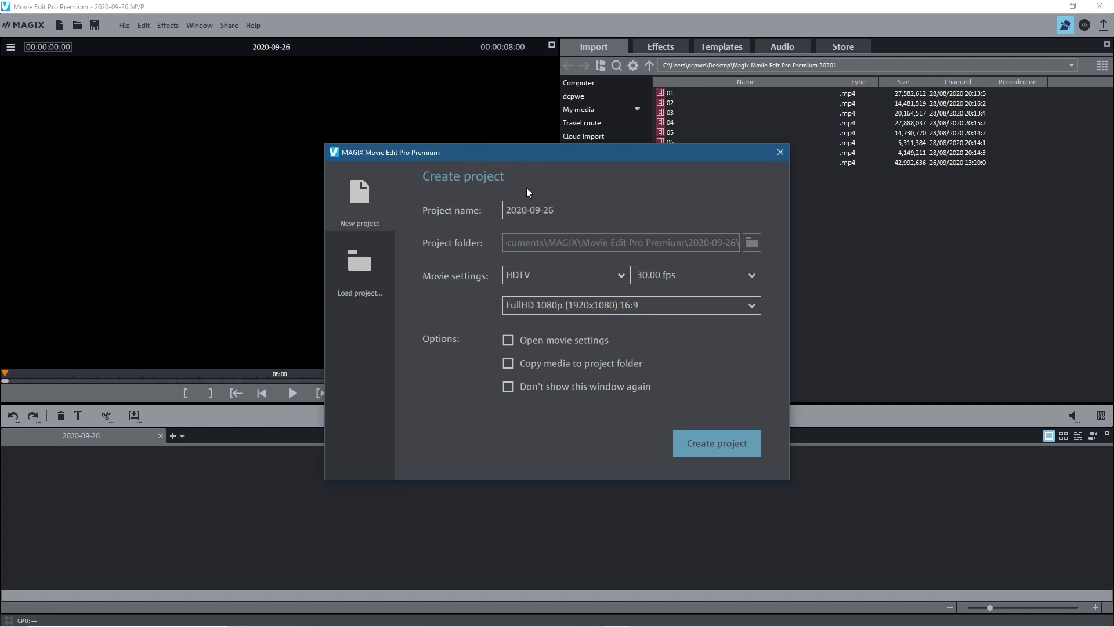
# Name the new Movie Edit Pro Premium project "tutorial example"
pyautogui.click(567, 210)
pyautogui.doubleClick(571, 210)
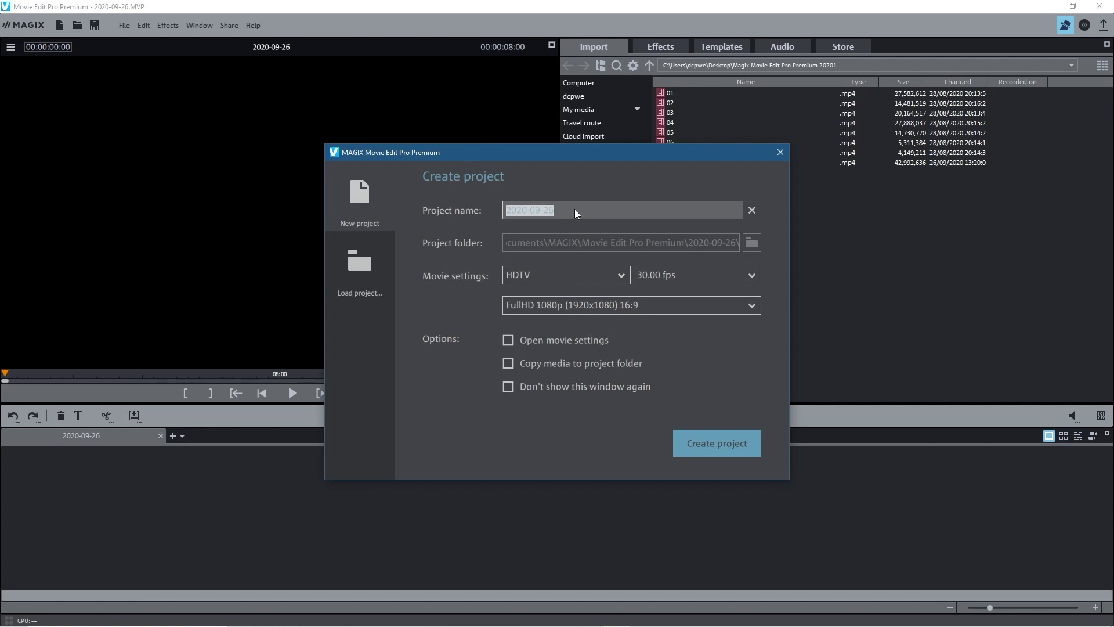
pyautogui.write('tutorial example')
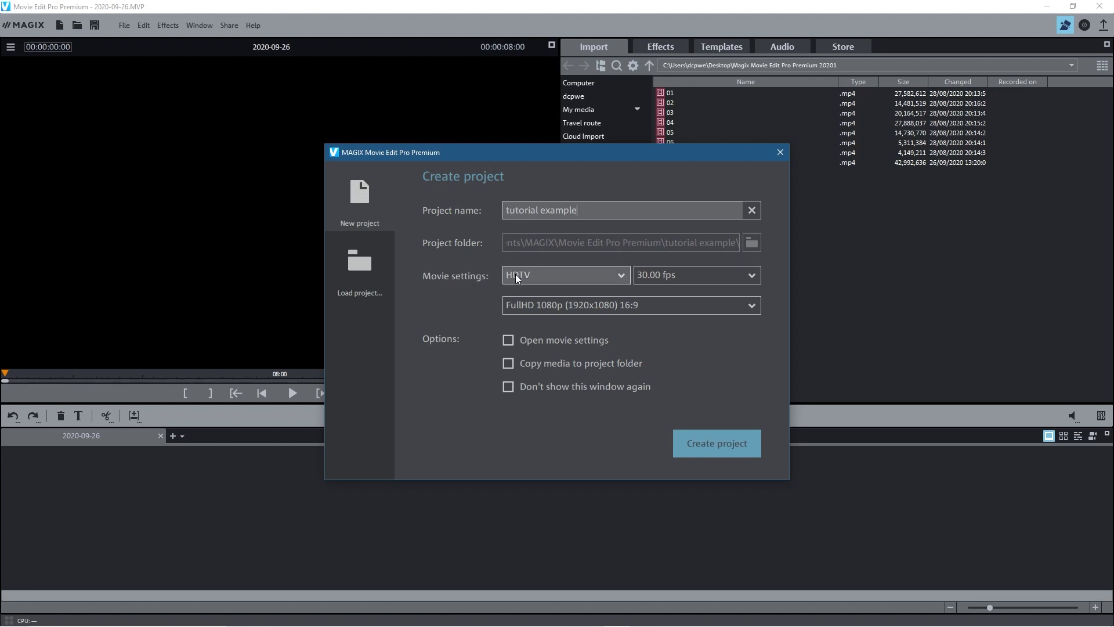
# Set the movie settings to HDTV, 30.00 fps and FullHD 1080p (1920x1080) 16:9, and create the project
pyautogui.click(547, 273)
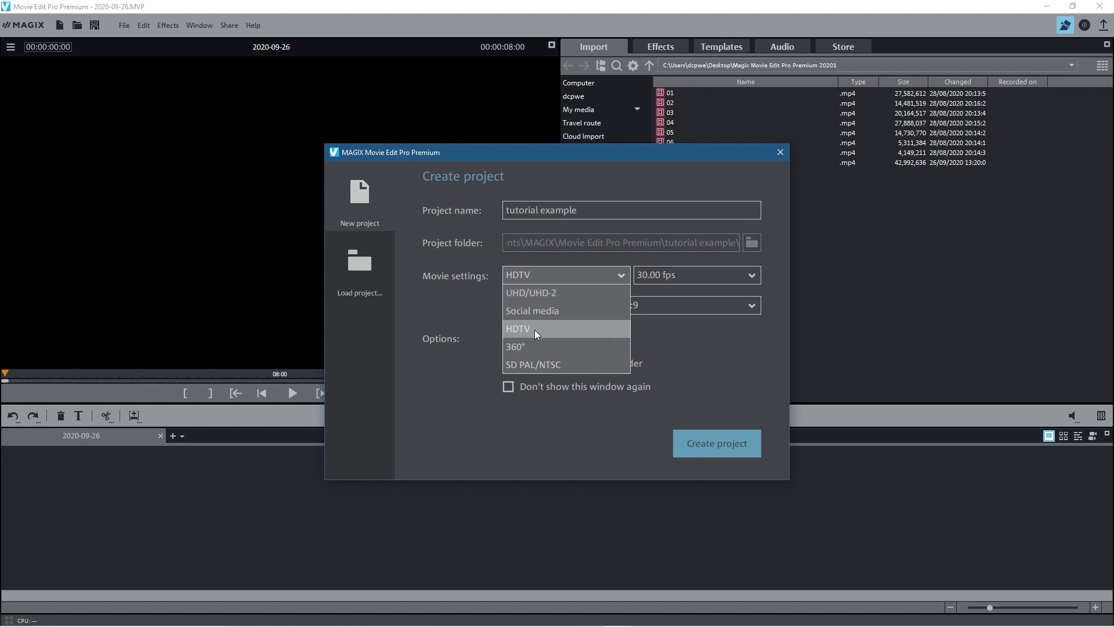
pyautogui.click(517, 328)
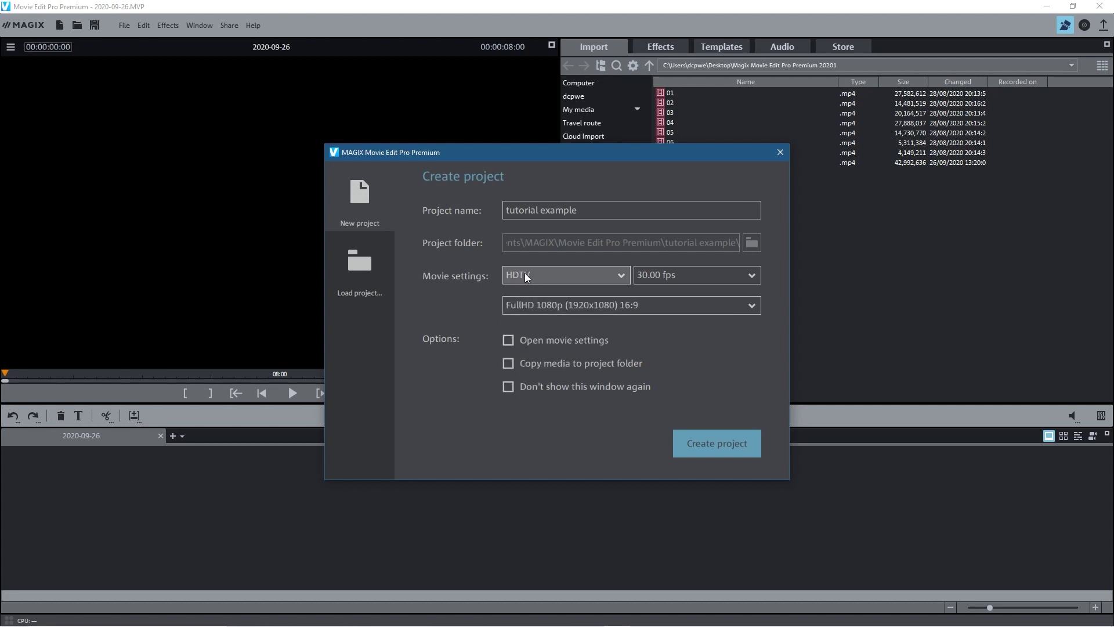
pyautogui.click(695, 276)
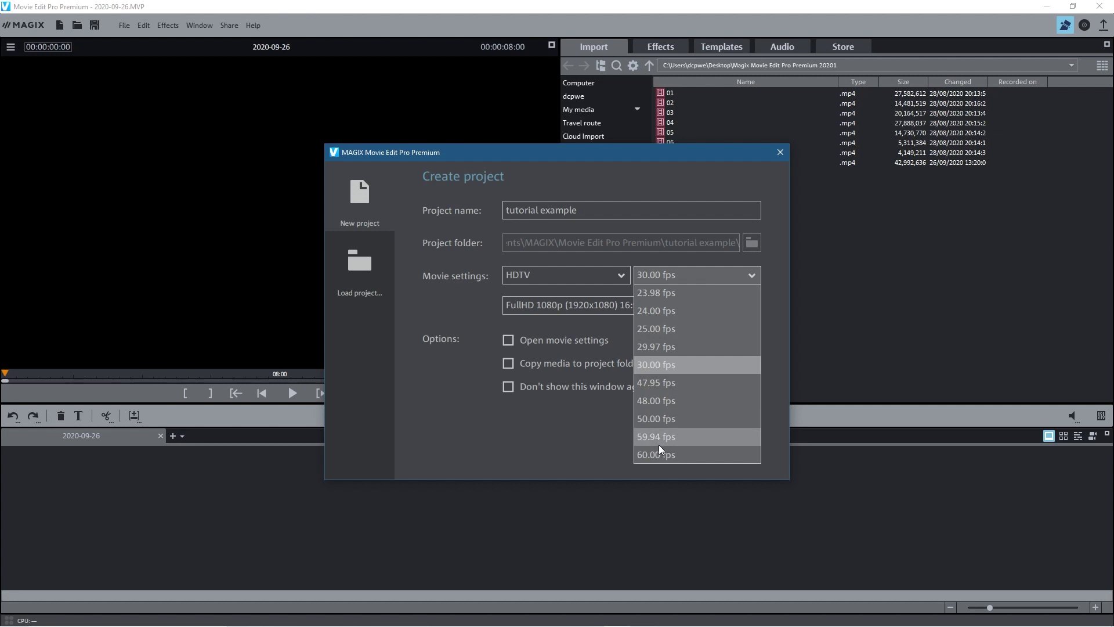
pyautogui.click(652, 364)
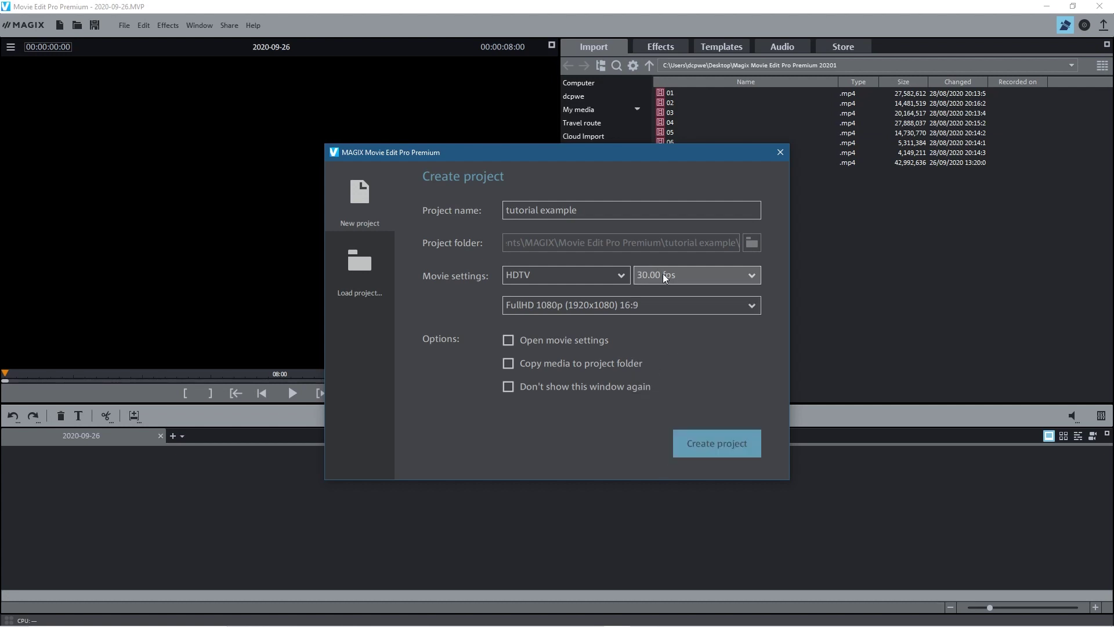
pyautogui.click(564, 304)
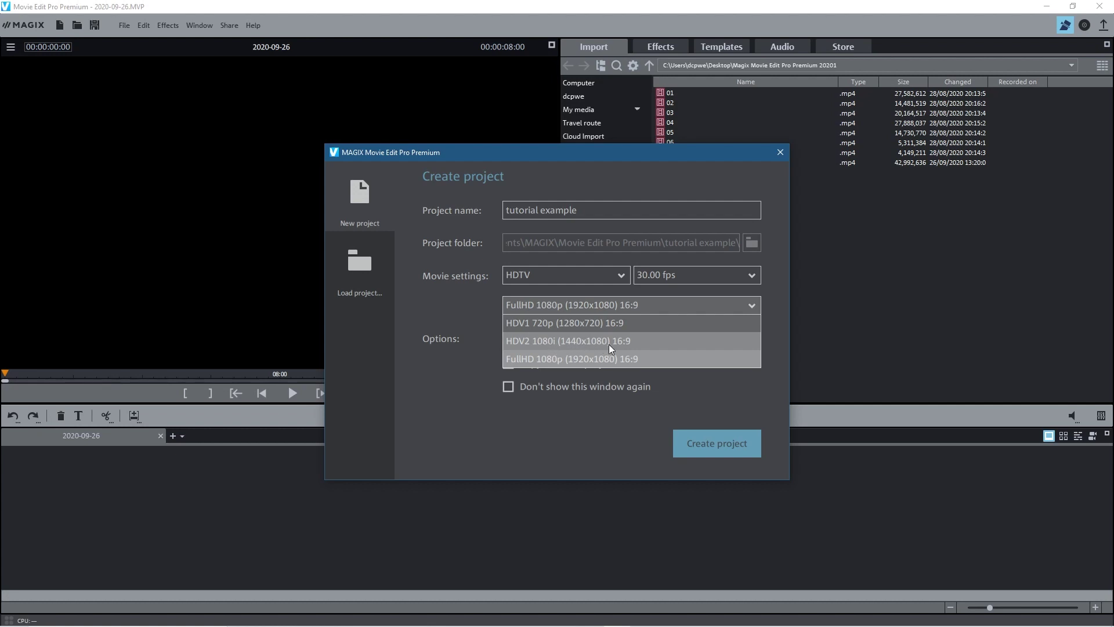
pyautogui.click(564, 360)
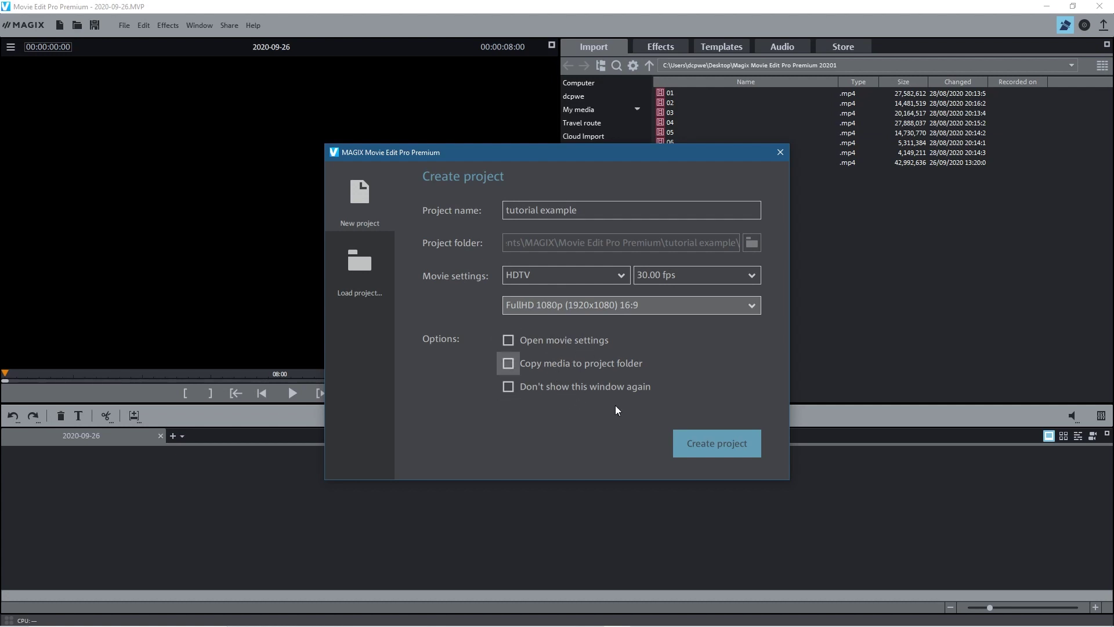
pyautogui.click(719, 446)
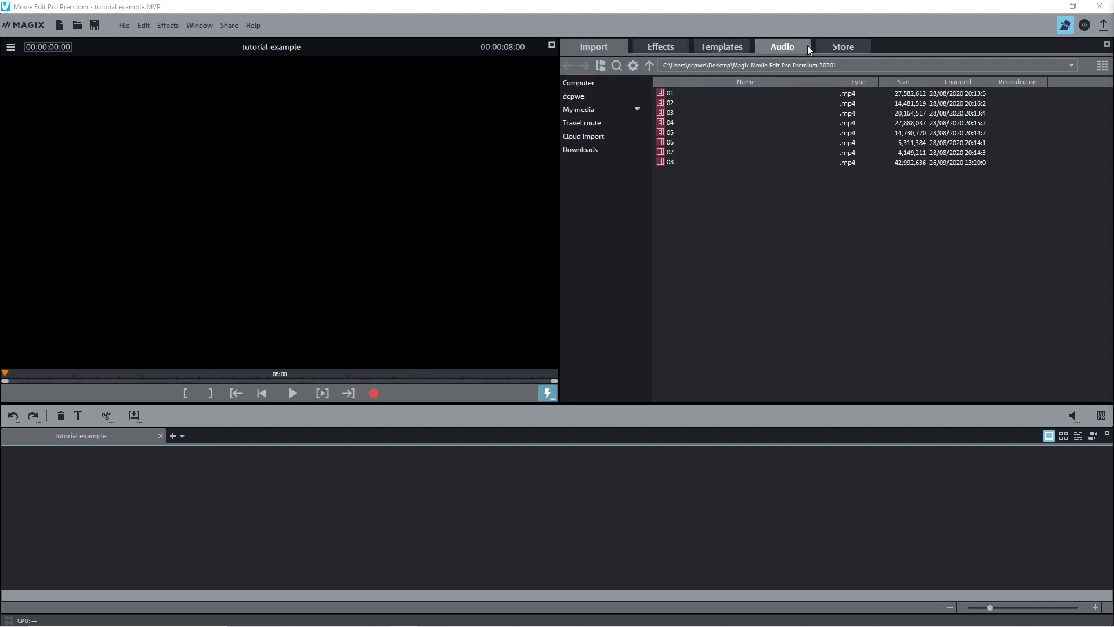
# Show the import media and switch the project's editing area to Timeline mode
pyautogui.click(608, 46)
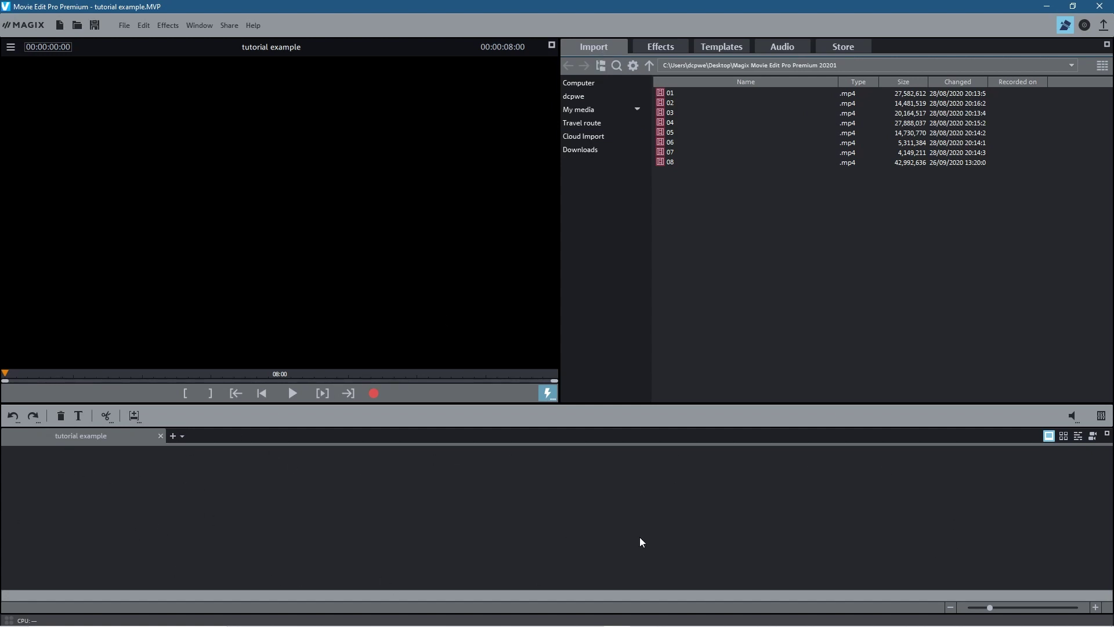
pyautogui.click(1065, 437)
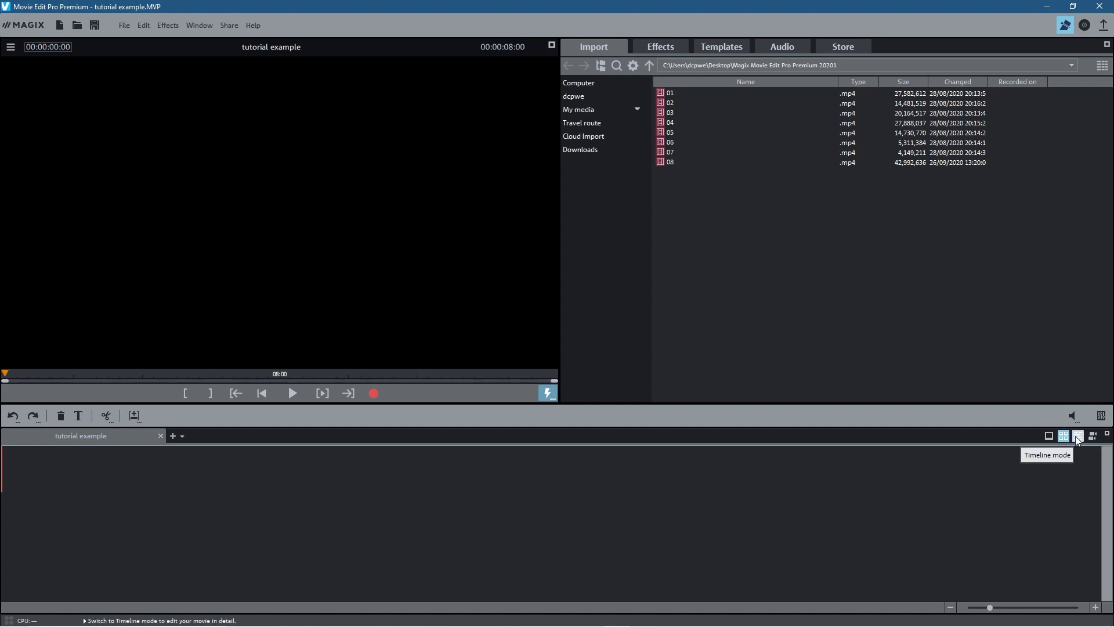
pyautogui.click(1077, 437)
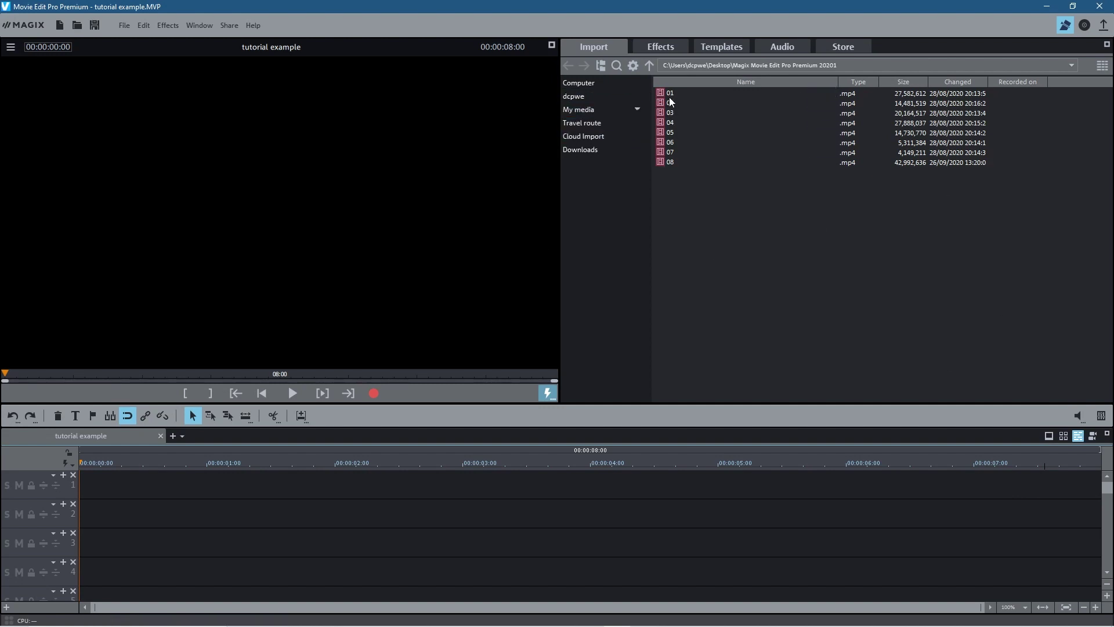
# Check the video clips in the desktop's Magix Movie Edit Pro Premium 20201 folder, and return to Movie Edit Pro
pyautogui.click(1042, 12)
pyautogui.doubleClick(1079, 23)
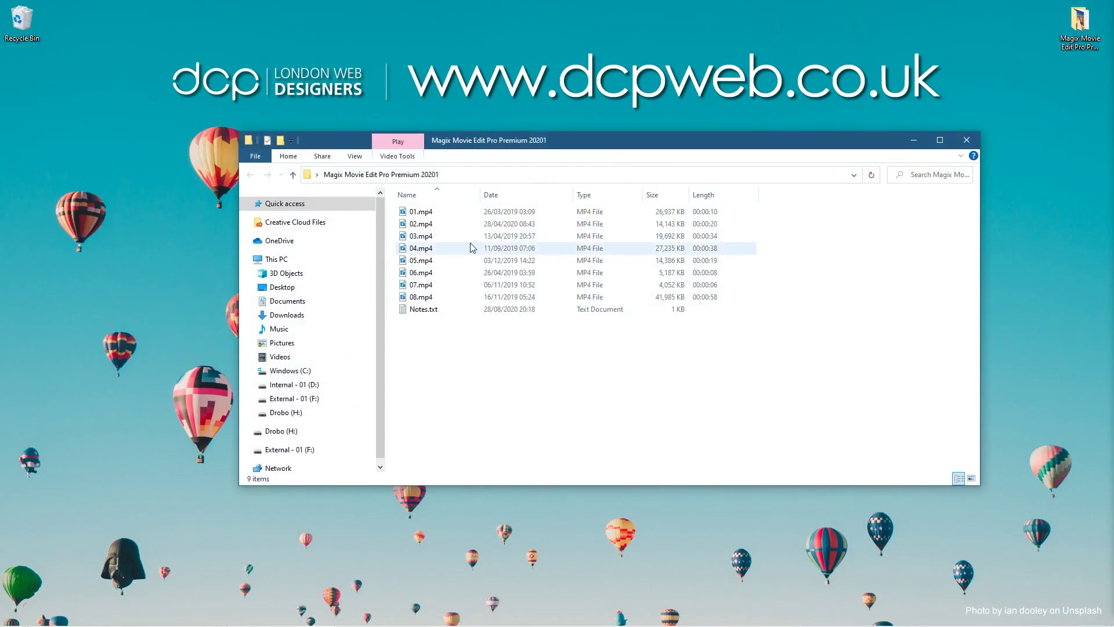
pyautogui.click(421, 297)
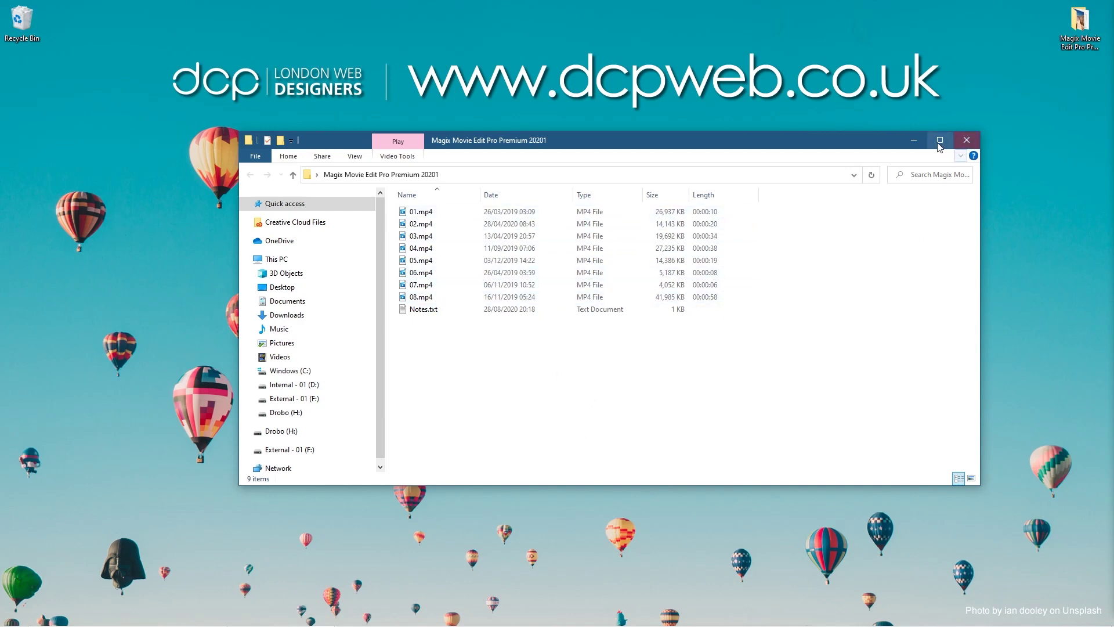
pyautogui.click(912, 141)
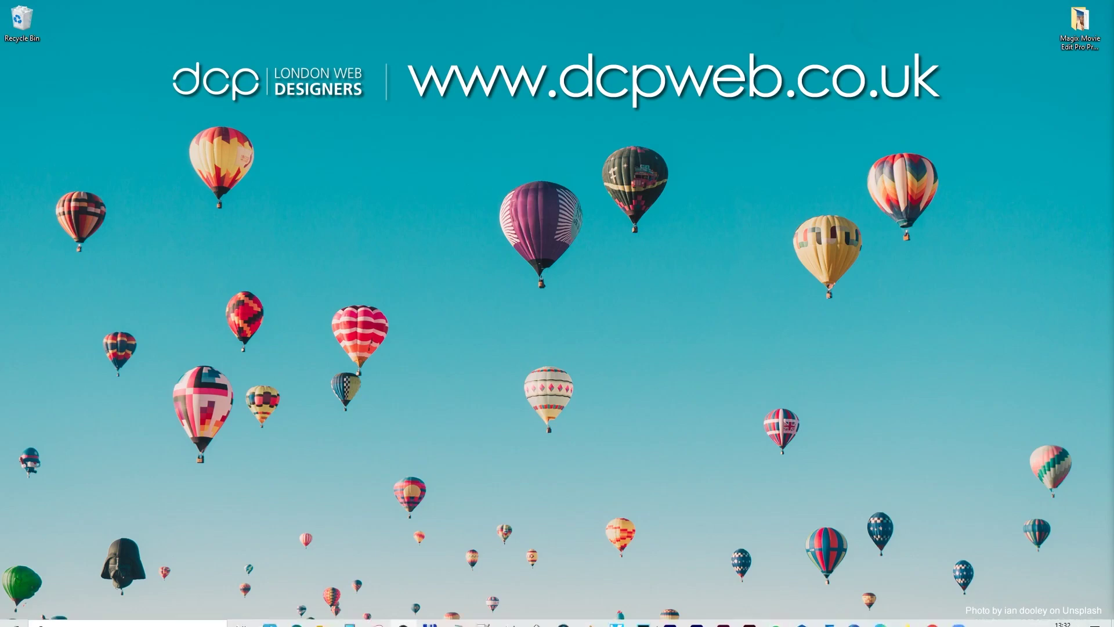
pyautogui.click(609, 622)
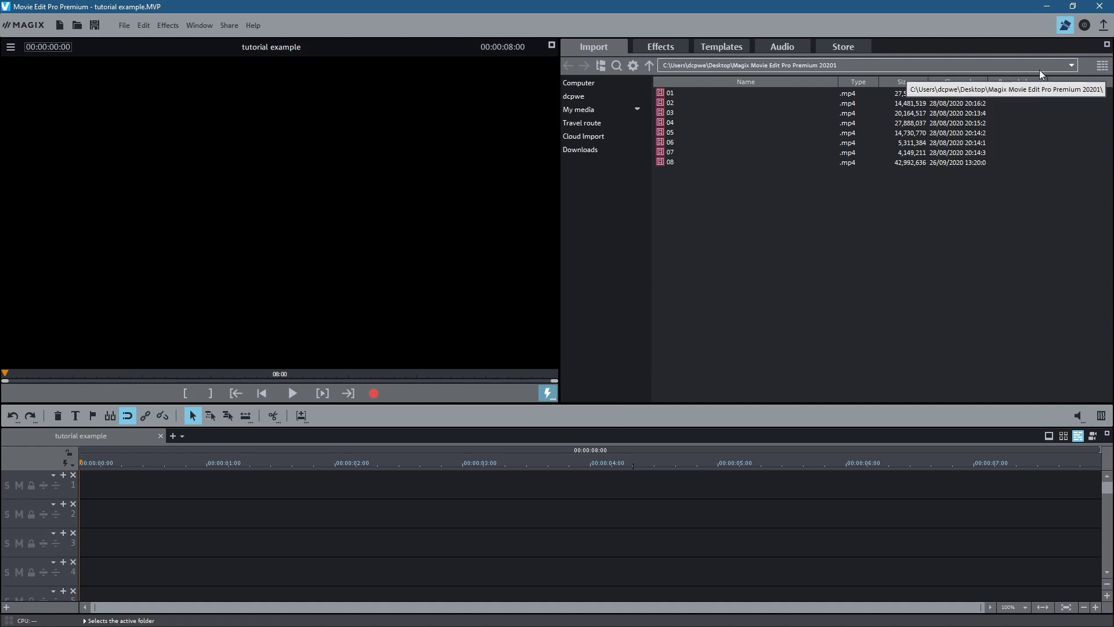
# Browse the import folder tree to Desktop, open the Magix Movie Edit Pro Premium 20201 folder and hide the tree
pyautogui.click(600, 67)
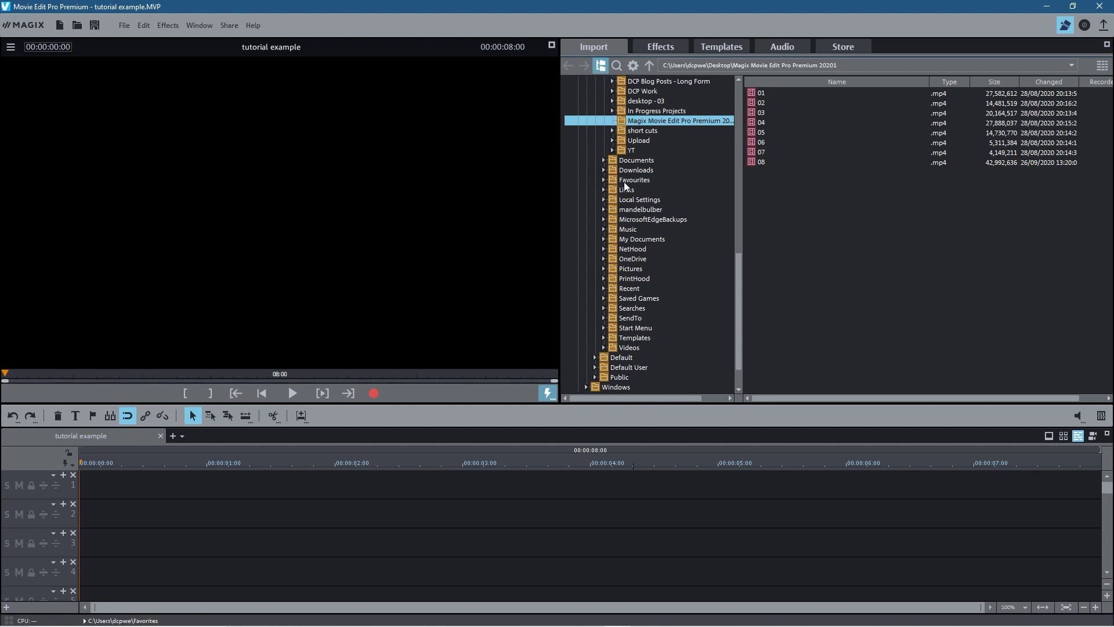
pyautogui.scroll(1, 625, 185)
pyautogui.scroll(3, 625, 186)
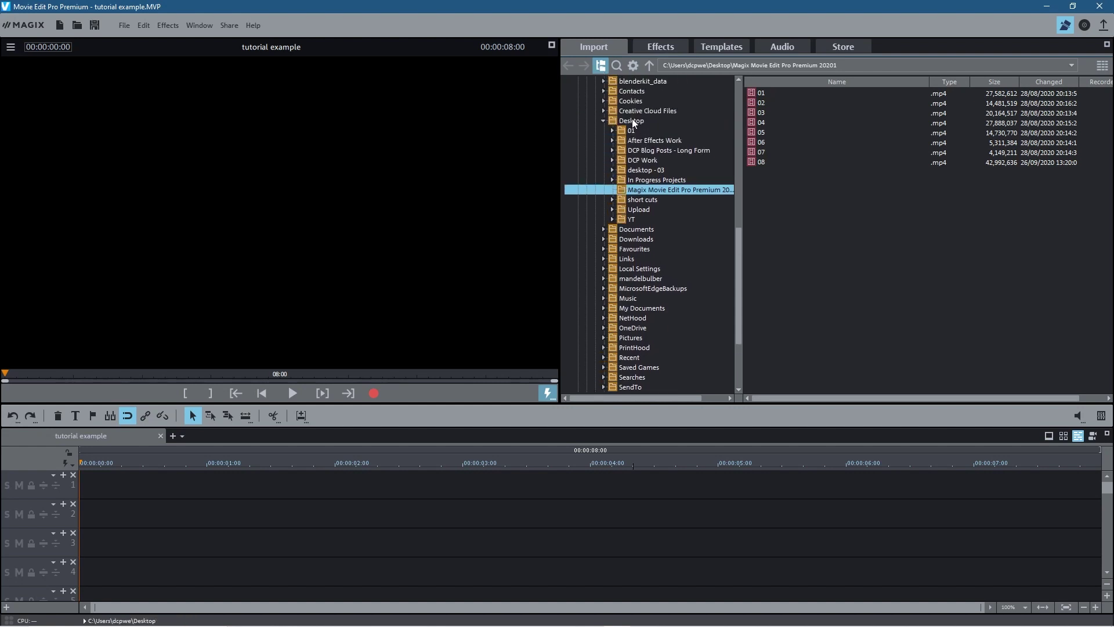
pyautogui.click(633, 123)
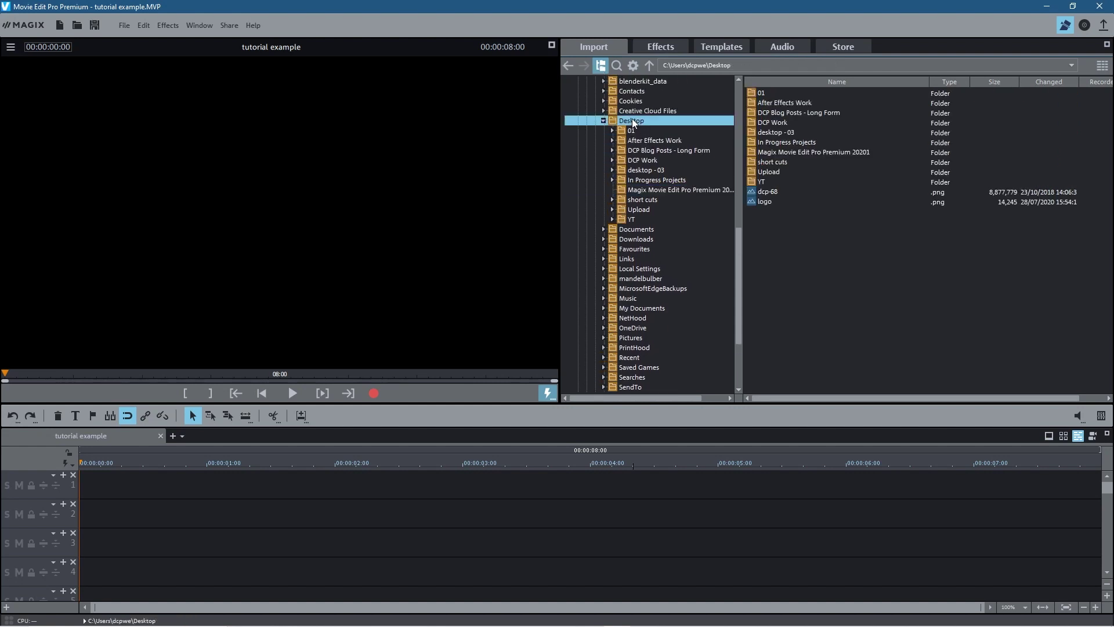
pyautogui.click(806, 154)
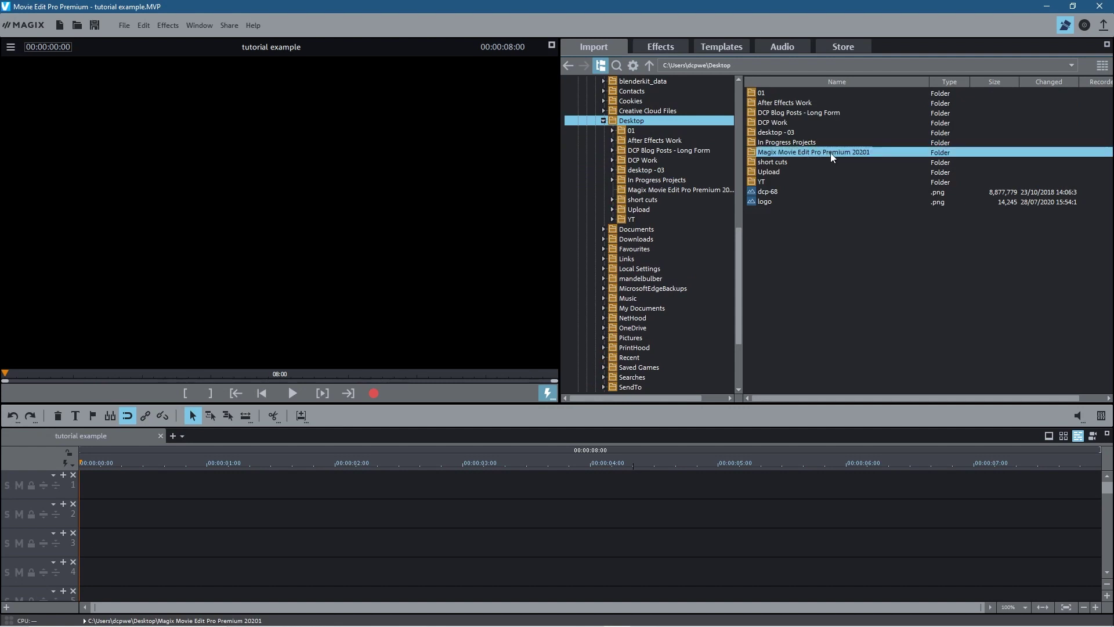
pyautogui.doubleClick(832, 154)
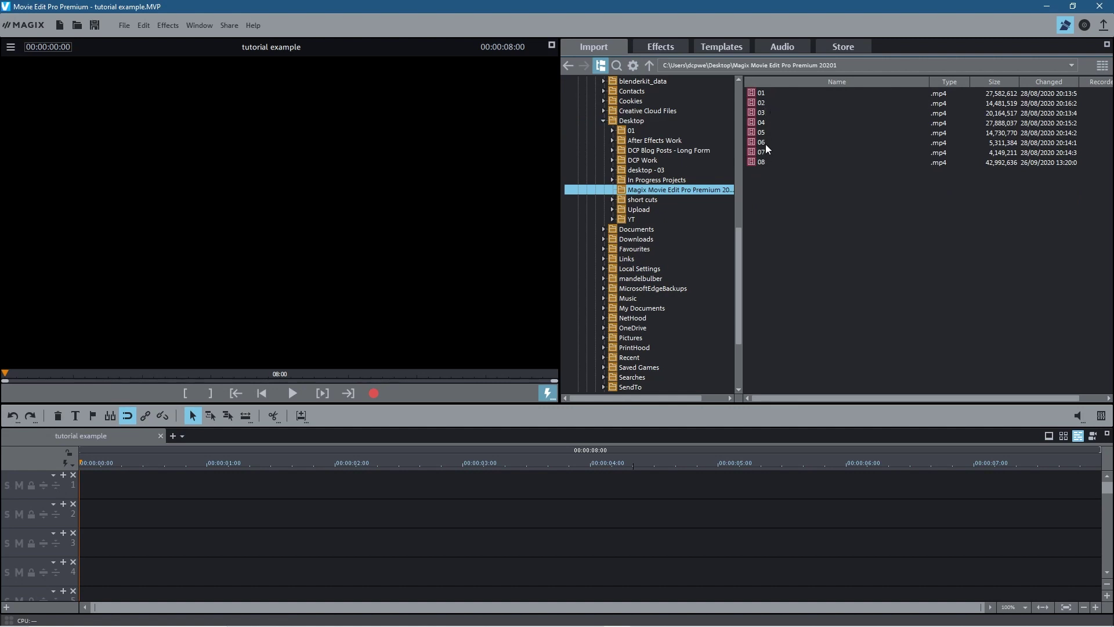
pyautogui.click(600, 67)
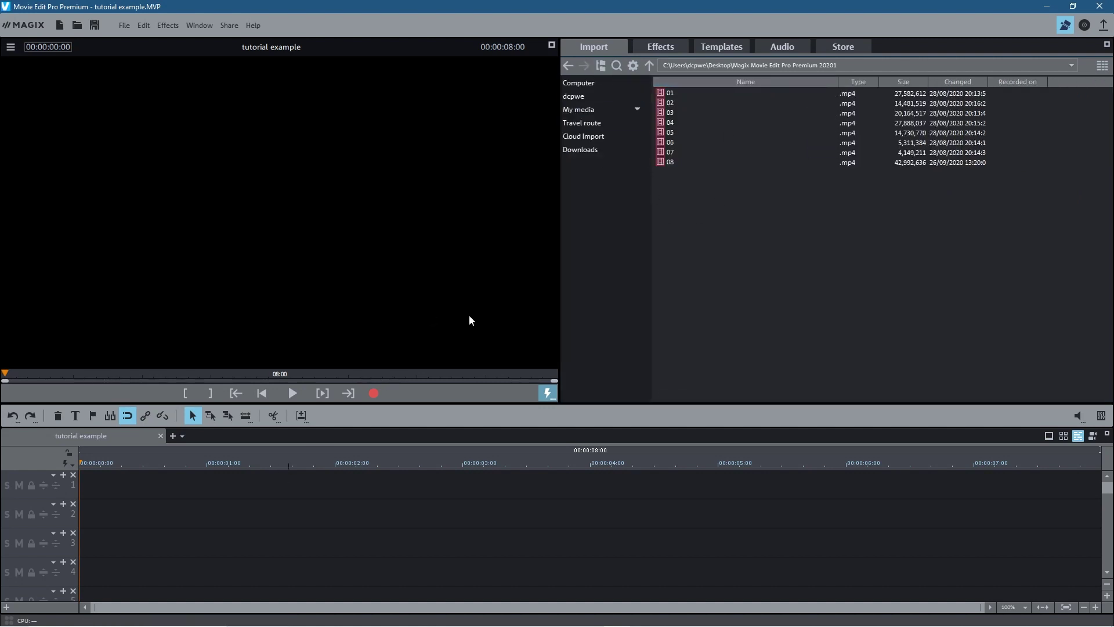
# Bring up the clip folder in File Explorer, try to move 01.mp4 toward the timeline, and dismiss the folder window
pyautogui.moveTo(597, 130); pyautogui.dragTo(601, 184)
pyautogui.moveTo(321, 622)
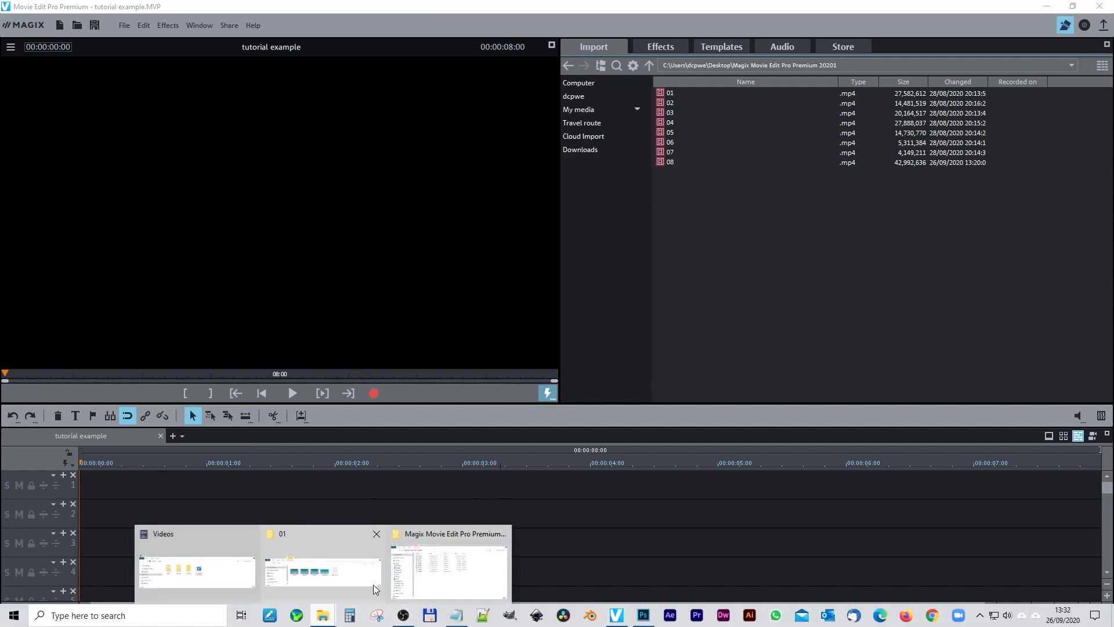
pyautogui.click(496, 530)
pyautogui.moveTo(420, 212); pyautogui.dragTo(669, 423)
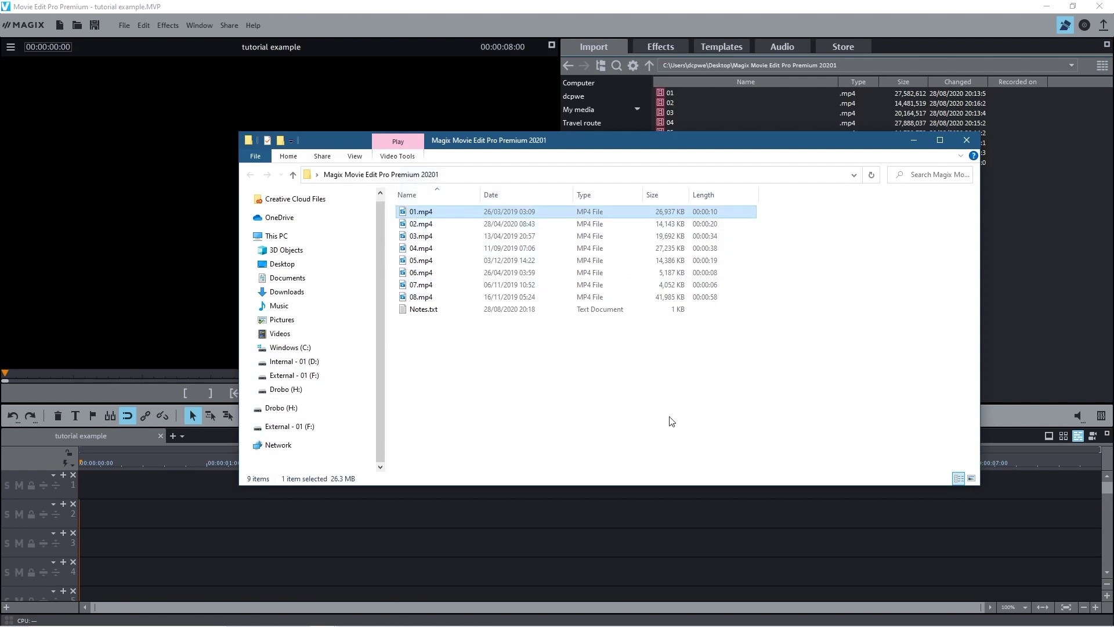
pyautogui.click(669, 423)
pyautogui.click(960, 147)
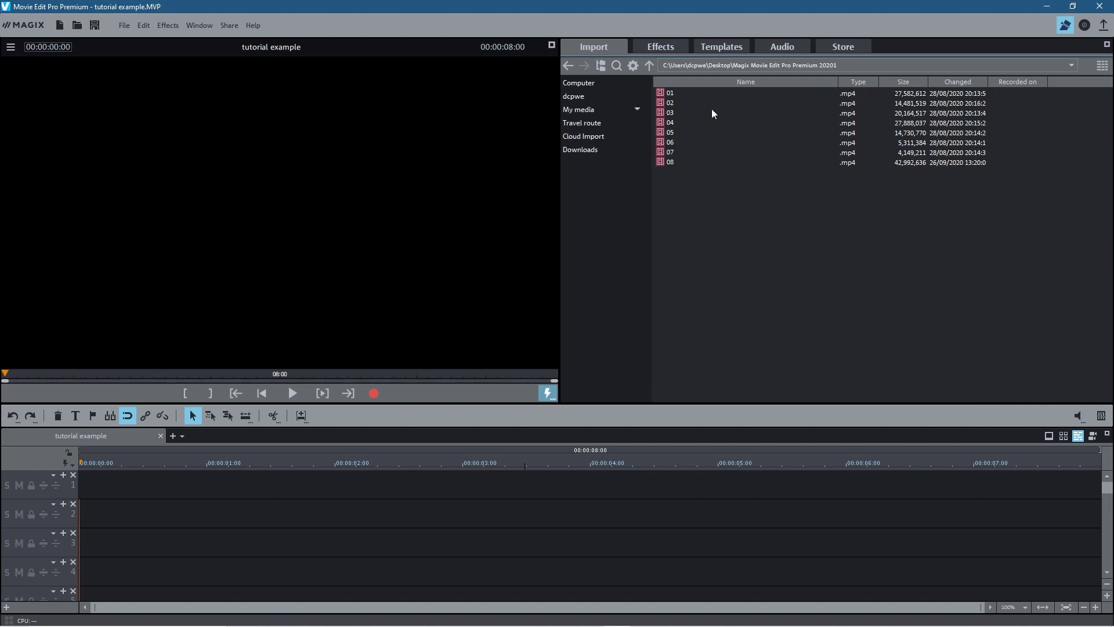
# Compare the Large icons and Details displays of the import folder, and keep the clips shown as large icons
pyautogui.click(1103, 68)
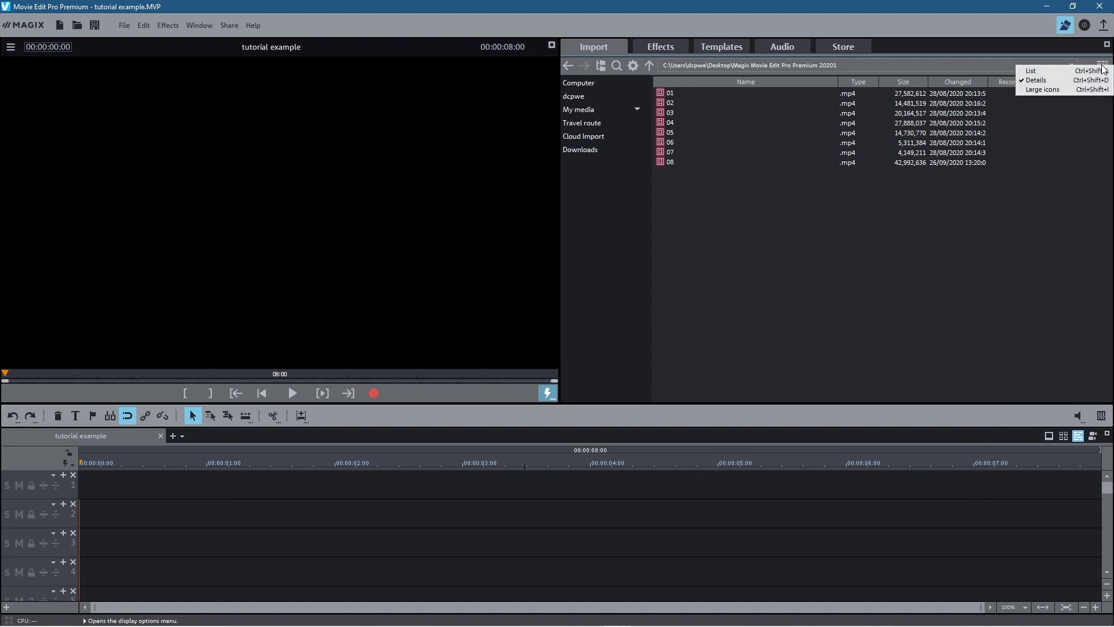
pyautogui.click(1043, 89)
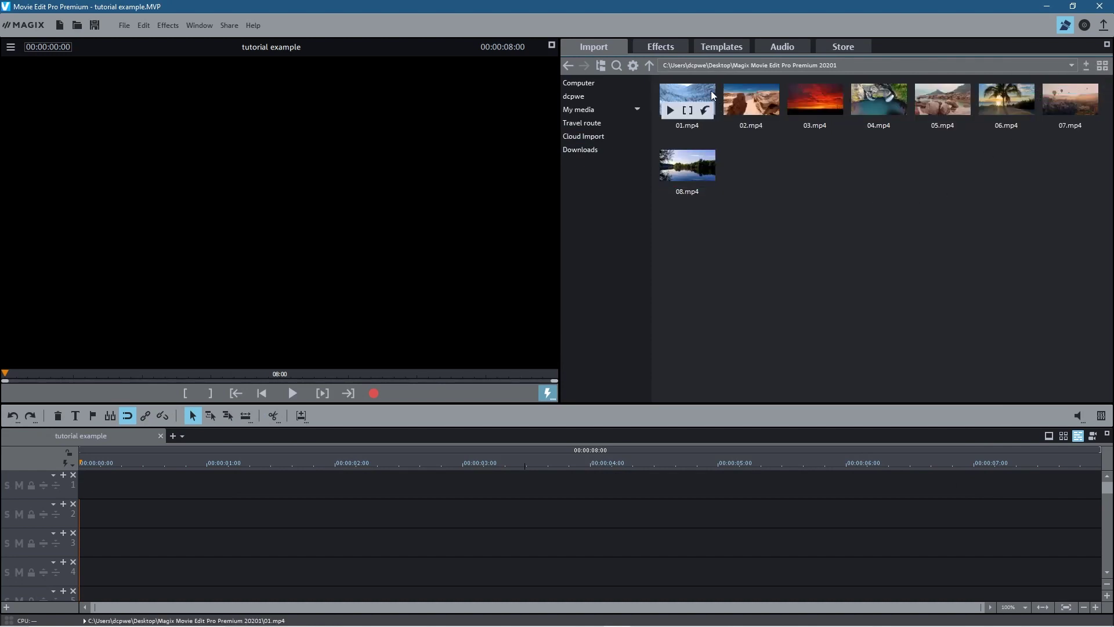
pyautogui.moveTo(712, 112)
pyautogui.click(1106, 67)
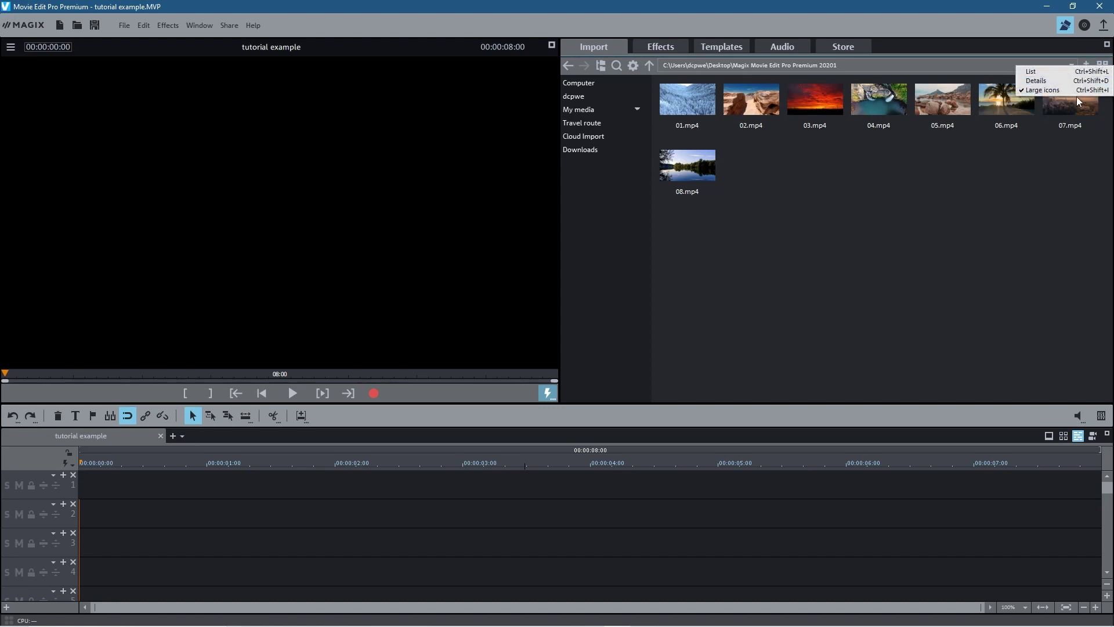
pyautogui.click(1044, 80)
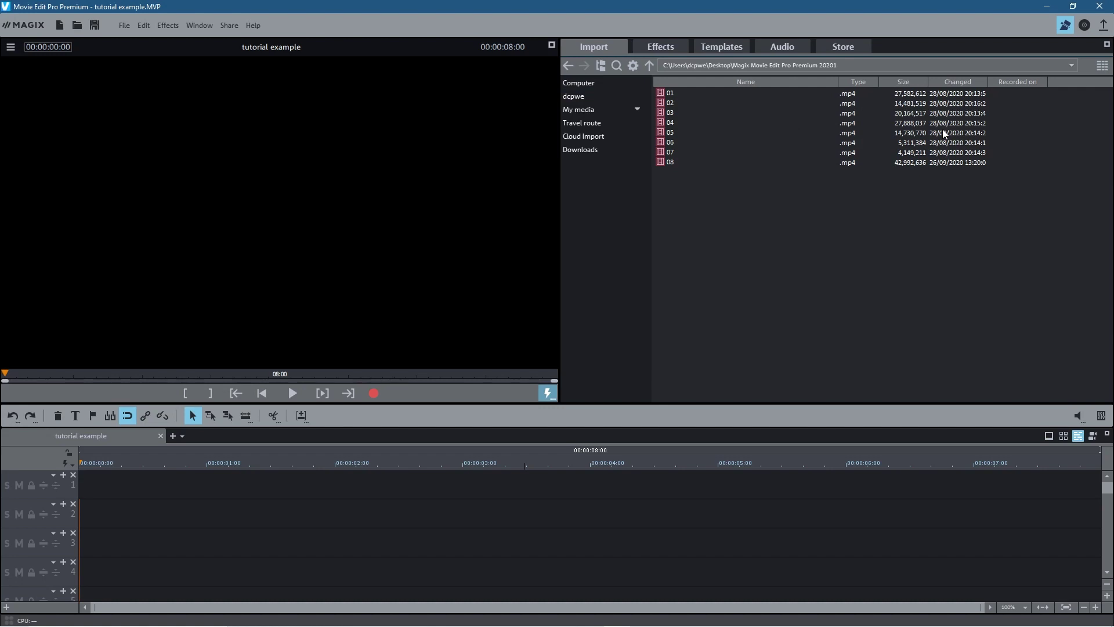
pyautogui.click(1100, 66)
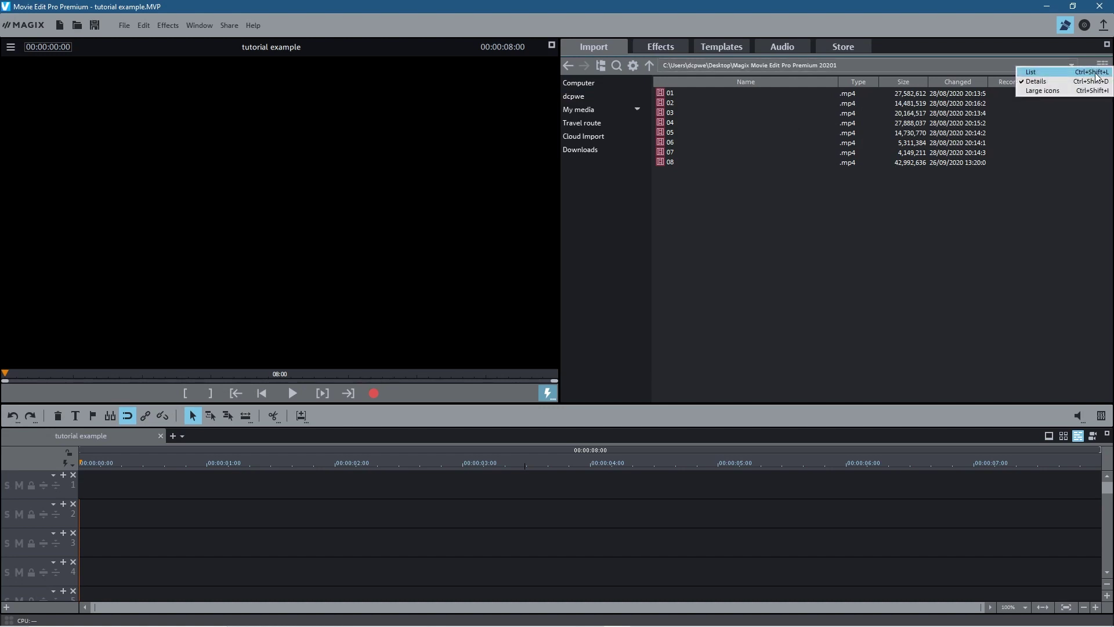
pyautogui.click(1042, 91)
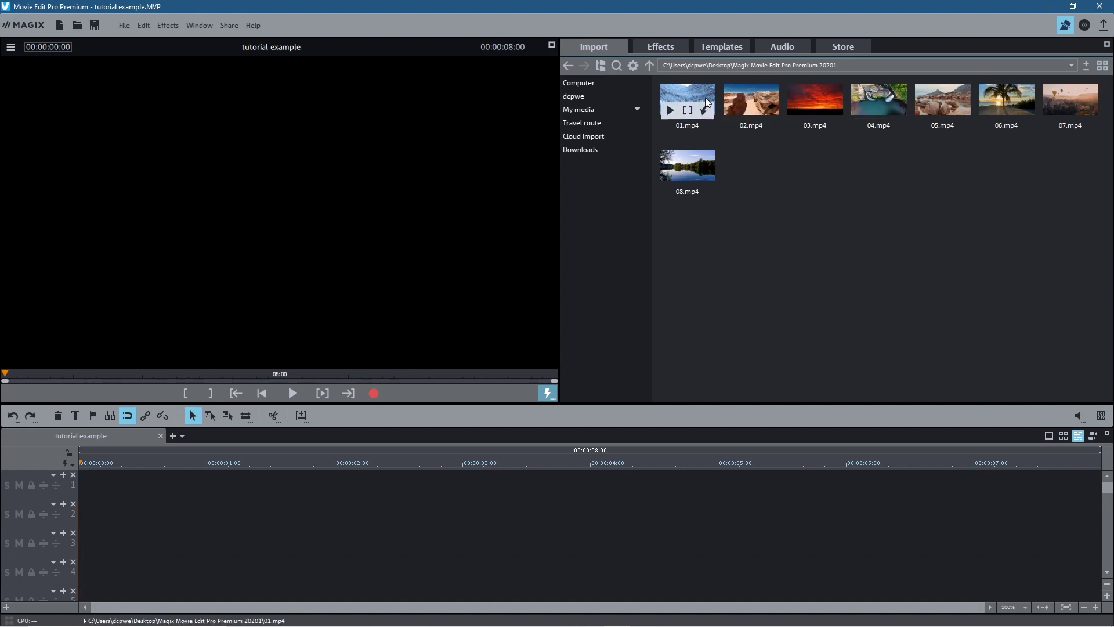
# Preview the clips 01.mp4 and 02.mp4 in the video monitor, replay 01.mp4 and stop playback
pyautogui.click(670, 110)
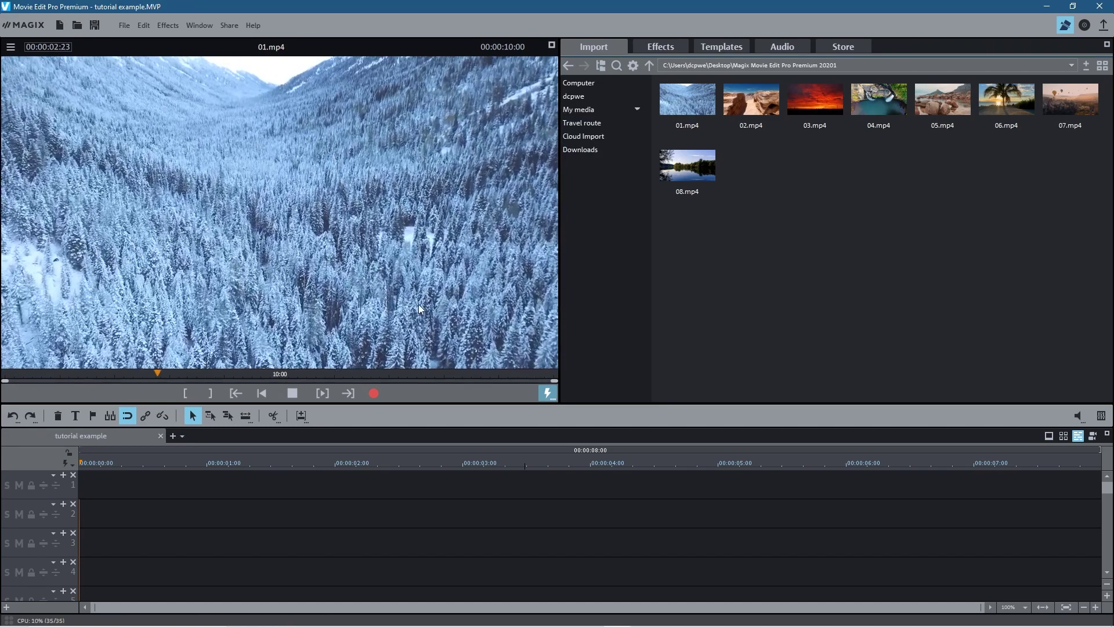
pyautogui.moveTo(743, 98)
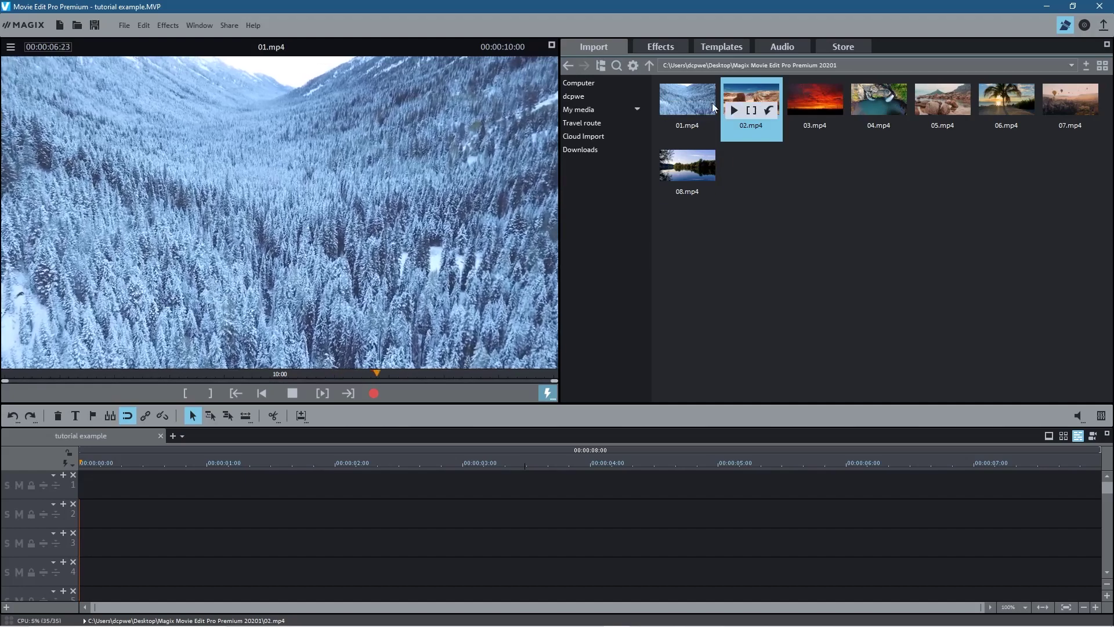
pyautogui.click(736, 110)
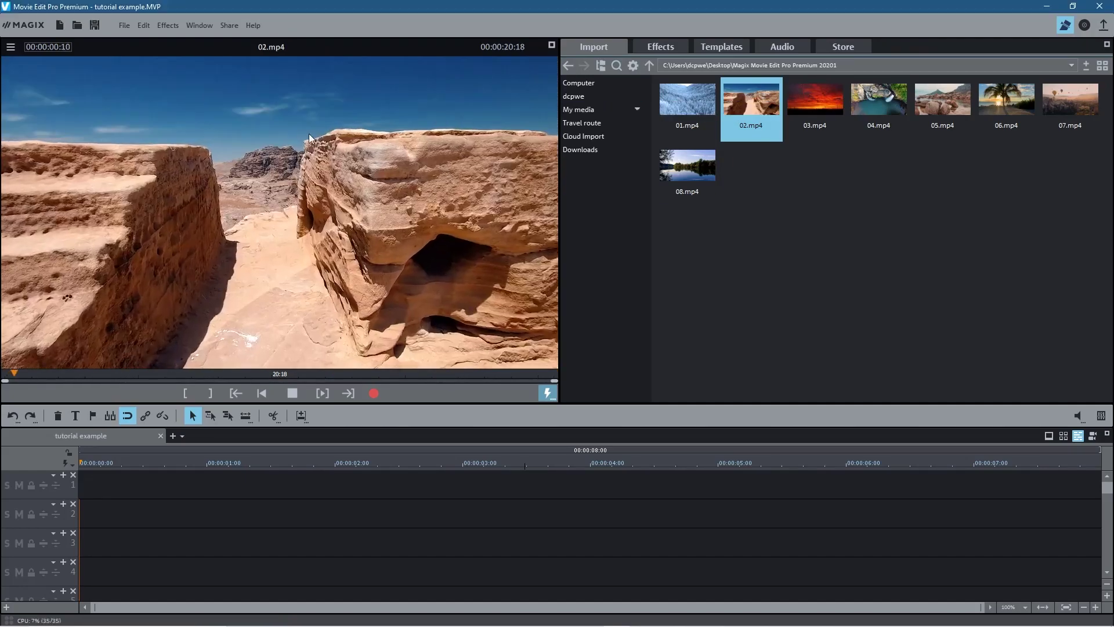
pyautogui.moveTo(680, 99)
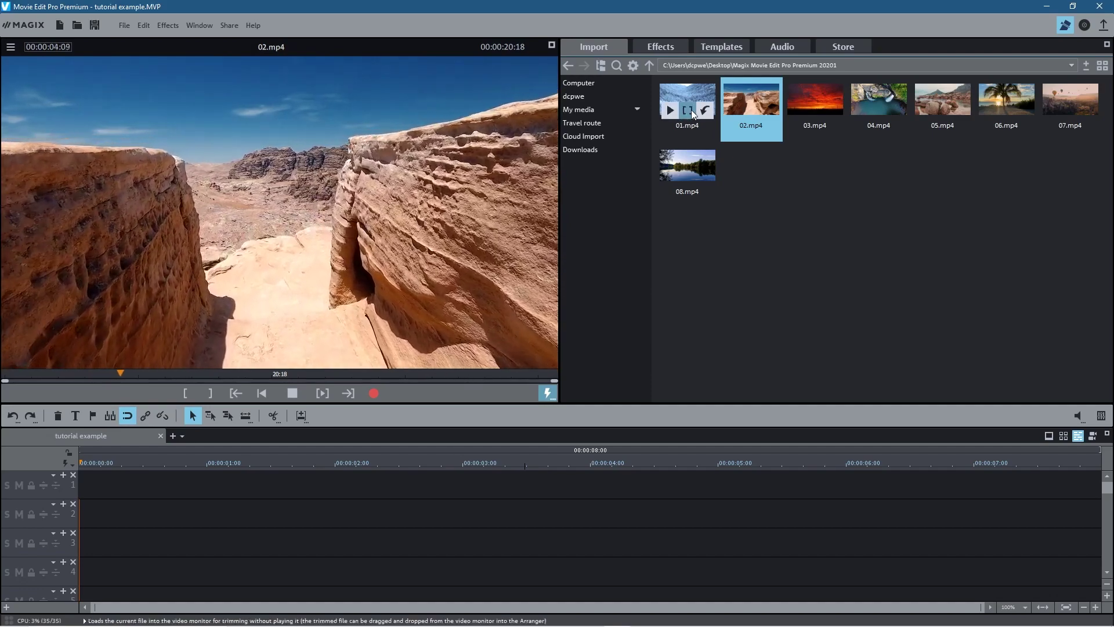
pyautogui.click(693, 125)
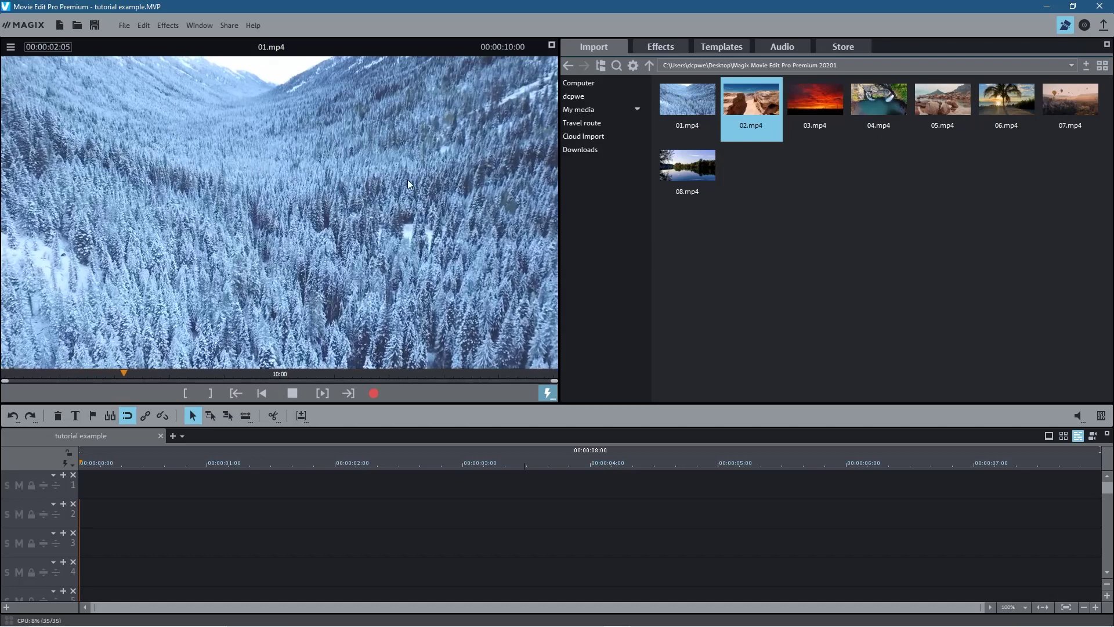
pyautogui.click(292, 392)
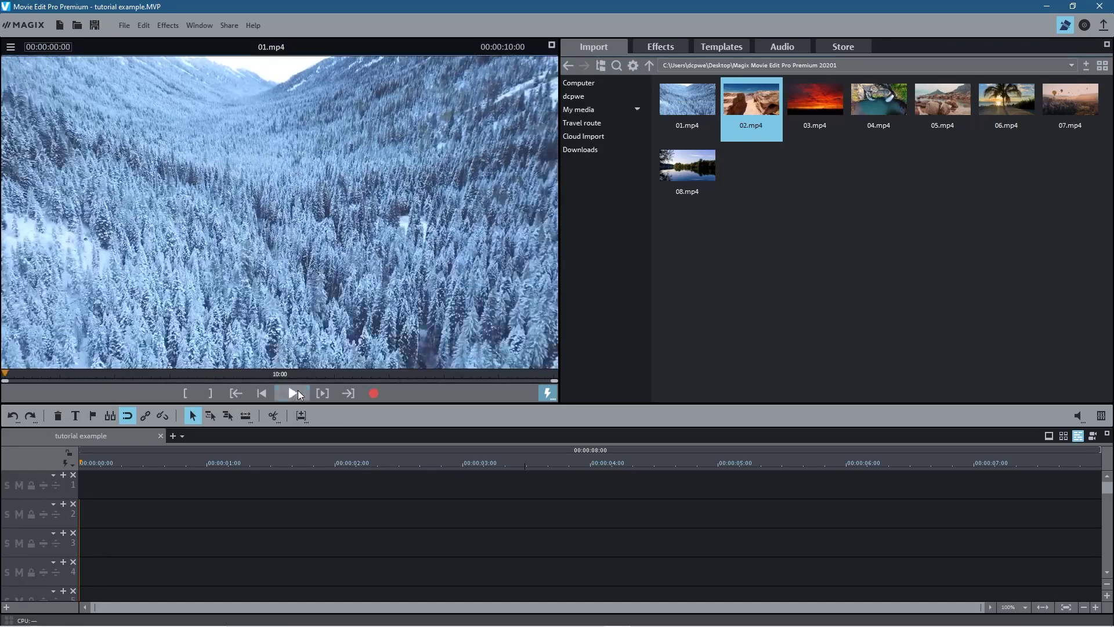
# Place the clip 01.mp4 at the start of track 1 without adjusting the movie settings to the file
pyautogui.click(699, 96)
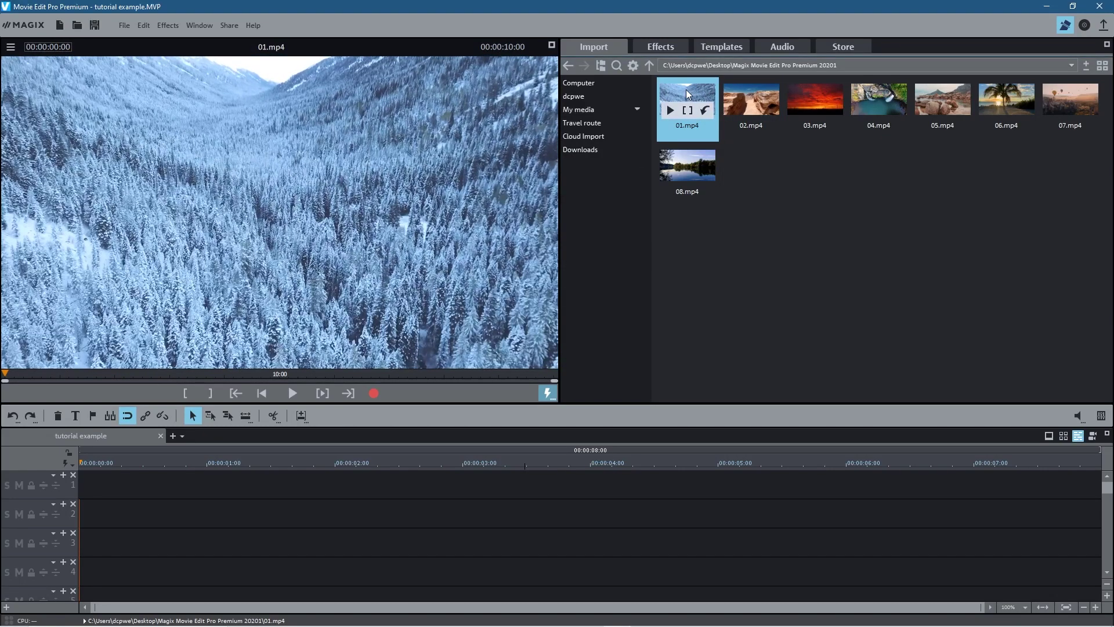
pyautogui.moveTo(687, 94); pyautogui.dragTo(120, 482)
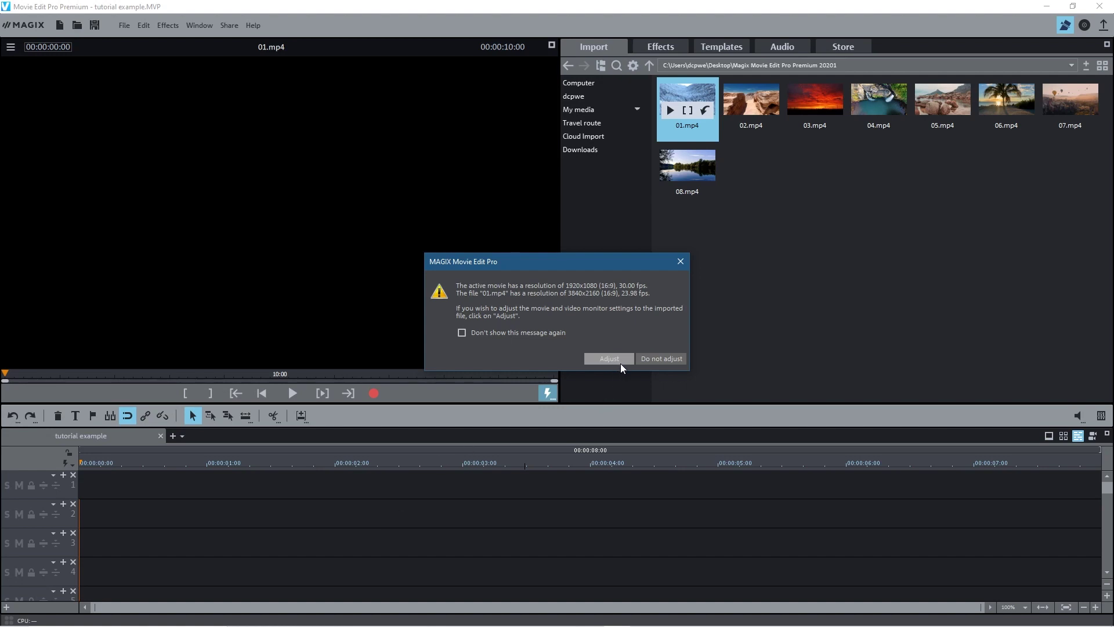
pyautogui.click(661, 359)
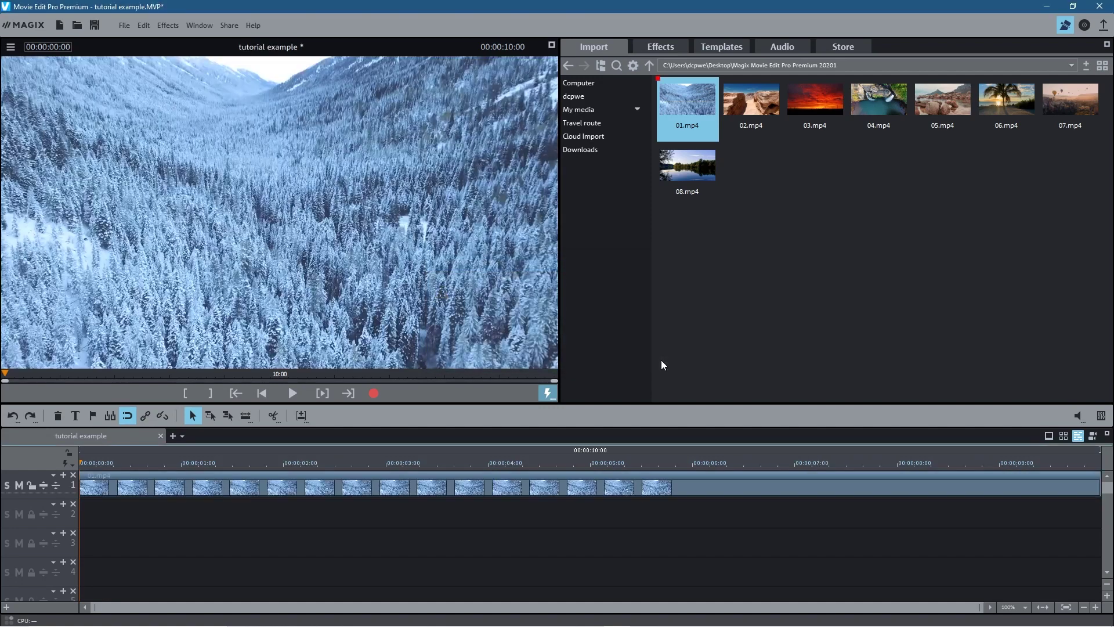
pyautogui.moveTo(103, 466); pyautogui.dragTo(46, 468)
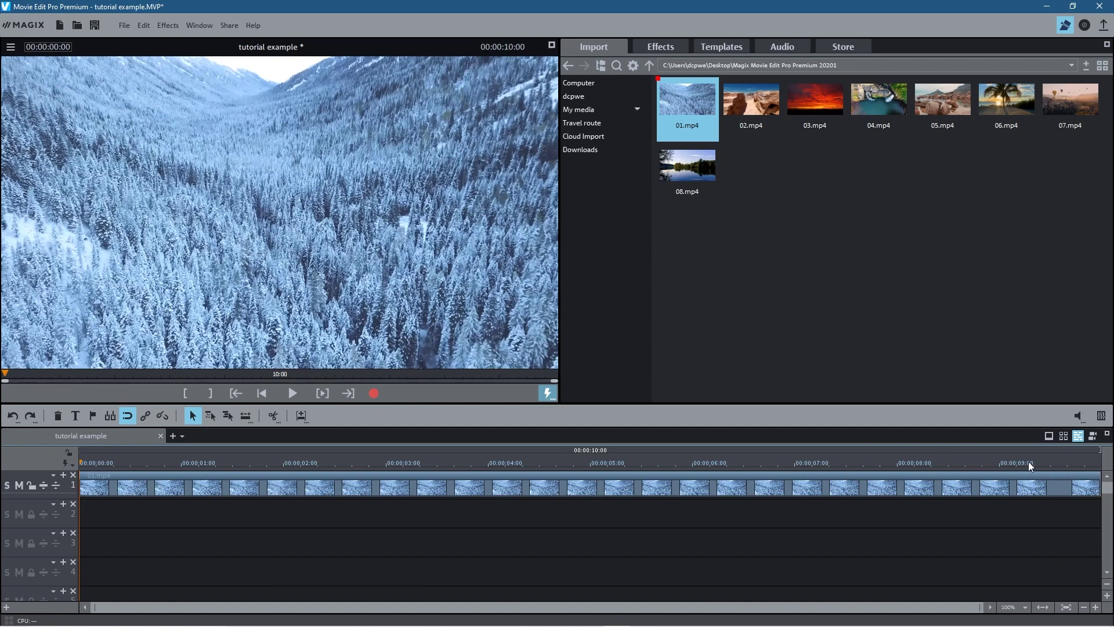
# Select the 01.mp4 clip on track 1 and examine it at several timeline zoom levels
pyautogui.click(948, 495)
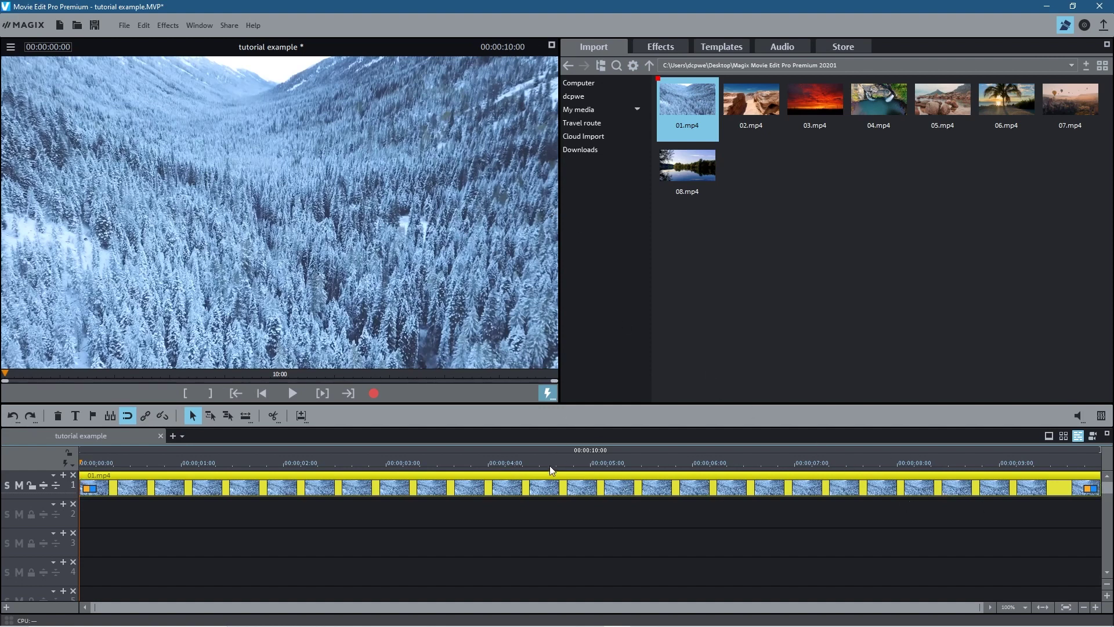
pyautogui.scroll(-1, 551, 535)
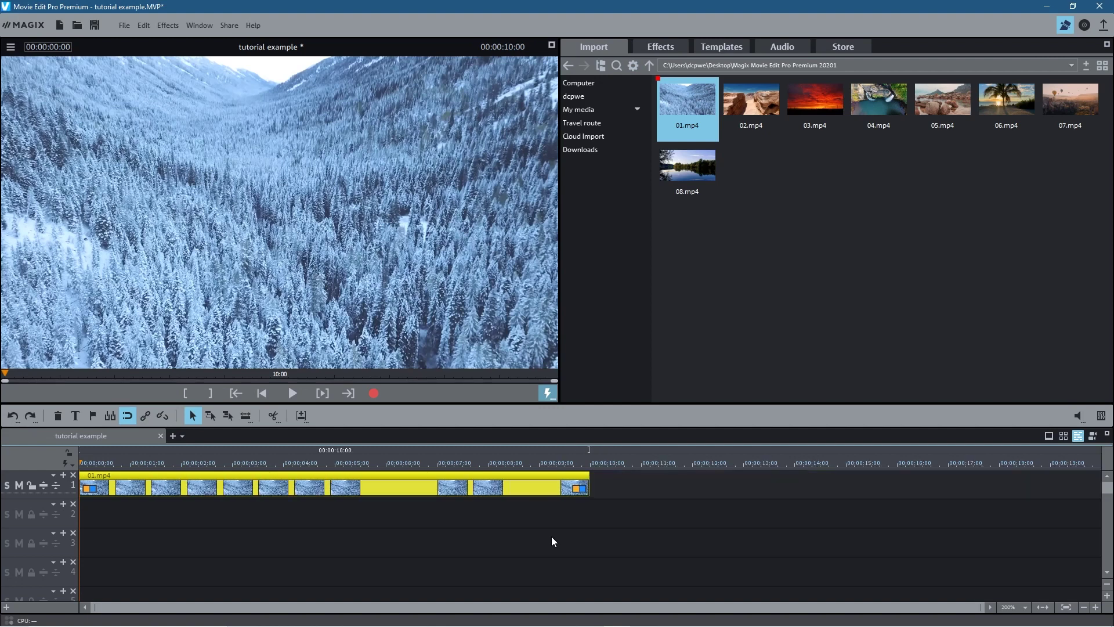
pyautogui.scroll(-1, 551, 536)
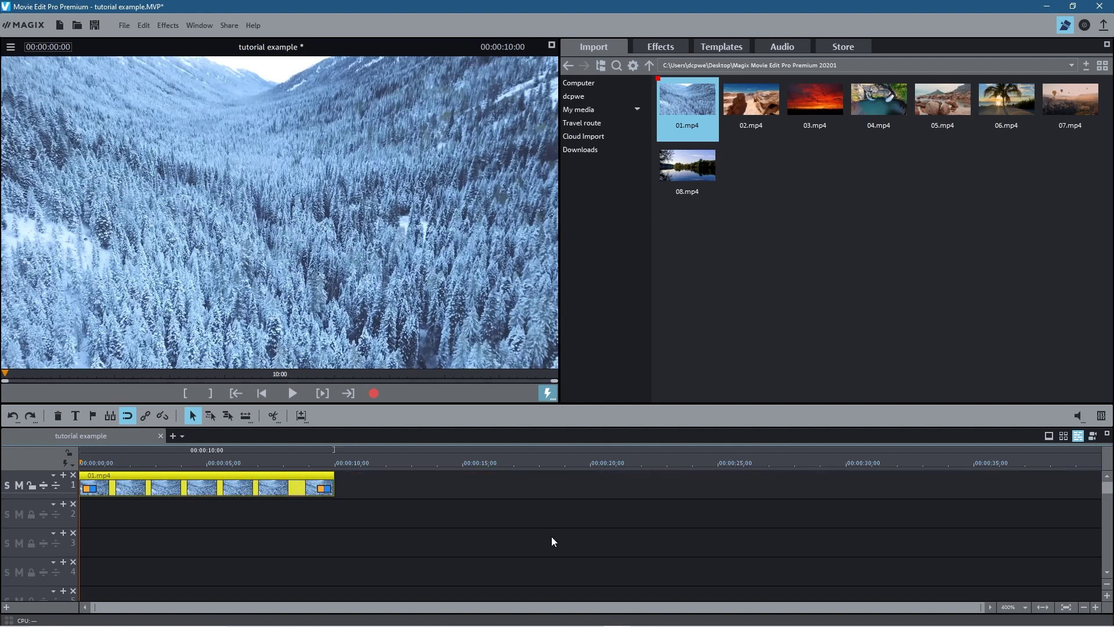
pyautogui.scroll(2, 552, 536)
pyautogui.scroll(-1, 551, 536)
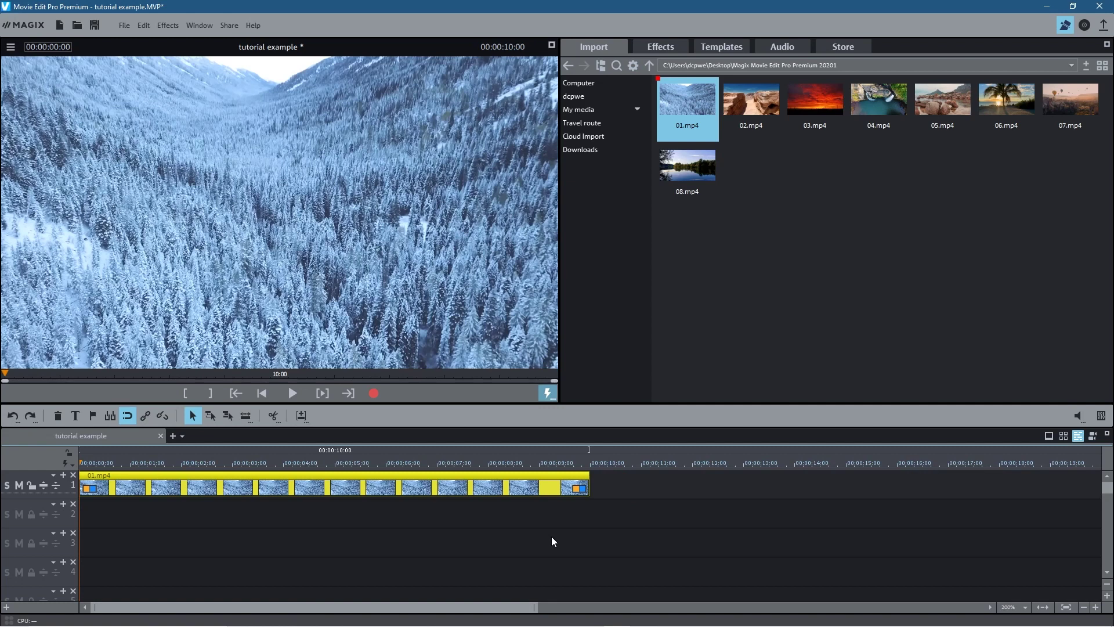
pyautogui.scroll(-1, 551, 536)
pyautogui.scroll(1, 553, 539)
pyautogui.scroll(-1, 555, 548)
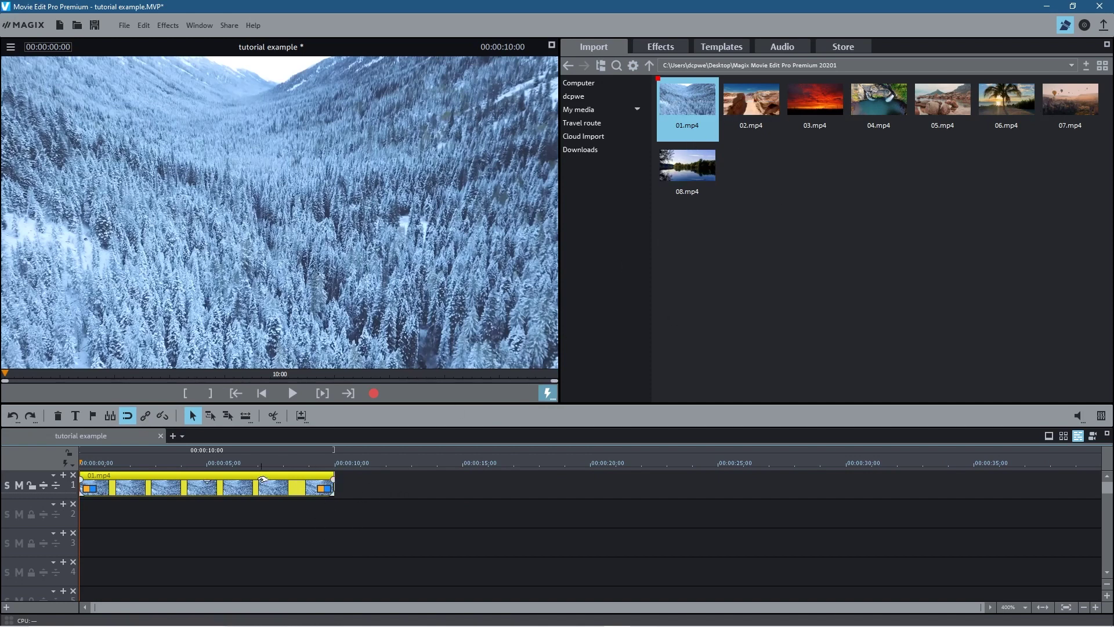
pyautogui.scroll(-1, 266, 521)
pyautogui.scroll(1, 264, 525)
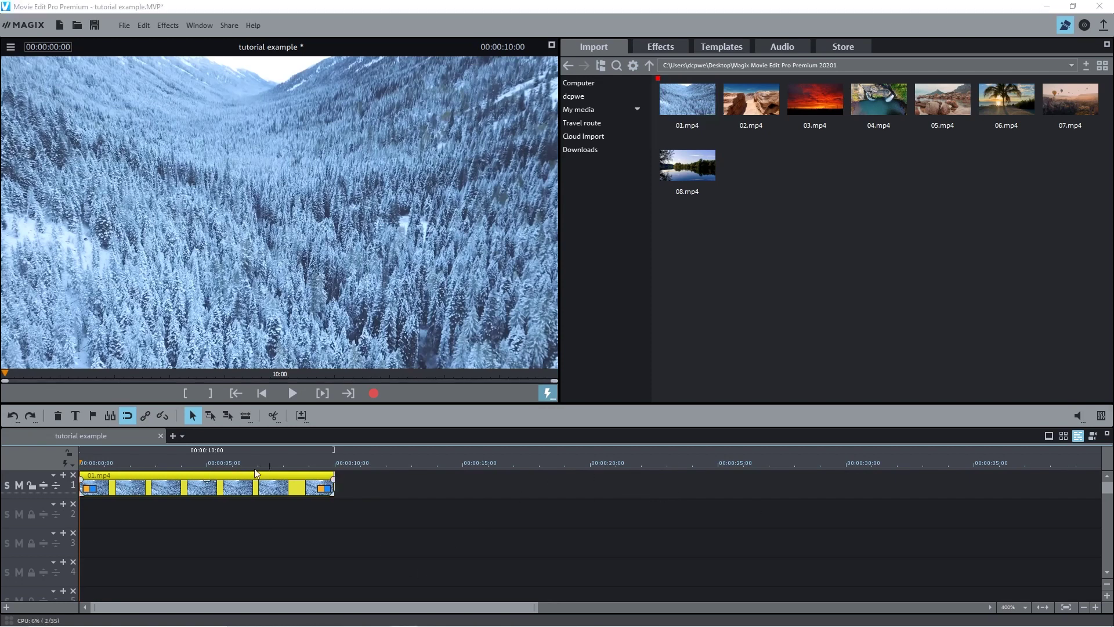
# Deselect the 01.mp4 clip on track 1 and select it again
pyautogui.click(394, 489)
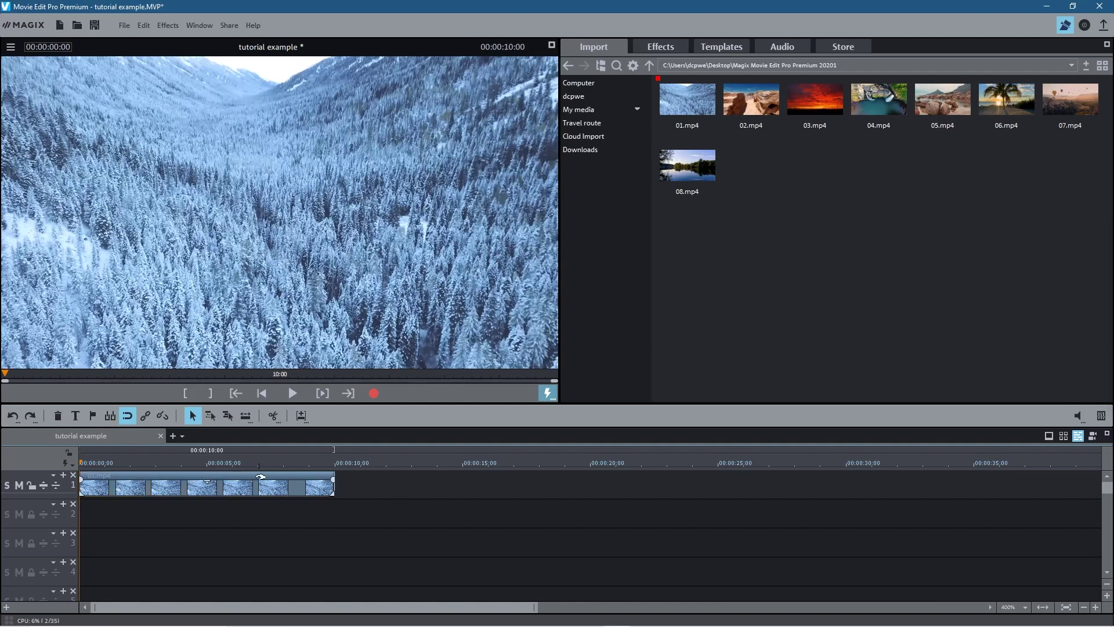
pyautogui.click(264, 478)
pyautogui.click(417, 487)
pyautogui.moveTo(683, 97)
pyautogui.click(277, 491)
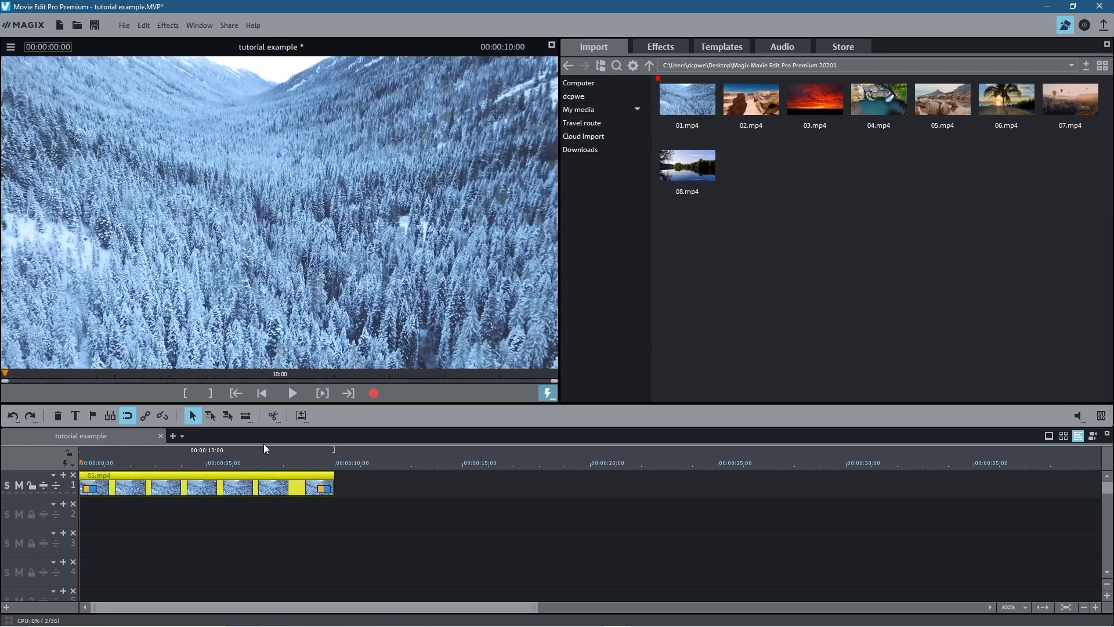
# Save the project as tutorial example.MVP in the Desktop folder Magix Movie Edit Pro Premium 20201 and check the file in the import folder
pyautogui.click(94, 26)
pyautogui.click(1020, 460)
pyautogui.click(124, 26)
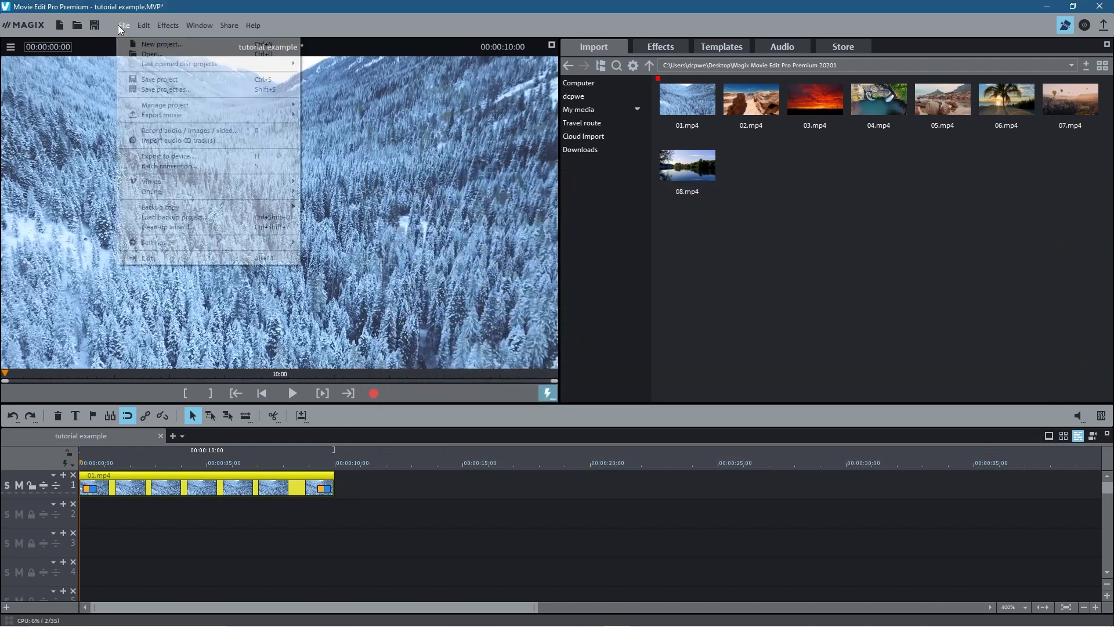
pyautogui.click(154, 90)
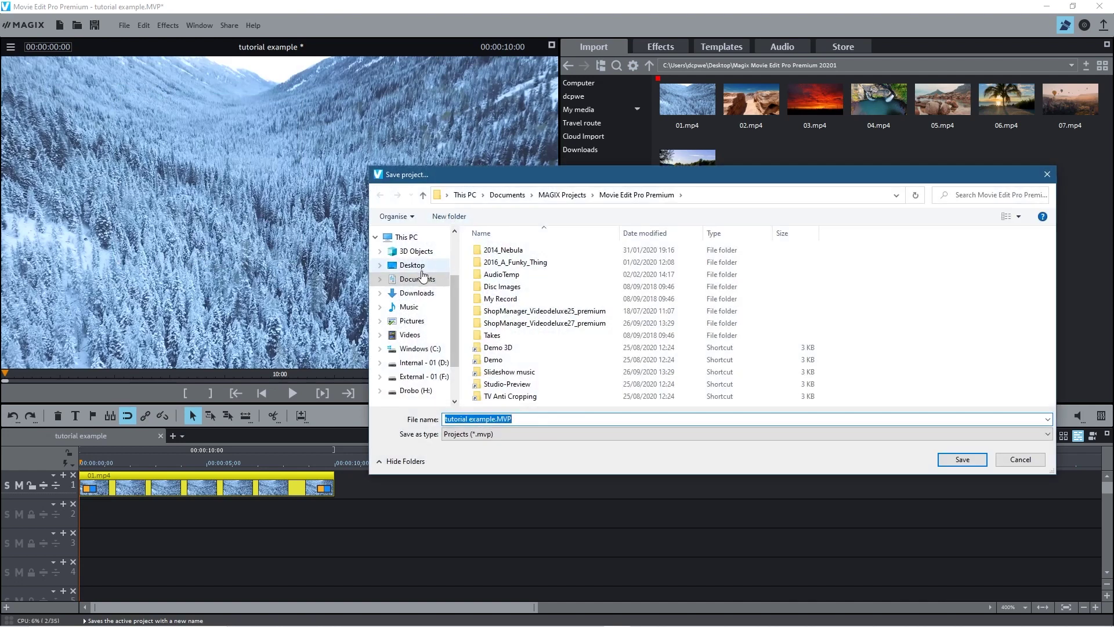
pyautogui.click(409, 265)
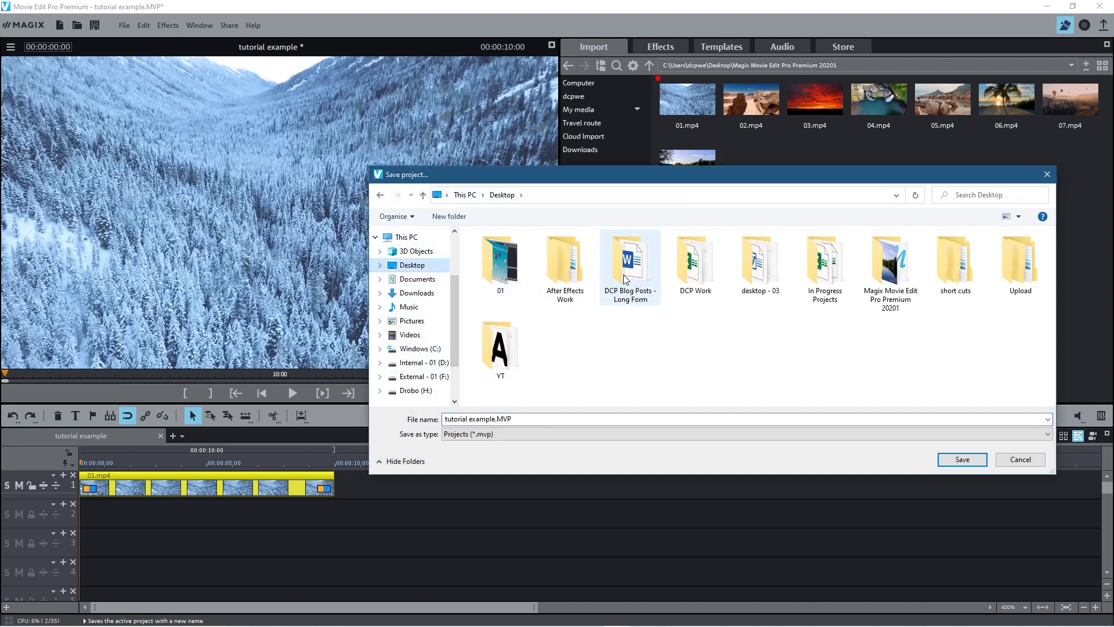
pyautogui.doubleClick(890, 264)
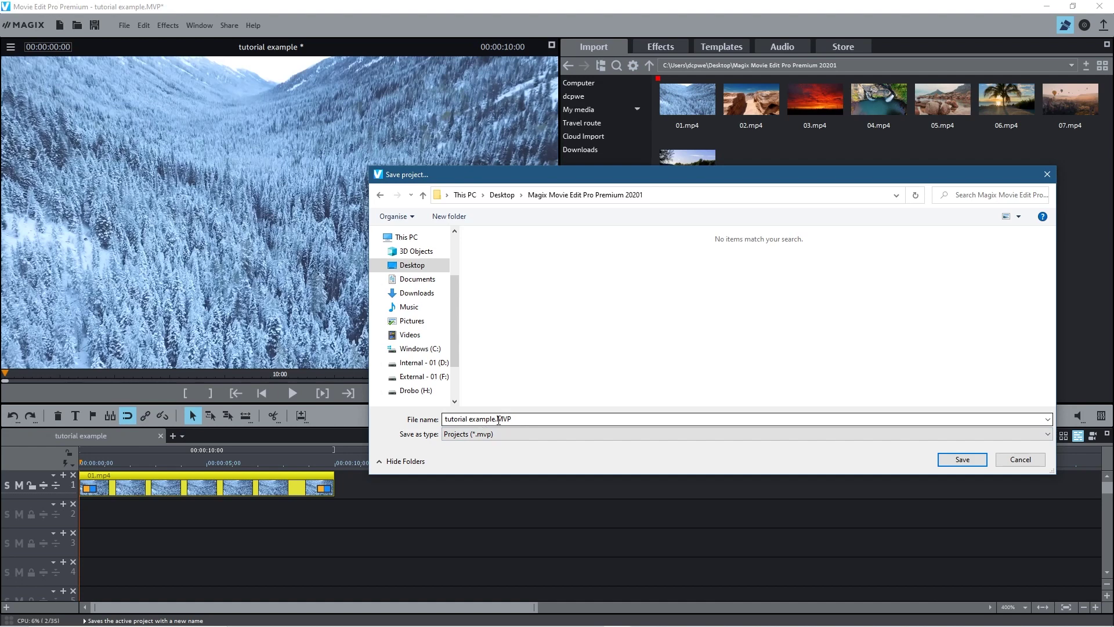
pyautogui.click(502, 422)
pyautogui.click(529, 424)
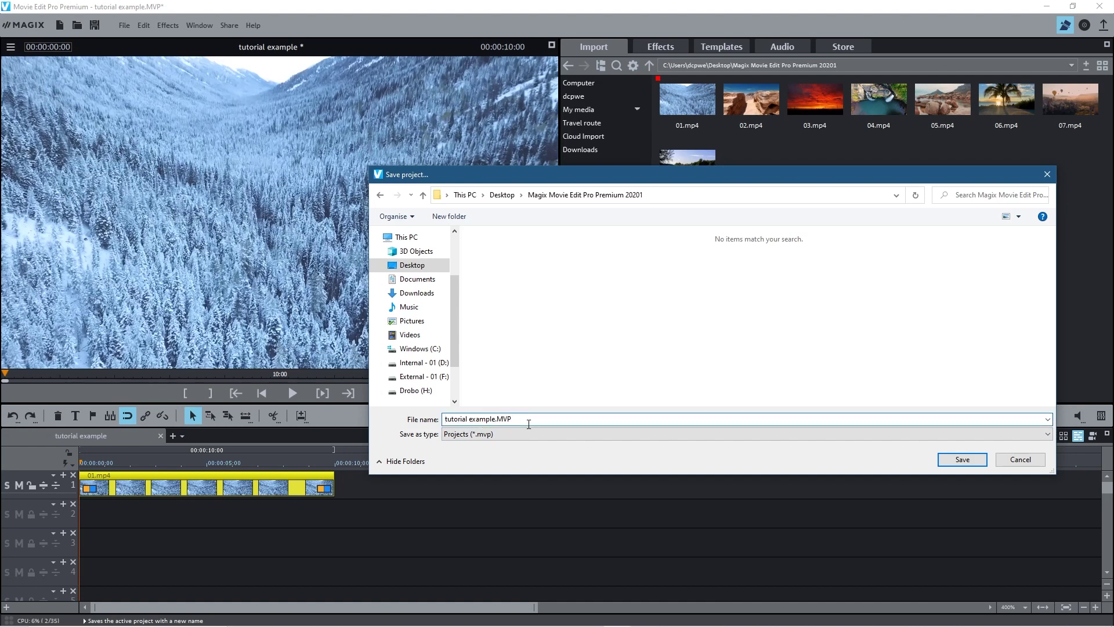
pyautogui.click(961, 459)
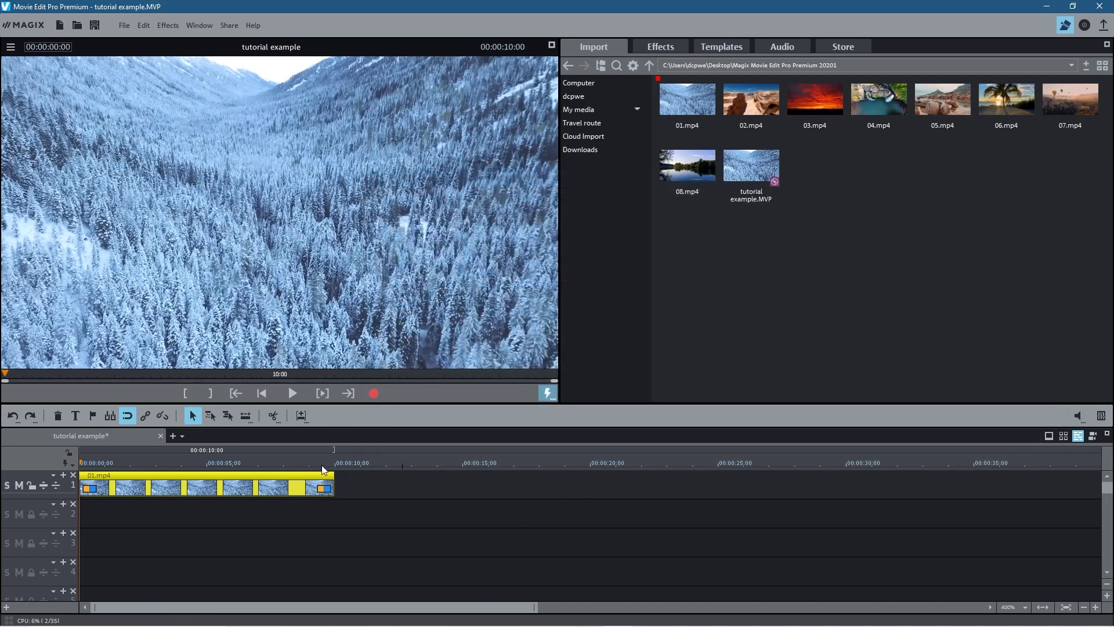
pyautogui.click(750, 174)
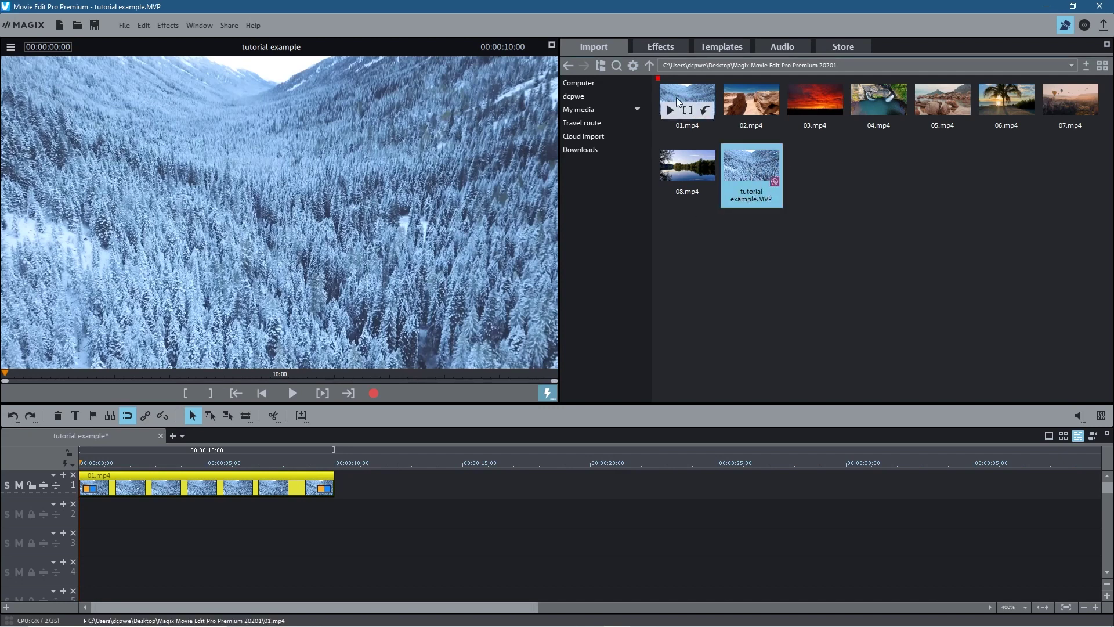
pyautogui.click(696, 276)
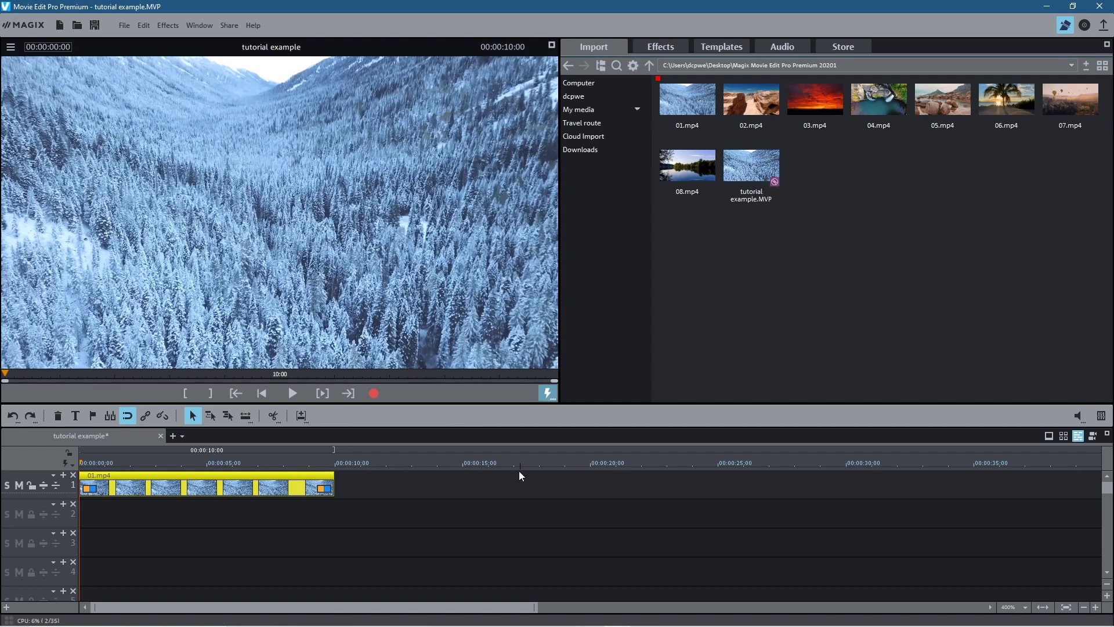
# Add the clip 02.mp4 to track 1 and snap its start against the end of 01.mp4
pyautogui.click(742, 93)
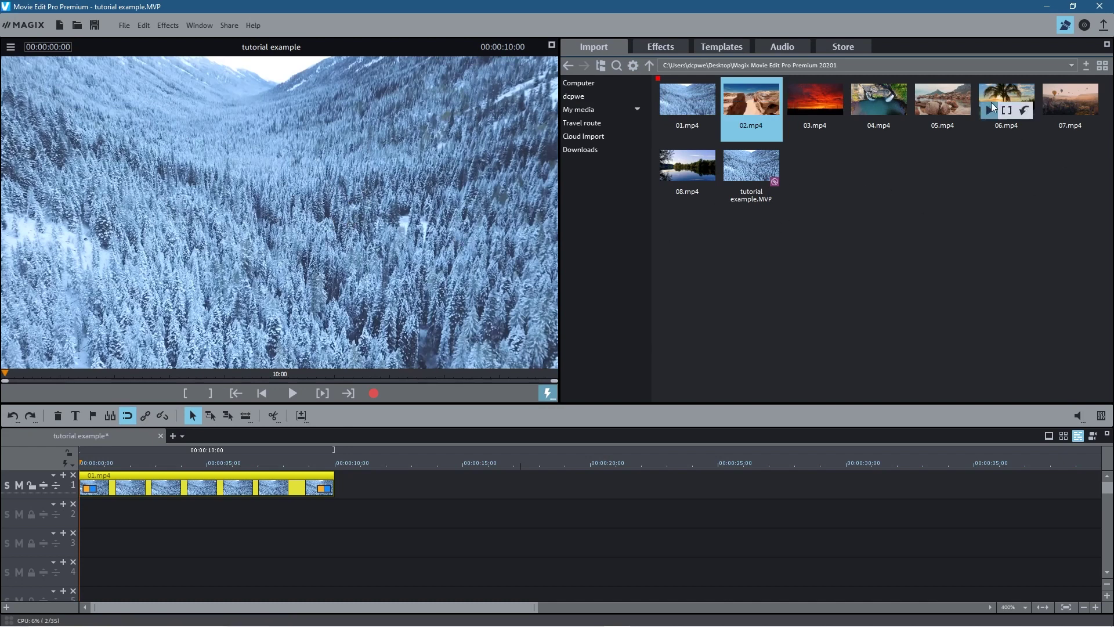
pyautogui.moveTo(745, 96)
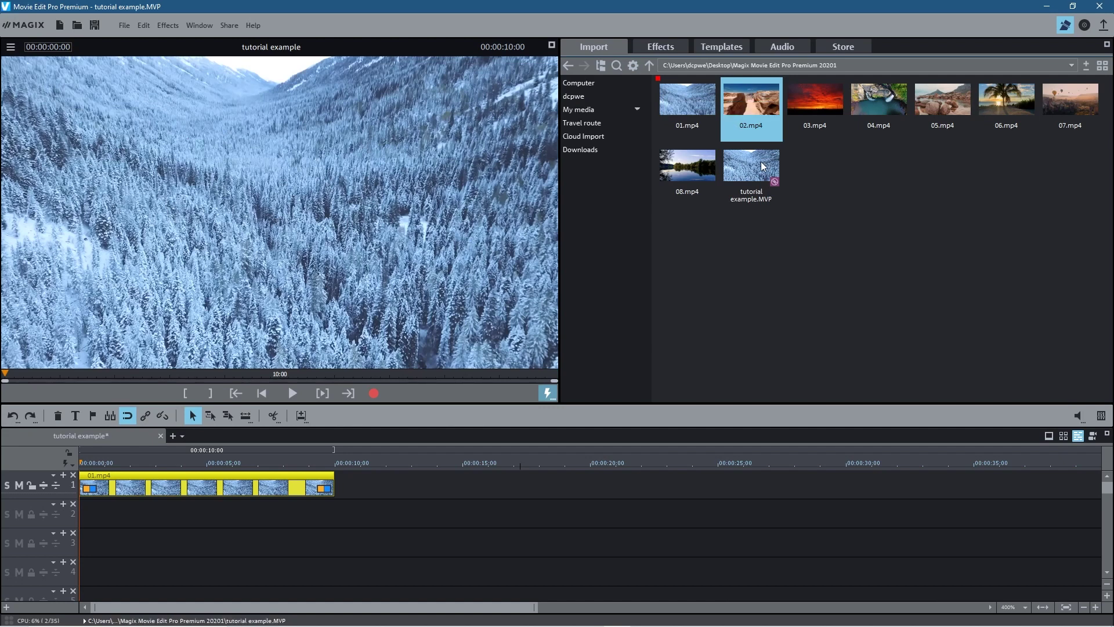
pyautogui.moveTo(745, 87); pyautogui.dragTo(400, 492)
pyautogui.moveTo(490, 484); pyautogui.dragTo(555, 483)
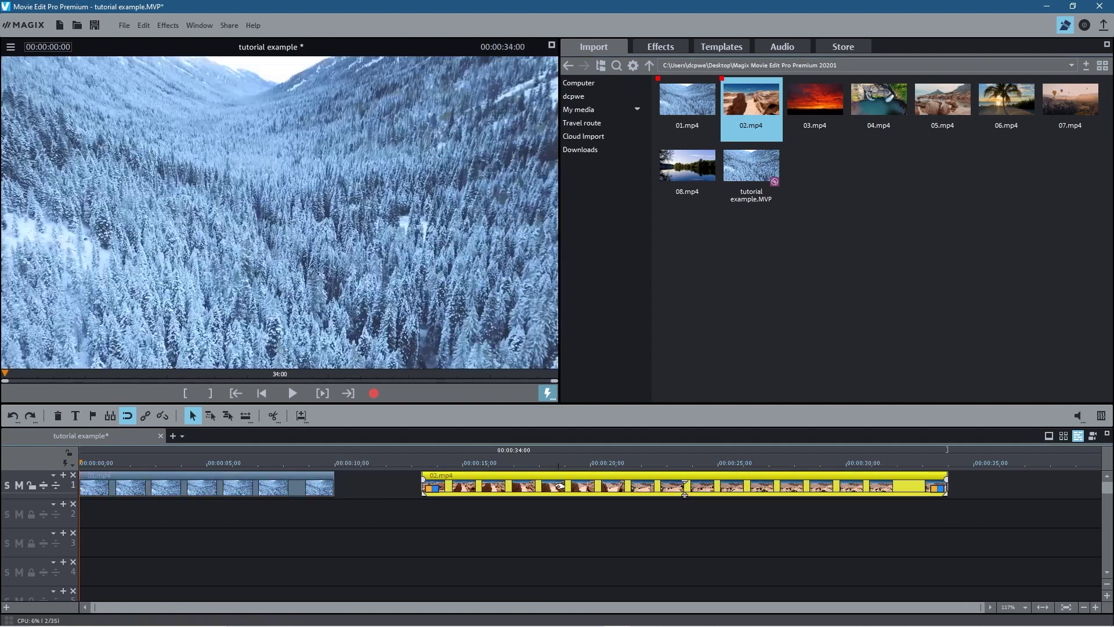
pyautogui.moveTo(433, 485); pyautogui.dragTo(389, 486)
# Separate 02.mp4 from 01.mp4 on track 1 and snap it back directly behind 01.mp4
pyautogui.click(127, 415)
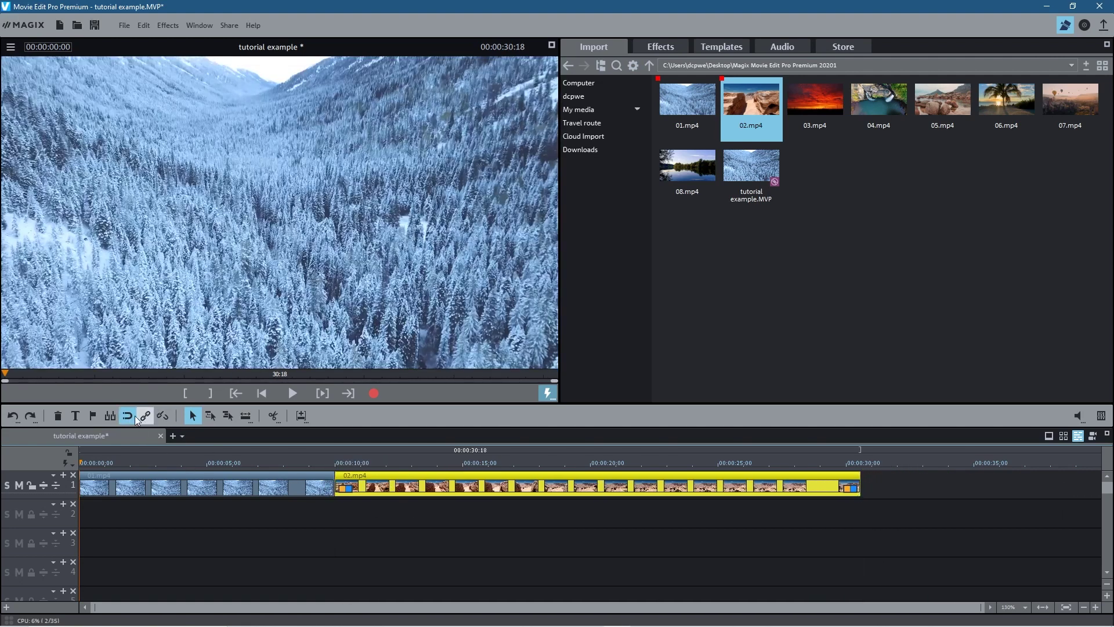
pyautogui.moveTo(382, 487); pyautogui.dragTo(598, 486)
pyautogui.press('Delete')
pyautogui.moveTo(756, 110)
pyautogui.moveTo(752, 99); pyautogui.dragTo(300, 473)
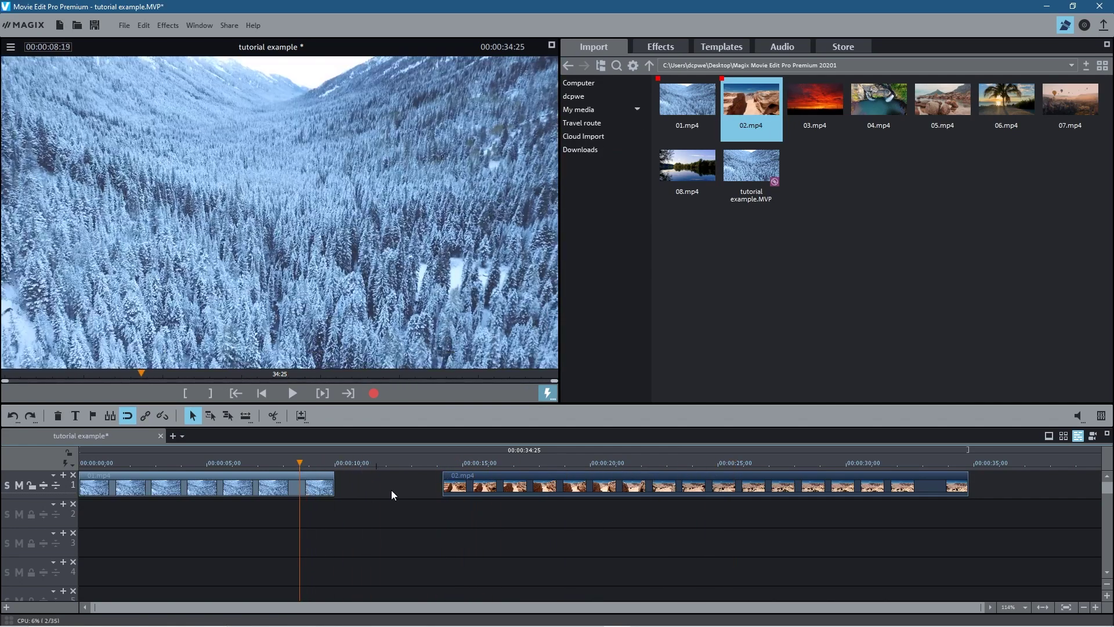
pyautogui.click(486, 487)
pyautogui.moveTo(486, 487); pyautogui.dragTo(378, 487)
# Play the movie across the join between 01.mp4 and 02.mp4, stop playback, and set the playhead to 00:00:07:11
pyautogui.click(290, 391)
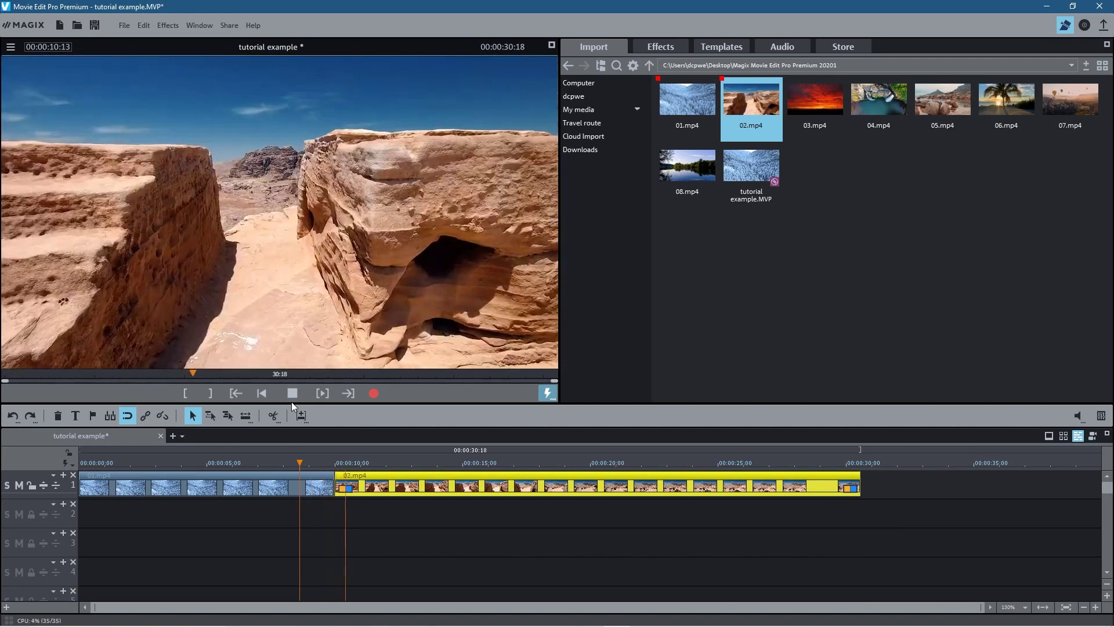
pyautogui.click(291, 392)
pyautogui.moveTo(299, 462); pyautogui.dragTo(272, 461)
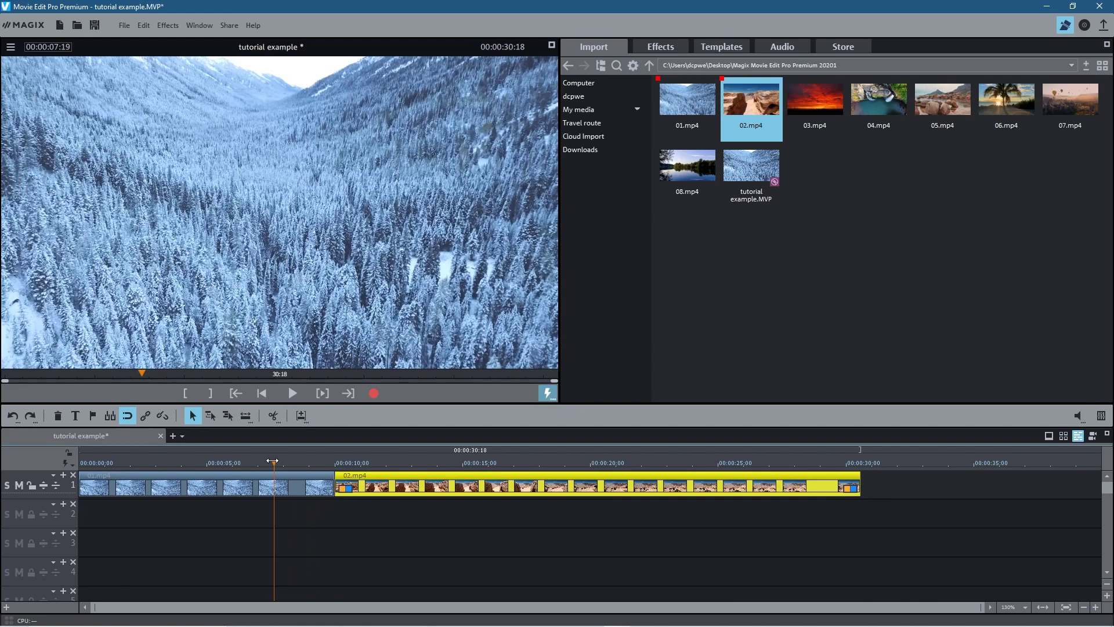
pyautogui.moveTo(274, 462)
pyautogui.mouseDown()
pyautogui.moveTo(356, 463)
pyautogui.moveTo(254, 472)
pyautogui.moveTo(350, 475)
pyautogui.moveTo(280, 475)
pyautogui.mouseUp()
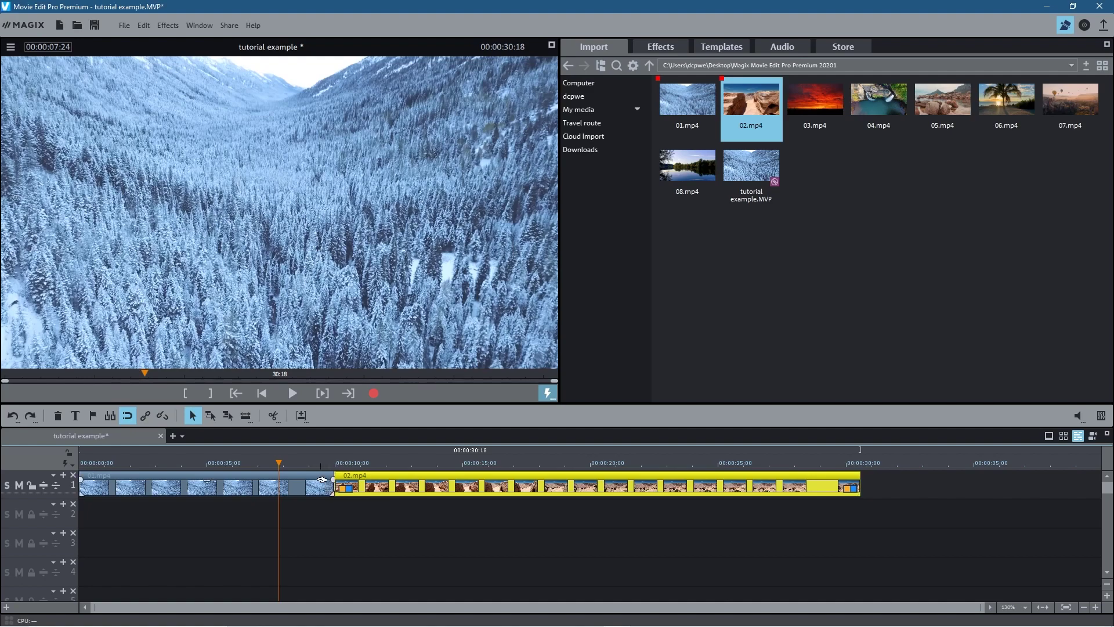
pyautogui.moveTo(285, 466)
pyautogui.mouseDown()
pyautogui.moveTo(344, 472)
pyautogui.moveTo(266, 478)
pyautogui.mouseUp()
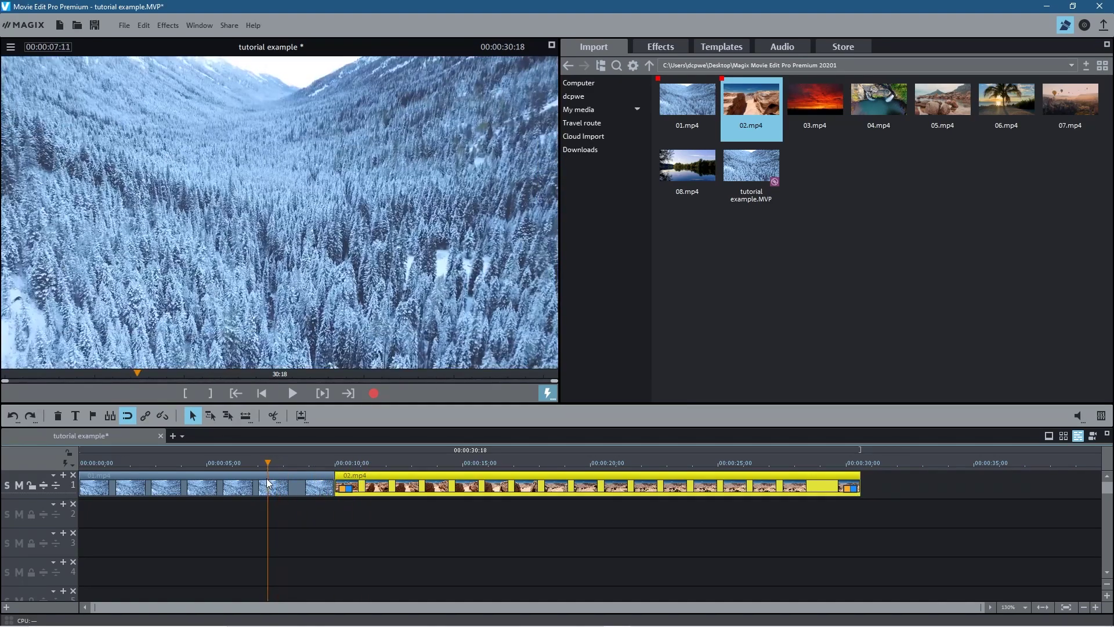
# Save the project and shift 02.mp4 along track 1 to leave a gap of about 1.3 seconds after 01.mp4
pyautogui.scroll(1, 358, 545)
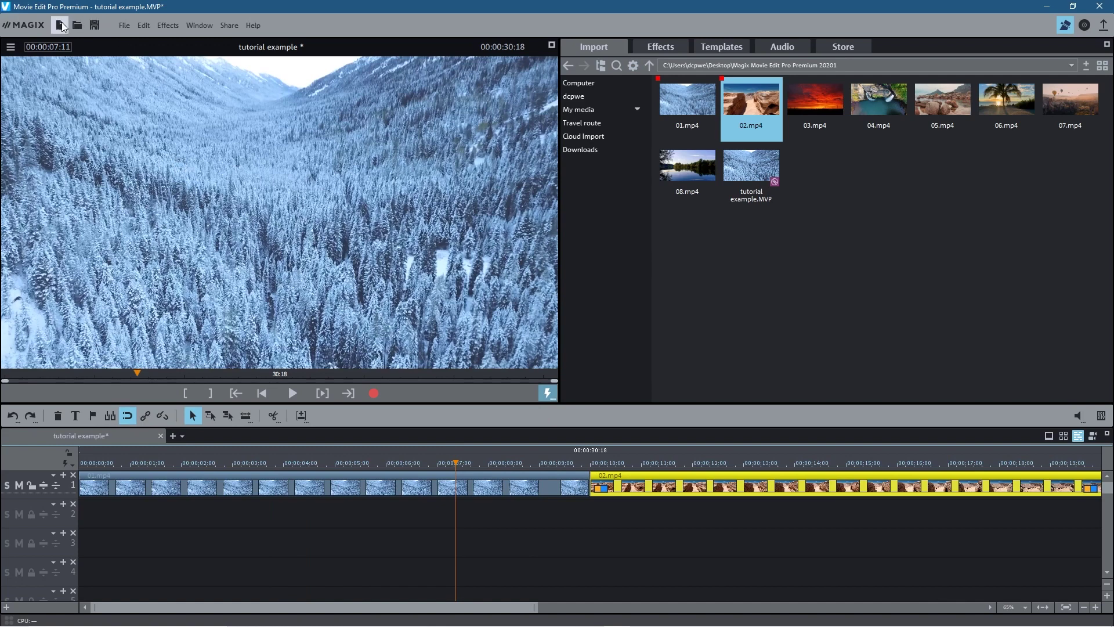
pyautogui.click(95, 25)
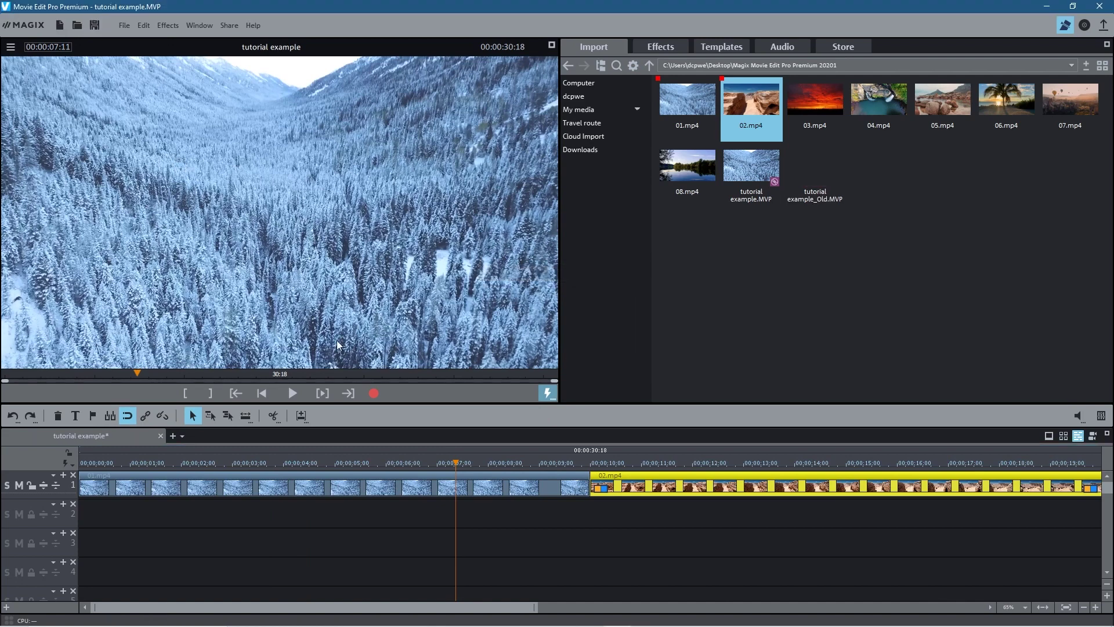
pyautogui.moveTo(619, 477); pyautogui.dragTo(689, 477)
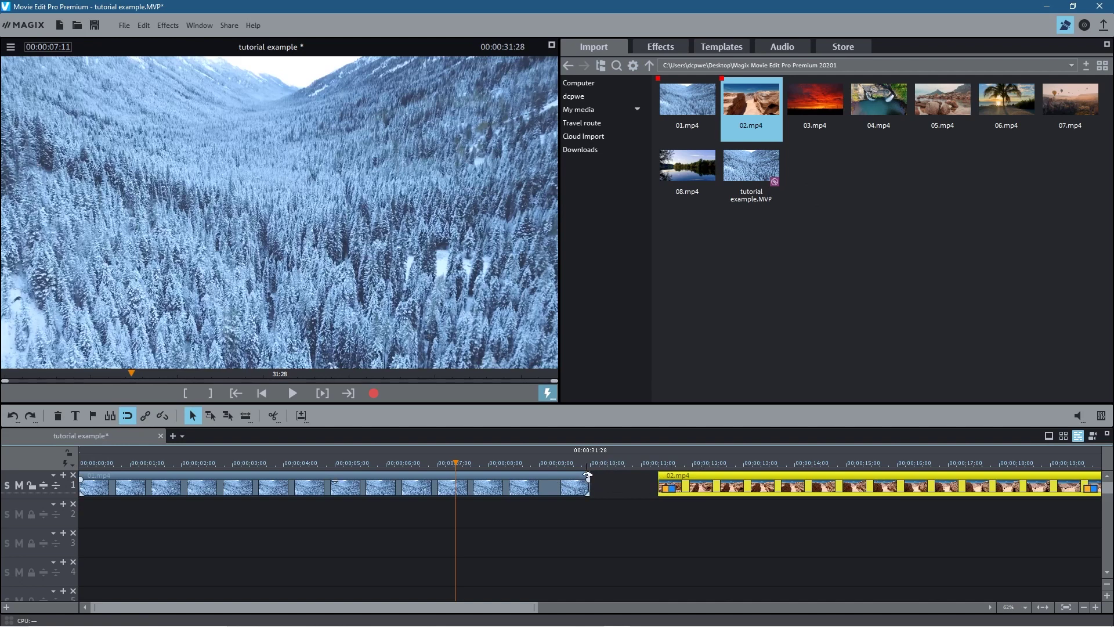
# Check the playhead at the end of 01.mp4, select that clip, and move the playhead back to 00:00:09:01
pyautogui.moveTo(456, 463); pyautogui.dragTo(587, 462)
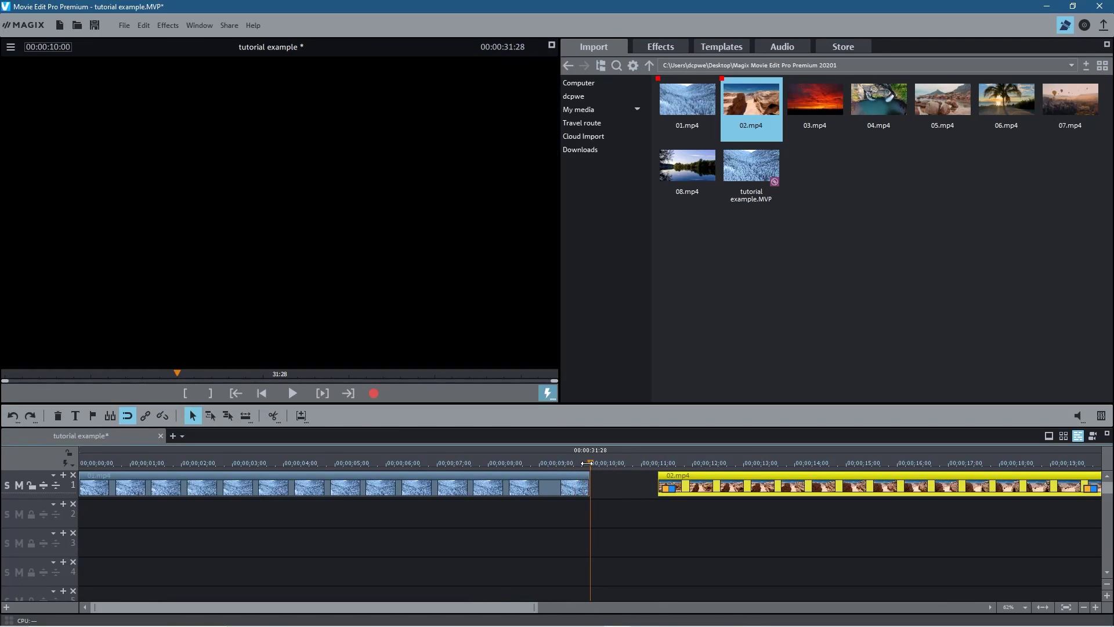
pyautogui.click(302, 484)
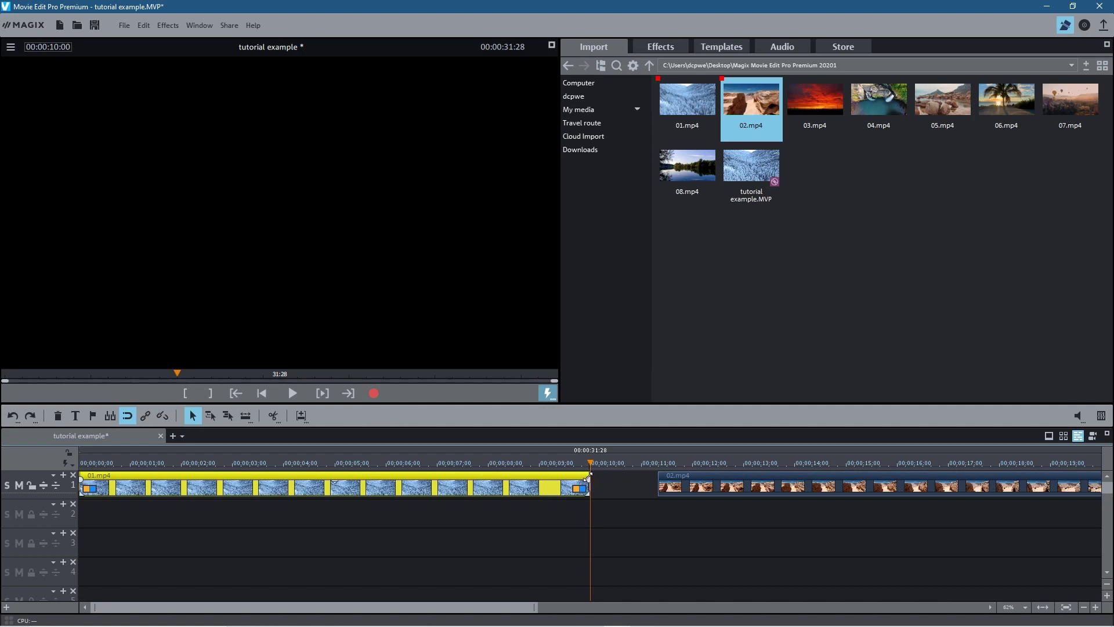
pyautogui.moveTo(590, 462); pyautogui.dragTo(539, 457)
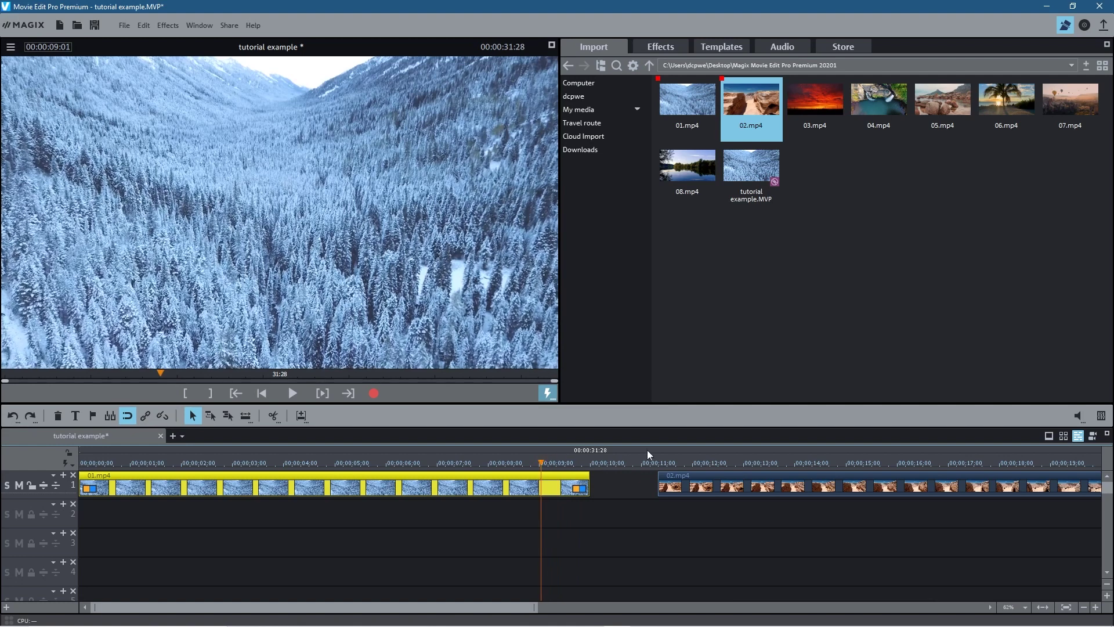
# Set the playhead to 00:00:09:00 and move 02.mp4 to start there, overlapping the end of 01.mp4 on track 1
pyautogui.press('Left')
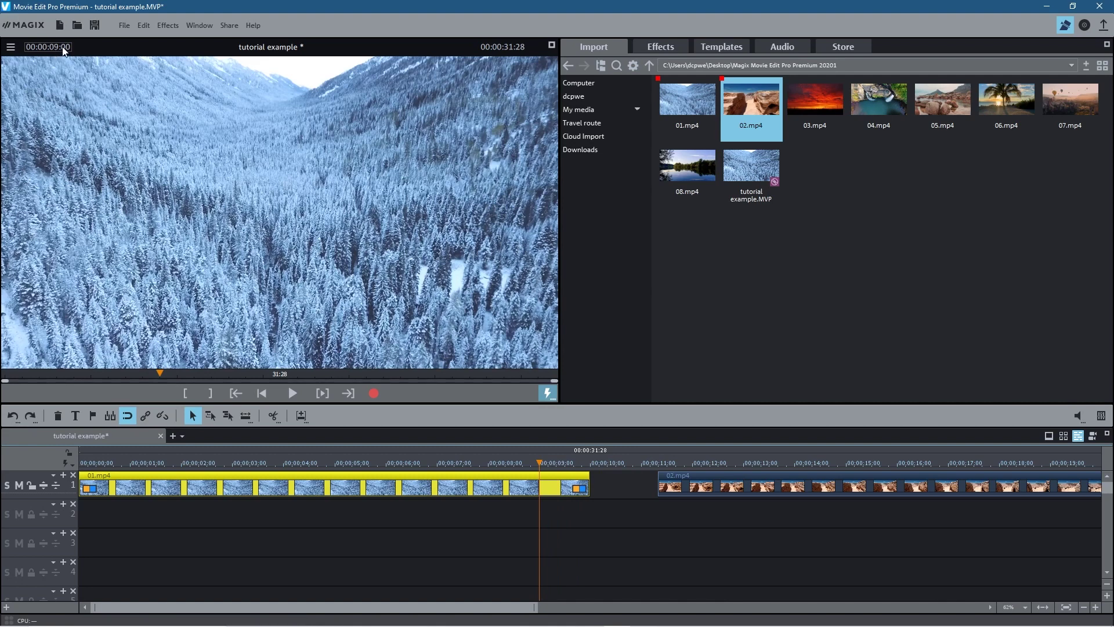
pyautogui.moveTo(718, 477); pyautogui.dragTo(539, 467)
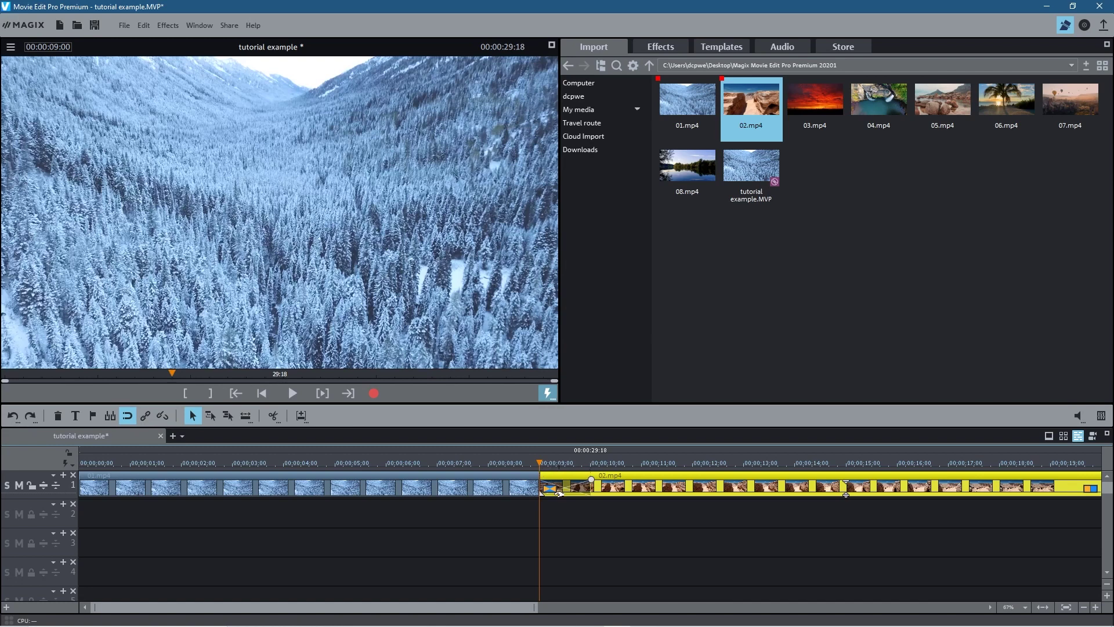
# Scrub through 01.mp4, set the playhead to 00:00:08:12, and play the crossfade into 02.mp4
pyautogui.moveTo(540, 464); pyautogui.dragTo(445, 471)
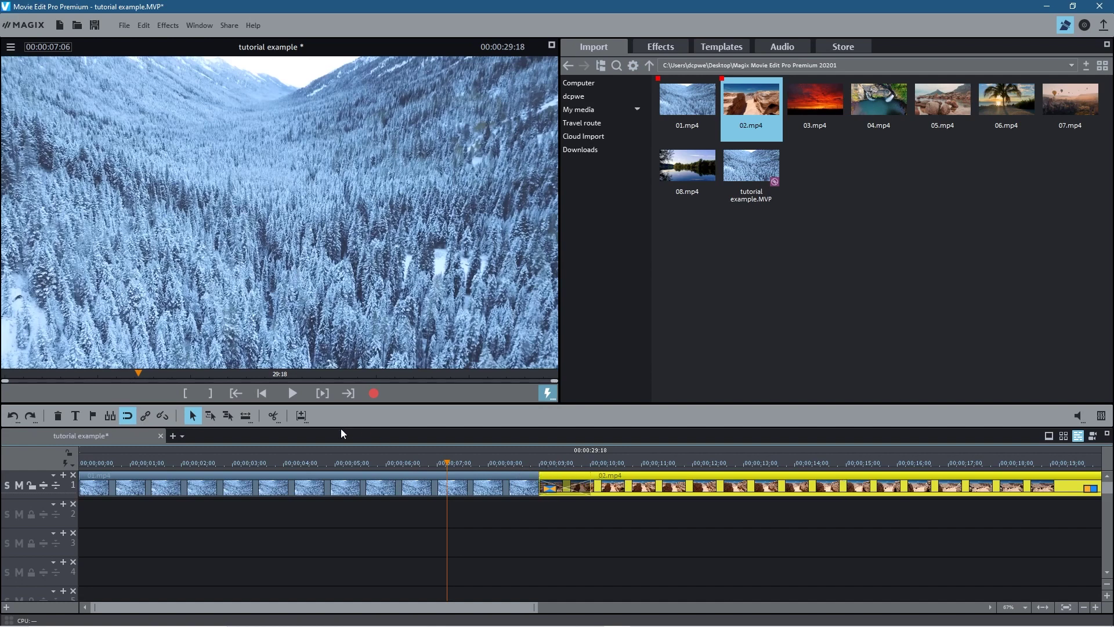
pyautogui.click(493, 462)
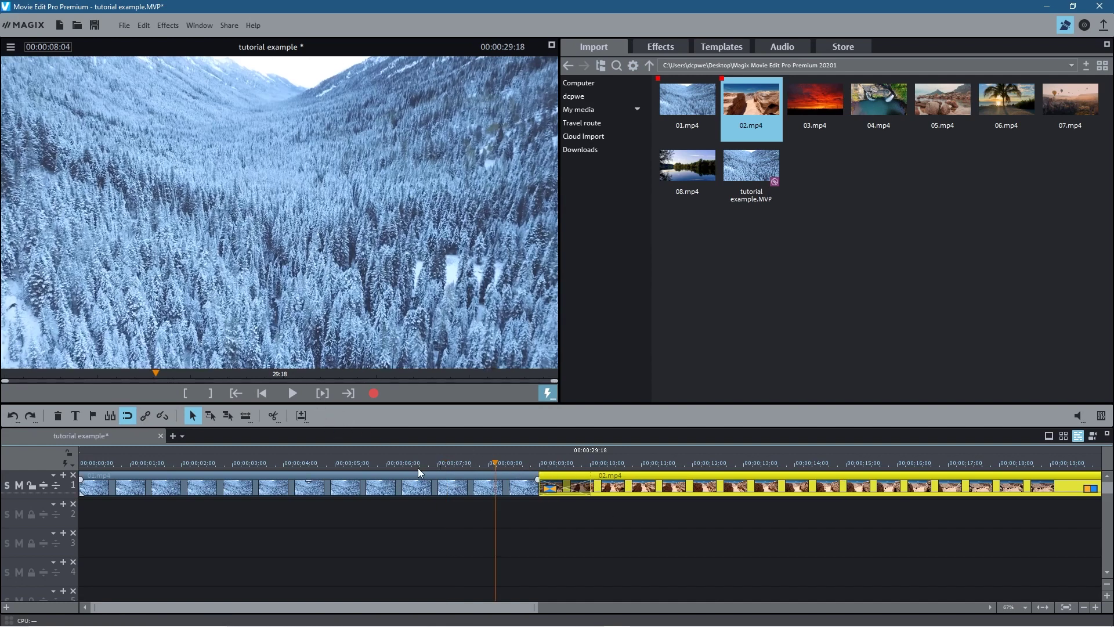
pyautogui.moveTo(328, 462); pyautogui.dragTo(189, 465)
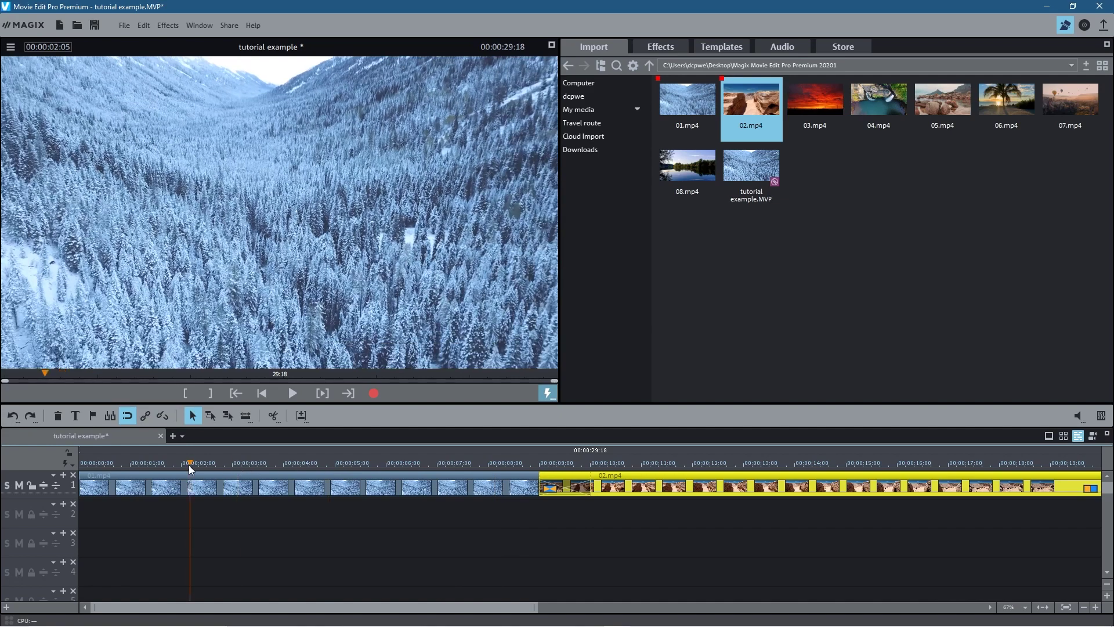
pyautogui.click(509, 462)
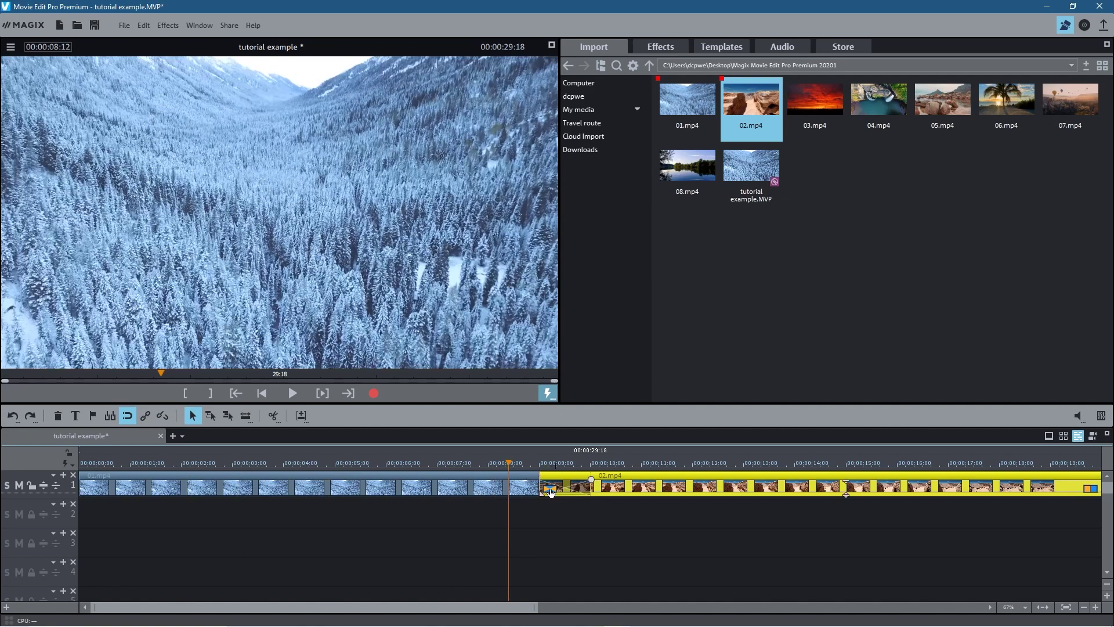
pyautogui.click(292, 392)
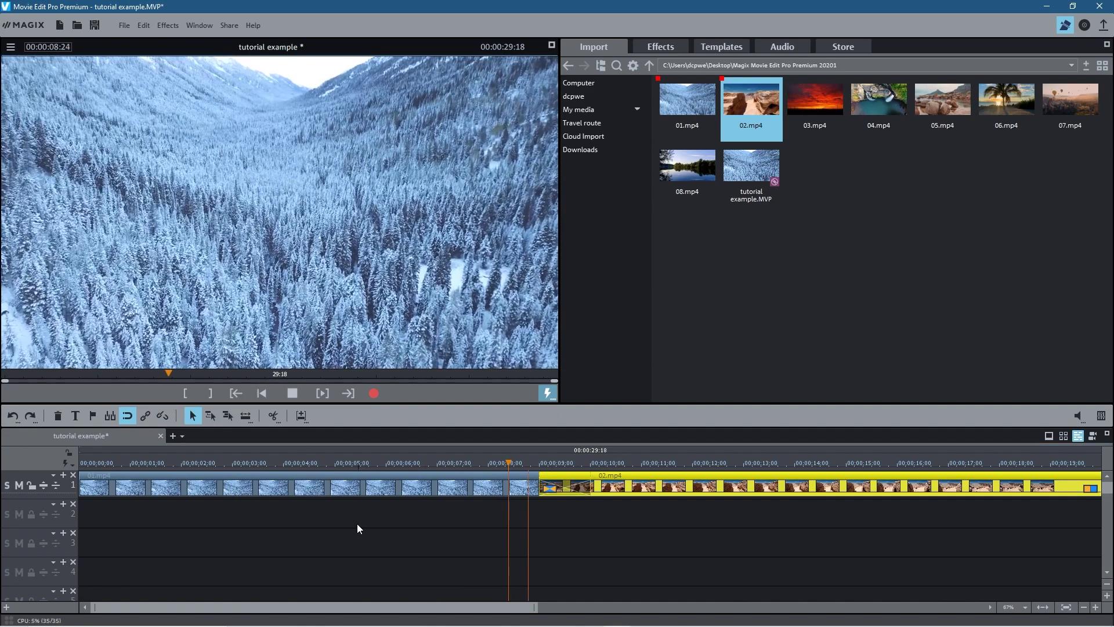
pyautogui.click(292, 392)
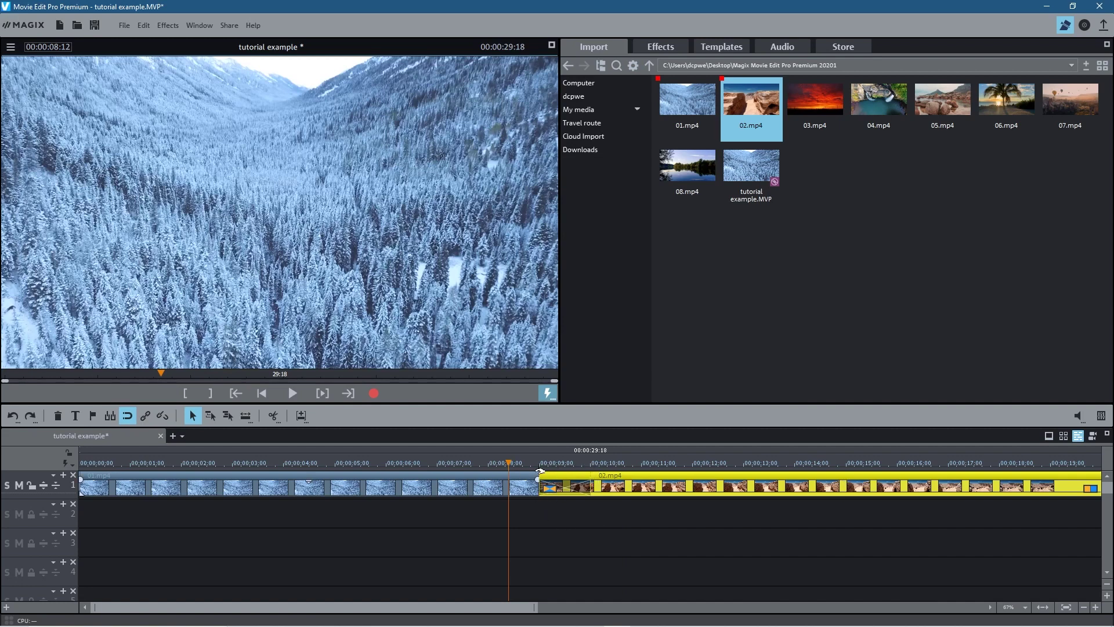
# Set the playhead to 00:00:07:29 and save the project
pyautogui.moveTo(509, 459); pyautogui.dragTo(486, 461)
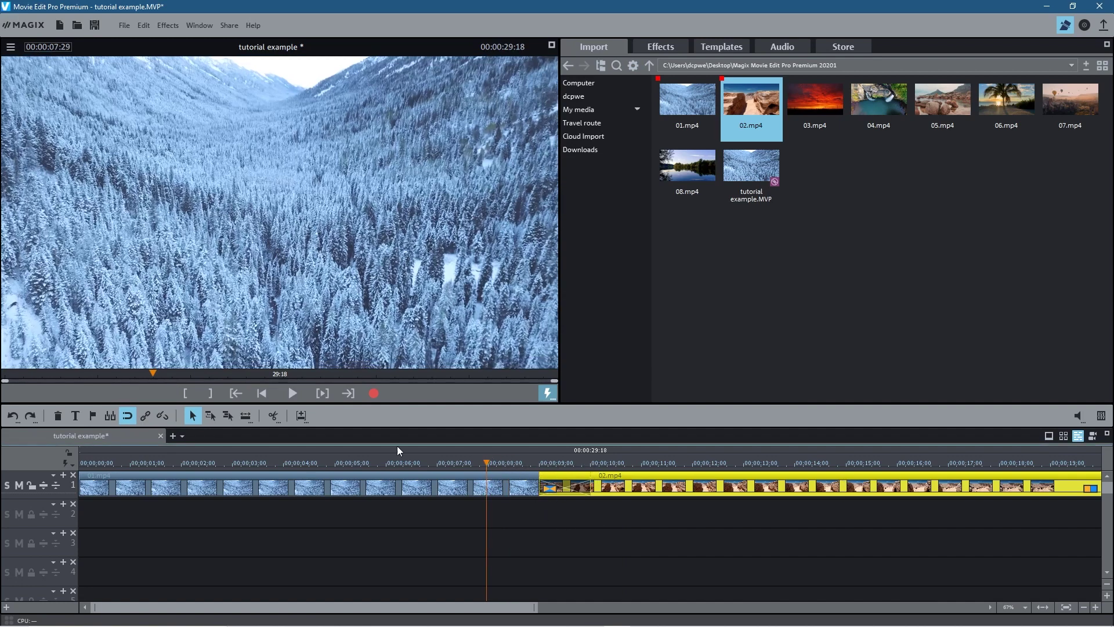
pyautogui.click(93, 25)
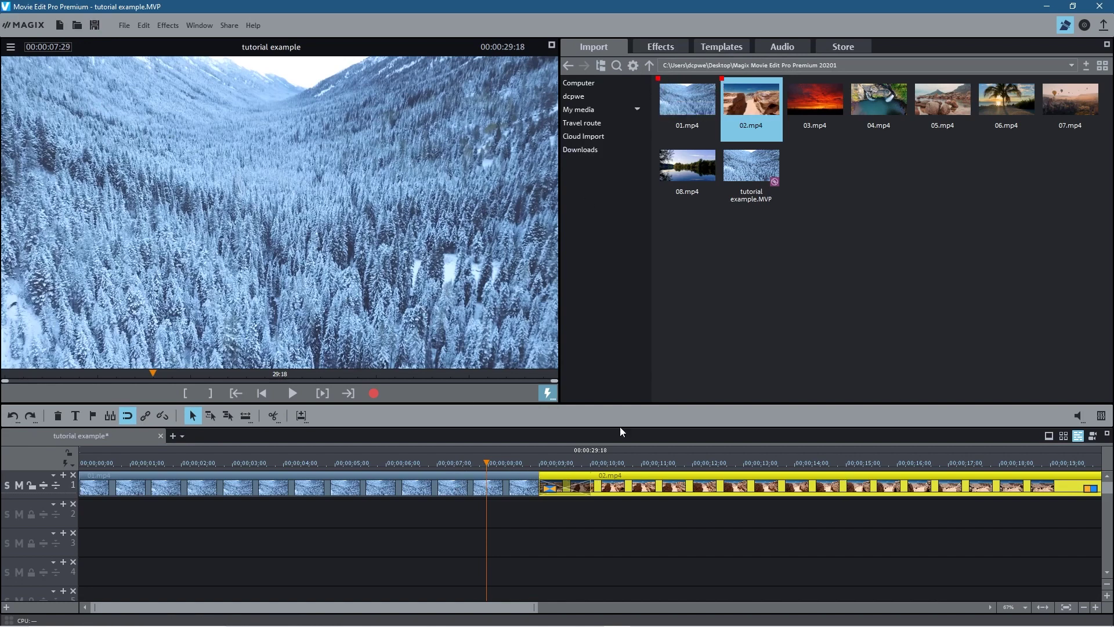
# Browse the transition template categories, including 3D Basic and Shapes & objects Basic, ending on Movements Basic
pyautogui.click(716, 45)
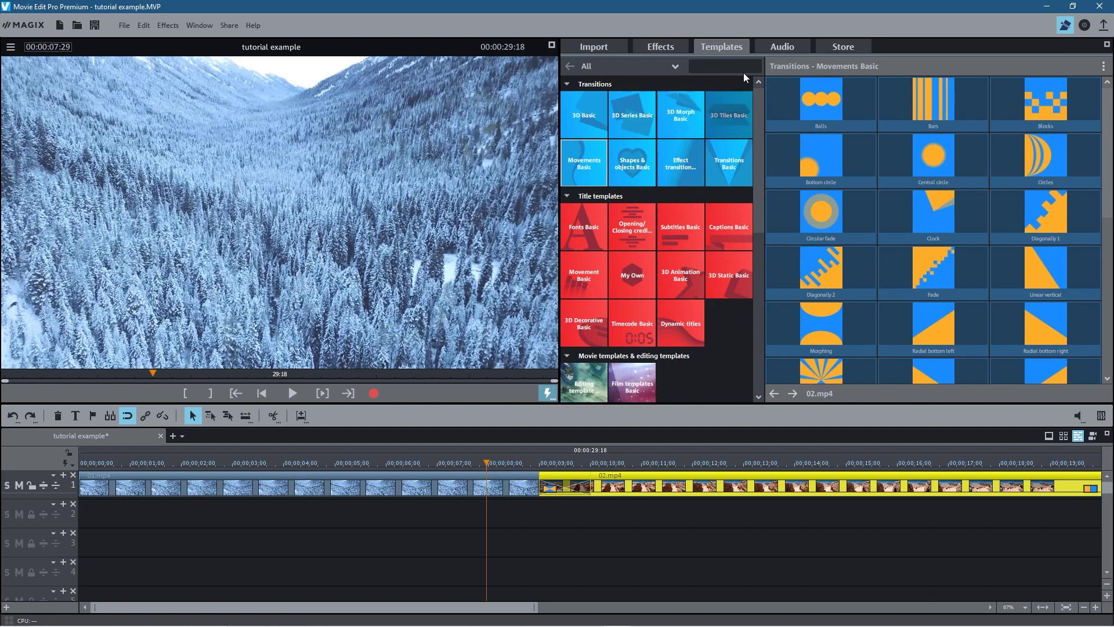
pyautogui.click(644, 166)
pyautogui.click(681, 163)
pyautogui.click(721, 161)
pyautogui.click(678, 115)
pyautogui.click(629, 116)
pyautogui.click(597, 116)
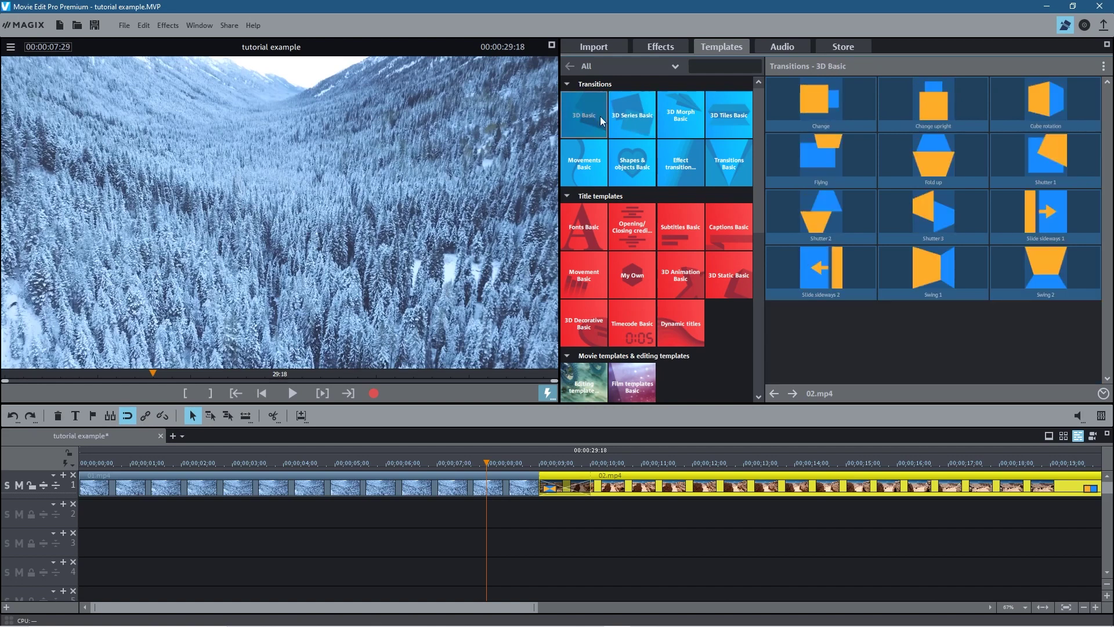
pyautogui.click(719, 119)
pyautogui.click(661, 171)
pyautogui.click(622, 172)
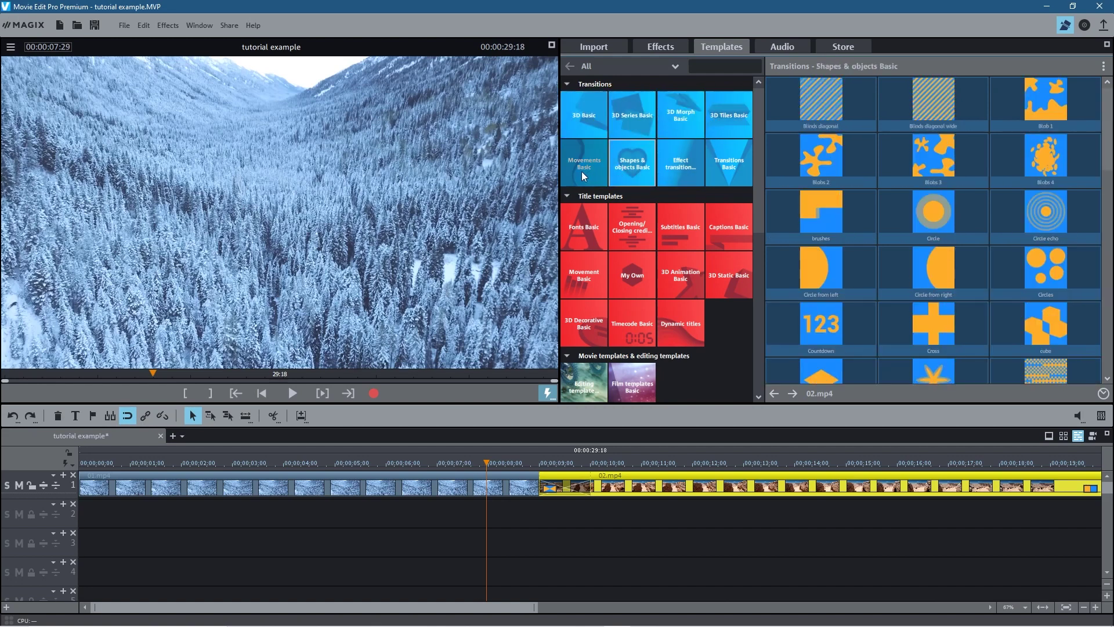
pyautogui.click(583, 174)
pyautogui.click(629, 165)
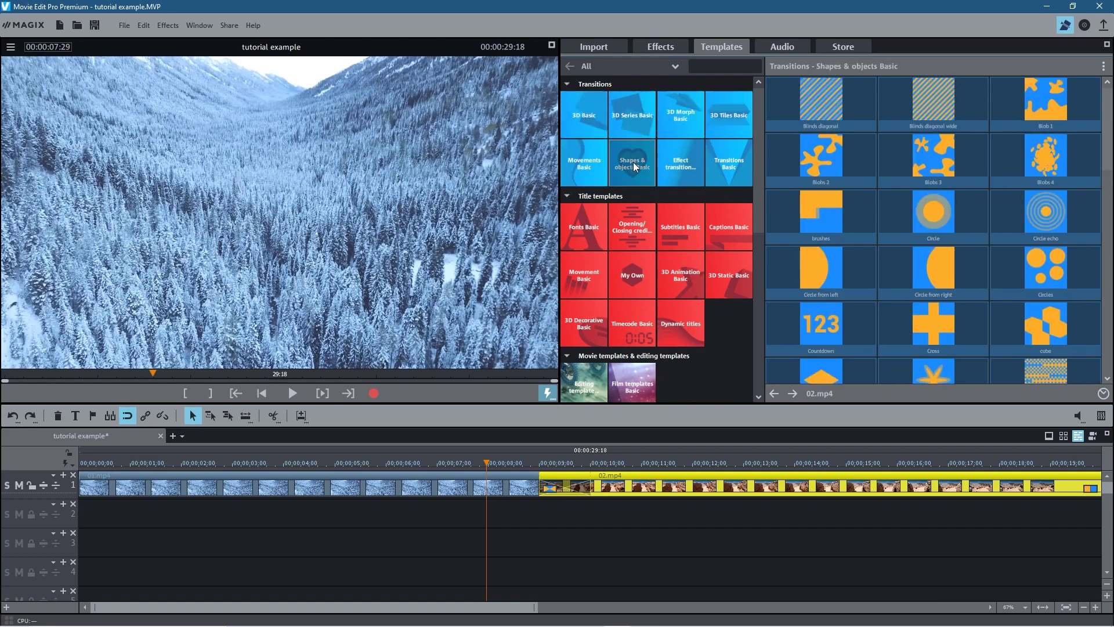
pyautogui.click(587, 168)
pyautogui.click(633, 165)
pyautogui.click(583, 165)
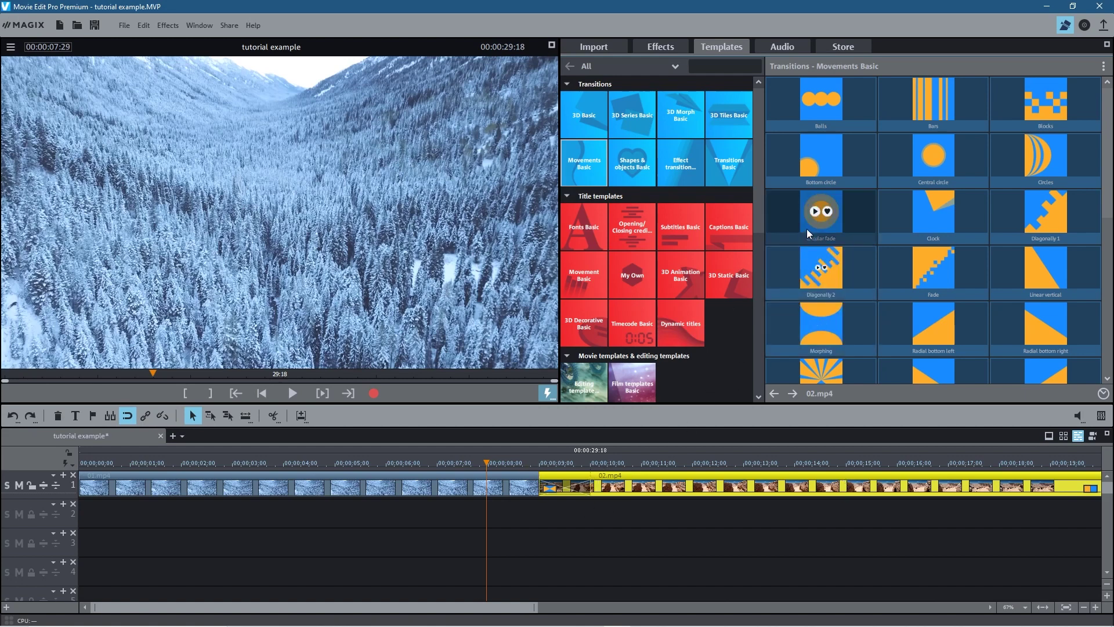
# Preview the Circular fade transition in Movements Basic and select it
pyautogui.moveTo(830, 219)
pyautogui.click(812, 211)
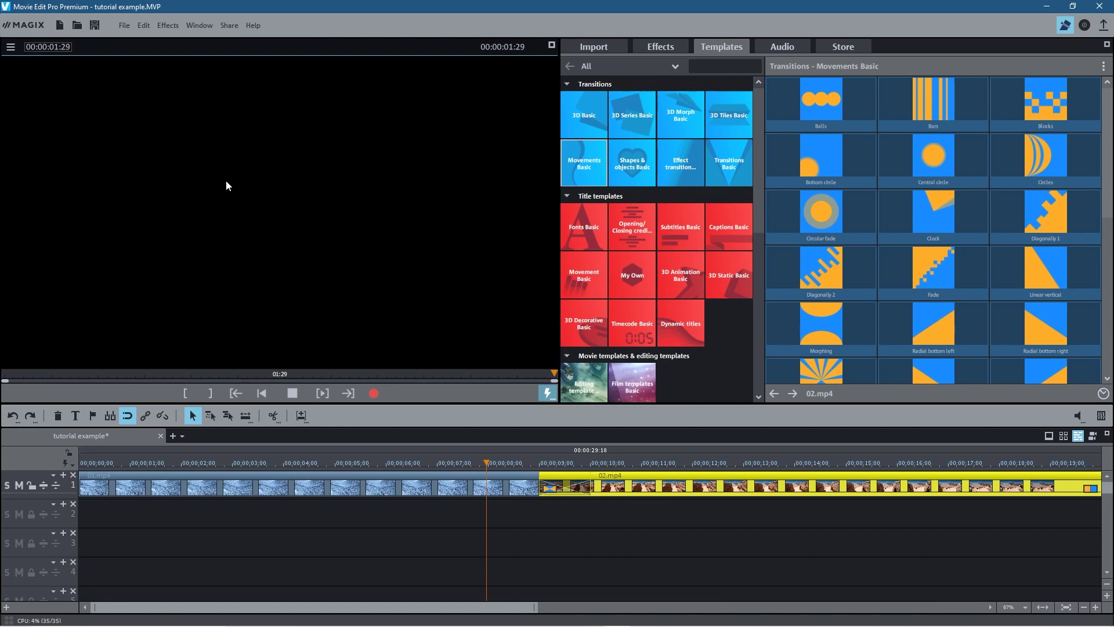
pyautogui.click(809, 211)
pyautogui.moveTo(809, 218)
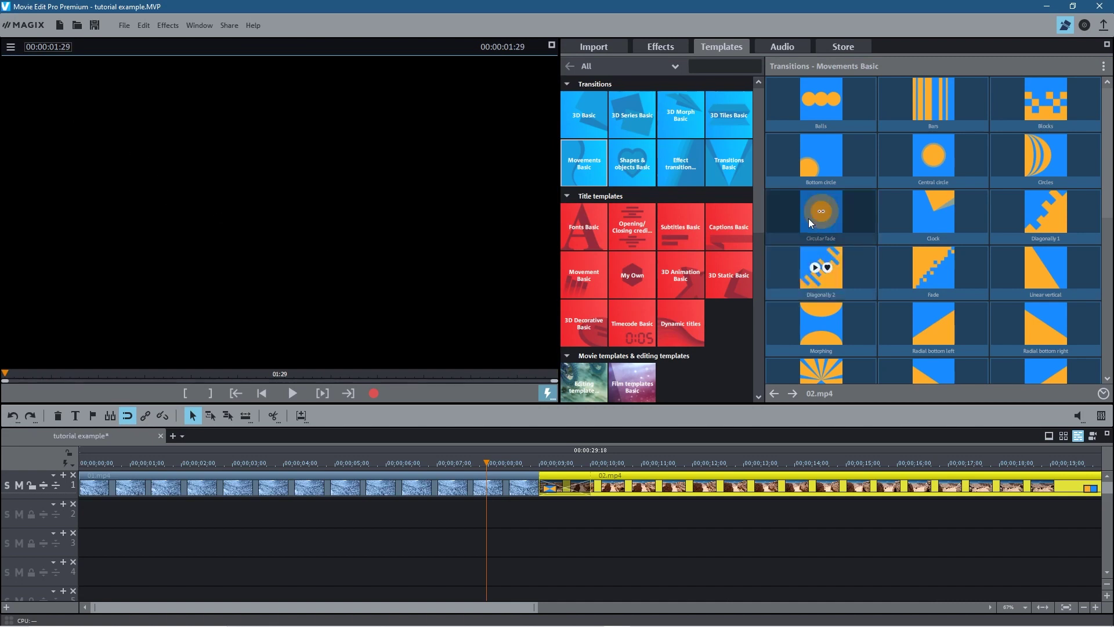
pyautogui.click(777, 211)
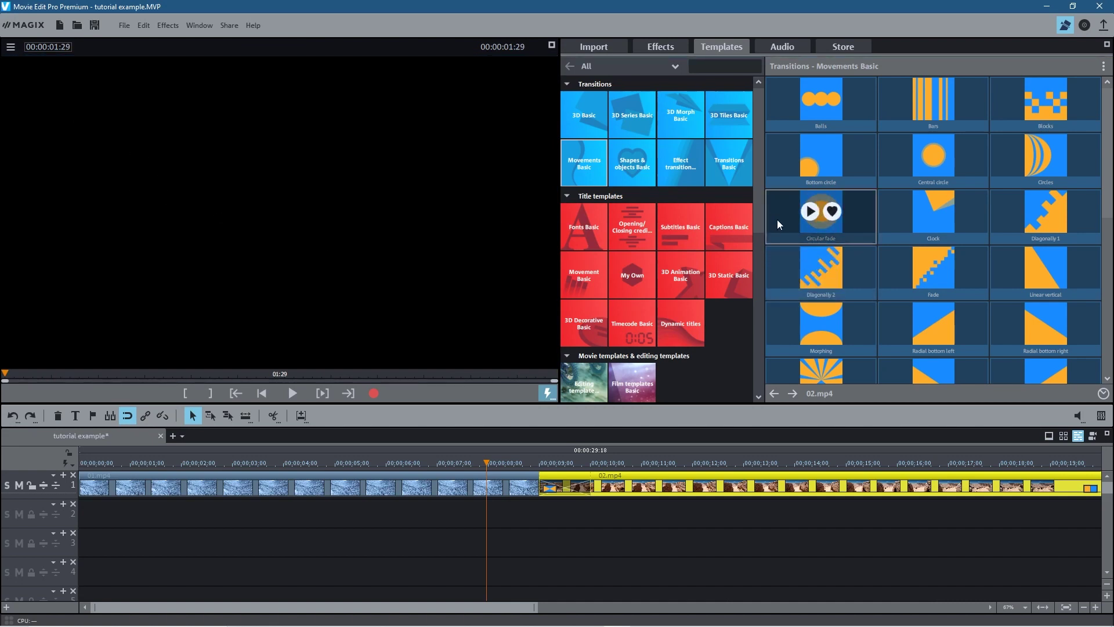
# Place the playhead at 00:00:09:12 in the overlap and apply the Circular fade transition between 01.mp4 and 02.mp4
pyautogui.click(560, 469)
pyautogui.click(561, 475)
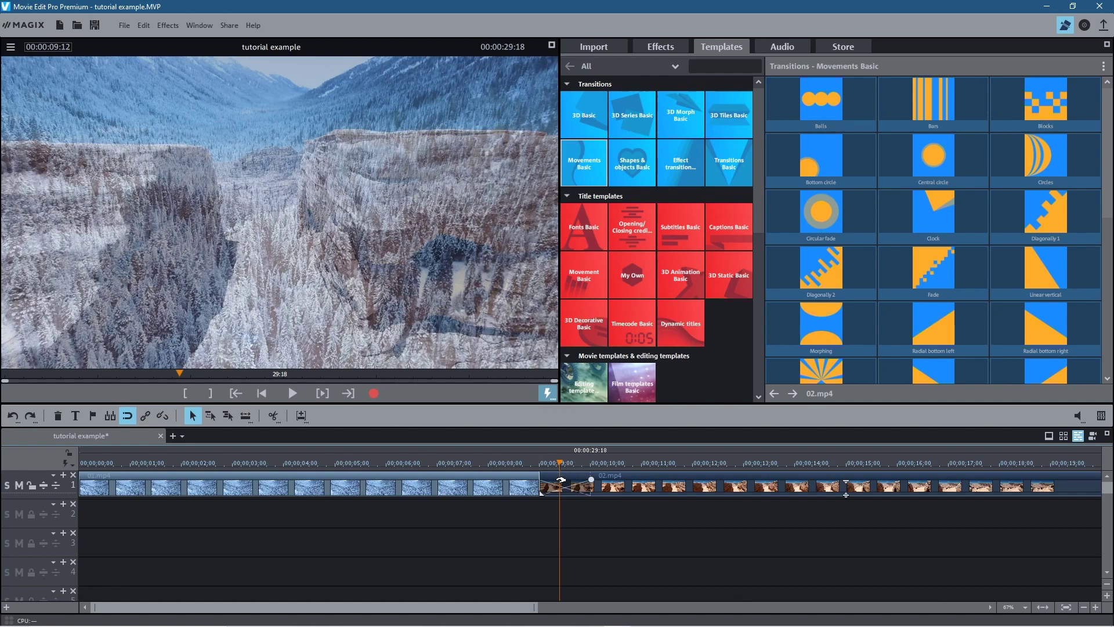
pyautogui.moveTo(783, 210)
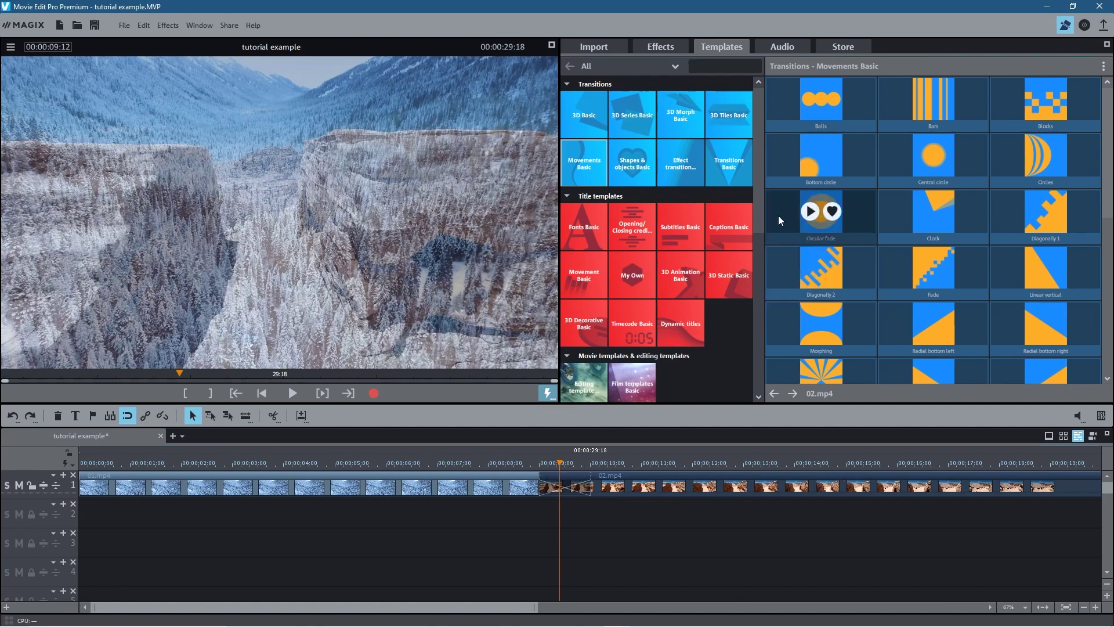
pyautogui.moveTo(784, 200); pyautogui.dragTo(569, 487)
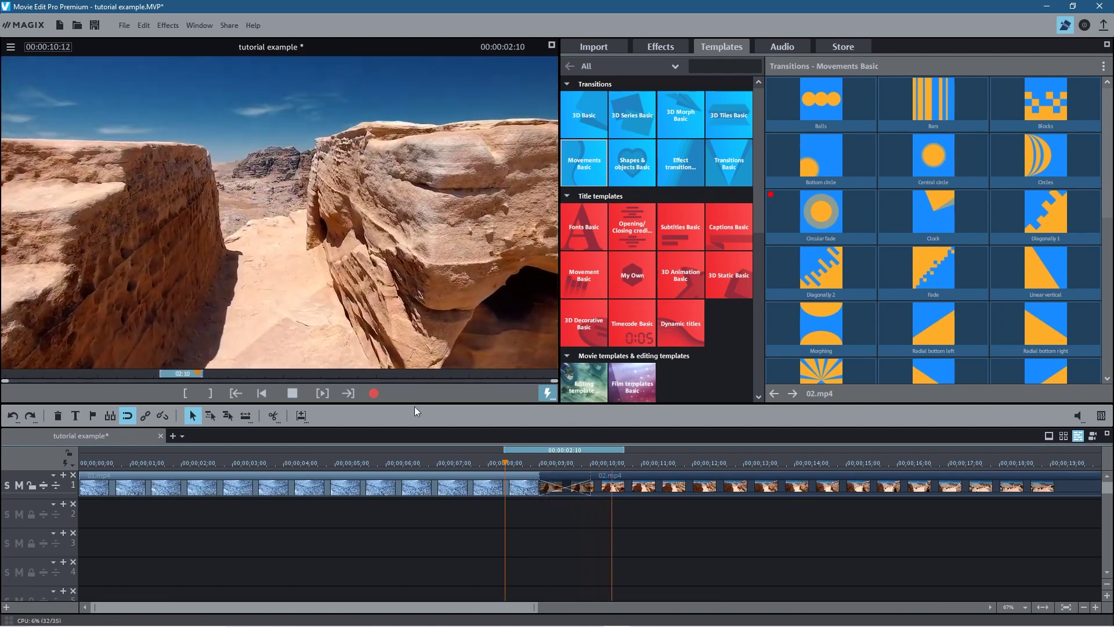
# Set the playhead to 00:00:06:29, play through the Circular fade transition, and stop playback
pyautogui.click(435, 466)
pyautogui.click(292, 393)
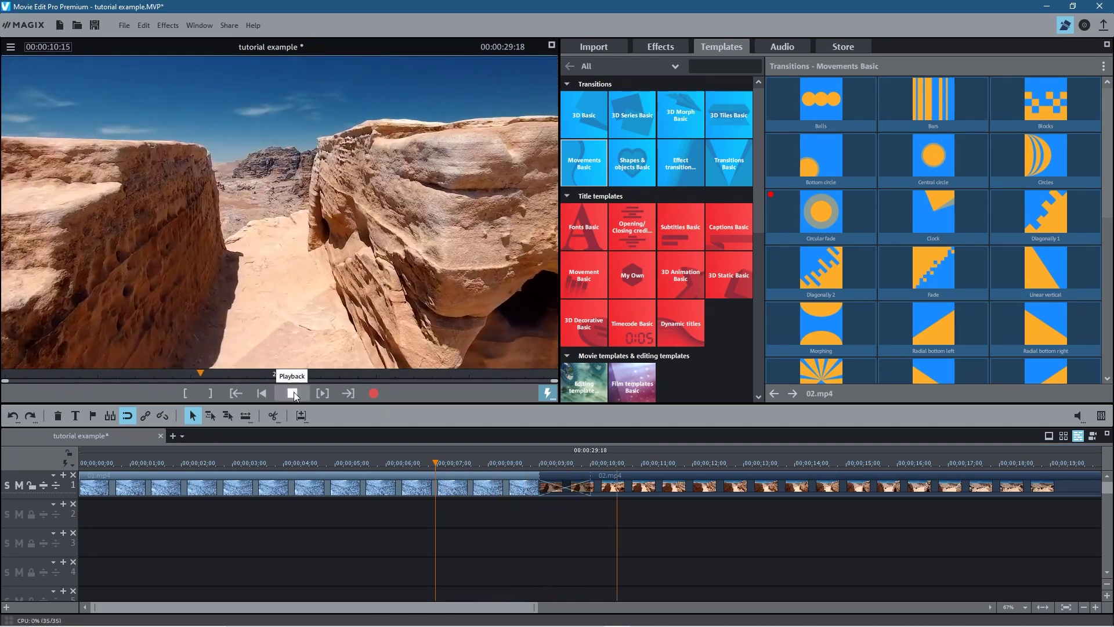
pyautogui.click(292, 393)
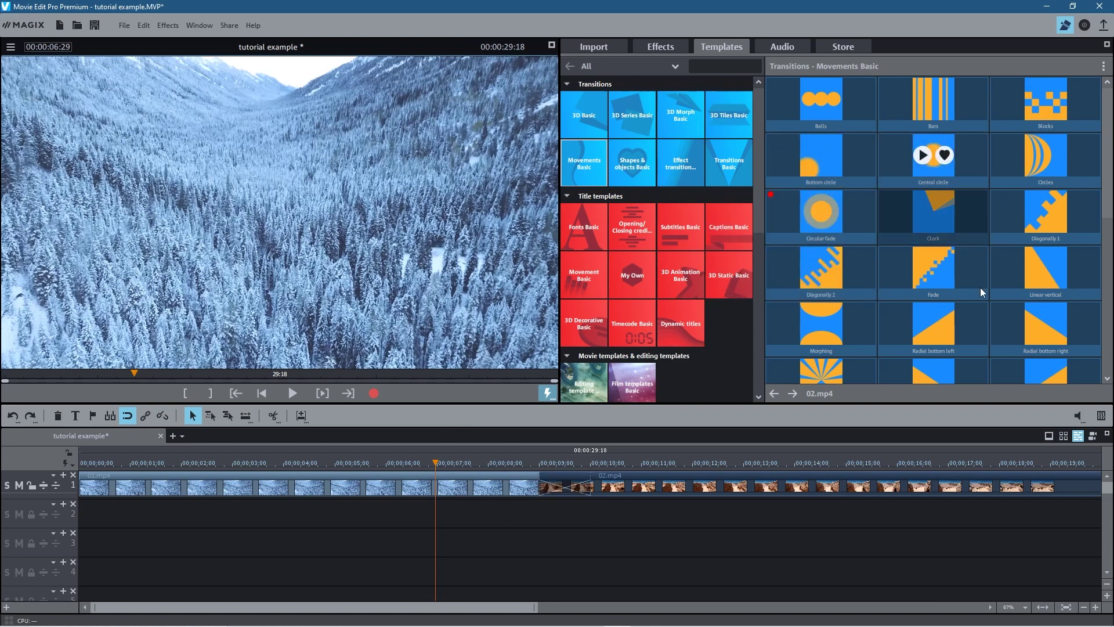
# Apply the Diagonally 2 transition between 01.mp4 and 02.mp4 and play it from 00:00:06:29
pyautogui.click(1014, 204)
pyautogui.moveTo(800, 261)
pyautogui.moveTo(778, 261)
pyautogui.mouseDown()
pyautogui.moveTo(663, 432)
pyautogui.moveTo(567, 484)
pyautogui.mouseUp()
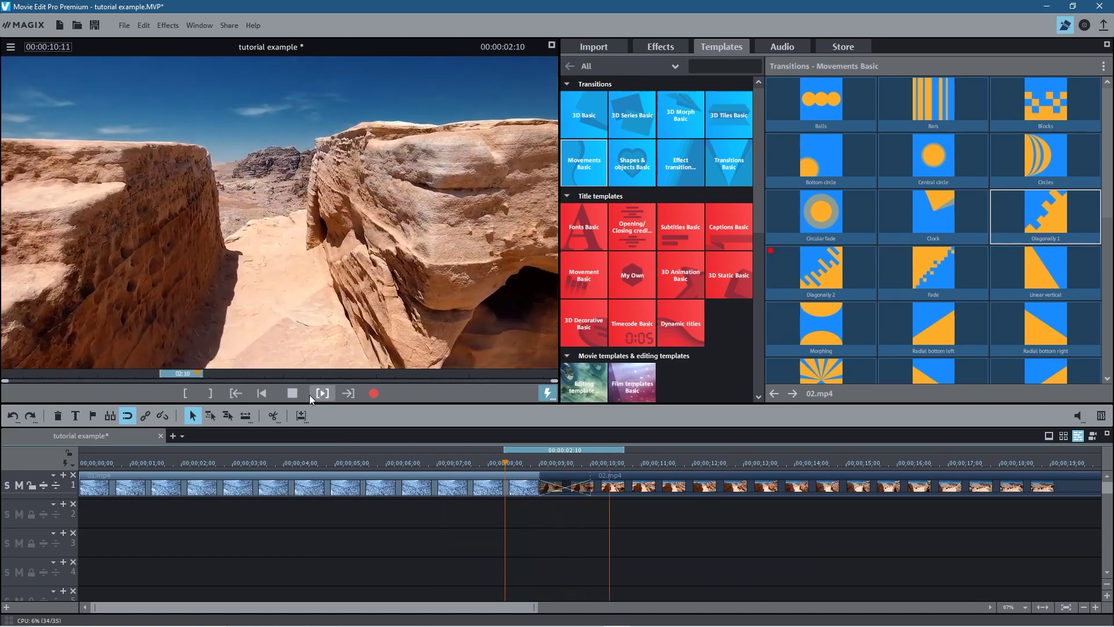
pyautogui.click(292, 393)
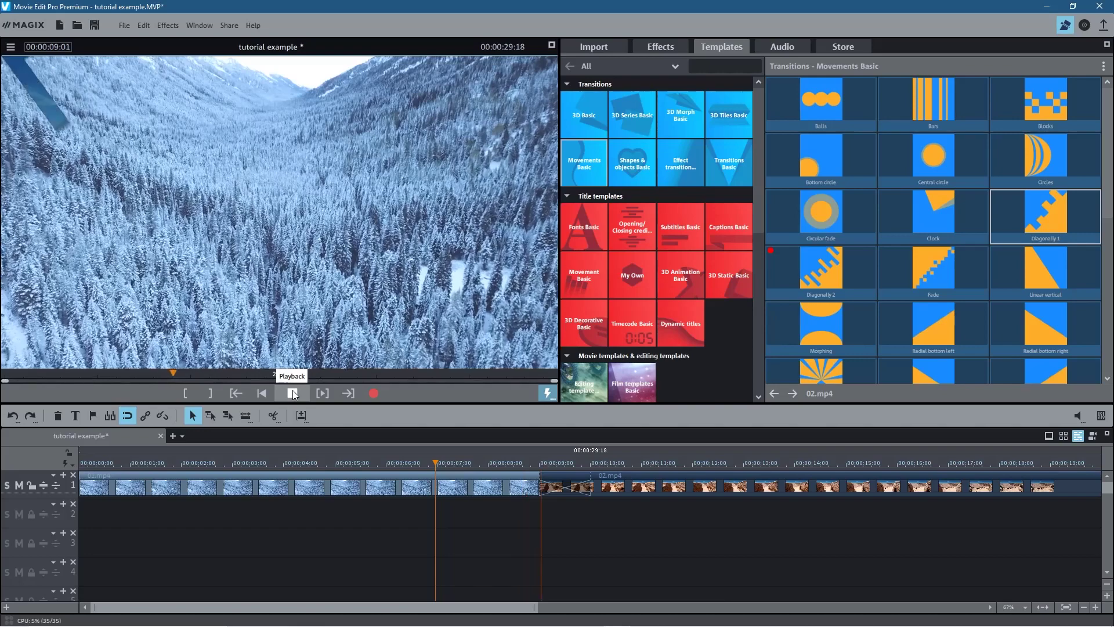
# Replace the transition between the two clips with Spiral and play it back from 00:00:06:29
pyautogui.scroll(-5, 844, 281)
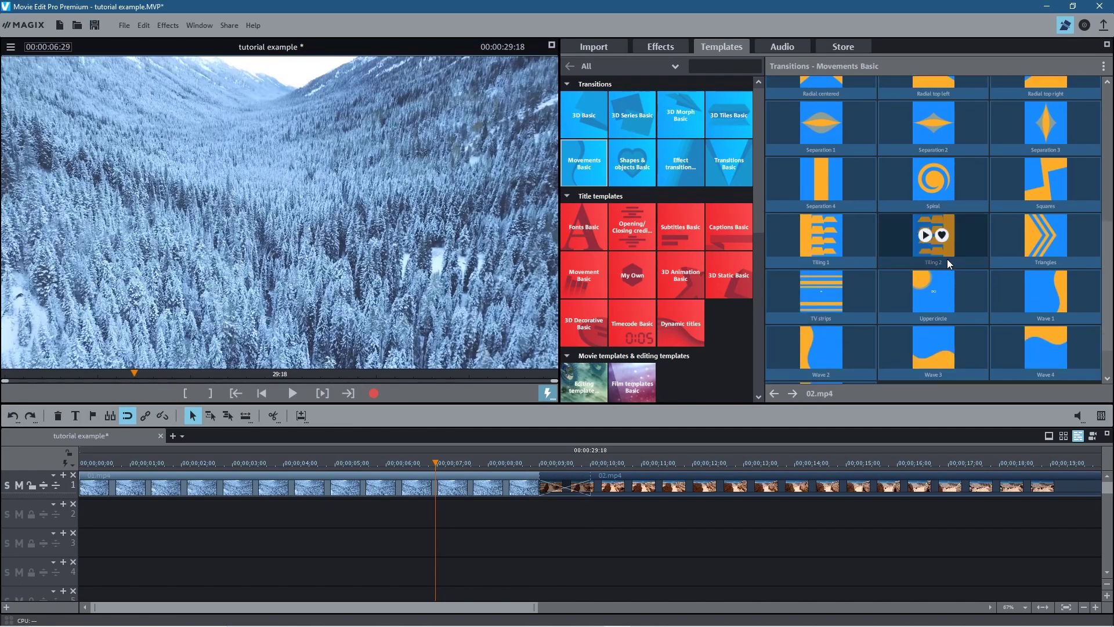
pyautogui.scroll(-1, 946, 258)
pyautogui.moveTo(893, 207); pyautogui.dragTo(562, 485)
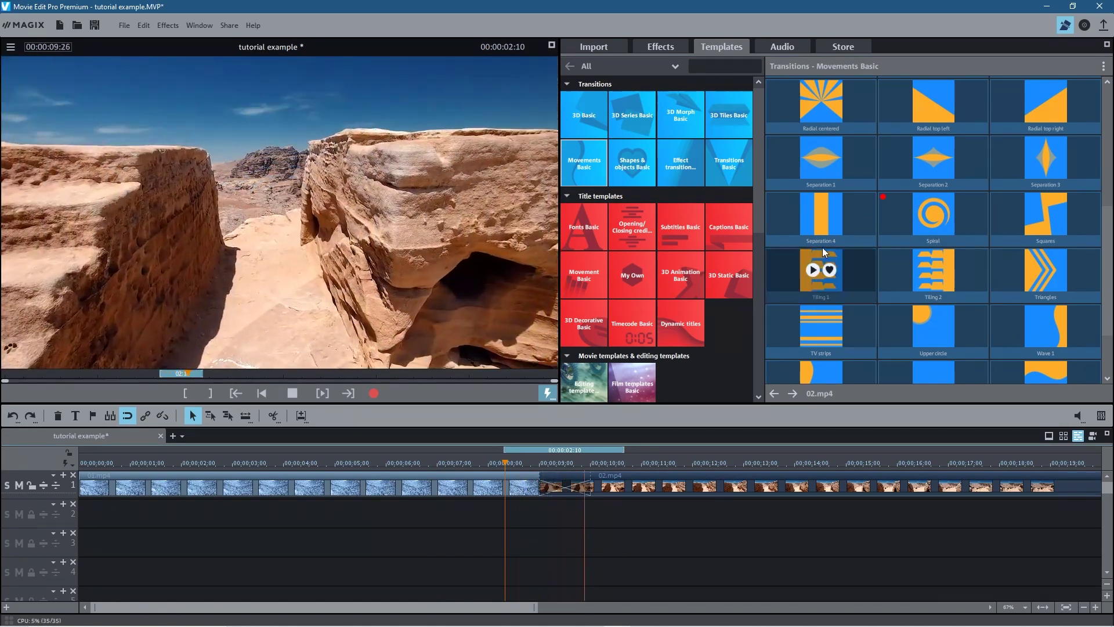
pyautogui.click(292, 392)
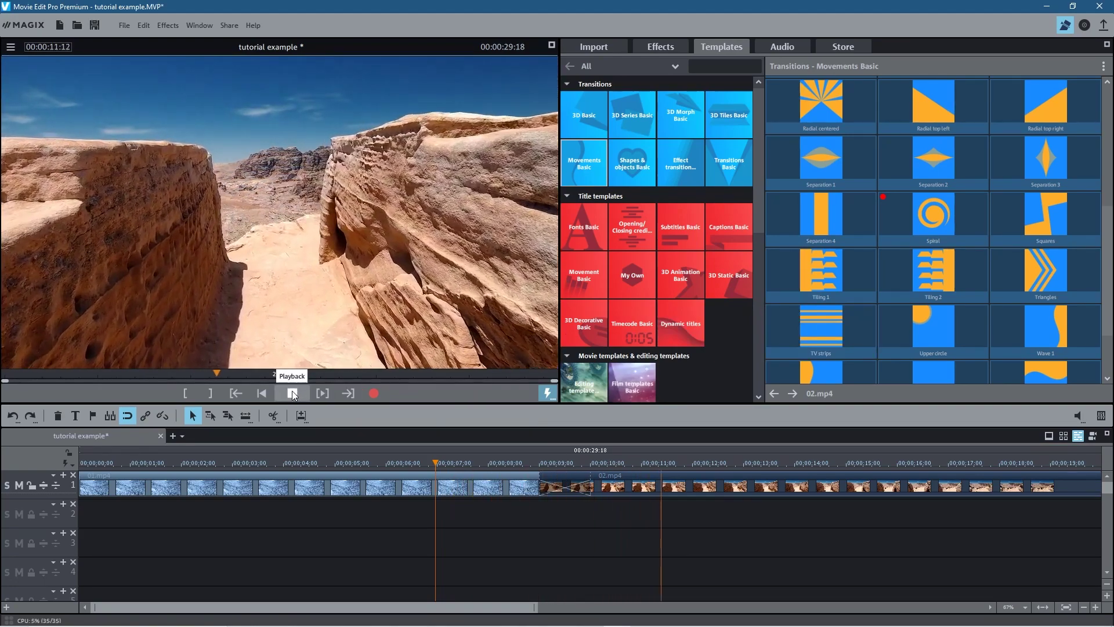
pyautogui.click(292, 393)
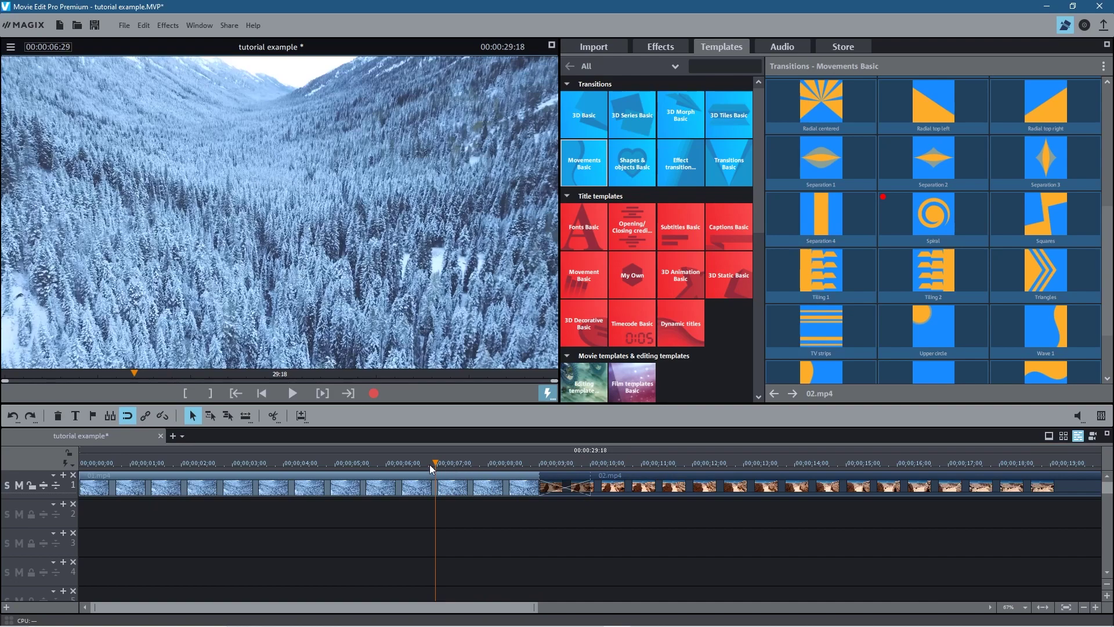
# Move the playhead to 00:00:08:03 and show the heart and kaleidoscope transitions in Shapes & objects Basic
pyautogui.moveTo(433, 462); pyautogui.dragTo(493, 490)
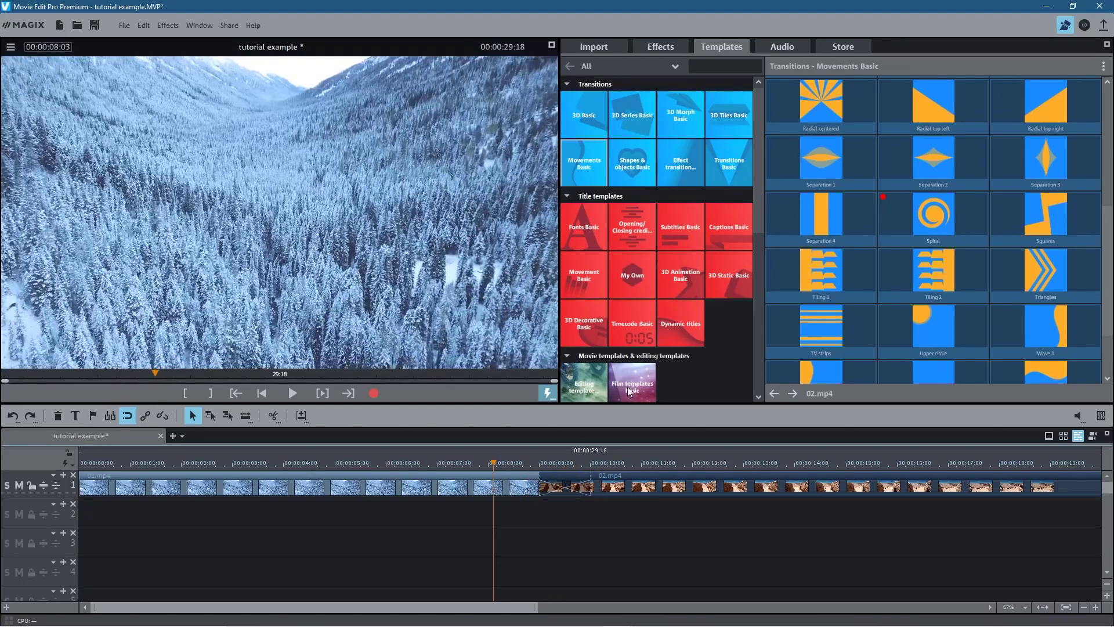
pyautogui.click(635, 175)
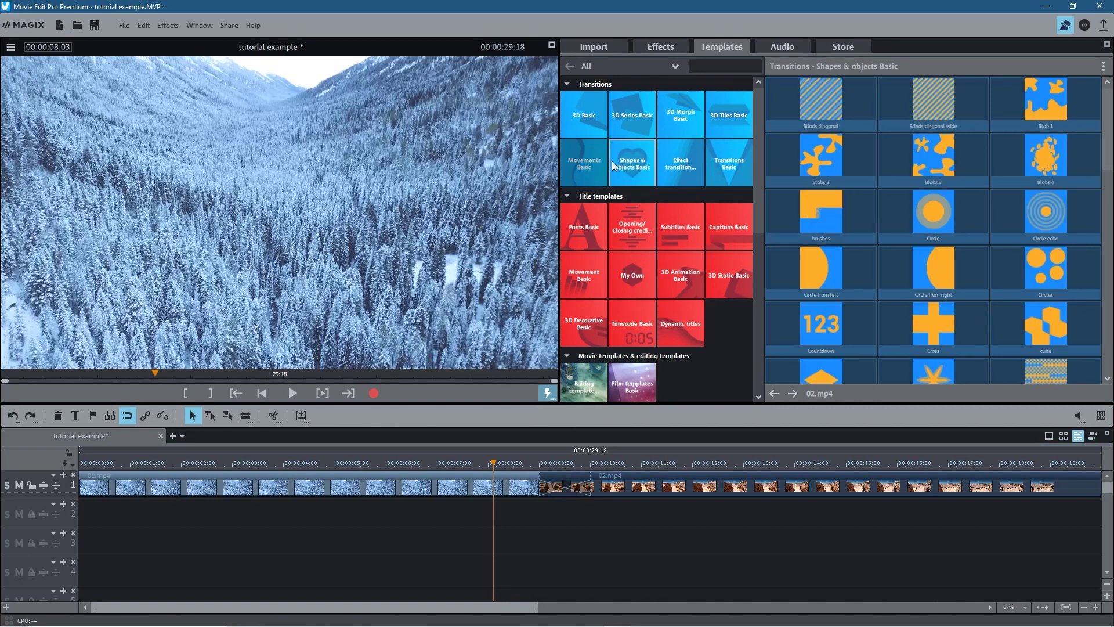
pyautogui.scroll(-5, 826, 308)
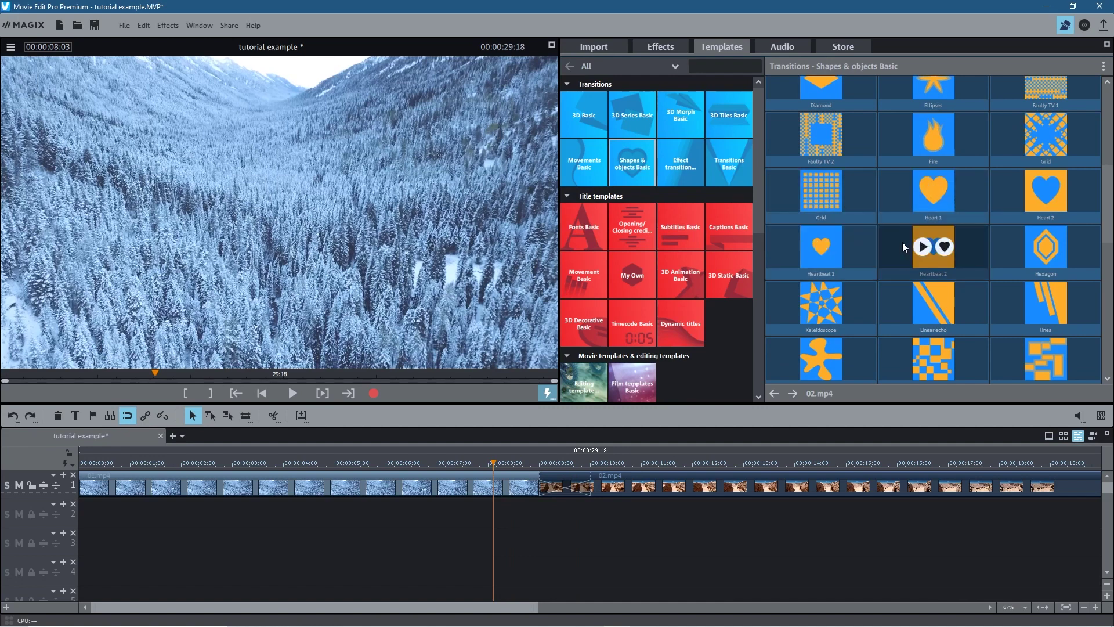
# Try the Heartbeat 2 and Fire transitions between 01.mp4 and 02.mp4, ending the preview
pyautogui.moveTo(889, 239); pyautogui.dragTo(565, 482)
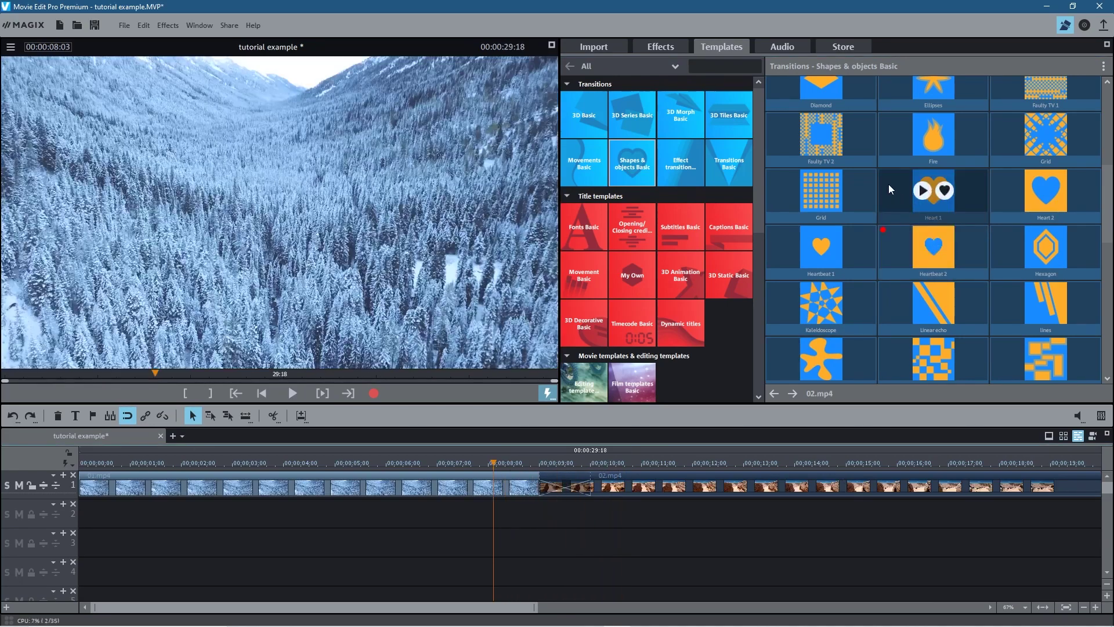
pyautogui.click(896, 136)
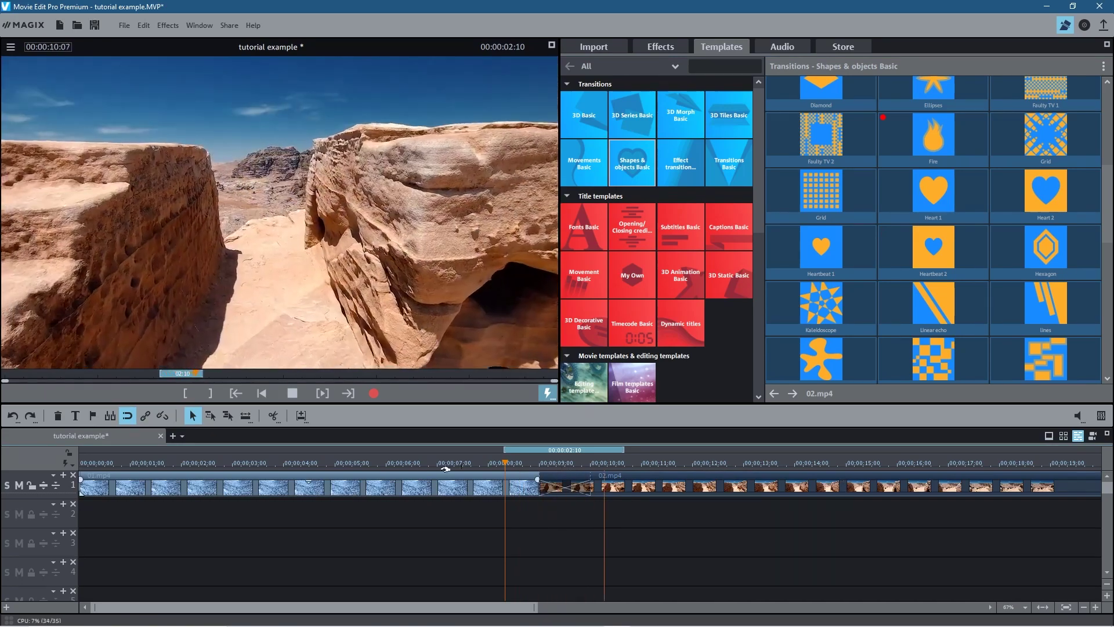
pyautogui.click(297, 393)
# Apply the Kaleidoscope transition to the overlap between 01.mp4 and 02.mp4
pyautogui.moveTo(779, 304); pyautogui.dragTo(558, 489)
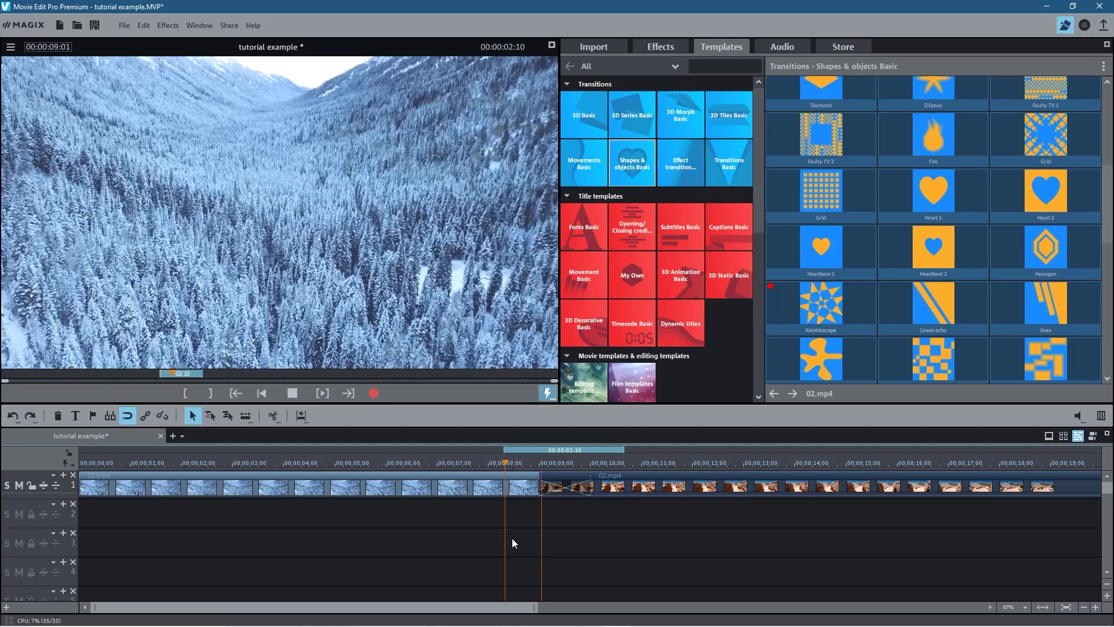
# Stop the preview and look through the transitions in the Movements Basic category
pyautogui.click(293, 393)
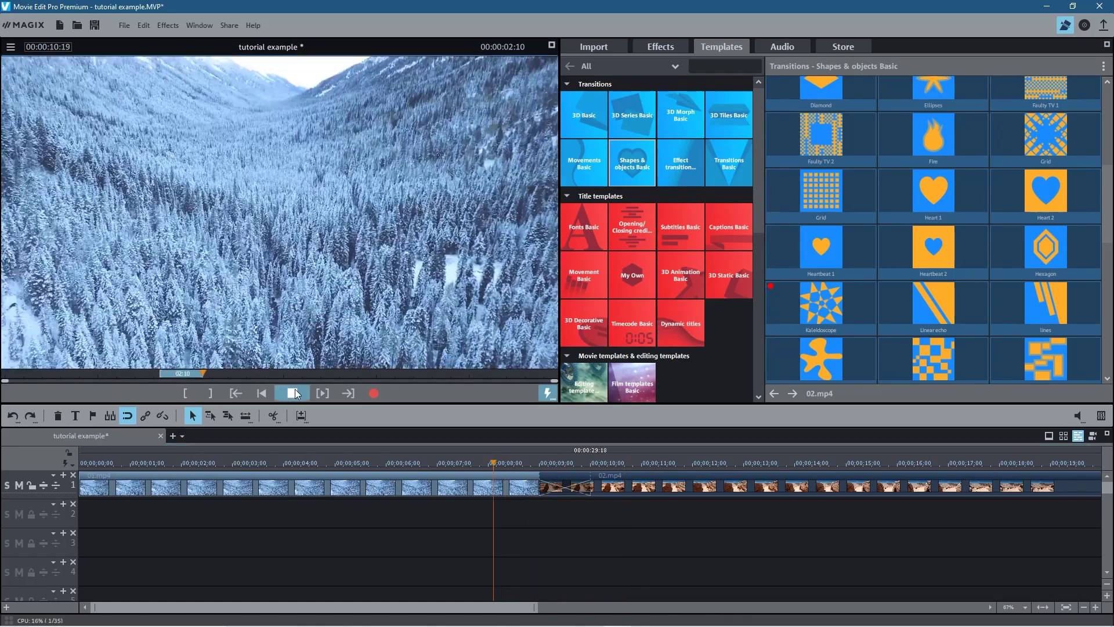
pyautogui.click(592, 166)
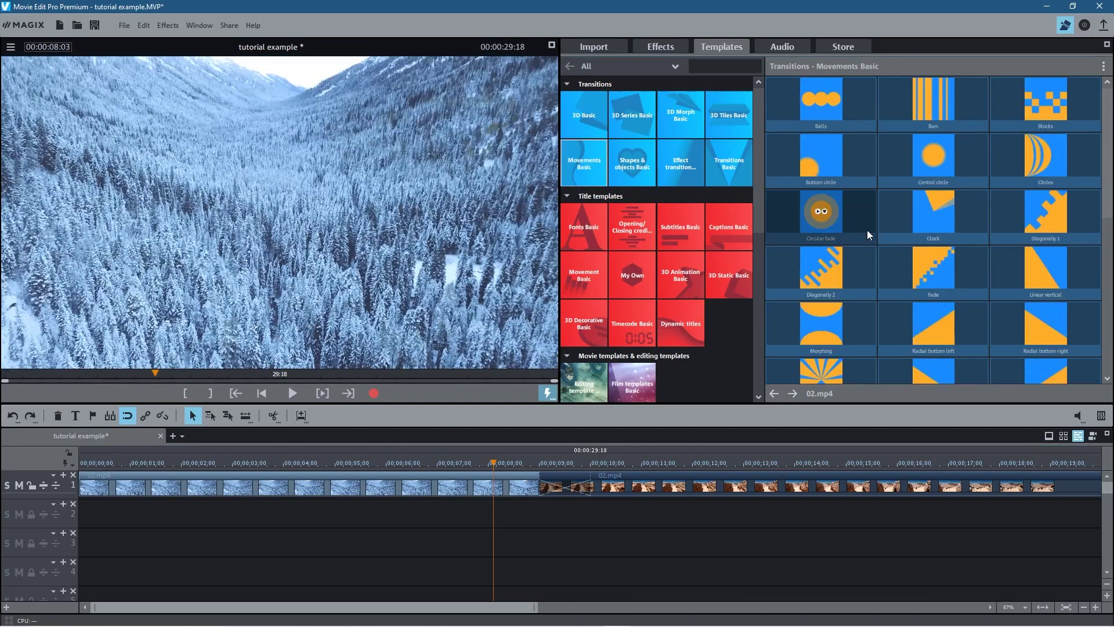
pyautogui.scroll(-4, 851, 267)
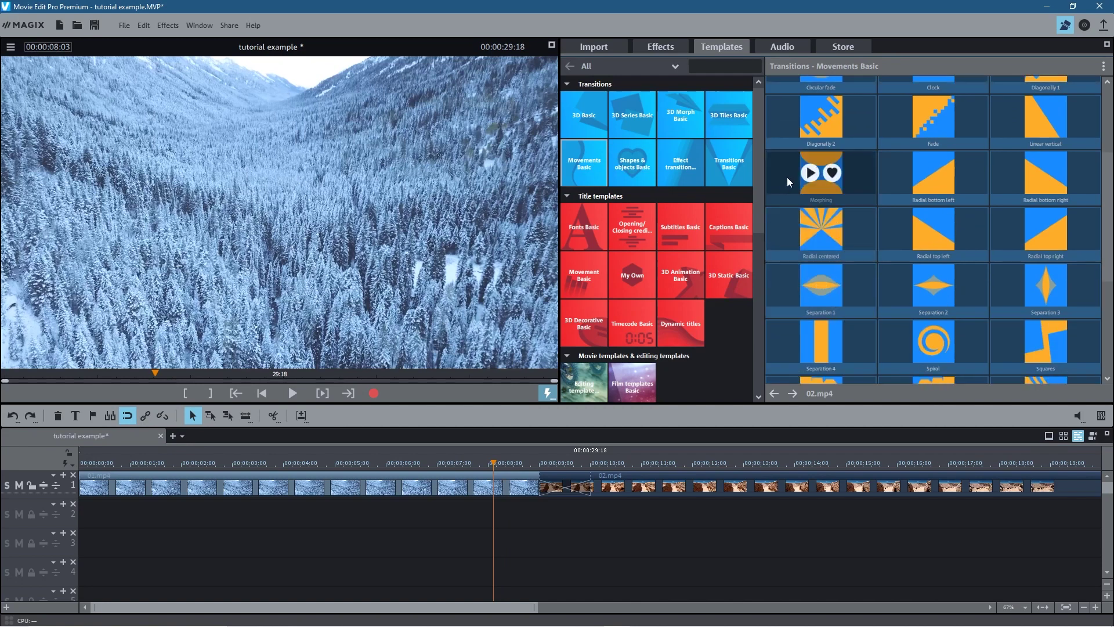
pyautogui.scroll(-3, 815, 295)
pyautogui.scroll(5, 788, 274)
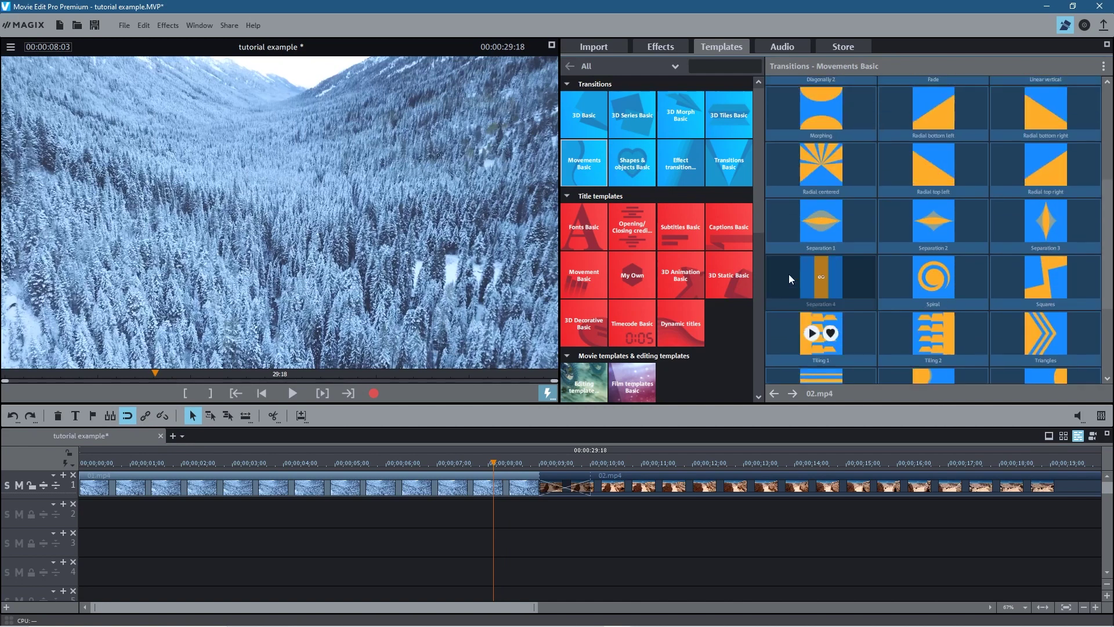
pyautogui.scroll(2, 787, 271)
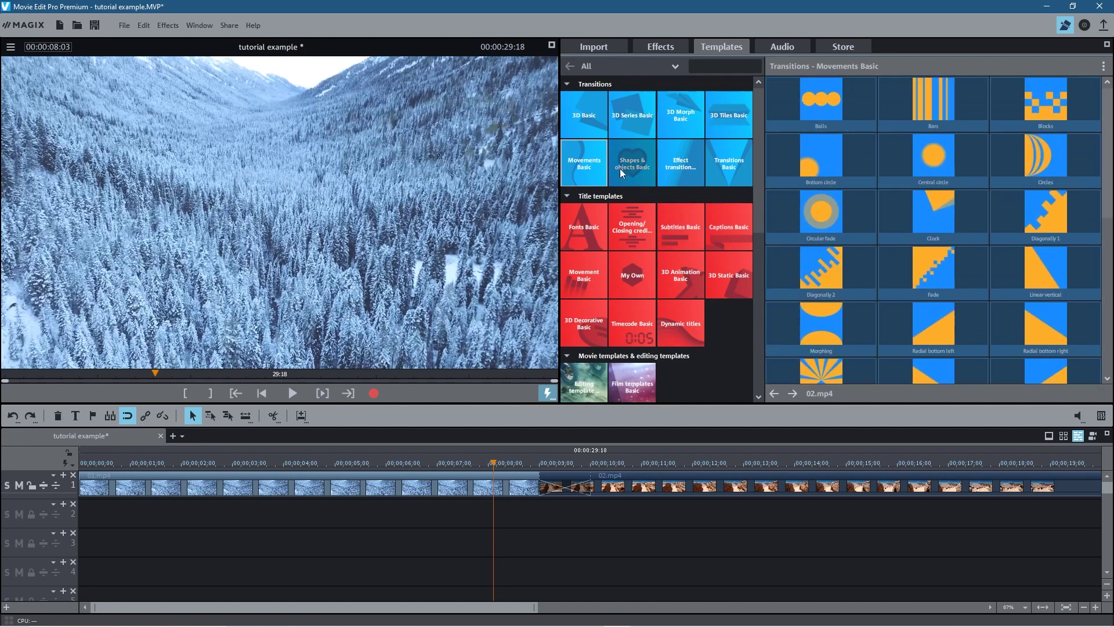
# Apply the Circle from left transition from Shapes & objects Basic to the overlap between 01.mp4 and 02.mp4, ending the preview
pyautogui.click(639, 166)
pyautogui.moveTo(781, 274)
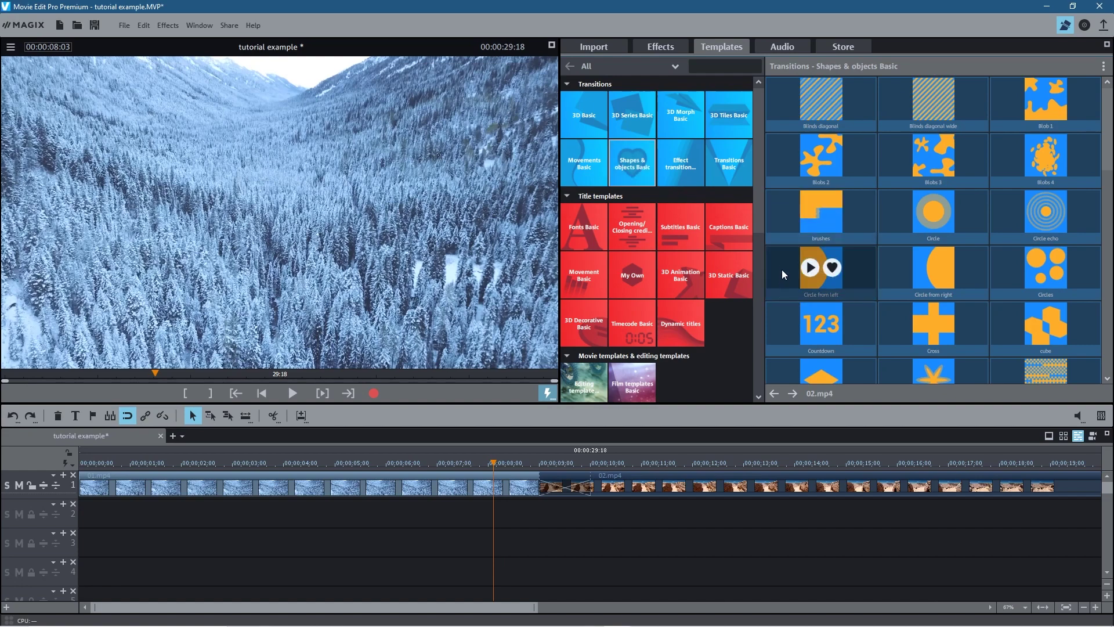
pyautogui.moveTo(785, 261); pyautogui.dragTo(561, 478)
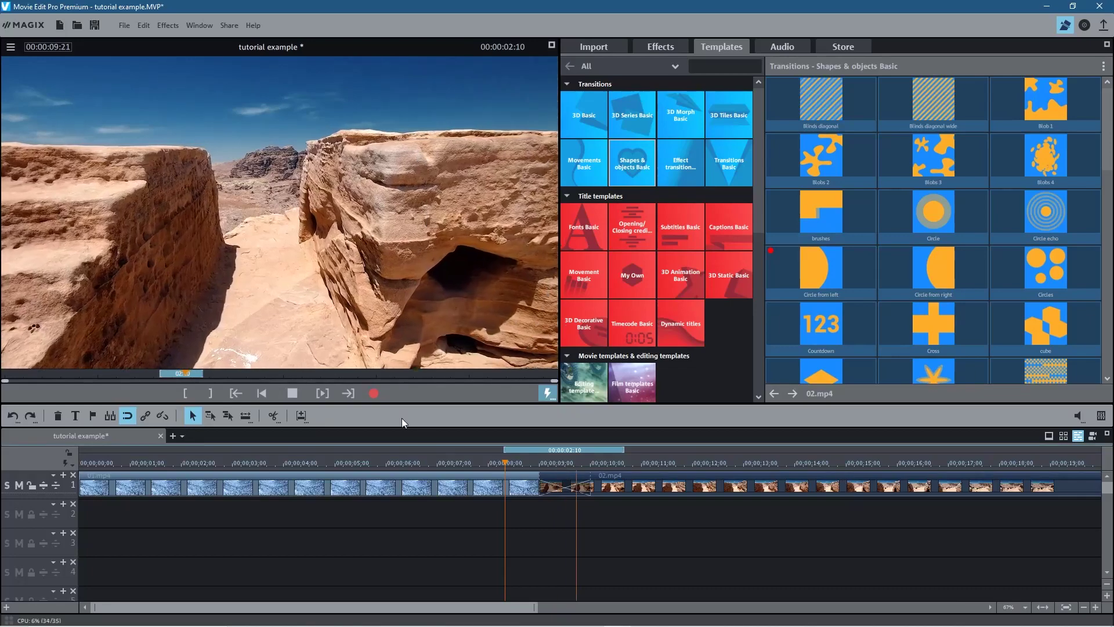
pyautogui.click(293, 393)
# Move the playhead to 00:00:20:00 within 02.mp4 on track 1
pyautogui.moveTo(490, 461); pyautogui.dragTo(636, 485)
pyautogui.moveTo(926, 256)
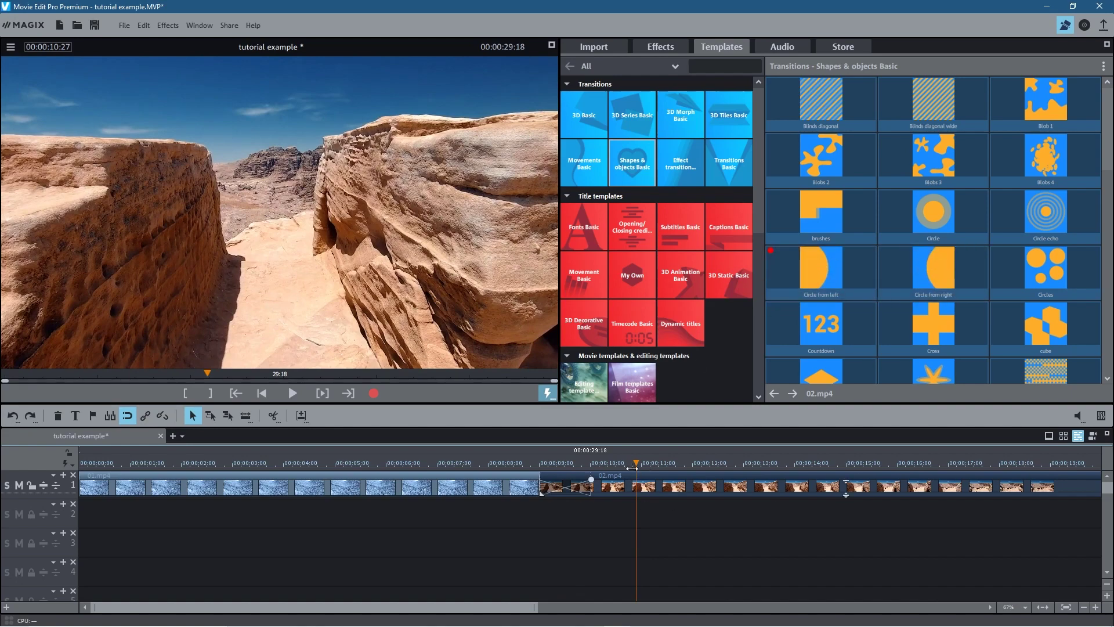
pyautogui.moveTo(636, 505); pyautogui.dragTo(915, 488)
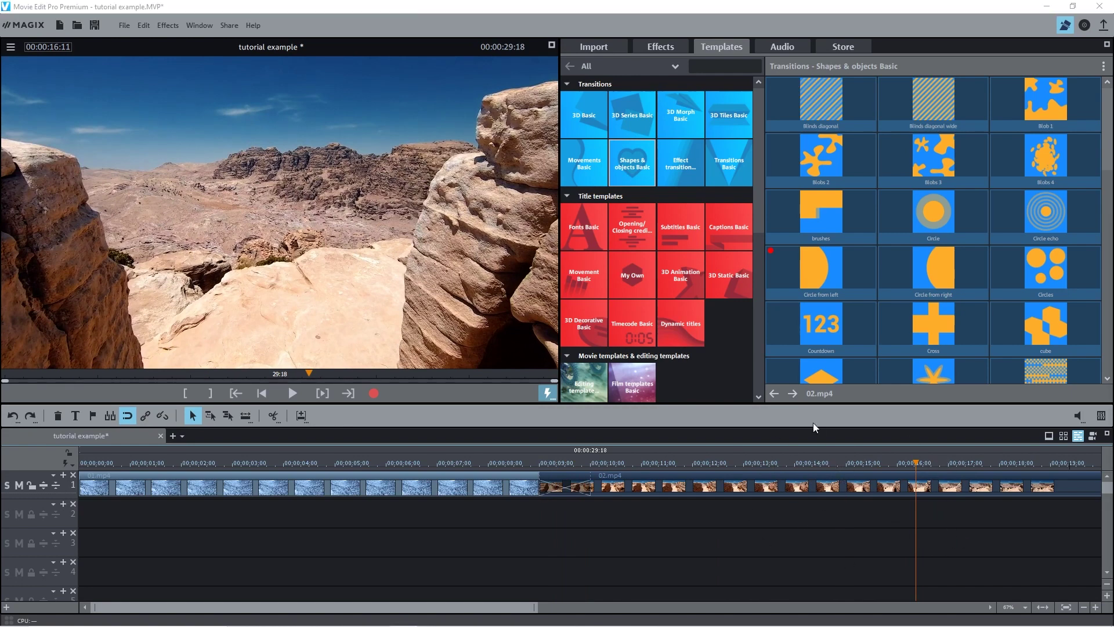
pyautogui.moveTo(453, 608); pyautogui.dragTo(677, 597)
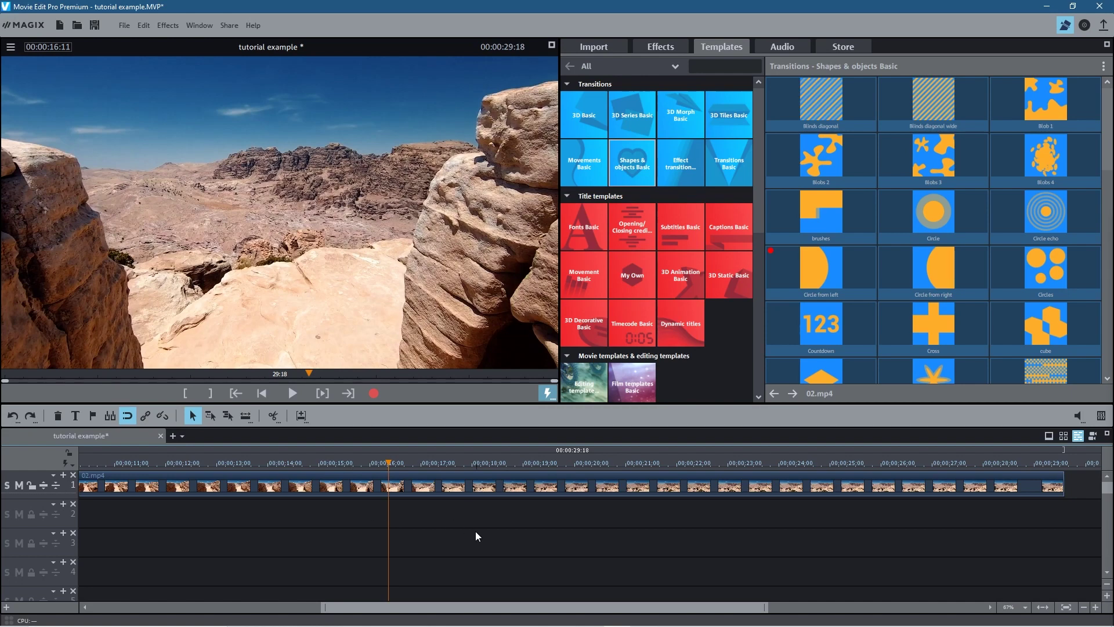
pyautogui.scroll(-8, 475, 531)
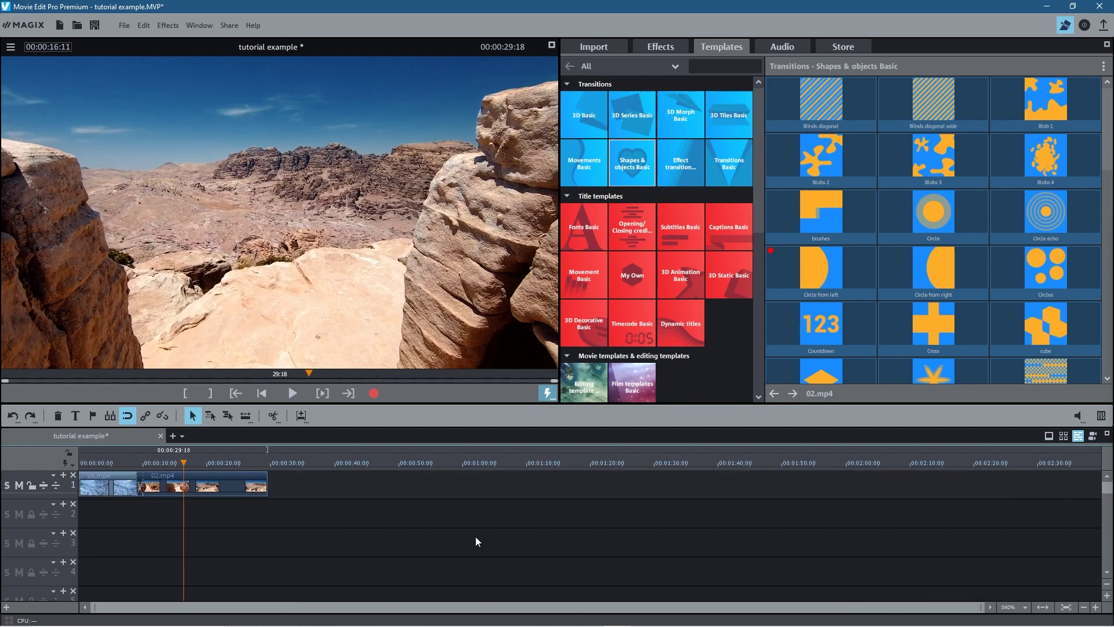
pyautogui.scroll(5, 475, 536)
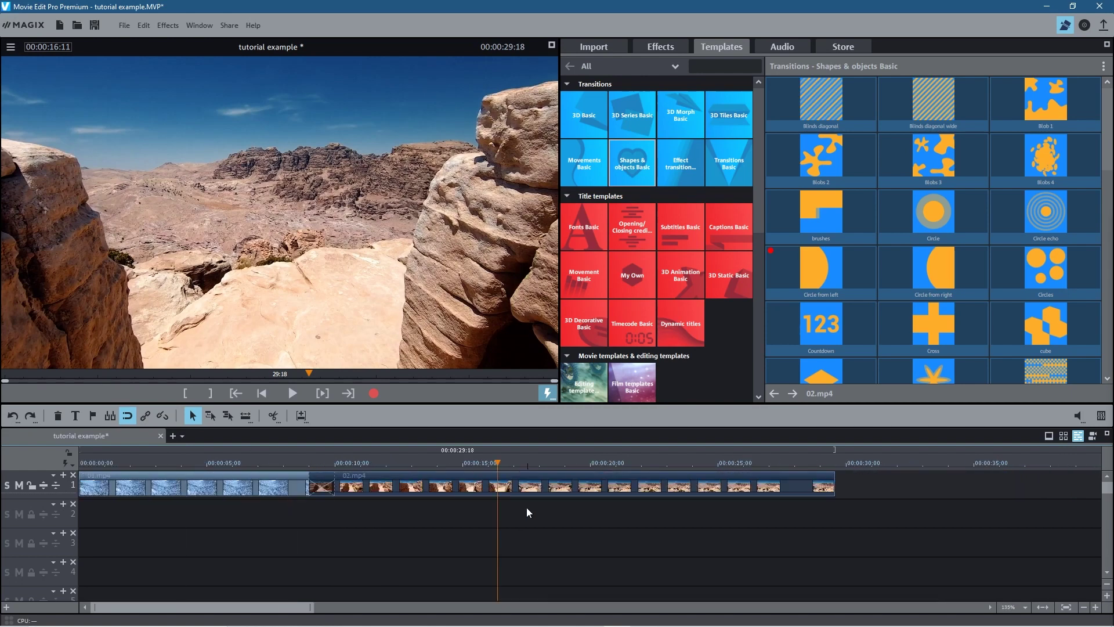
pyautogui.scroll(2, 527, 513)
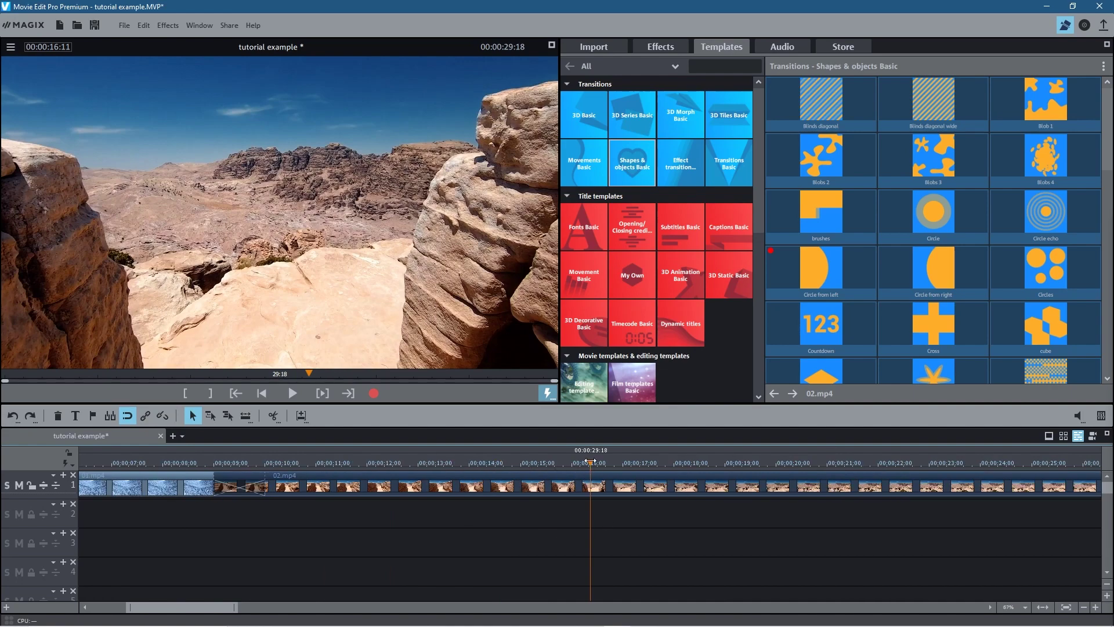
pyautogui.moveTo(596, 465); pyautogui.dragTo(1100, 492)
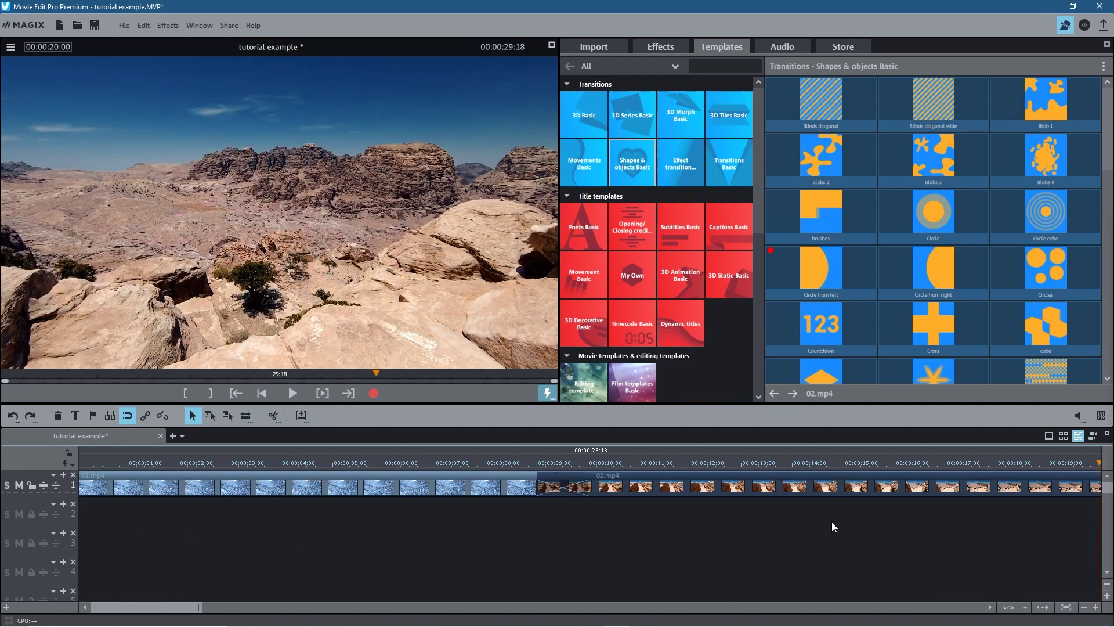
pyautogui.moveTo(163, 608); pyautogui.dragTo(238, 619)
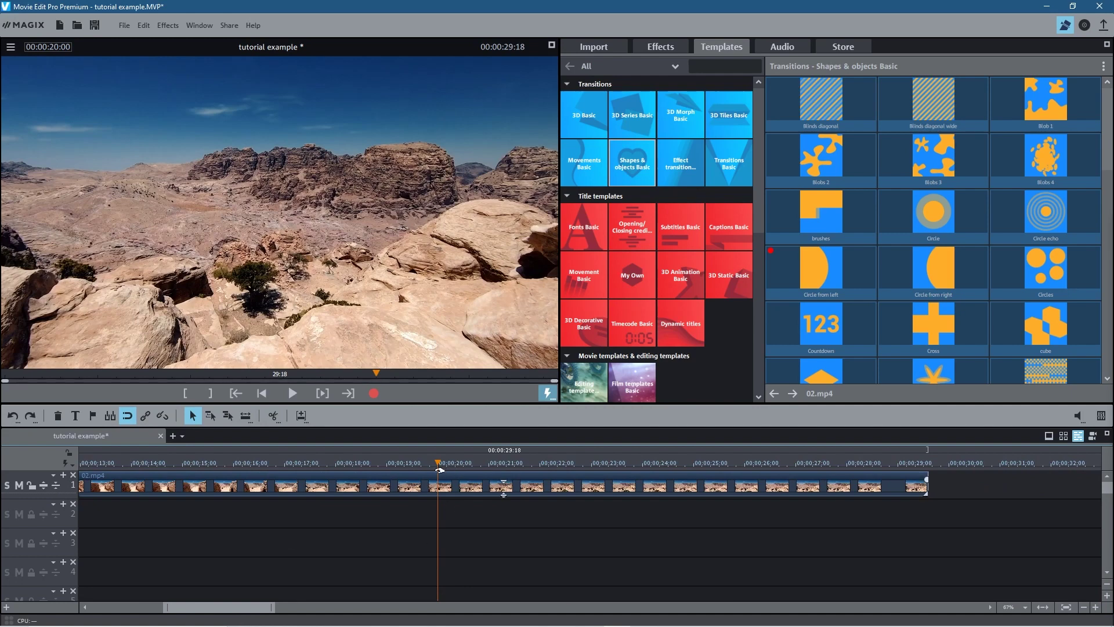
# Split 02.mp4 at the playhead and delete the part after 00:00:20:00
pyautogui.click(274, 416)
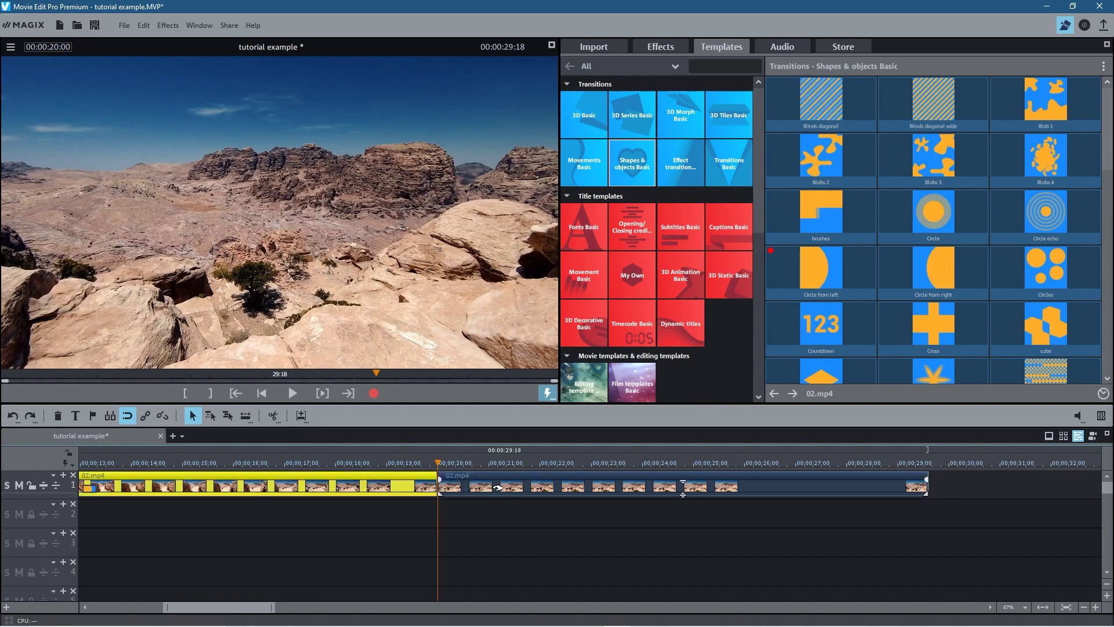
pyautogui.click(498, 487)
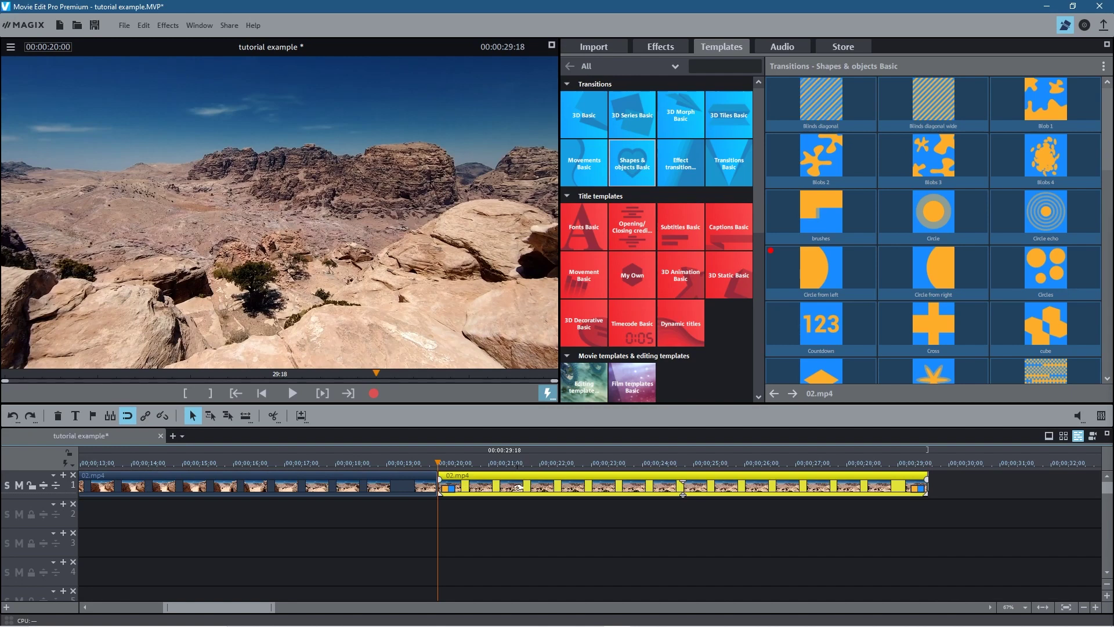
pyautogui.press('Delete')
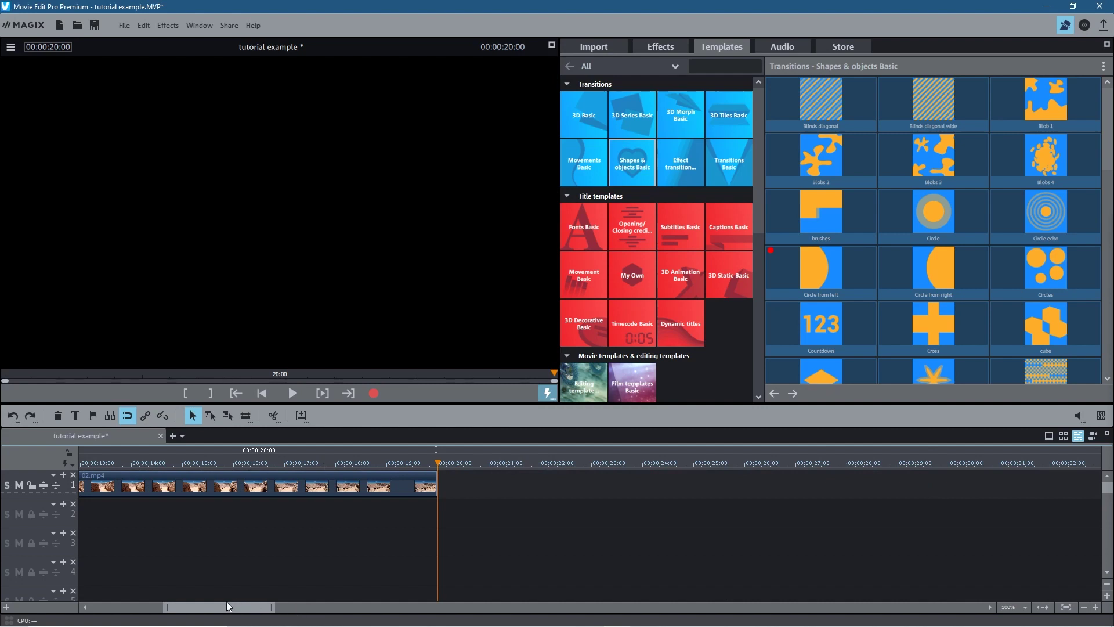
# Move the playhead to 00:00:19:23 and insert 03.mp4 from the project's import folder on track 2 at that point
pyautogui.moveTo(235, 607); pyautogui.dragTo(161, 617)
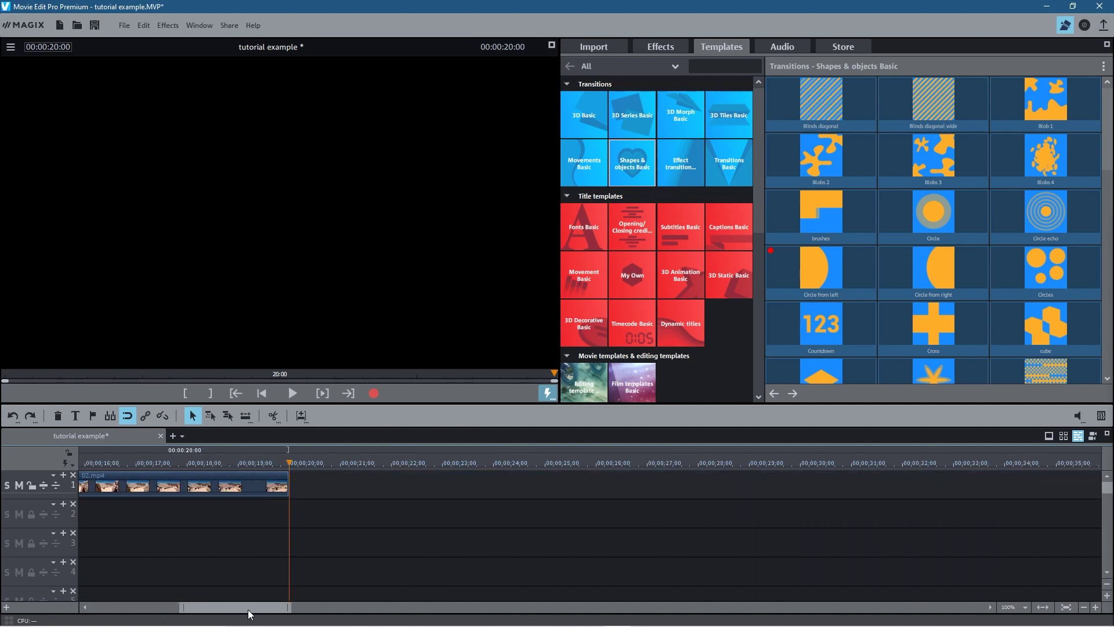
pyautogui.scroll(-2, 333, 560)
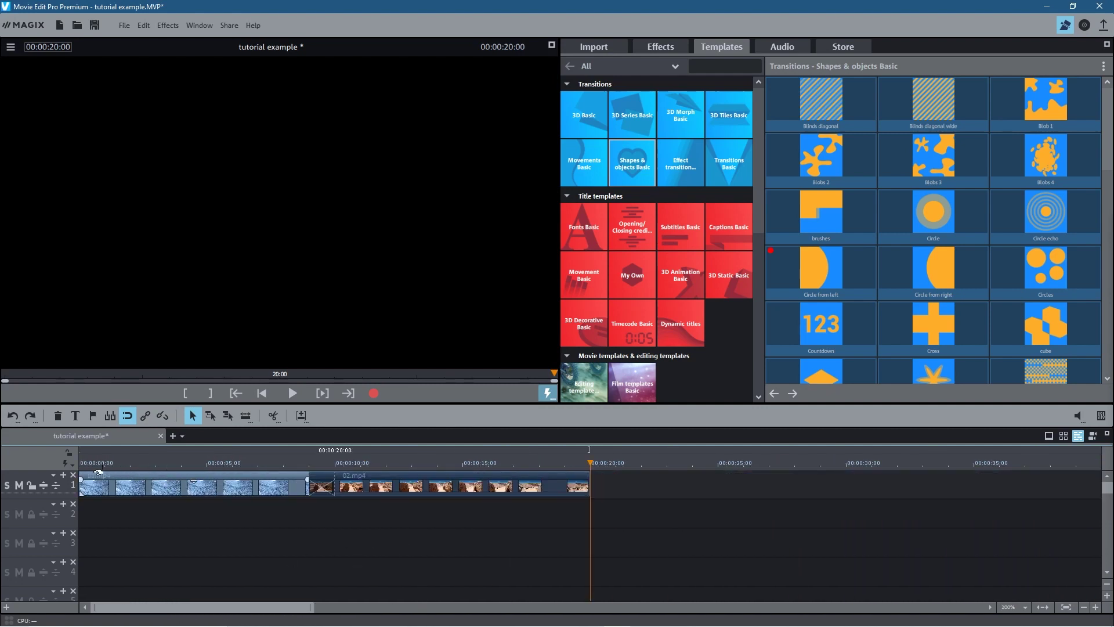
pyautogui.moveTo(336, 482)
pyautogui.moveTo(594, 469)
pyautogui.mouseDown()
pyautogui.moveTo(340, 462)
pyautogui.moveTo(583, 462)
pyautogui.mouseUp()
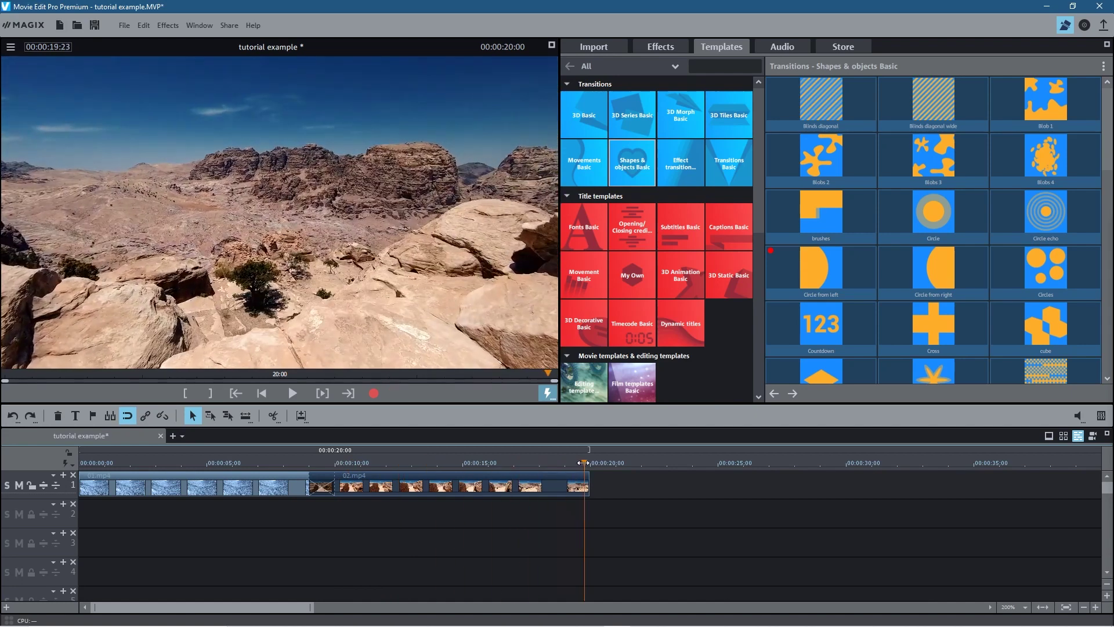
pyautogui.click(604, 50)
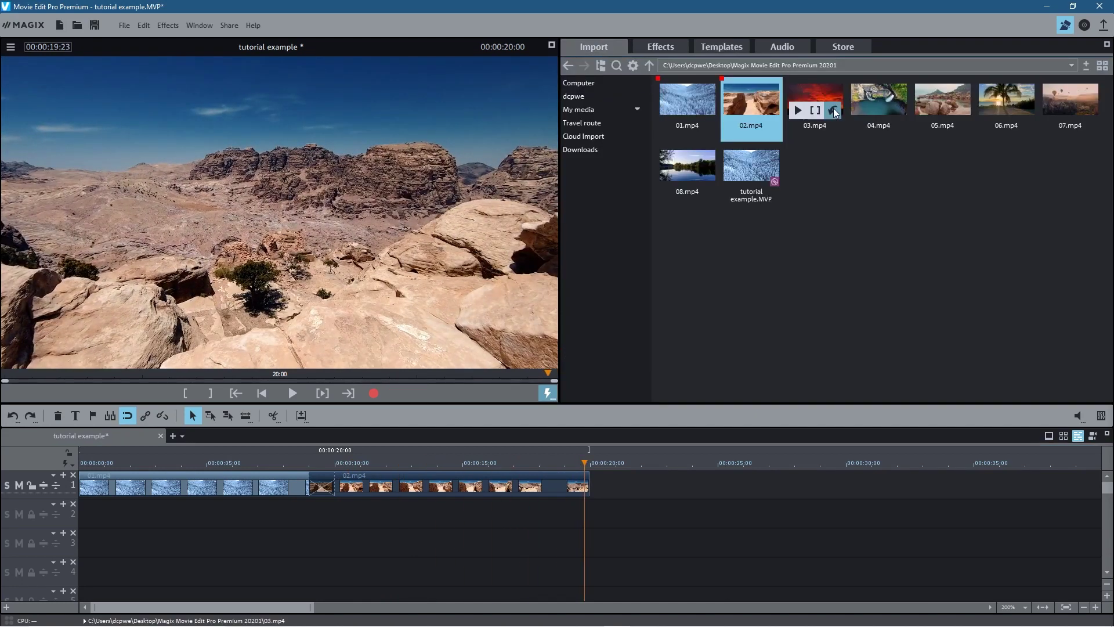
pyautogui.click(814, 90)
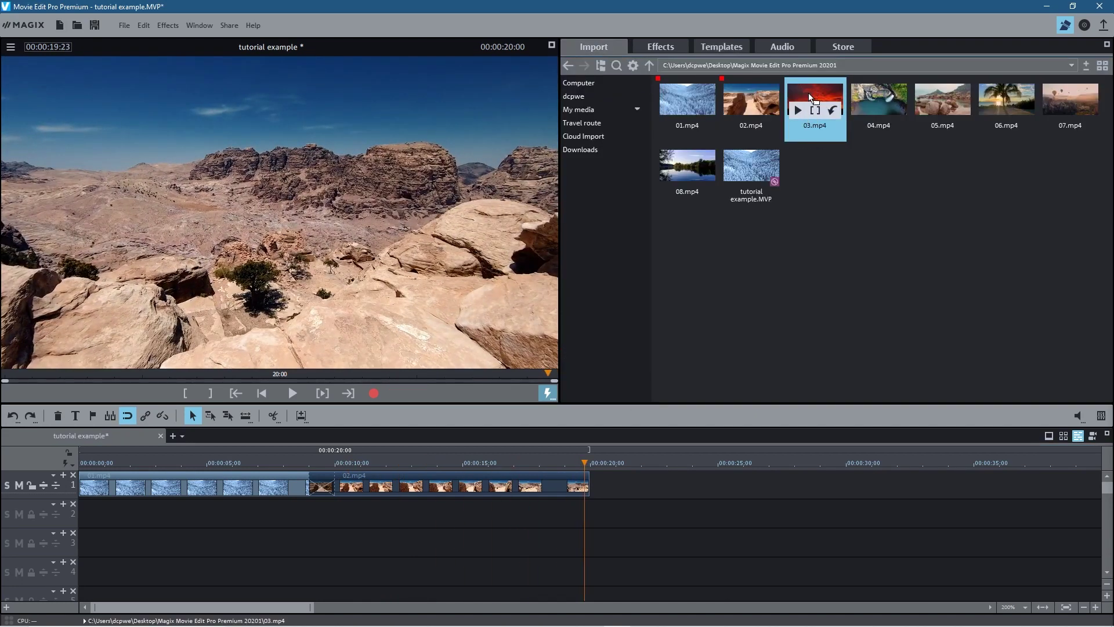
pyautogui.moveTo(667, 461); pyautogui.dragTo(641, 485)
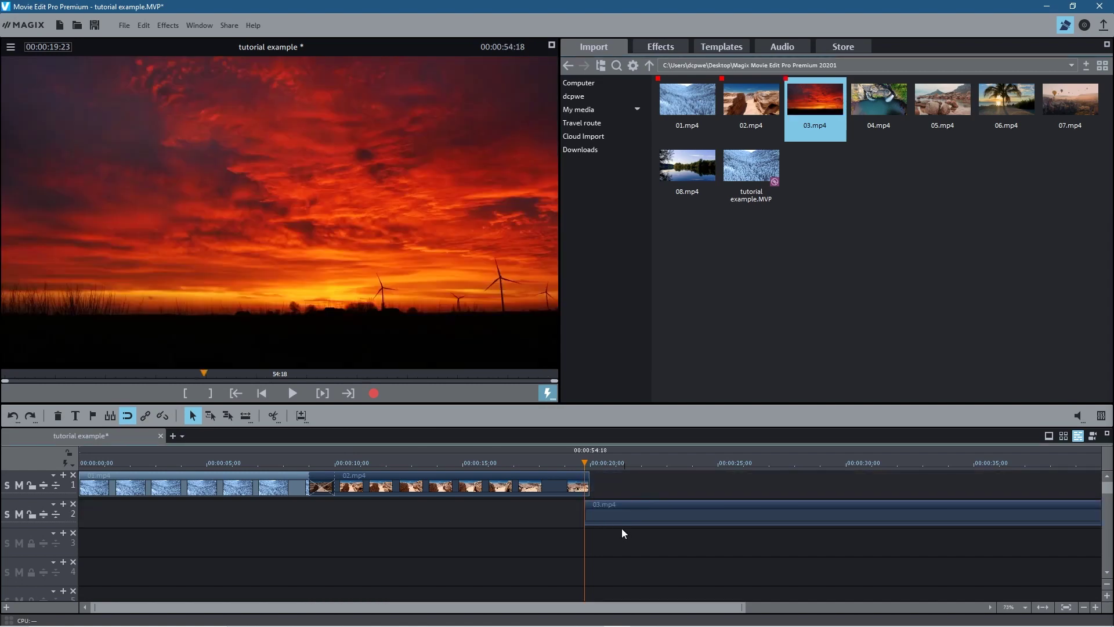
# Move 03.mp4 up to track 1, directly after the end of 02.mp4
pyautogui.moveTo(585, 462); pyautogui.dragTo(509, 462)
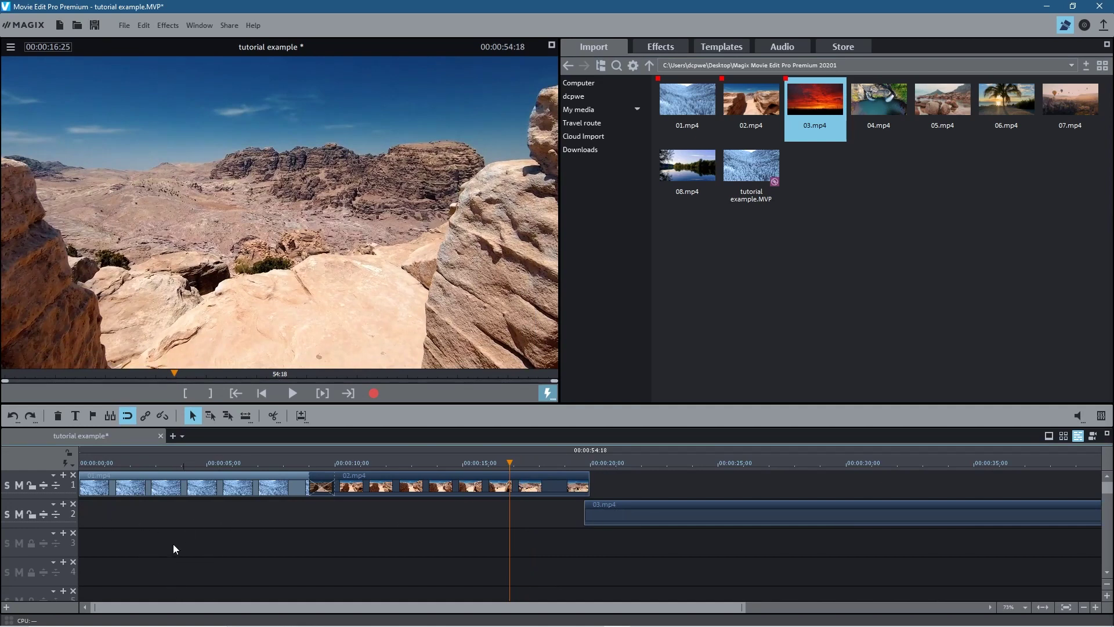
pyautogui.moveTo(614, 519); pyautogui.dragTo(711, 480)
pyautogui.moveTo(509, 463); pyautogui.dragTo(586, 475)
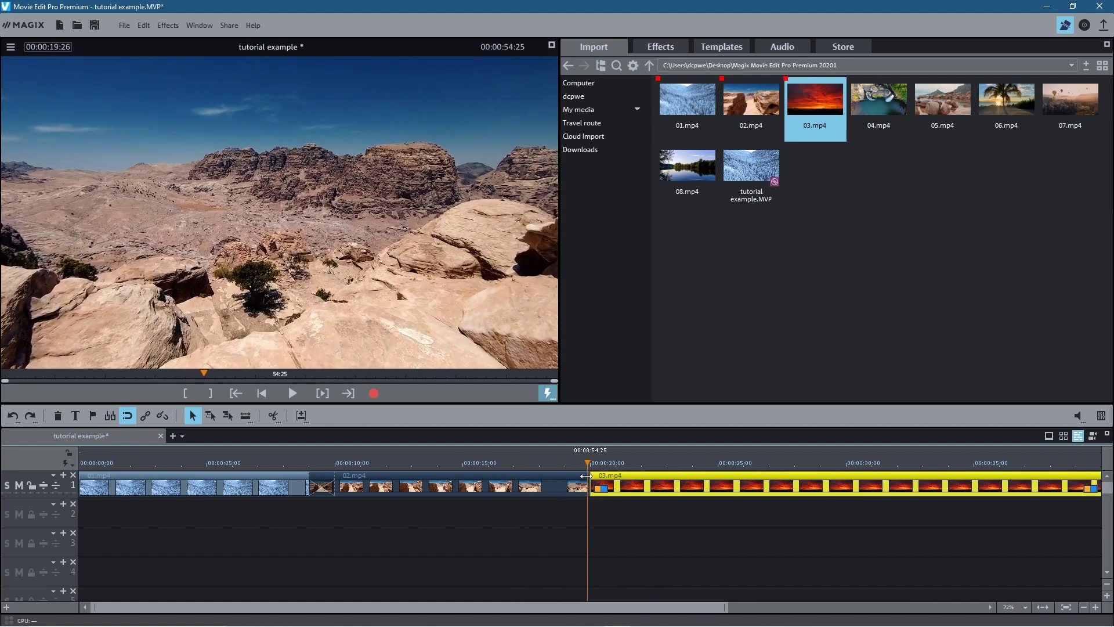
# Set the playhead to 00:00:19:00 and shift 03.mp4 back to start there, overlapping the end of 02.mp4
pyautogui.moveTo(584, 476); pyautogui.dragTo(563, 488)
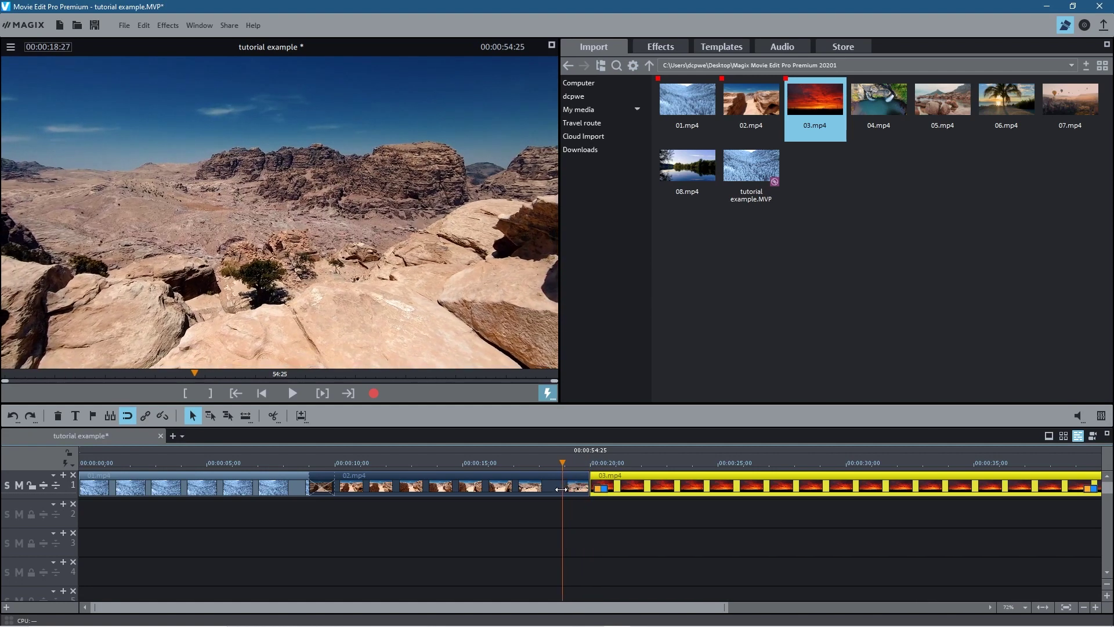
pyautogui.click(562, 488)
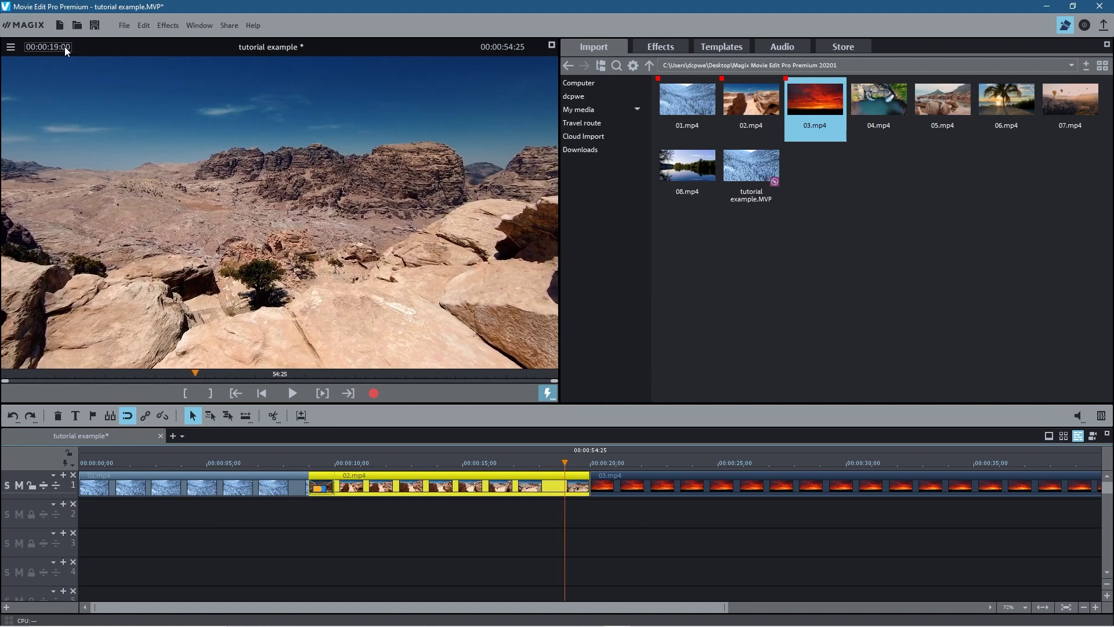
pyautogui.moveTo(606, 486); pyautogui.dragTo(578, 484)
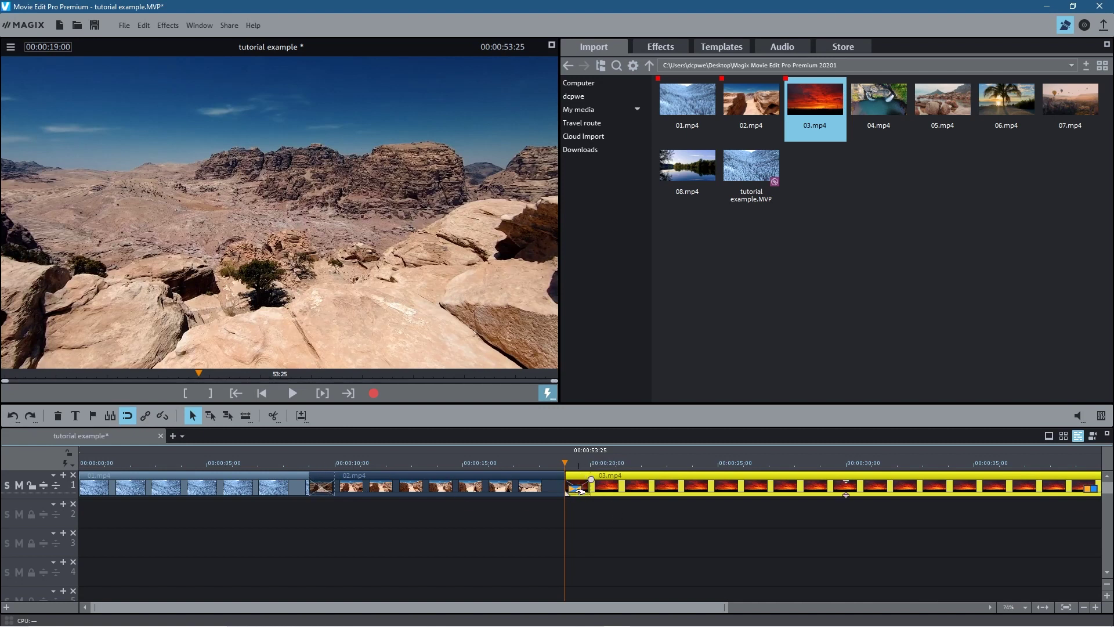
# Apply the Circle from right transition to the overlap between 02.mp4 and 03.mp4, ending the preview
pyautogui.click(659, 48)
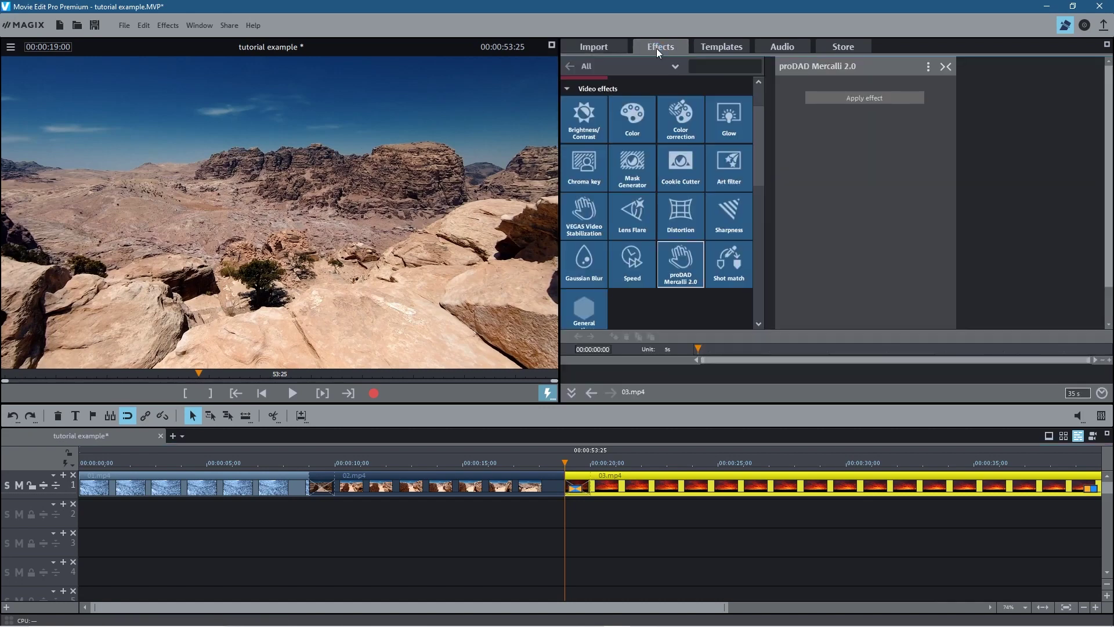
pyautogui.click(717, 46)
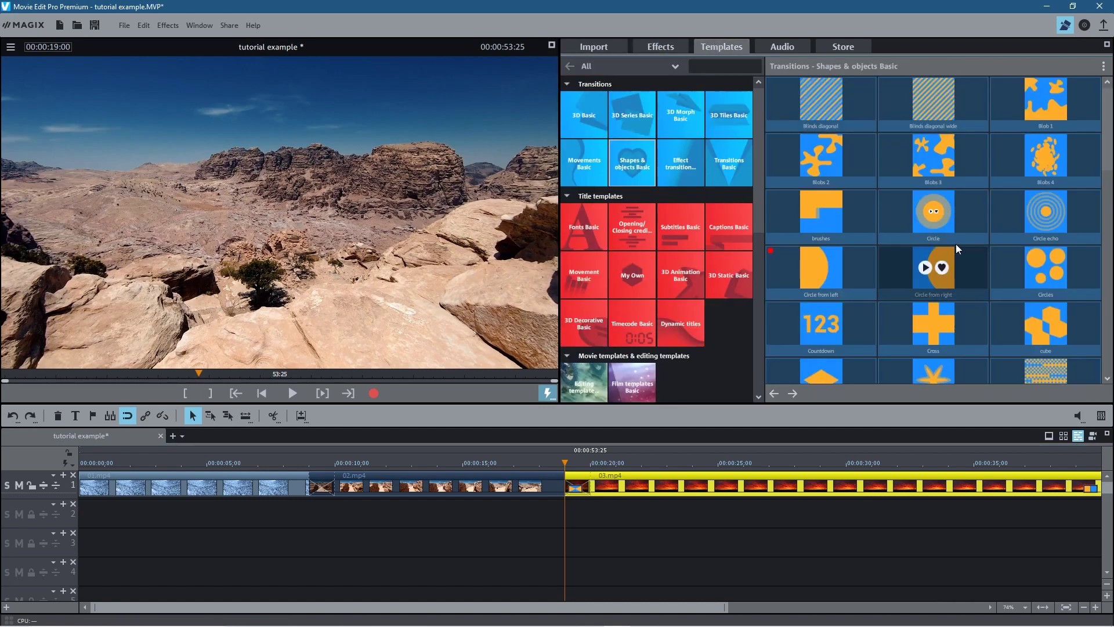
pyautogui.click(902, 270)
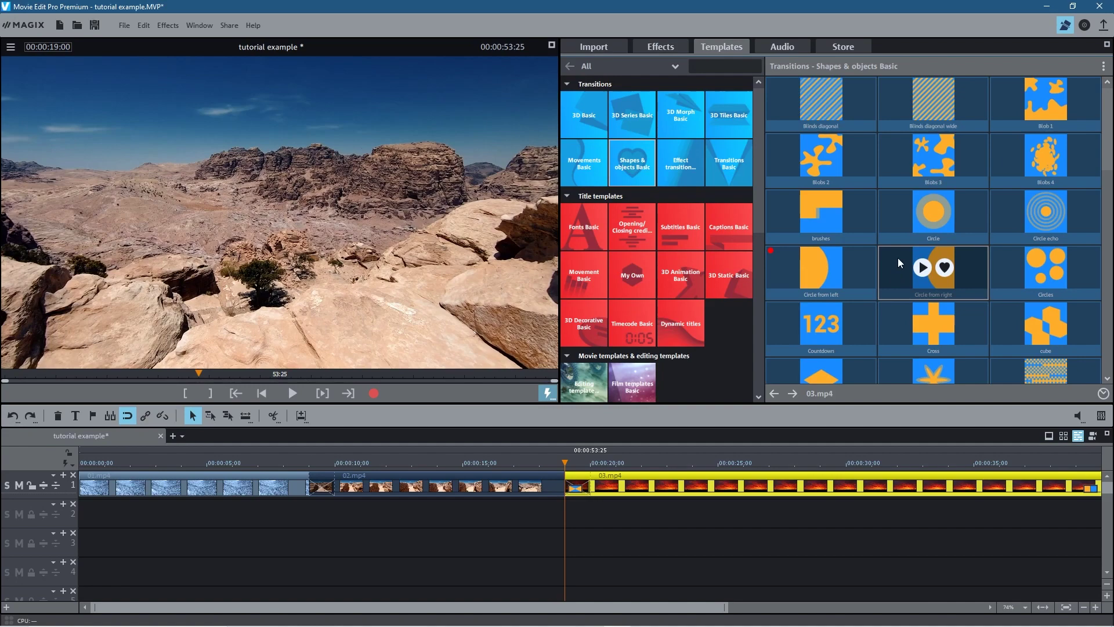
pyautogui.moveTo(898, 259); pyautogui.dragTo(576, 492)
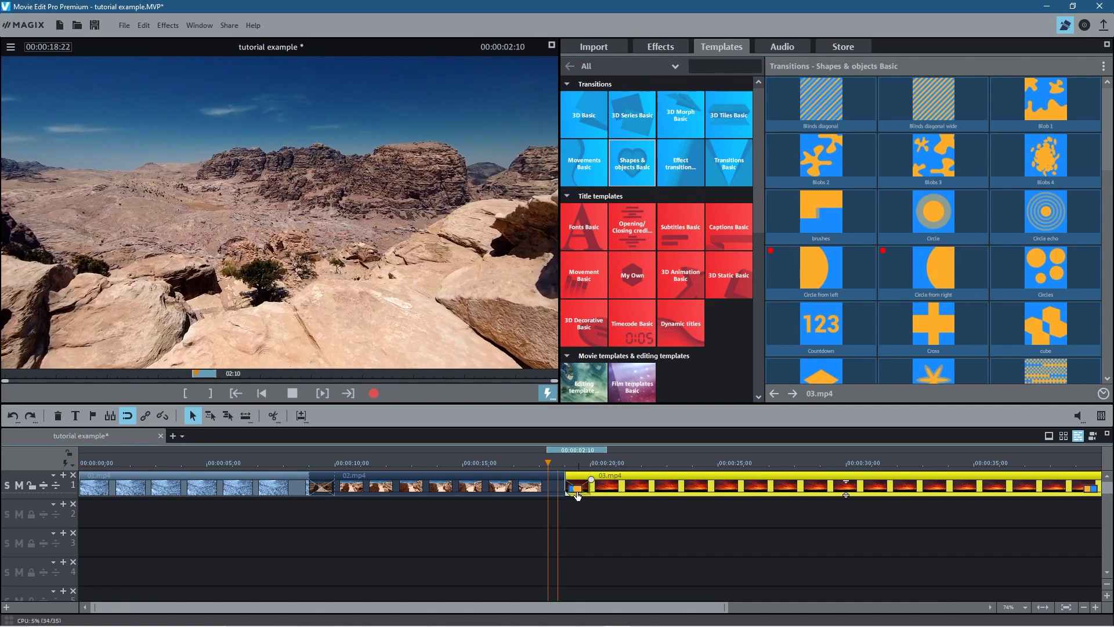
pyautogui.click(292, 393)
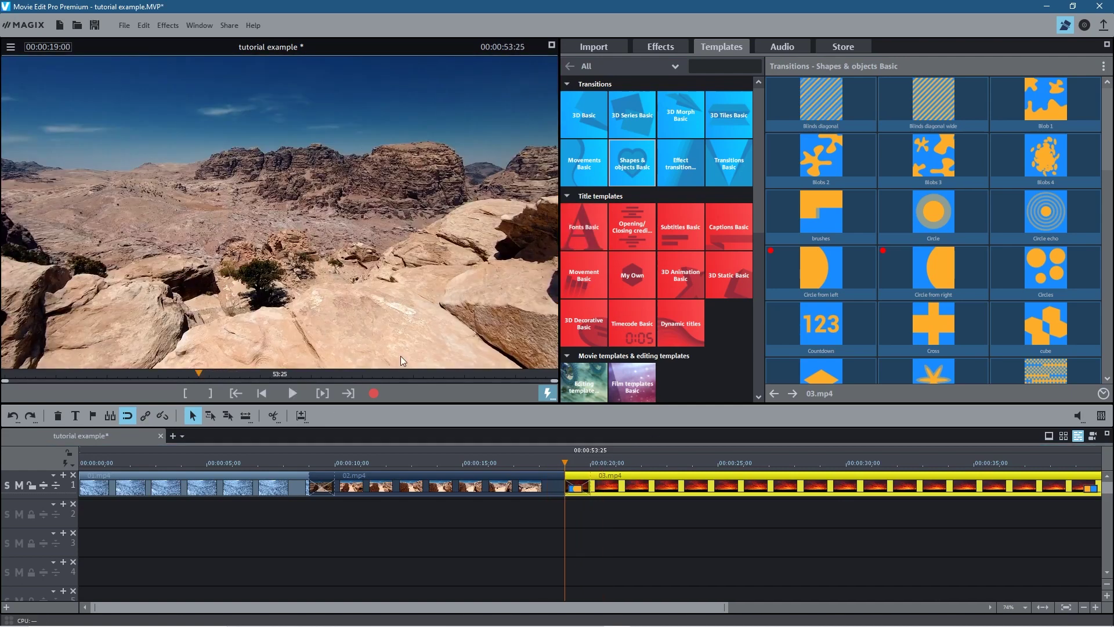
# Move the playhead to 00:00:20:00 and apply the 3D Morph Flyer transition to the overlap between 02.mp4 and 03.mp4, stopping its preview
pyautogui.moveTo(564, 458); pyautogui.dragTo(590, 483)
pyautogui.scroll(-5, 899, 316)
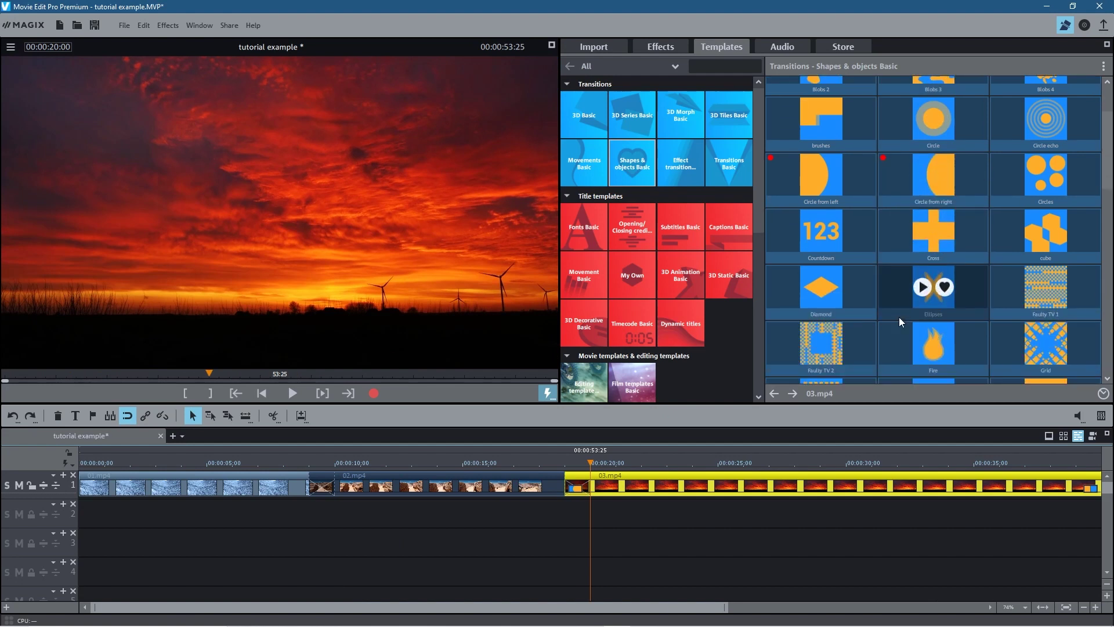
pyautogui.scroll(5, 897, 320)
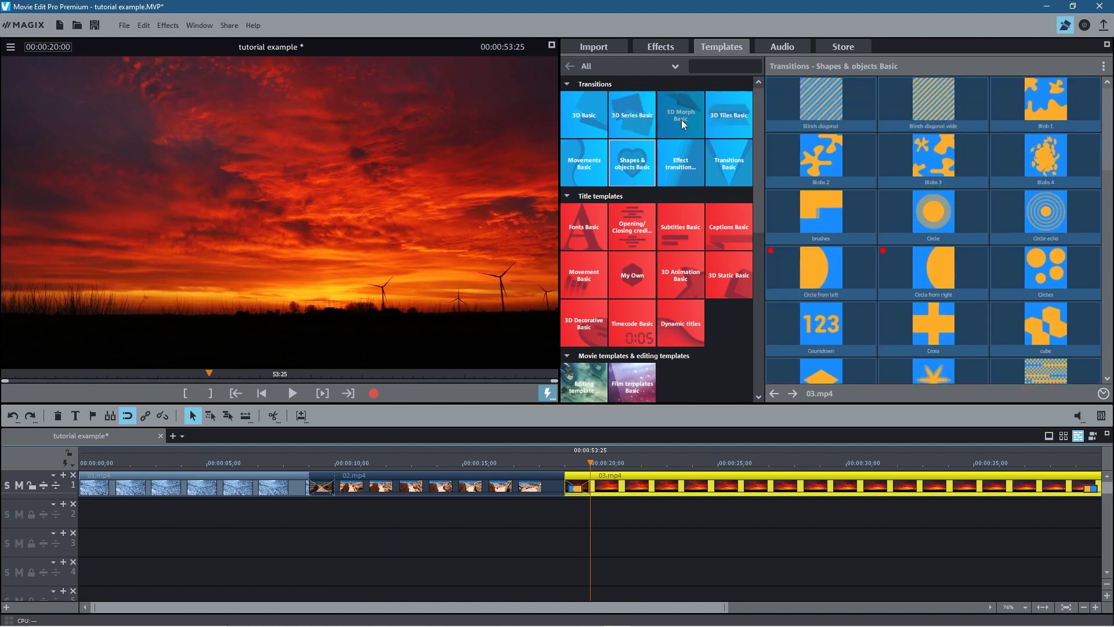
pyautogui.click(664, 127)
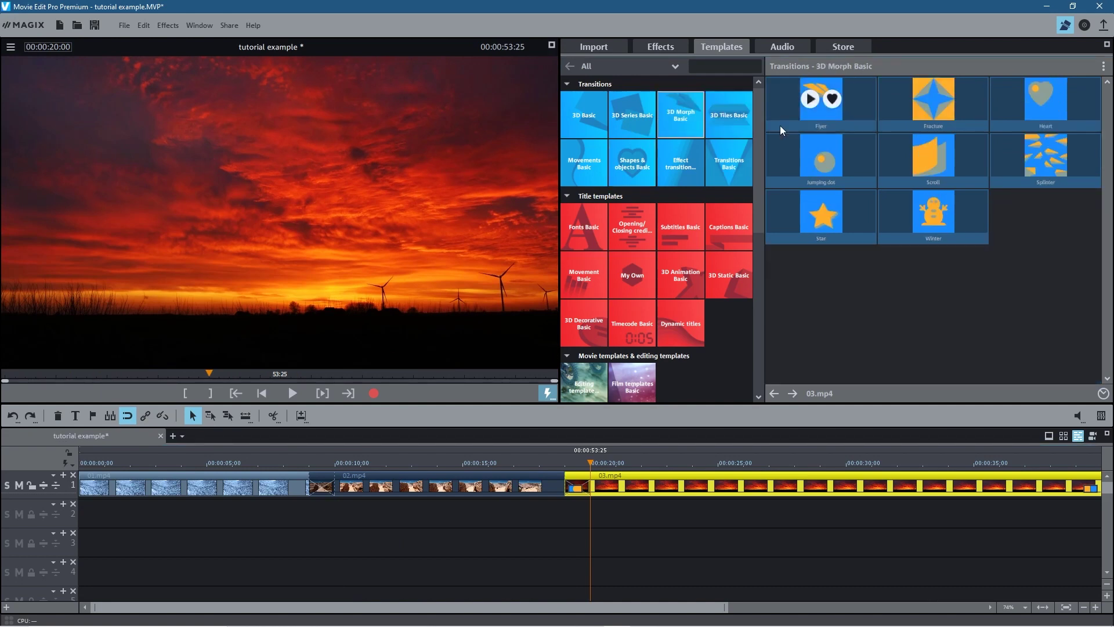
pyautogui.moveTo(785, 93); pyautogui.dragTo(576, 478)
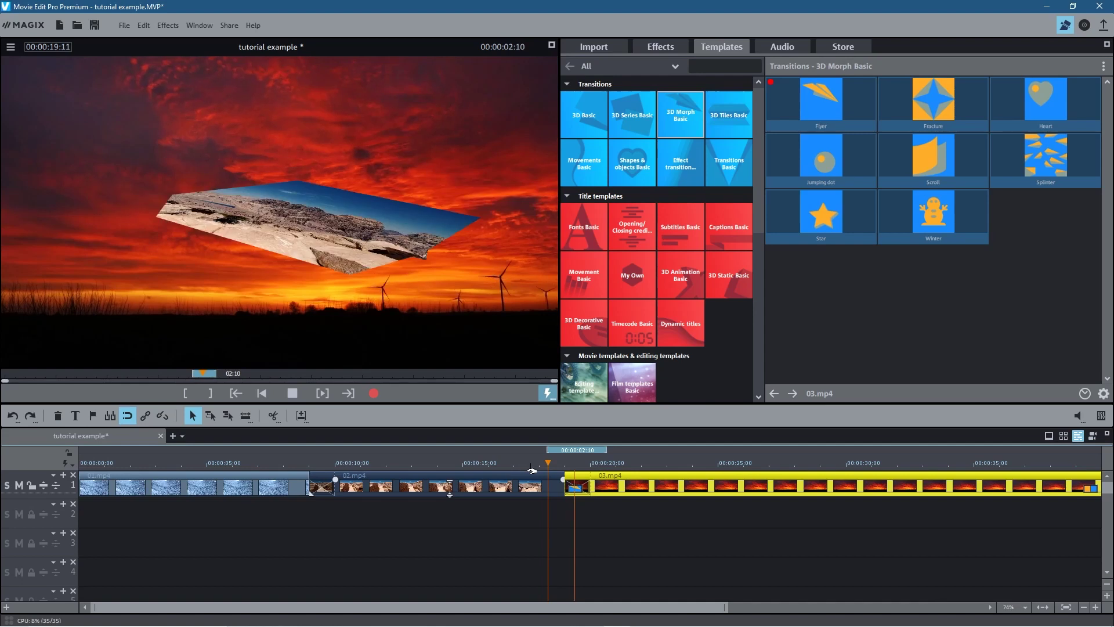
pyautogui.click(291, 393)
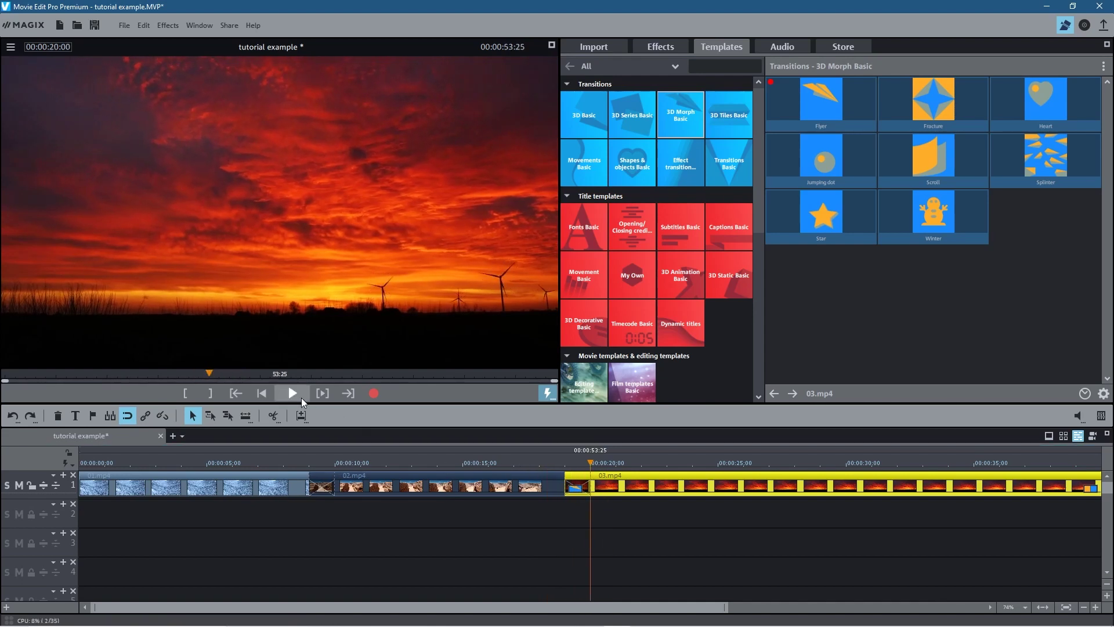
pyautogui.click(292, 392)
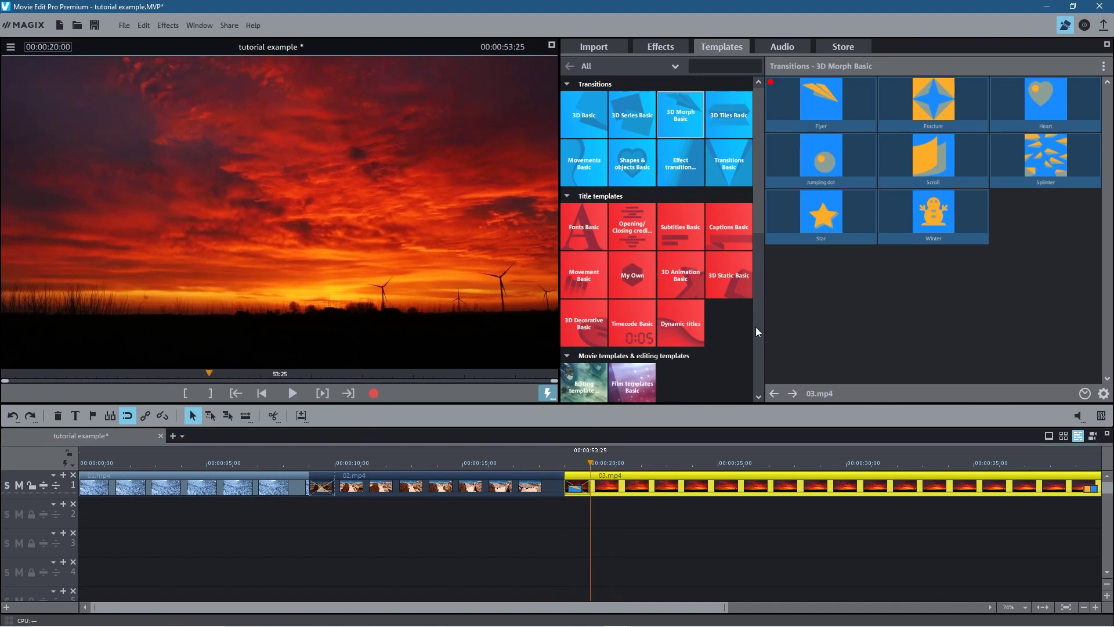
# Replace the transition between 02.mp4 and 03.mp4 with Circle from right from the Shapes & objects transitions
pyautogui.moveTo(785, 71)
pyautogui.click(625, 165)
pyautogui.moveTo(900, 269)
pyautogui.moveTo(901, 269); pyautogui.dragTo(580, 483)
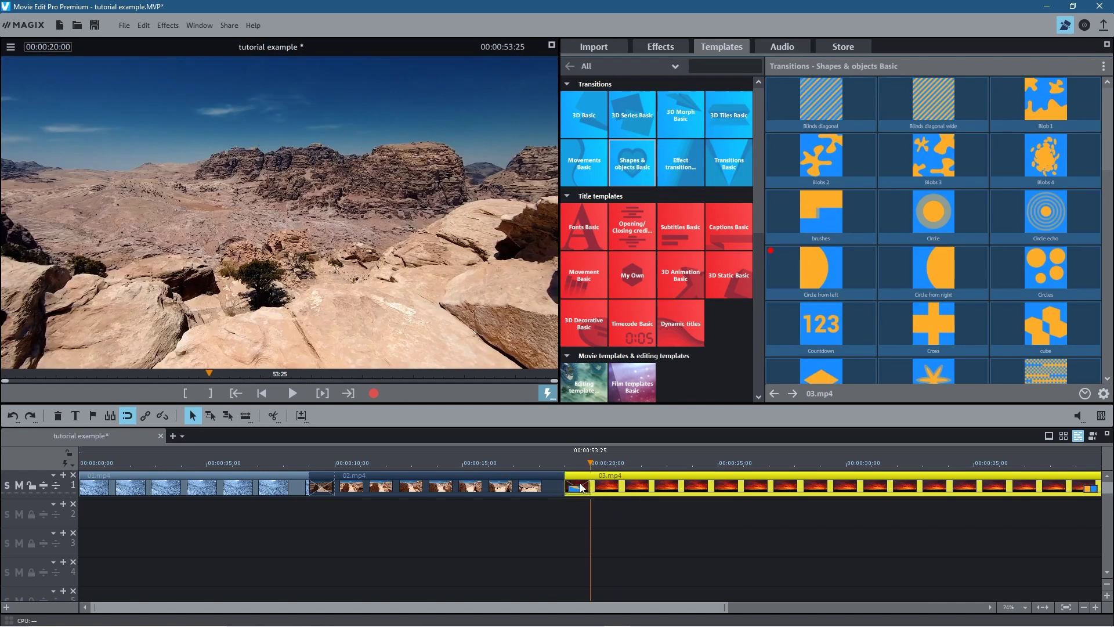
pyautogui.moveTo(794, 113)
pyautogui.click(680, 113)
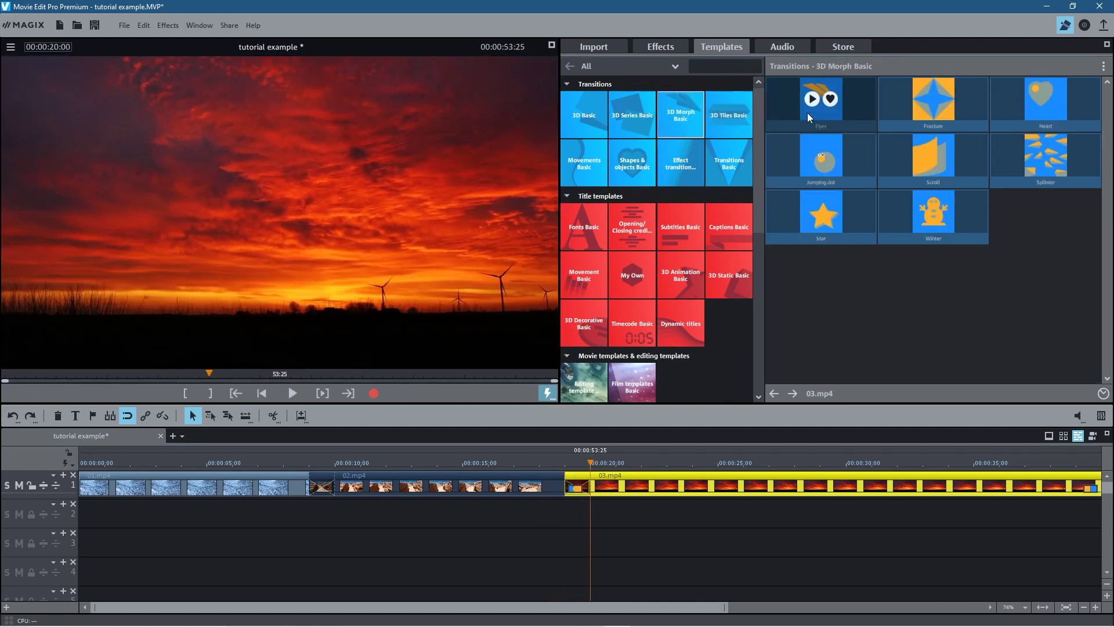
pyautogui.moveTo(791, 96); pyautogui.dragTo(751, 533)
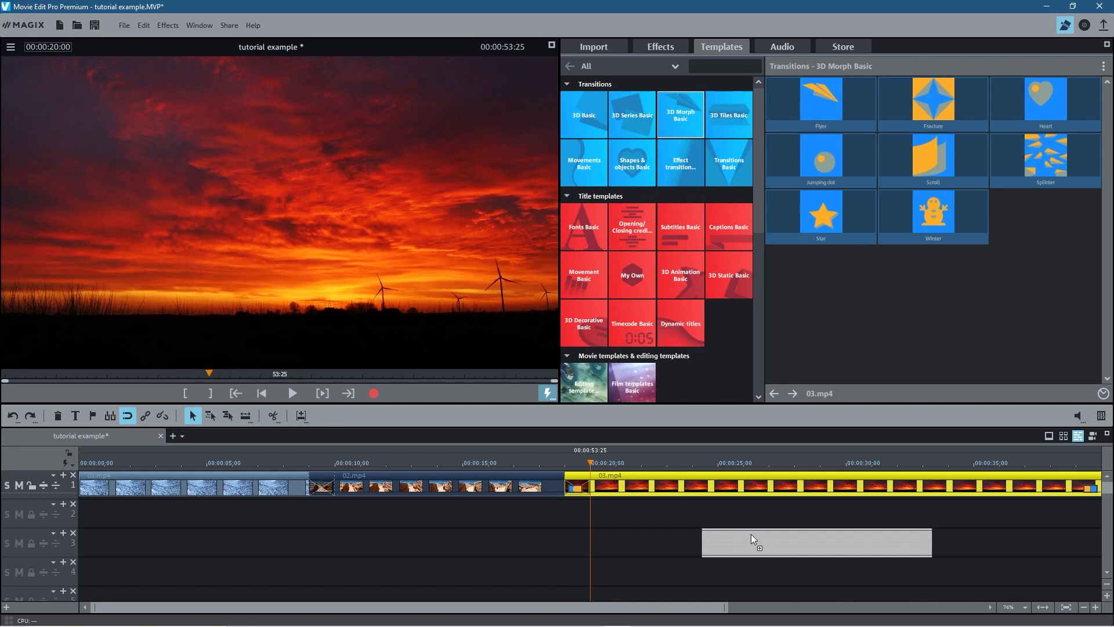
pyautogui.moveTo(751, 533); pyautogui.dragTo(685, 544)
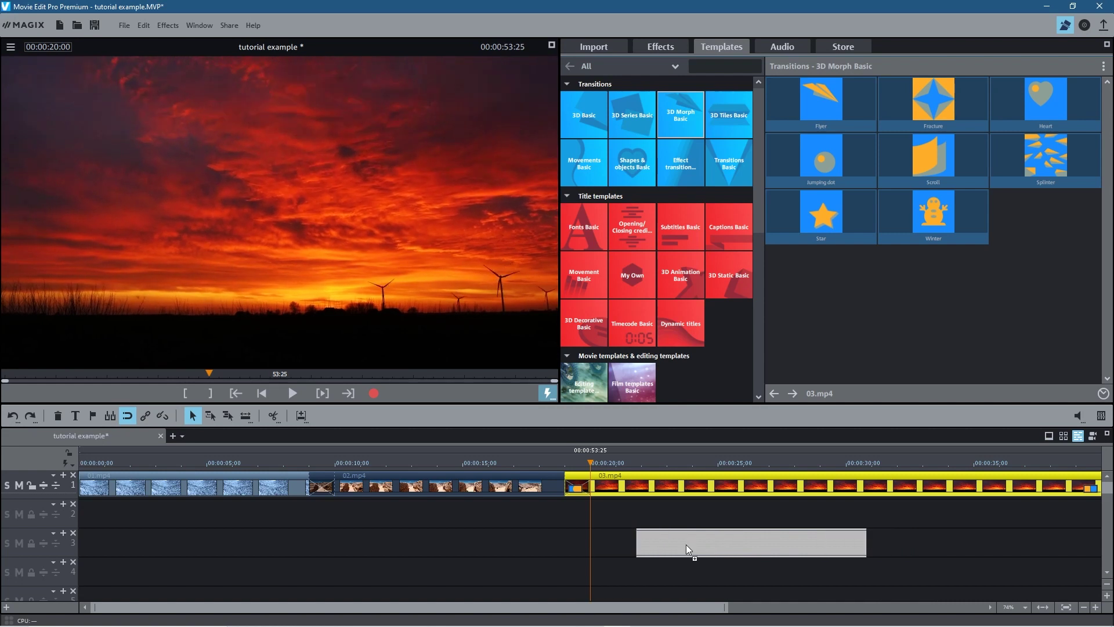
pyautogui.moveTo(686, 544); pyautogui.dragTo(612, 520)
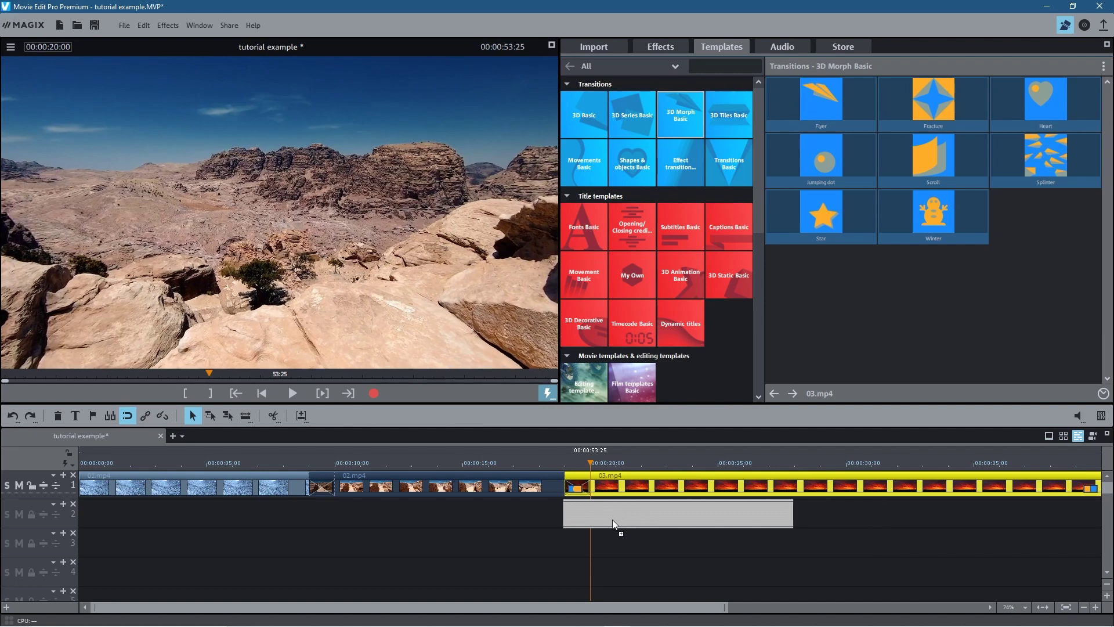
pyautogui.moveTo(612, 519); pyautogui.dragTo(822, 385)
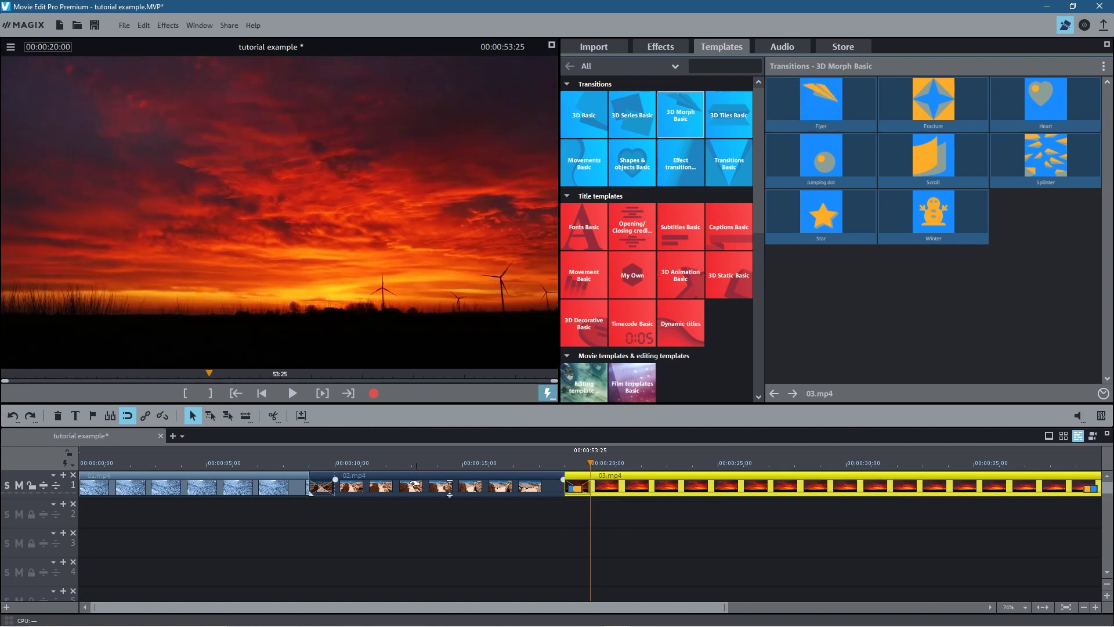
# Add 04.mp4 from the import folder to track 1 directly after the end of 03.mp4
pyautogui.moveTo(485, 606); pyautogui.dragTo(854, 612)
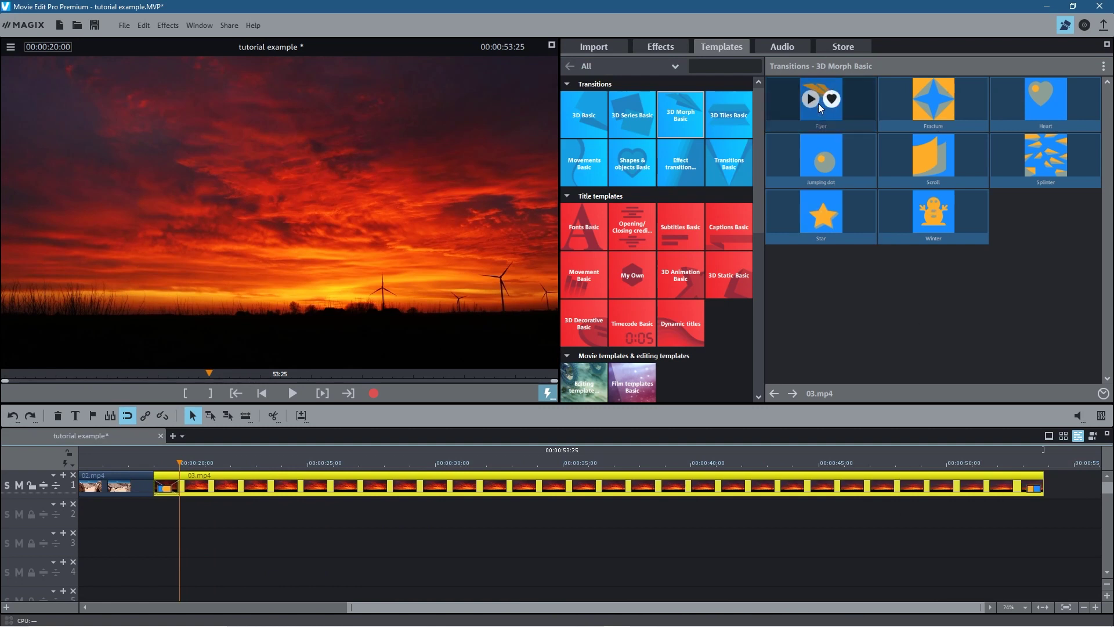
pyautogui.click(614, 48)
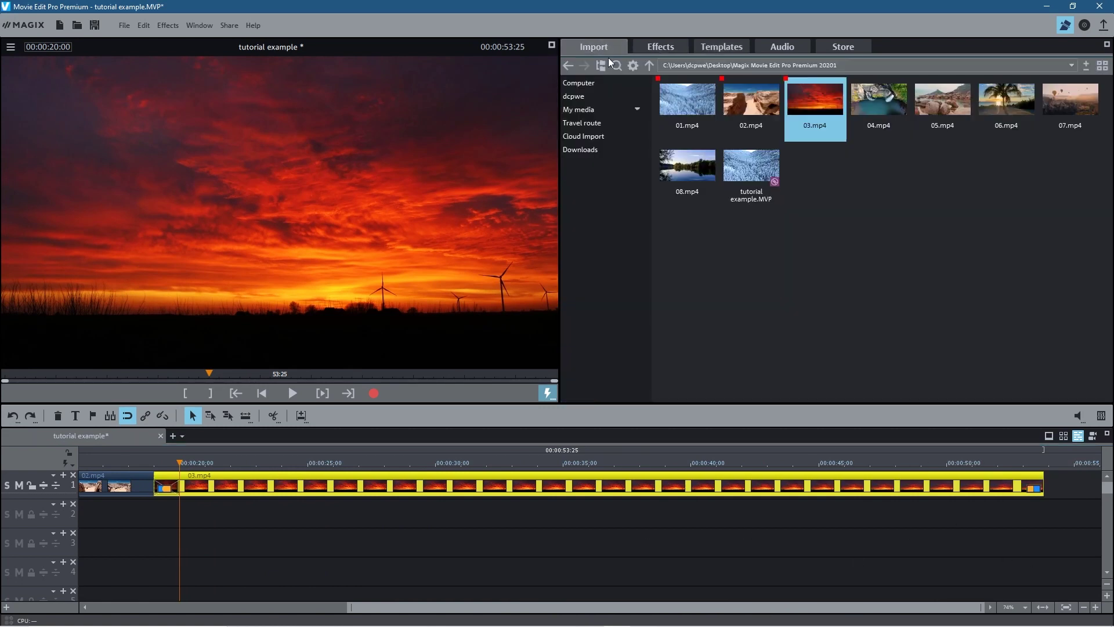
pyautogui.click(876, 92)
pyautogui.moveTo(1049, 451); pyautogui.dragTo(1102, 492)
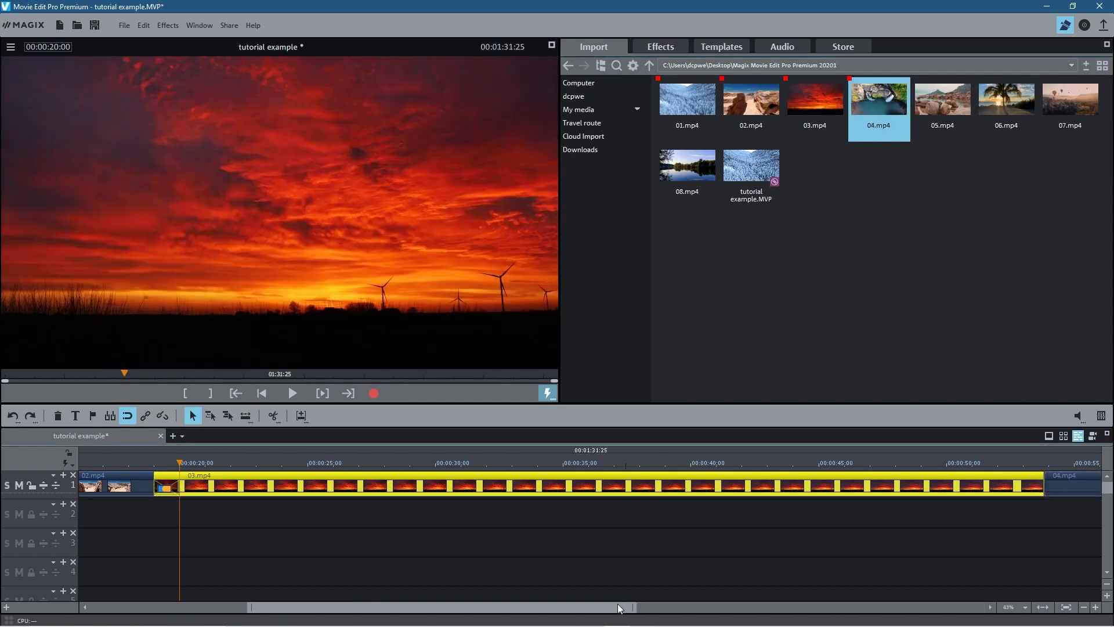
# Shift 04.mp4 back about 10 seconds over the end of 03.mp4, and set the playhead to 00:00:43:10 just before the overlap
pyautogui.moveTo(647, 615); pyautogui.dragTo(766, 616)
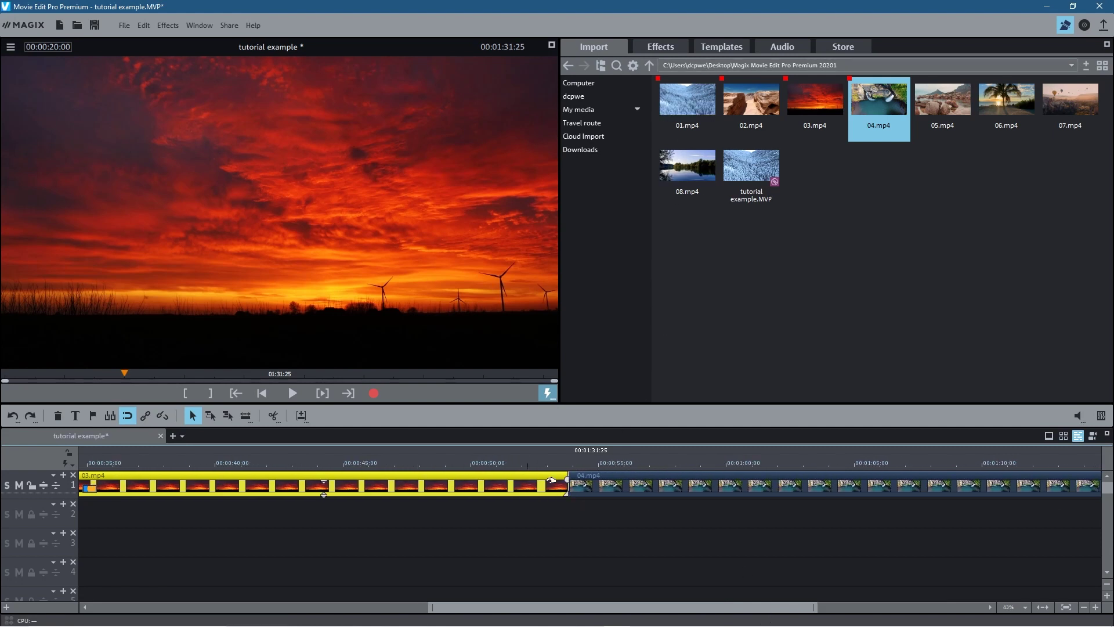
pyautogui.moveTo(608, 490); pyautogui.dragTo(363, 497)
pyautogui.moveTo(291, 464); pyautogui.dragTo(300, 493)
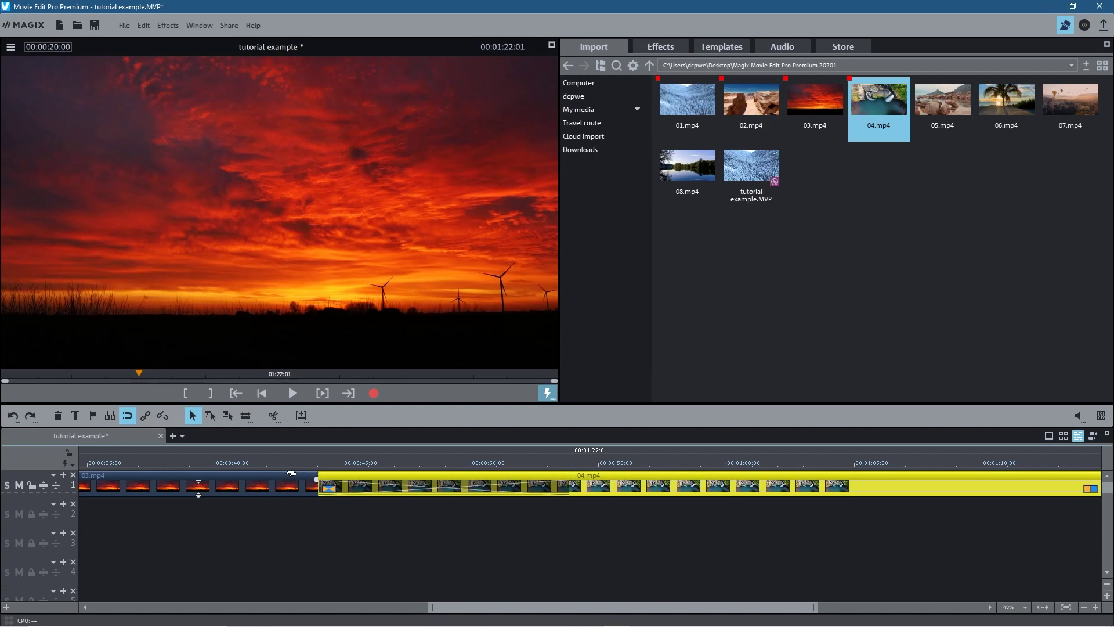
# Apply the 3D Morph Flyer transition to the overlap between 03.mp4 and 04.mp4, ending the preview
pyautogui.click(726, 46)
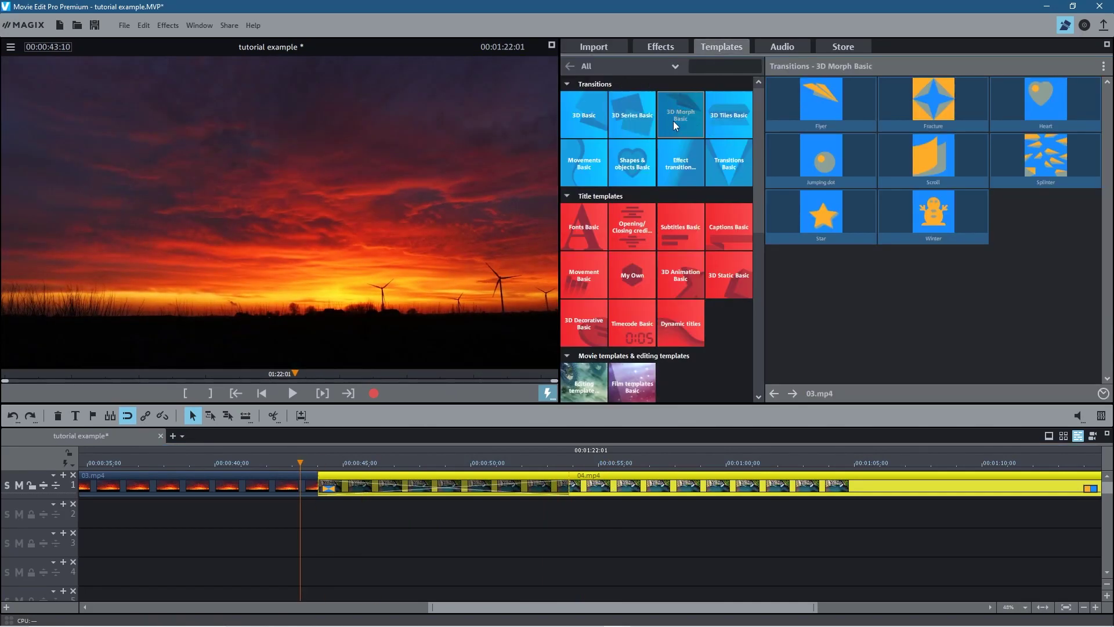
pyautogui.moveTo(811, 112)
pyautogui.moveTo(784, 113); pyautogui.dragTo(379, 495)
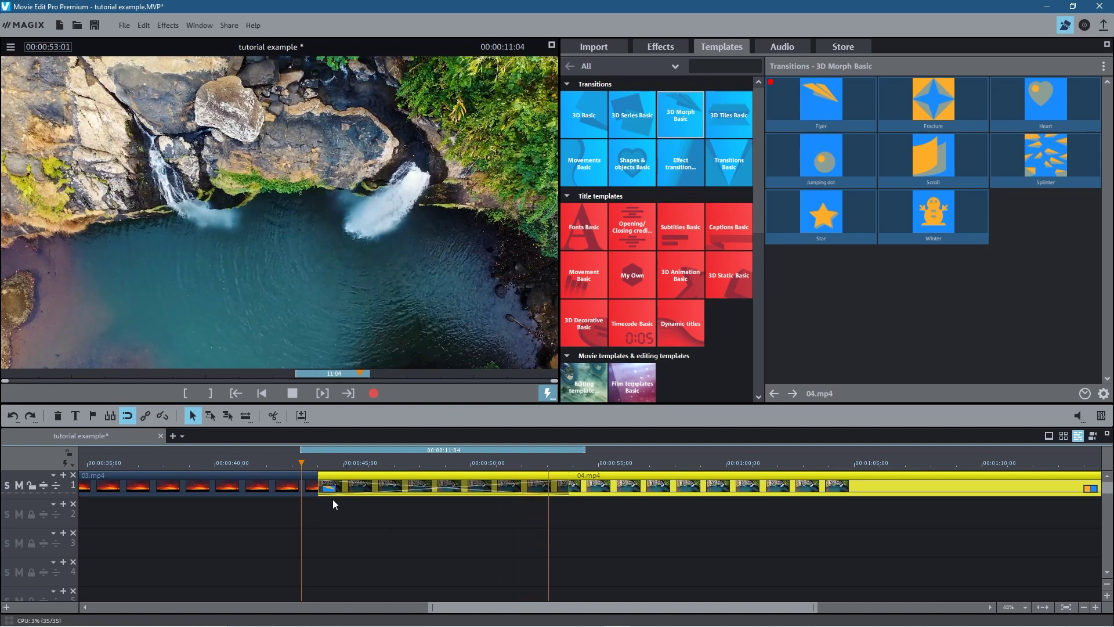
pyautogui.click(291, 393)
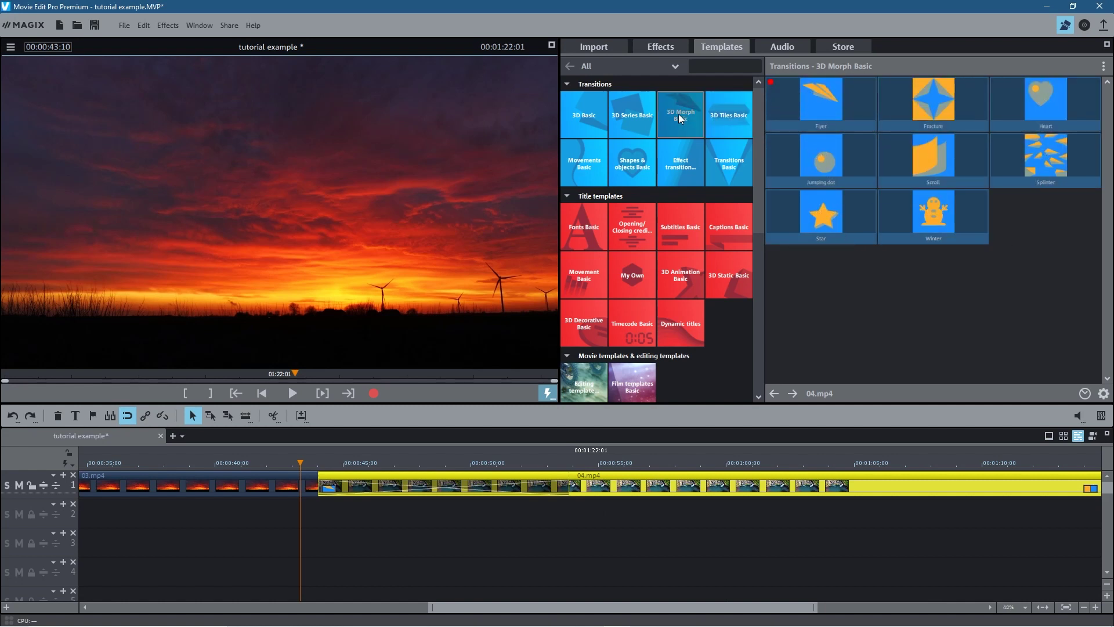
# Shorten the overlap by moving 04.mp4 about 5.5 seconds later, and apply the 3D Photo Table transition row with 10 fades to it
pyautogui.click(626, 125)
pyautogui.moveTo(789, 100); pyautogui.dragTo(367, 518)
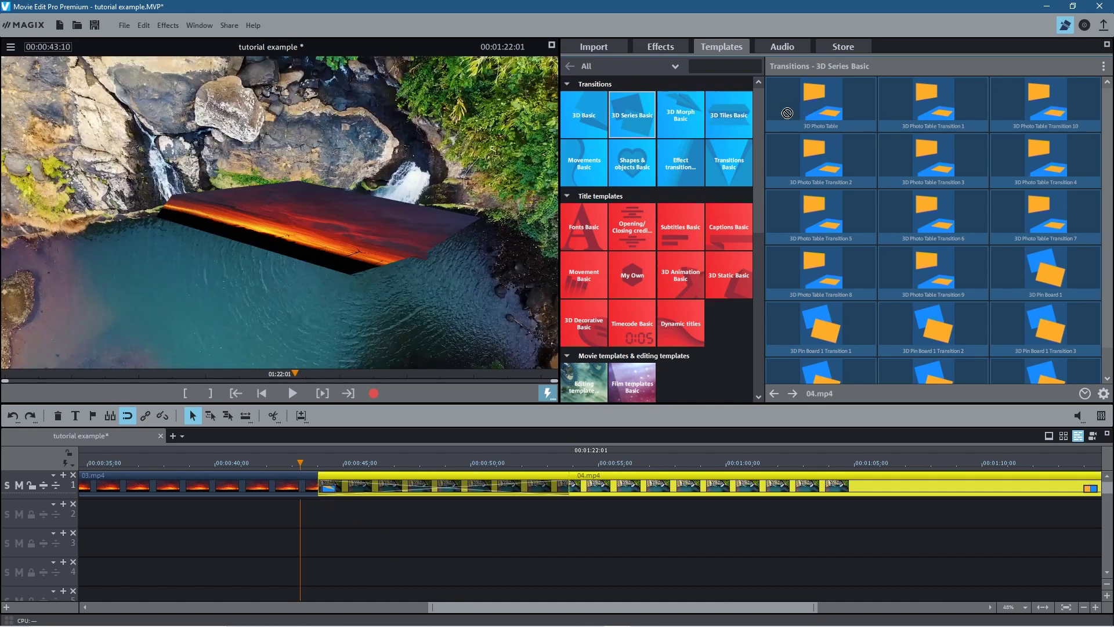
pyautogui.moveTo(546, 485); pyautogui.dragTo(772, 484)
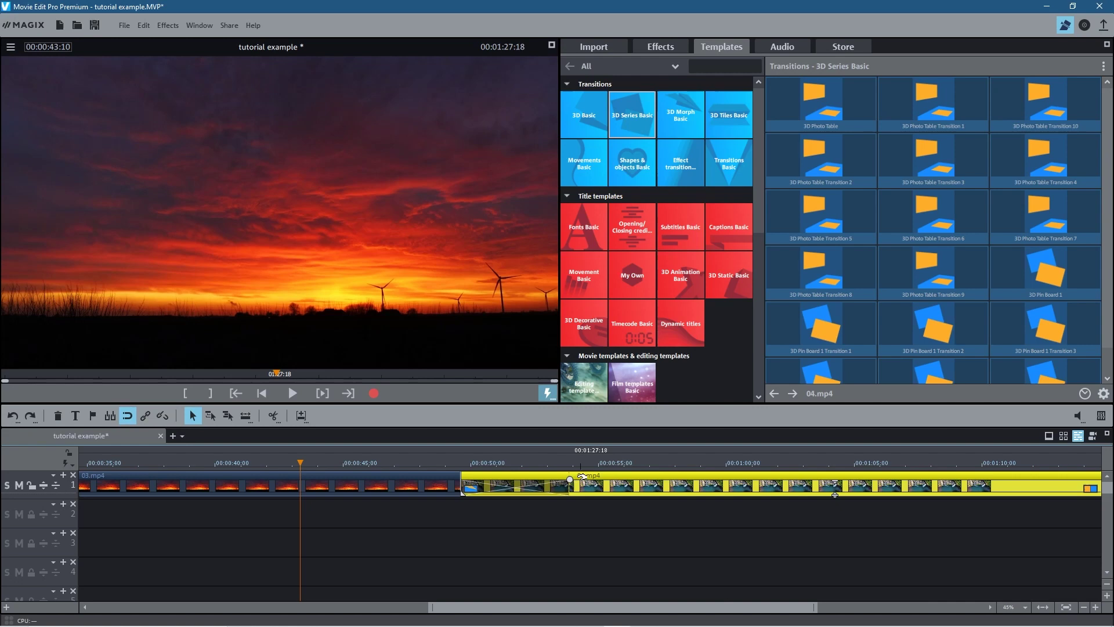
pyautogui.moveTo(779, 99); pyautogui.dragTo(517, 492)
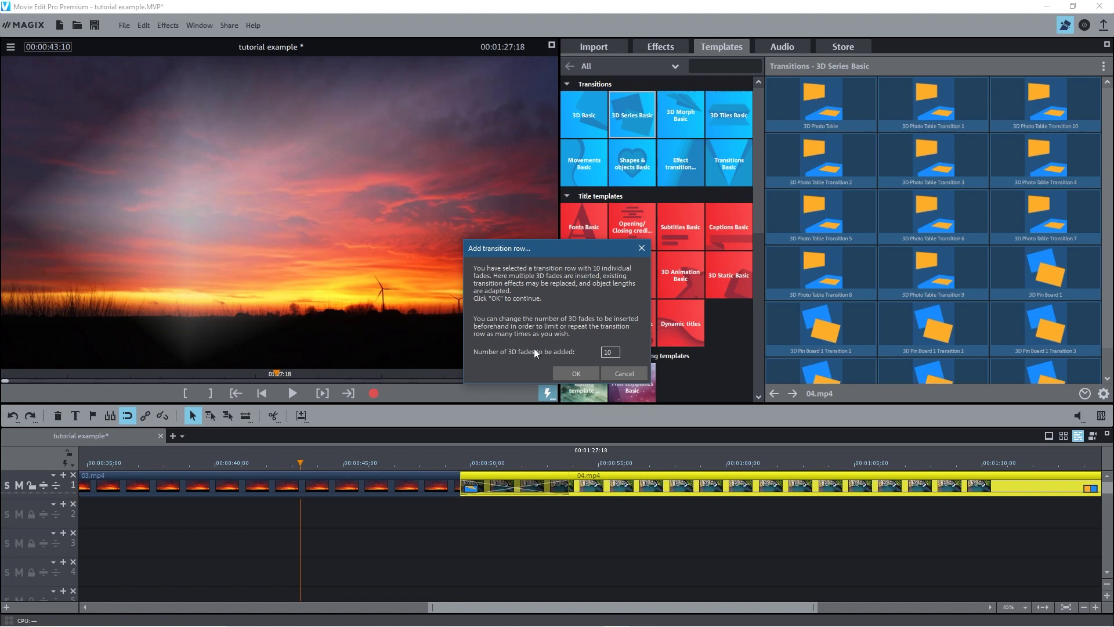
pyautogui.click(580, 373)
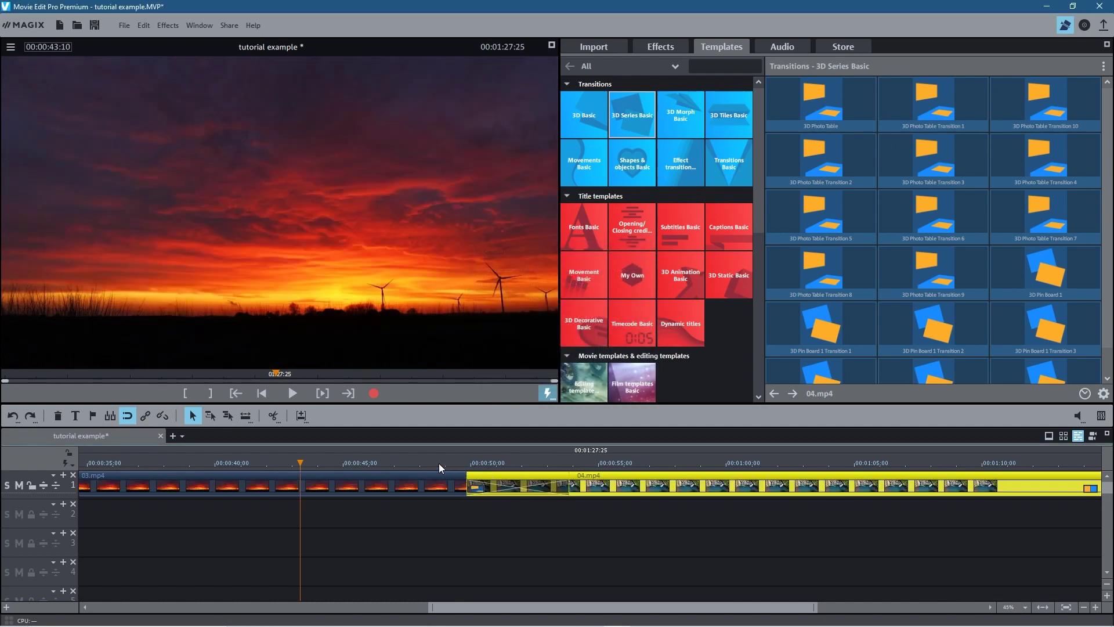
# Play the transition between 03.mp4 and 04.mp4 from 00:00:48:24, stopping once 04.mp4 fills the picture
pyautogui.click(439, 463)
pyautogui.click(292, 393)
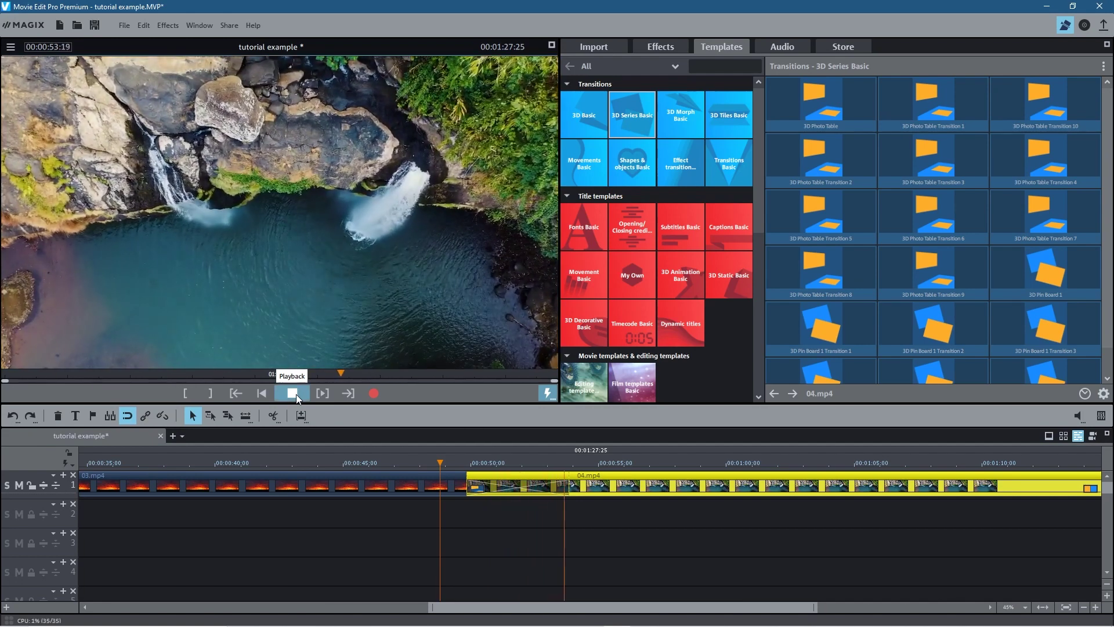
pyautogui.click(296, 394)
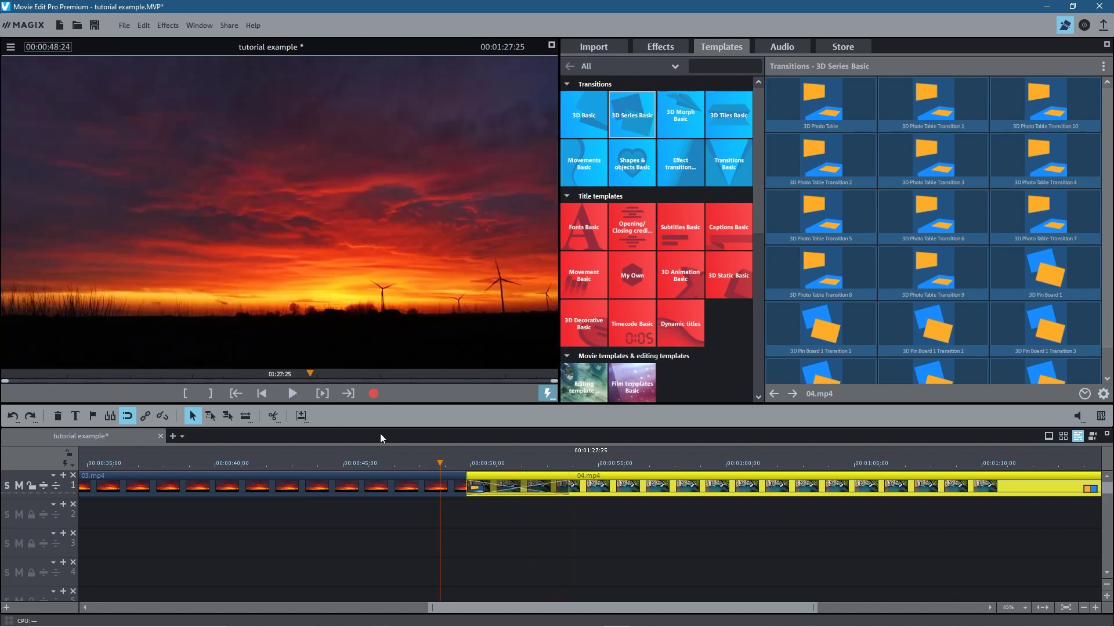
# Delete 04.mp4 from track 1 together with its transition to 03.mp4
pyautogui.moveTo(413, 462); pyautogui.dragTo(458, 495)
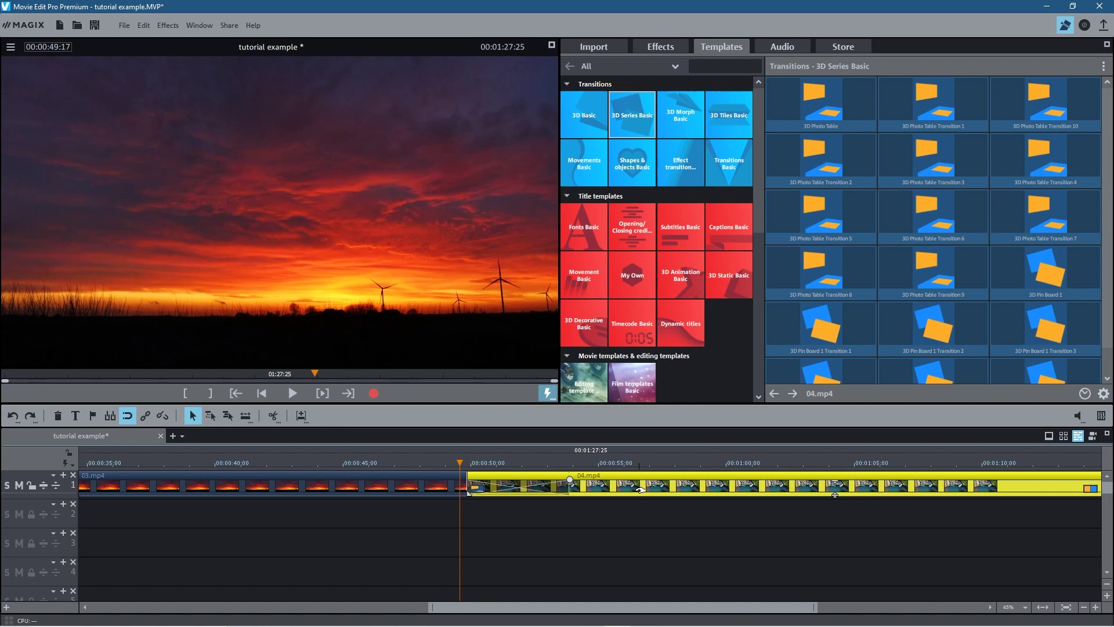
pyautogui.press('Delete')
pyautogui.click(480, 484)
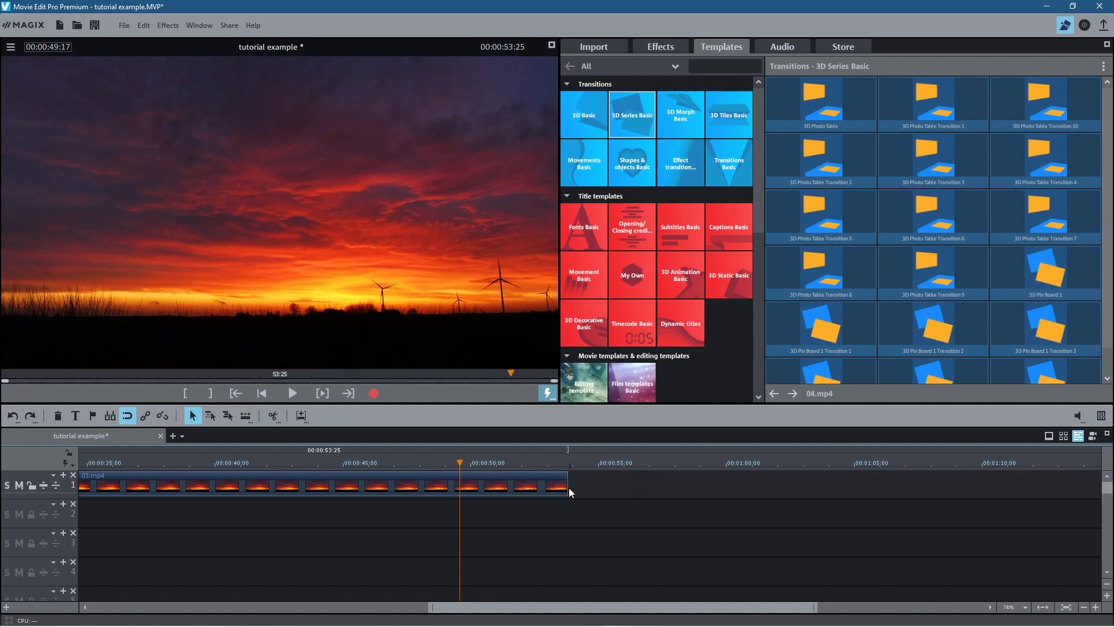
# Split 03.mp4 at 00:00:30:00 and delete the part after the cut
pyautogui.moveTo(456, 464); pyautogui.dragTo(621, 490)
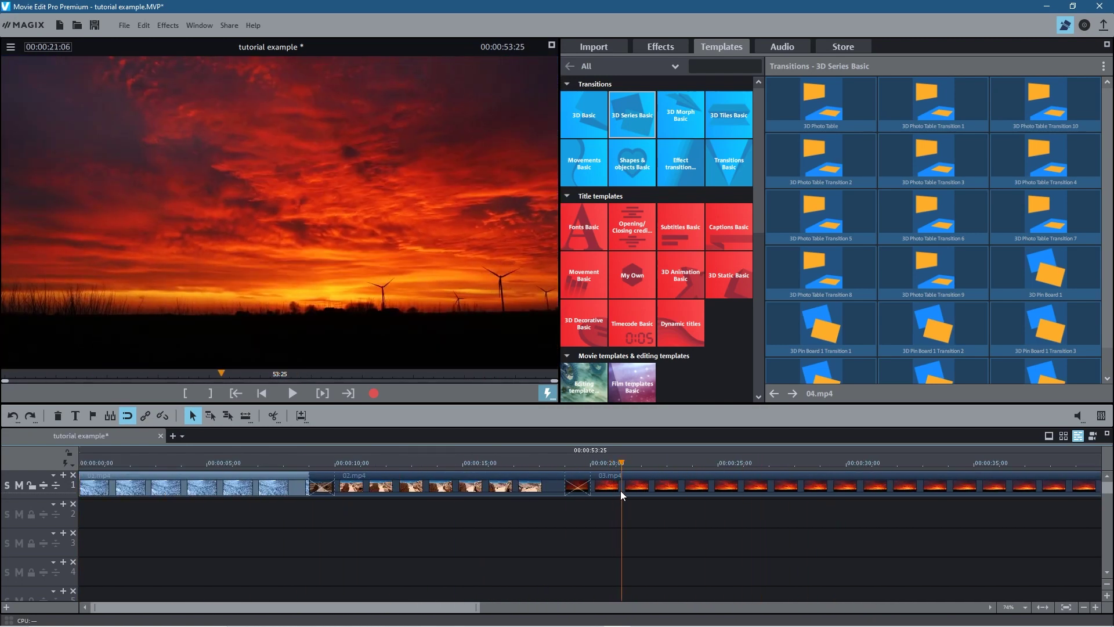
pyautogui.moveTo(621, 489); pyautogui.dragTo(846, 492)
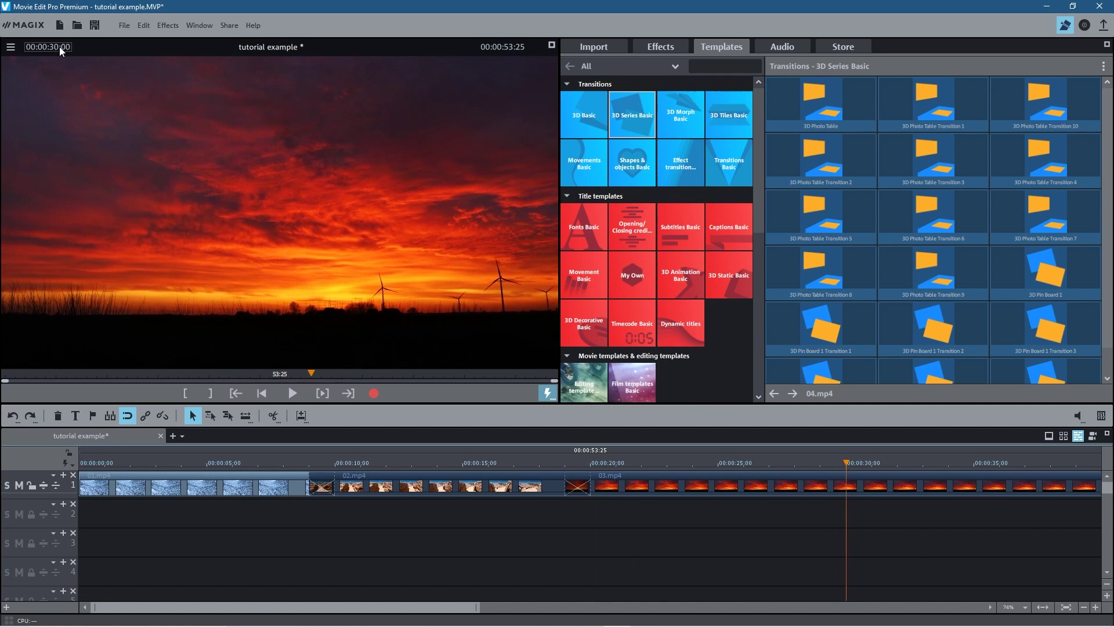
pyautogui.click(274, 416)
pyautogui.click(870, 488)
pyautogui.press('Delete')
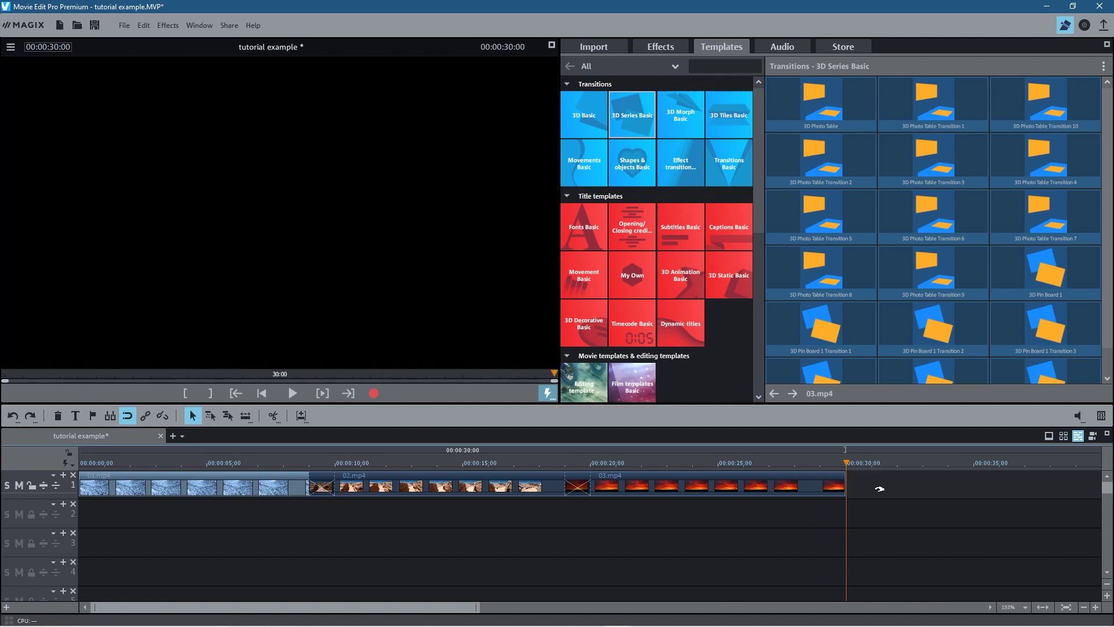
# Insert 04.mp4 from the import folder on track 1 directly after 03.mp4, and move the playhead to 00:00:29:07
pyautogui.click(594, 50)
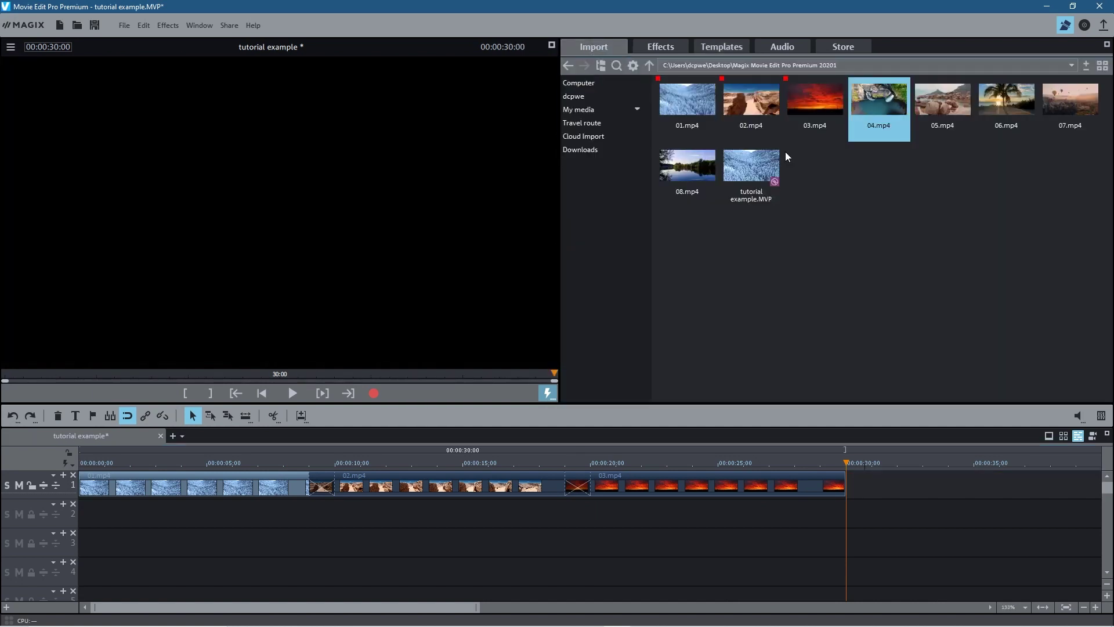
pyautogui.moveTo(875, 92); pyautogui.dragTo(899, 490)
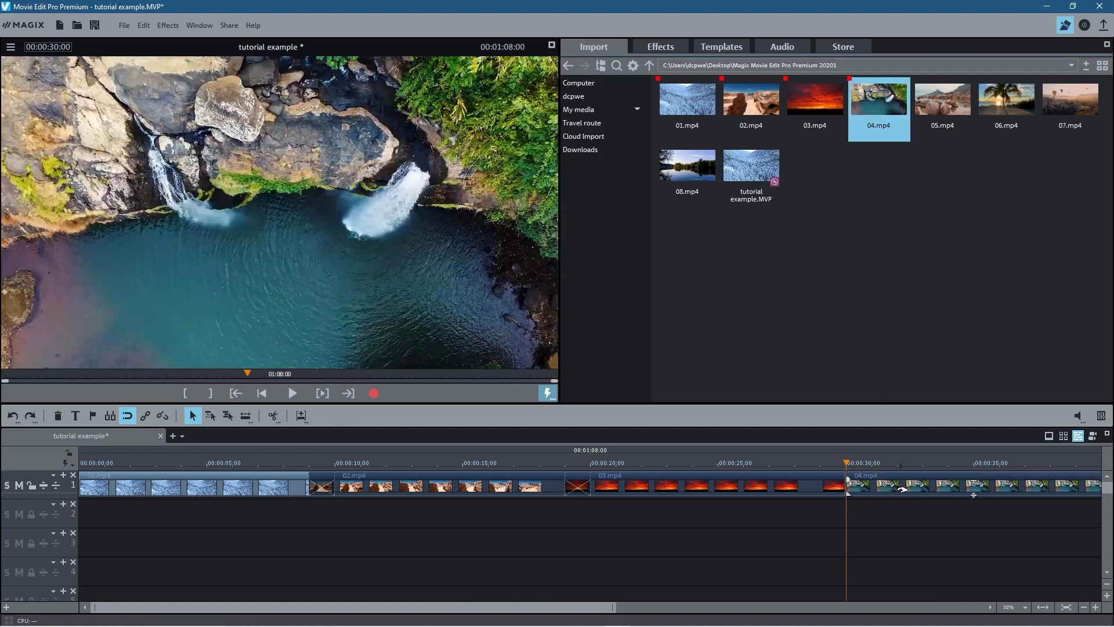
pyautogui.moveTo(579, 610); pyautogui.dragTo(610, 617)
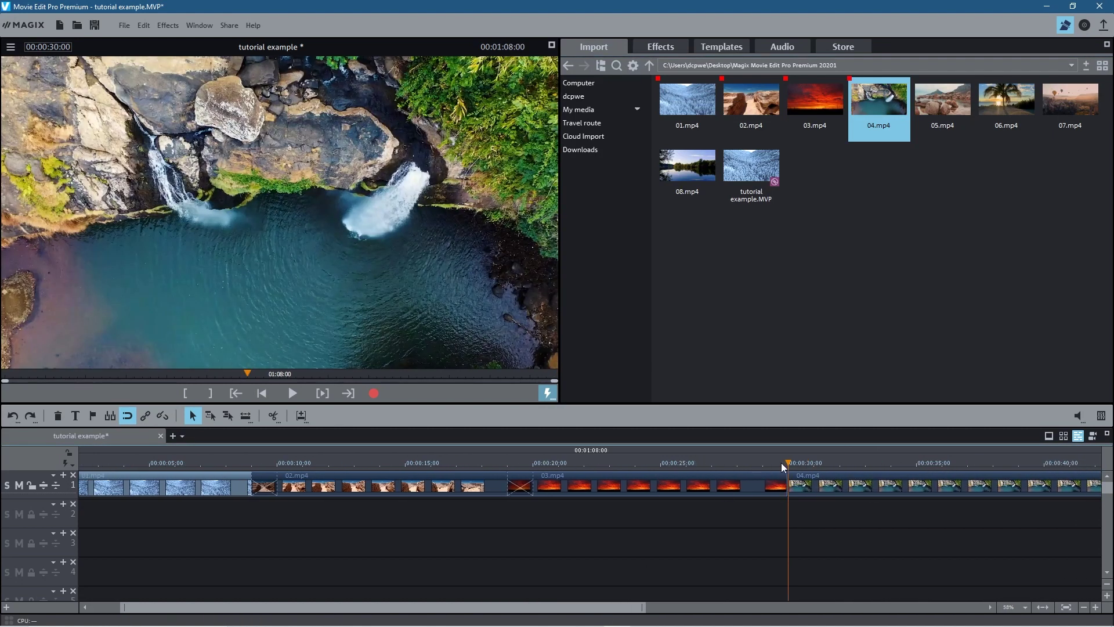
pyautogui.moveTo(788, 462); pyautogui.dragTo(768, 462)
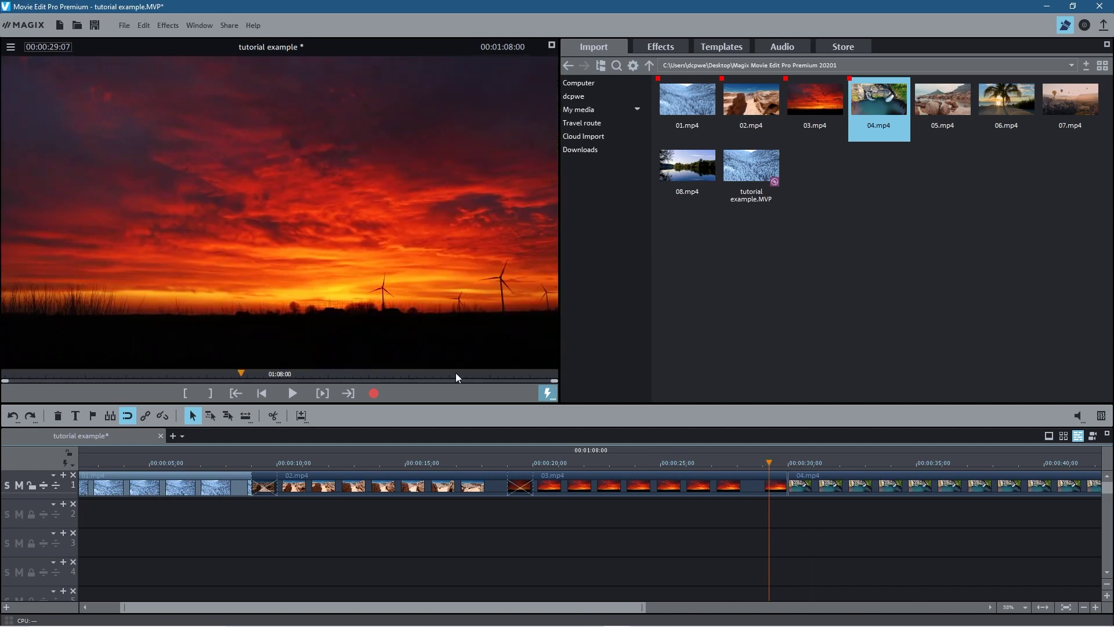
# Place the playhead at 00:00:29:00 and shift 04.mp4 earlier so it starts there, overlapping the end of 03.mp4
pyautogui.press('Left')
pyautogui.press('Left')
pyautogui.press('Left')
pyautogui.press('Left')
pyautogui.press('Left')
pyautogui.press('Left')
pyautogui.press('Left')
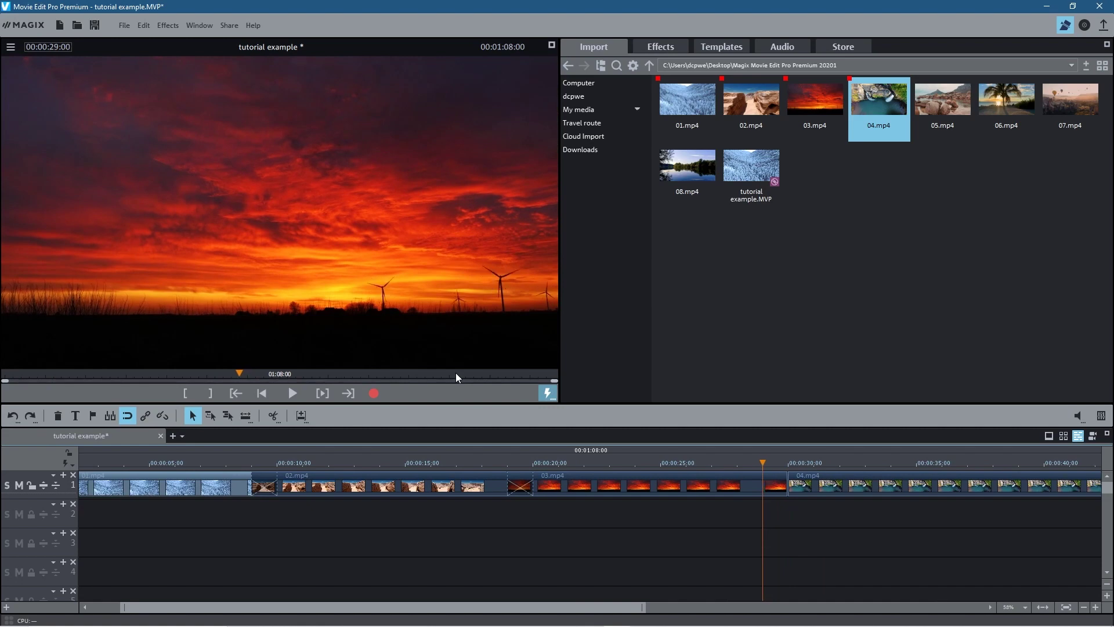
pyautogui.moveTo(813, 487); pyautogui.dragTo(789, 488)
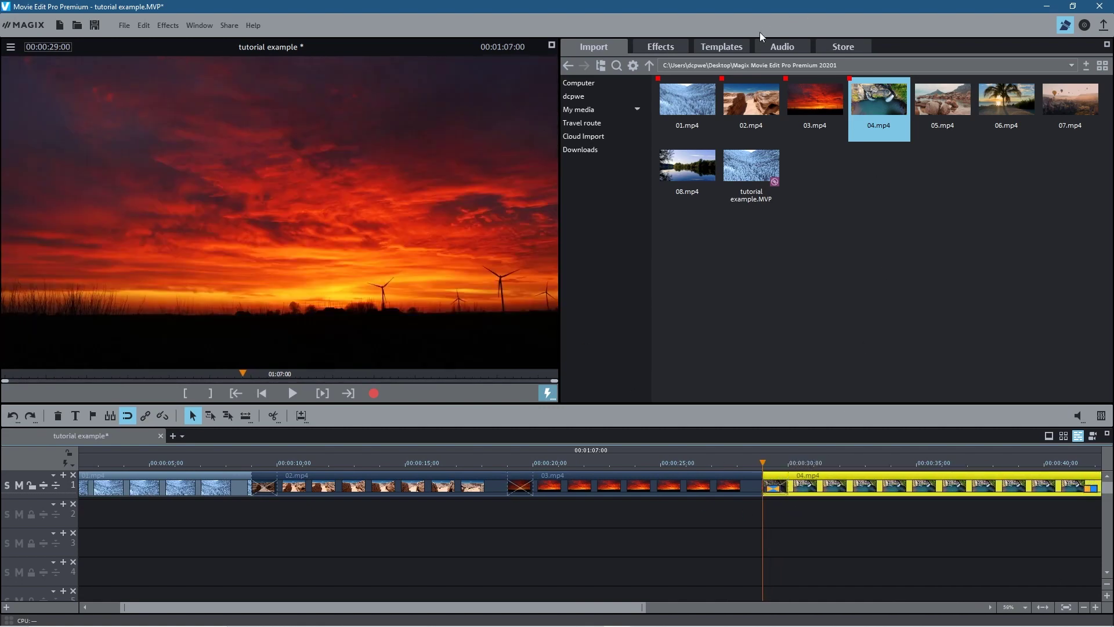
# Apply the Circle from left transition from Shapes & objects Basic to the overlap between 03.mp4 and 04.mp4
pyautogui.click(721, 46)
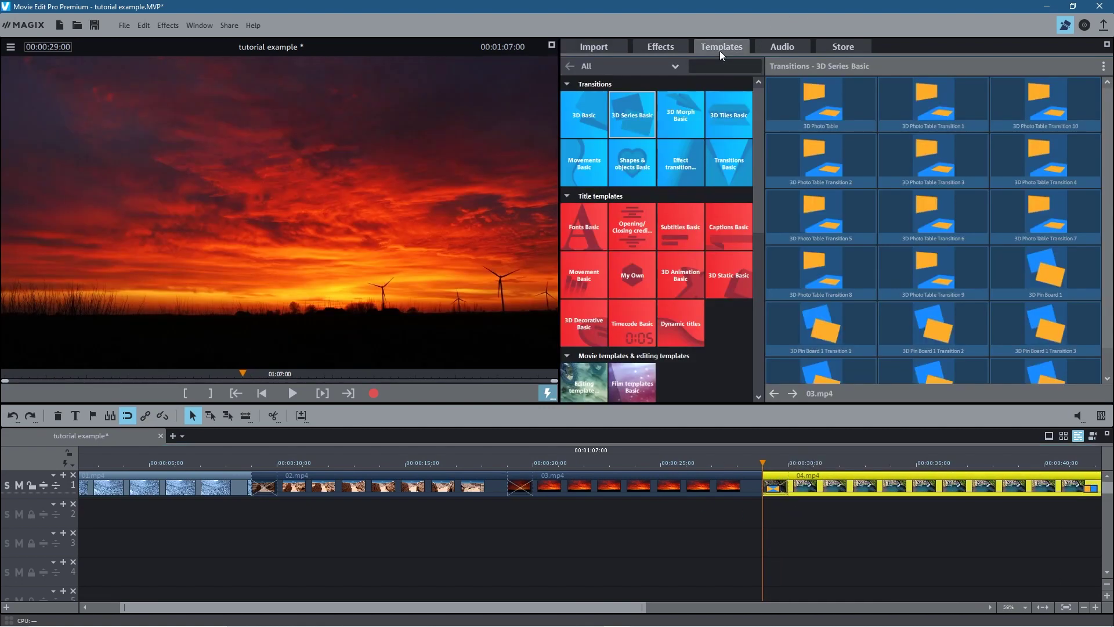
pyautogui.click(657, 160)
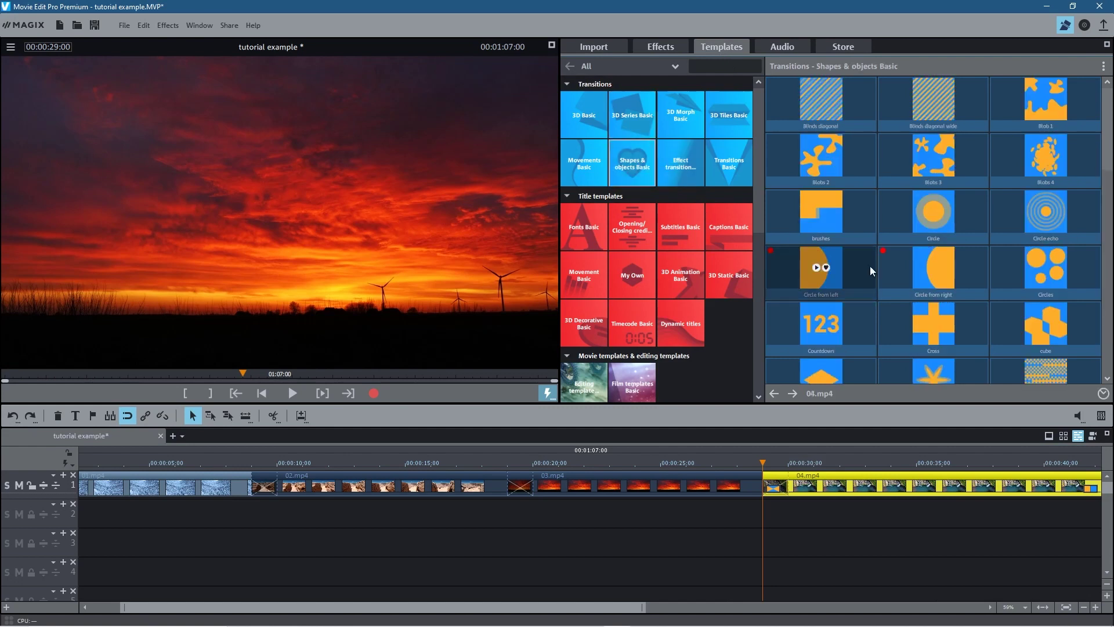
pyautogui.moveTo(774, 265); pyautogui.dragTo(778, 476)
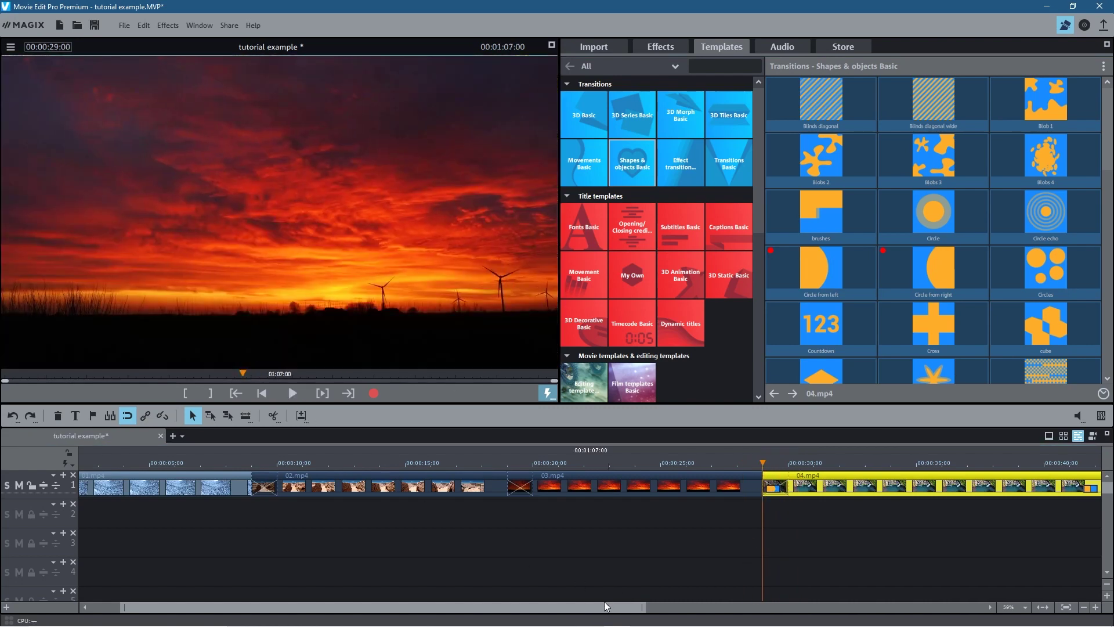
# Split 04.mp4 at 00:00:40:00 and delete the part after the cut
pyautogui.moveTo(604, 601); pyautogui.dragTo(894, 606)
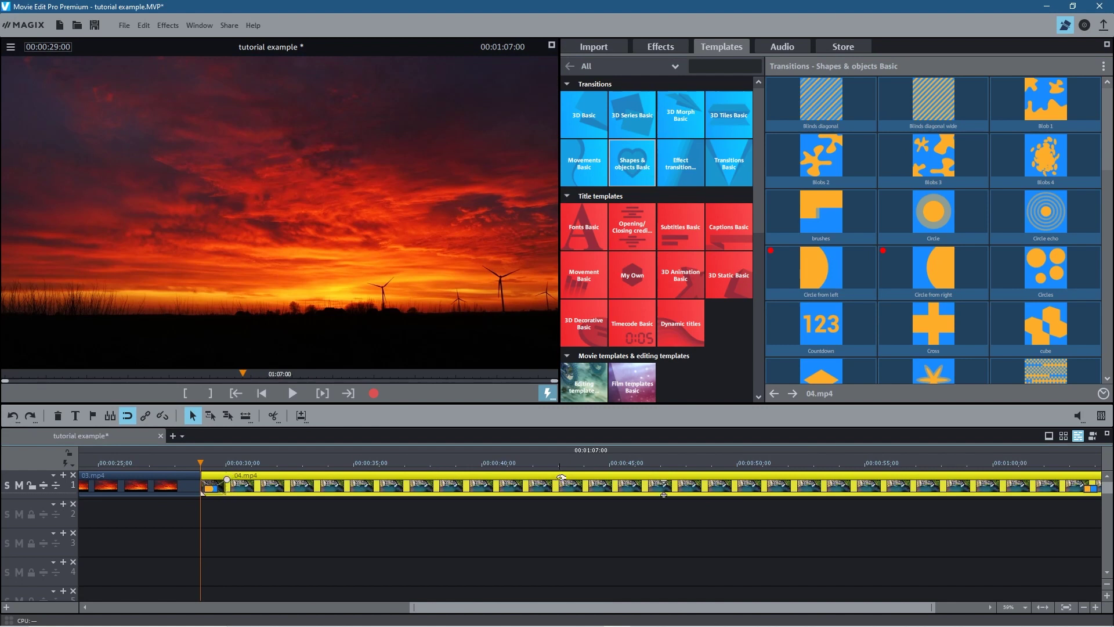
pyautogui.click(506, 468)
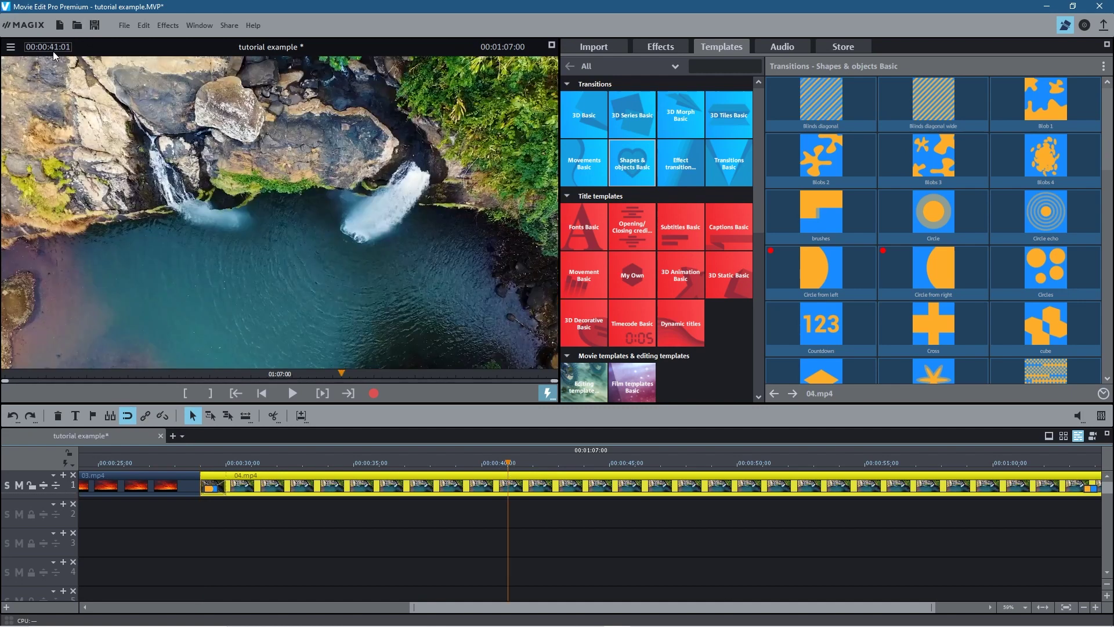
pyautogui.scroll(-5, 58, 47)
pyautogui.scroll(-3, 451, 369)
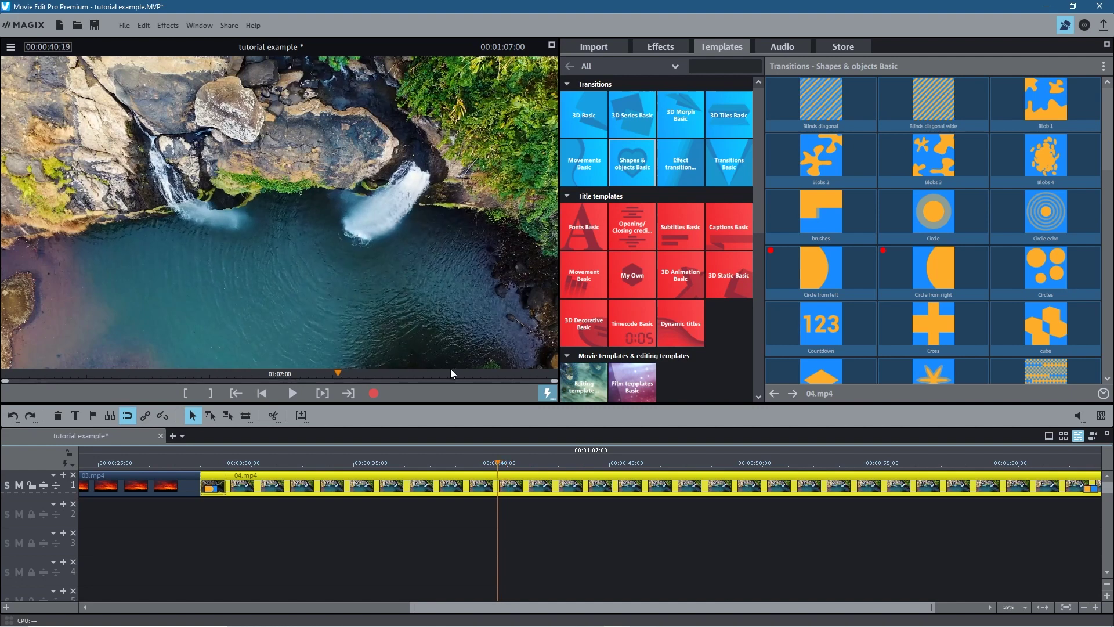
pyautogui.scroll(-4, 450, 371)
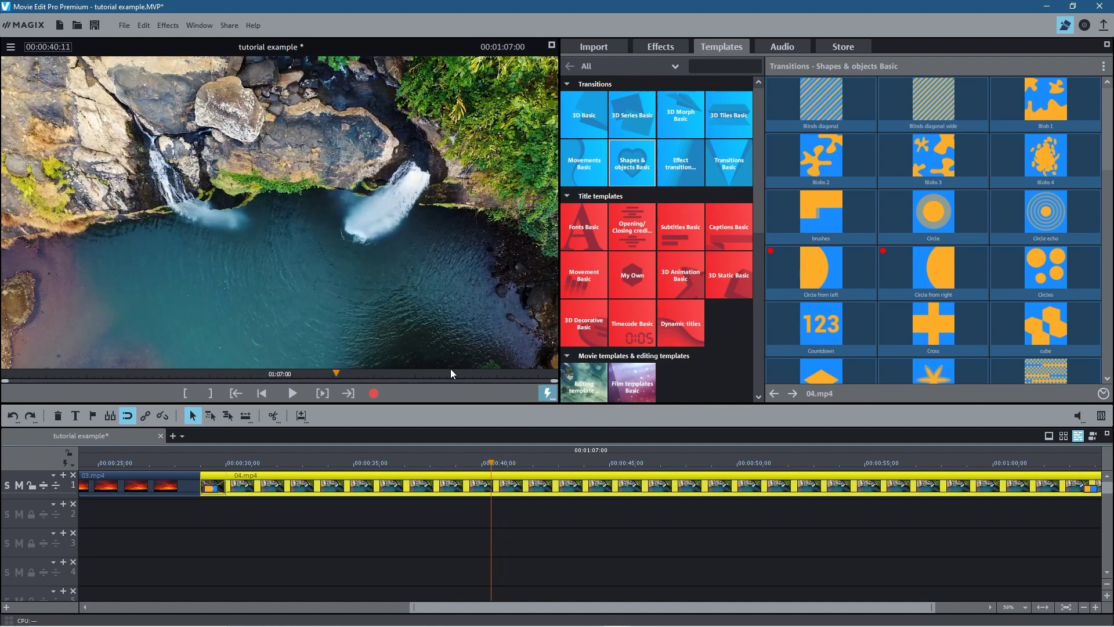
pyautogui.scroll(-2, 450, 370)
pyautogui.scroll(-2, 450, 371)
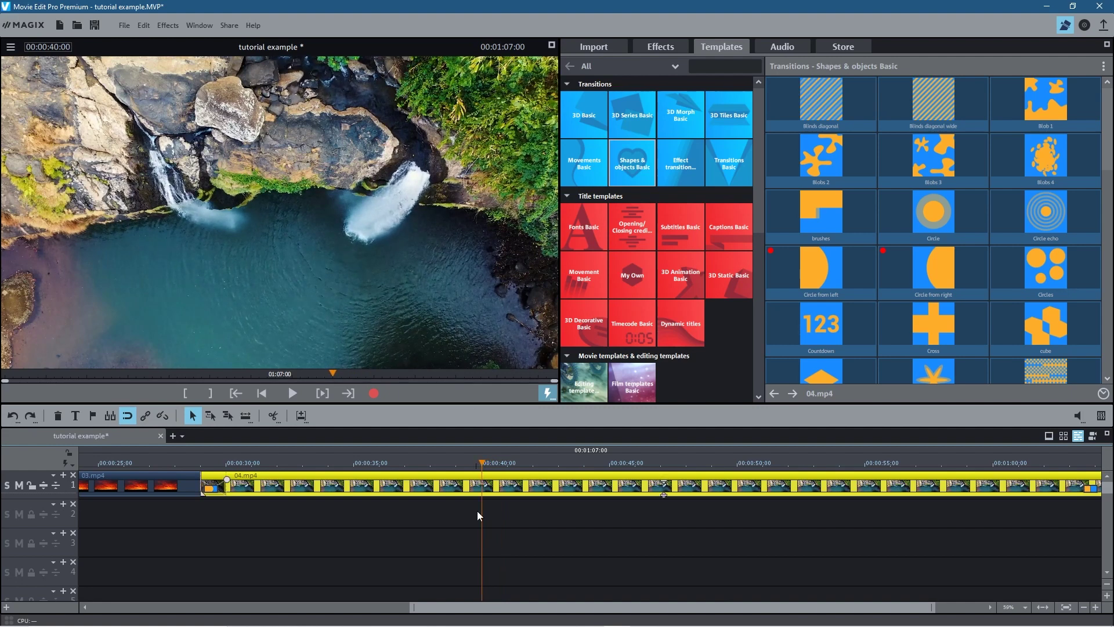
pyautogui.click(271, 416)
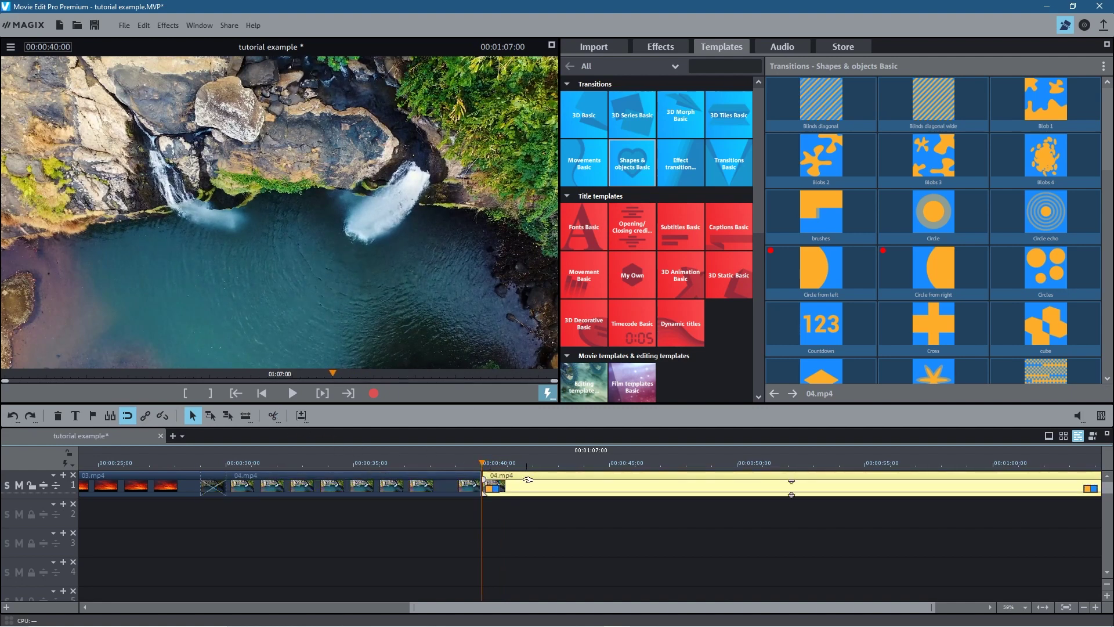
pyautogui.press('Delete')
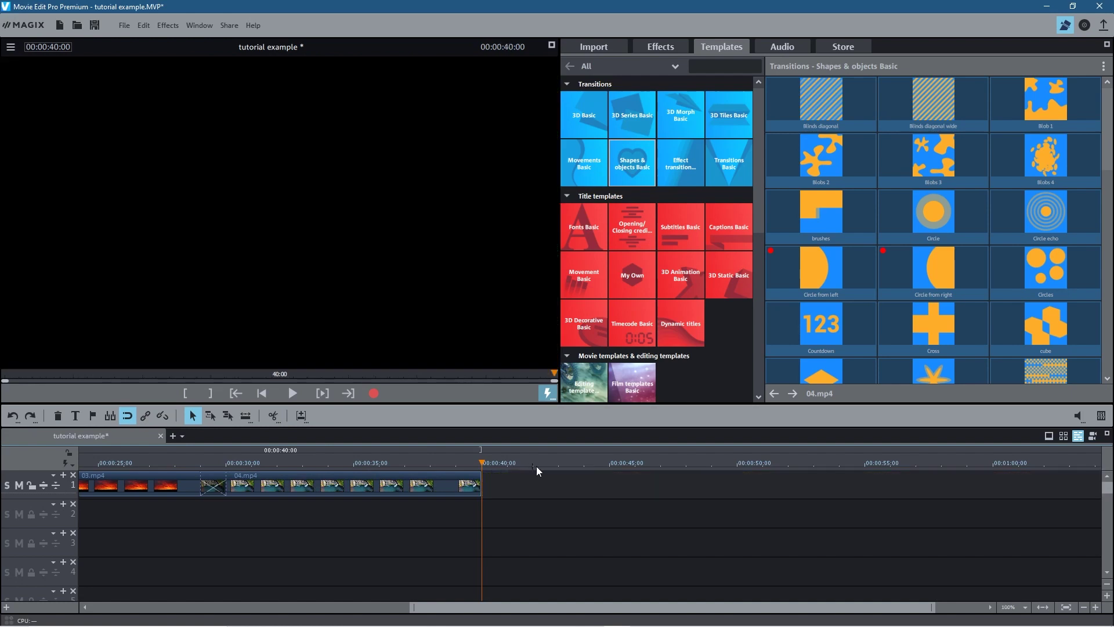
# Insert 05.mp4 after 04.mp4 on track 1 and shift it to start at 00:00:39:00, overlapping the end of 04.mp4
pyautogui.click(590, 46)
pyautogui.moveTo(931, 93); pyautogui.dragTo(531, 486)
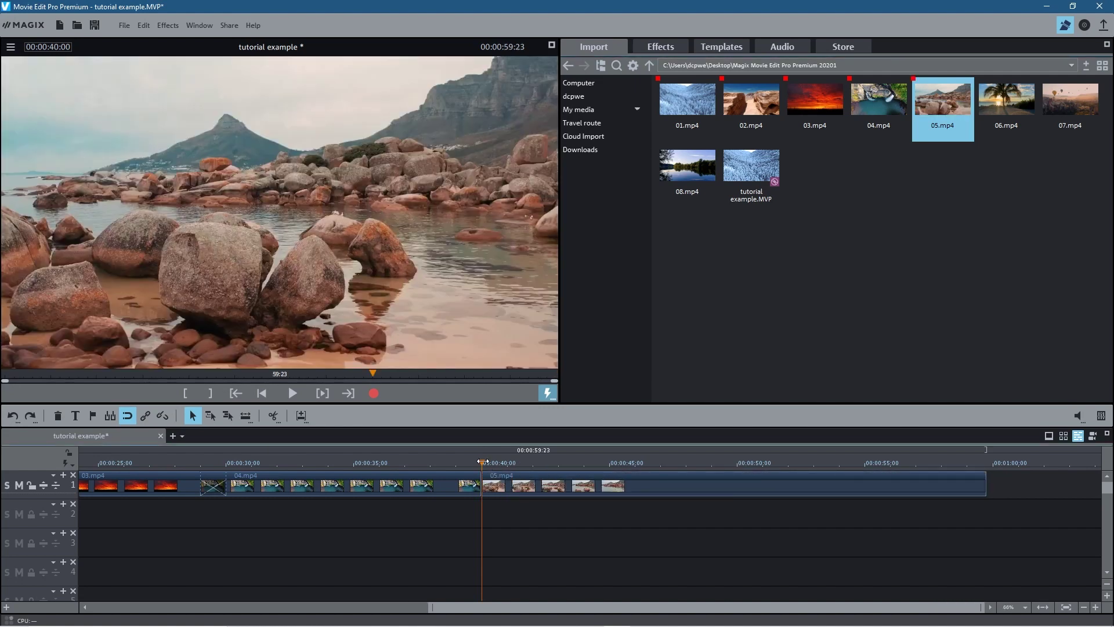
pyautogui.moveTo(482, 461); pyautogui.dragTo(456, 463)
pyautogui.moveTo(520, 476); pyautogui.dragTo(496, 476)
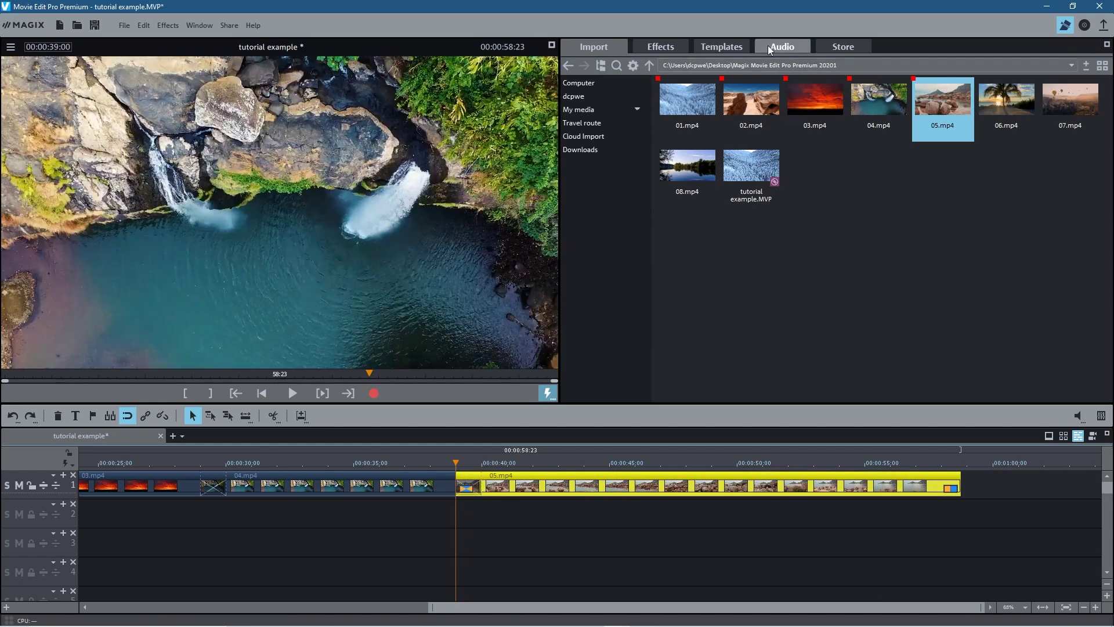
# Apply the Circle from right transition to the overlap between 04.mp4 and 05.mp4, stopping the preview playback
pyautogui.click(726, 50)
pyautogui.moveTo(888, 283); pyautogui.dragTo(468, 489)
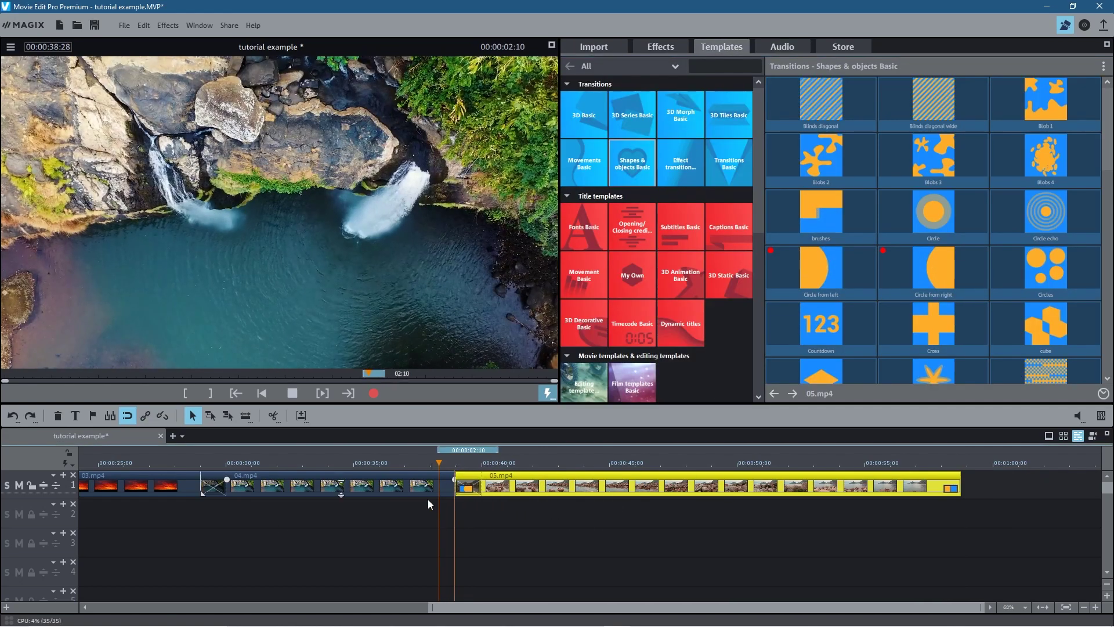
pyautogui.click(292, 393)
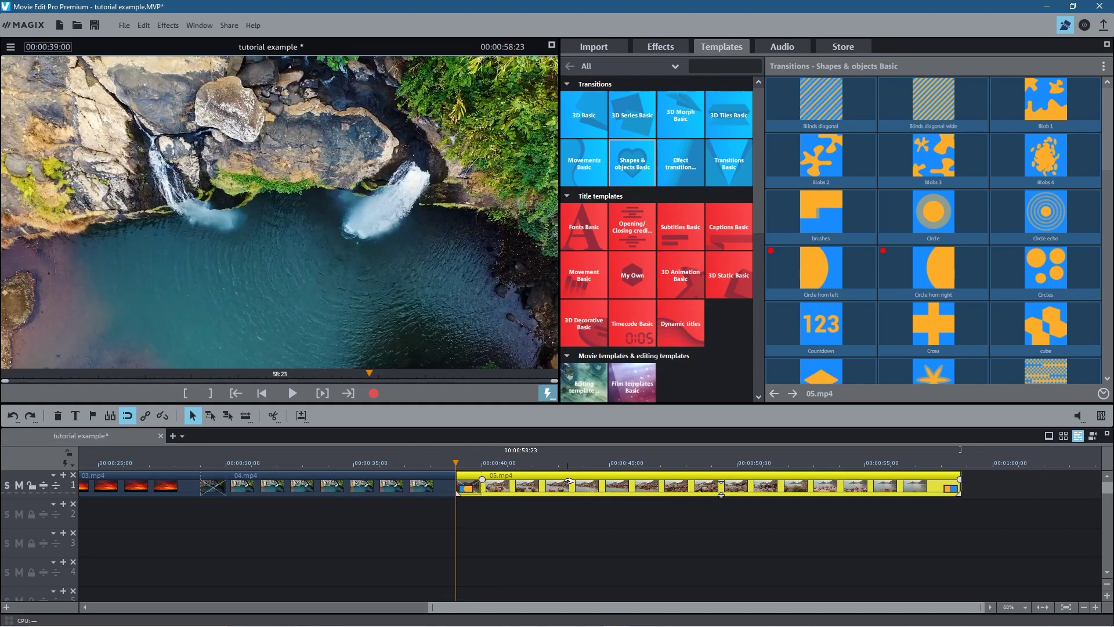
# Split 05.mp4 at 00:00:50:00 and delete the part after the cut
pyautogui.moveTo(455, 462); pyautogui.dragTo(738, 490)
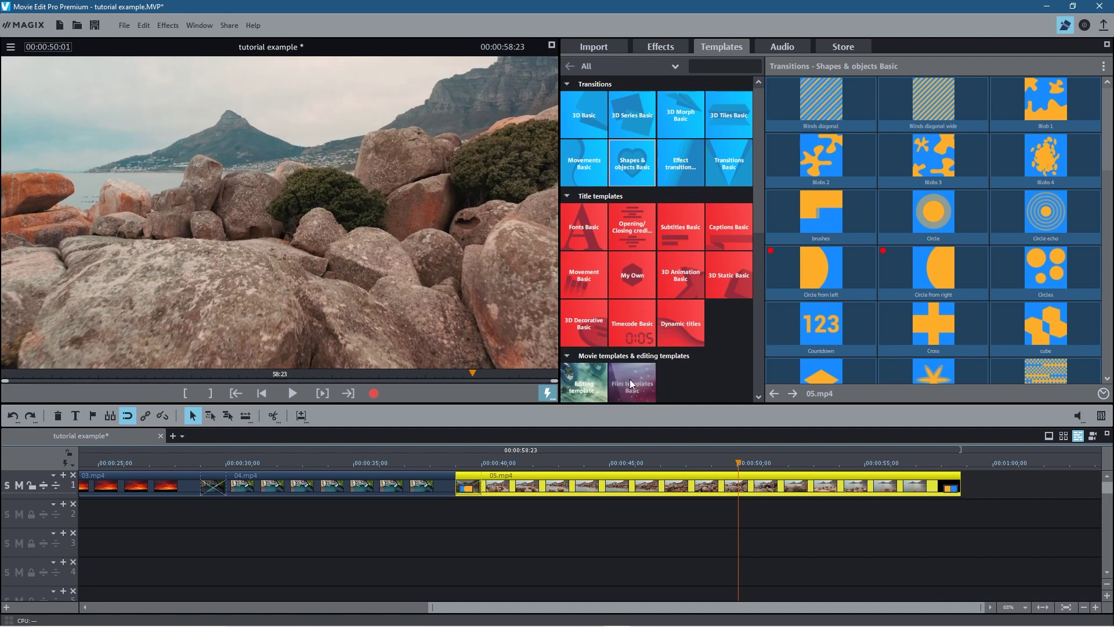
pyautogui.press('Left')
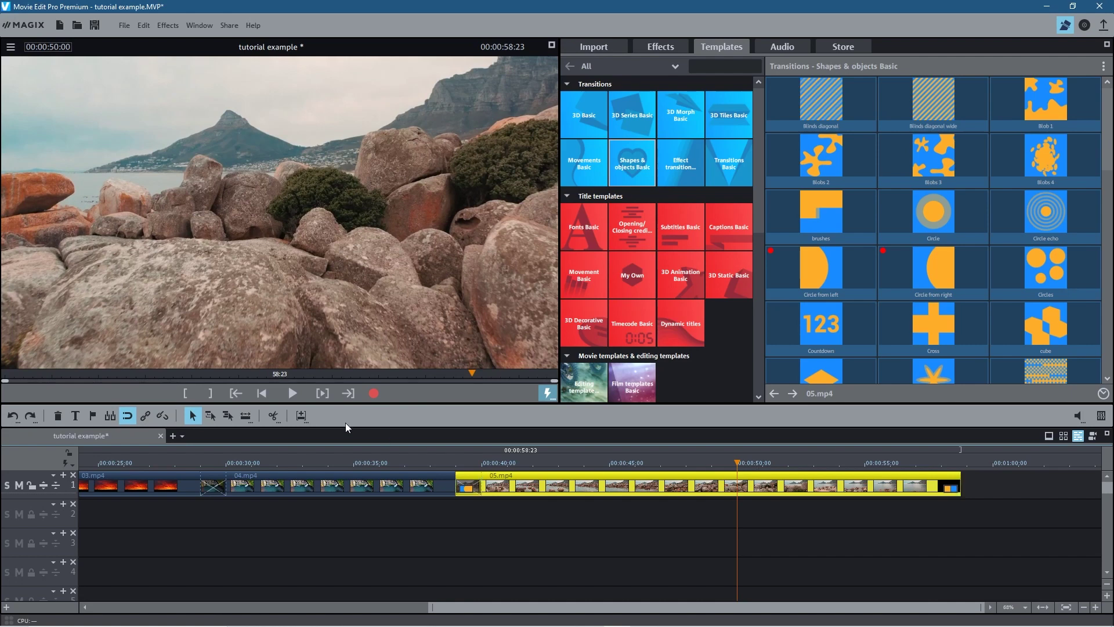
pyautogui.click(274, 415)
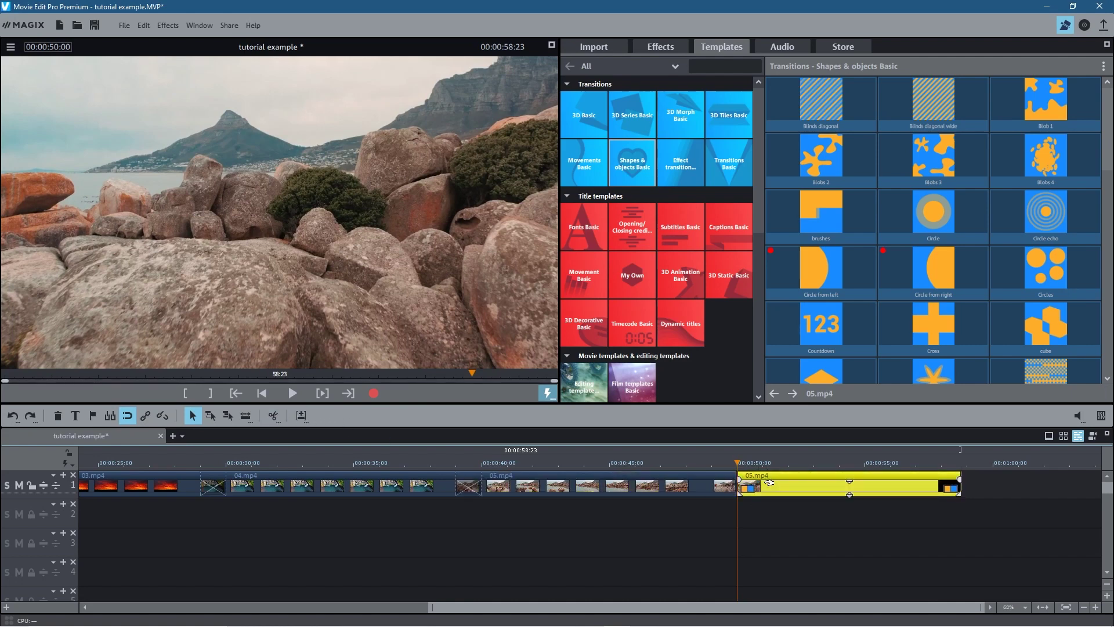
pyautogui.press('Delete')
# Insert 06.mp4 from the import folder directly after 05.mp4 on track 1, and cut off everything past 00:00:58:00
pyautogui.click(616, 49)
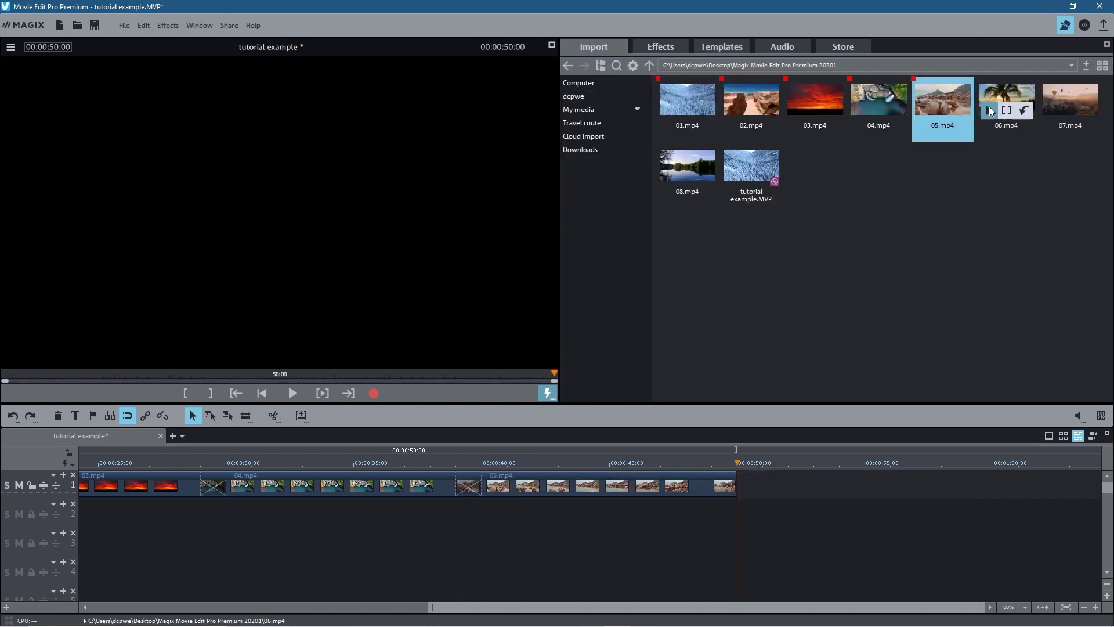
pyautogui.moveTo(988, 96); pyautogui.dragTo(957, 482)
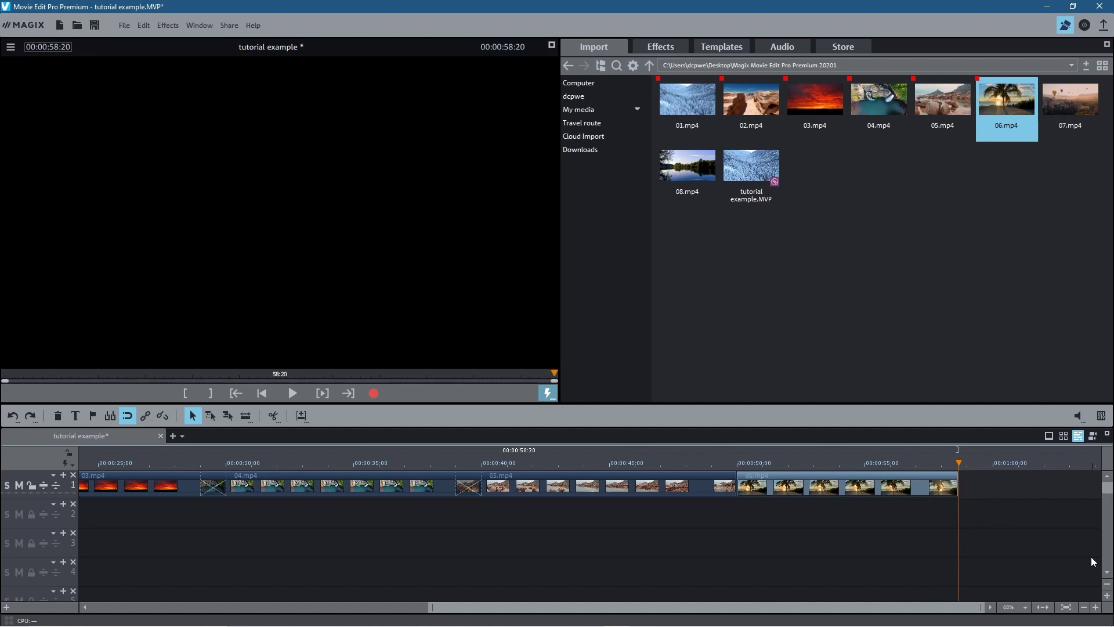
pyautogui.press('Left')
pyautogui.press('Left')
pyautogui.press('Left')
pyautogui.press('Left')
pyautogui.press('Left')
pyautogui.press('Left')
pyautogui.press('Left')
pyautogui.press('Left')
pyautogui.press('Left')
pyautogui.press('Left')
pyautogui.press('Left')
pyautogui.press('Left')
pyautogui.press('Left')
pyautogui.press('Left')
pyautogui.press('Left')
pyautogui.press('Left')
pyautogui.press('Left')
pyautogui.press('Left')
pyautogui.press('Left')
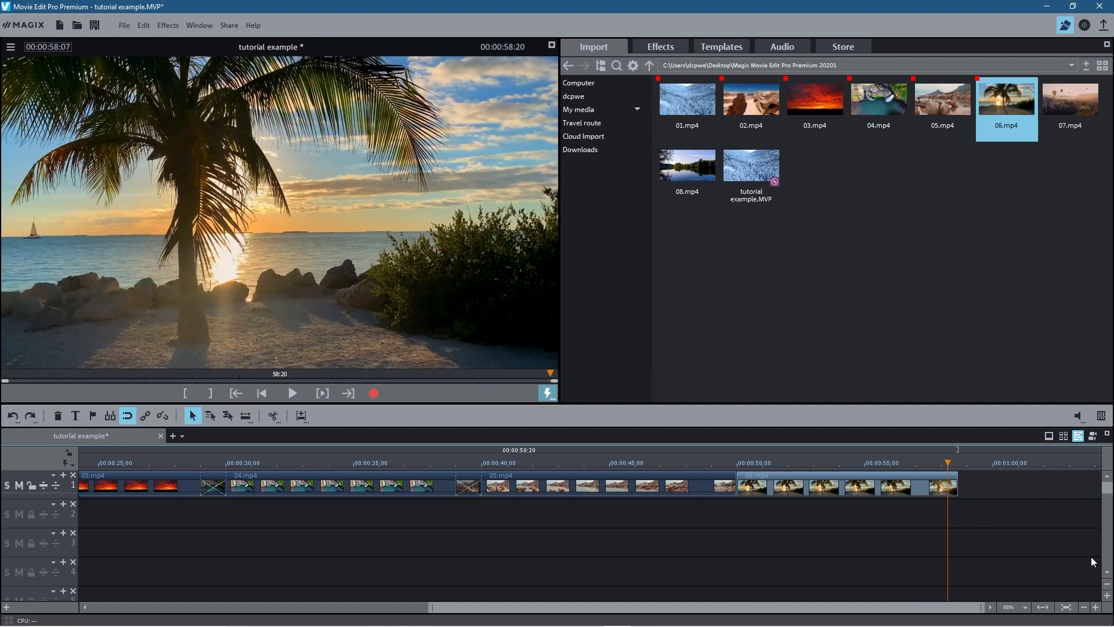
pyautogui.press('Left')
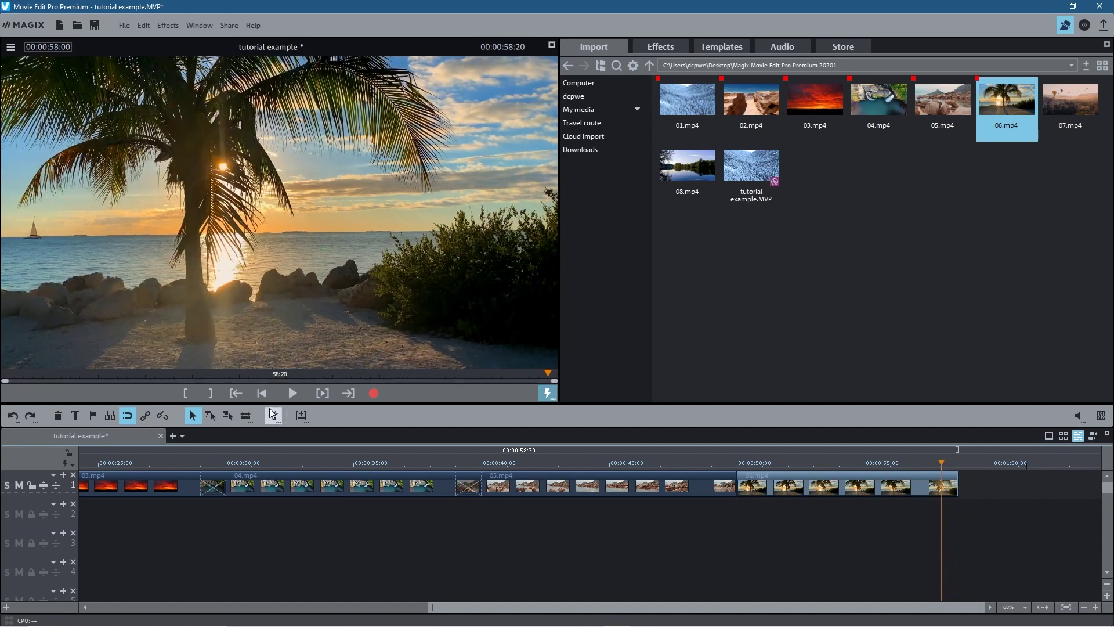
pyautogui.click(279, 418)
pyautogui.click(955, 483)
pyautogui.press('Delete')
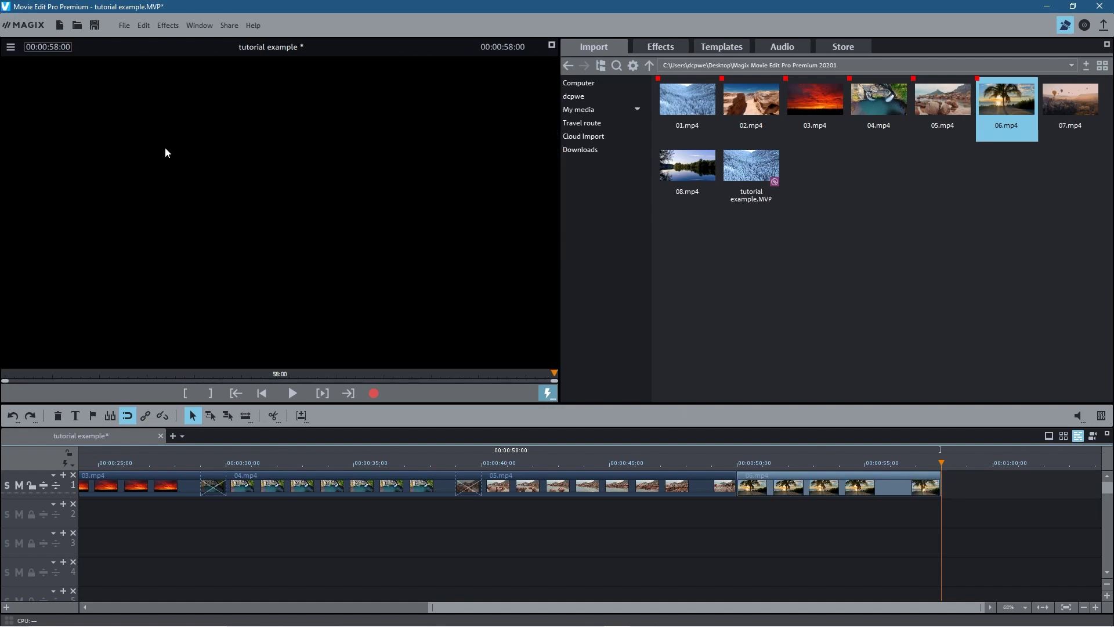
# Insert 07.mp4 on track 1 so it starts at 00:00:57:00, overlapping the end of 06.mp4
pyautogui.press('space')
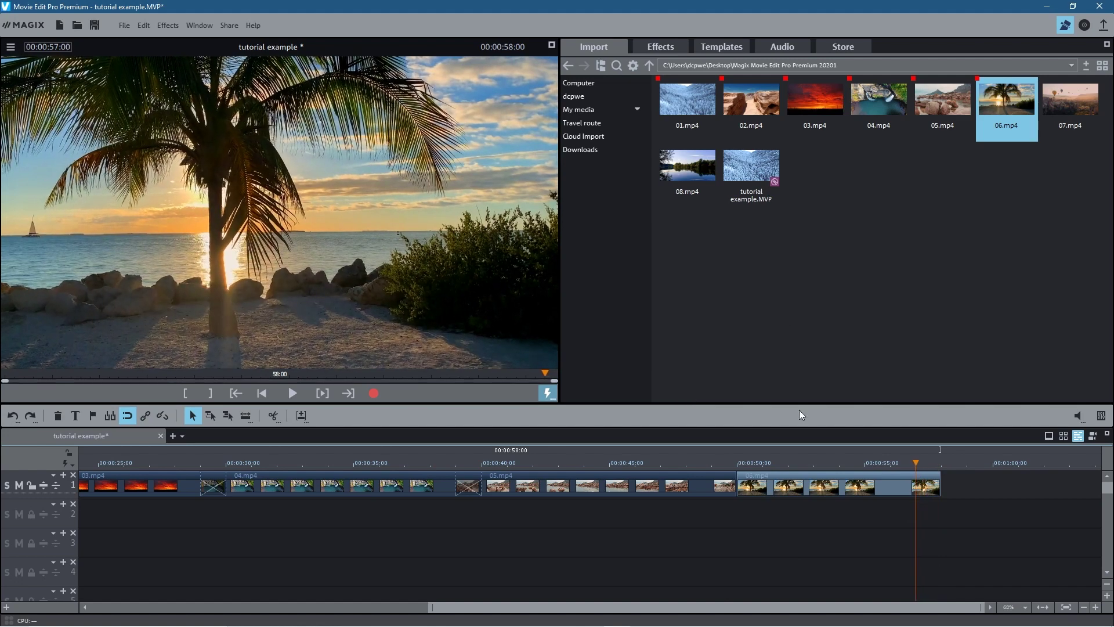
pyautogui.moveTo(1031, 110)
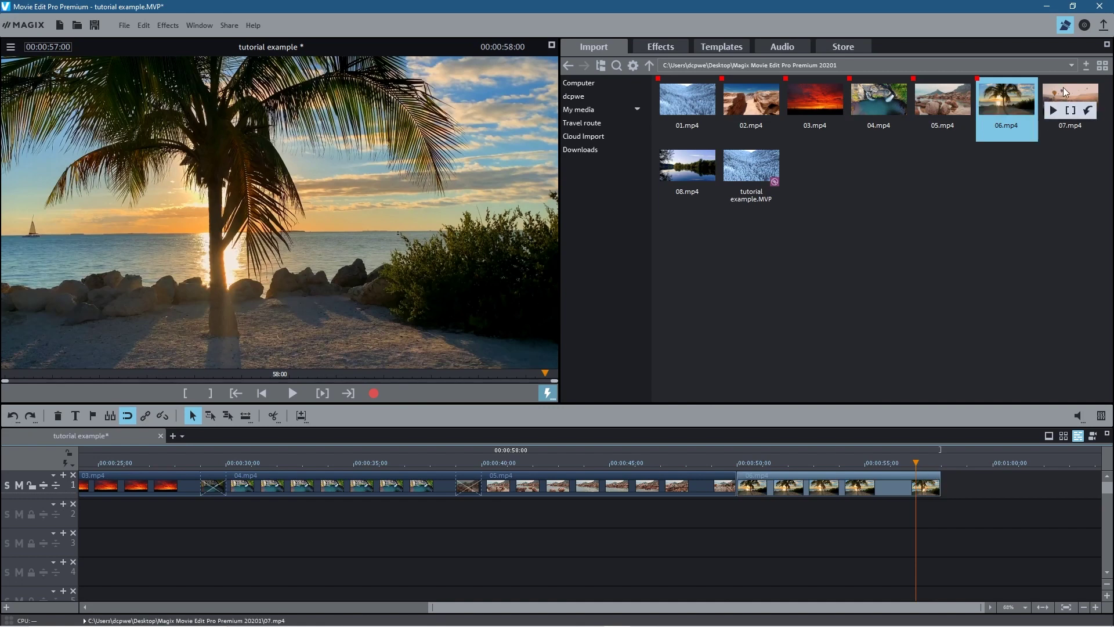
pyautogui.click(1058, 100)
pyautogui.moveTo(1021, 479); pyautogui.dragTo(955, 485)
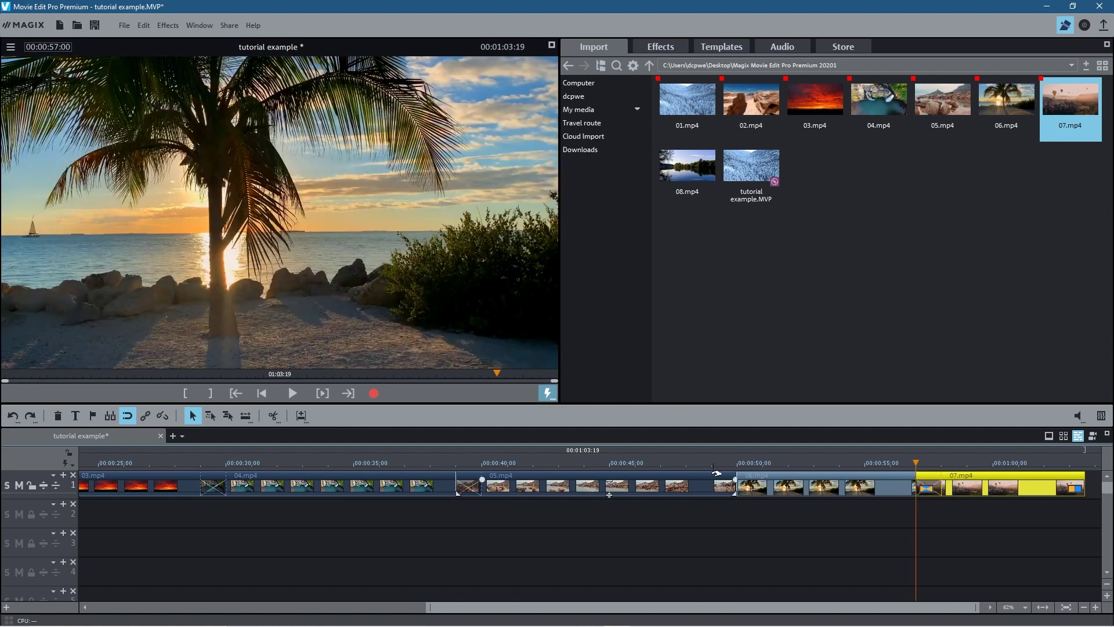
# Select 06.mp4 and 07.mp4 and shift them together so 06.mp4 starts at 00:00:49:00, overlapping the end of 05.mp4
pyautogui.moveTo(747, 470); pyautogui.dragTo(630, 463)
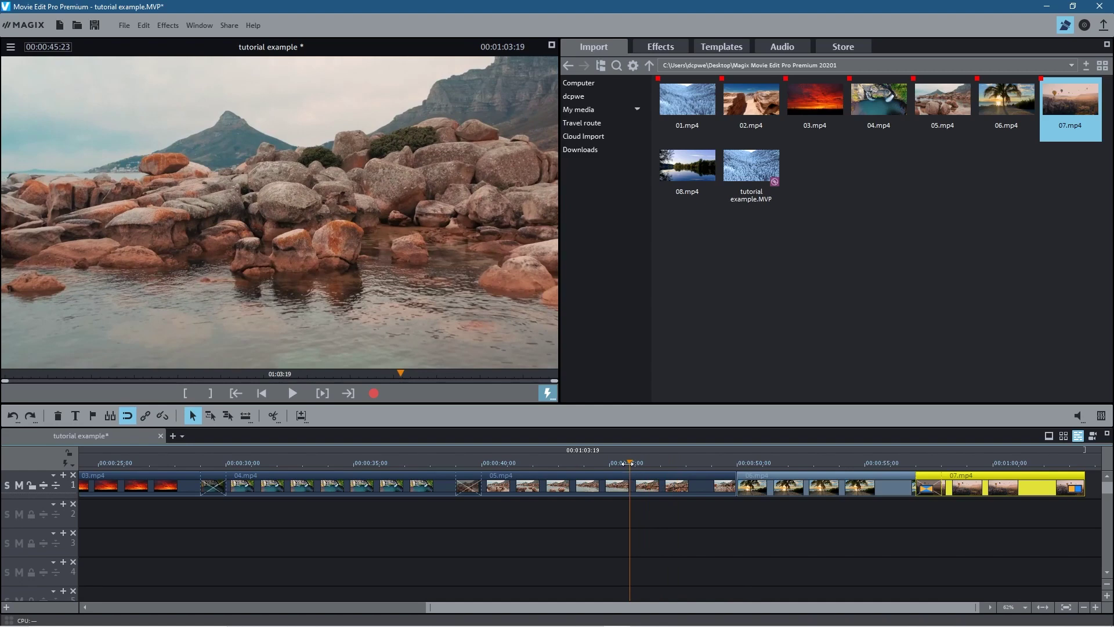
pyautogui.click(735, 463)
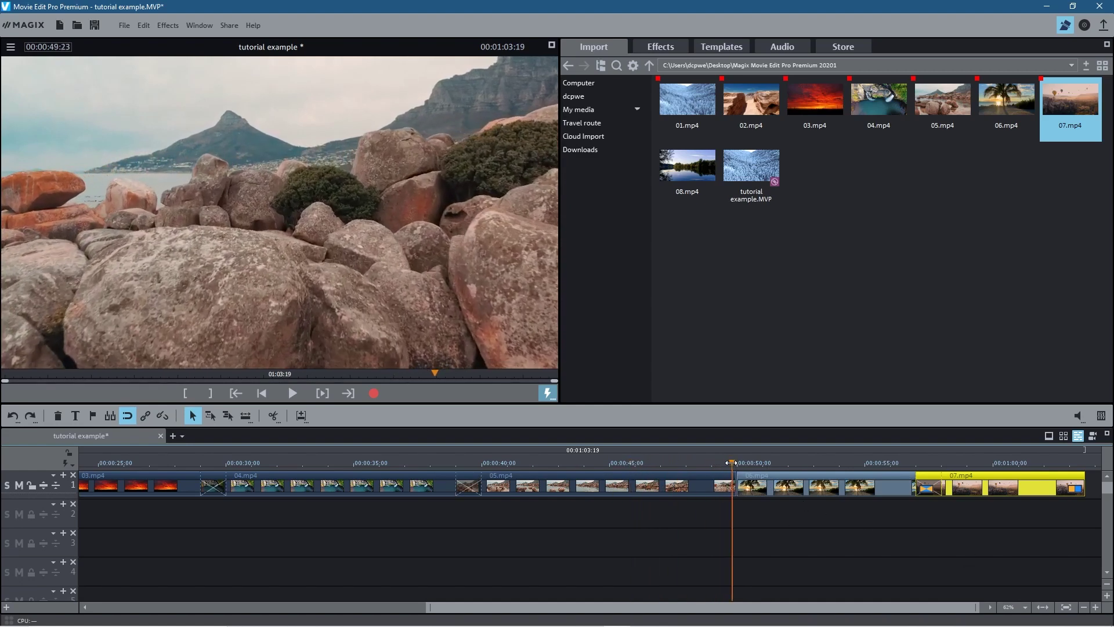
pyautogui.moveTo(736, 463); pyautogui.dragTo(722, 465)
pyautogui.moveTo(719, 464); pyautogui.dragTo(712, 465)
pyautogui.press('Left')
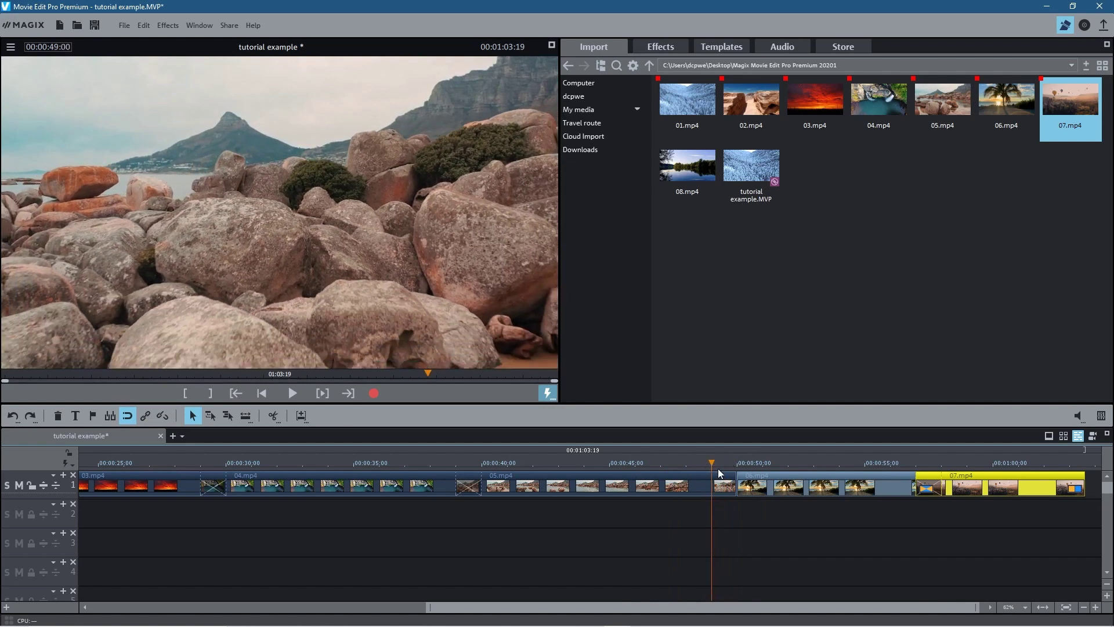
pyautogui.click(890, 567)
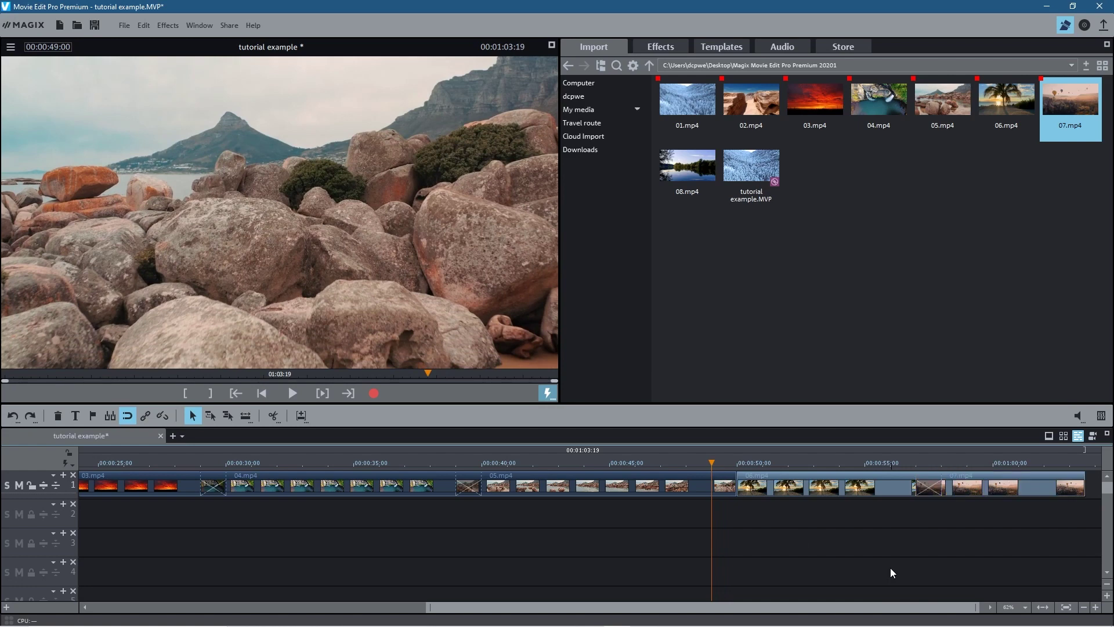
pyautogui.moveTo(1008, 558); pyautogui.dragTo(851, 481)
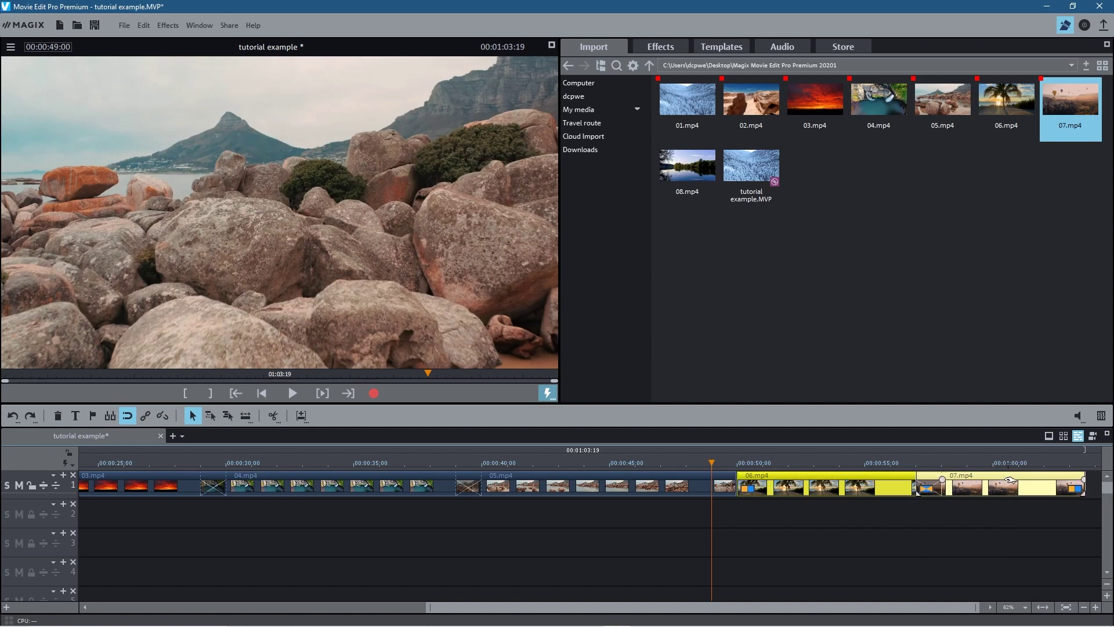
pyautogui.moveTo(766, 479); pyautogui.dragTo(733, 488)
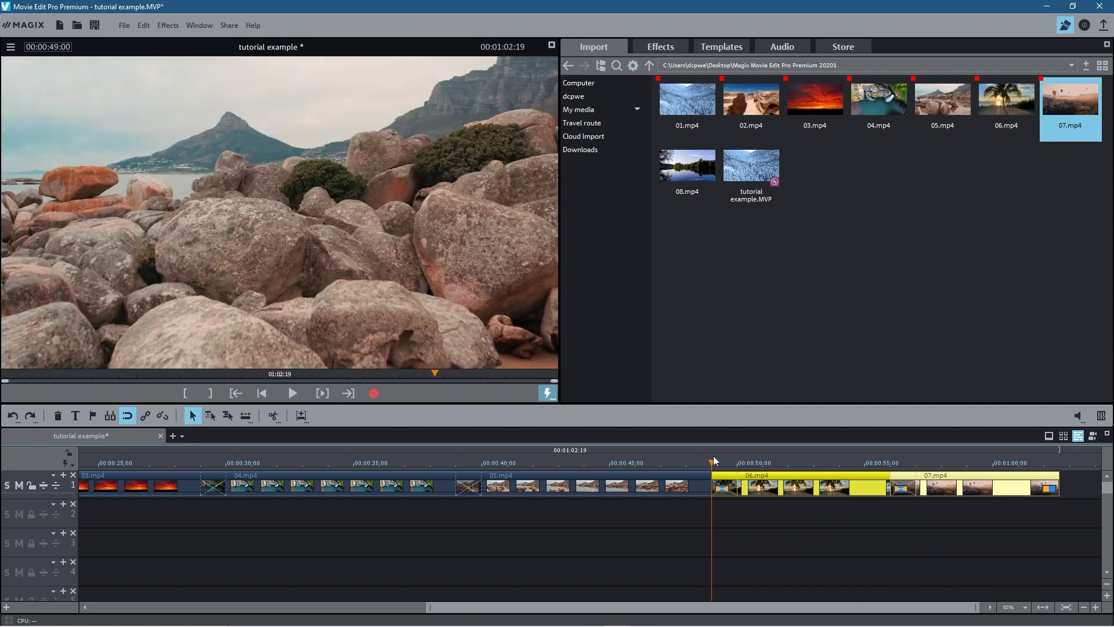
# Apply the Circle from left transition to the overlap between 05.mp4 and 06.mp4
pyautogui.moveTo(440, 461); pyautogui.dragTo(703, 463)
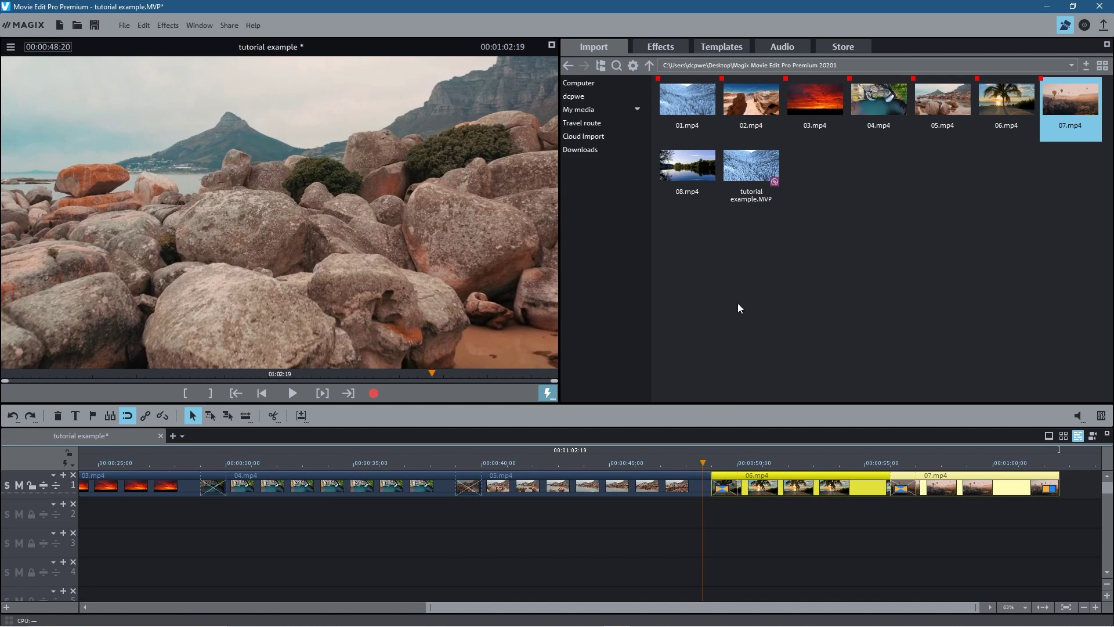
pyautogui.click(712, 47)
pyautogui.moveTo(764, 260); pyautogui.dragTo(723, 482)
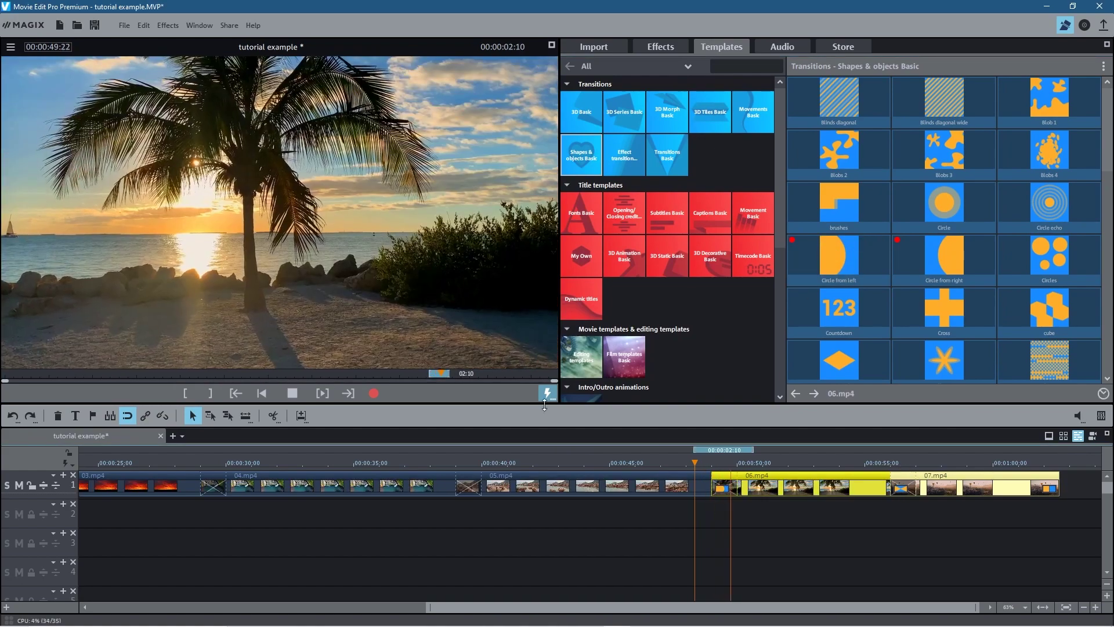
# Apply the Circle from right transition to the overlap between 06.mp4 and 07.mp4
pyautogui.moveTo(935, 254); pyautogui.dragTo(884, 486)
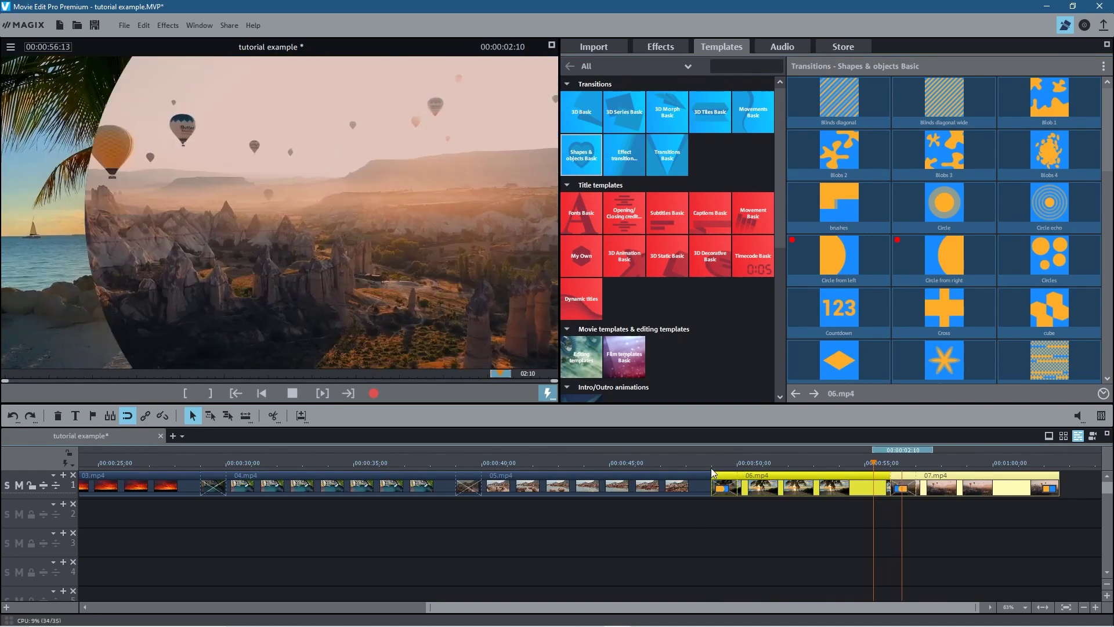
pyautogui.hscroll(10, 807, 558)
pyautogui.hscroll(-10, 777, 546)
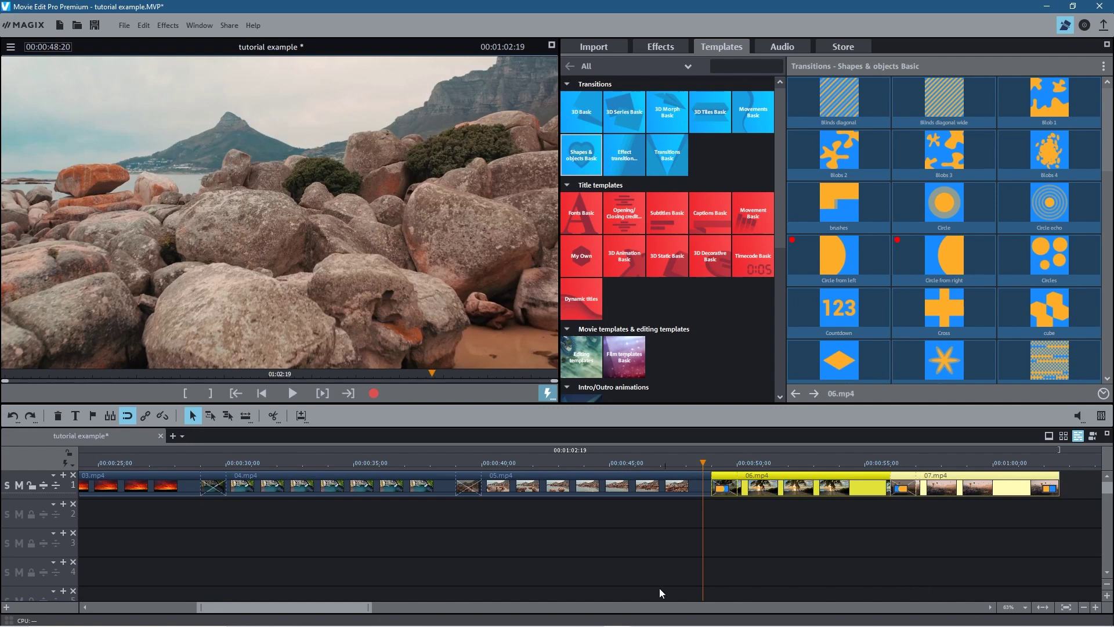
# Split 07.mp4 at 00:01:02:00 and delete the part after the cut
pyautogui.hscroll(3, 447, 603)
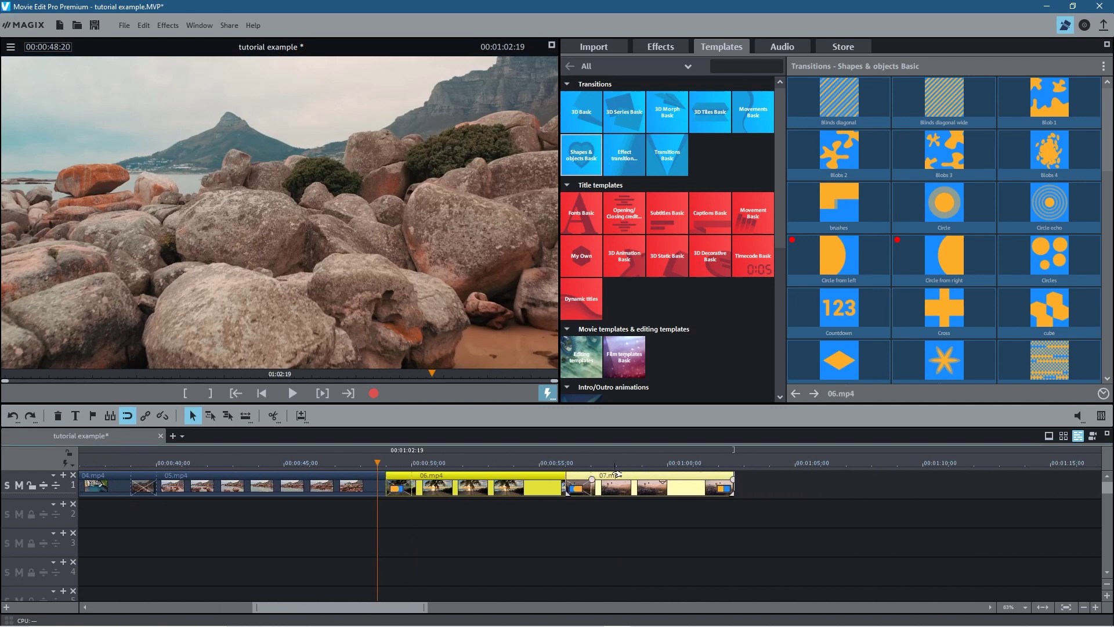
pyautogui.moveTo(627, 462); pyautogui.dragTo(725, 472)
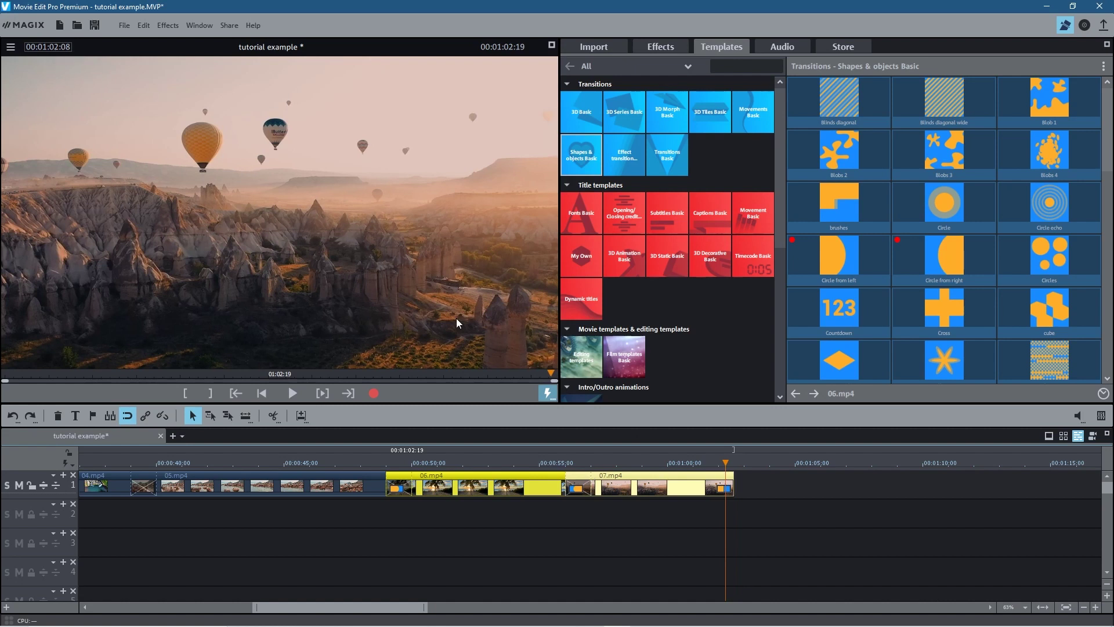
pyautogui.press('Left')
pyautogui.press('Left')
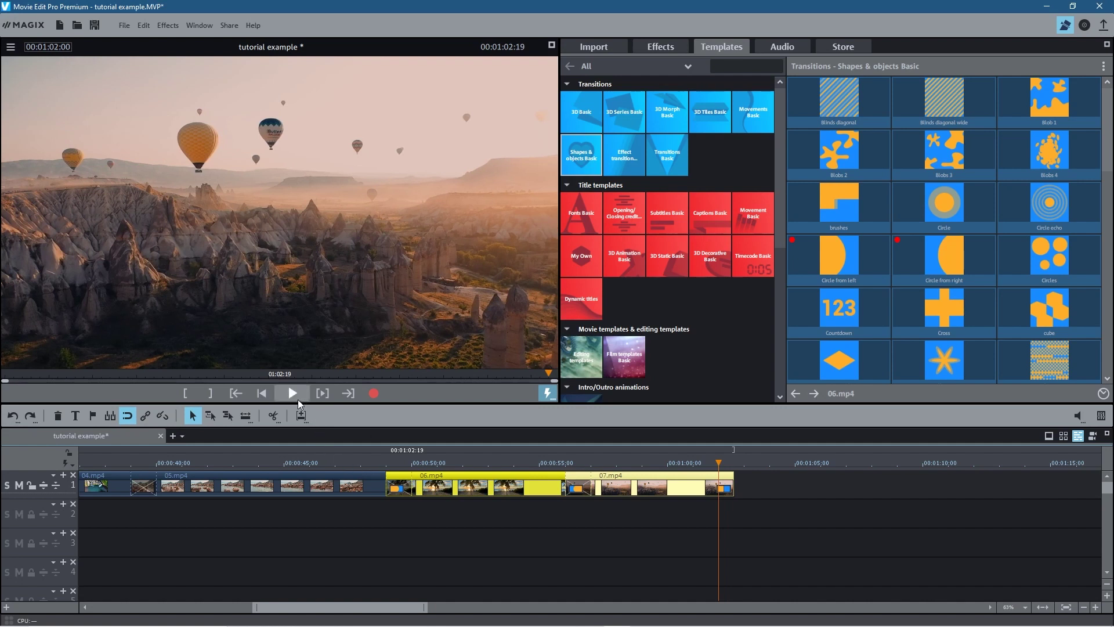
pyautogui.click(273, 416)
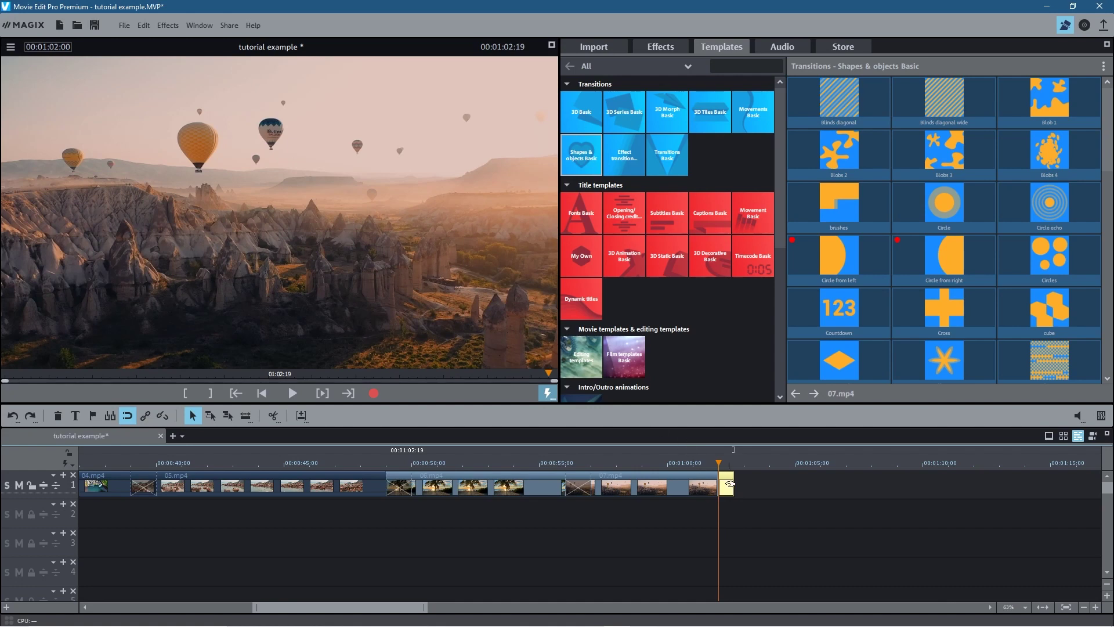
pyautogui.press('Delete')
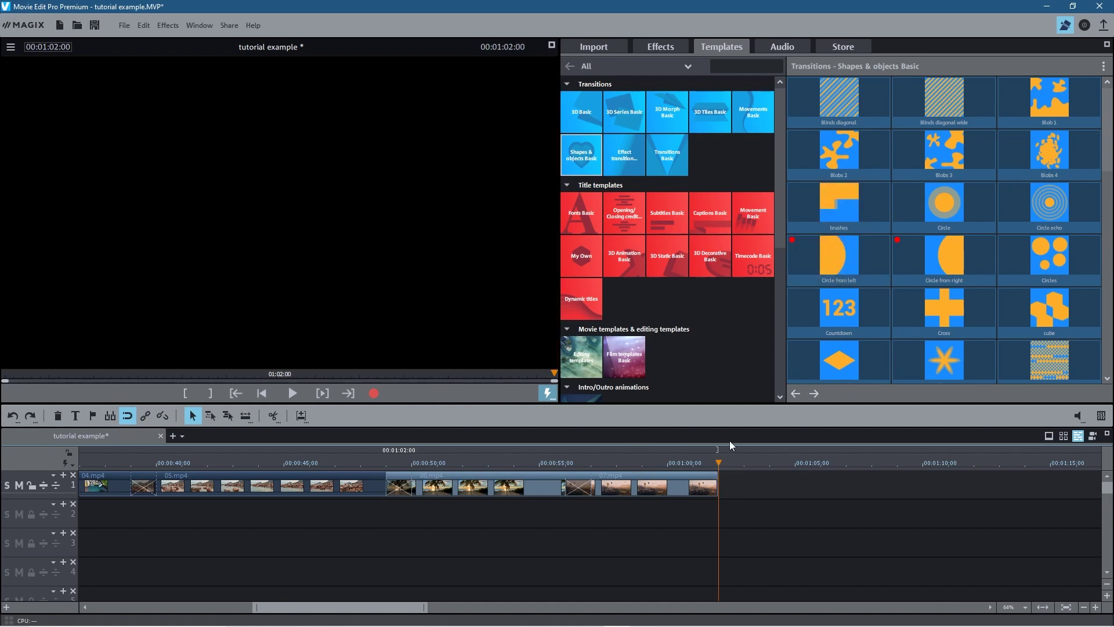
# Insert 08.mp4 directly after 07.mp4 on track 1, and shift it to start at 00:01:01:00, overlapping the end of 07.mp4
pyautogui.click(594, 46)
pyautogui.moveTo(687, 168); pyautogui.dragTo(768, 498)
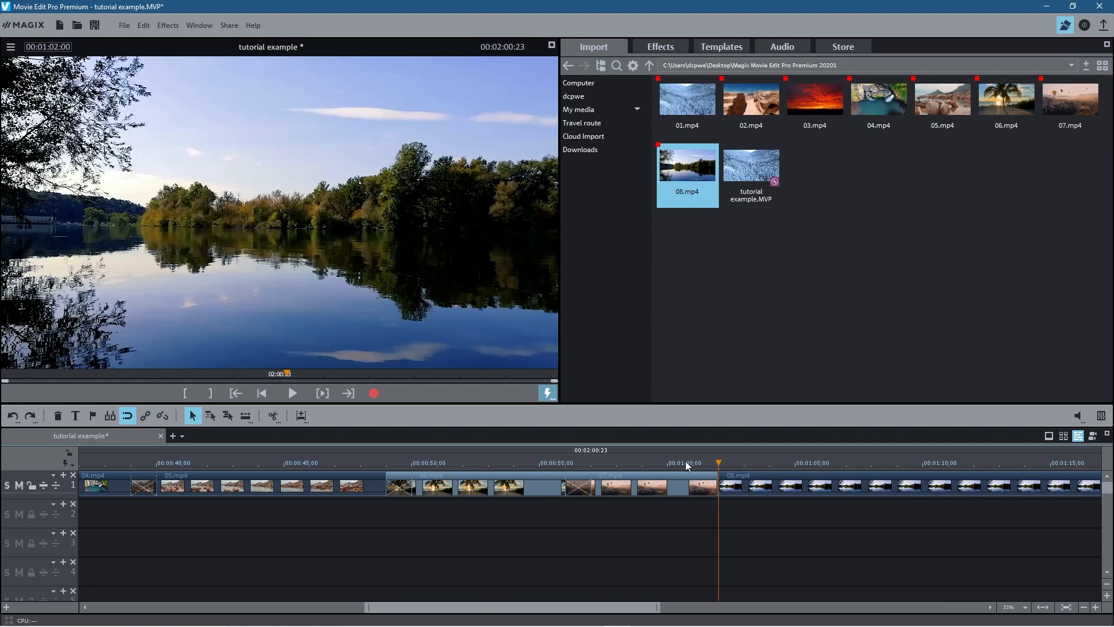
pyautogui.press('Left')
pyautogui.press('Left')
pyautogui.press('Left')
pyautogui.press('Left')
pyautogui.press('Left')
pyautogui.press('Left')
pyautogui.press('Left')
pyautogui.press('Left')
pyautogui.press('Left')
pyautogui.press('Left')
pyautogui.press('Left')
pyautogui.press('Left')
pyautogui.press('Left')
pyautogui.press('Left')
pyautogui.press('Left')
pyautogui.press('Left')
pyautogui.press('Left')
pyautogui.press('Left')
pyautogui.press('Left')
pyautogui.press('Left')
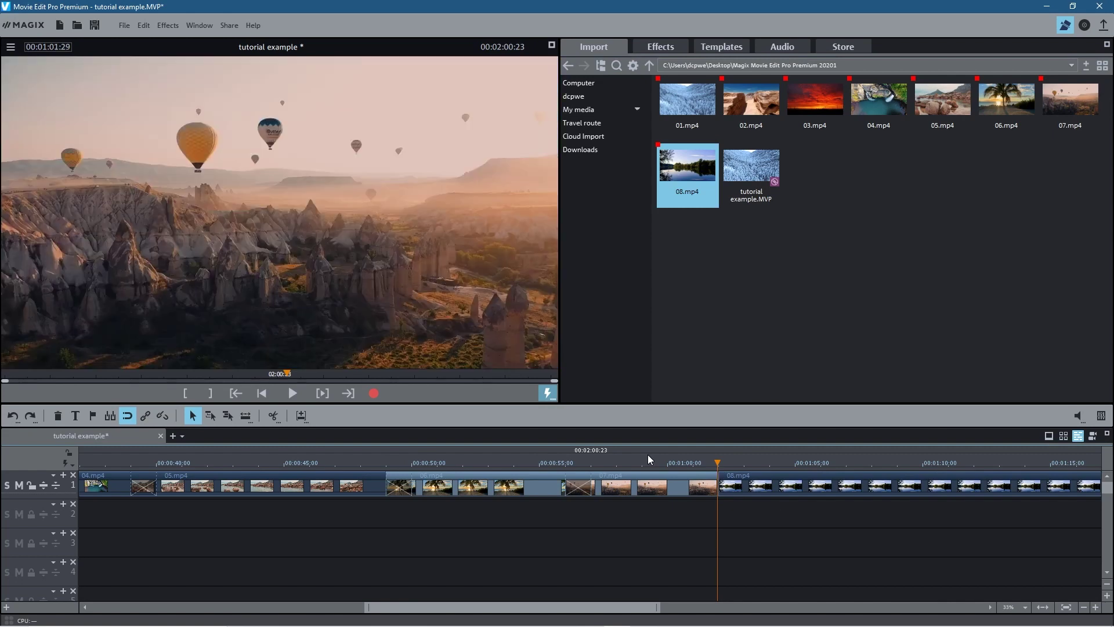
pyautogui.press('Left')
pyautogui.press('Left')
pyautogui.press('Left')
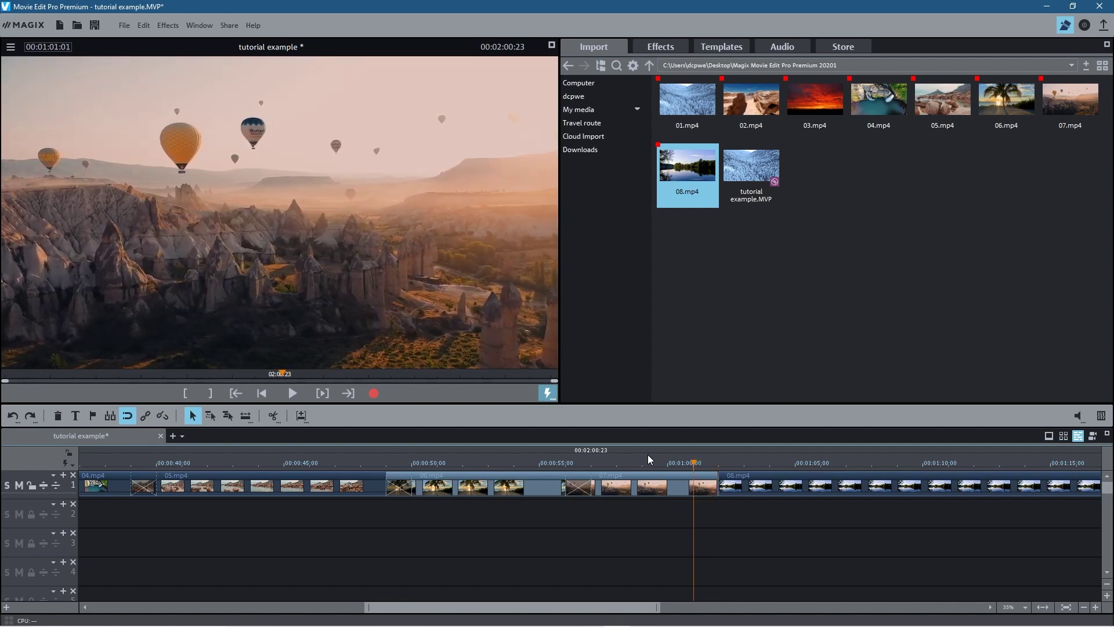
pyautogui.moveTo(747, 472); pyautogui.dragTo(719, 477)
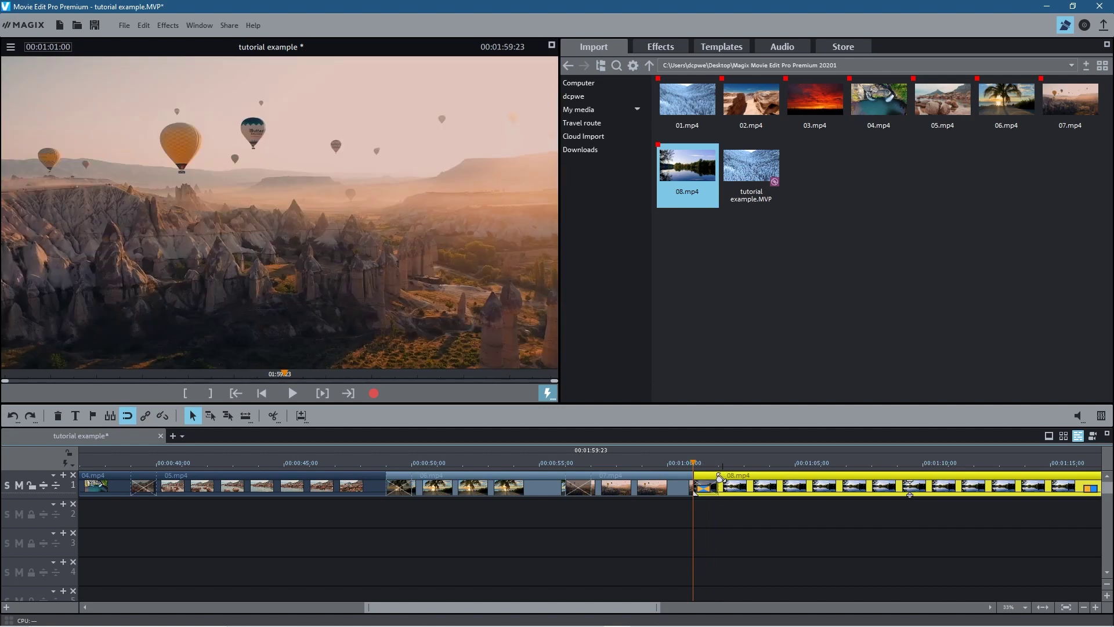
# Apply the Circle from left transition to the overlap between 07.mp4 and 08.mp4
pyautogui.moveTo(569, 464); pyautogui.dragTo(677, 478)
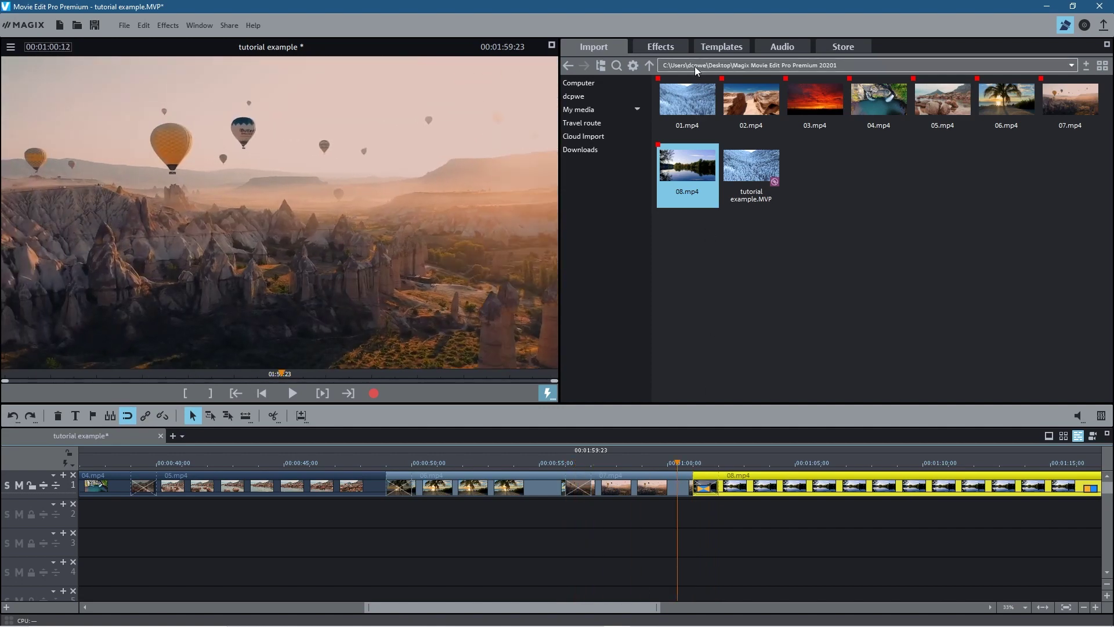
pyautogui.click(707, 45)
pyautogui.moveTo(796, 256); pyautogui.dragTo(704, 492)
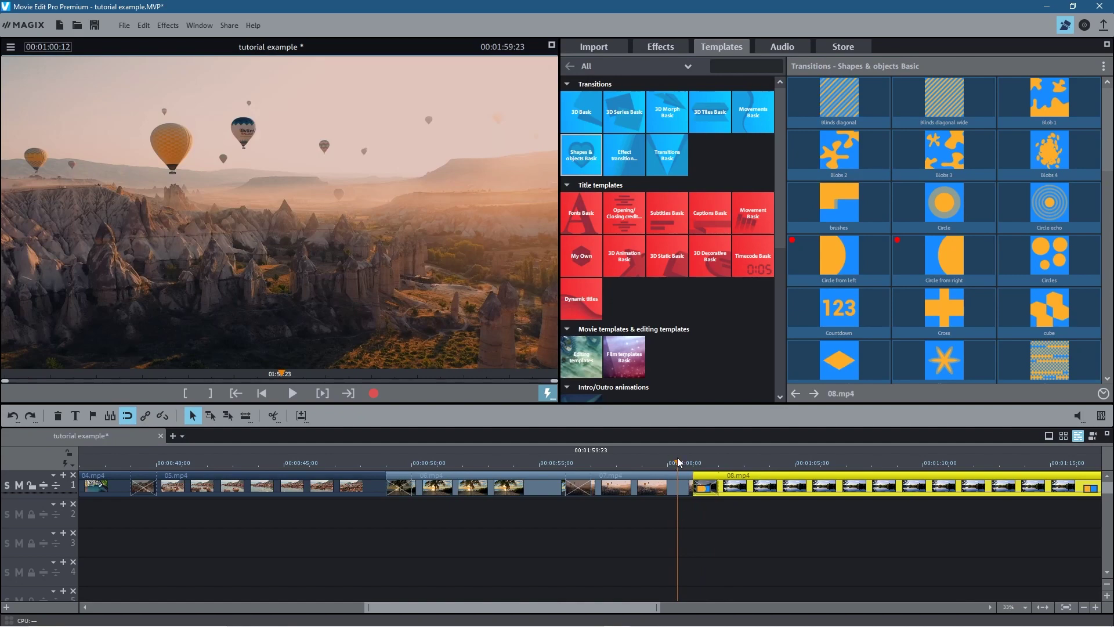
# Save the project and cut off everything in 08.mp4 past 00:01:12:00
pyautogui.moveTo(677, 459); pyautogui.dragTo(718, 481)
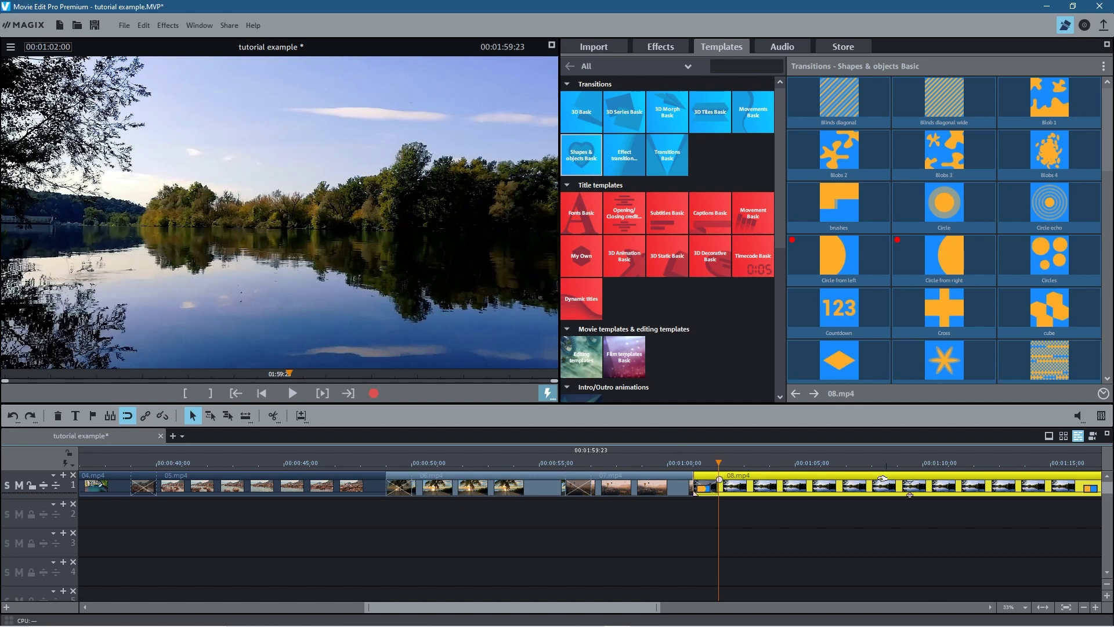
pyautogui.moveTo(545, 607); pyautogui.dragTo(641, 619)
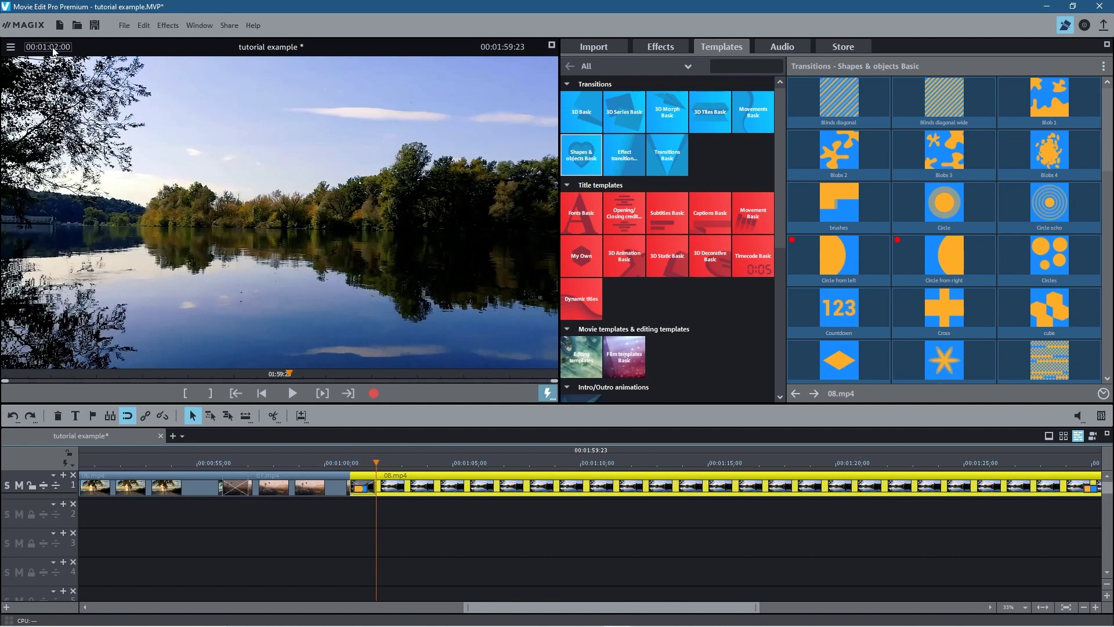
pyautogui.moveTo(372, 463); pyautogui.dragTo(638, 462)
pyautogui.click(94, 25)
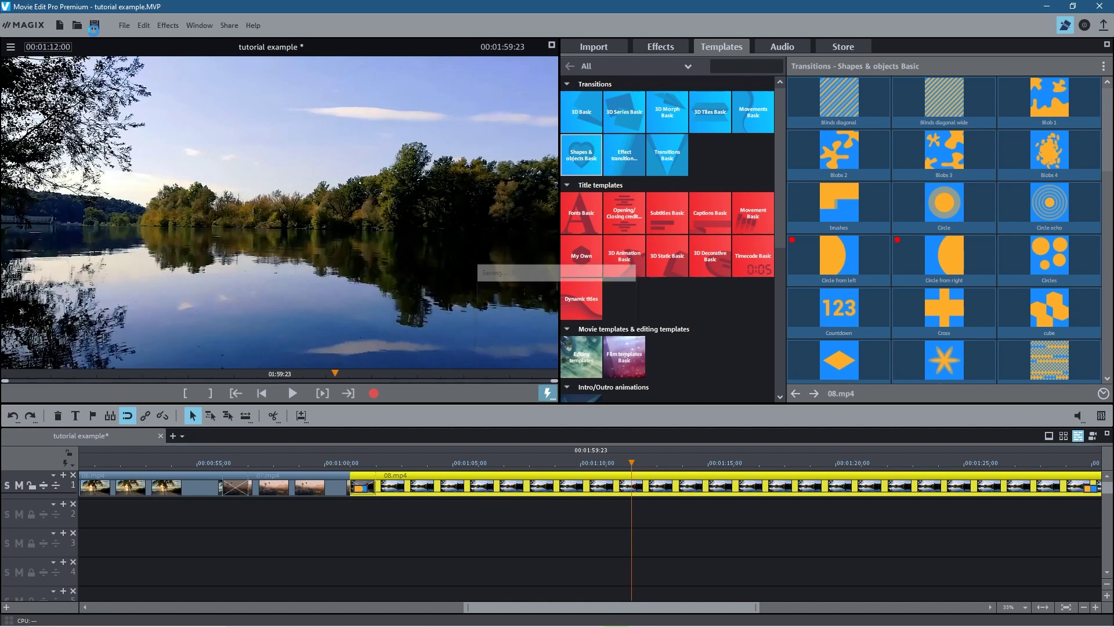
pyautogui.click(273, 415)
pyautogui.press('Delete')
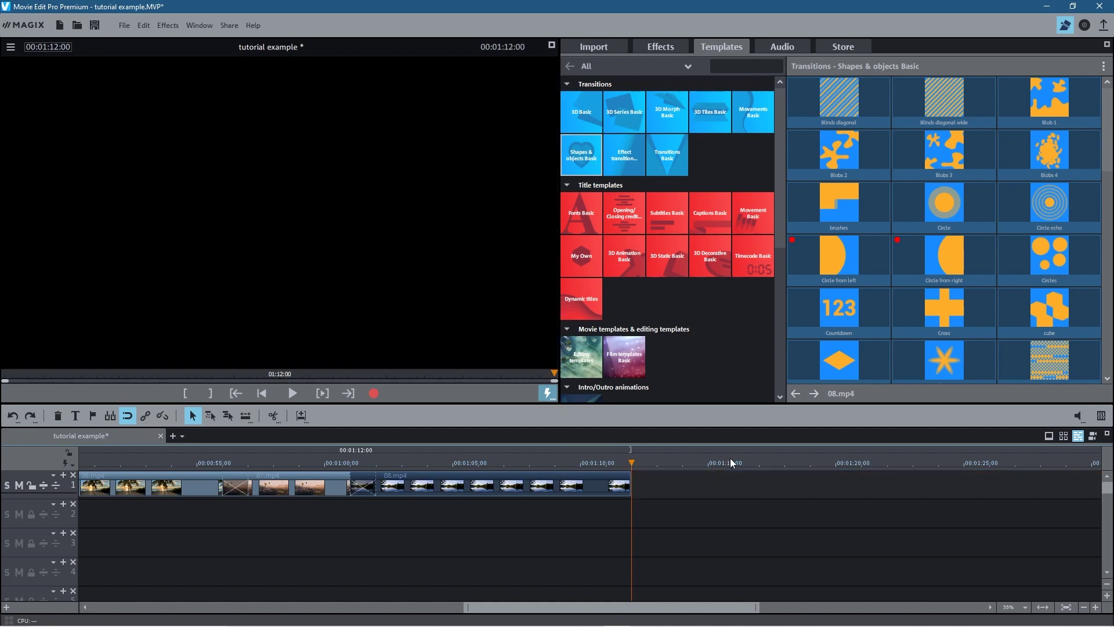
# Add a fade-out to the end of 08.mp4 that starts at 00:01:11:00
pyautogui.click(595, 46)
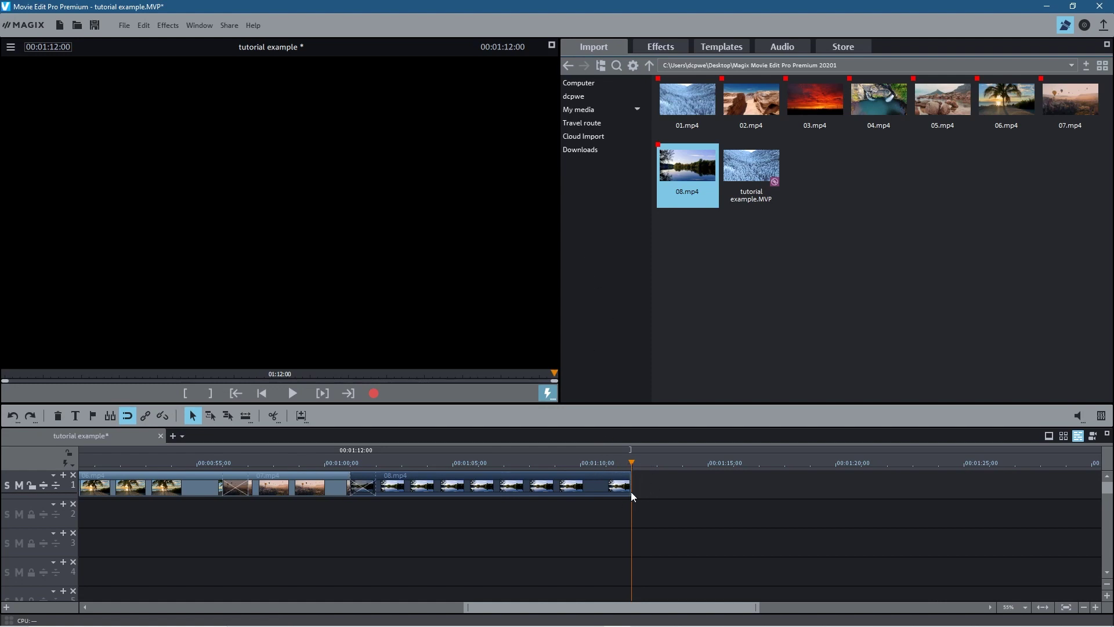
pyautogui.moveTo(627, 479)
pyautogui.moveTo(637, 607)
pyautogui.mouseDown()
pyautogui.moveTo(659, 607)
pyautogui.moveTo(639, 606)
pyautogui.mouseUp()
pyautogui.moveTo(627, 463)
pyautogui.mouseDown()
pyautogui.moveTo(589, 470)
pyautogui.moveTo(610, 473)
pyautogui.mouseUp()
pyautogui.press('Left')
pyautogui.press('Left')
pyautogui.press('Left')
pyautogui.press('Left')
pyautogui.press('Left')
pyautogui.press('Left')
pyautogui.press('Left')
pyautogui.press('Left')
pyautogui.press('Left')
pyautogui.press('Left')
pyautogui.press('Left')
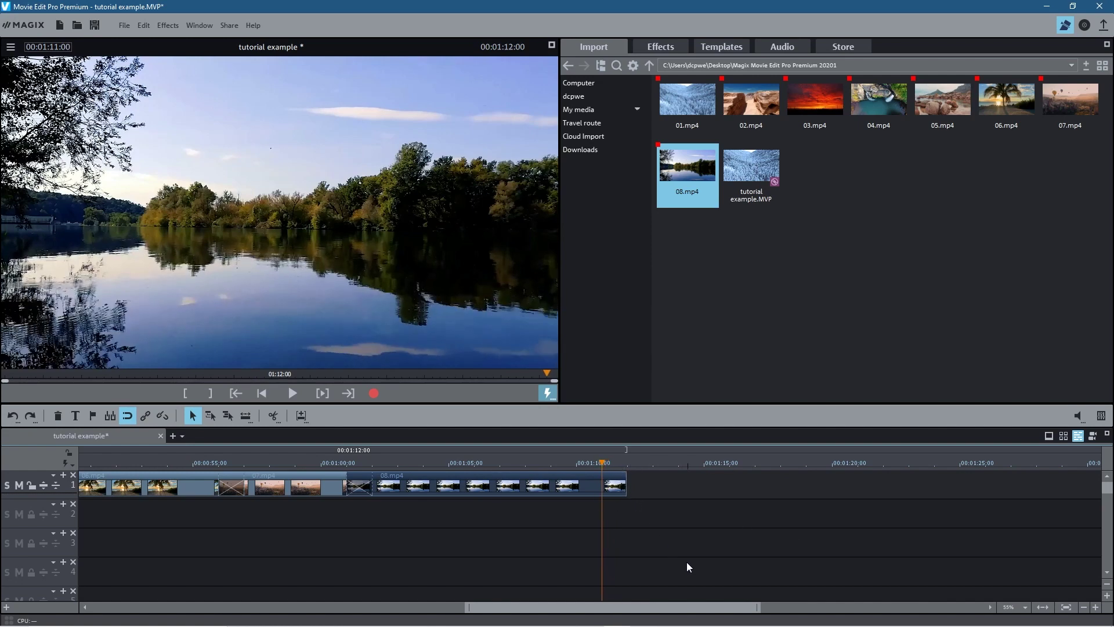
pyautogui.scroll(3, 687, 561)
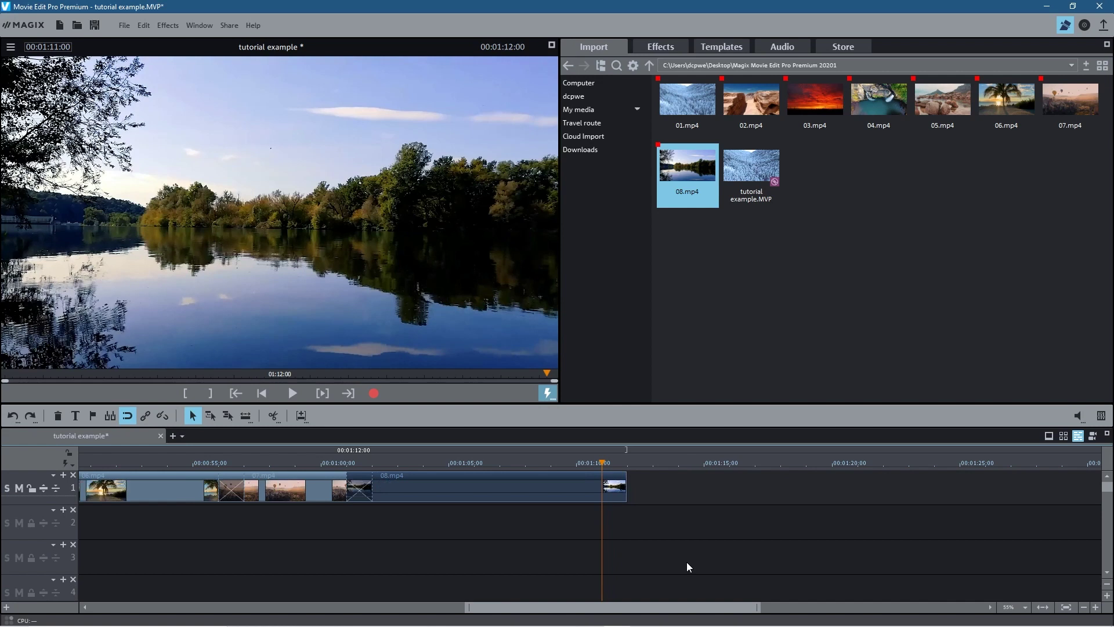
pyautogui.scroll(3, 687, 561)
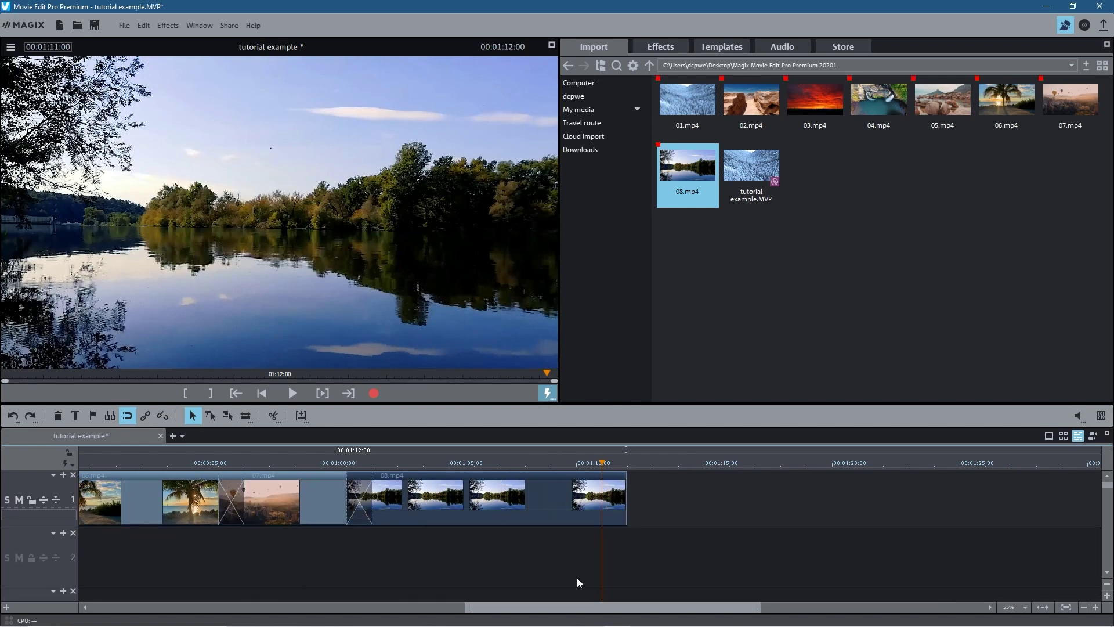
pyautogui.scroll(8, 577, 577)
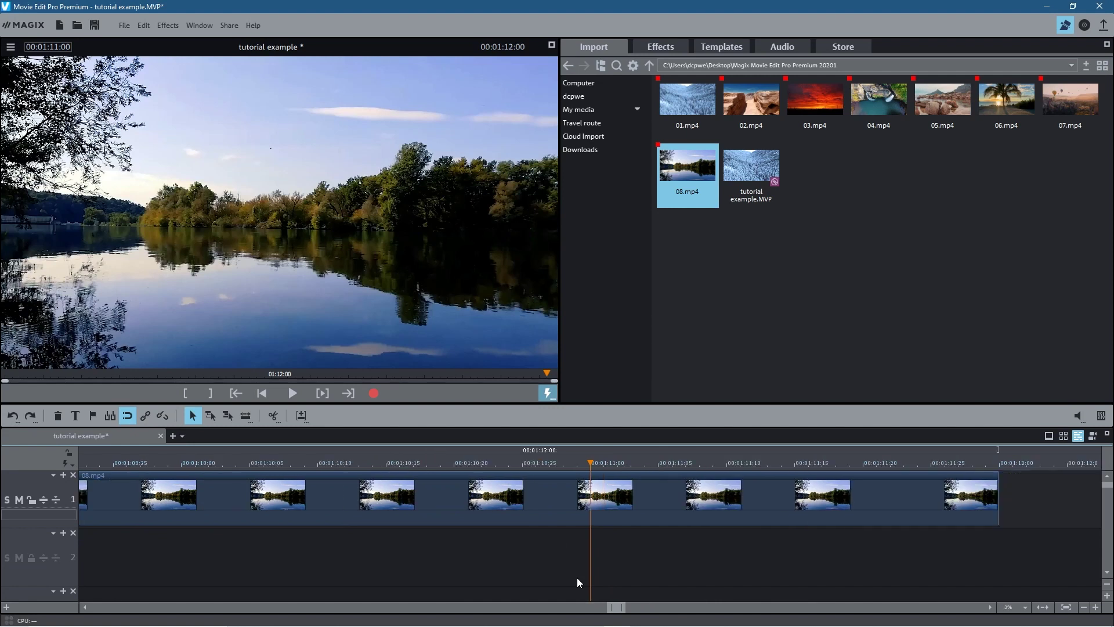
pyautogui.scroll(-3, 577, 576)
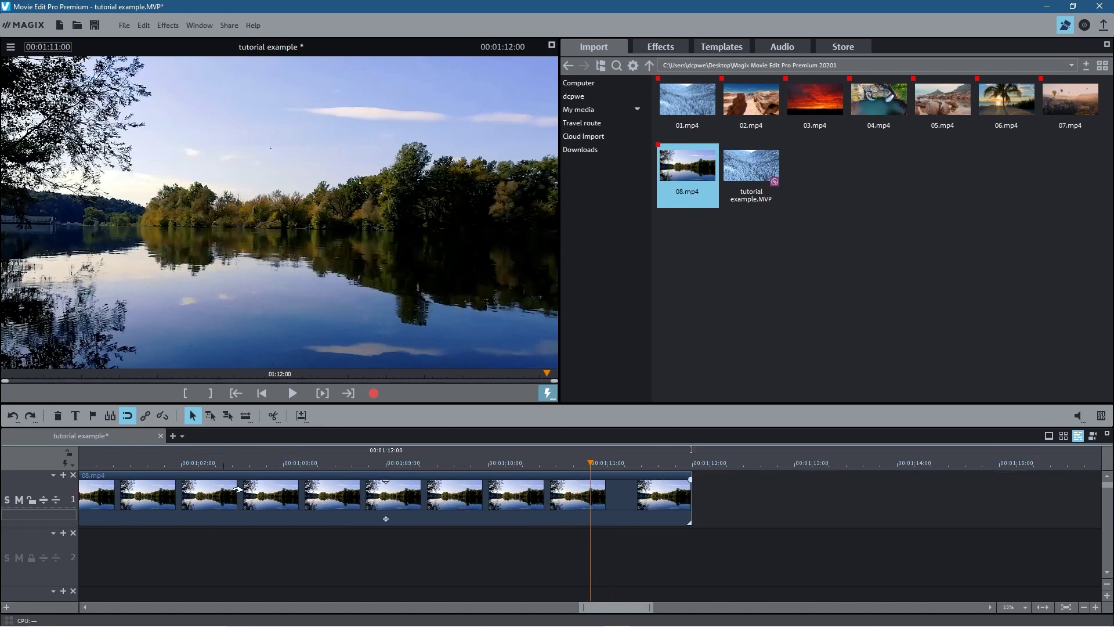
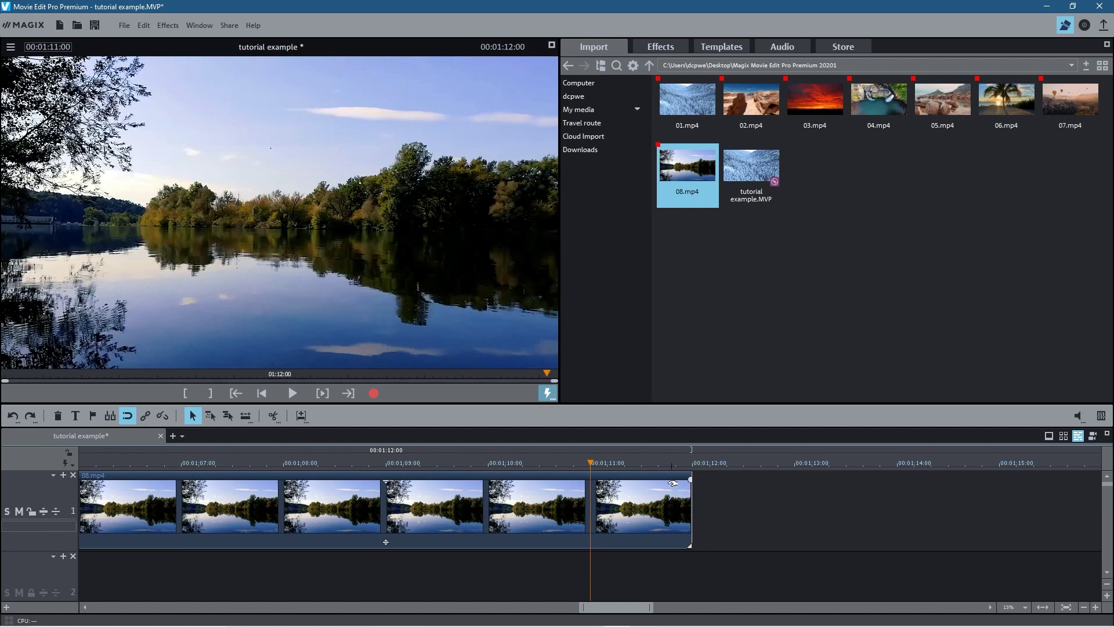
pyautogui.moveTo(690, 479); pyautogui.dragTo(592, 480)
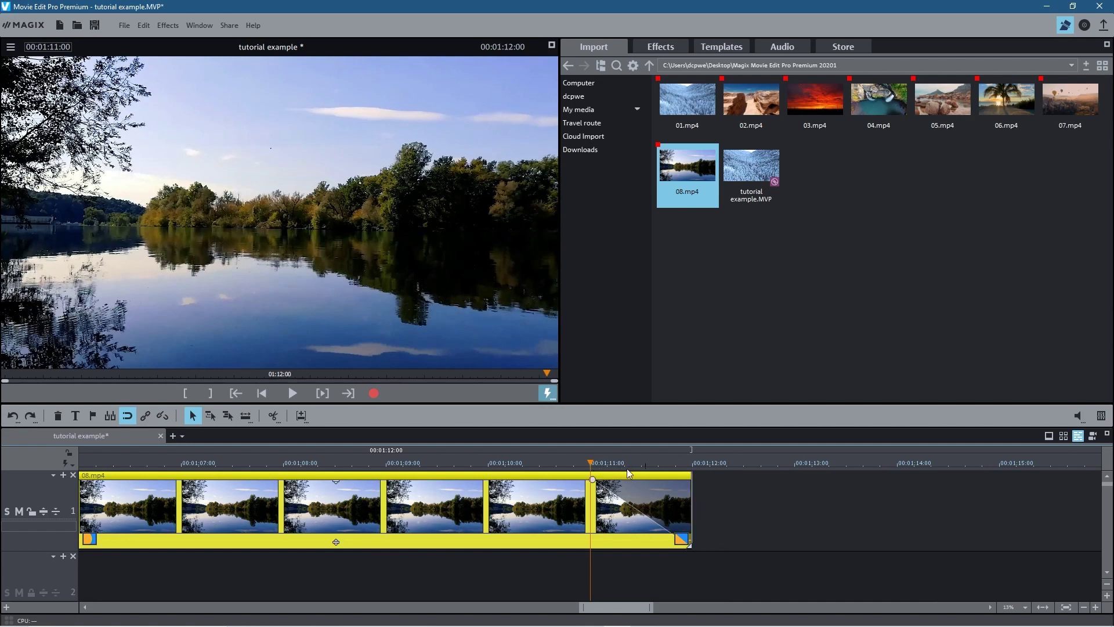
# Play the end of 08.mp4 from 00:01:10:15 to check its fade-out, and return to the start of the timeline
pyautogui.click(540, 462)
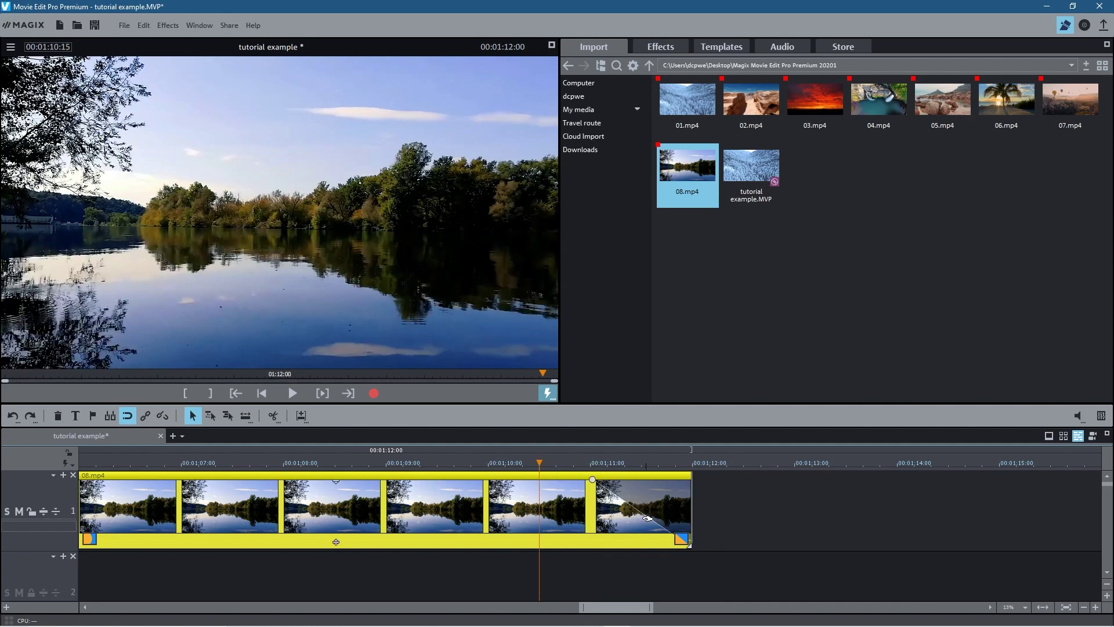
pyautogui.scroll(-5, 648, 522)
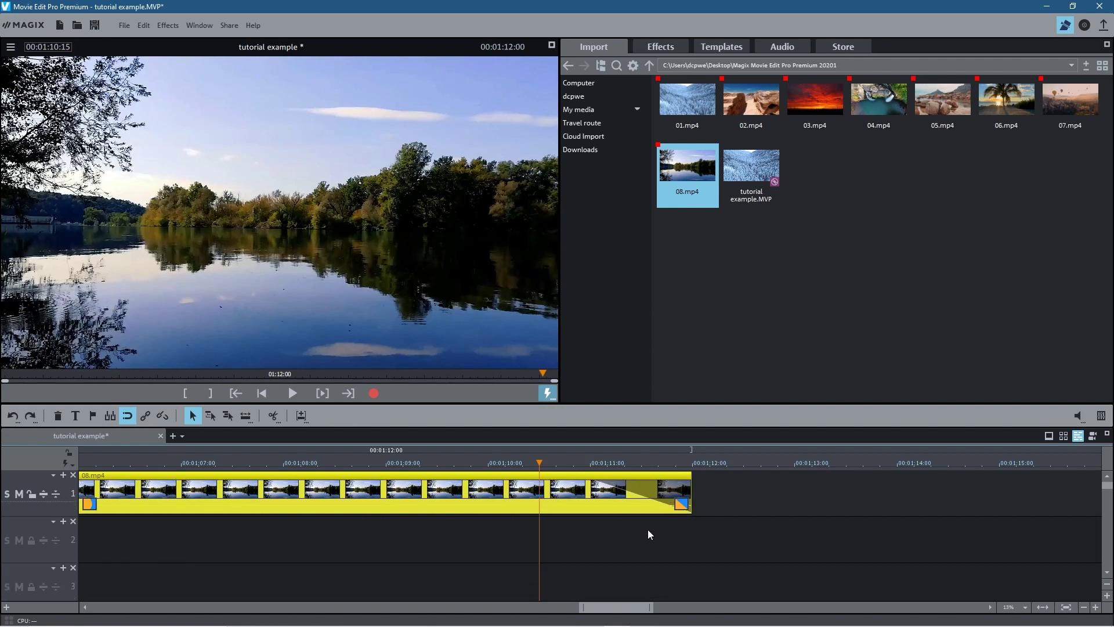
pyautogui.scroll(5, 647, 530)
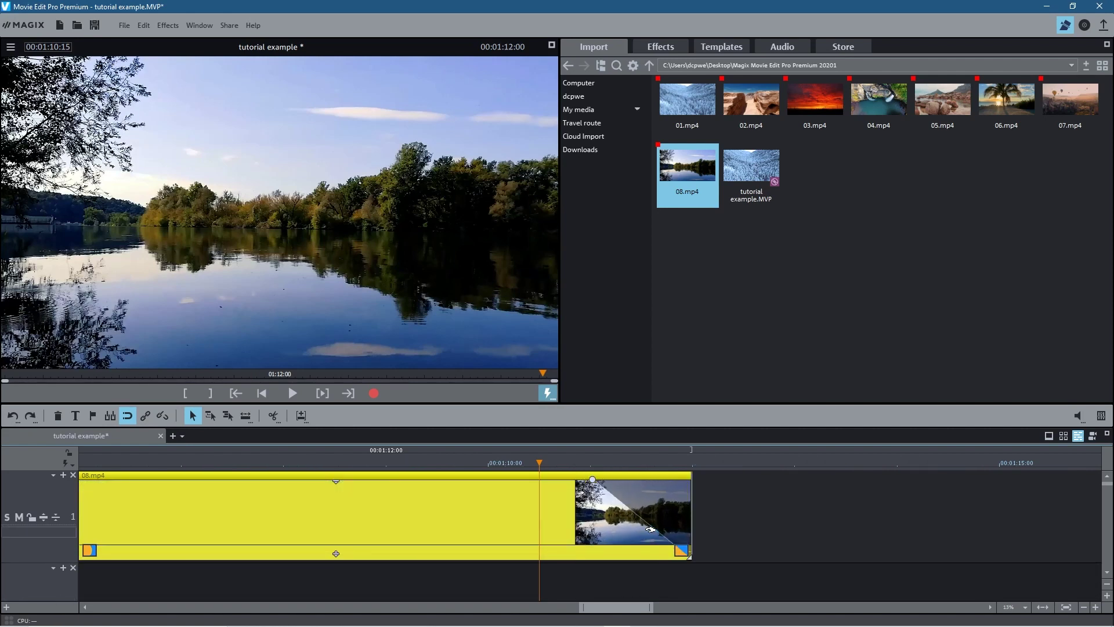
pyautogui.scroll(-5, 649, 529)
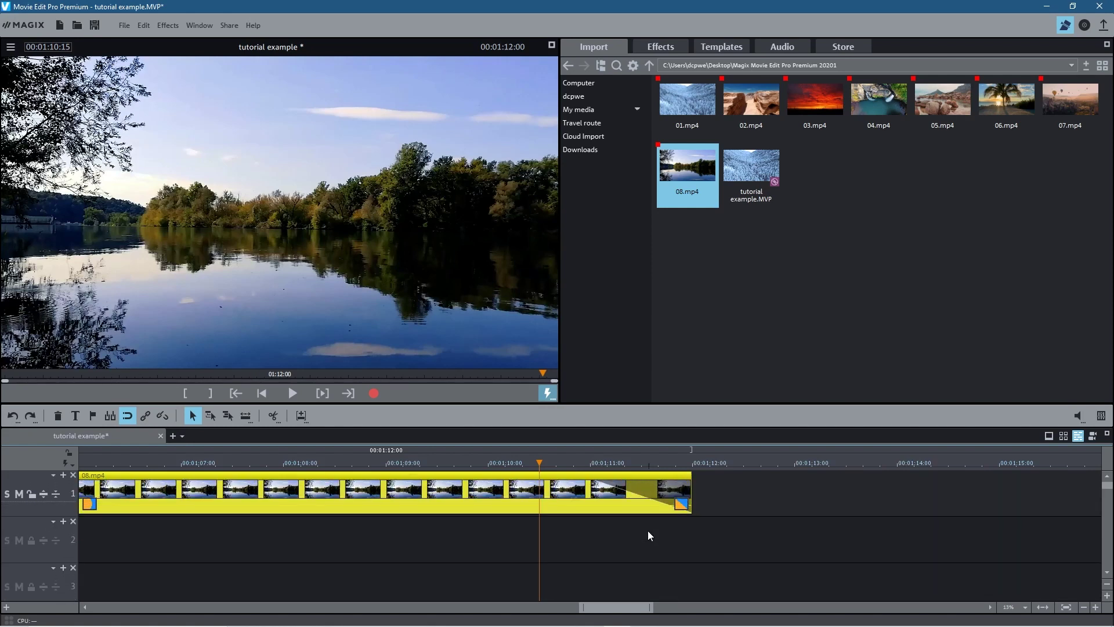
pyautogui.click(261, 393)
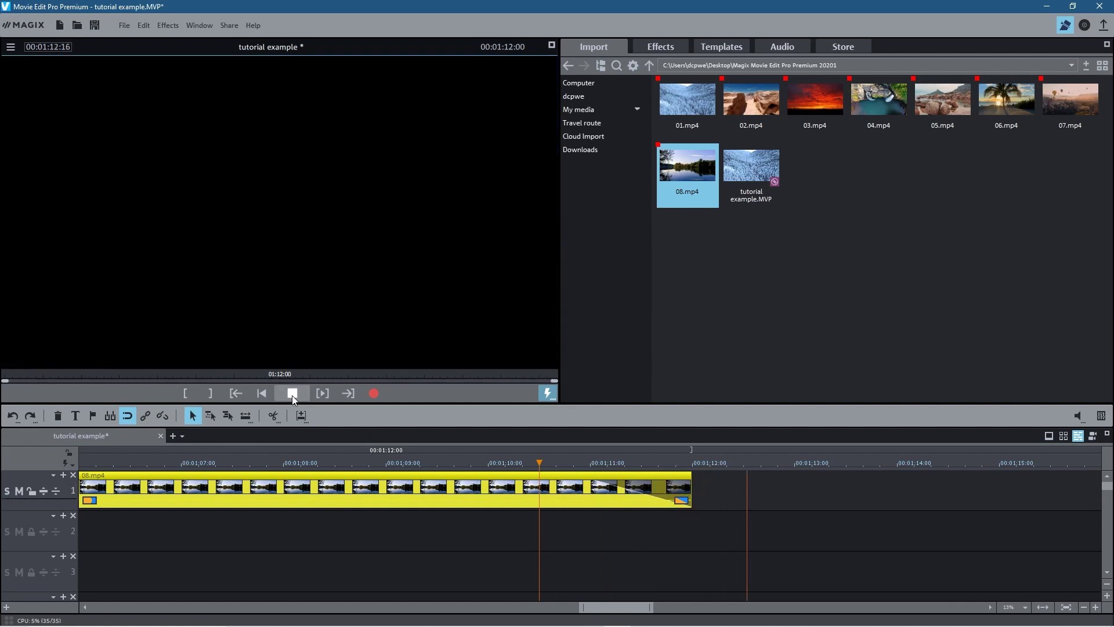
pyautogui.click(291, 394)
pyautogui.moveTo(640, 605); pyautogui.dragTo(93, 603)
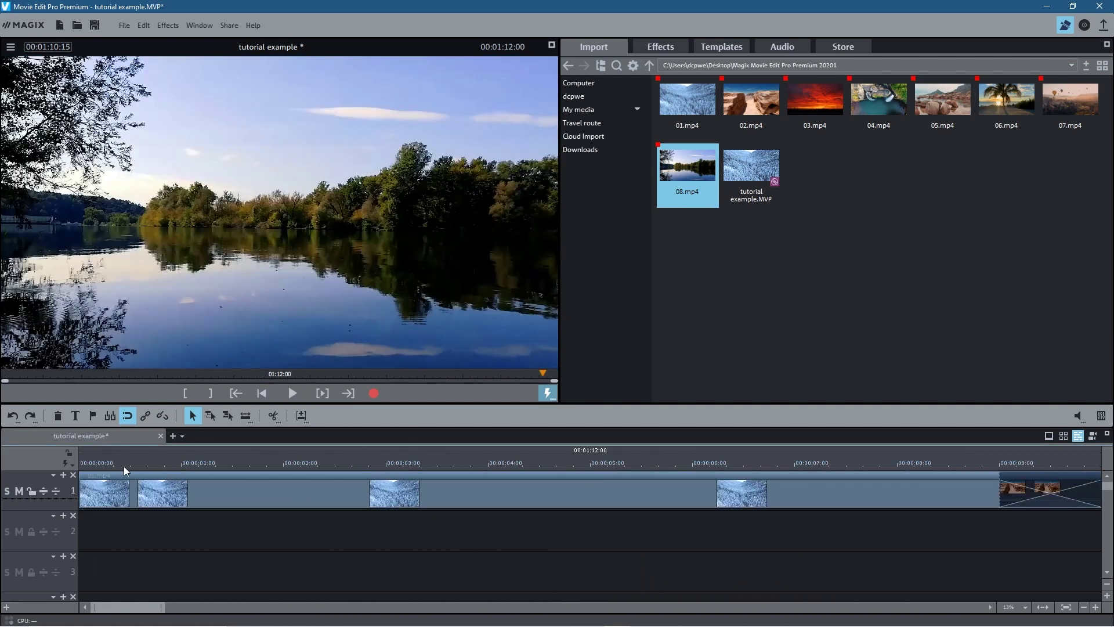
# Position the playhead at 00:00:01:00 and extend a fade-in on clip 01.mp4 up to that mark
pyautogui.click(88, 463)
pyautogui.moveTo(88, 463); pyautogui.dragTo(184, 464)
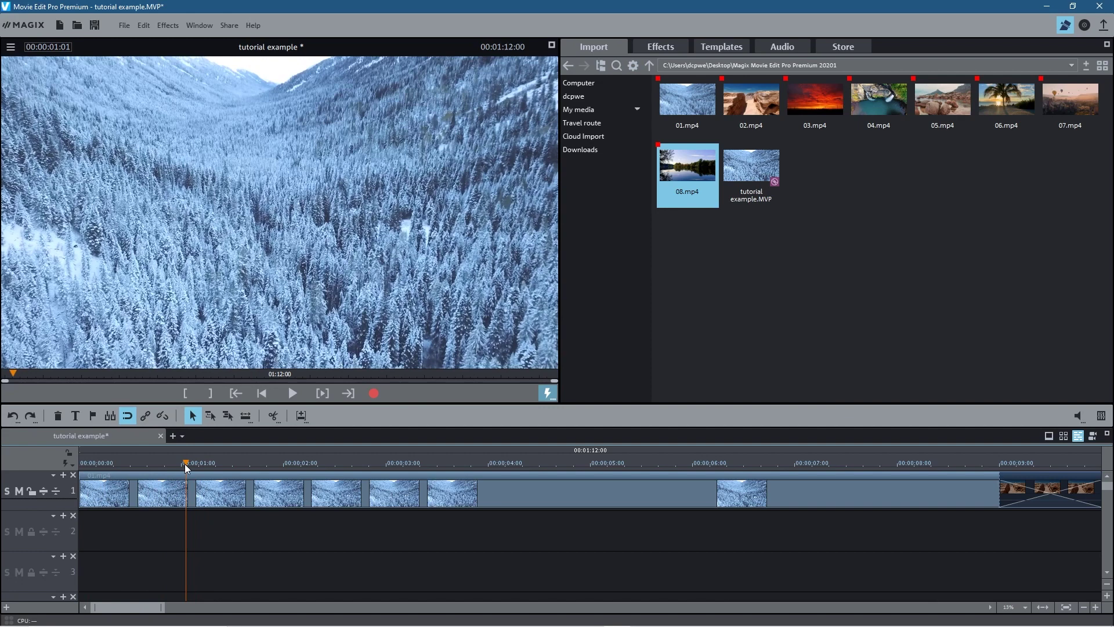
pyautogui.press('Left')
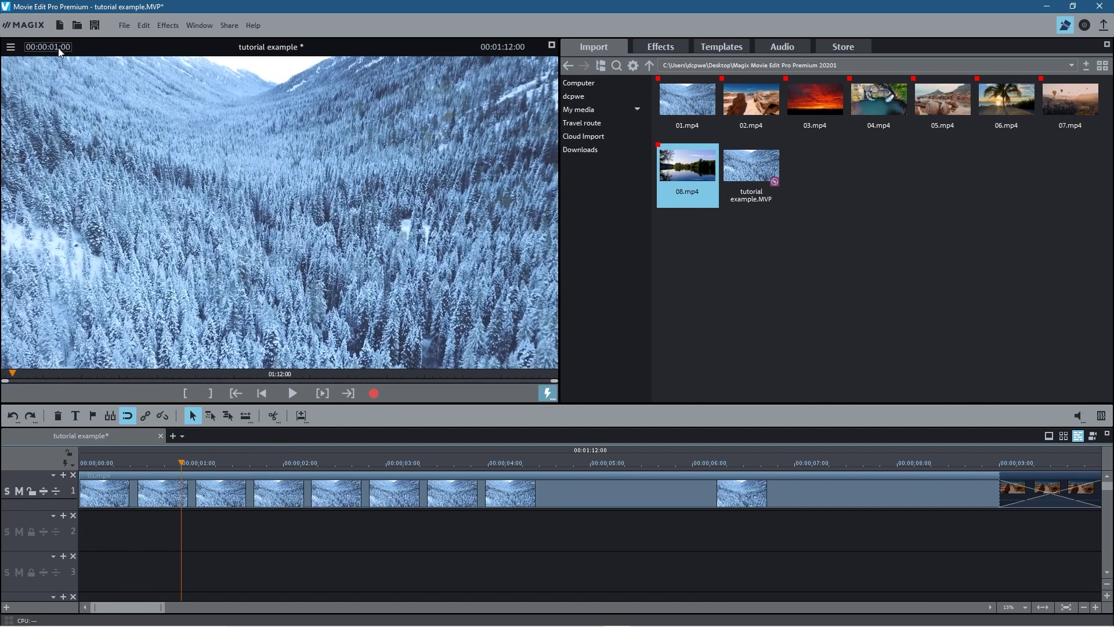
pyautogui.moveTo(80, 477); pyautogui.dragTo(181, 483)
# Play the fade-in from the beginning of the movie, stop playback and save the project
pyautogui.click(264, 395)
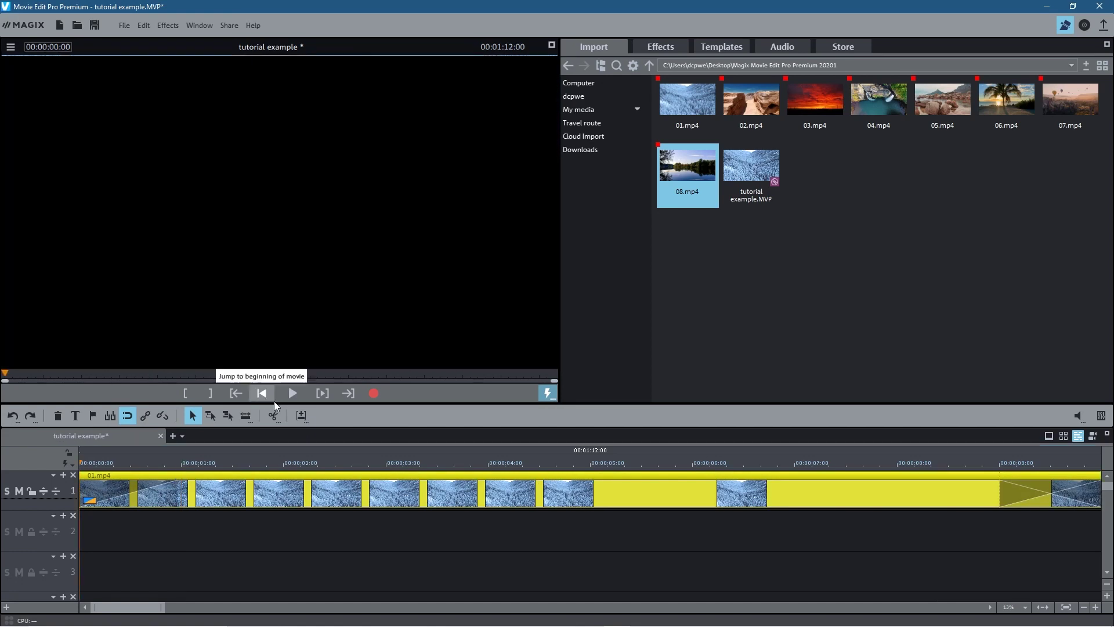
pyautogui.click(289, 395)
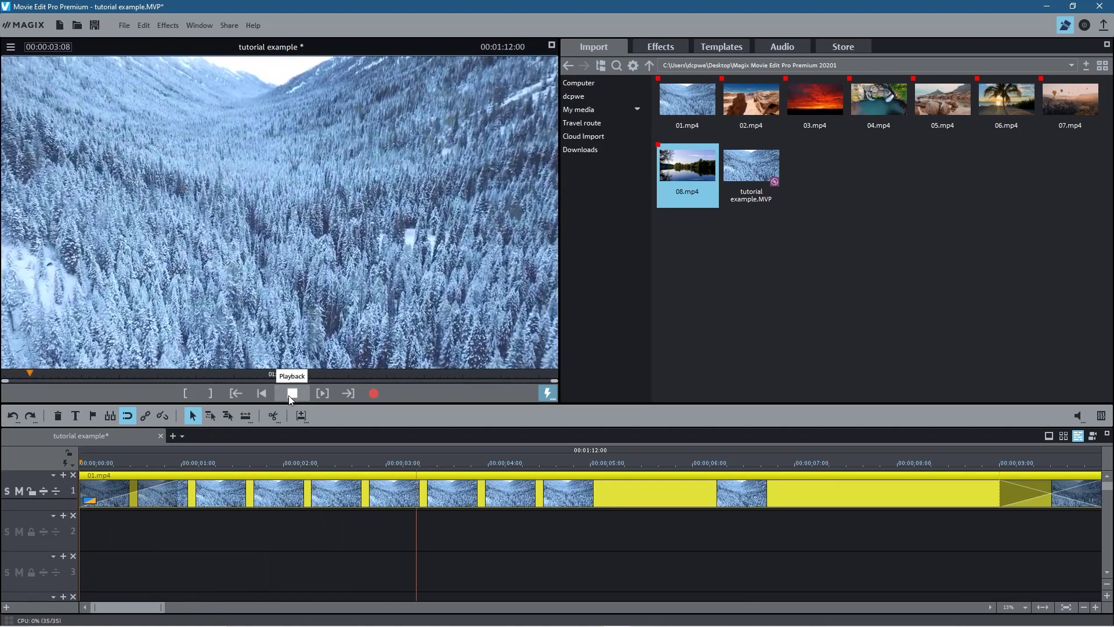
pyautogui.click(289, 395)
pyautogui.click(95, 25)
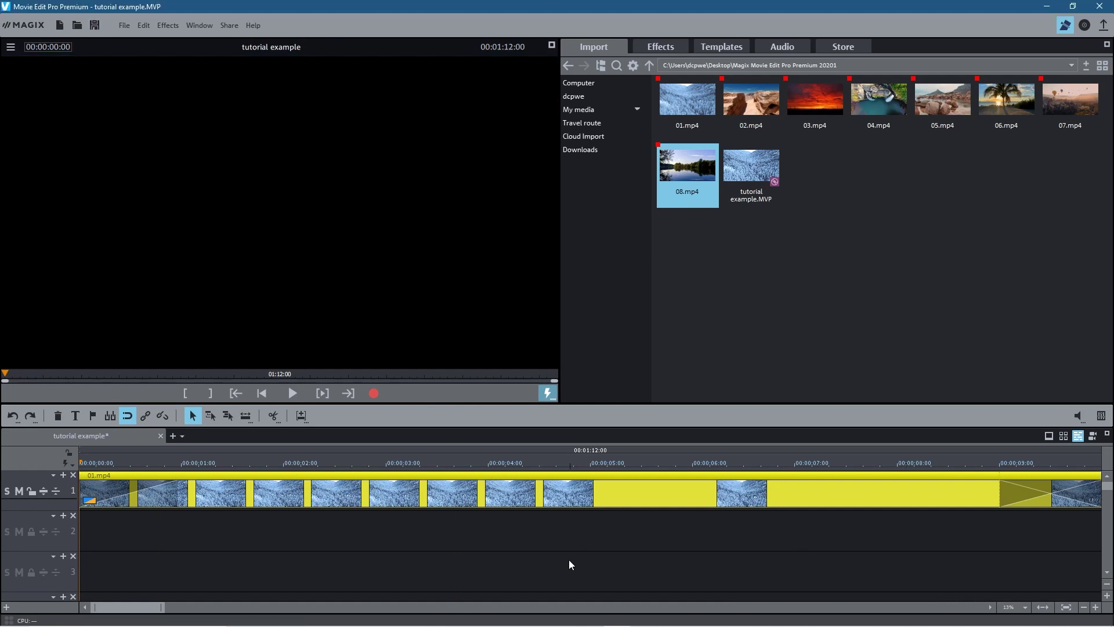
# Play clip 08.mp4 near the end of the timeline from 00:01:06:03 to check its audio
pyautogui.moveTo(134, 608); pyautogui.dragTo(596, 607)
pyautogui.click(520, 461)
pyautogui.click(295, 387)
pyautogui.click(295, 387)
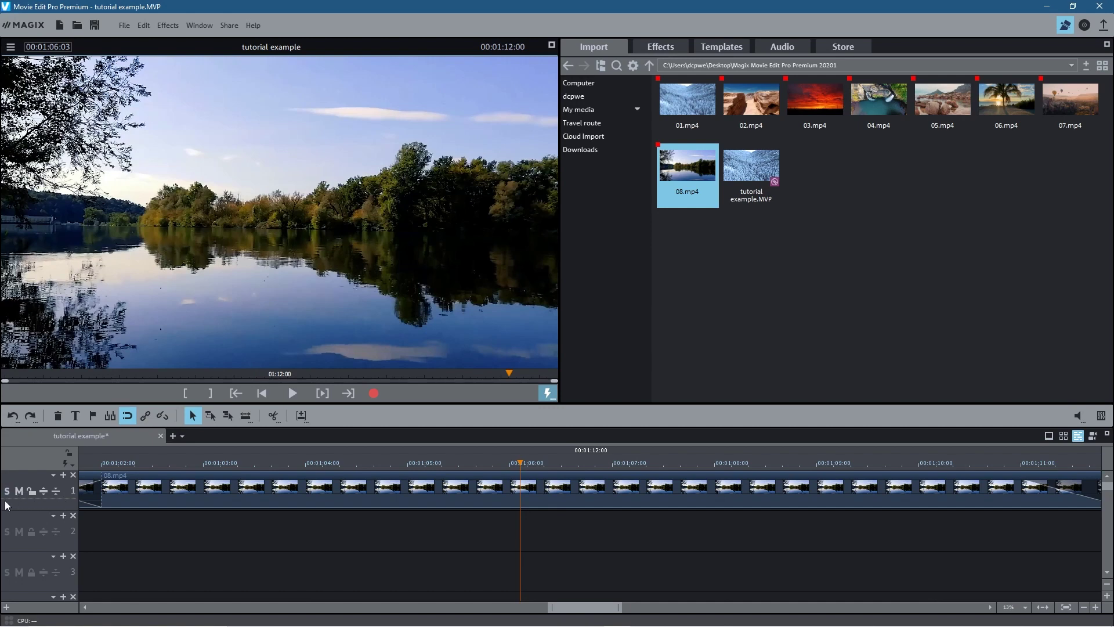
pyautogui.click(292, 395)
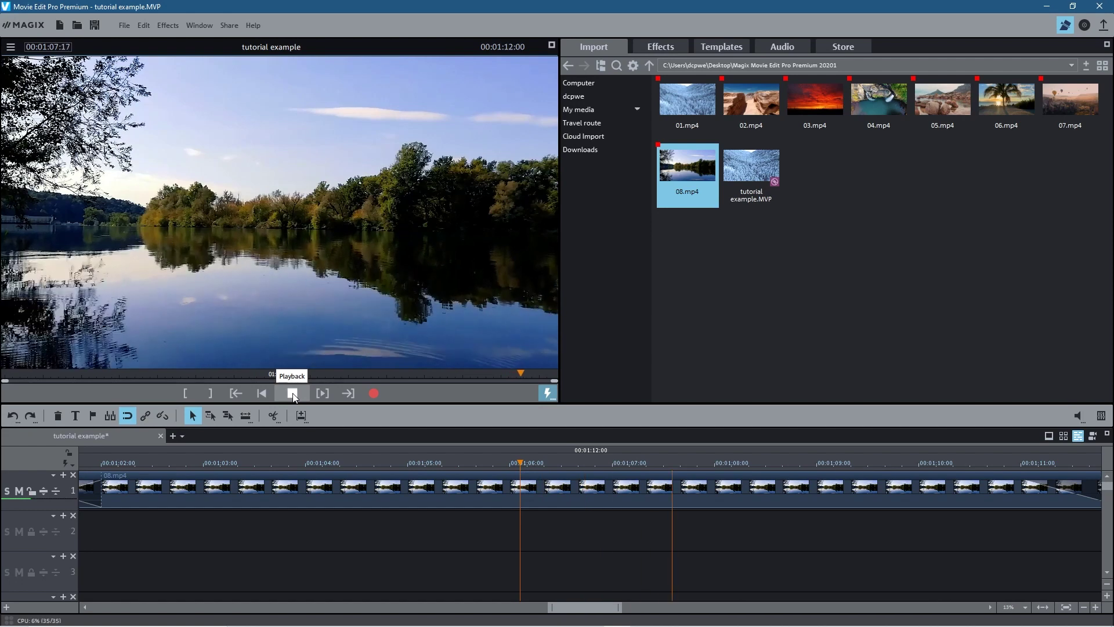
pyautogui.click(292, 394)
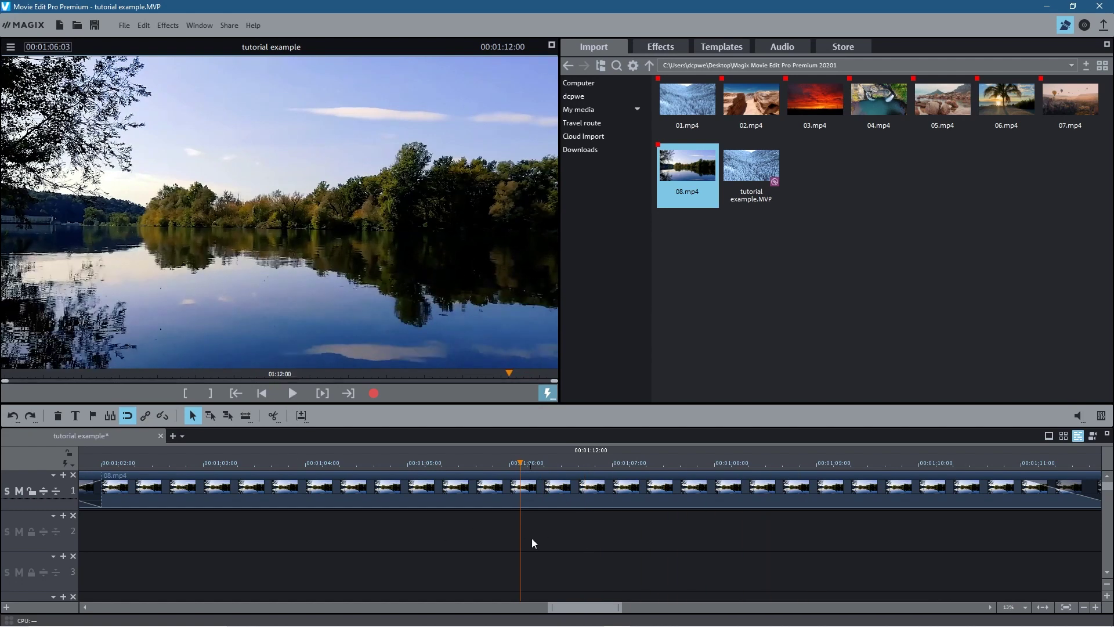
# Enlarge the track height and lower the volume curve of clip 08.mp4 to Off
pyautogui.moveTo(557, 610); pyautogui.dragTo(573, 587)
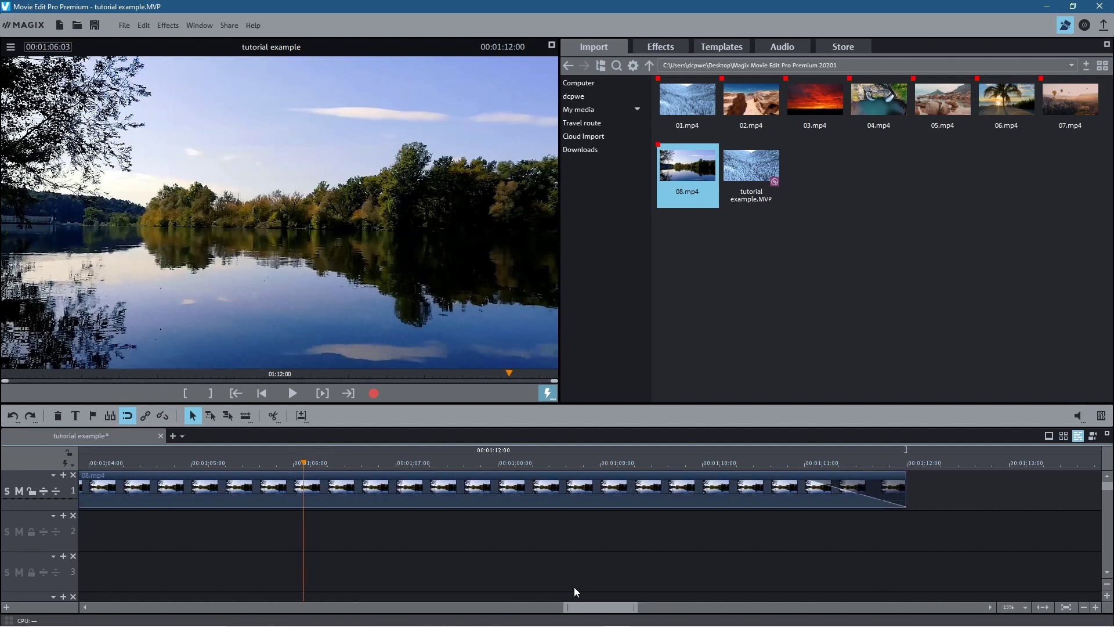
pyautogui.click(457, 501)
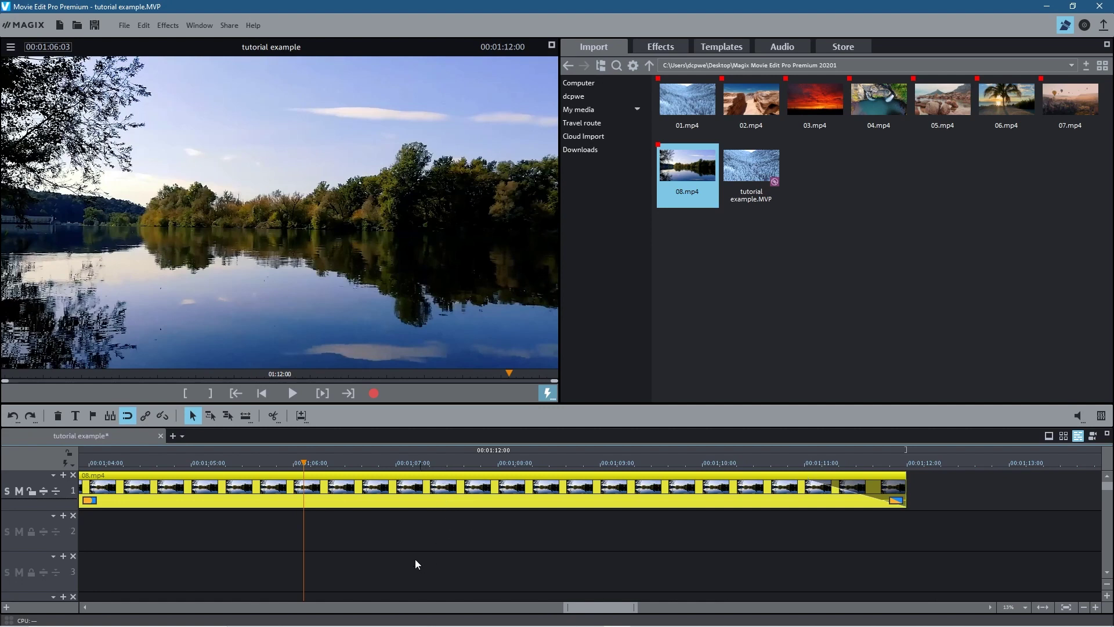
pyautogui.scroll(5, 422, 560)
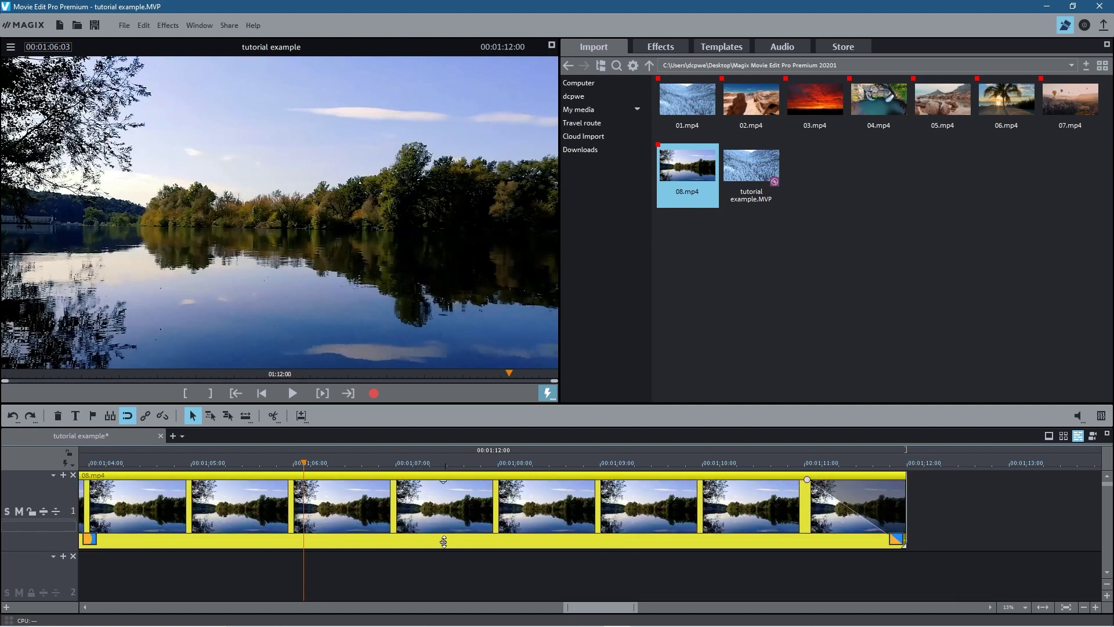
pyautogui.click(443, 541)
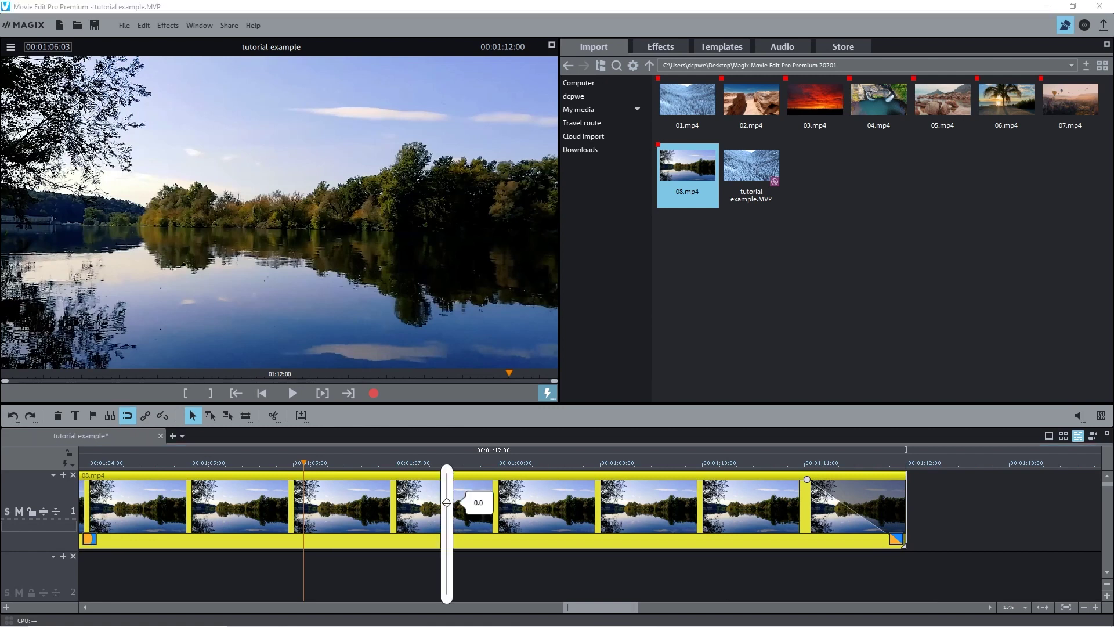
pyautogui.moveTo(446, 502); pyautogui.dragTo(447, 590)
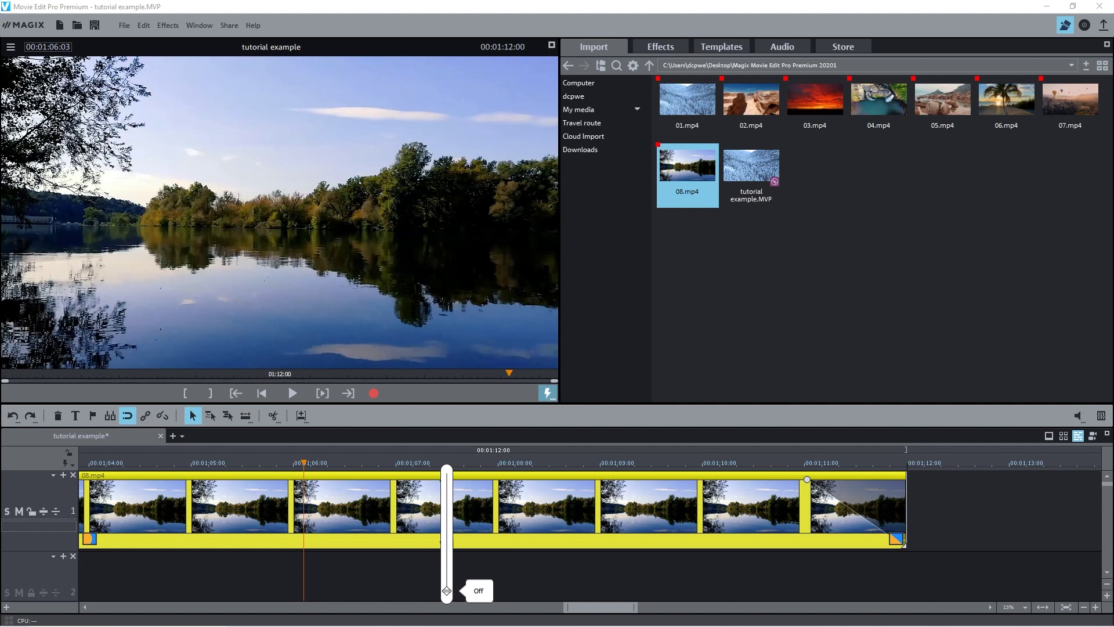
pyautogui.moveTo(446, 591); pyautogui.dragTo(447, 591)
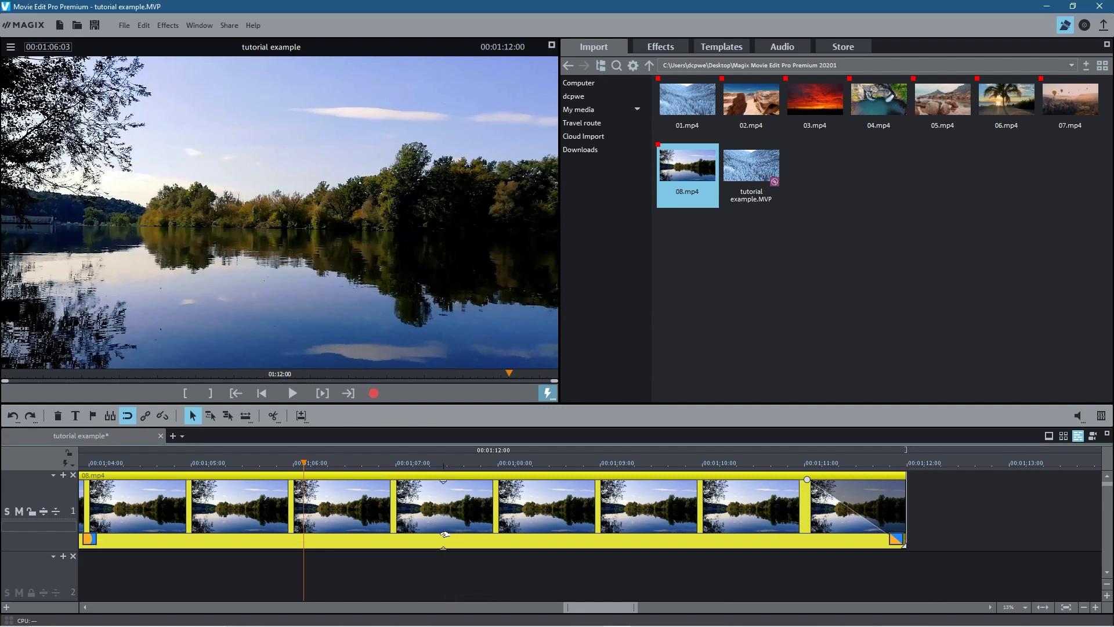
# Raise the volume of clip 08.mp4 to 0.0 and lower it back to Off
pyautogui.moveTo(444, 546); pyautogui.dragTo(446, 459)
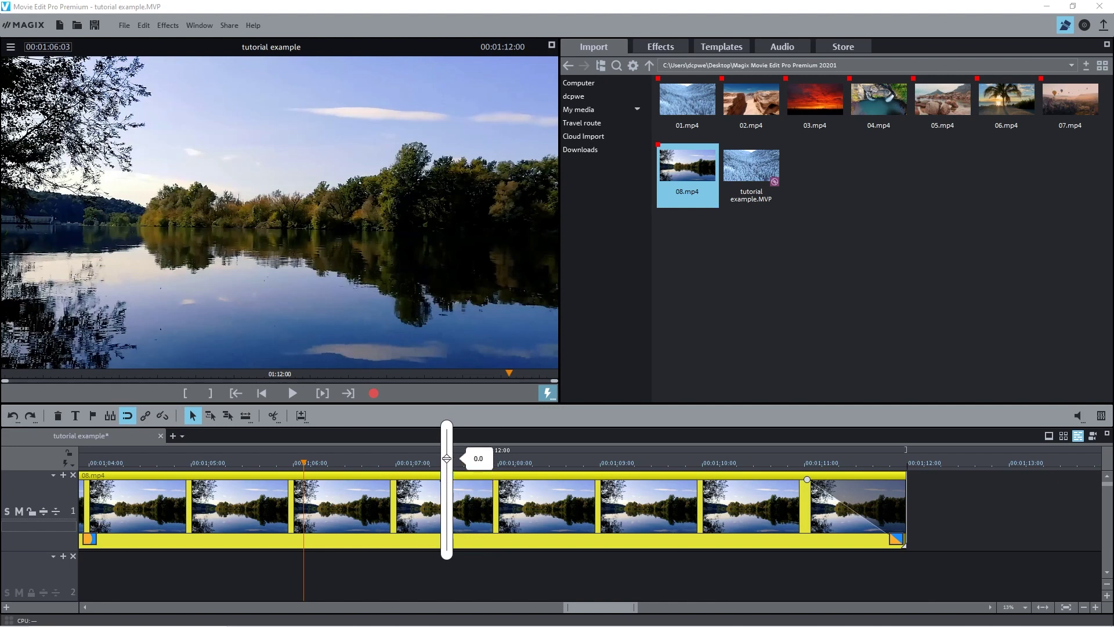
pyautogui.moveTo(447, 458); pyautogui.dragTo(447, 547)
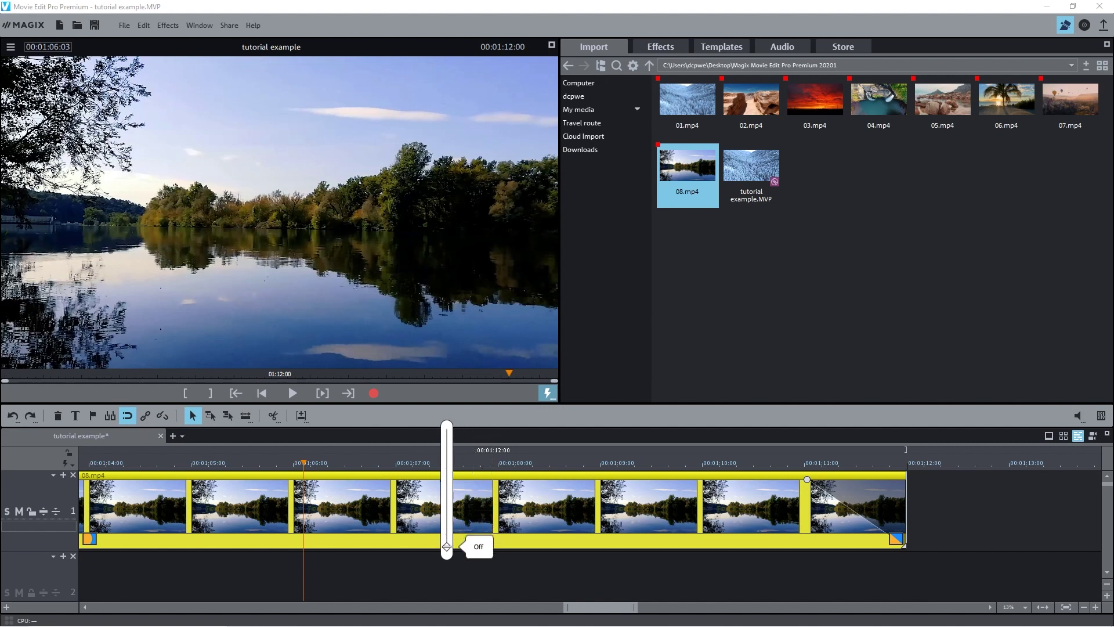
pyautogui.moveTo(447, 547); pyautogui.dragTo(441, 552)
# Inspect clip 01.mp4 at the start of the timeline for an adjustable volume curve
pyautogui.moveTo(609, 613); pyautogui.dragTo(134, 608)
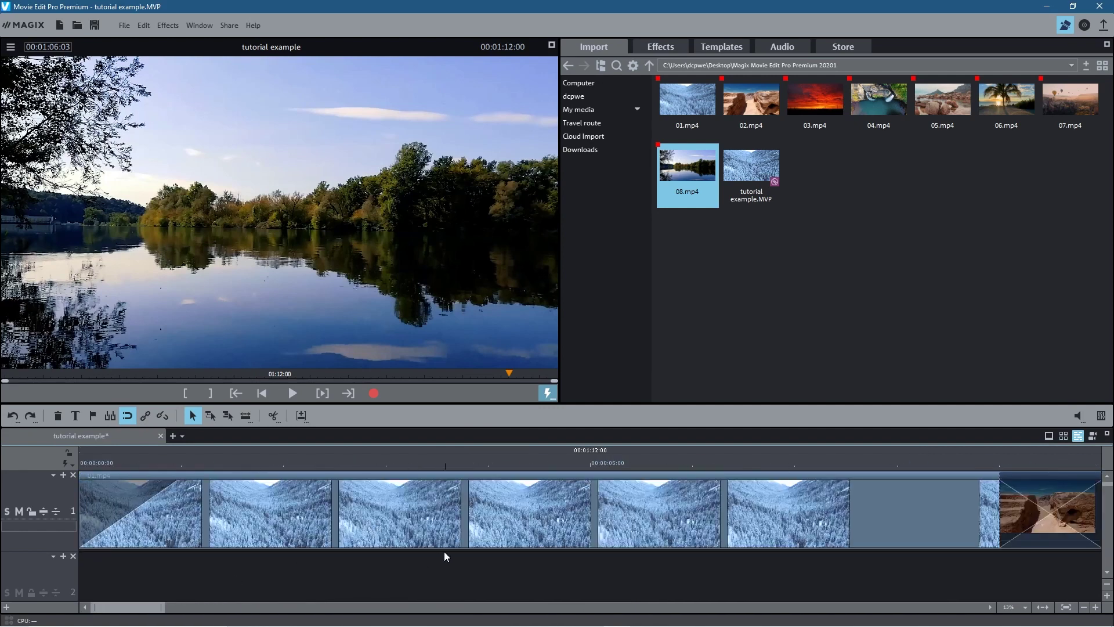
pyautogui.click(505, 521)
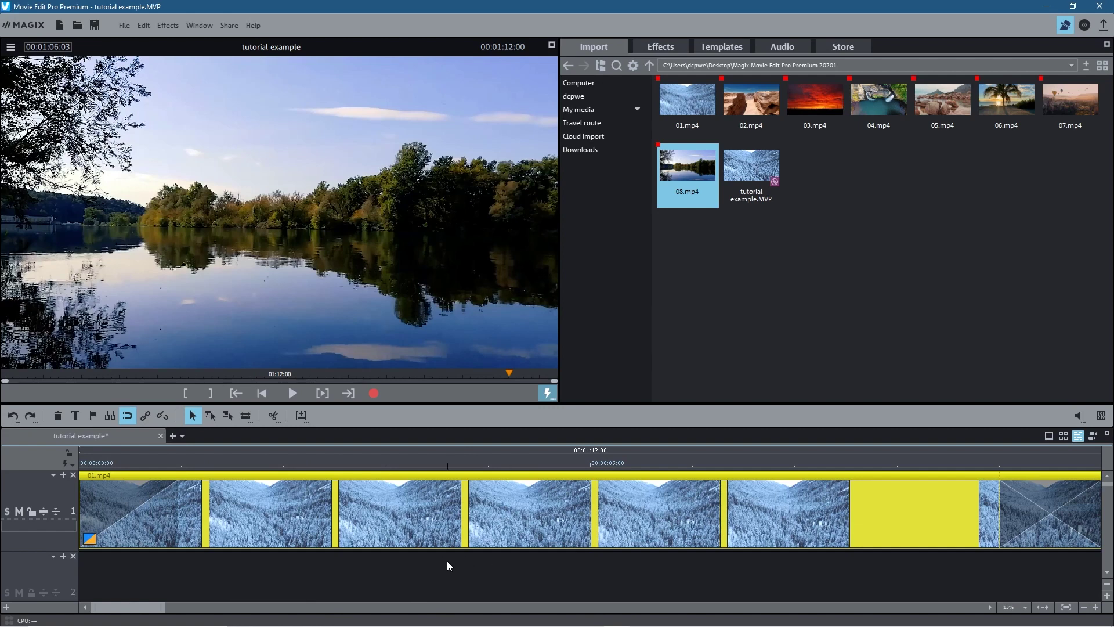
pyautogui.scroll(-3, 449, 560)
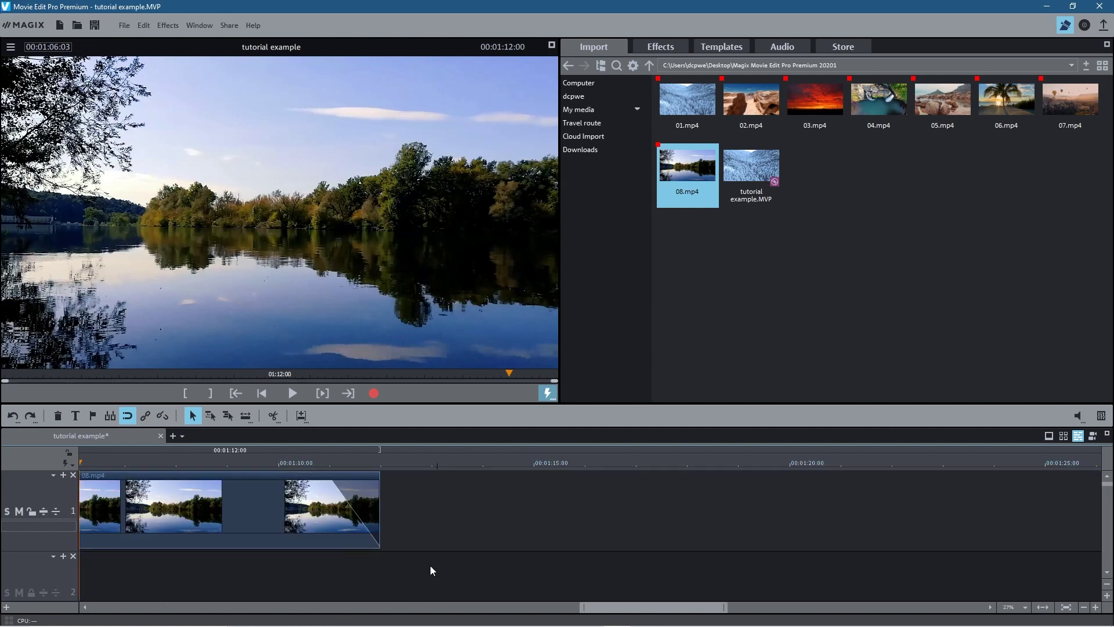
pyautogui.scroll(3, 395, 546)
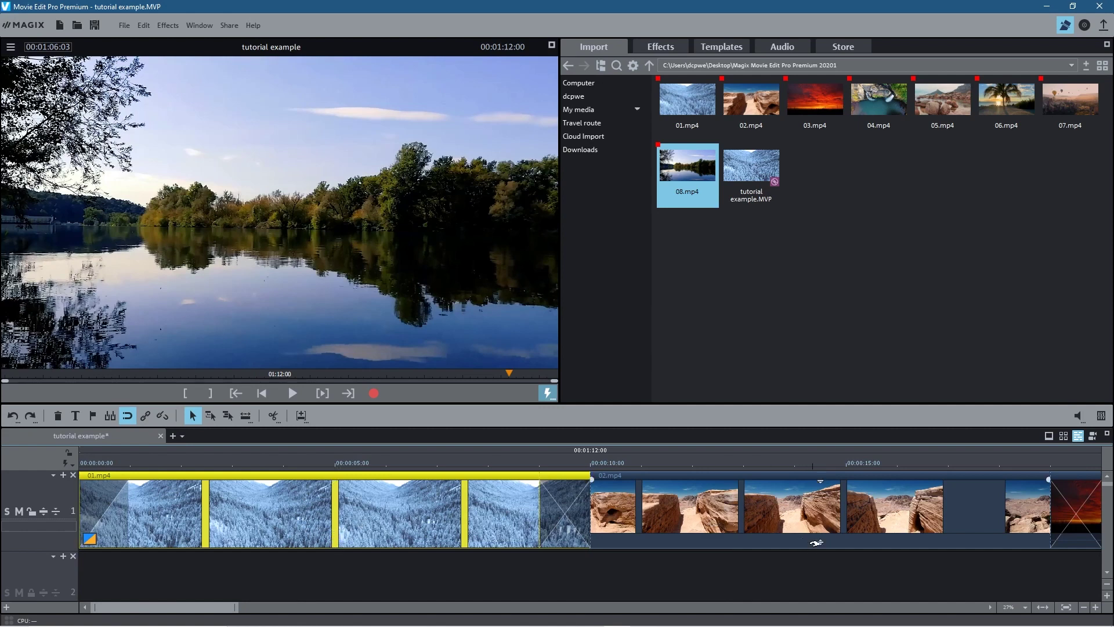
# Try moving clip 02.mp4 along the track and undo the move
pyautogui.moveTo(756, 468); pyautogui.dragTo(773, 489)
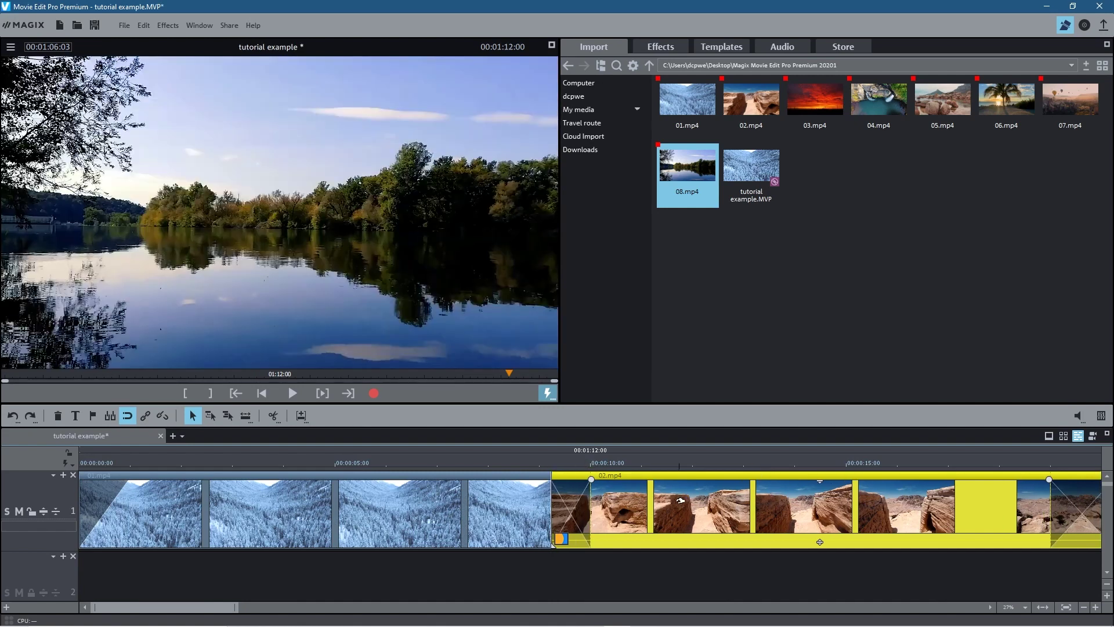
pyautogui.moveTo(680, 501); pyautogui.dragTo(823, 498)
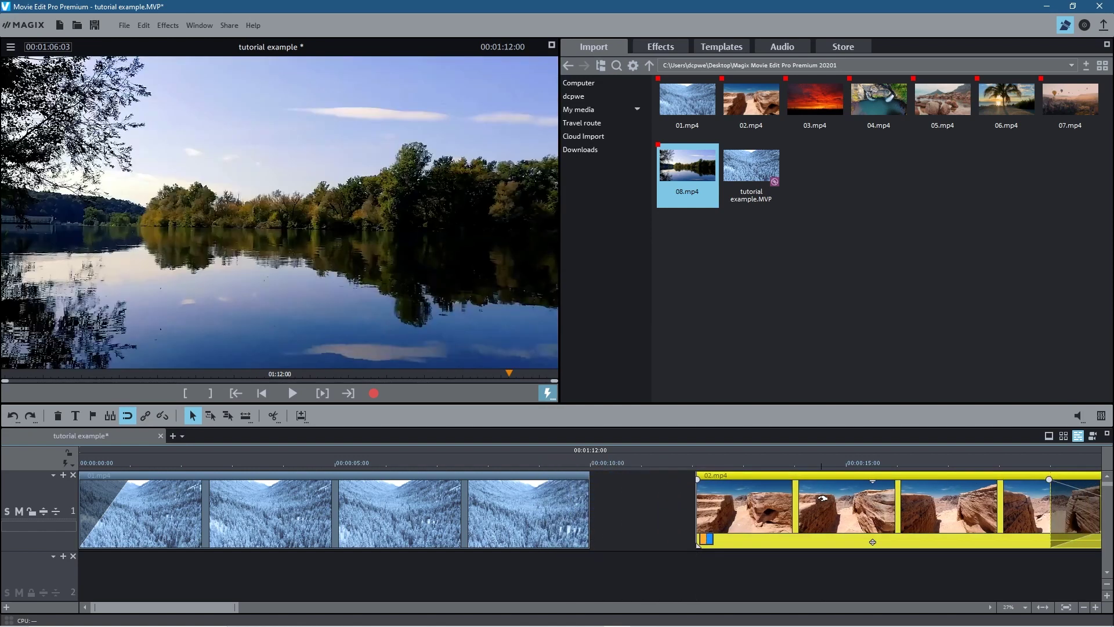
pyautogui.hotkey('ctrl', 'z')
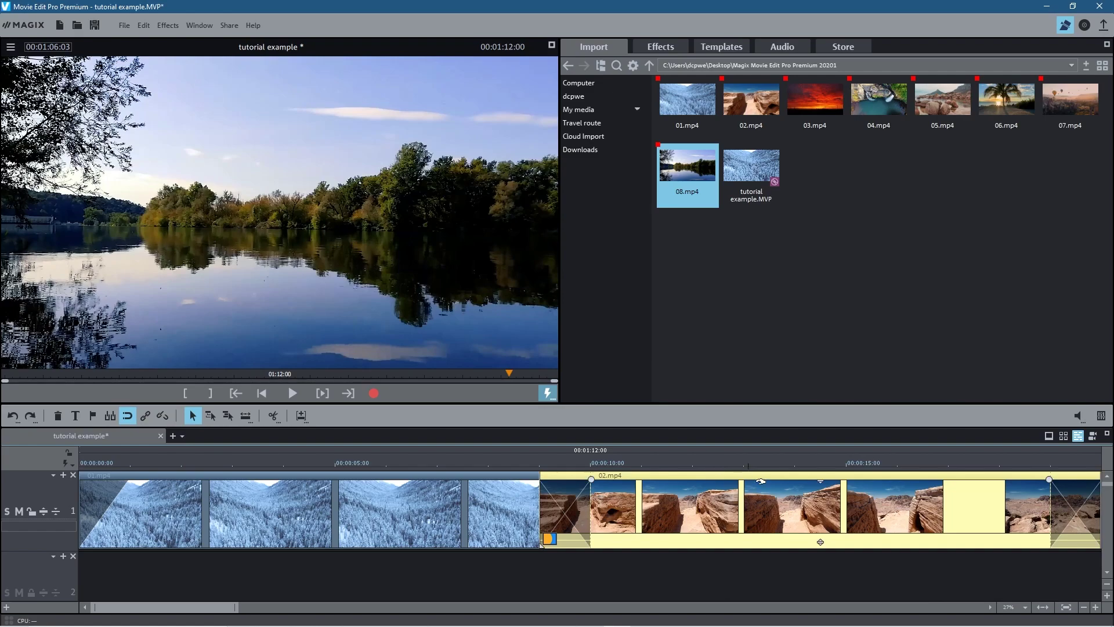
# Place the playhead at 00:00:14:04 within clip 02.mp4 and lower that clip's volume to Off
pyautogui.moveTo(752, 462); pyautogui.dragTo(801, 474)
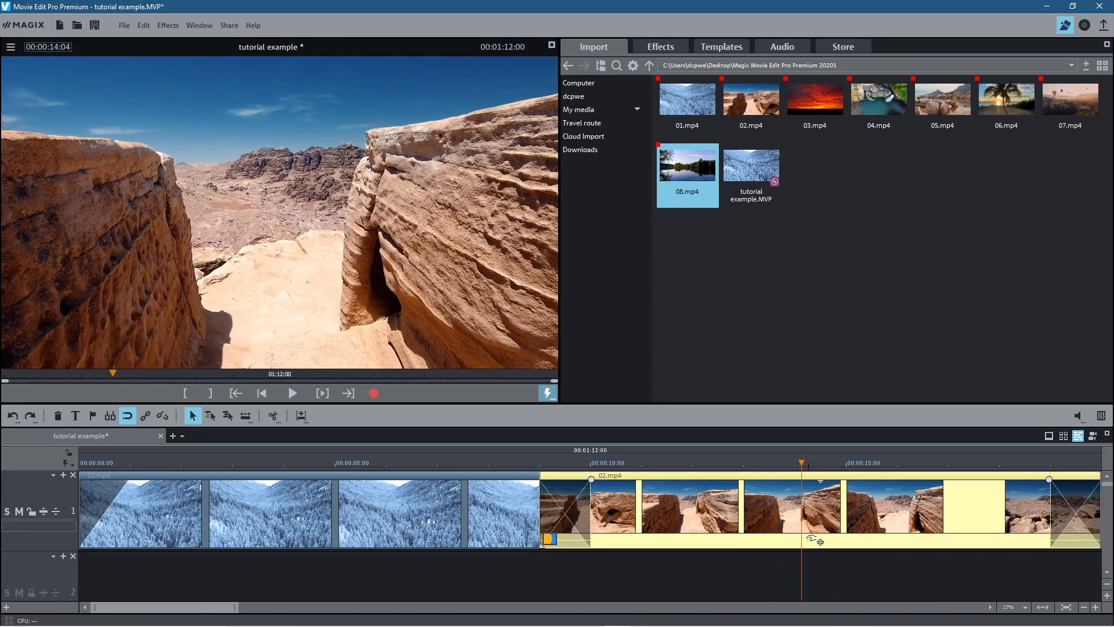
pyautogui.moveTo(819, 541); pyautogui.dragTo(821, 591)
pyautogui.hscroll(4, 722, 546)
pyautogui.hscroll(-2, 823, 543)
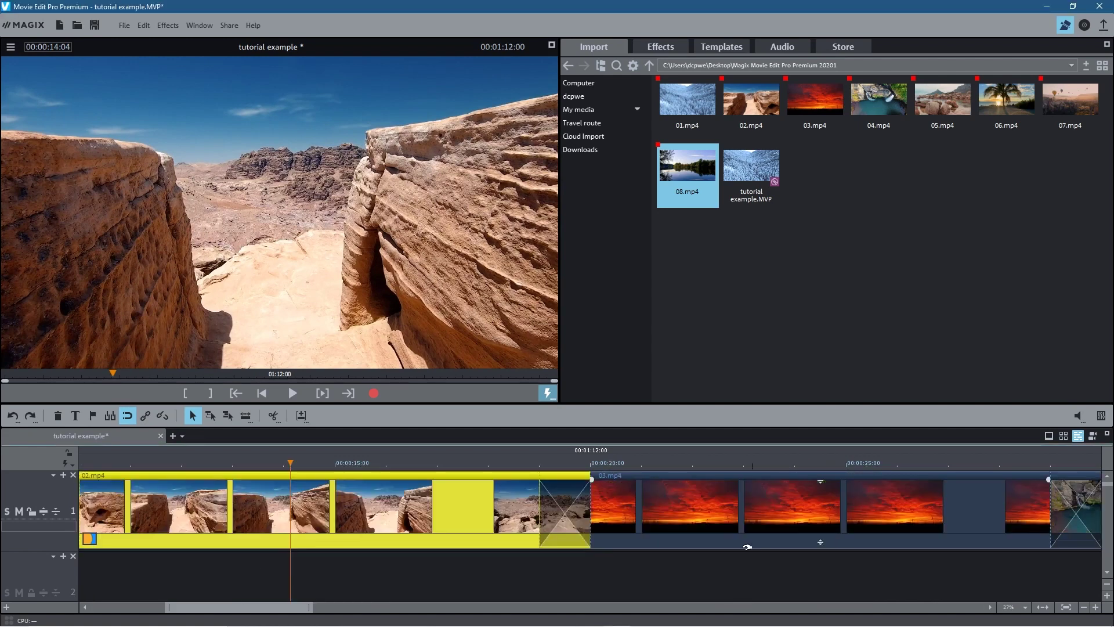
# Lower the volume of clips 03.mp4, 04.mp4 and 05.mp4 to Off
pyautogui.click(734, 510)
pyautogui.moveTo(821, 543); pyautogui.dragTo(822, 590)
pyautogui.hscroll(4, 857, 527)
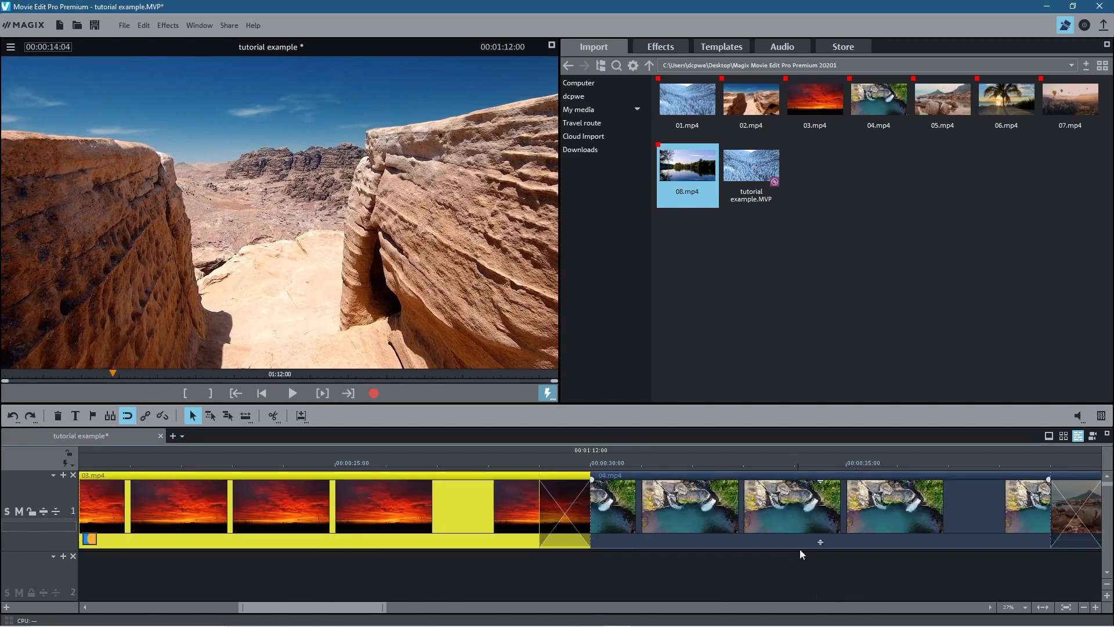
pyautogui.moveTo(820, 543); pyautogui.dragTo(821, 589)
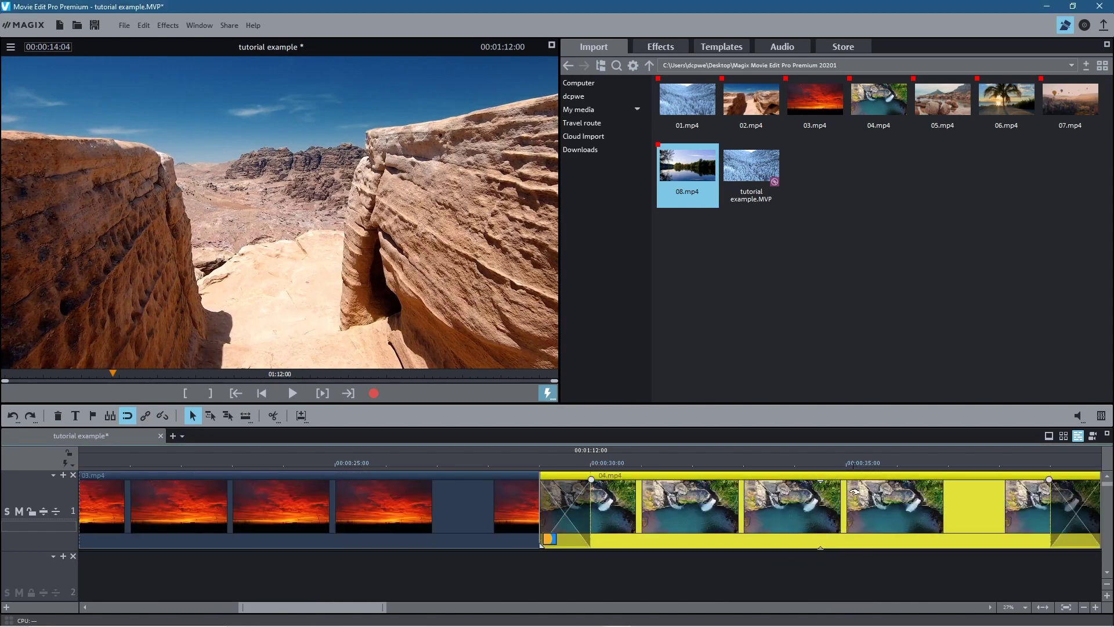
pyautogui.hscroll(4, 848, 544)
pyautogui.moveTo(821, 502); pyautogui.dragTo(826, 587)
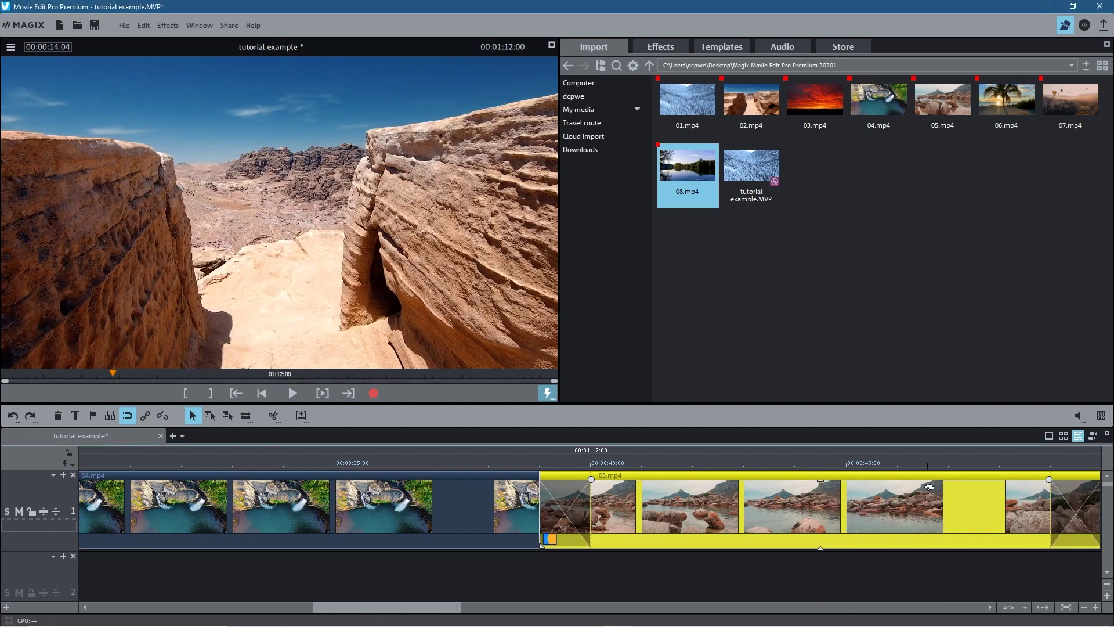
pyautogui.hscroll(4, 852, 542)
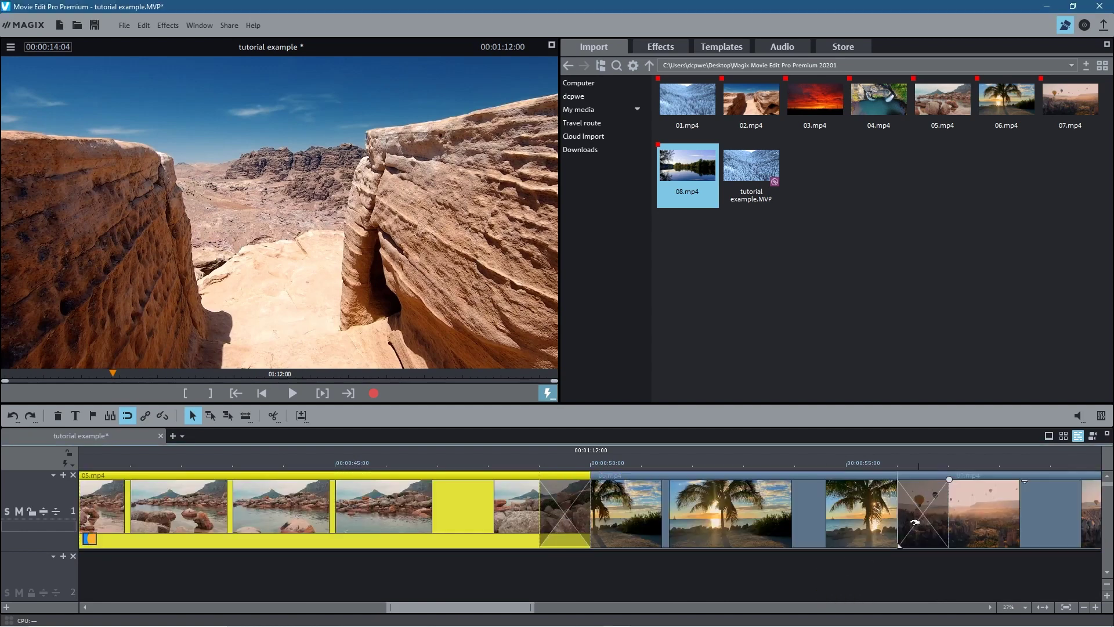
# Check clips 06.mp4, 07.mp4 and 08.mp4 for volume curves that still need lowering
pyautogui.click(819, 524)
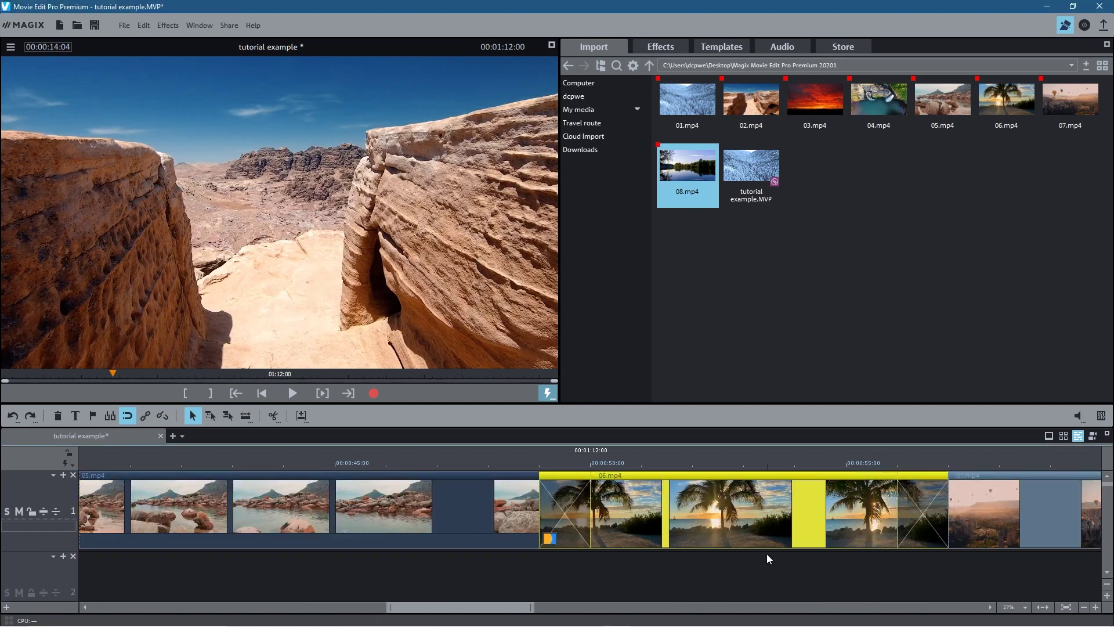
pyautogui.hscroll(4, 840, 525)
pyautogui.click(827, 520)
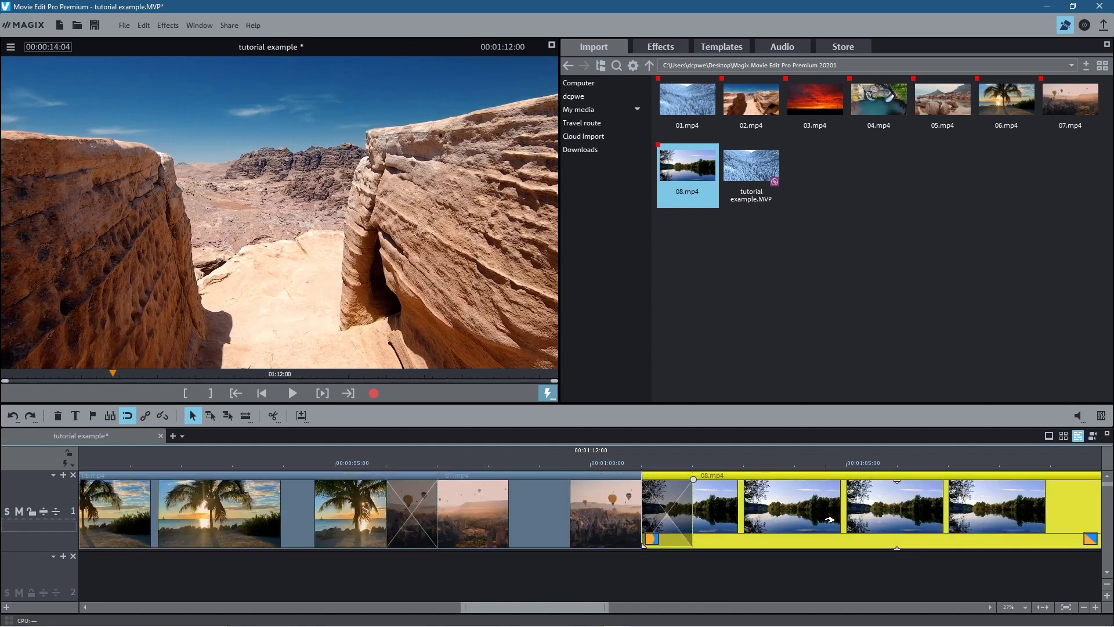
pyautogui.moveTo(897, 481); pyautogui.dragTo(898, 545)
# Return to the start of the timeline, save the project and reduce the track height to show more tracks
pyautogui.hscroll(4, 941, 548)
pyautogui.hscroll(-20, 517, 543)
pyautogui.hscroll(-10, 517, 543)
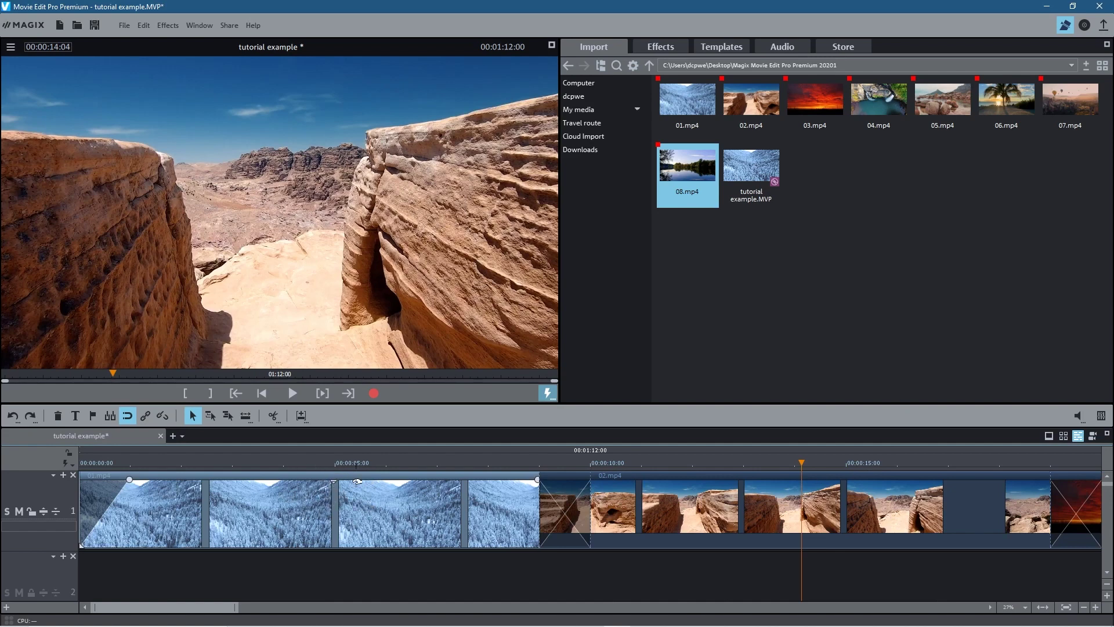
pyautogui.click(95, 25)
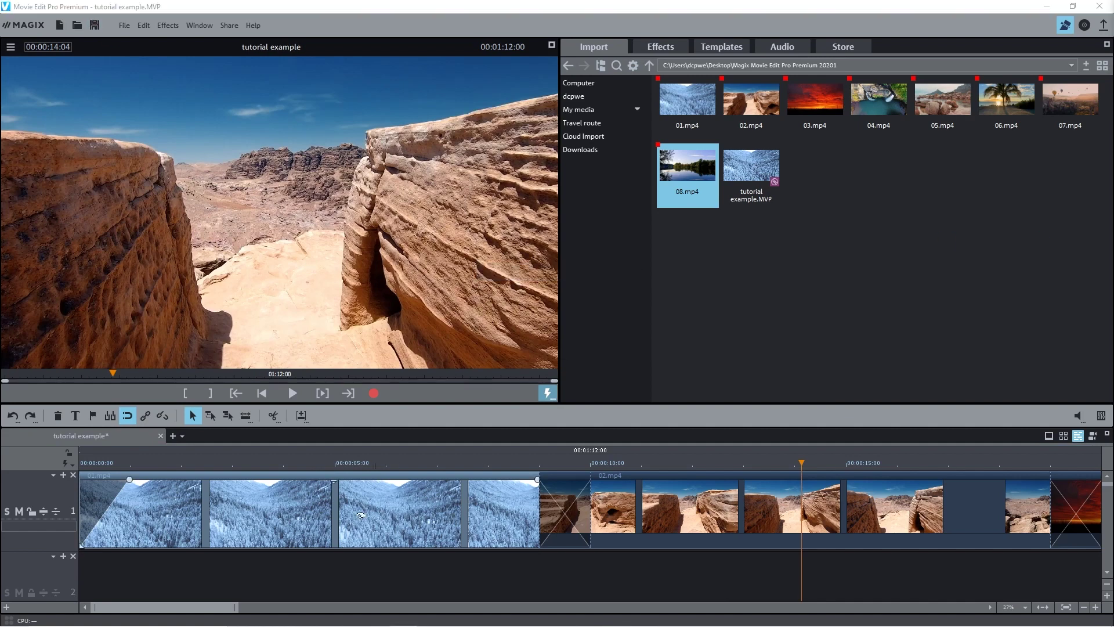
pyautogui.scroll(-2, 343, 537)
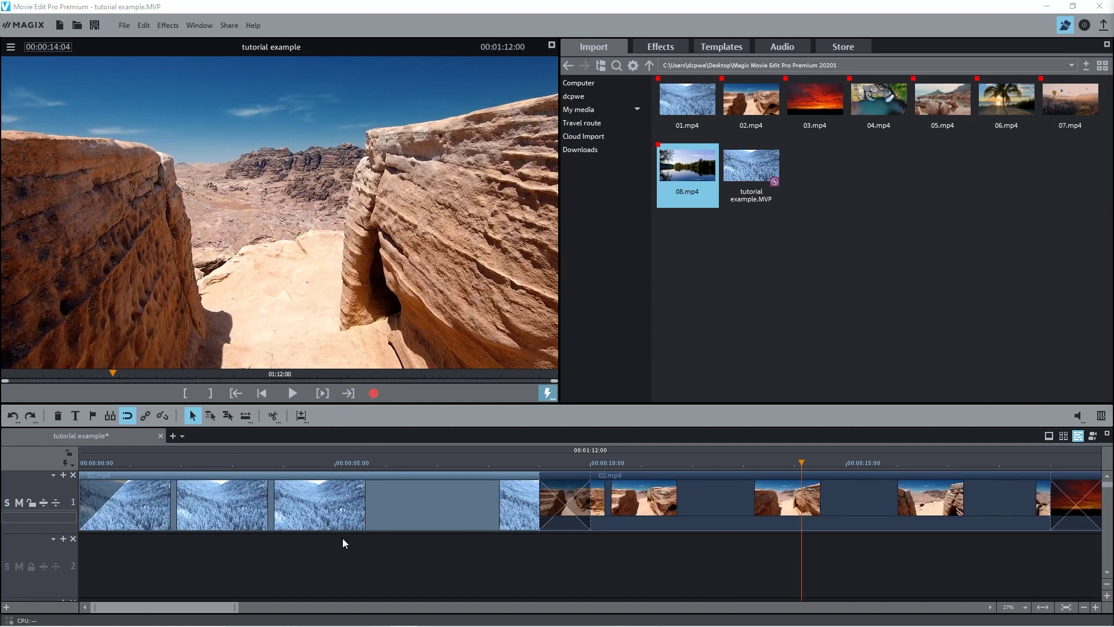
pyautogui.scroll(2, 345, 537)
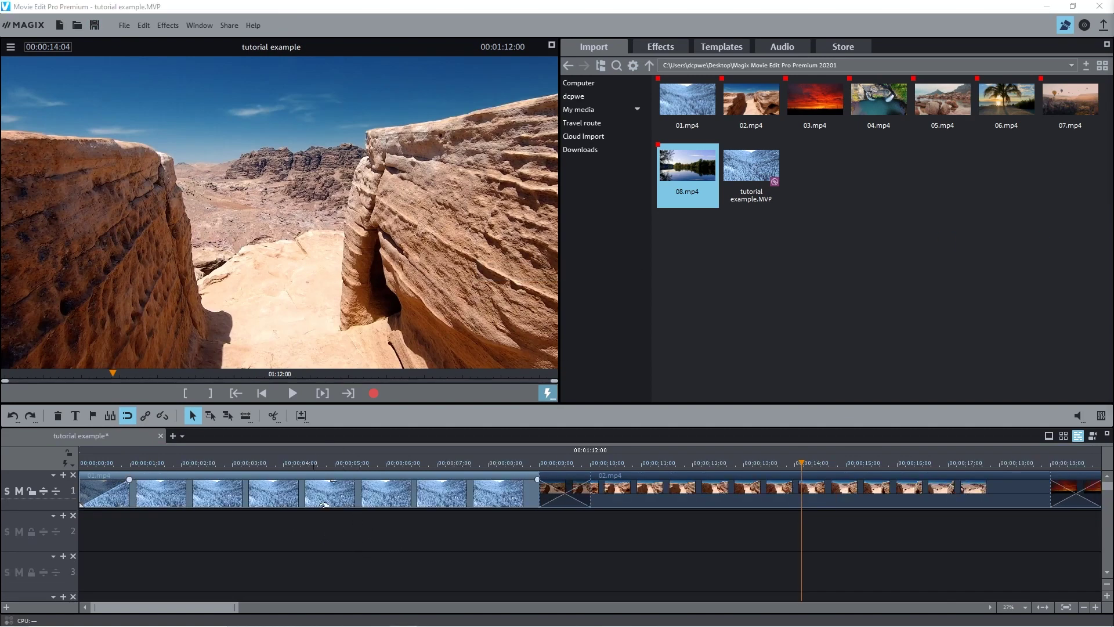
# Reduce the track height slightly further so that a fourth track fits in the timeline
pyautogui.scroll(-1, 254, 497)
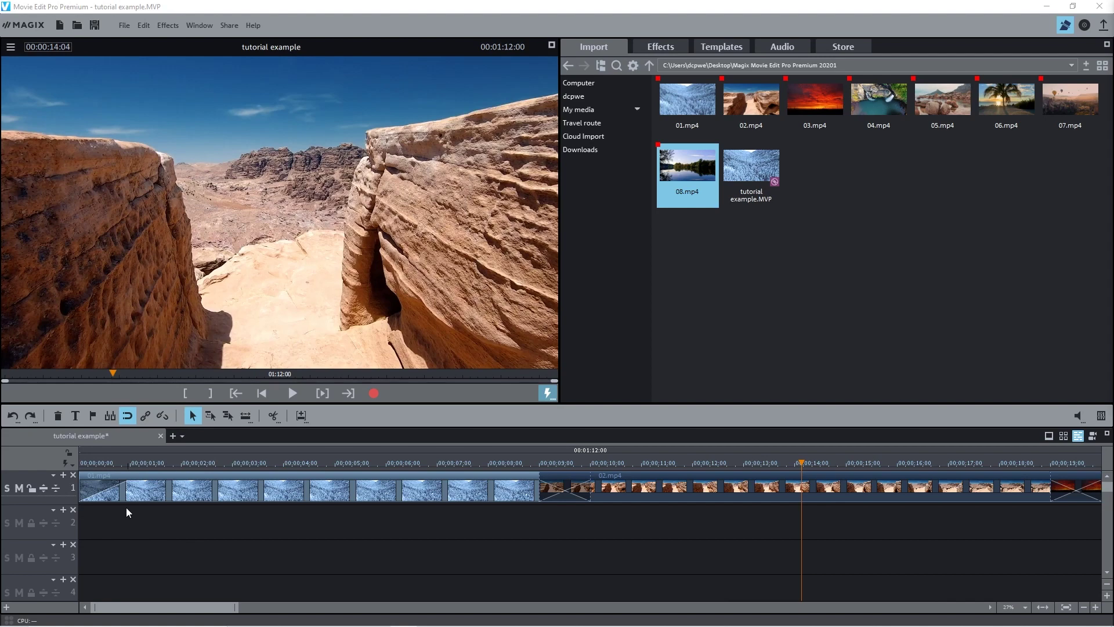
pyautogui.click(348, 536)
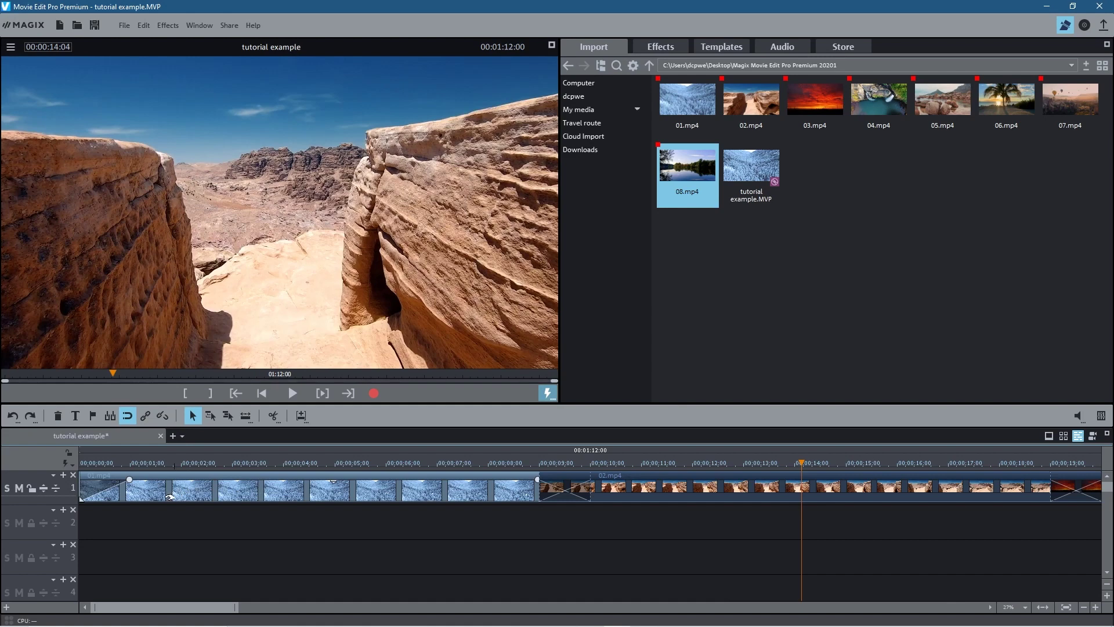
pyautogui.click(210, 490)
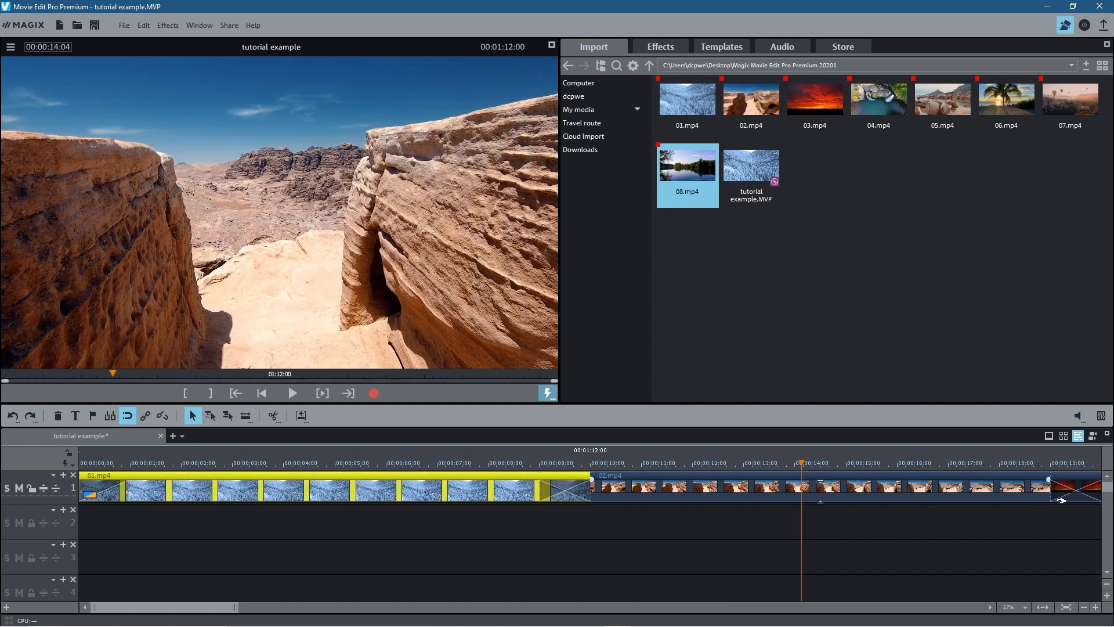
pyautogui.click(265, 528)
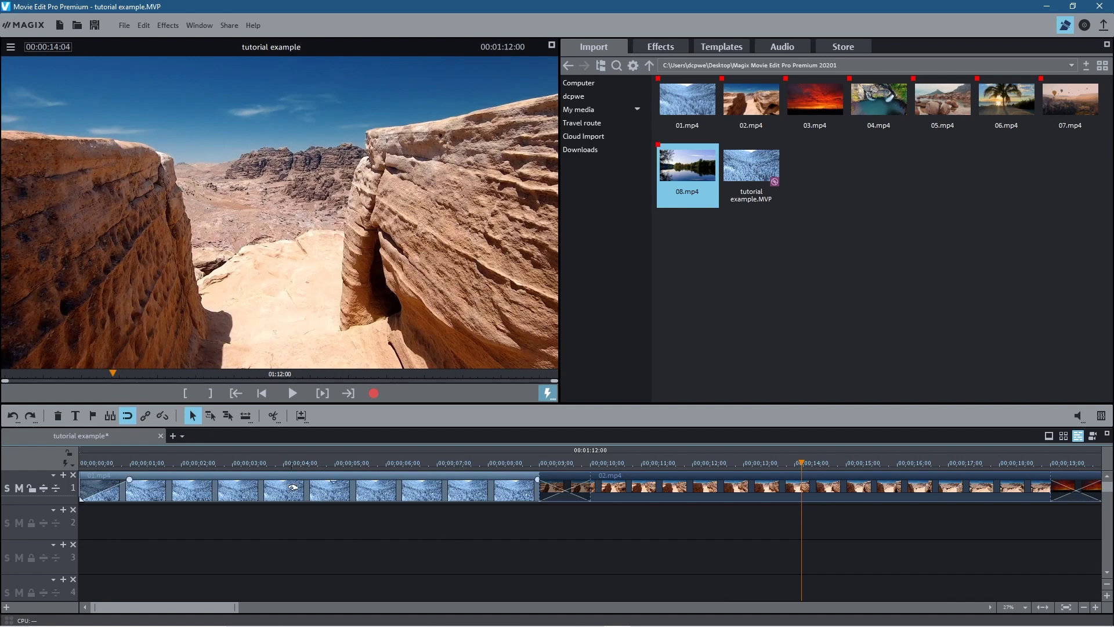
# Place 03.mp4 on track 2 at the start of the timeline and scrub through it to preview the overlap with track 1
pyautogui.click(814, 95)
pyautogui.moveTo(716, 282); pyautogui.dragTo(116, 524)
pyautogui.moveTo(107, 464); pyautogui.dragTo(382, 468)
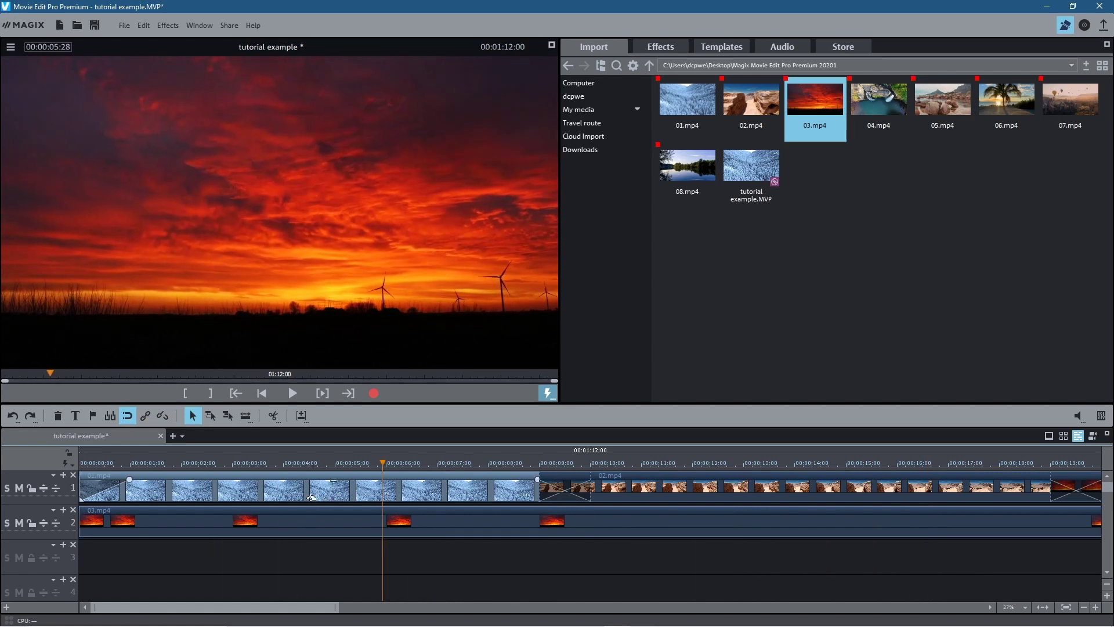
pyautogui.moveTo(751, 462); pyautogui.dragTo(259, 467)
# Delete clip 03.mp4 from track 2 and save the project
pyautogui.click(238, 525)
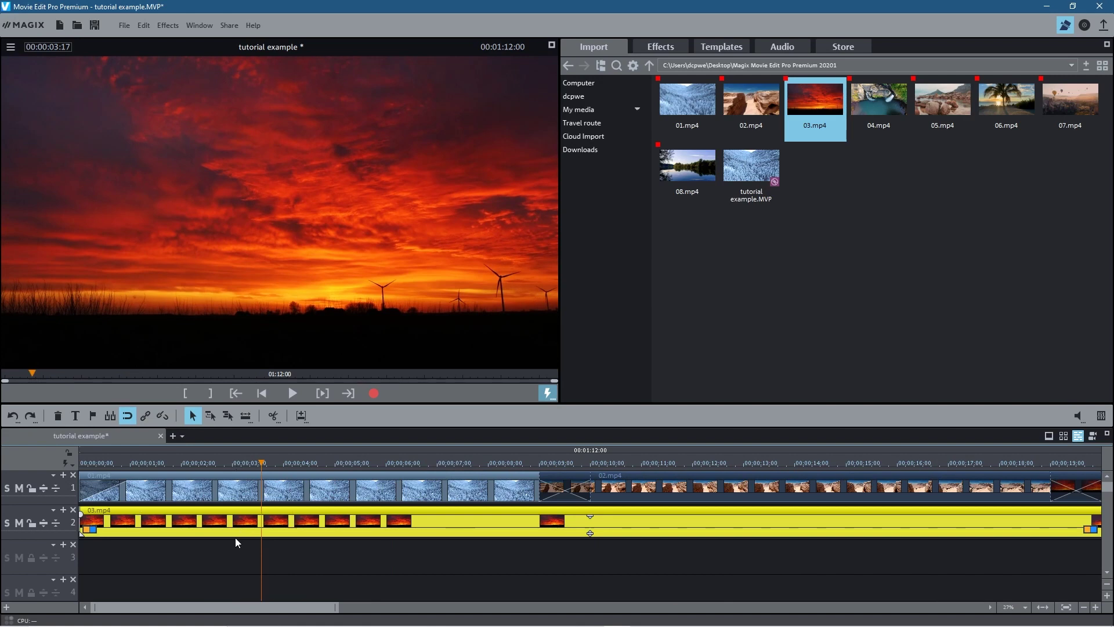
pyautogui.press('Delete')
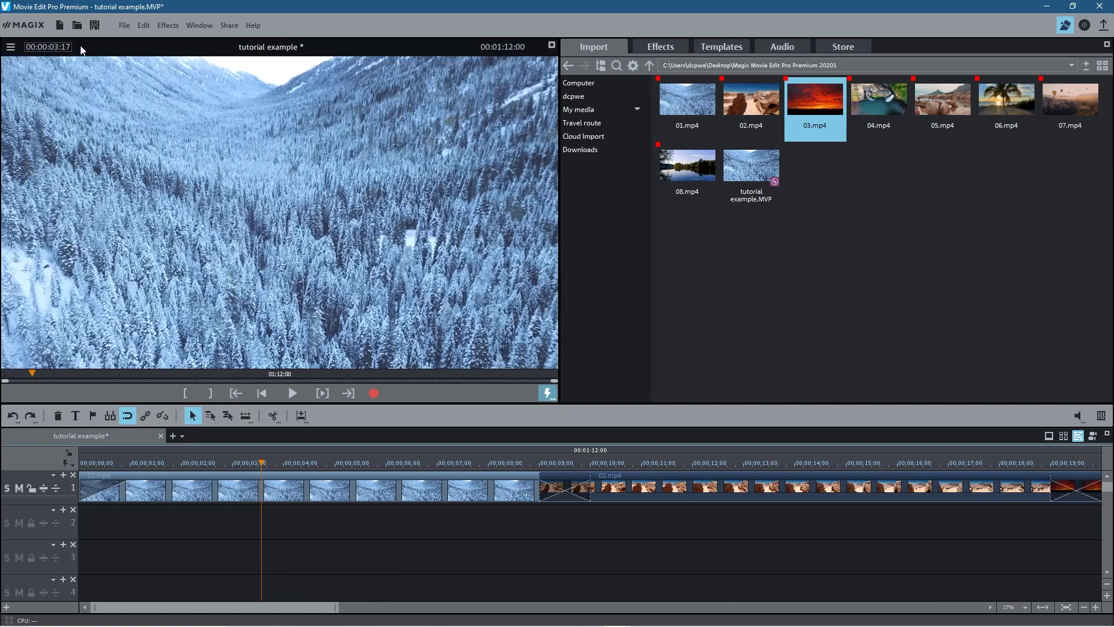
pyautogui.click(94, 26)
# Browse the title template categories, including Opening/Closing credits, Subtitles, Timecode, 3D and Dynamic titles, to compare the available styles
pyautogui.moveTo(662, 184)
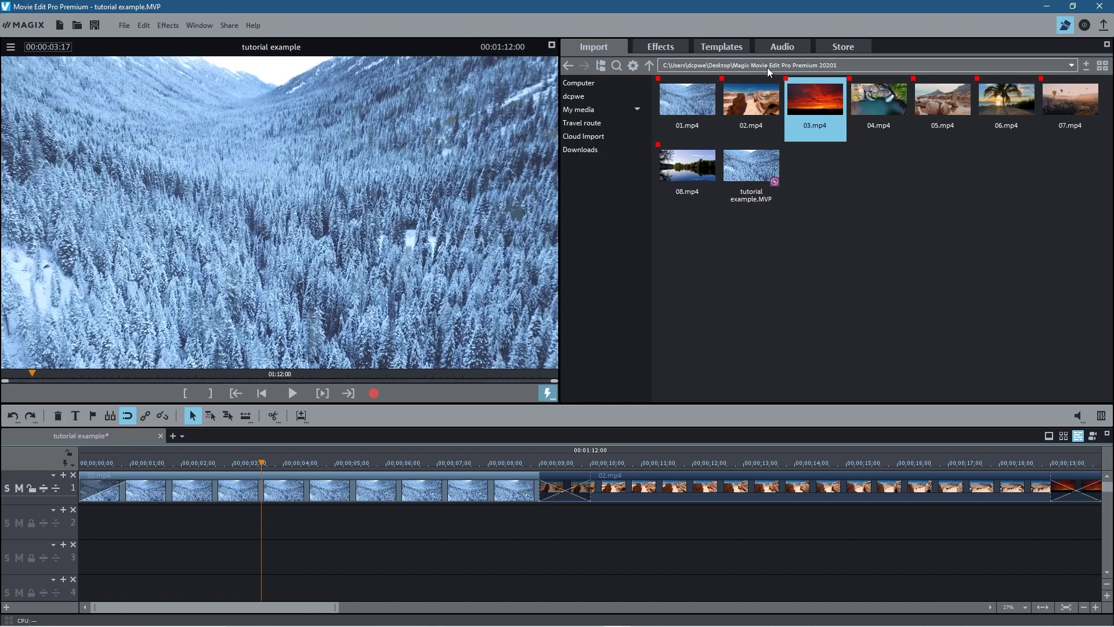
pyautogui.click(717, 47)
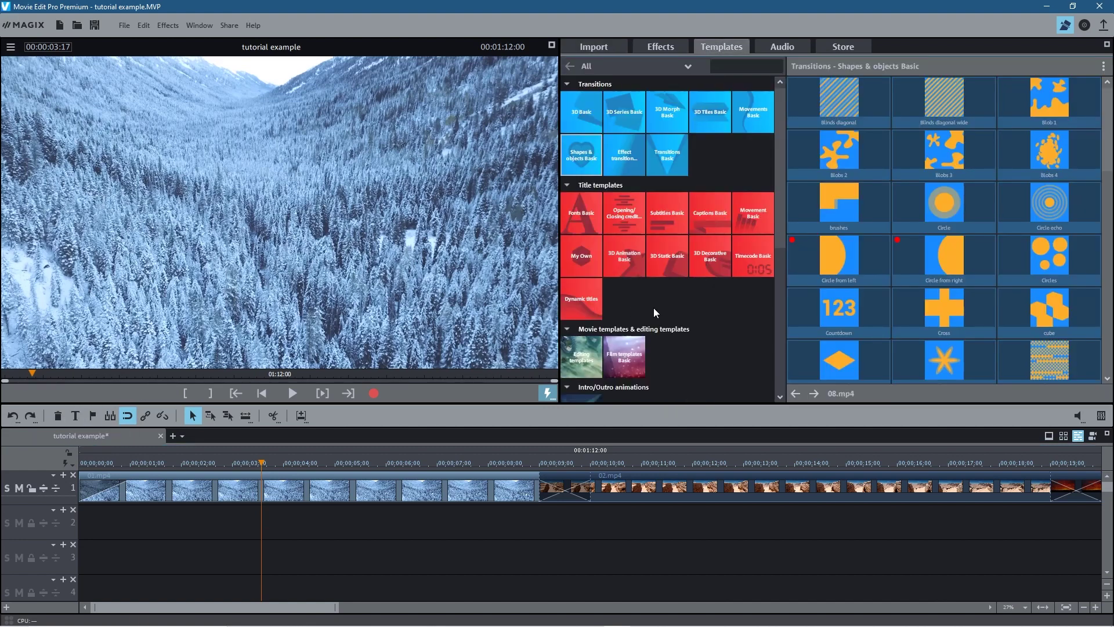
pyautogui.scroll(-5, 611, 235)
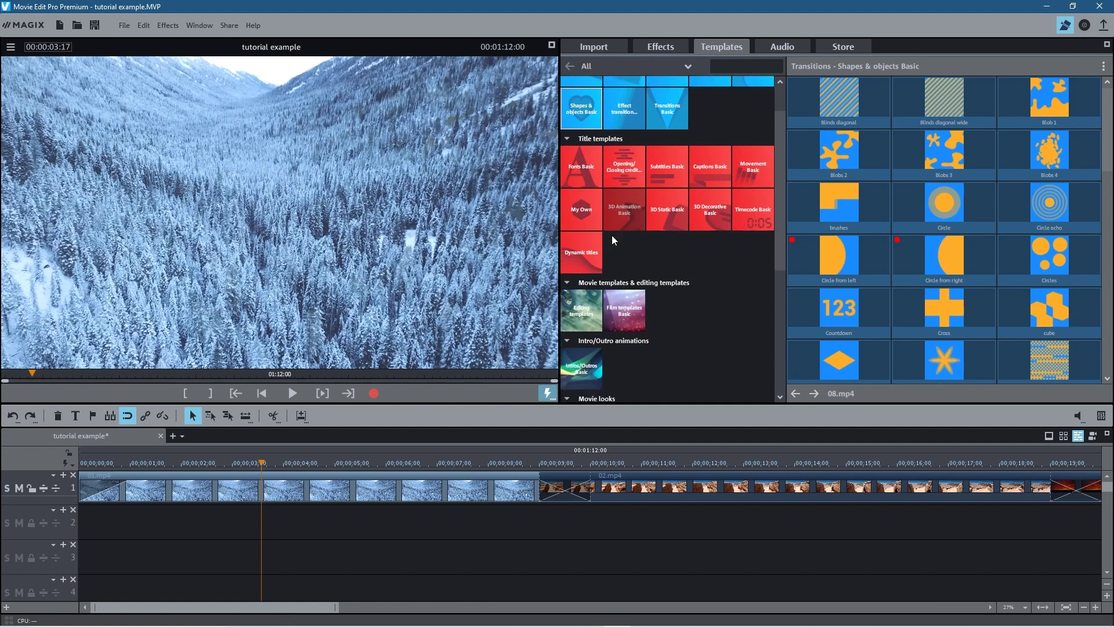
pyautogui.scroll(6, 625, 263)
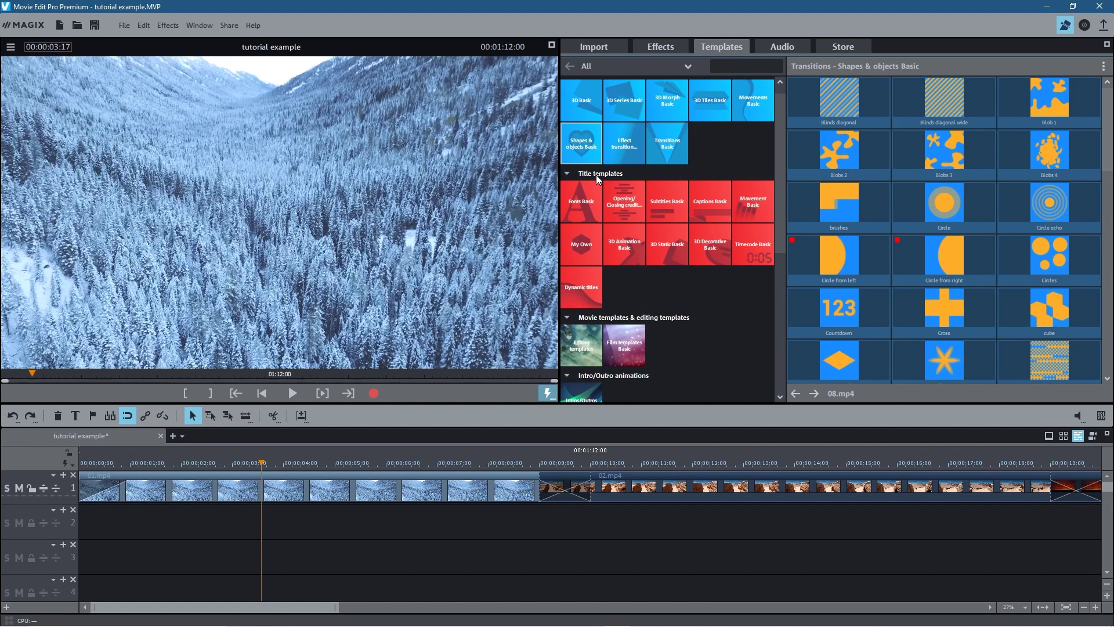
pyautogui.click(582, 212)
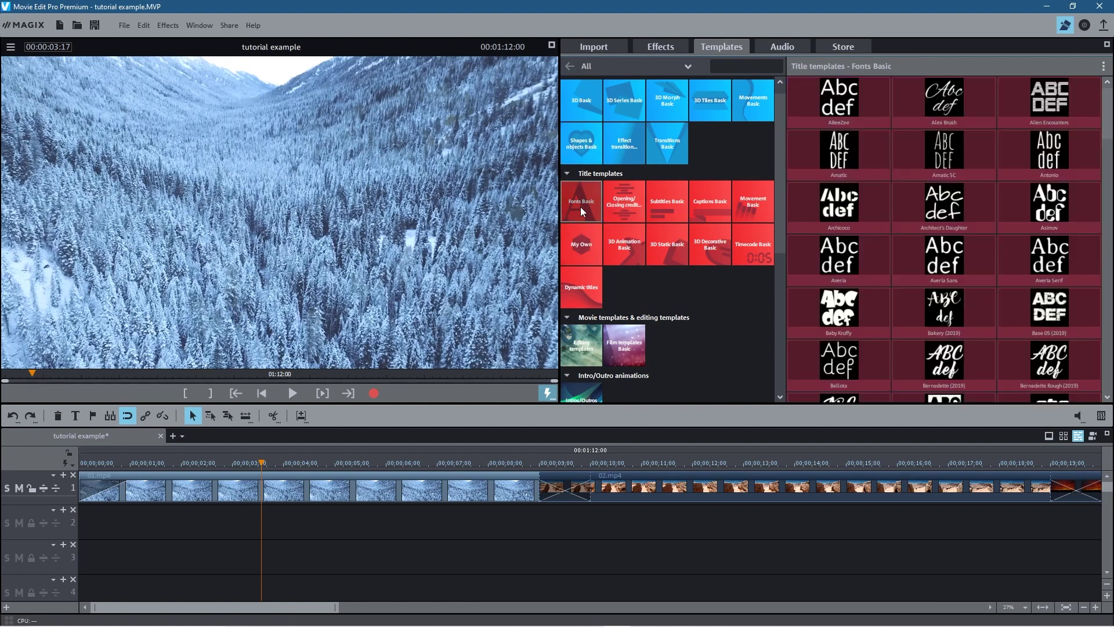
pyautogui.click(625, 207)
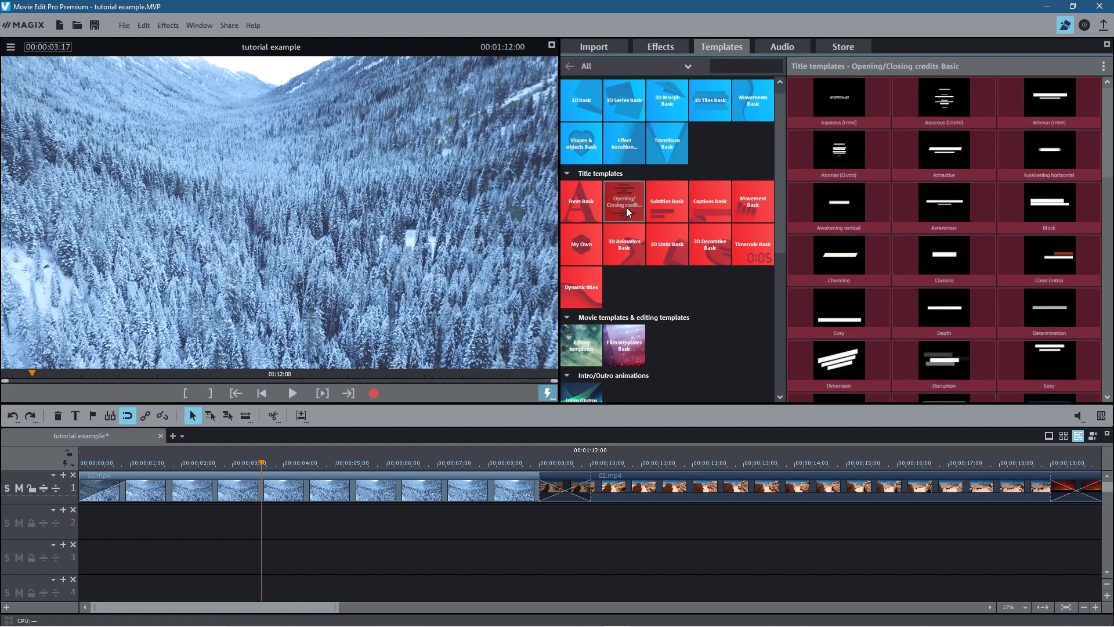
pyautogui.click(680, 214)
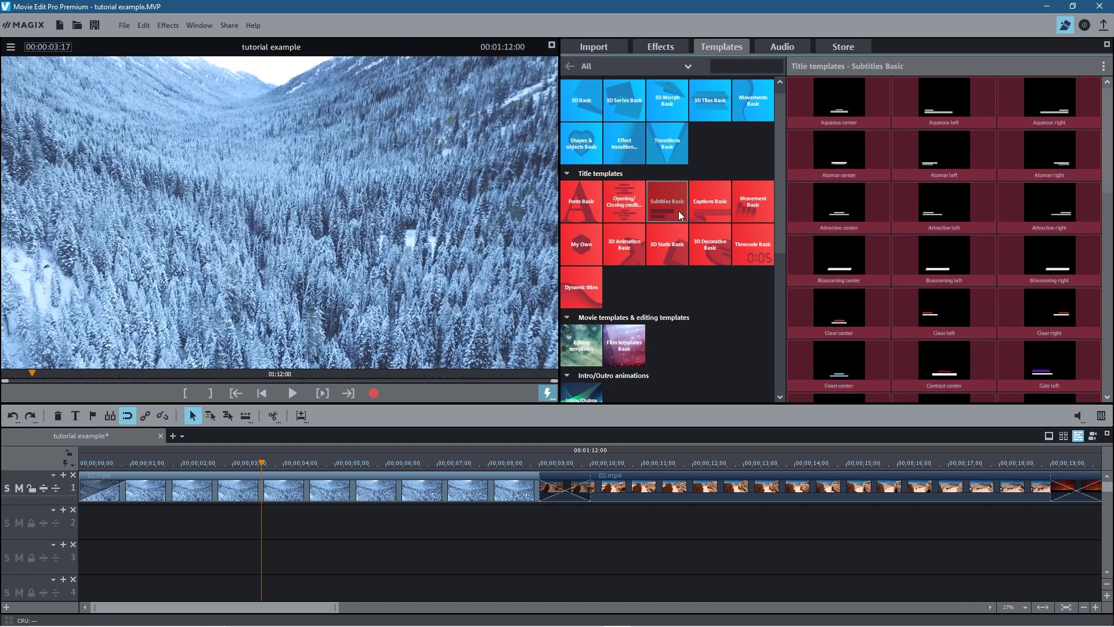
pyautogui.click(717, 204)
pyautogui.click(757, 210)
pyautogui.click(758, 257)
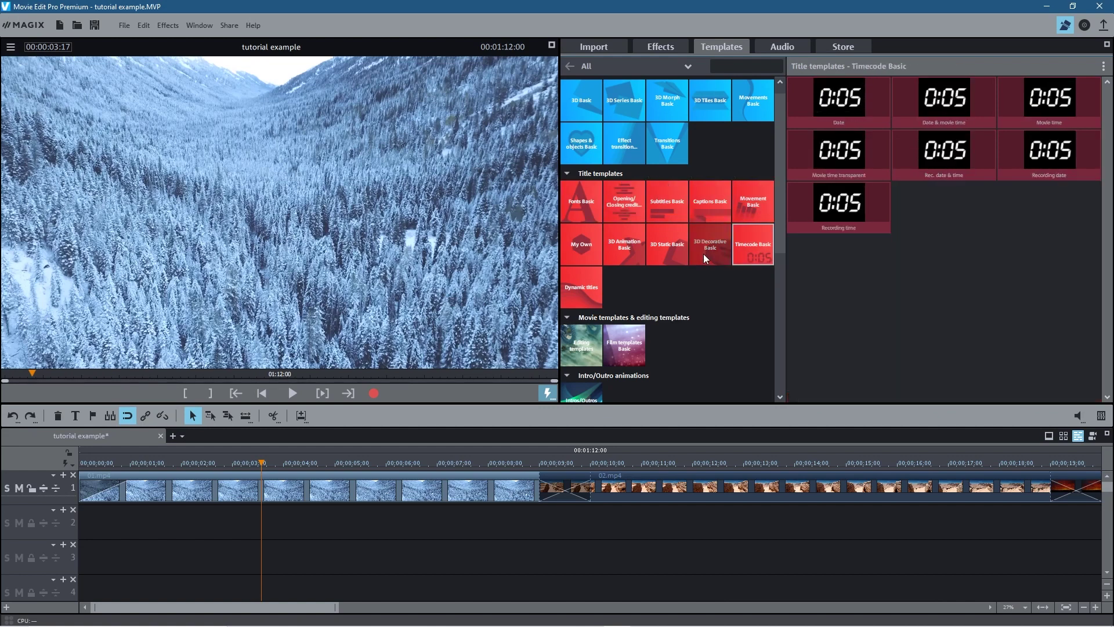
pyautogui.click(703, 253)
pyautogui.click(661, 255)
pyautogui.click(626, 252)
pyautogui.click(575, 248)
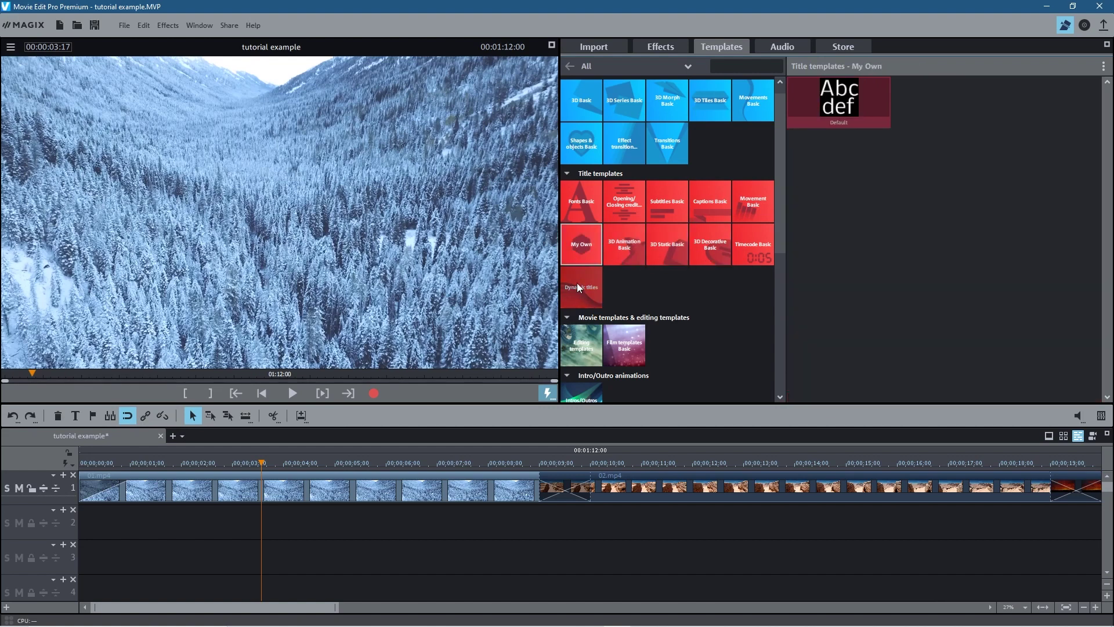
pyautogui.click(576, 287)
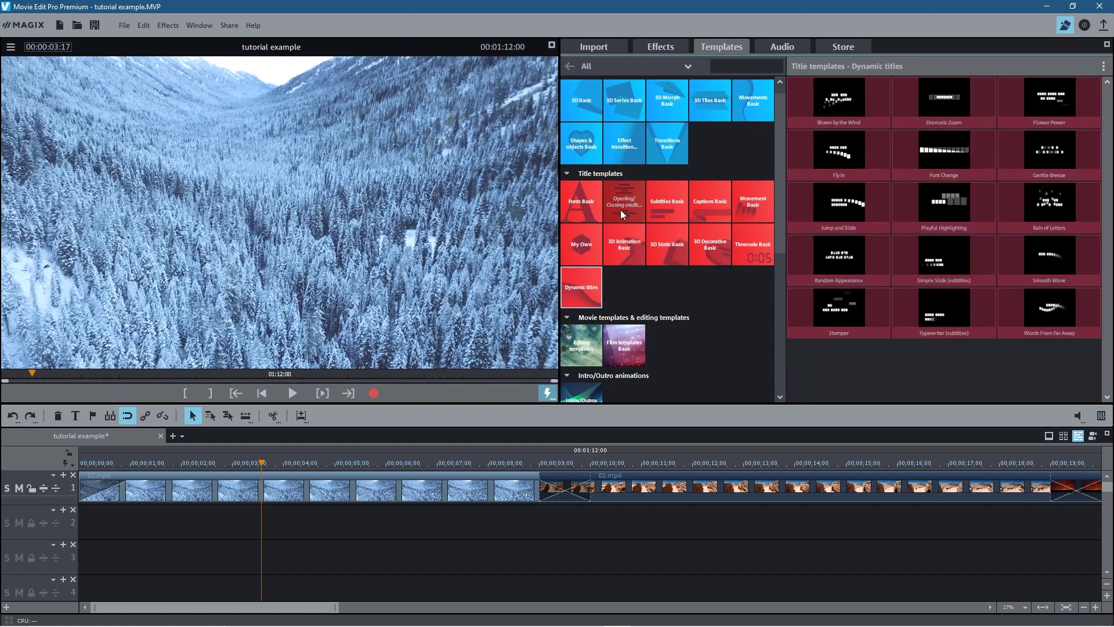
# Add the Hollywood Hills title template from Fonts Basic to track 2 at the start of the timeline
pyautogui.click(581, 211)
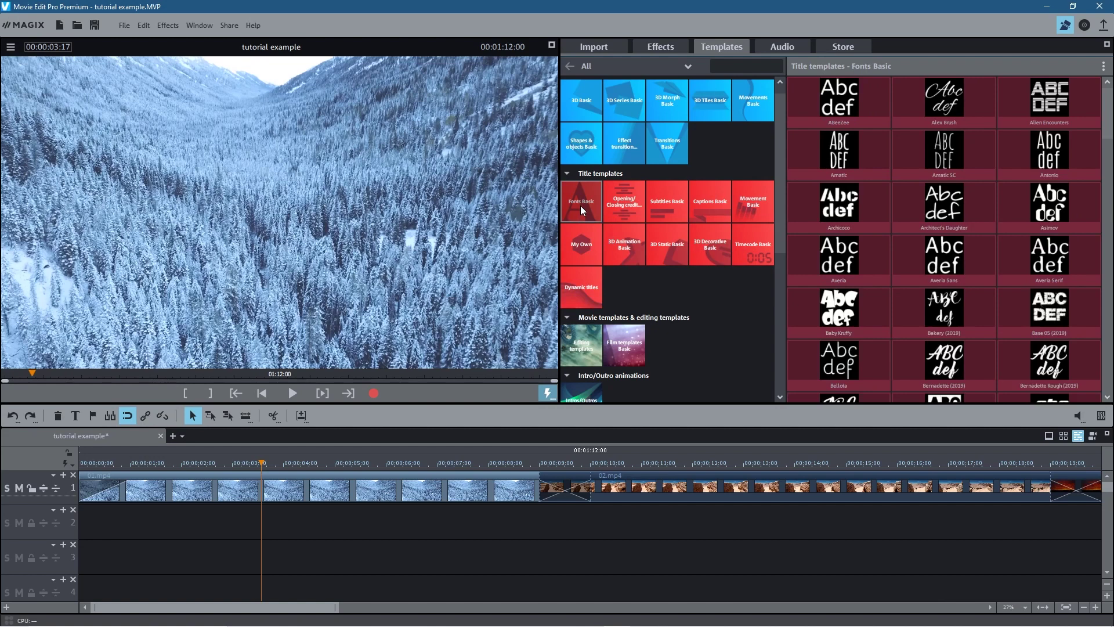
pyautogui.scroll(-5, 923, 278)
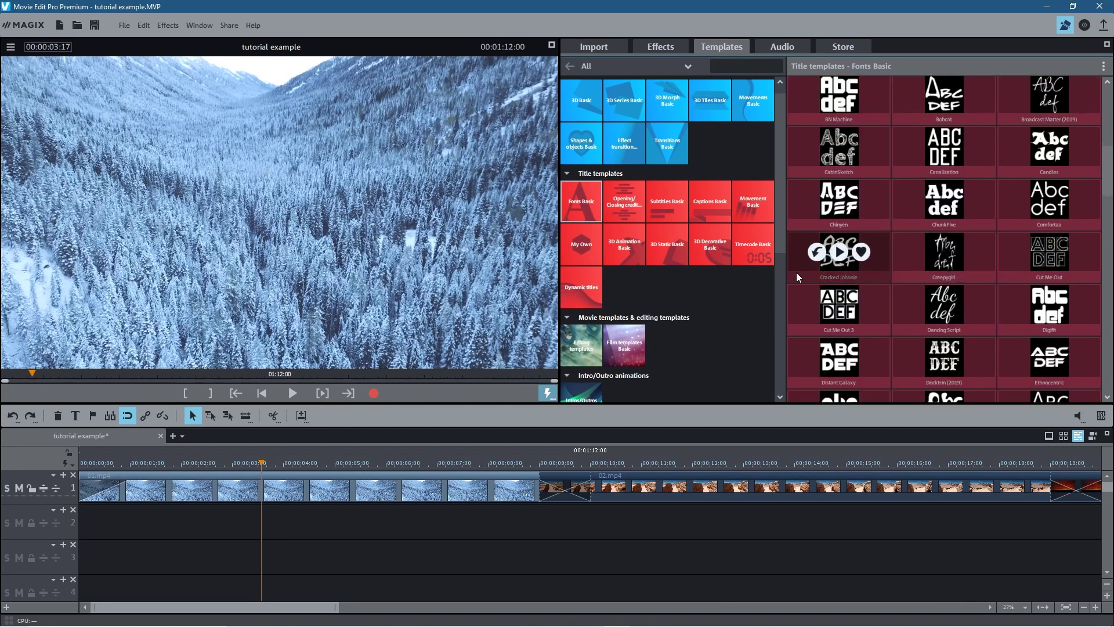
pyautogui.scroll(2, 796, 272)
pyautogui.scroll(6, 796, 272)
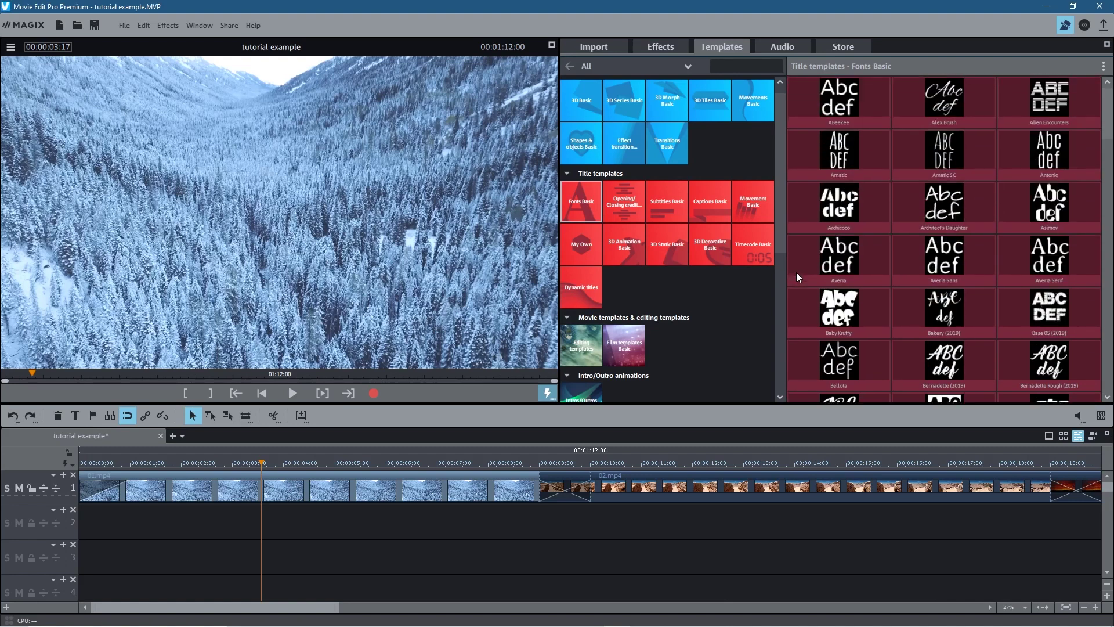
pyautogui.scroll(-1, 796, 272)
pyautogui.scroll(-5, 807, 293)
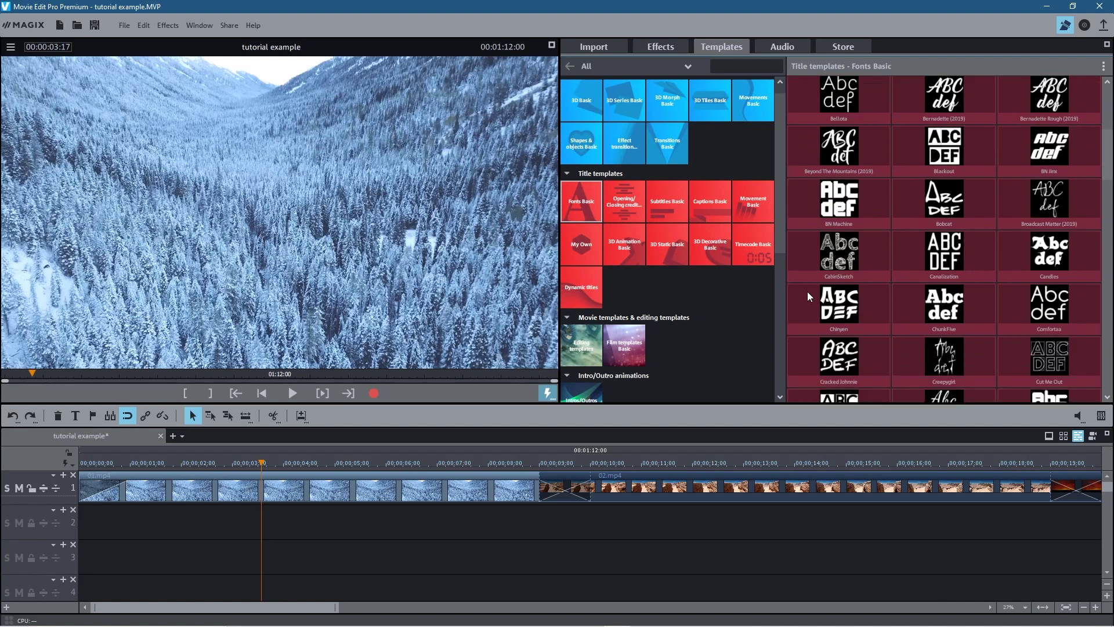
pyautogui.scroll(-2, 806, 296)
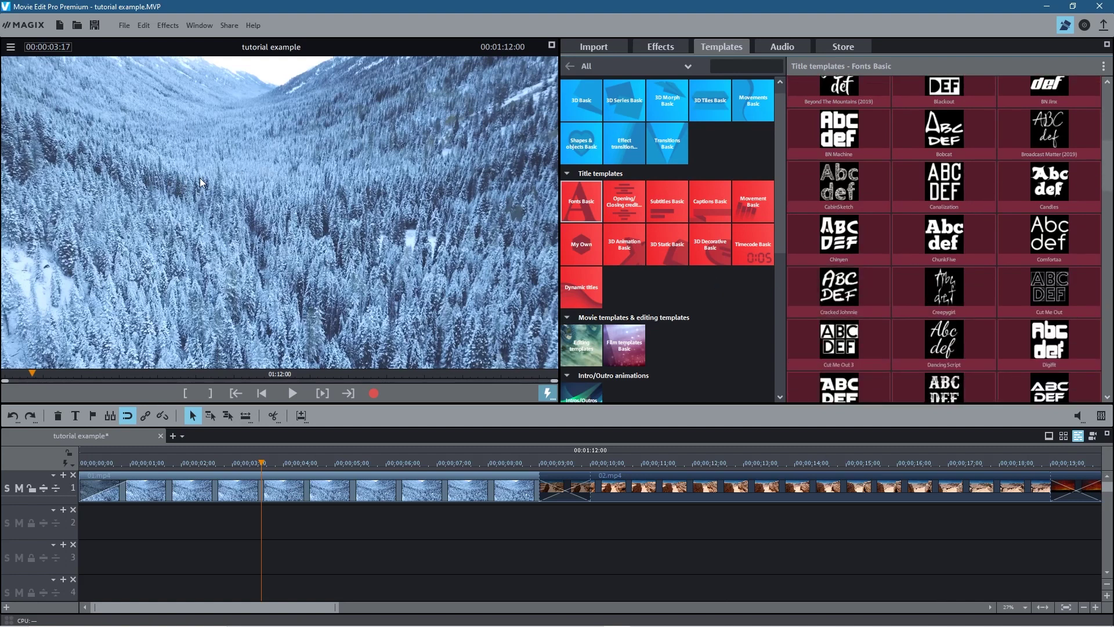
pyautogui.scroll(-2, 916, 310)
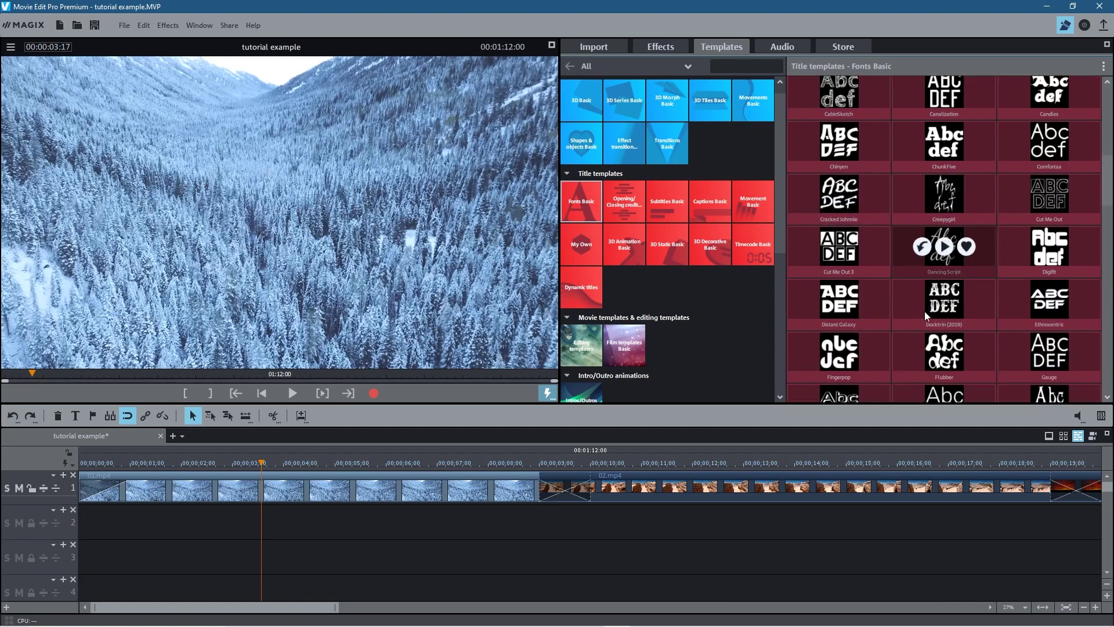
pyautogui.scroll(-2, 924, 311)
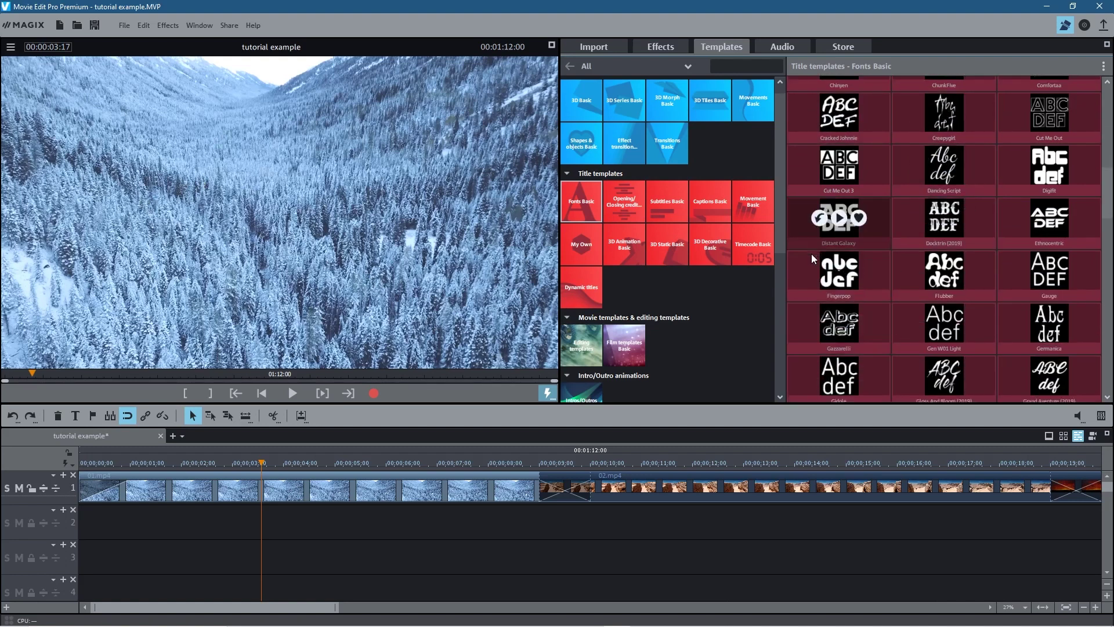
pyautogui.scroll(-2, 802, 283)
pyautogui.scroll(-3, 802, 279)
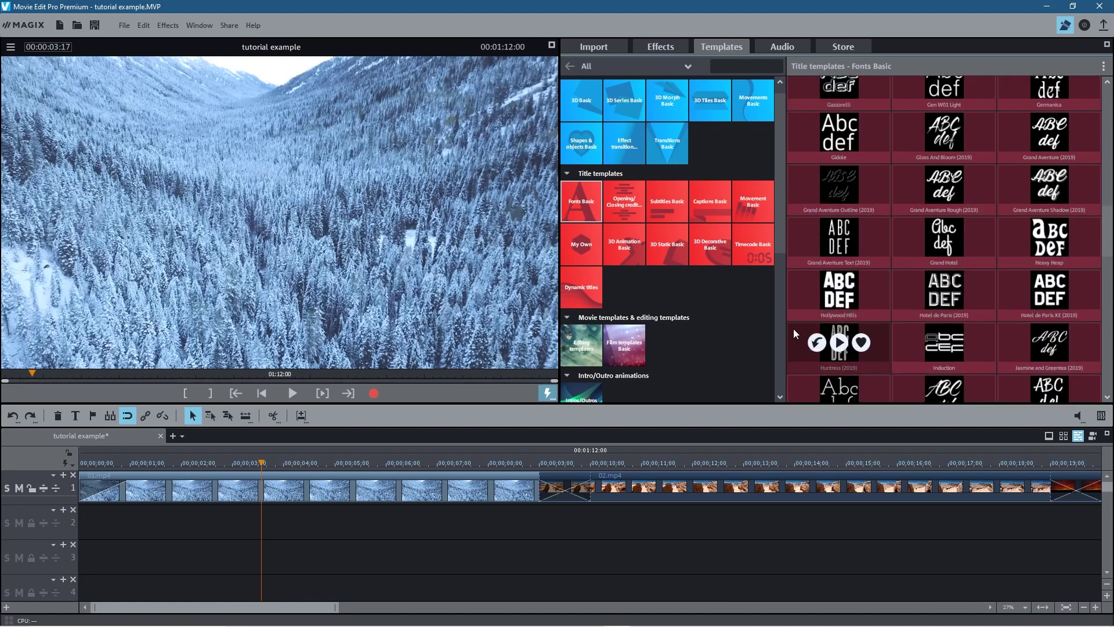
pyautogui.moveTo(799, 286); pyautogui.dragTo(113, 524)
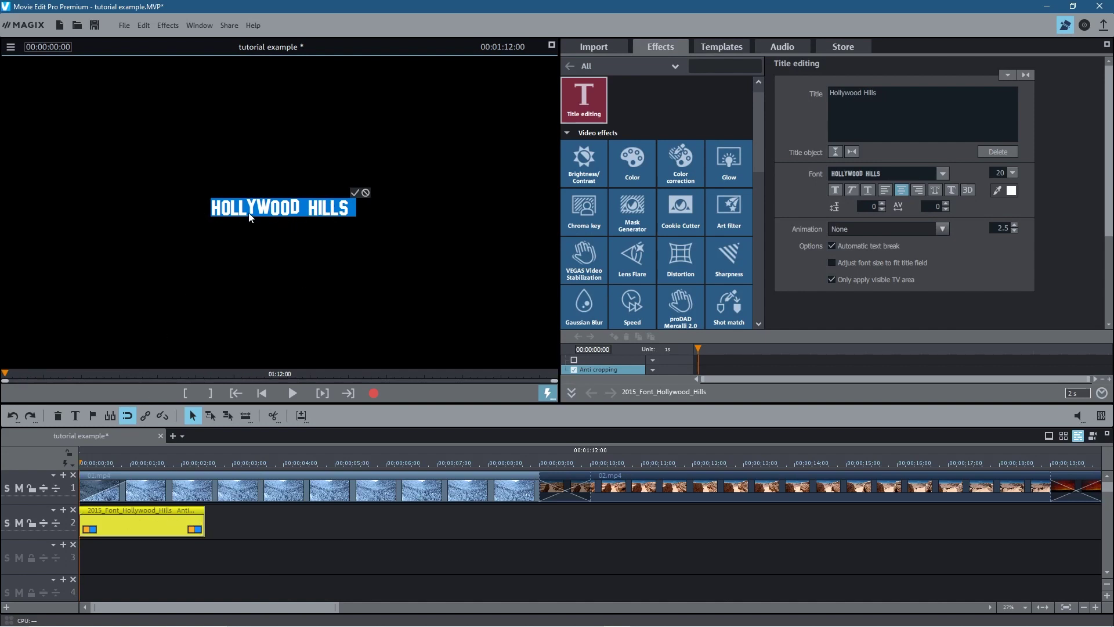
# Set the Hollywood Hills title's font to Noto Serif Georgian
pyautogui.click(943, 173)
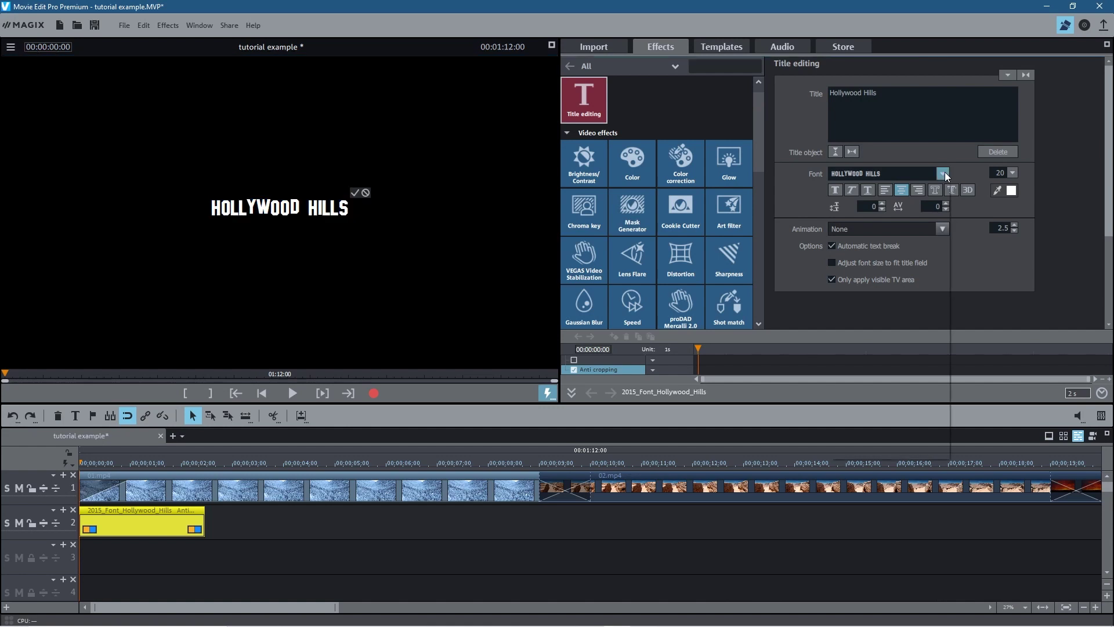
pyautogui.moveTo(944, 271); pyautogui.dragTo(931, 349)
pyautogui.scroll(-4, 931, 350)
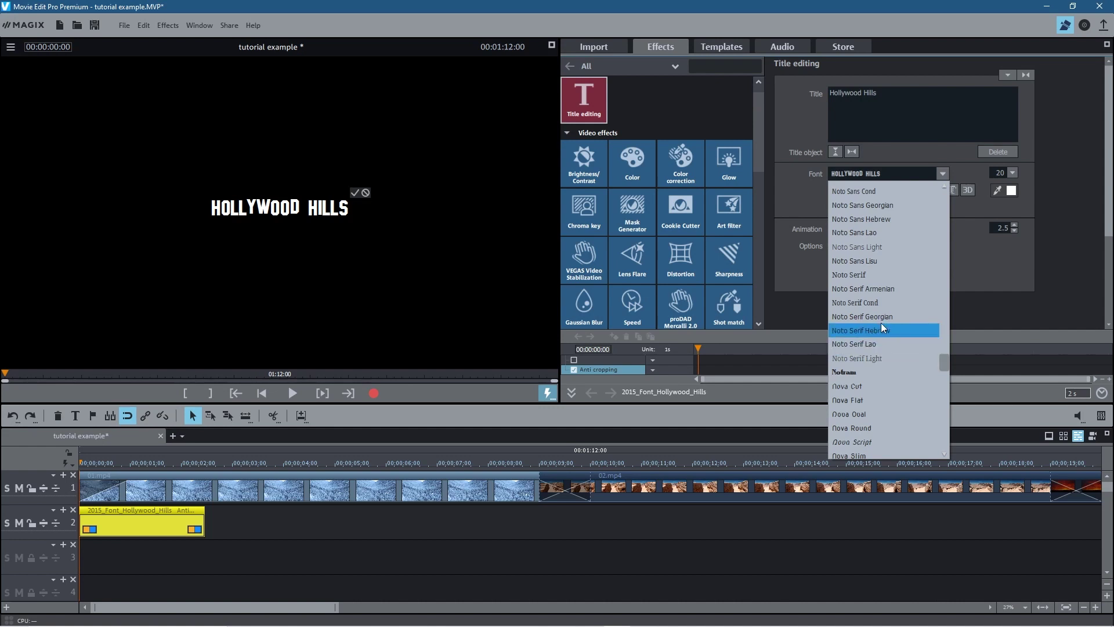
pyautogui.click(878, 317)
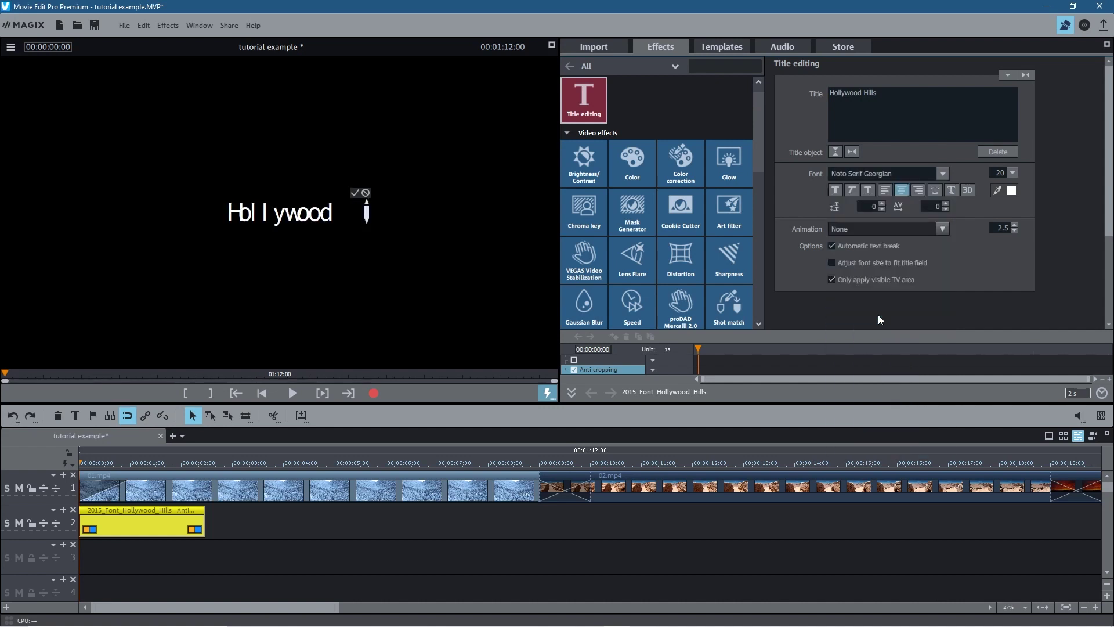
# Change the title's font to Myanmar Text
pyautogui.click(943, 174)
pyautogui.scroll(3, 891, 286)
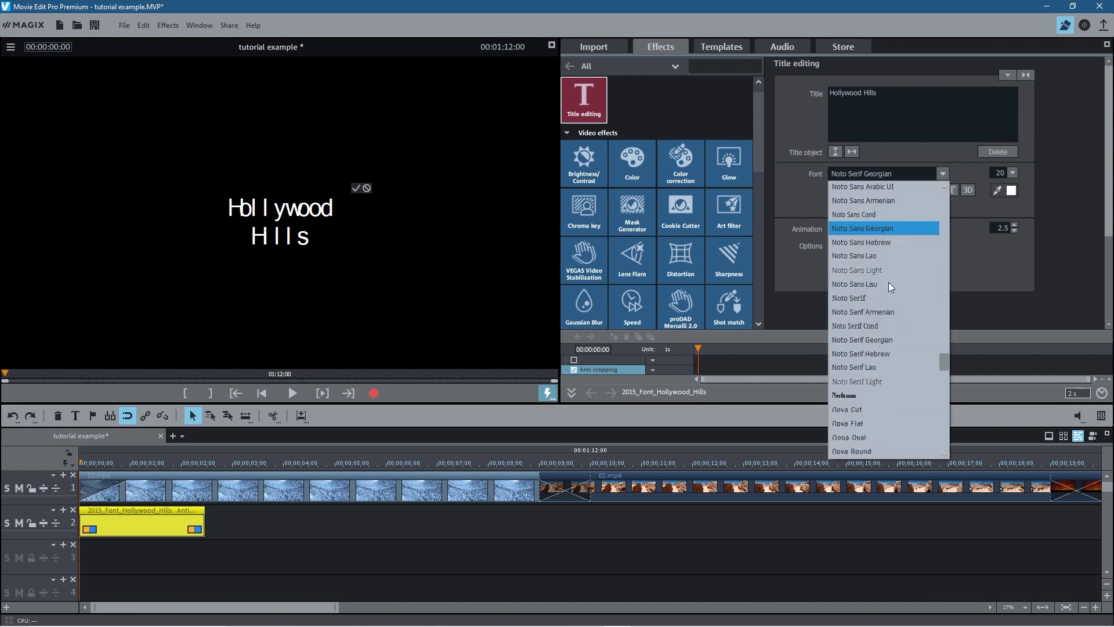
pyautogui.scroll(5, 885, 277)
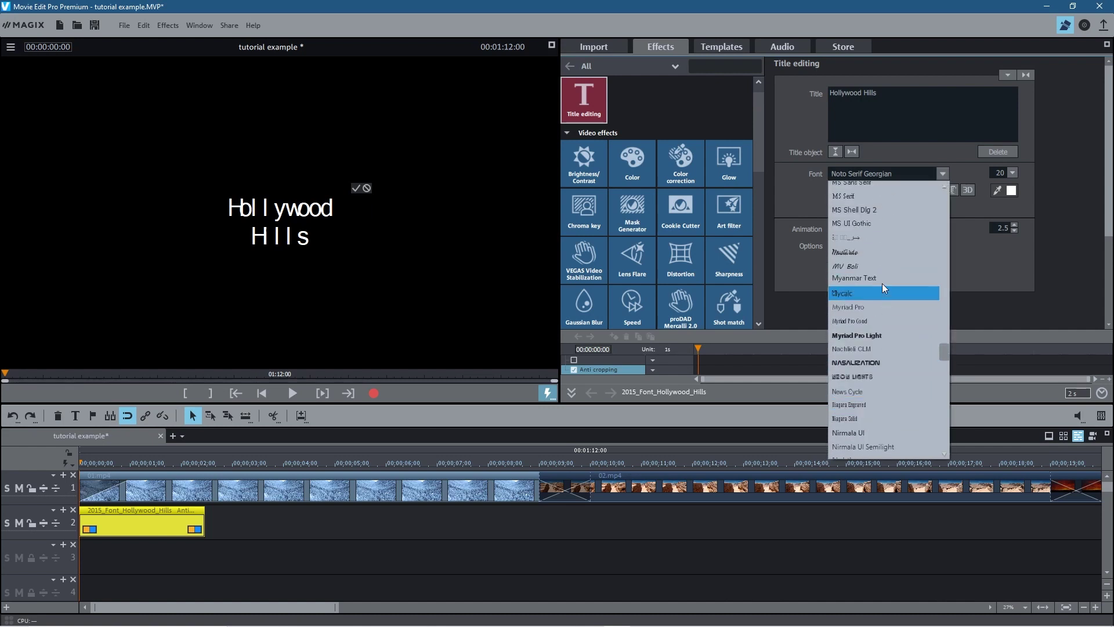
pyautogui.click(882, 278)
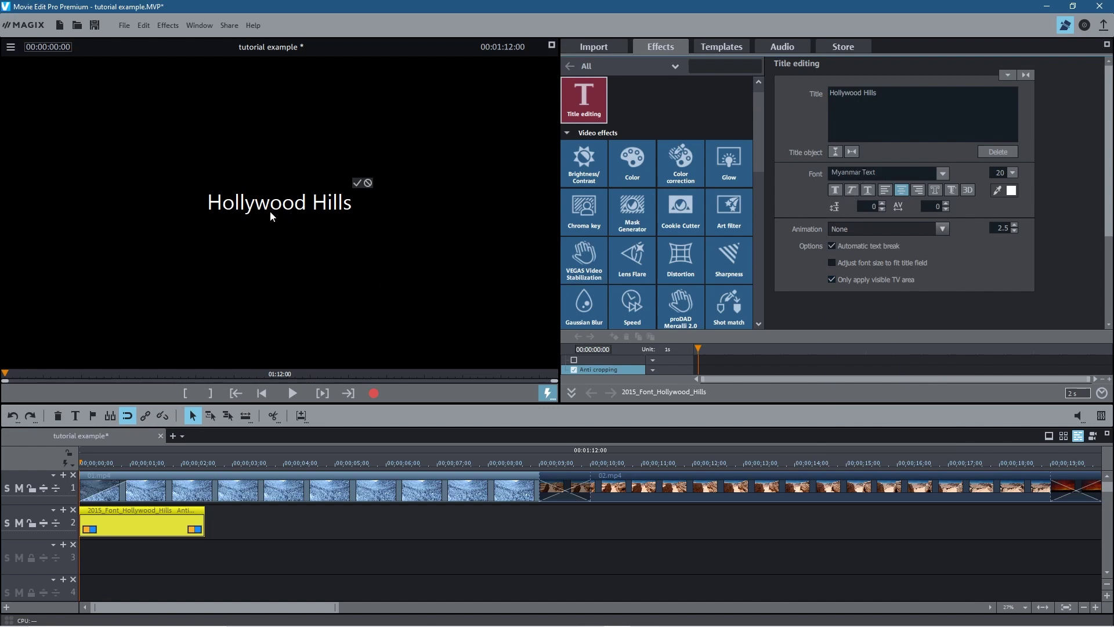
# Set the title's font size to 40 and apply the title edit with the playhead at 00:00:00:18
pyautogui.click(1014, 173)
pyautogui.moveTo(1010, 265); pyautogui.dragTo(1008, 251)
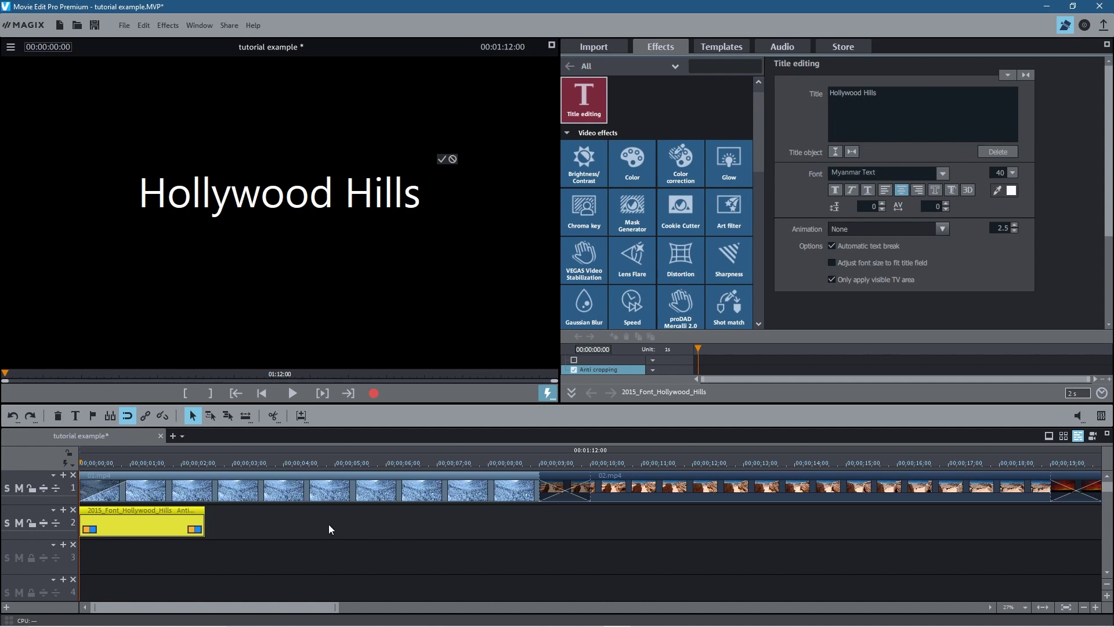
pyautogui.moveTo(120, 466)
pyautogui.mouseDown()
pyautogui.moveTo(186, 468)
pyautogui.moveTo(88, 478)
pyautogui.moveTo(109, 480)
pyautogui.mouseUp()
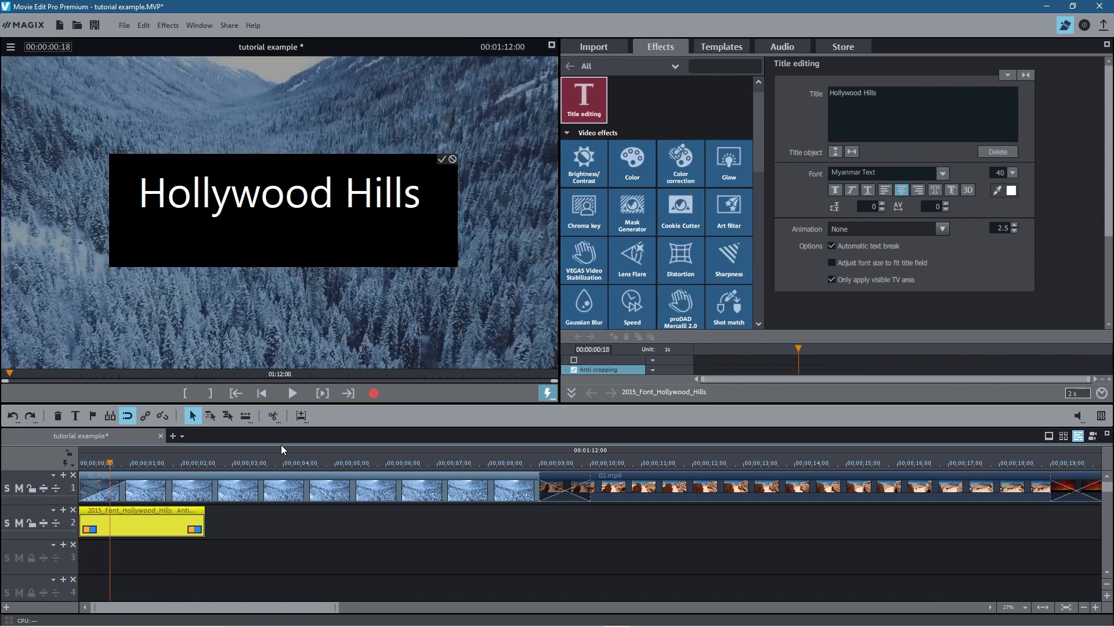
pyautogui.click(441, 160)
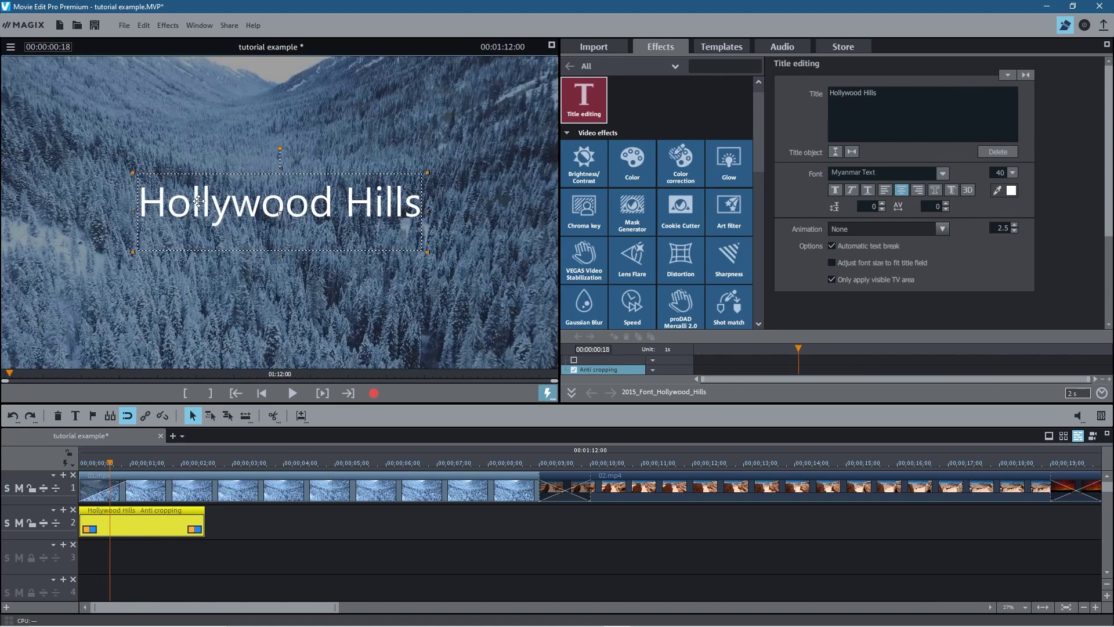
# Move the title on track 2 to start at 00:00:01:00 and fade it in until 00:00:02:00
pyautogui.moveTo(127, 465); pyautogui.dragTo(124, 525)
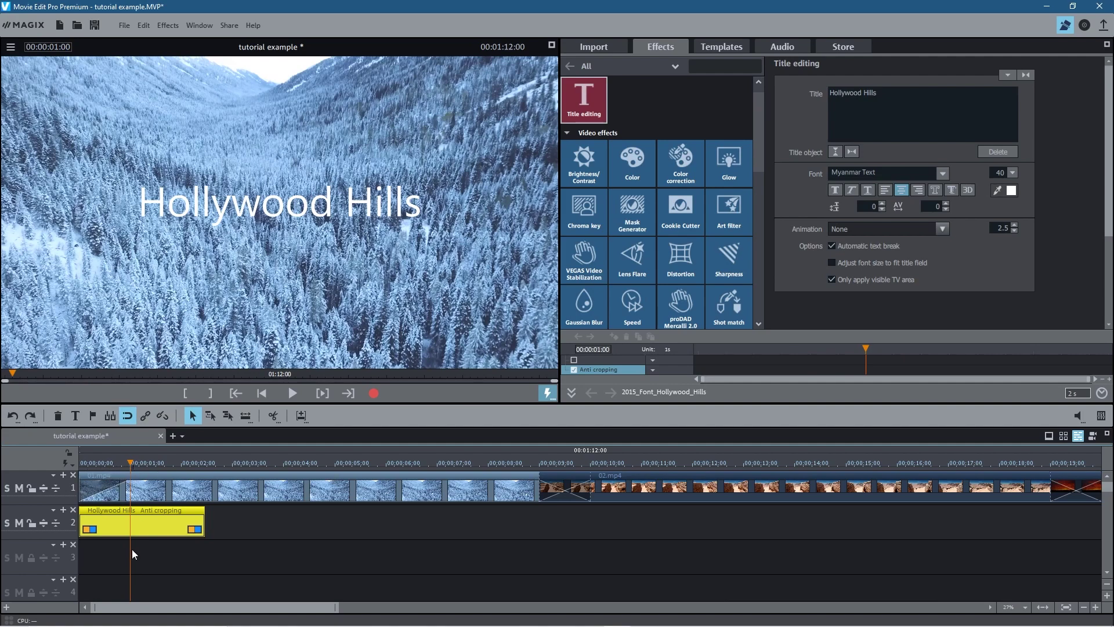
pyautogui.moveTo(97, 522); pyautogui.dragTo(148, 523)
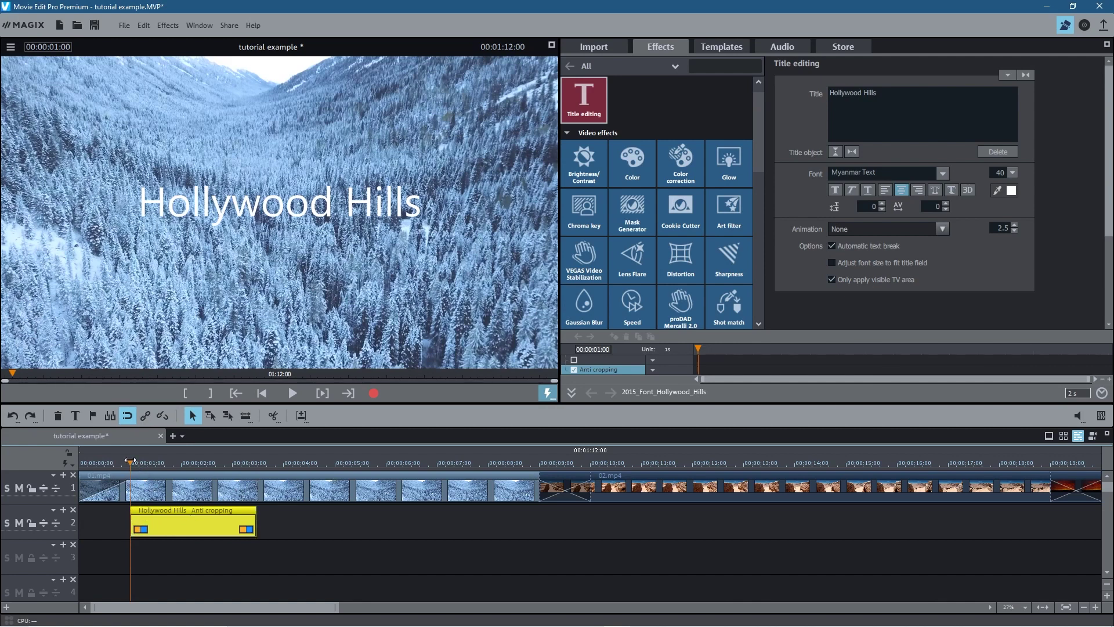
pyautogui.moveTo(130, 461); pyautogui.dragTo(183, 478)
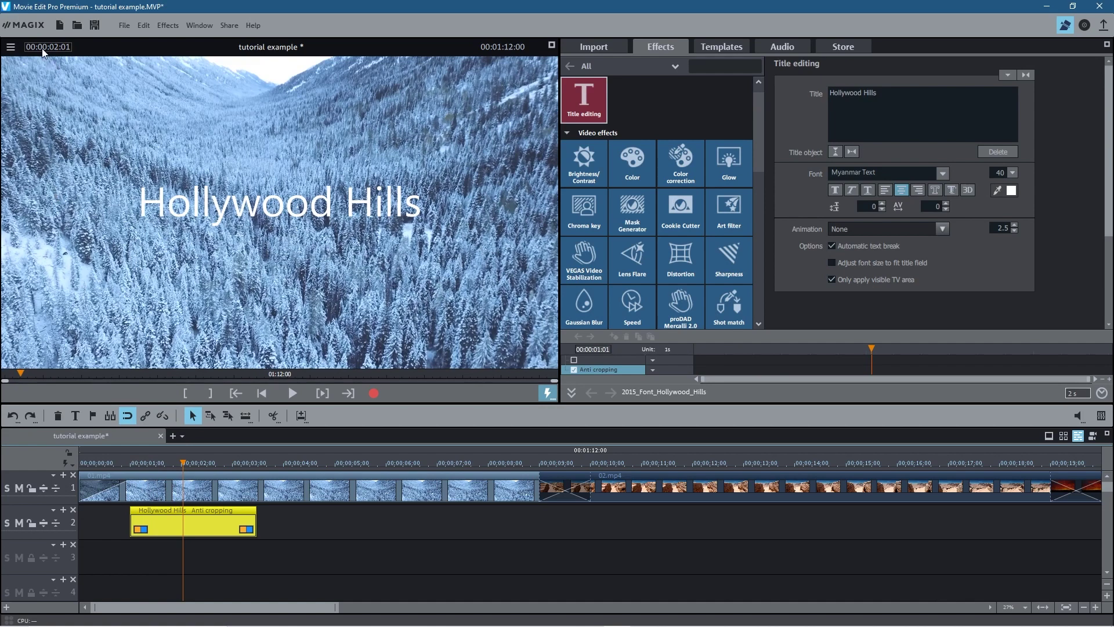
pyautogui.press('Left')
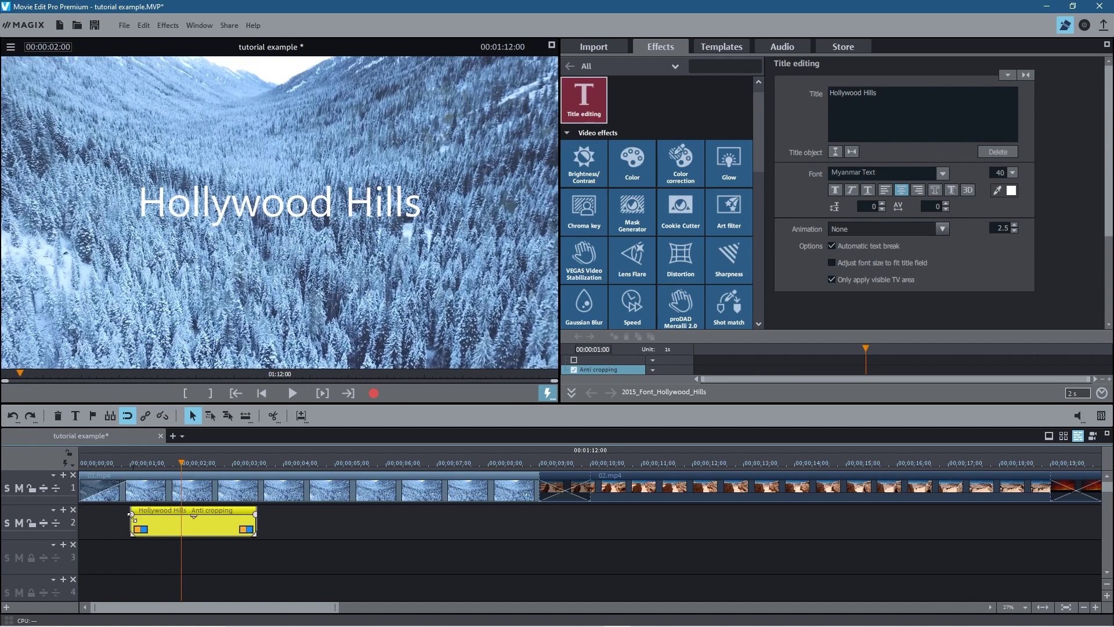
pyautogui.moveTo(131, 514); pyautogui.dragTo(183, 514)
pyautogui.moveTo(182, 461); pyautogui.dragTo(180, 494)
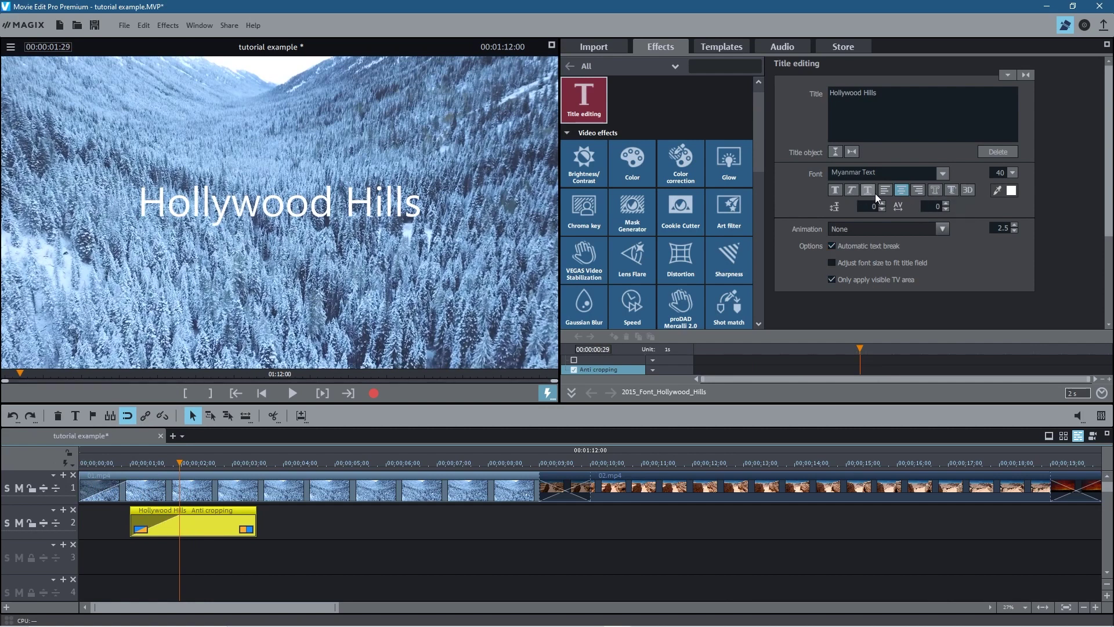
# Make the title bold and try italic, underline, left and right alignment before restoring plain centred text in bold
pyautogui.click(834, 192)
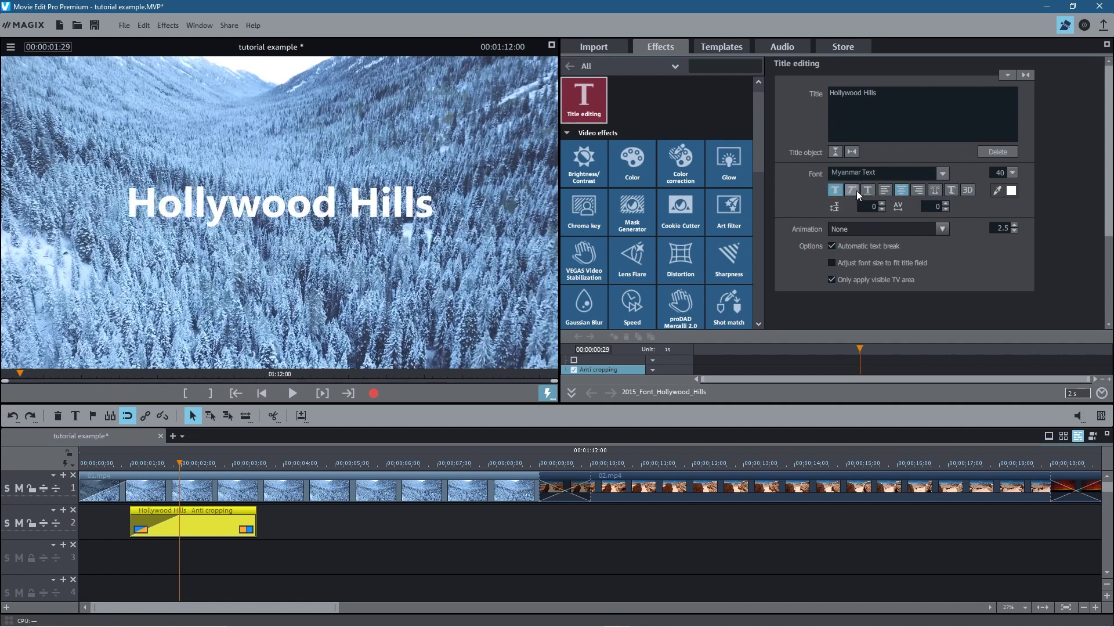
pyautogui.click(851, 191)
pyautogui.click(851, 192)
pyautogui.click(868, 192)
pyautogui.click(868, 192)
pyautogui.click(885, 191)
pyautogui.click(900, 193)
pyautogui.click(917, 192)
pyautogui.click(901, 191)
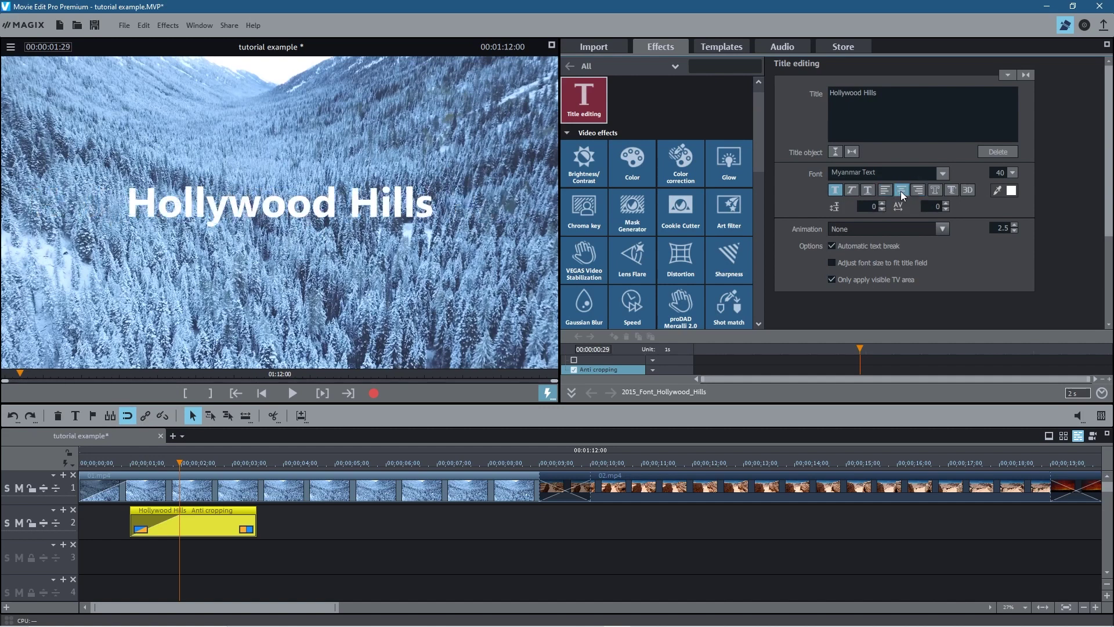
# Add a border to the title text and colour it red with RGB 0.84, 0.07, 0.20
pyautogui.click(935, 191)
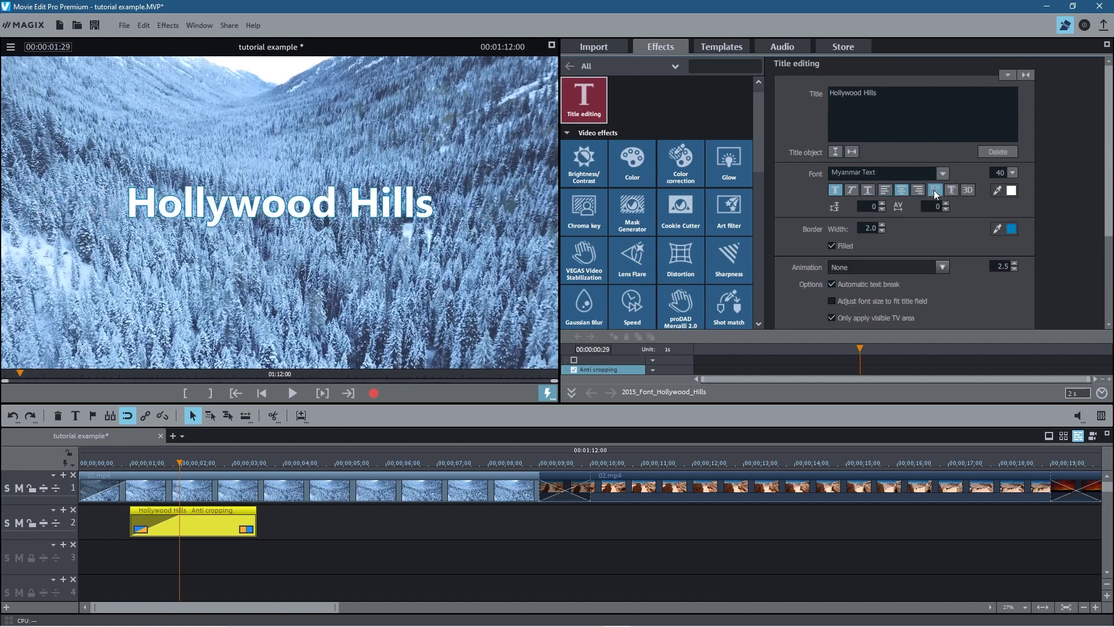
pyautogui.click(1010, 229)
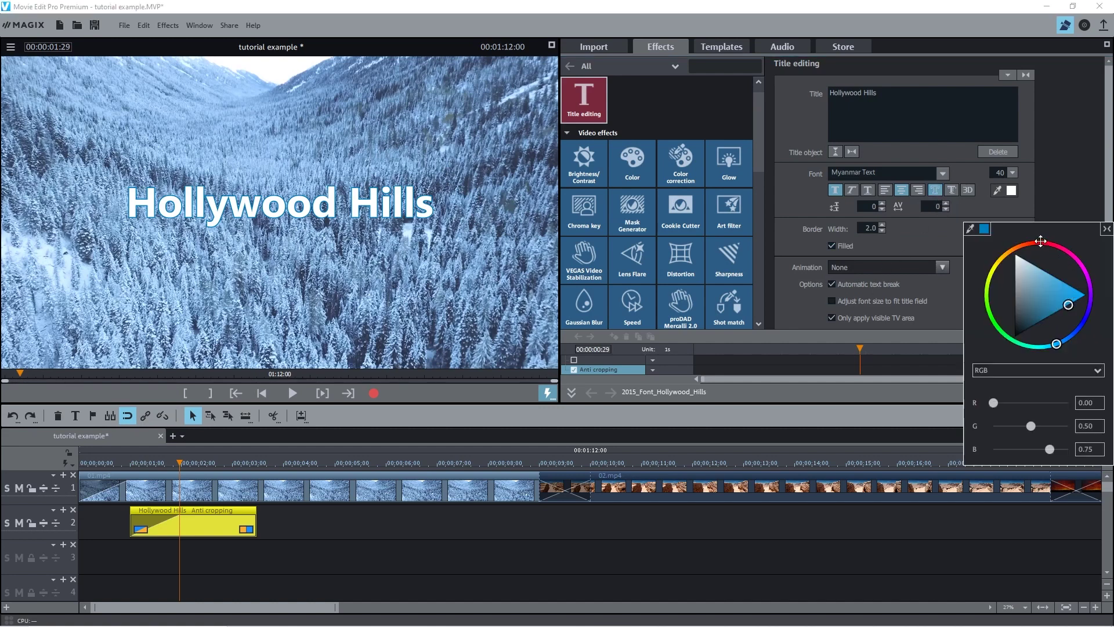
pyautogui.click(1068, 297)
pyautogui.moveTo(1086, 314)
pyautogui.mouseDown()
pyautogui.moveTo(1065, 250)
pyautogui.moveTo(1049, 246)
pyautogui.mouseUp()
pyautogui.moveTo(1038, 243); pyautogui.dragTo(1042, 243)
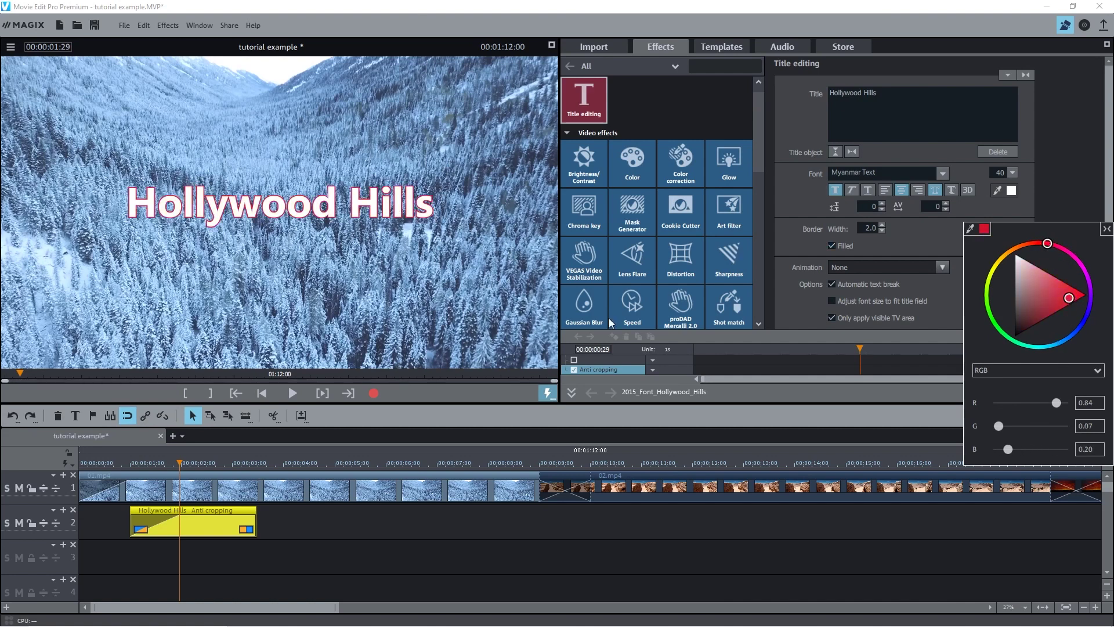
# Set the title's border width to 2.4 and its border colour to black with RGB 0.00, 0.00, 0.00
pyautogui.click(881, 225)
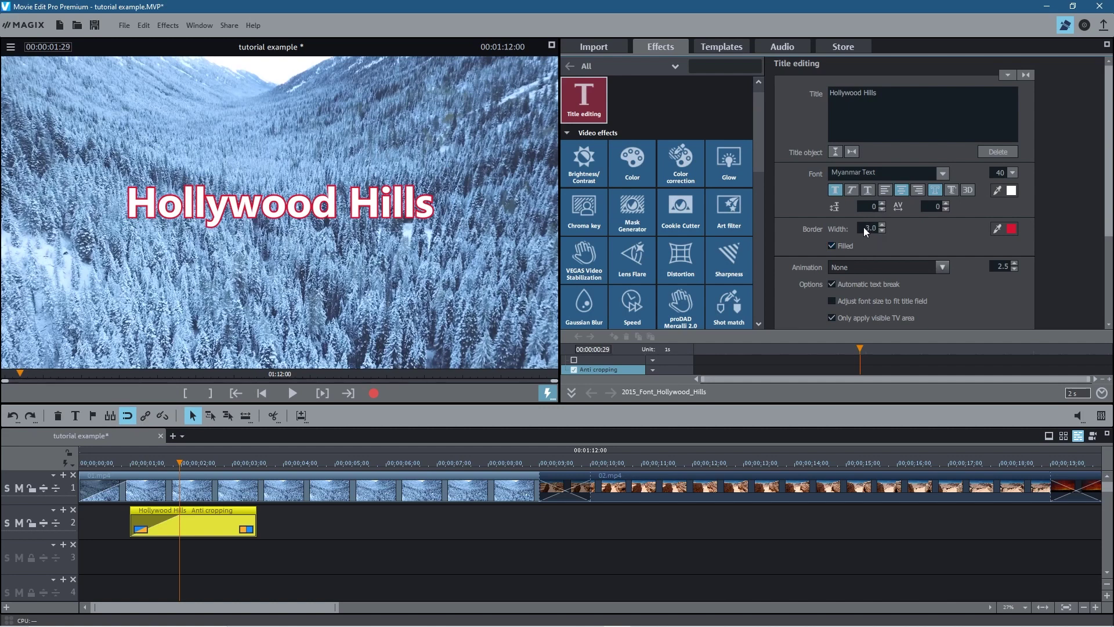
pyautogui.moveTo(876, 234)
pyautogui.mouseDown()
pyautogui.moveTo(873, 252)
pyautogui.moveTo(869, 165)
pyautogui.moveTo(871, 249)
pyautogui.moveTo(873, 232)
pyautogui.mouseUp()
pyautogui.click(1011, 228)
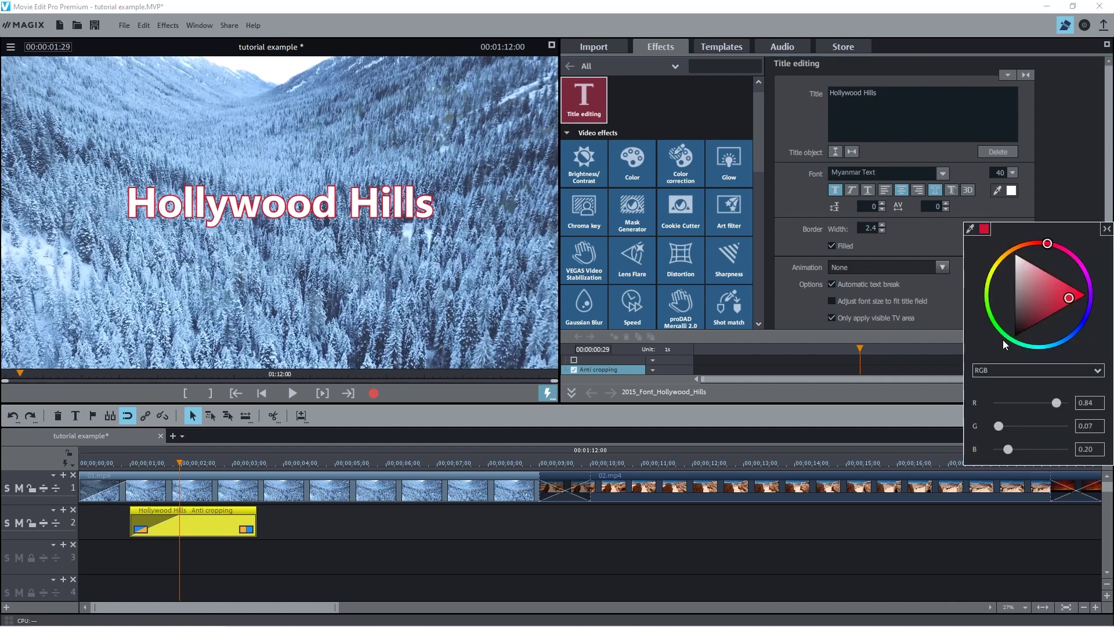
pyautogui.moveTo(1056, 402); pyautogui.dragTo(992, 449)
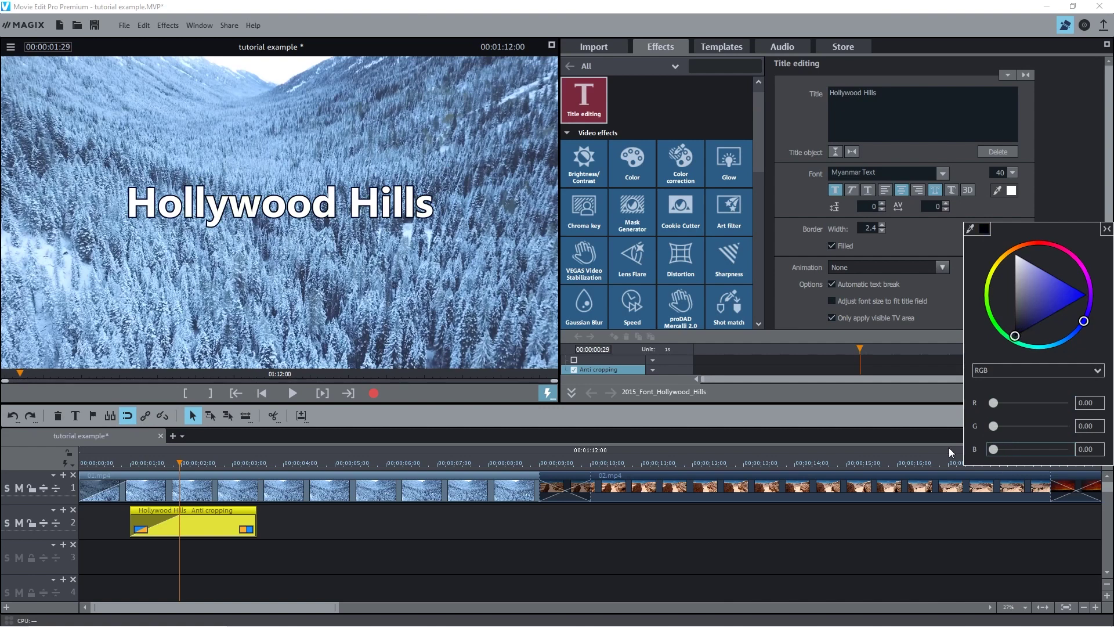
# Try the title without its fill, set the border width to 2.2 and turn the fill back on
pyautogui.click(831, 246)
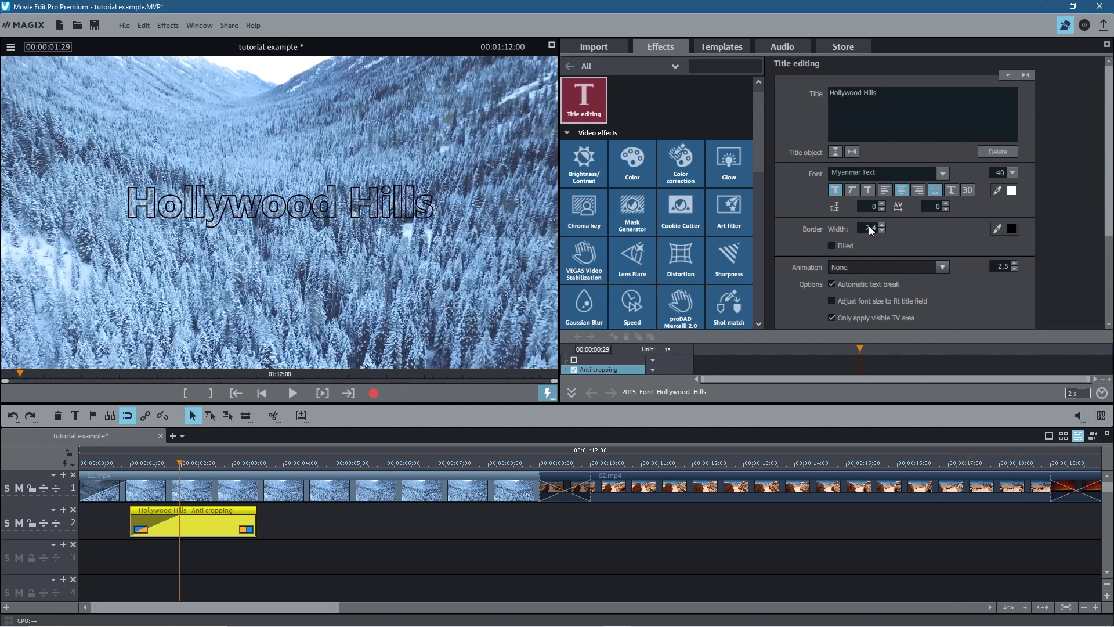
pyautogui.moveTo(871, 223); pyautogui.dragTo(851, 259)
pyautogui.click(831, 247)
pyautogui.click(832, 246)
pyautogui.click(831, 246)
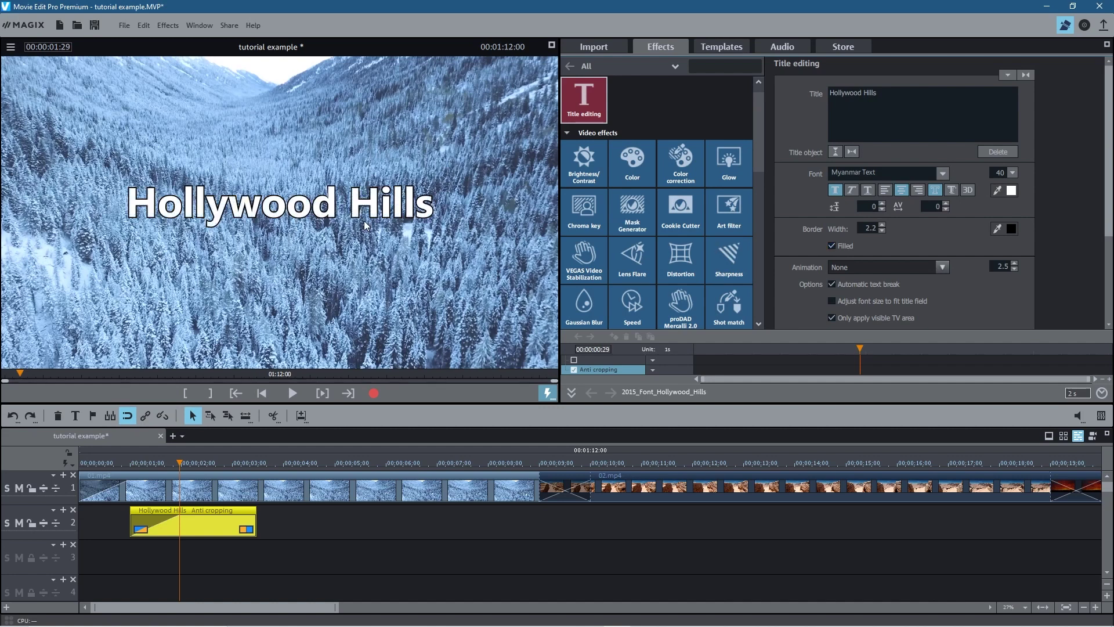
# Set the title's text colour to red with RGB 0.90, 0.11, 0.11
pyautogui.click(1010, 193)
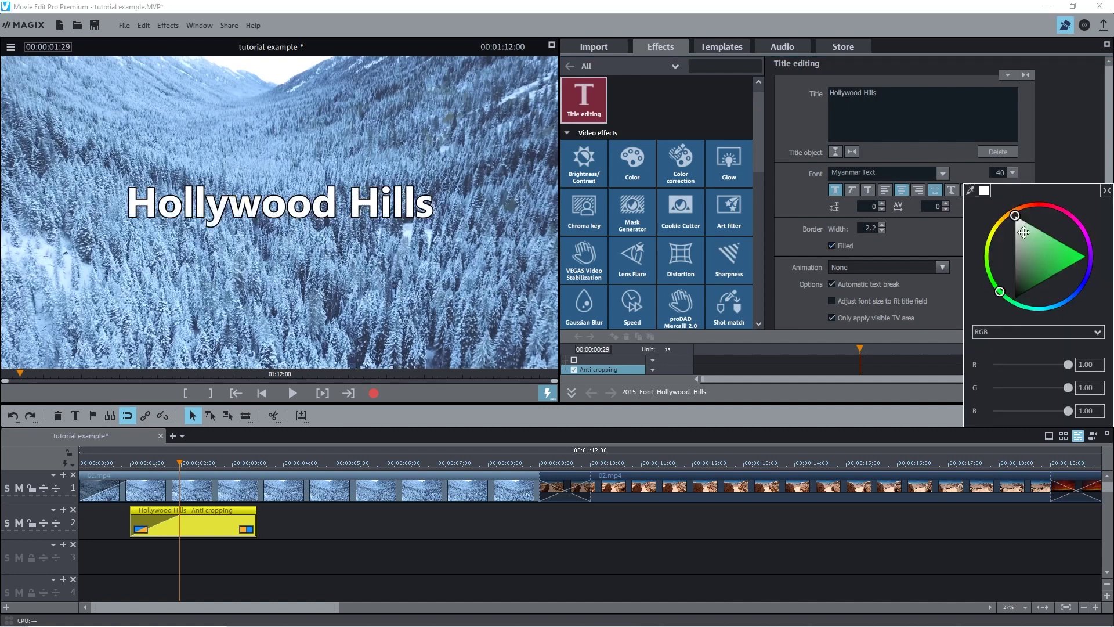
pyautogui.moveTo(1019, 222)
pyautogui.mouseDown()
pyautogui.moveTo(1045, 217)
pyautogui.moveTo(1110, 263)
pyautogui.moveTo(1021, 256)
pyautogui.moveTo(1038, 264)
pyautogui.moveTo(1070, 241)
pyautogui.moveTo(1058, 205)
pyautogui.moveTo(1069, 245)
pyautogui.mouseUp()
pyautogui.moveTo(999, 290)
pyautogui.mouseDown()
pyautogui.moveTo(985, 231)
pyautogui.moveTo(1041, 194)
pyautogui.moveTo(1067, 206)
pyautogui.moveTo(1034, 194)
pyautogui.mouseUp()
pyautogui.moveTo(1067, 248)
pyautogui.mouseDown()
pyautogui.moveTo(1045, 253)
pyautogui.moveTo(1037, 235)
pyautogui.moveTo(1050, 256)
pyautogui.moveTo(1069, 255)
pyautogui.moveTo(1039, 269)
pyautogui.moveTo(1037, 243)
pyautogui.moveTo(1069, 256)
pyautogui.mouseUp()
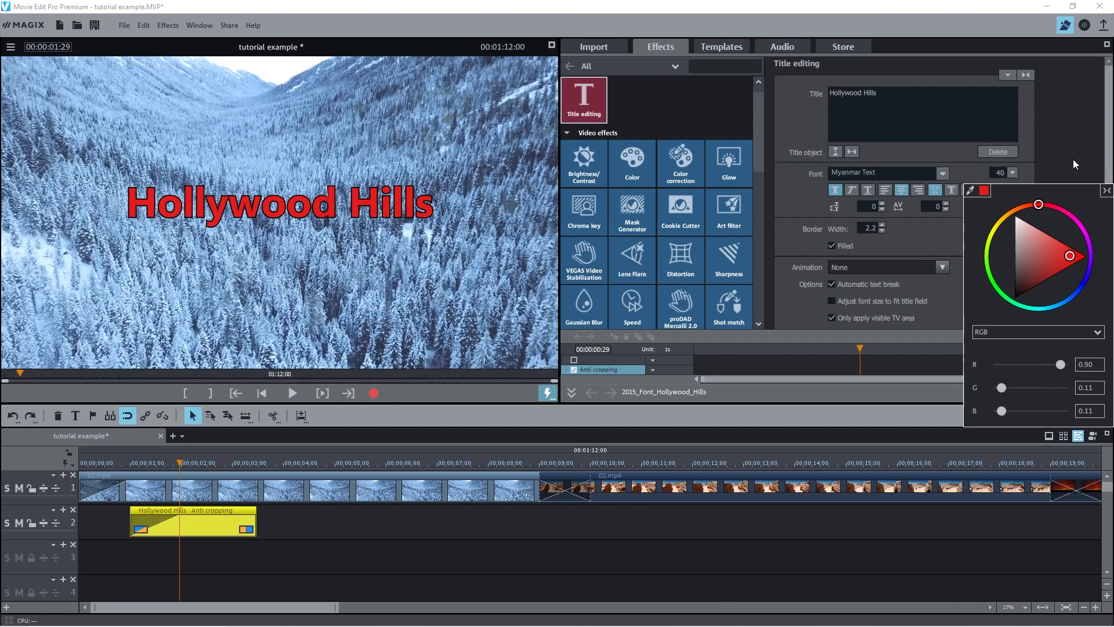
pyautogui.click(1048, 168)
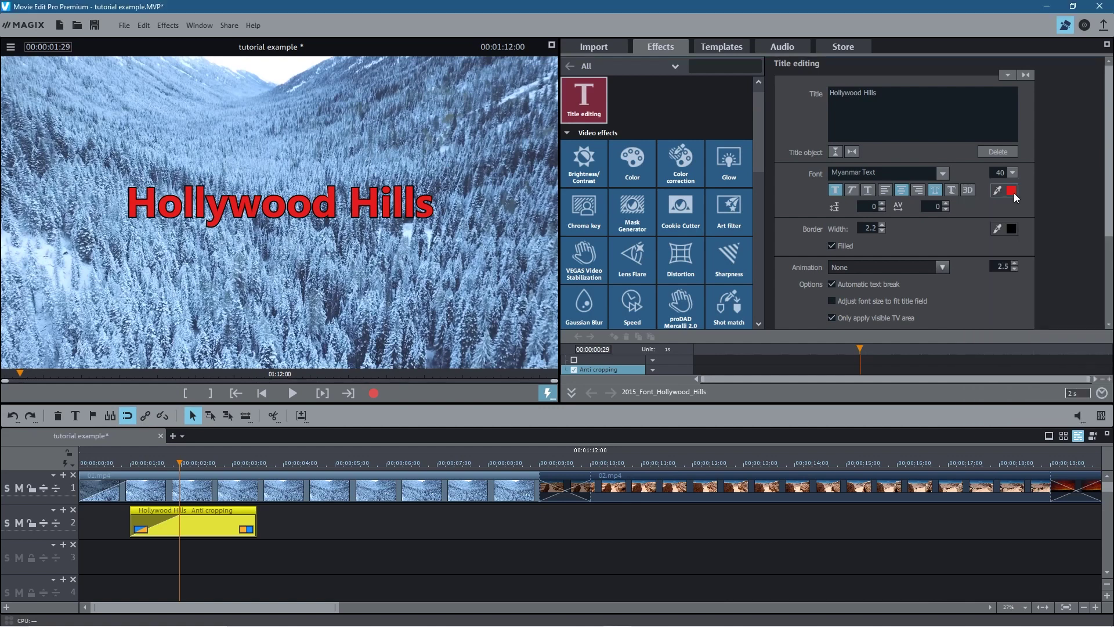
# Turn off the title's fill and set its border width to 3.6
pyautogui.click(830, 245)
pyautogui.moveTo(872, 230)
pyautogui.mouseDown()
pyautogui.moveTo(876, 197)
pyautogui.moveTo(880, 223)
pyautogui.mouseUp()
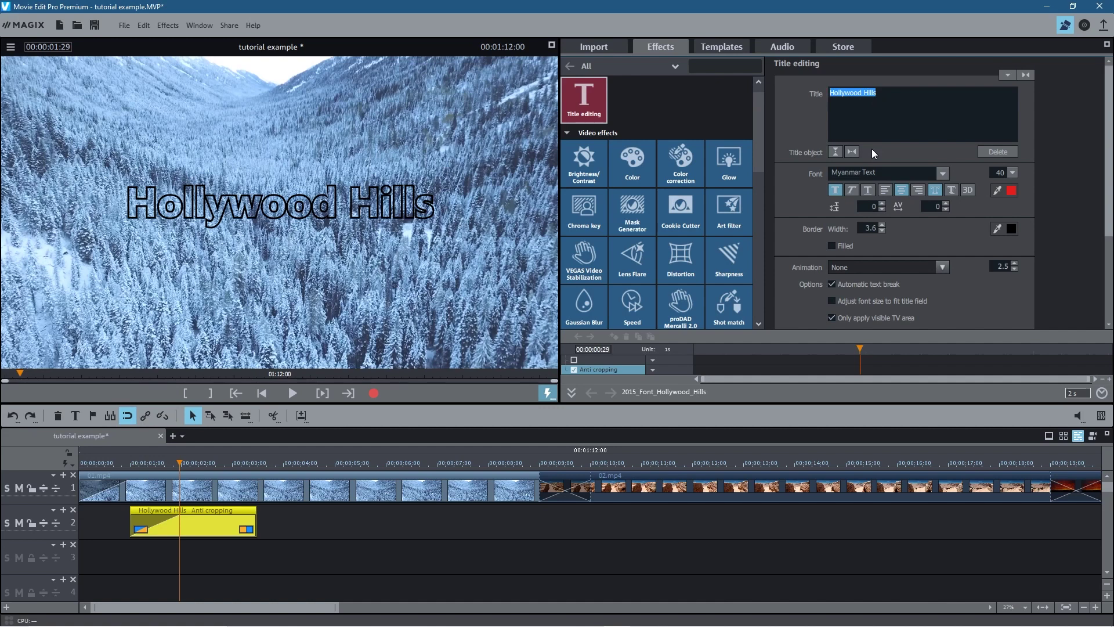
# Replace the title text with "Planet Earth"
pyautogui.write('Pl')
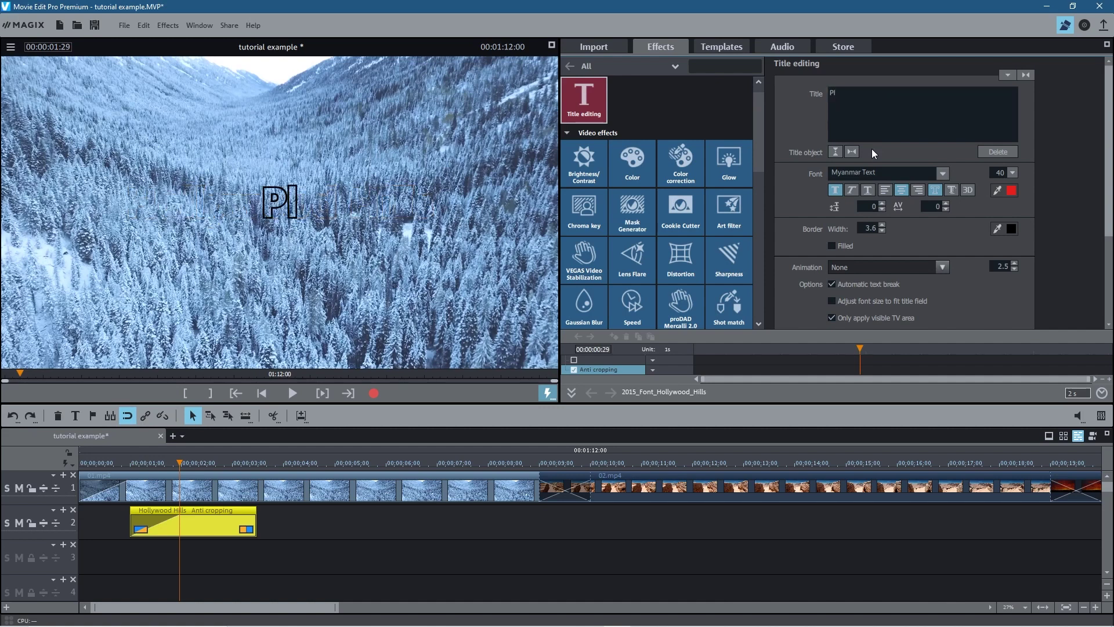
pyautogui.write('an e')
pyautogui.press('BackSpace')
pyautogui.write('E')
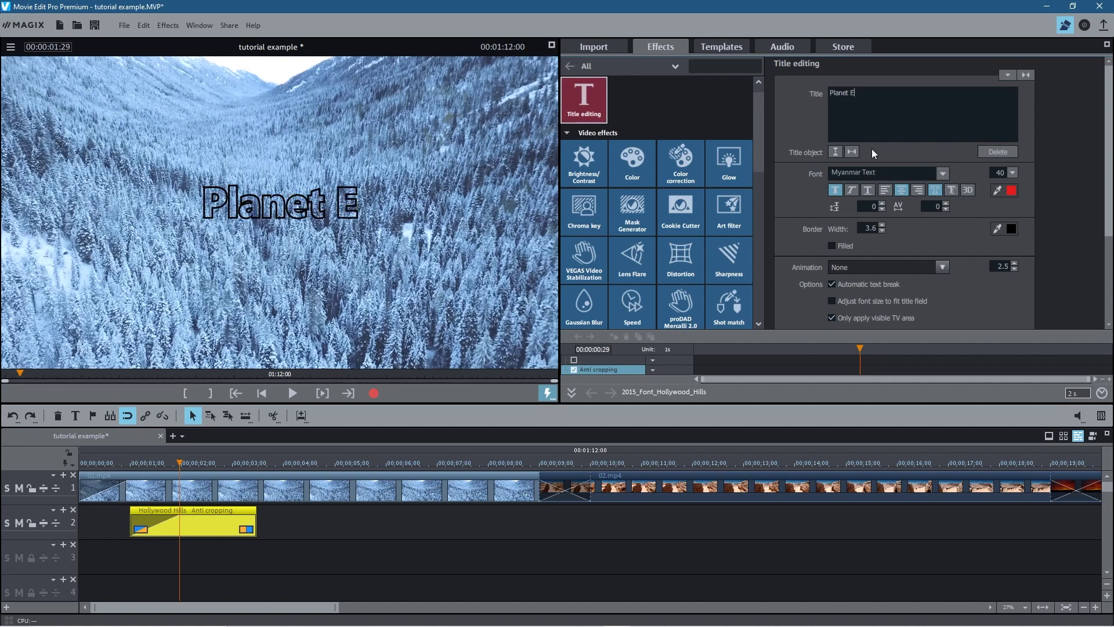
pyautogui.write('arth')
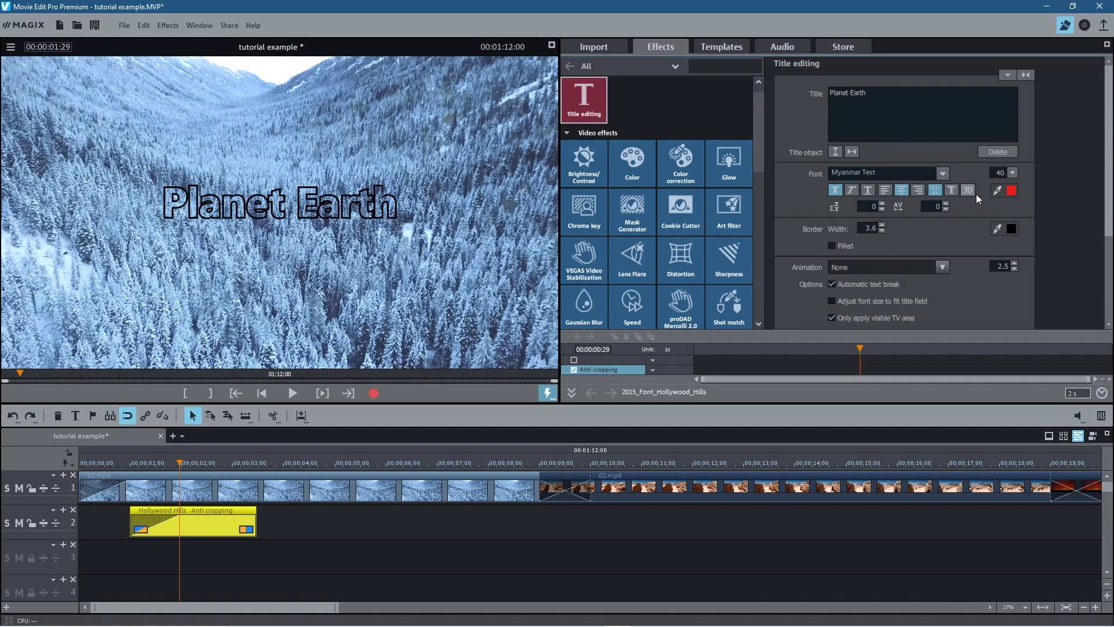
# Set the Planet Earth title's font size to 50
pyautogui.click(1013, 173)
pyautogui.moveTo(1015, 253); pyautogui.dragTo(1018, 243)
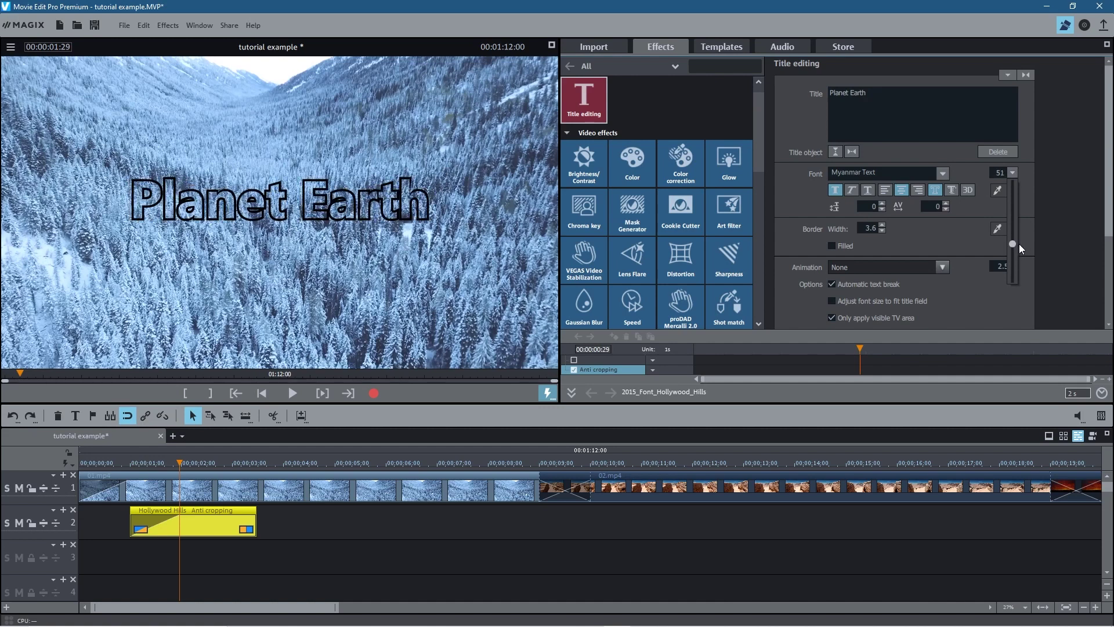
pyautogui.click(1013, 173)
pyautogui.doubleClick(998, 172)
pyautogui.write('50')
# Try the title with its fill on and the From left to right animation, preview it, and restore no animation and no fill
pyautogui.click(832, 246)
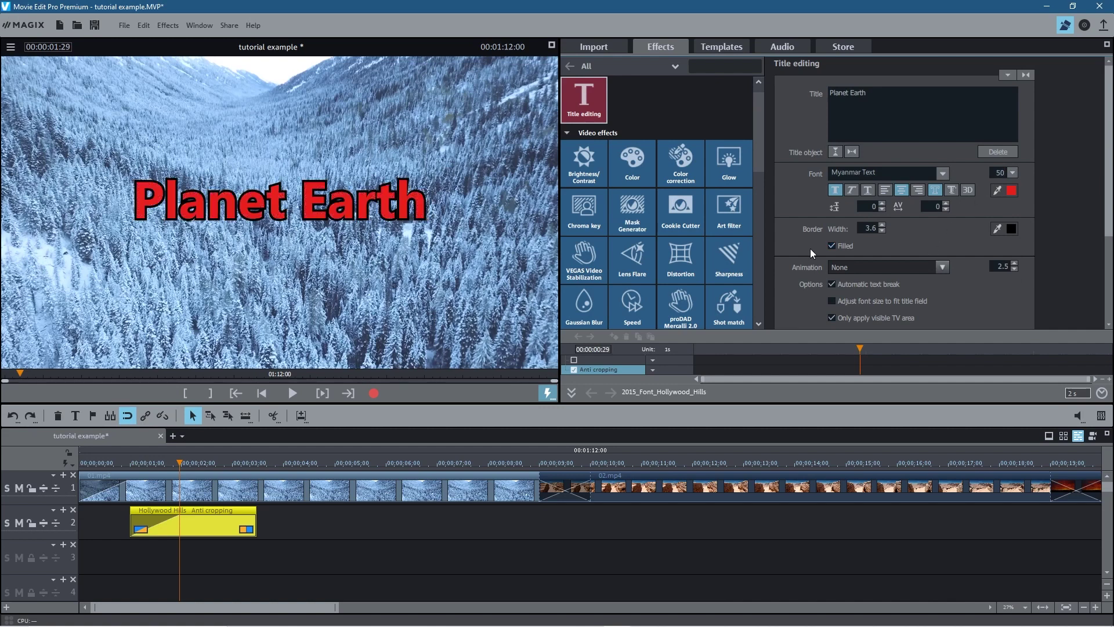
pyautogui.click(942, 267)
pyautogui.click(925, 298)
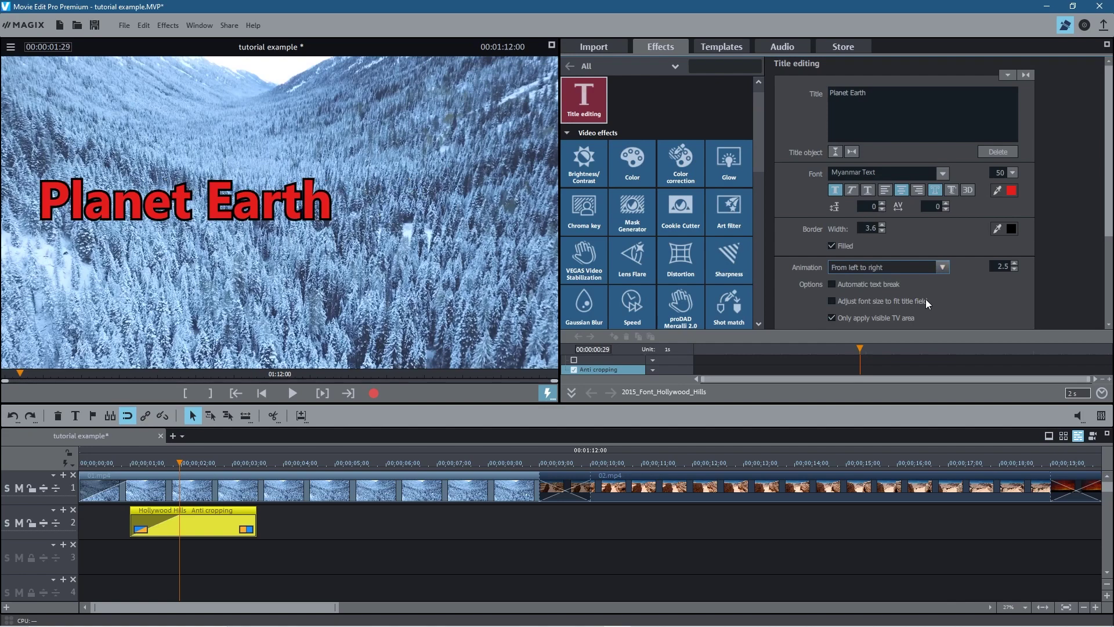
pyautogui.click(292, 394)
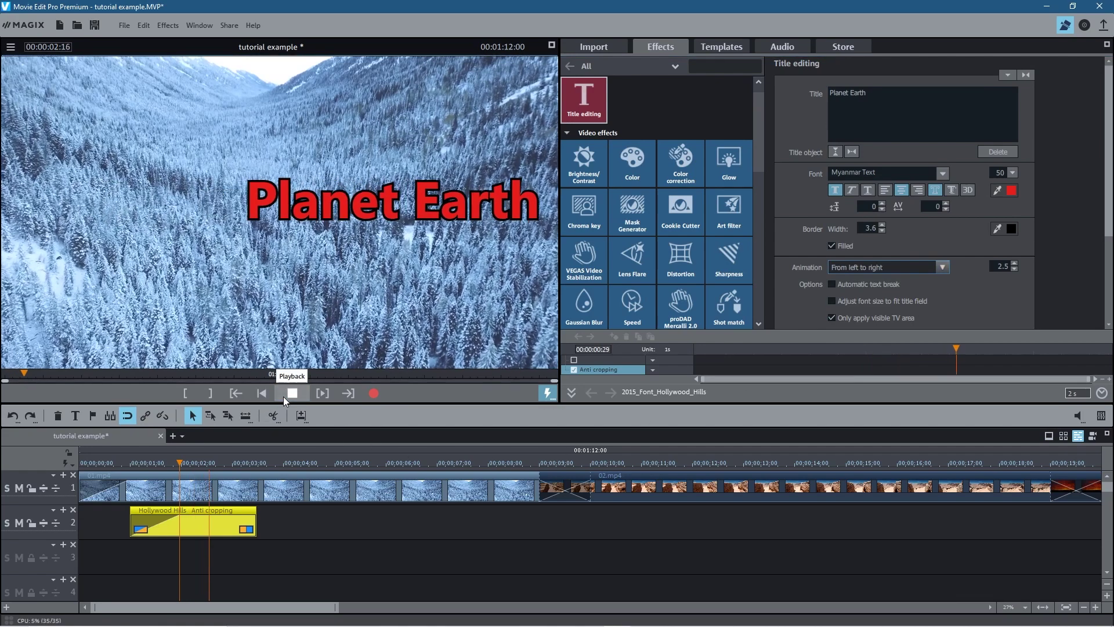
pyautogui.click(283, 396)
pyautogui.click(942, 267)
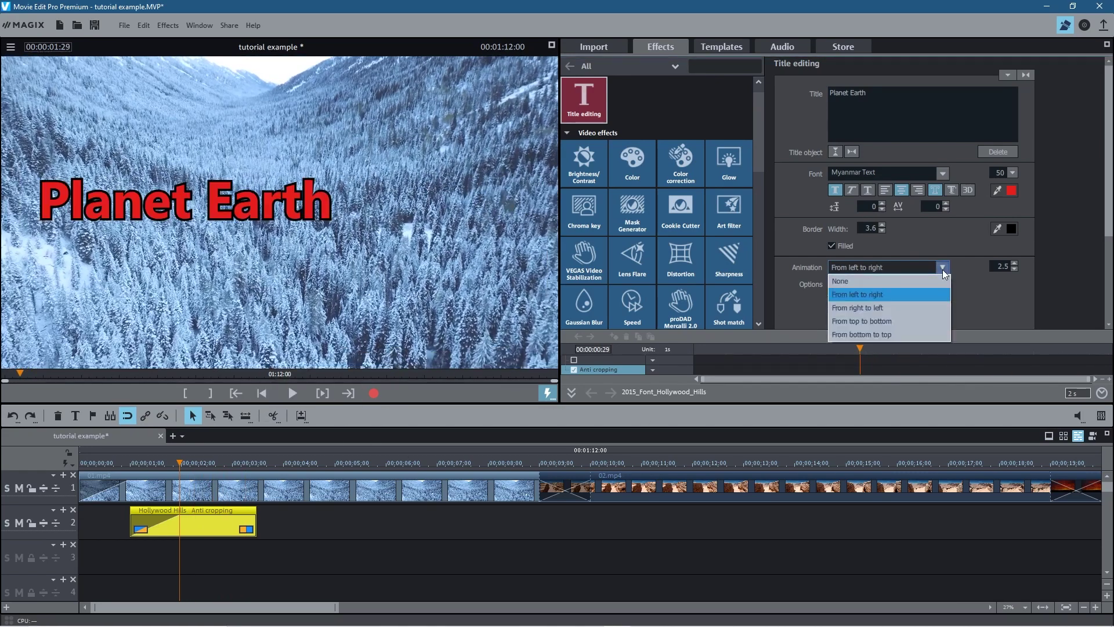
pyautogui.click(860, 283)
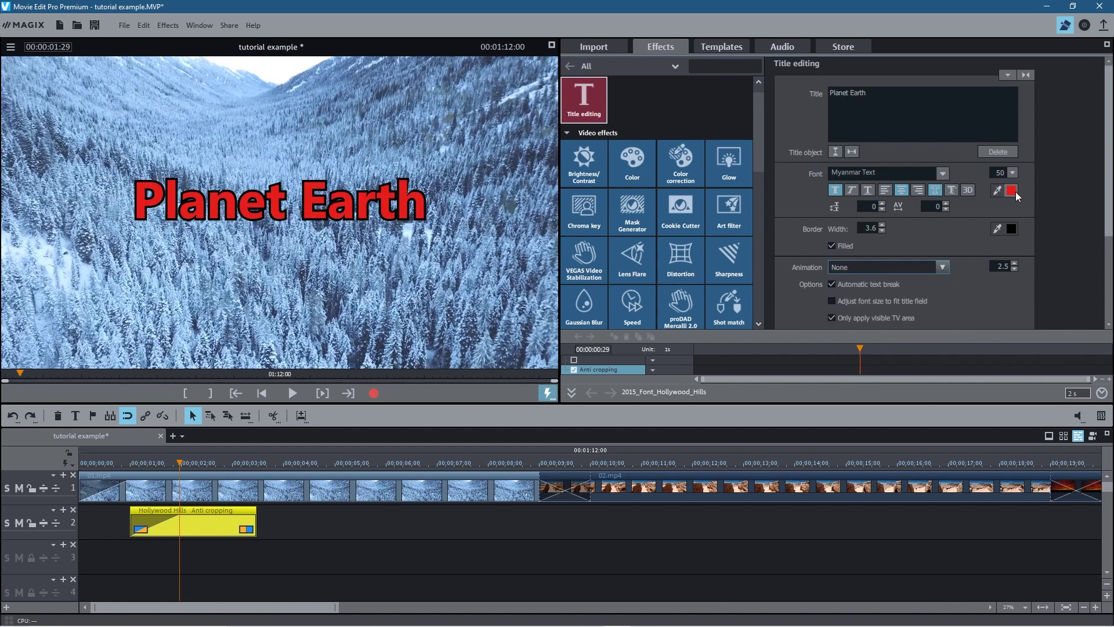
pyautogui.click(830, 245)
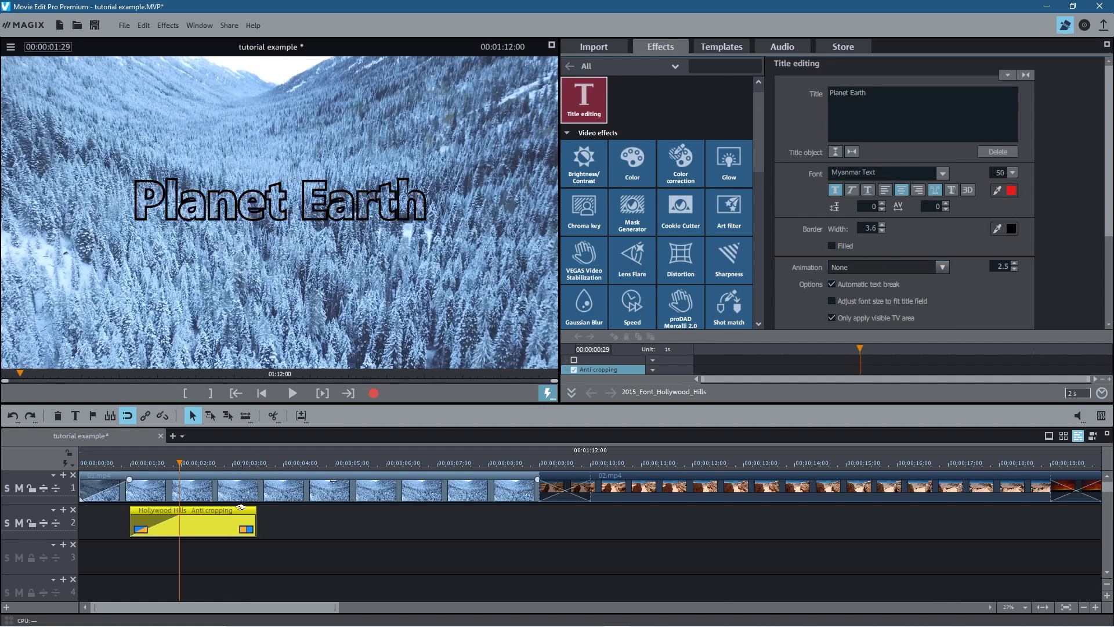
# Extend the end of the title on track 2 so that it lasts about 3 seconds
pyautogui.click(150, 529)
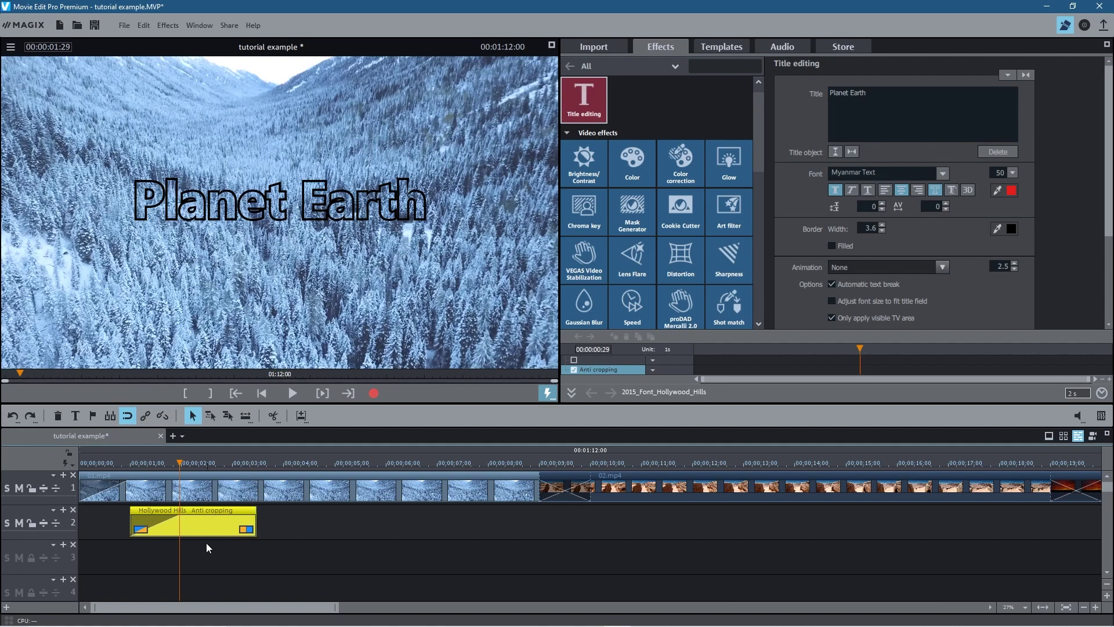
pyautogui.moveTo(255, 528); pyautogui.dragTo(296, 528)
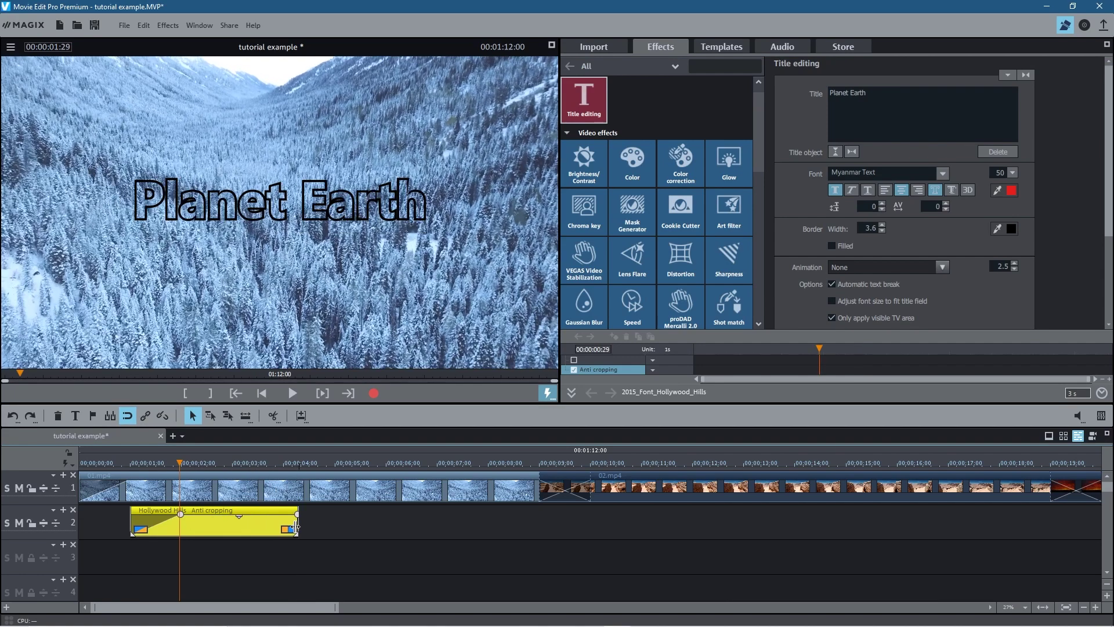
# Preview the title by playing it and scrubbing through the timeline from 00:00:01:00 to 00:00:05:01
pyautogui.press('space')
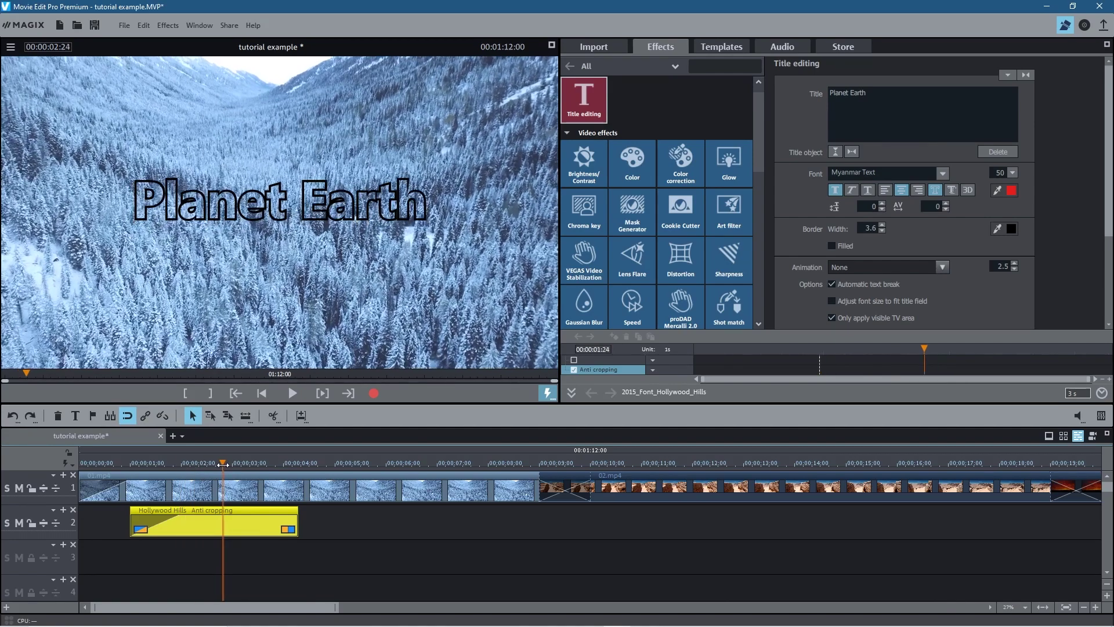
pyautogui.press('space')
pyautogui.click(128, 464)
pyautogui.moveTo(127, 475); pyautogui.dragTo(161, 480)
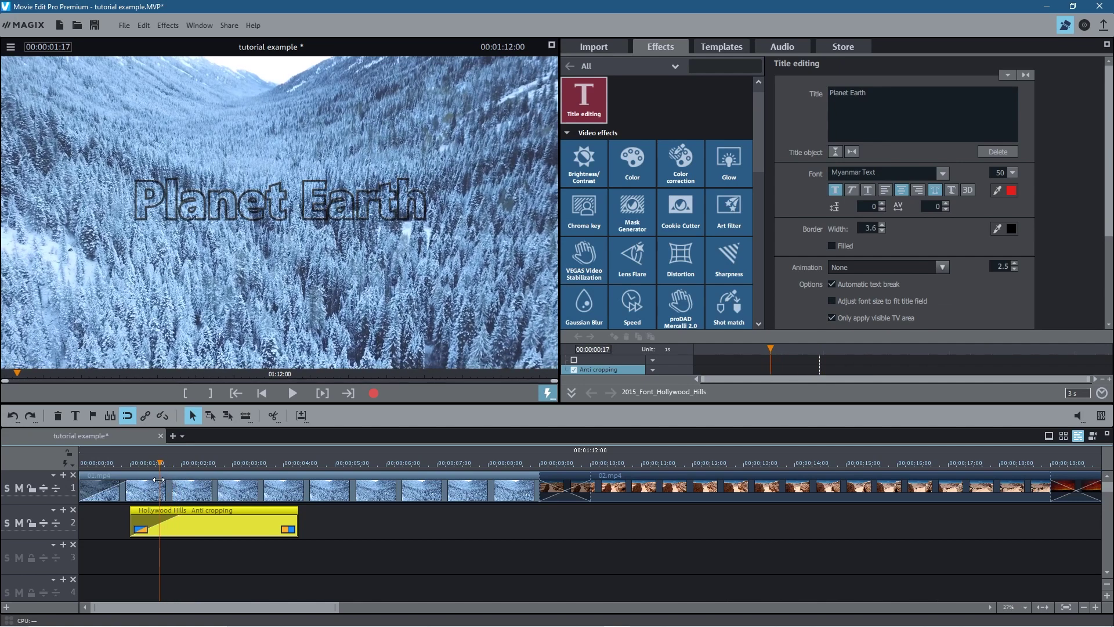
pyautogui.moveTo(161, 479)
pyautogui.mouseDown()
pyautogui.moveTo(135, 475)
pyautogui.moveTo(181, 477)
pyautogui.mouseUp()
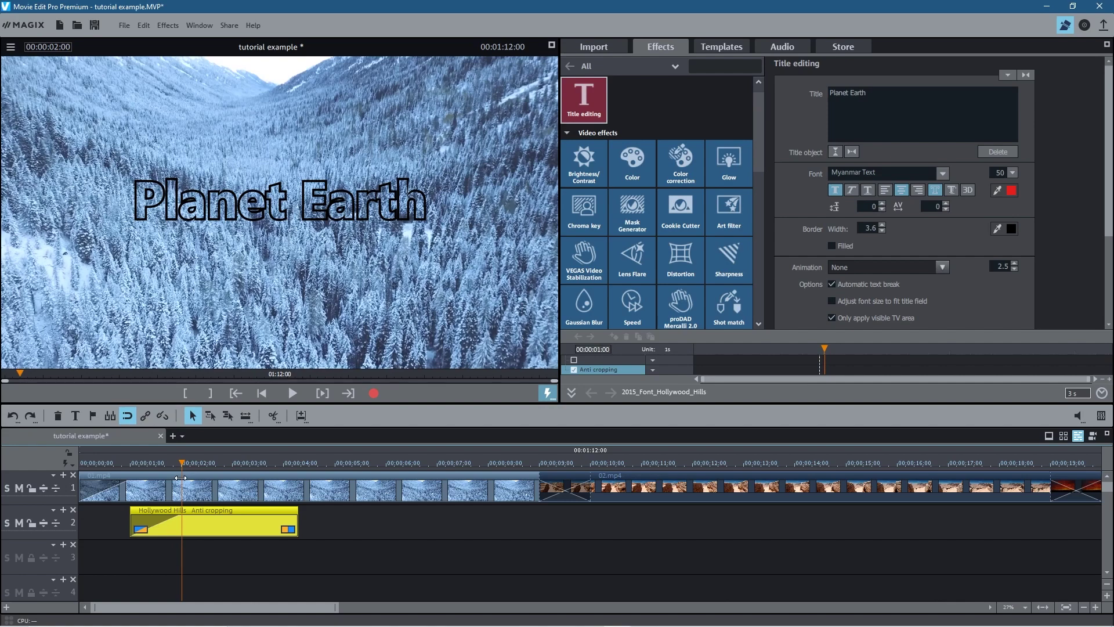
pyautogui.moveTo(181, 477); pyautogui.dragTo(337, 474)
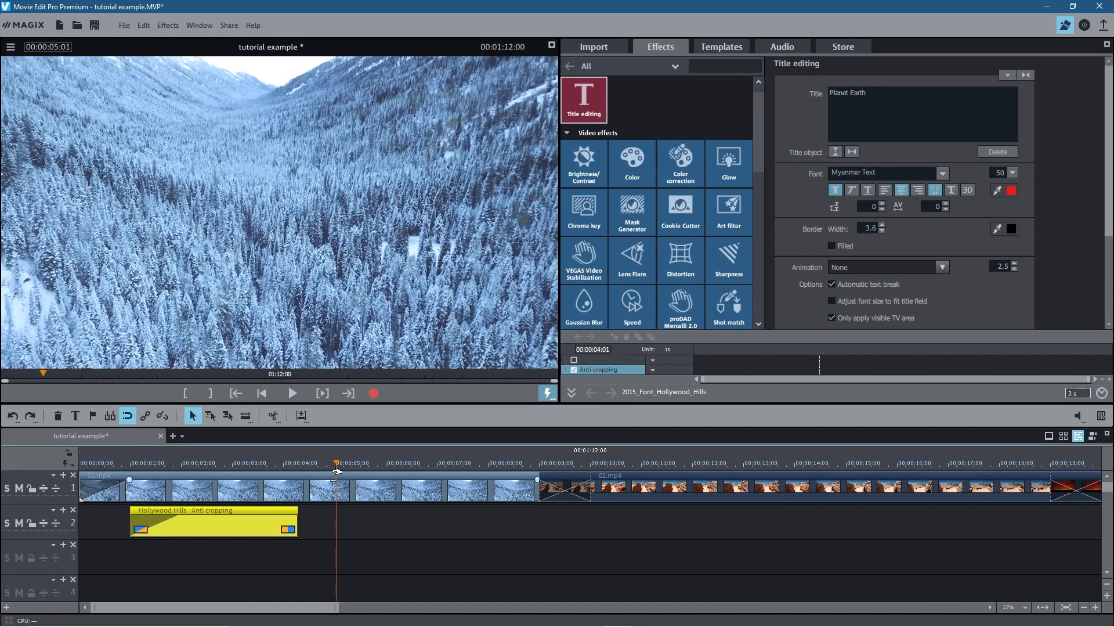
# Extend the Planet Earth title's end to 00:00:05:00 and add a fade-out starting at 00:00:04:00
pyautogui.press('Left')
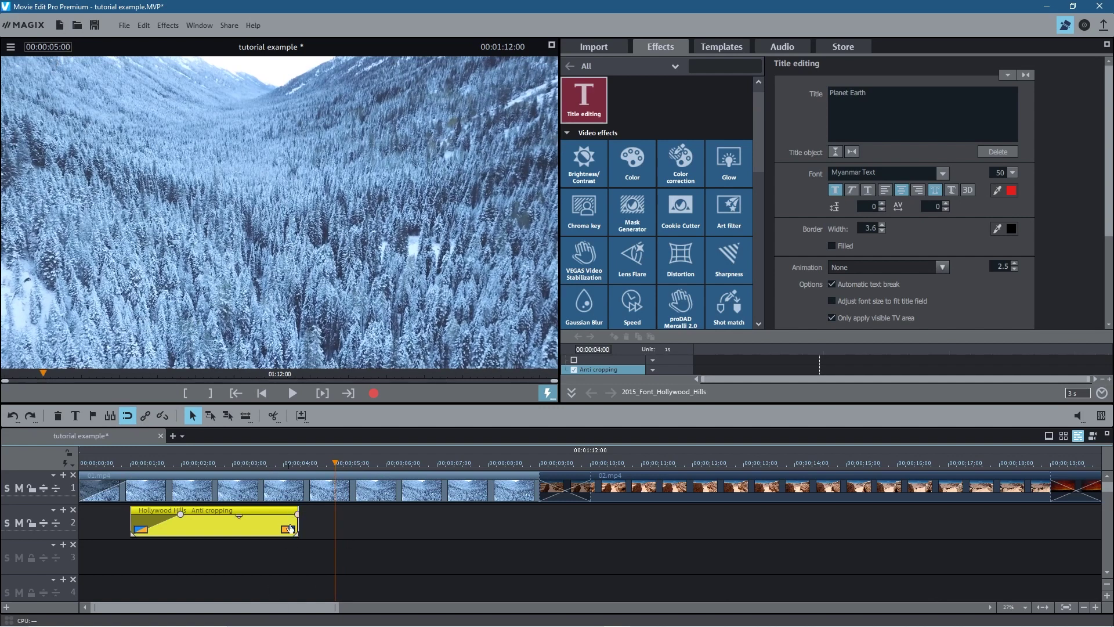
pyautogui.moveTo(299, 527); pyautogui.dragTo(334, 523)
pyautogui.moveTo(332, 460); pyautogui.dragTo(284, 454)
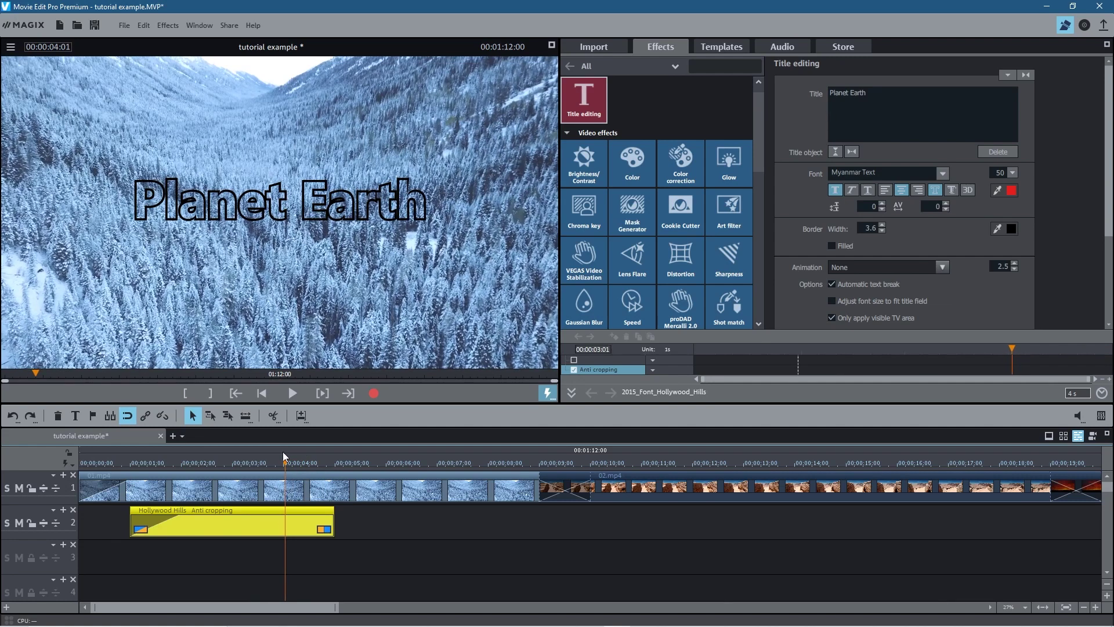
pyautogui.press('Left')
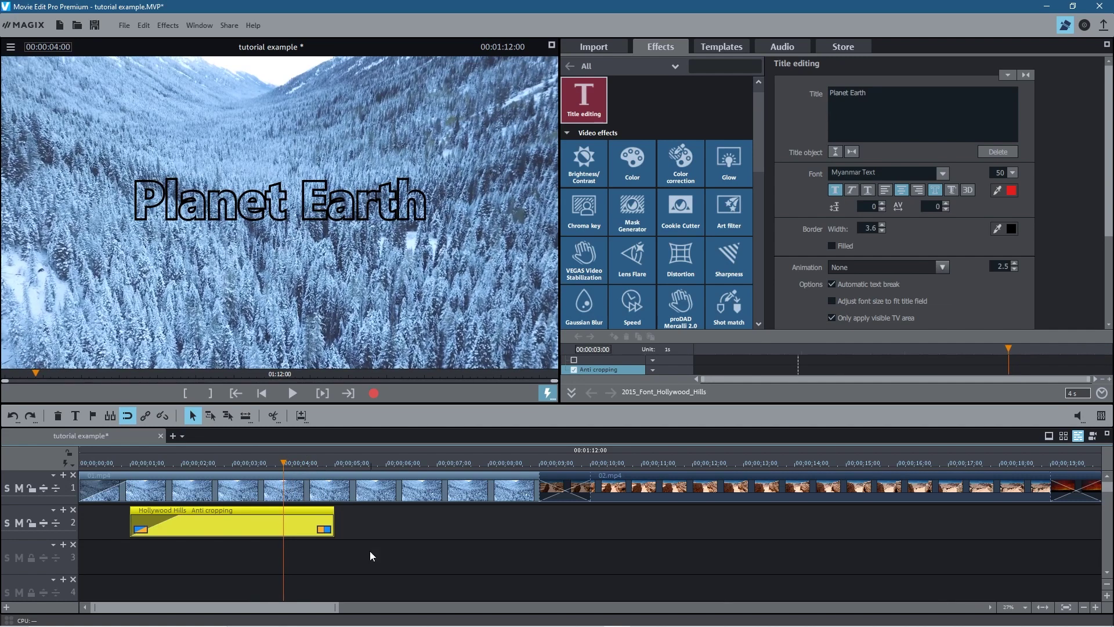
pyautogui.moveTo(333, 512); pyautogui.dragTo(283, 513)
pyautogui.moveTo(283, 458)
pyautogui.mouseDown()
pyautogui.moveTo(84, 461)
pyautogui.moveTo(261, 465)
pyautogui.moveTo(293, 476)
pyautogui.mouseUp()
pyautogui.moveTo(320, 481); pyautogui.dragTo(221, 490)
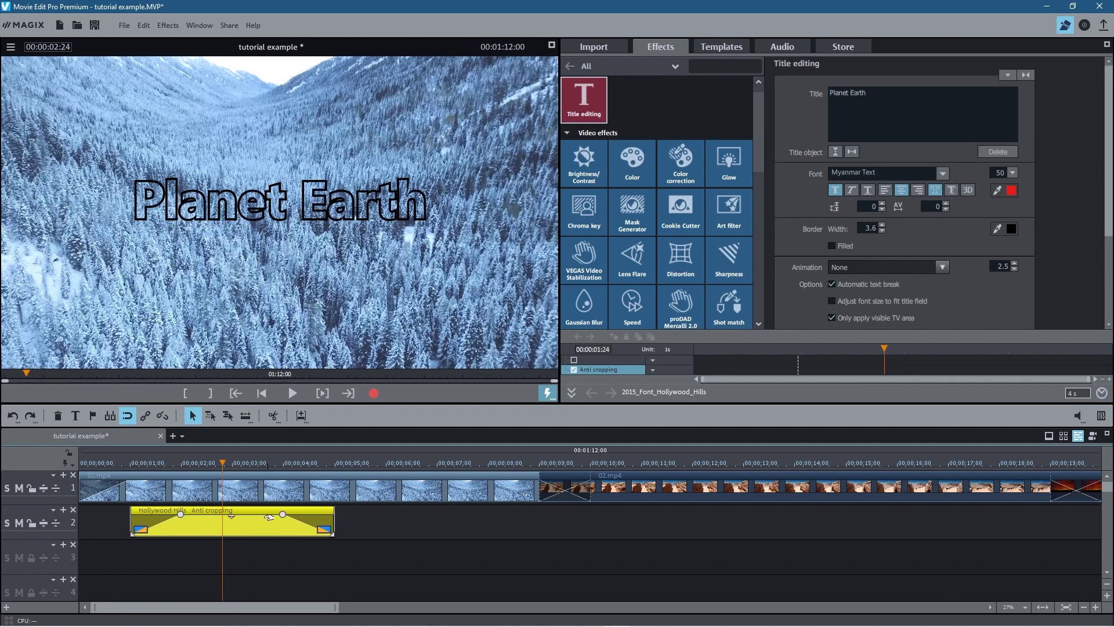
# Copy the Planet Earth title and place the copy on track 2 over the second clip, starting at 00:00:10:00
pyautogui.moveTo(224, 473); pyautogui.dragTo(698, 479)
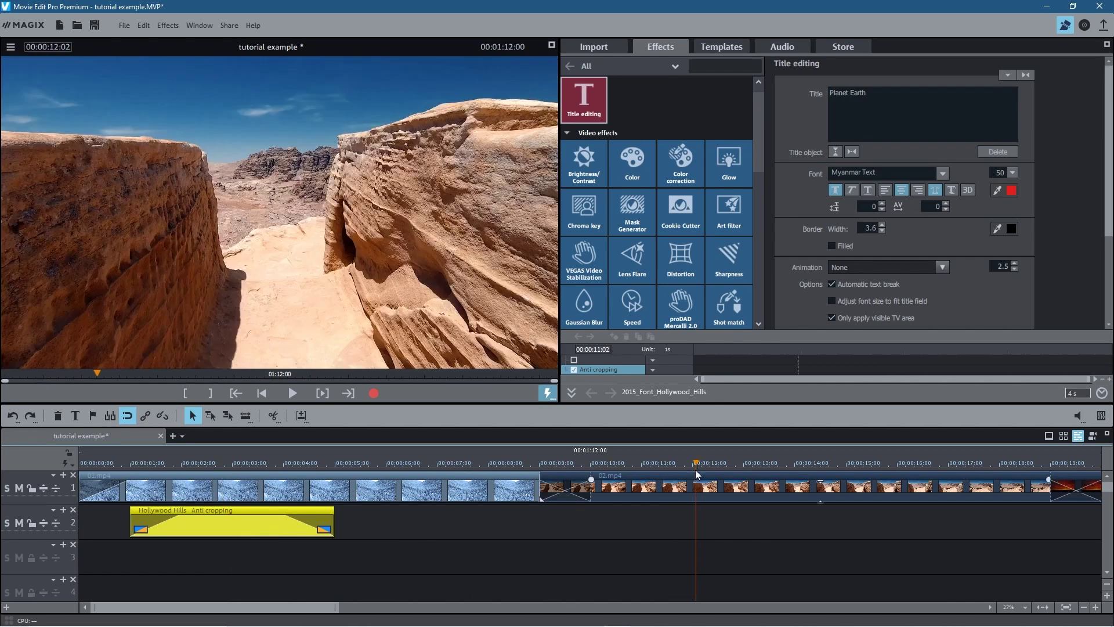
pyautogui.hotkey('ctrl', 'v')
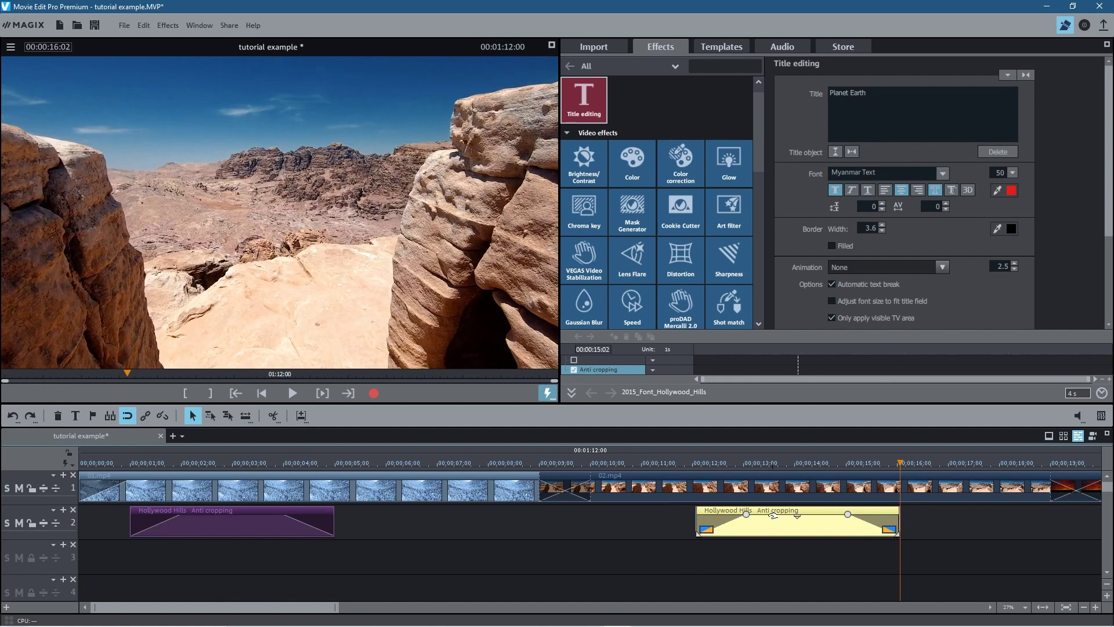
pyautogui.moveTo(779, 515); pyautogui.dragTo(674, 524)
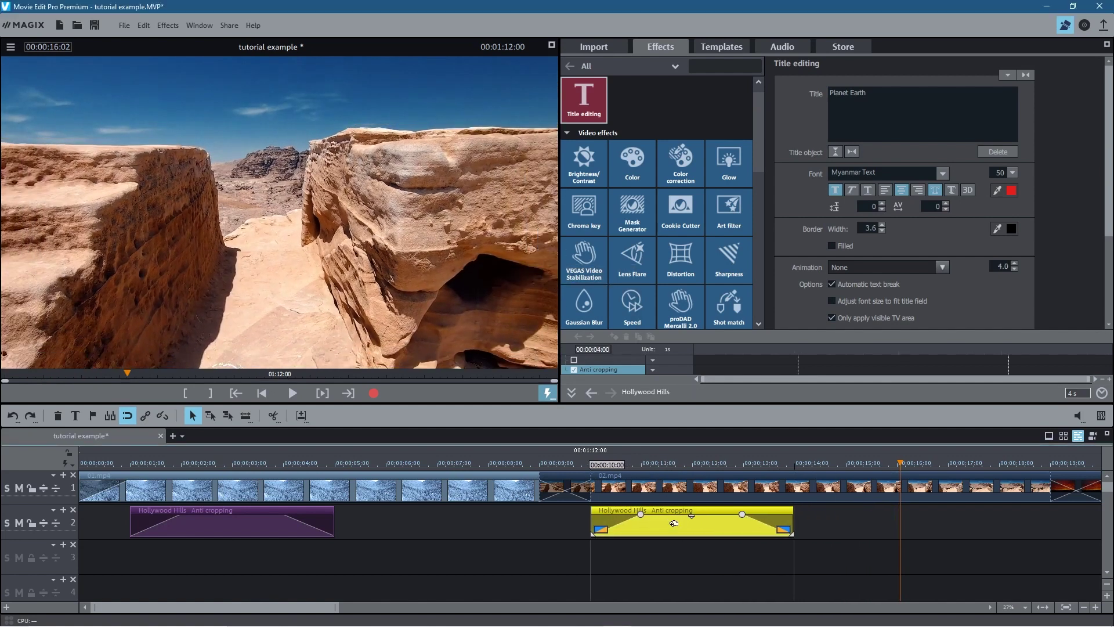
# Replace the copied title's text over the second clip with "Rocks" and save the project
pyautogui.moveTo(561, 464); pyautogui.dragTo(663, 467)
pyautogui.click(702, 557)
pyautogui.click(702, 525)
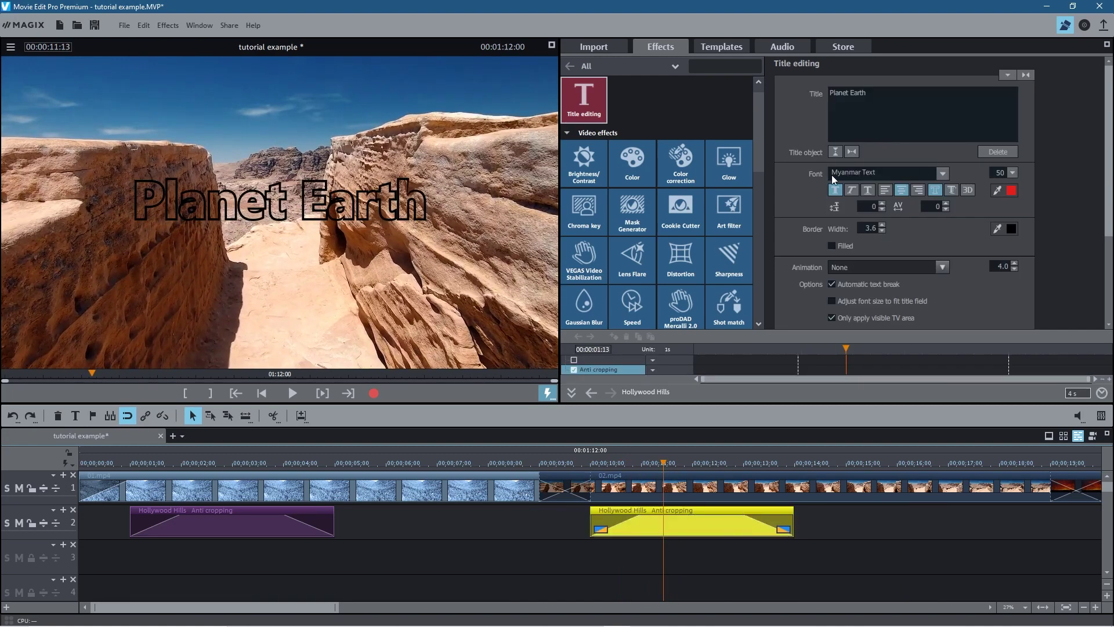
pyautogui.click(871, 94)
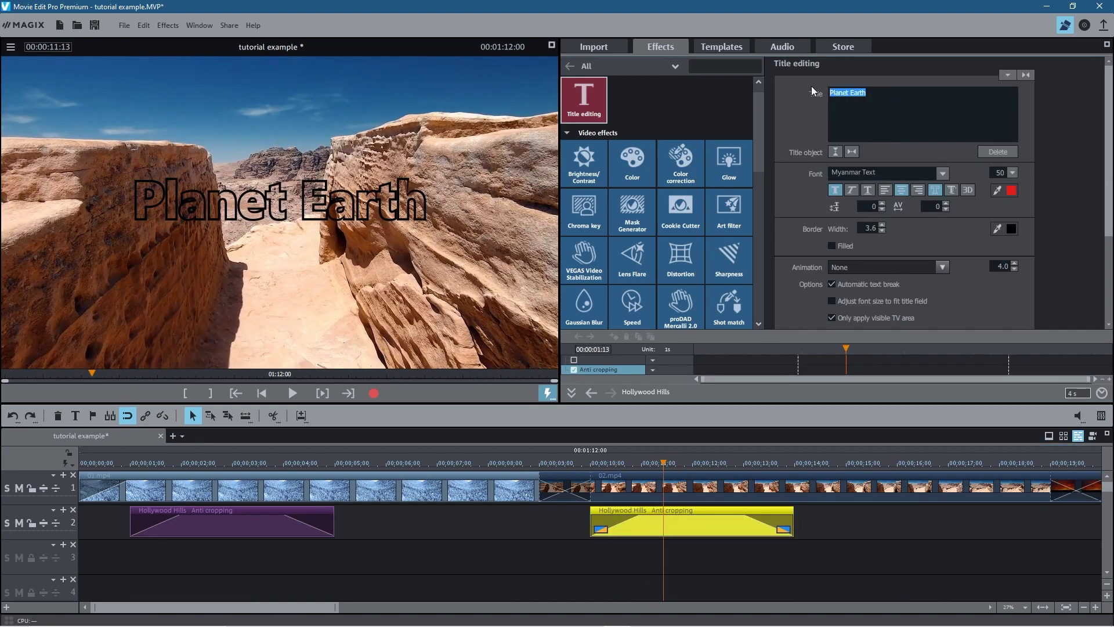
pyautogui.write('Rocks')
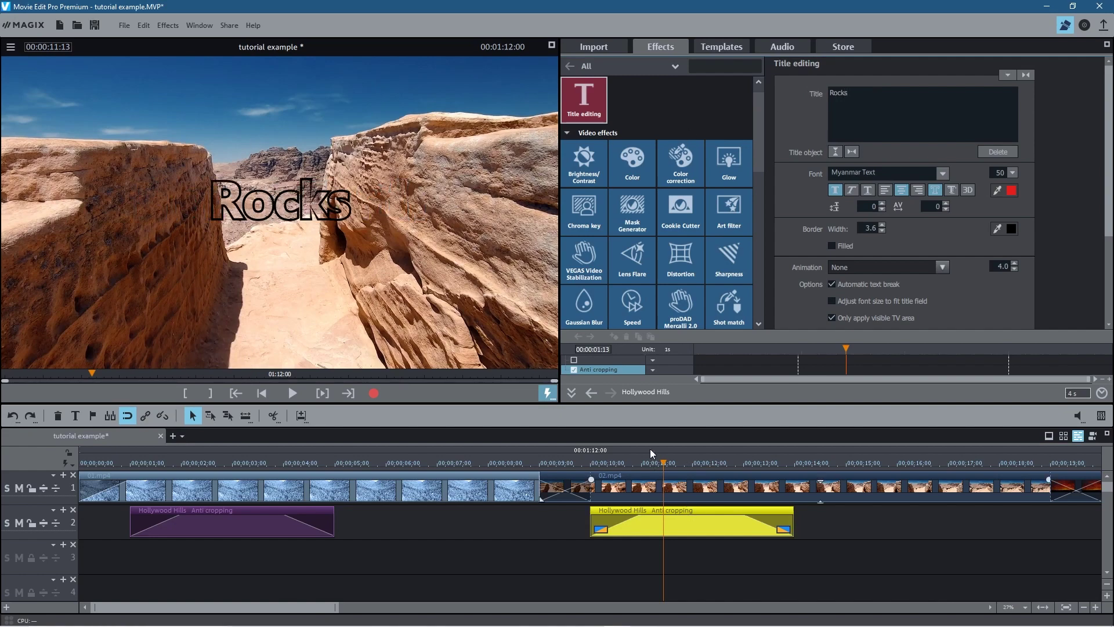
pyautogui.moveTo(659, 465); pyautogui.dragTo(671, 538)
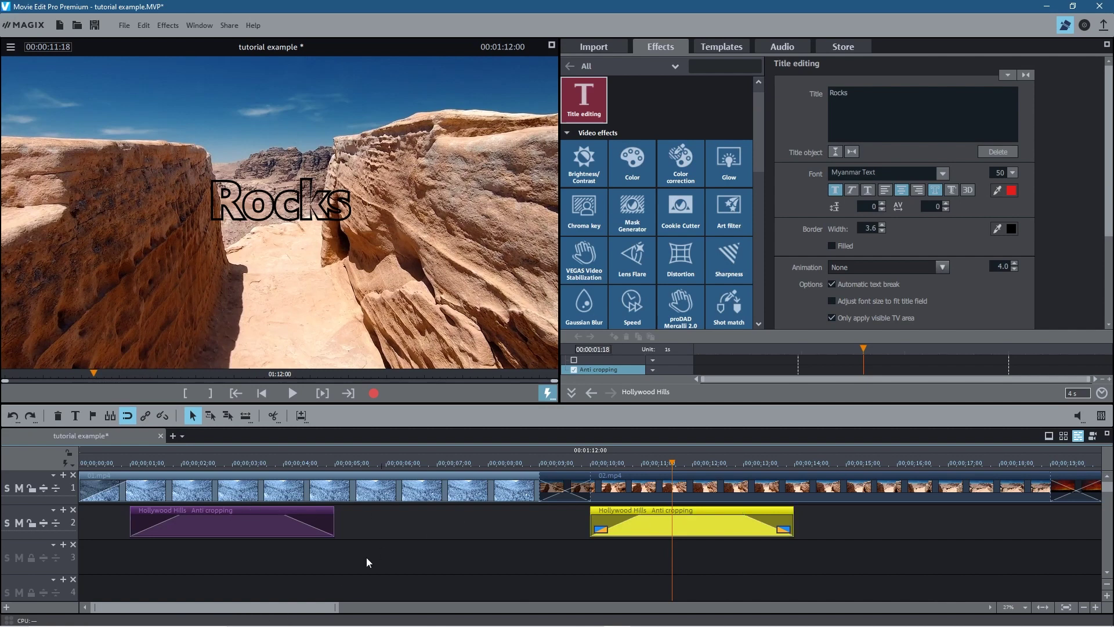
pyautogui.click(90, 26)
# Add the Fly In dynamic title template to track 2 at 00:00:20:00, over the 03.mp4 sunset clip
pyautogui.moveTo(282, 607); pyautogui.dragTo(426, 609)
pyautogui.click(507, 462)
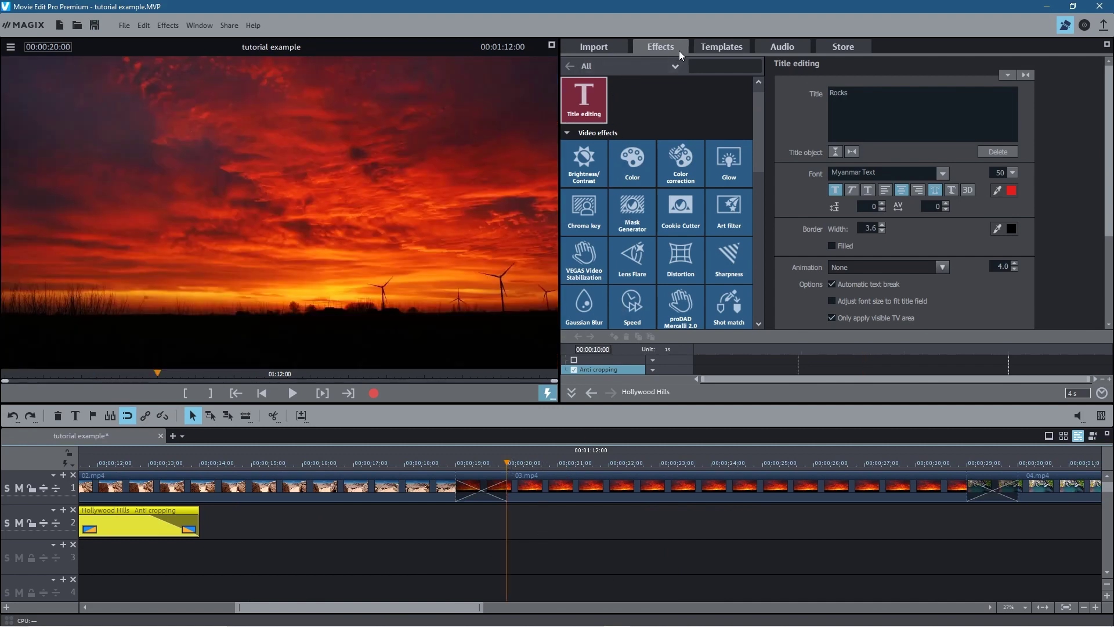
pyautogui.click(706, 47)
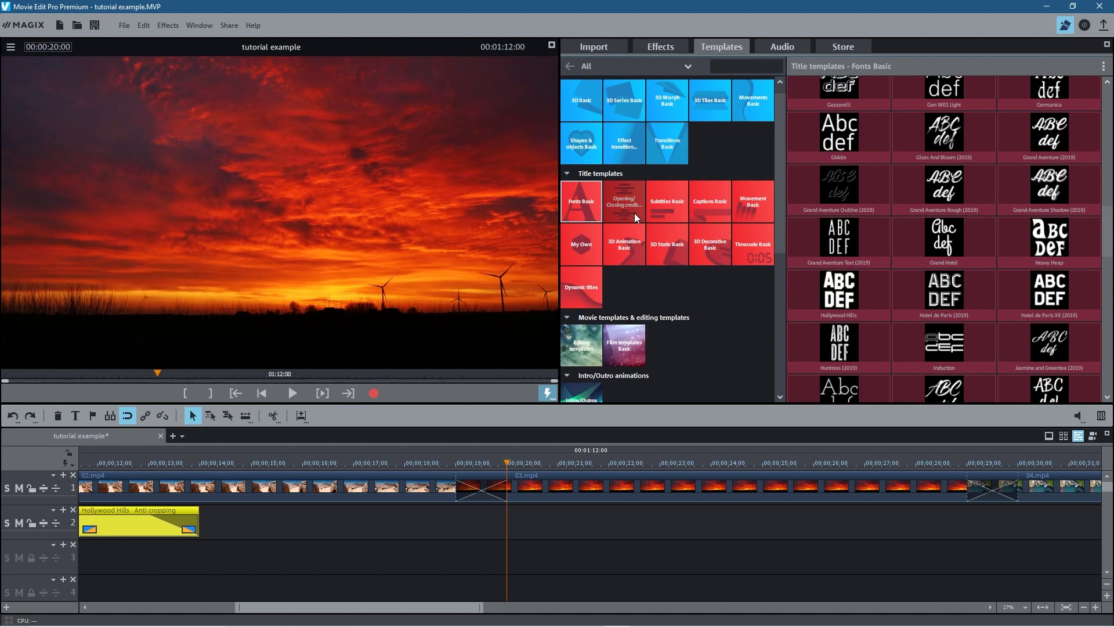
pyautogui.click(581, 297)
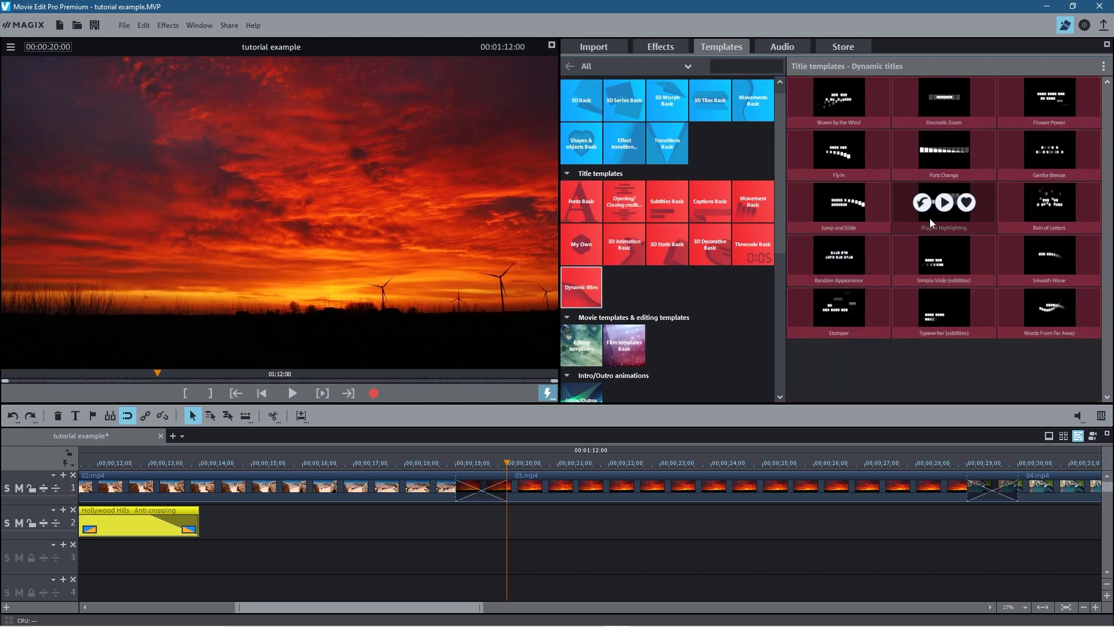
pyautogui.moveTo(814, 150)
pyautogui.moveTo(806, 147); pyautogui.dragTo(557, 514)
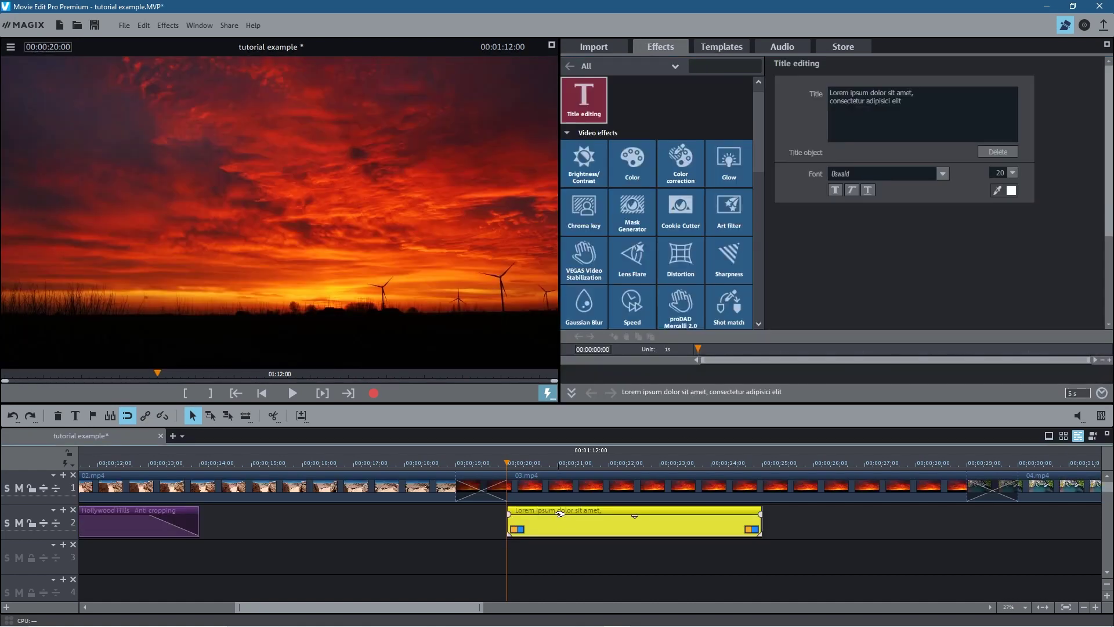
# Replace the Fly In title's placeholder text with "Example of a red sunset", keeping the Oswald font
pyautogui.click(906, 99)
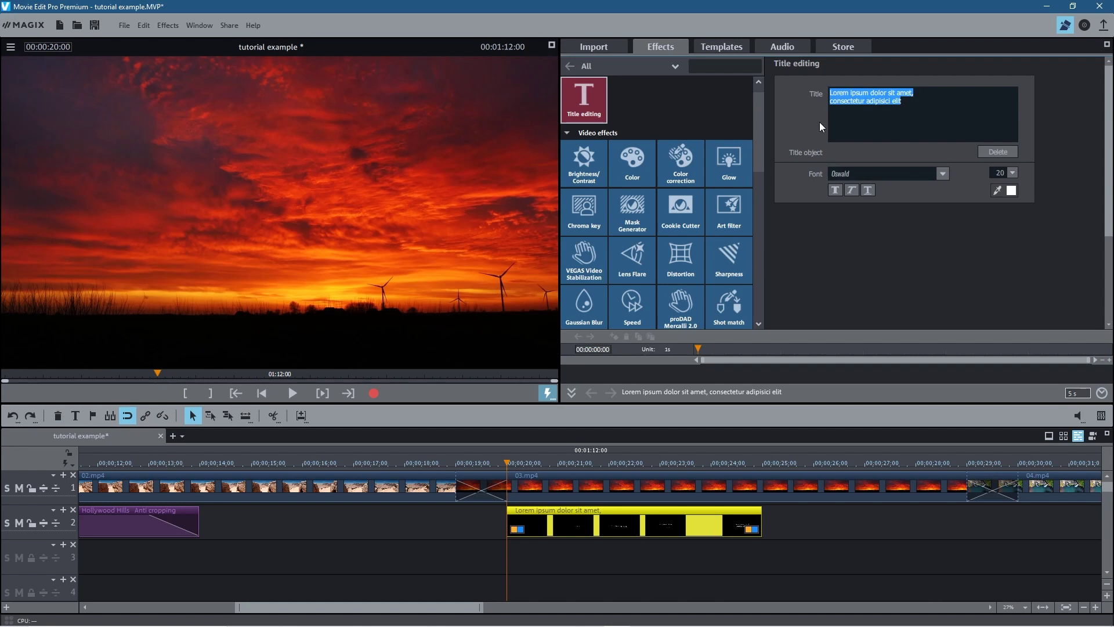
pyautogui.write('Exa')
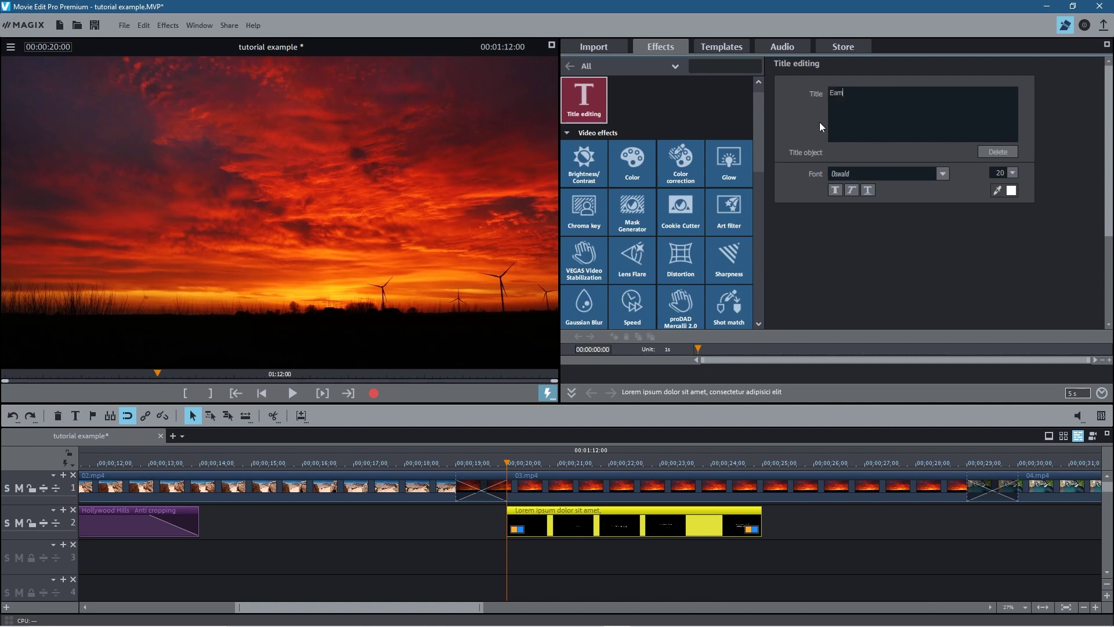
pyautogui.write('mple o')
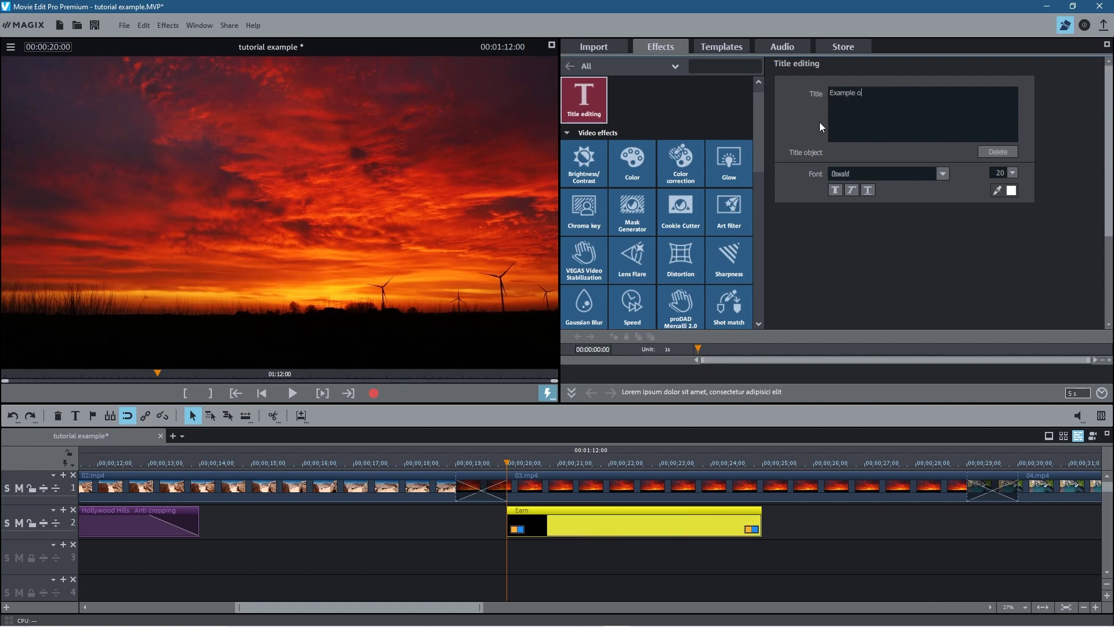
pyautogui.write('f a red')
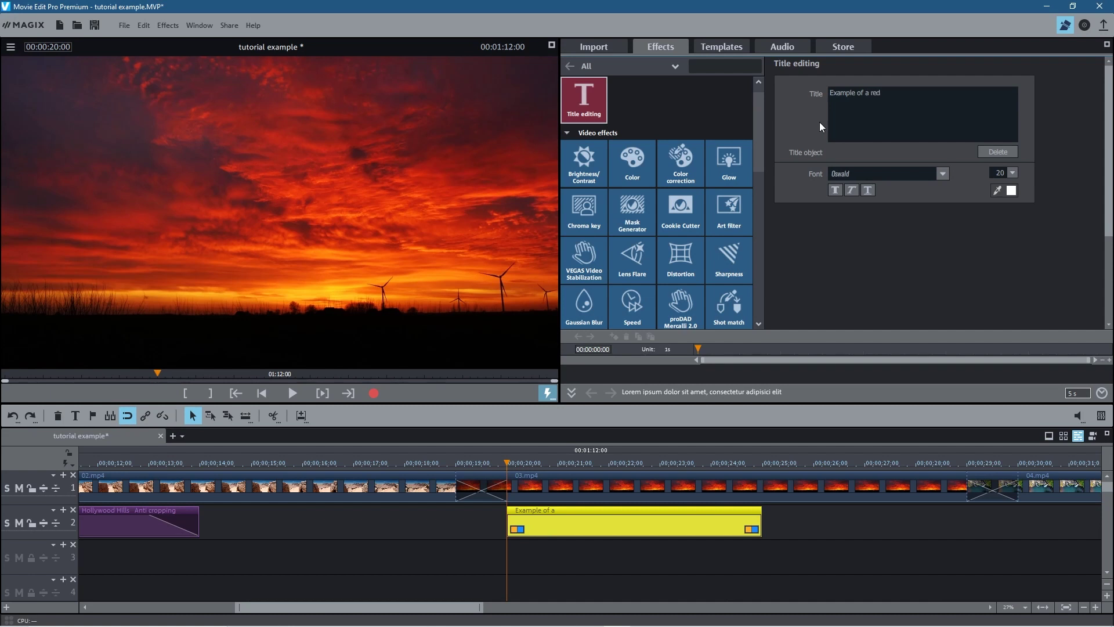
pyautogui.write(' sunsey')
pyautogui.press('BackSpace')
pyautogui.write('t')
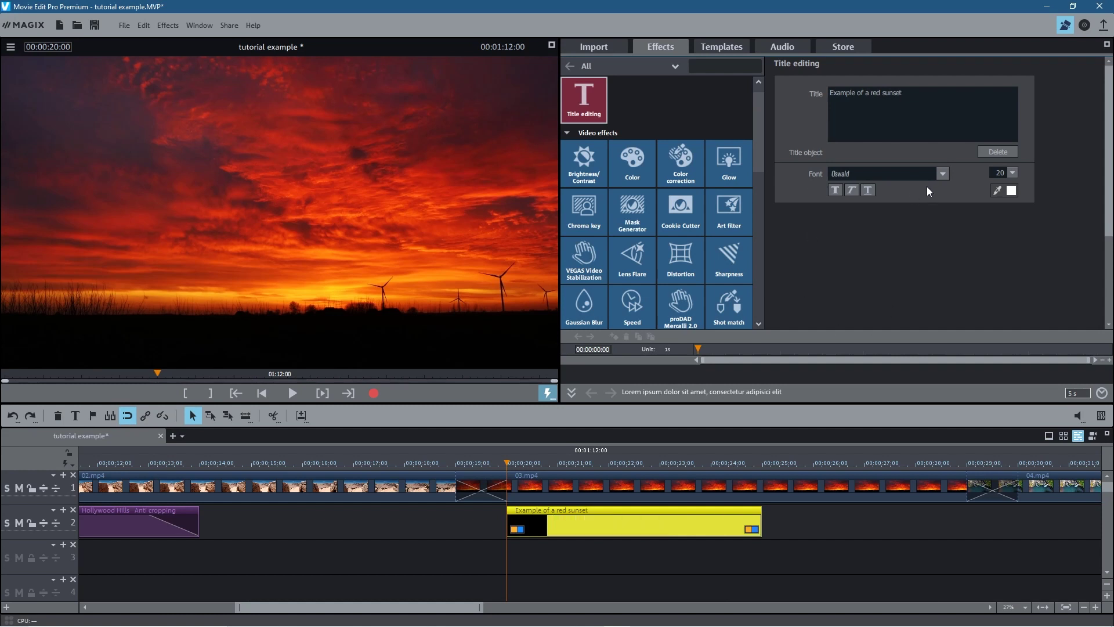
pyautogui.click(939, 175)
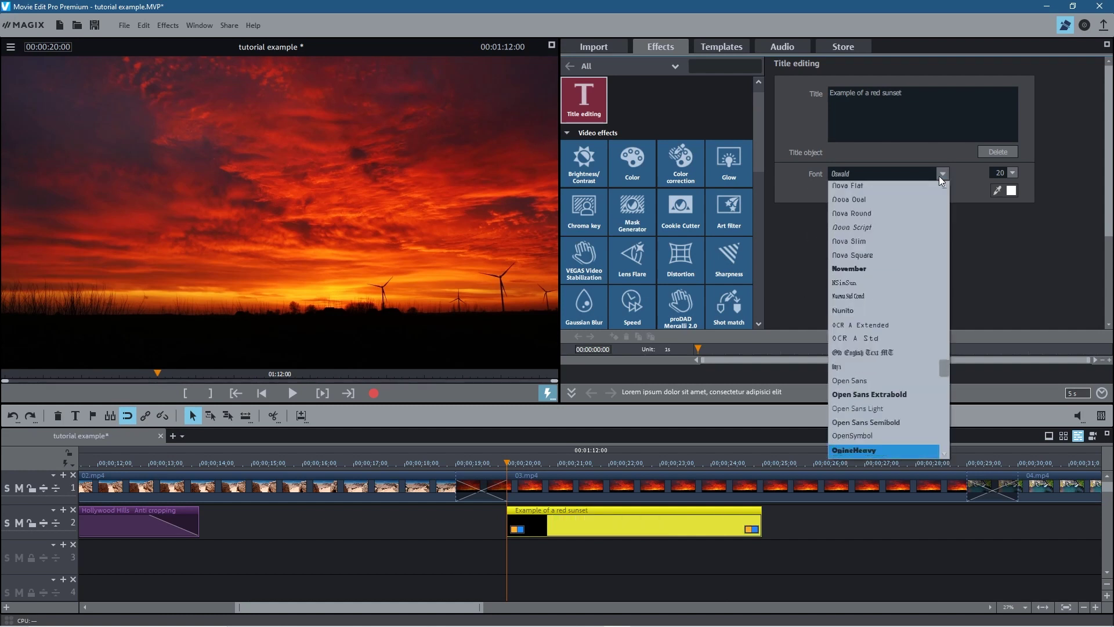
pyautogui.click(1005, 242)
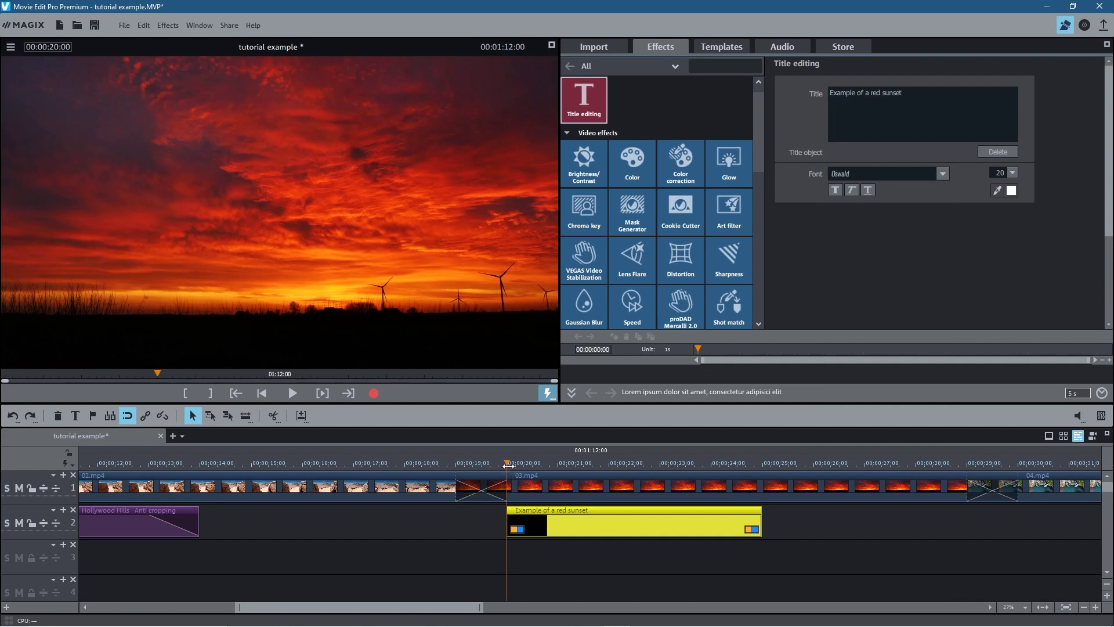
# Preview the animated sunset title by playing the movie from 00:00:19:21
pyautogui.moveTo(506, 463); pyautogui.dragTo(492, 463)
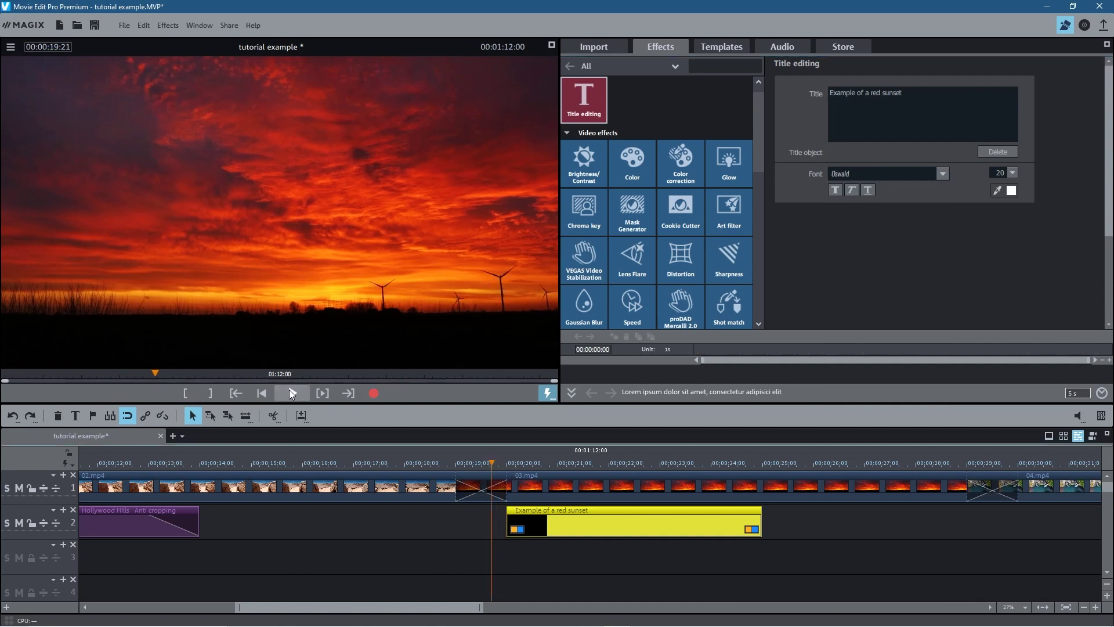
pyautogui.click(292, 392)
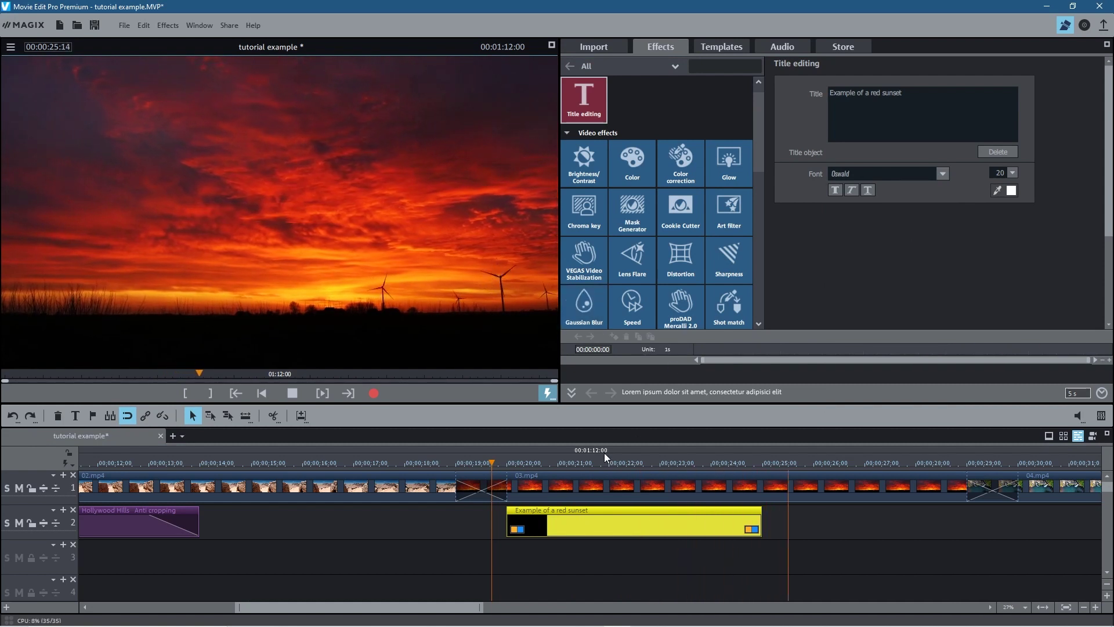
pyautogui.click(293, 393)
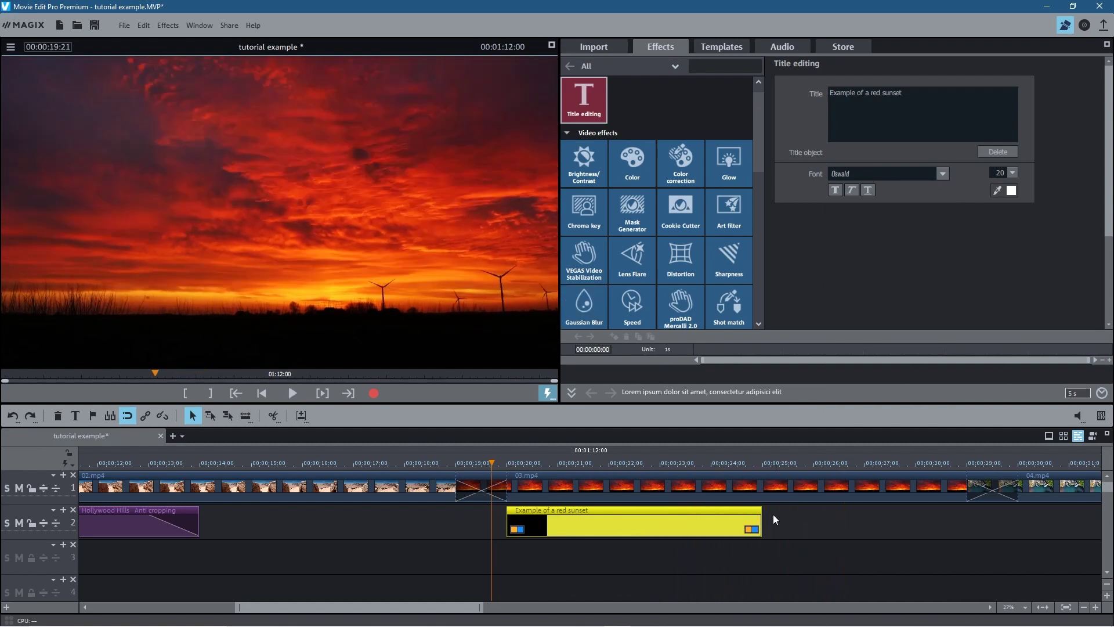
# Add a fade-out of about one second to the end of the sunset title and preview it
pyautogui.click(754, 514)
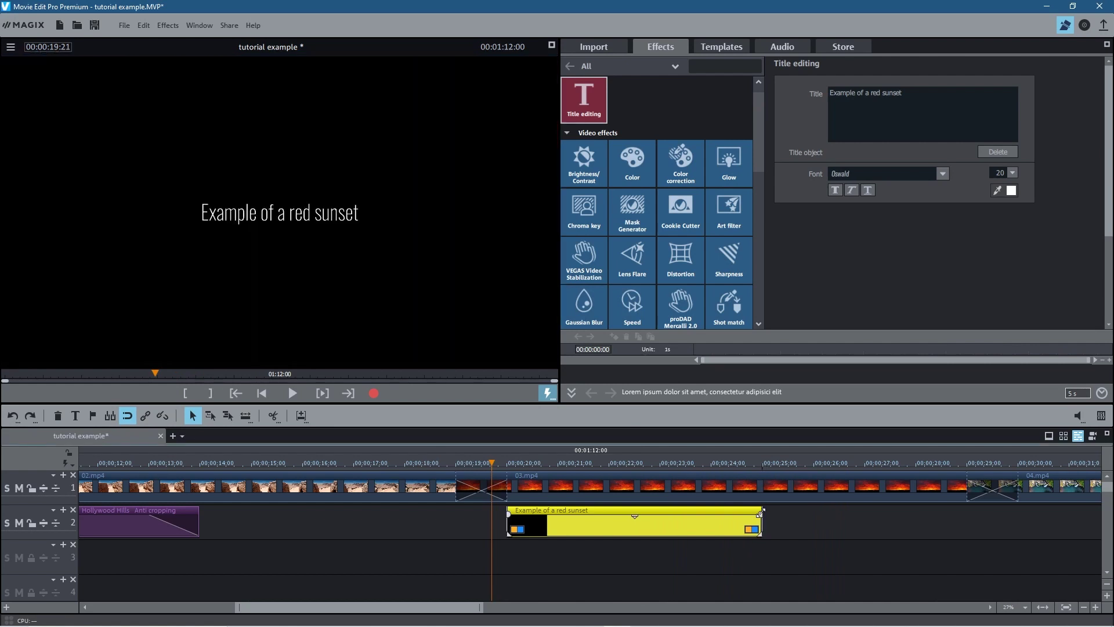
pyautogui.moveTo(727, 513); pyautogui.dragTo(704, 514)
pyautogui.click(300, 394)
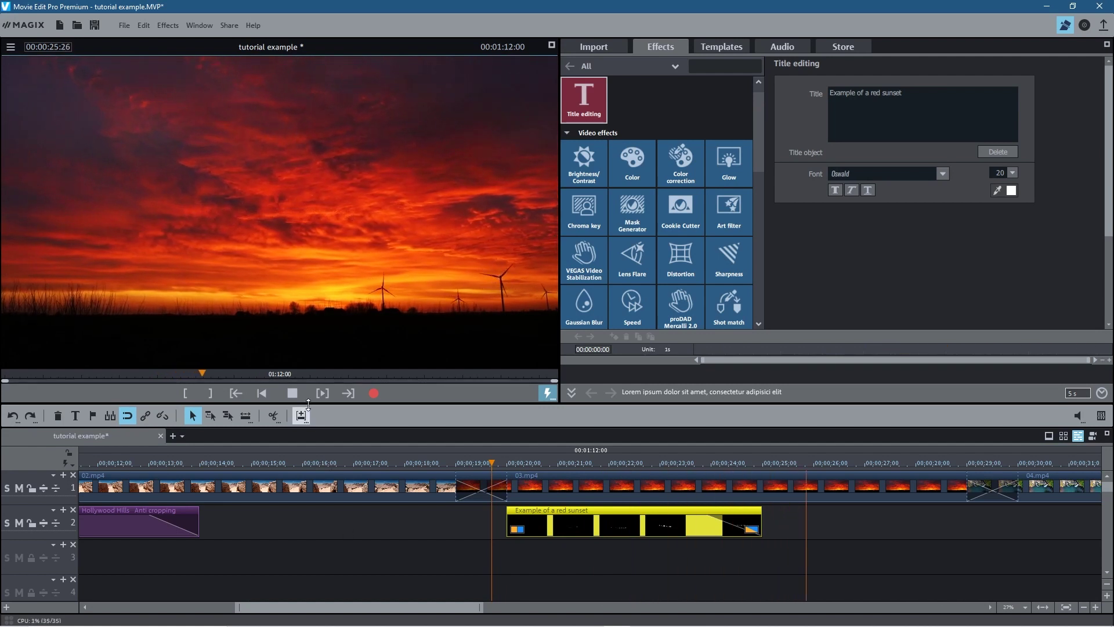
pyautogui.press('space')
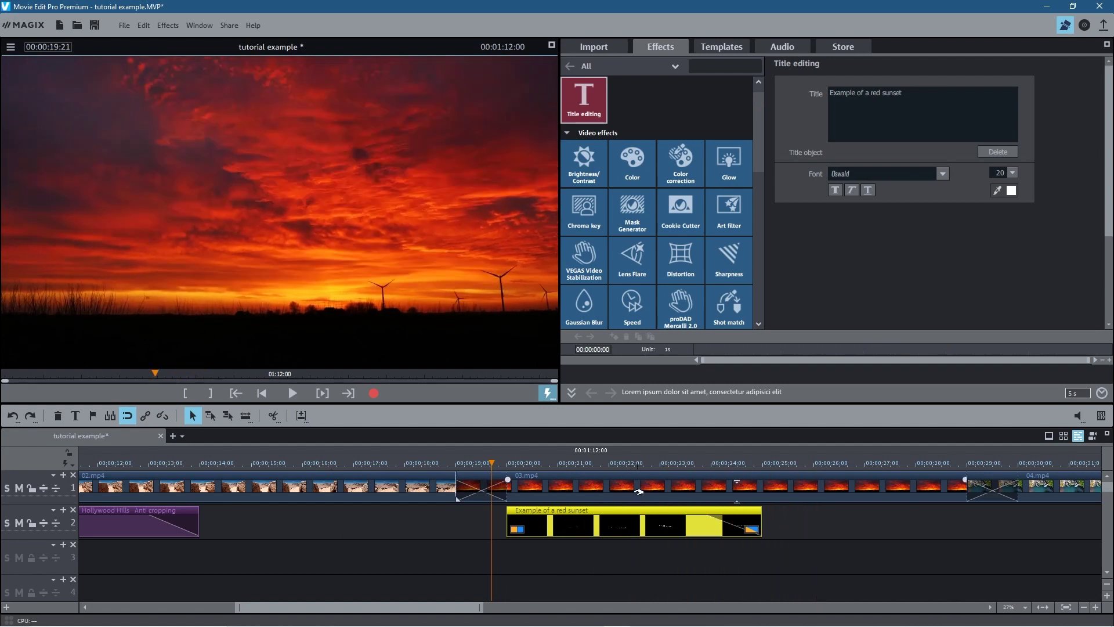
# Park the playhead at 00:00:23:20 and make the sunset title bold with a font size of 33
pyautogui.click(635, 463)
pyautogui.moveTo(637, 463); pyautogui.dragTo(692, 468)
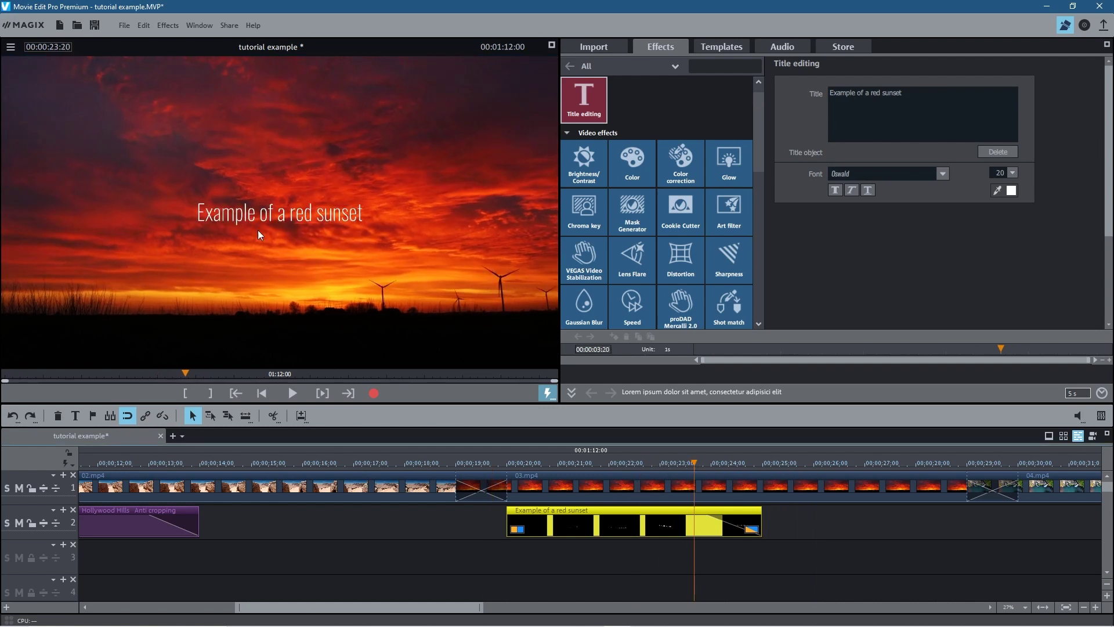
pyautogui.click(833, 189)
pyautogui.click(851, 188)
pyautogui.click(853, 190)
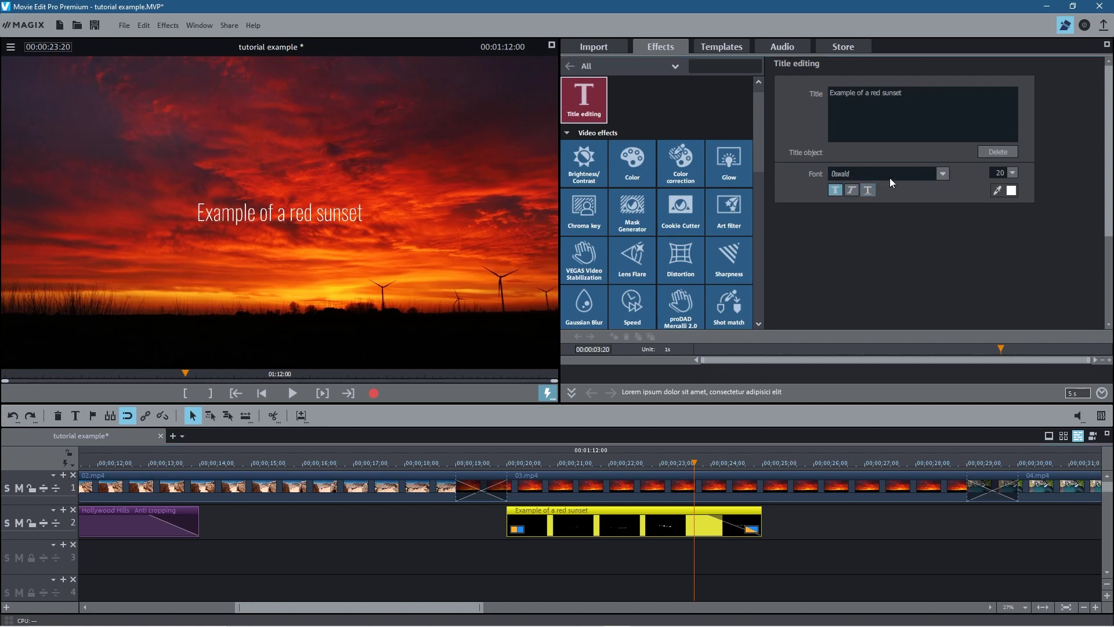
pyautogui.click(1012, 174)
pyautogui.moveTo(1009, 271); pyautogui.dragTo(1014, 262)
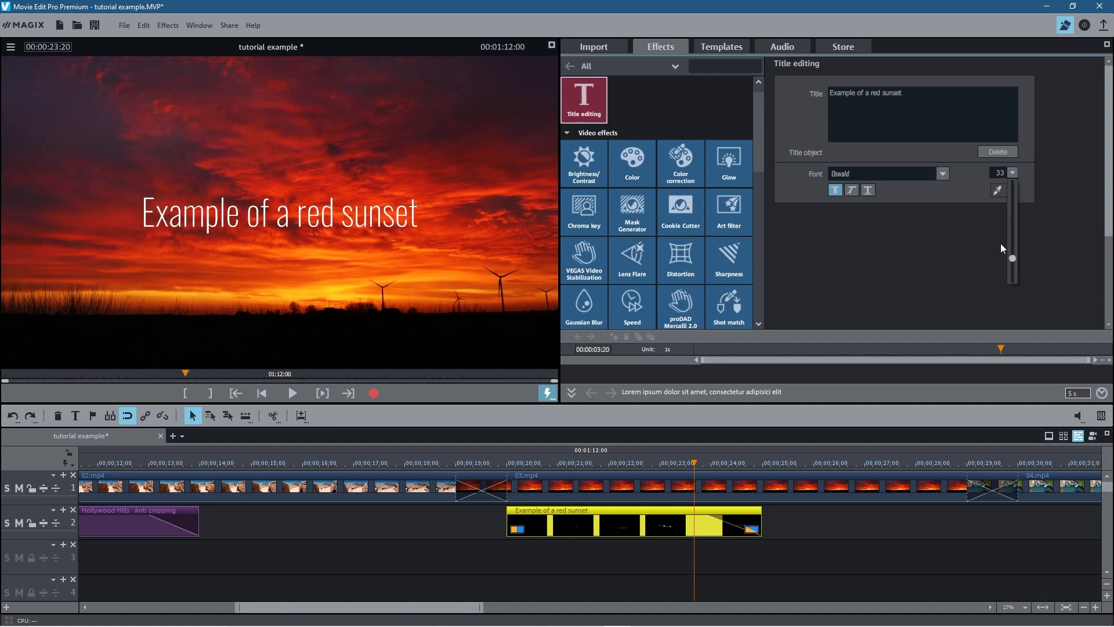
# Try a blue hue for the sunset title's text color and leave the text white
pyautogui.click(997, 189)
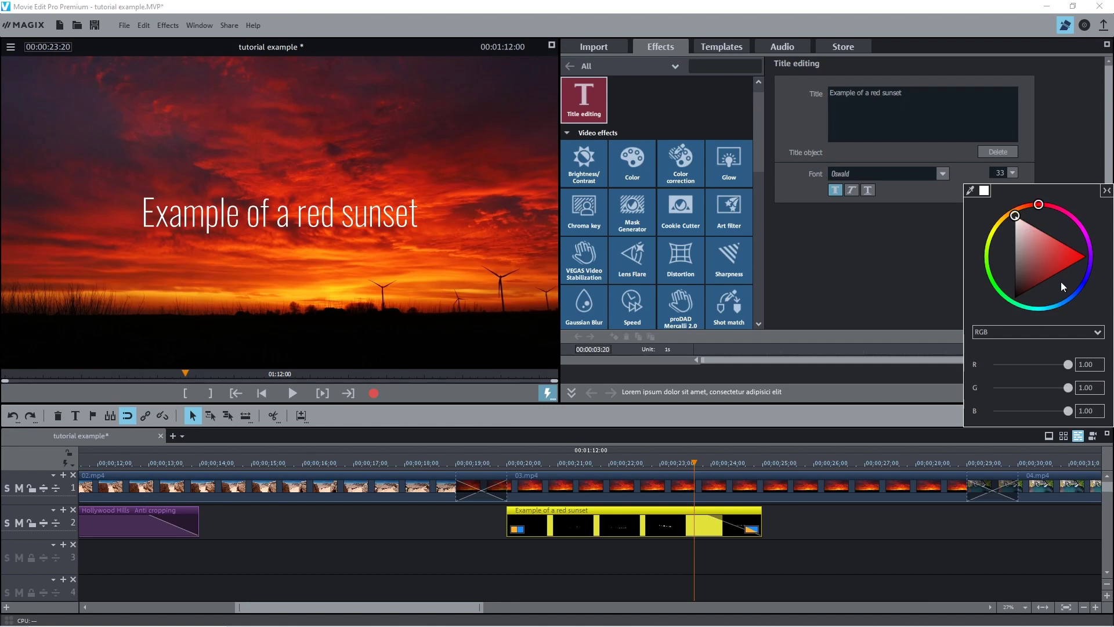
pyautogui.click(1083, 282)
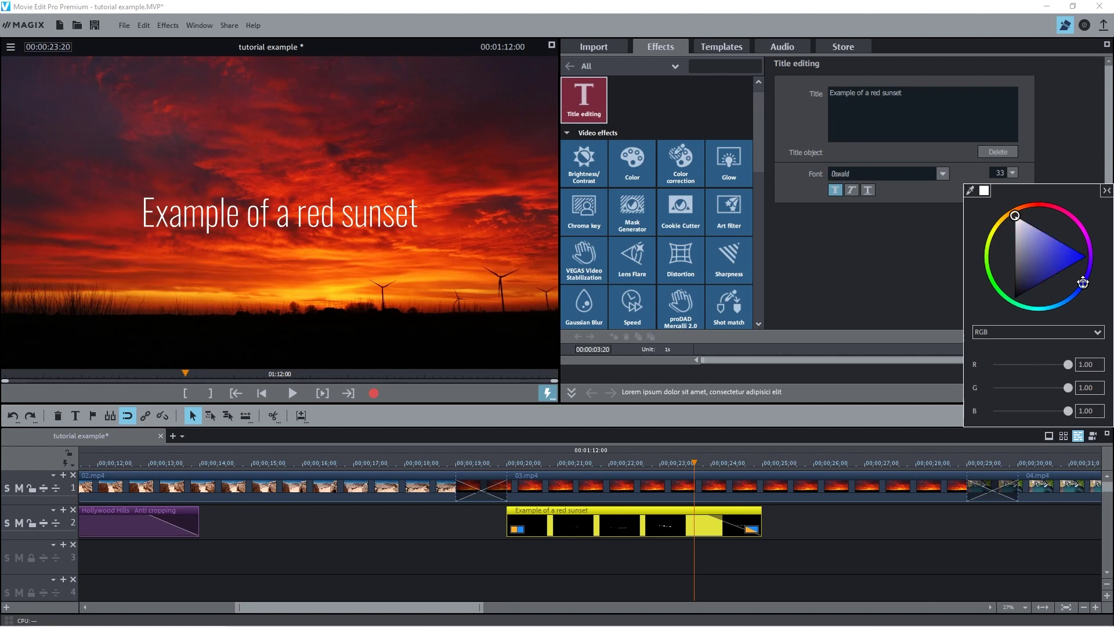
pyautogui.moveTo(1082, 284); pyautogui.dragTo(1079, 291)
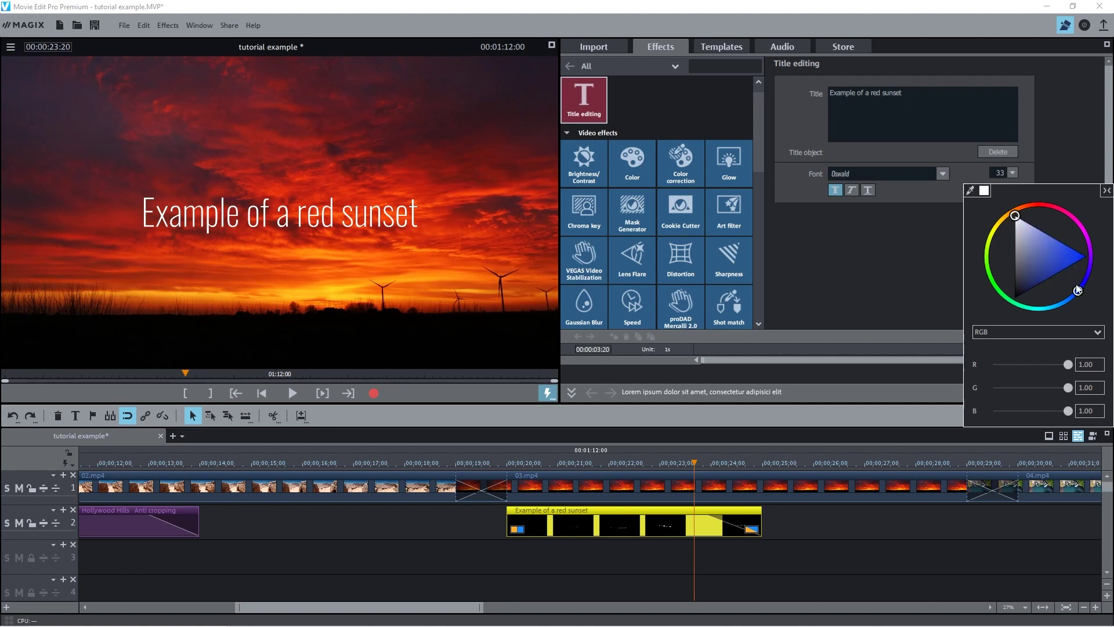
pyautogui.moveTo(1014, 218)
pyautogui.mouseDown()
pyautogui.moveTo(1024, 243)
pyautogui.moveTo(1061, 255)
pyautogui.moveTo(1053, 277)
pyautogui.moveTo(1015, 216)
pyautogui.mouseUp()
pyautogui.click(915, 282)
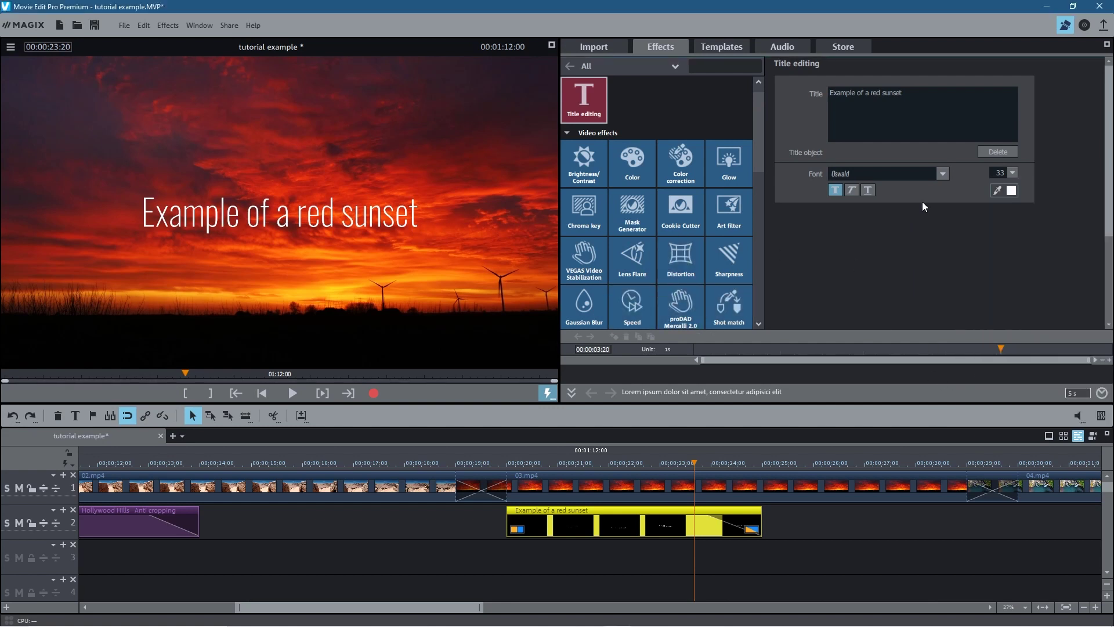
# Change the font of the sunset title to ABeeZee
pyautogui.click(941, 173)
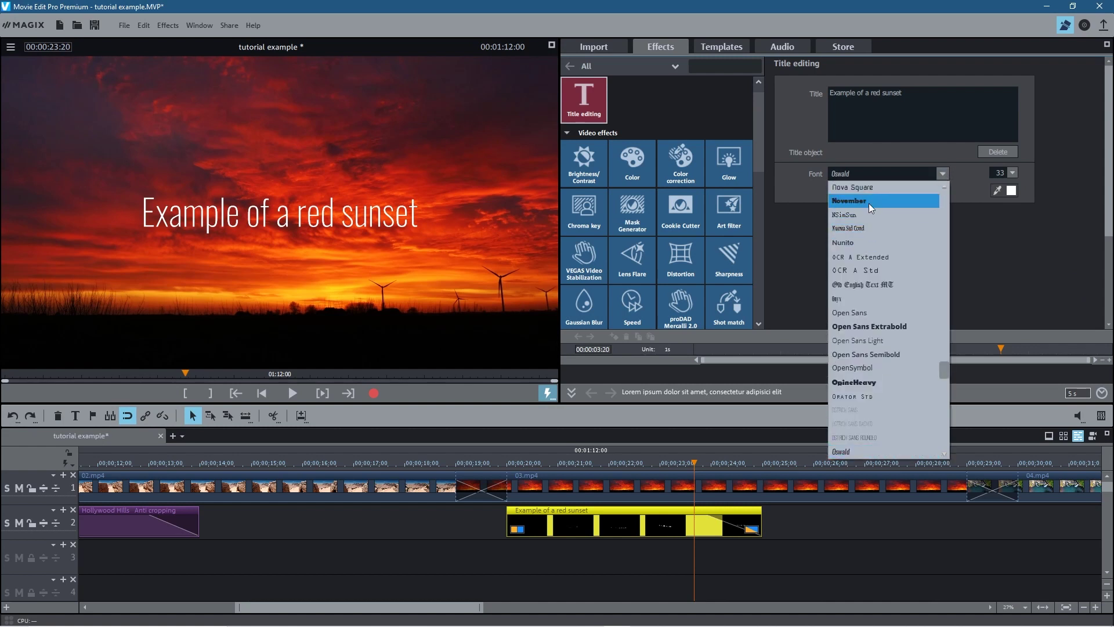
pyautogui.scroll(3, 871, 239)
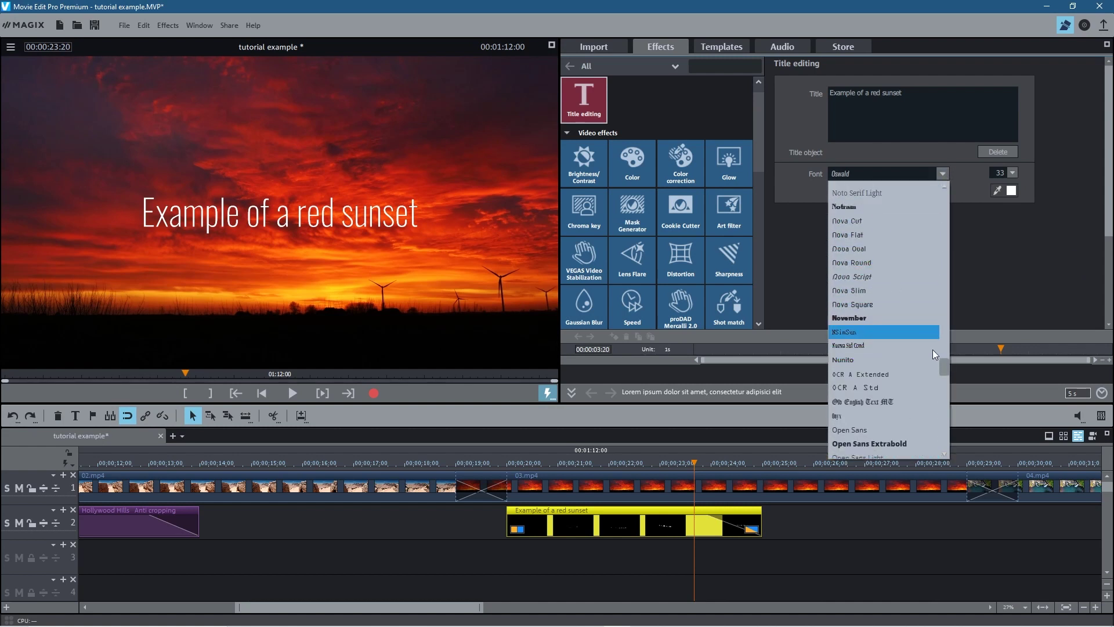
pyautogui.moveTo(944, 364); pyautogui.dragTo(934, 162)
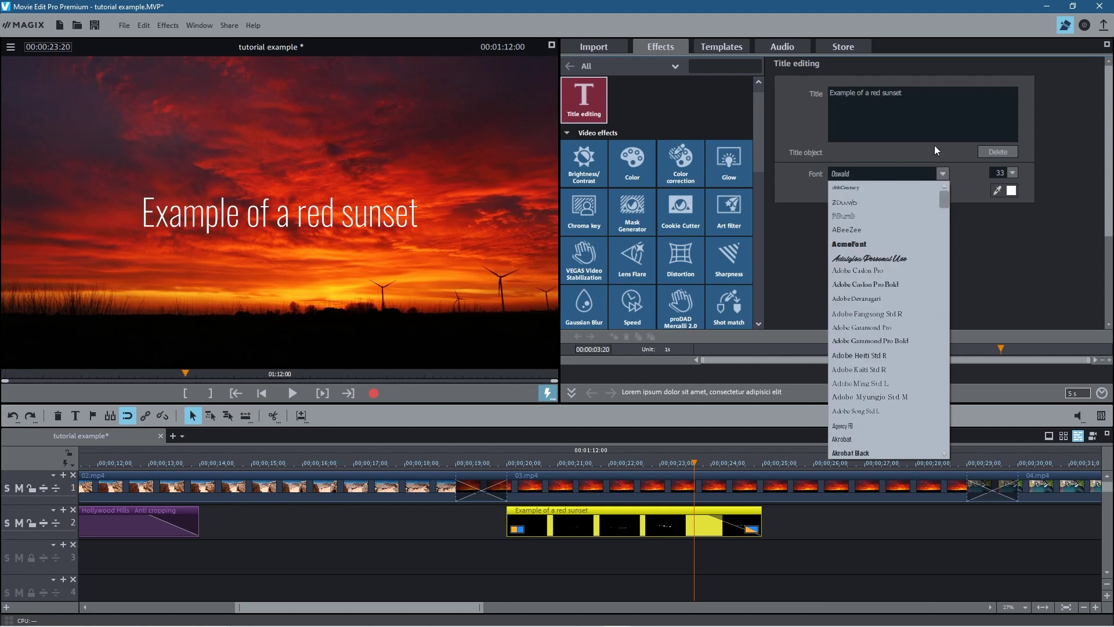
pyautogui.click(891, 229)
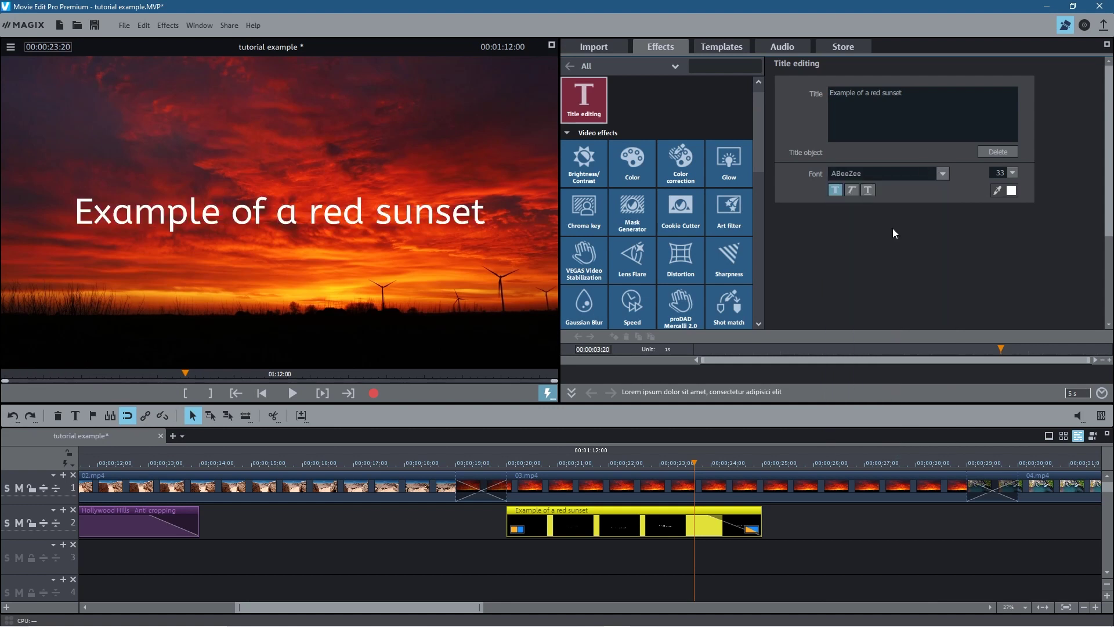
# Play the sunset title from just before its start to preview the new font, and park the playhead at 00:00:23:23
pyautogui.click(484, 464)
pyautogui.click(292, 394)
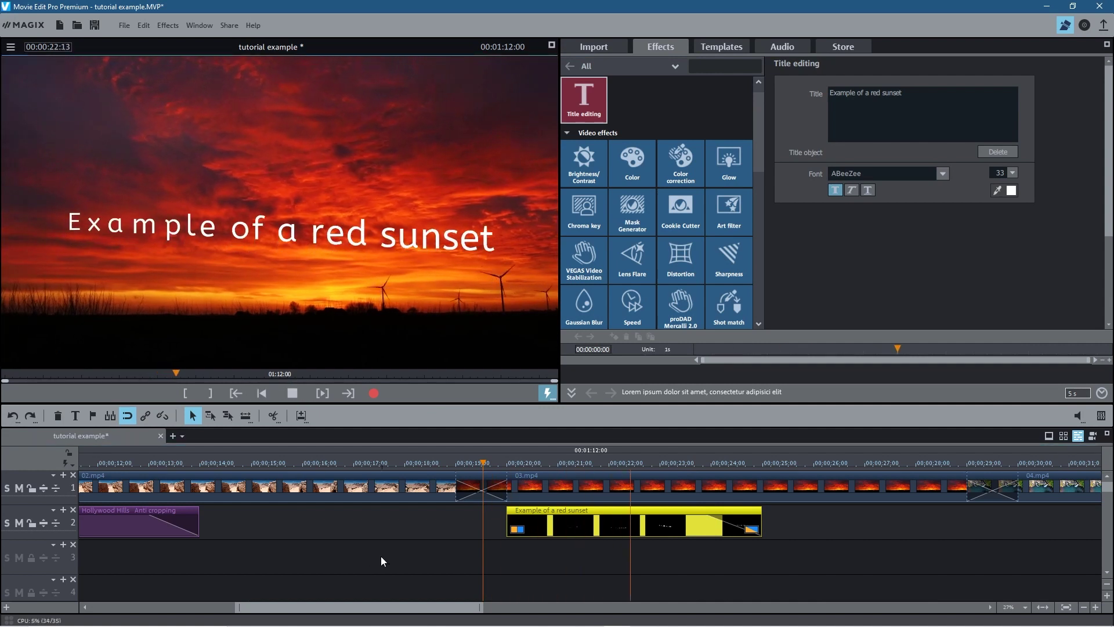
pyautogui.click(292, 392)
pyautogui.moveTo(566, 463); pyautogui.dragTo(419, 586)
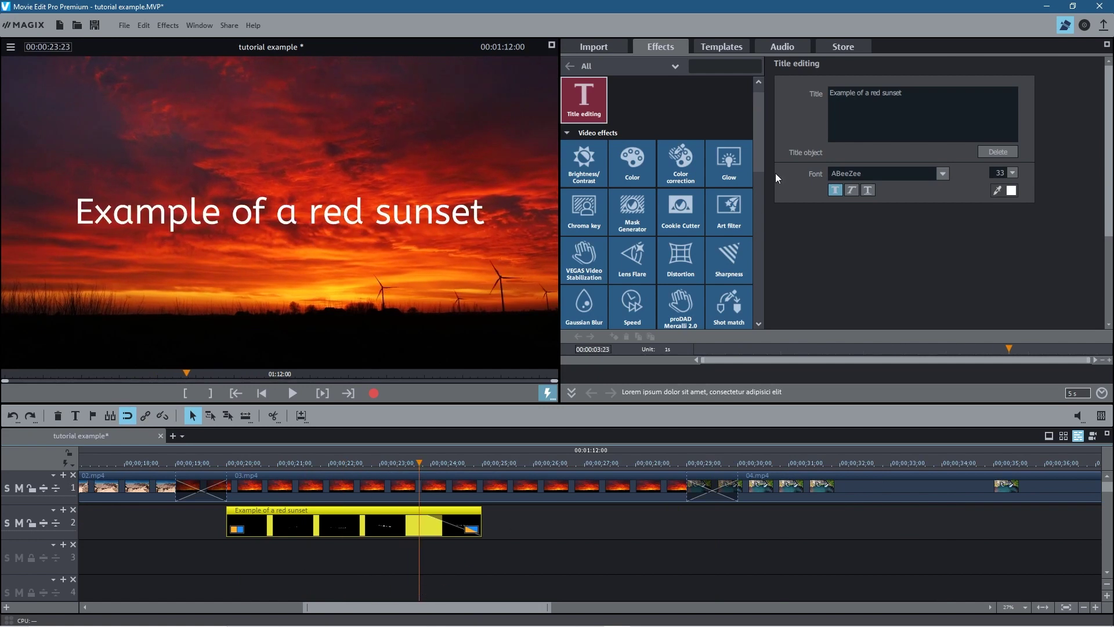
# Browse the Opening/Closing credits Basic title templates and preview several, including Aqueous (Outro), Charming and Cozy
pyautogui.click(728, 51)
pyautogui.click(668, 247)
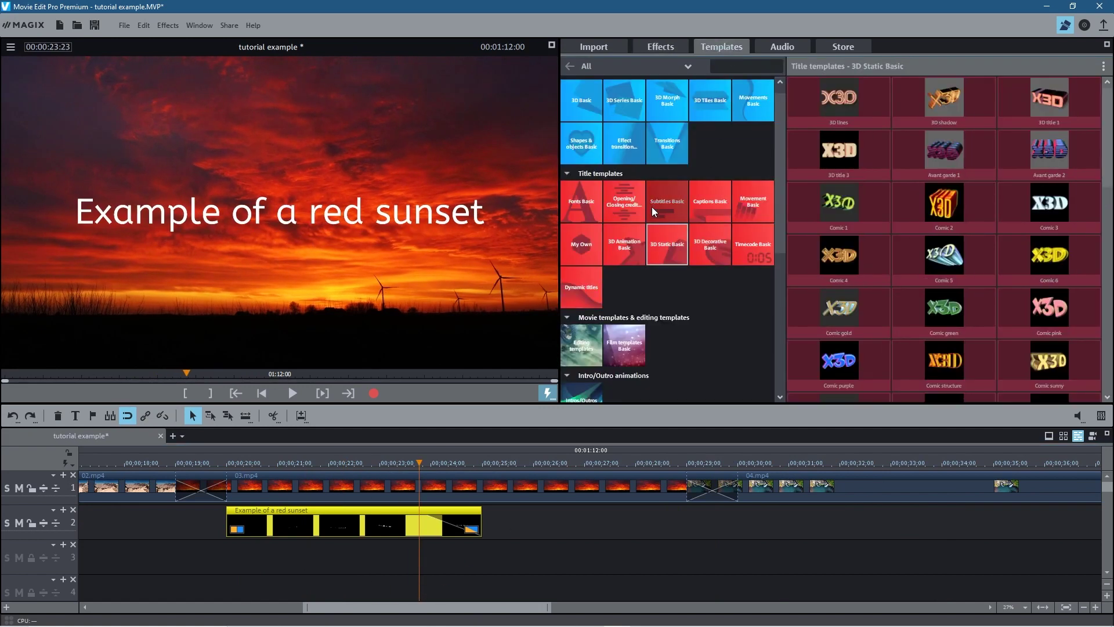
pyautogui.click(622, 197)
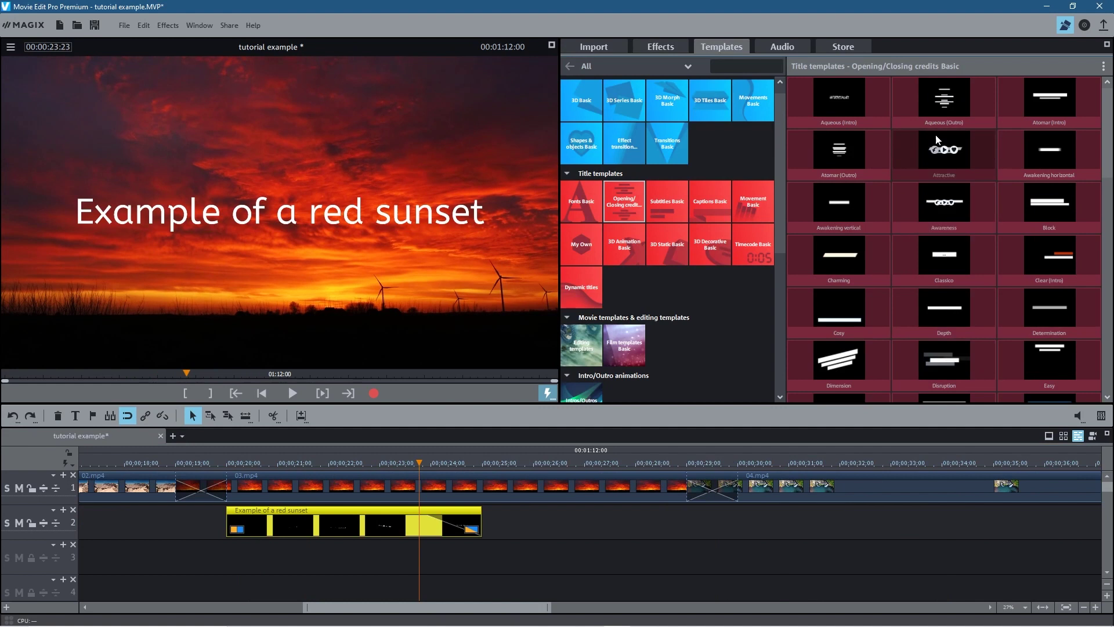
pyautogui.moveTo(936, 110)
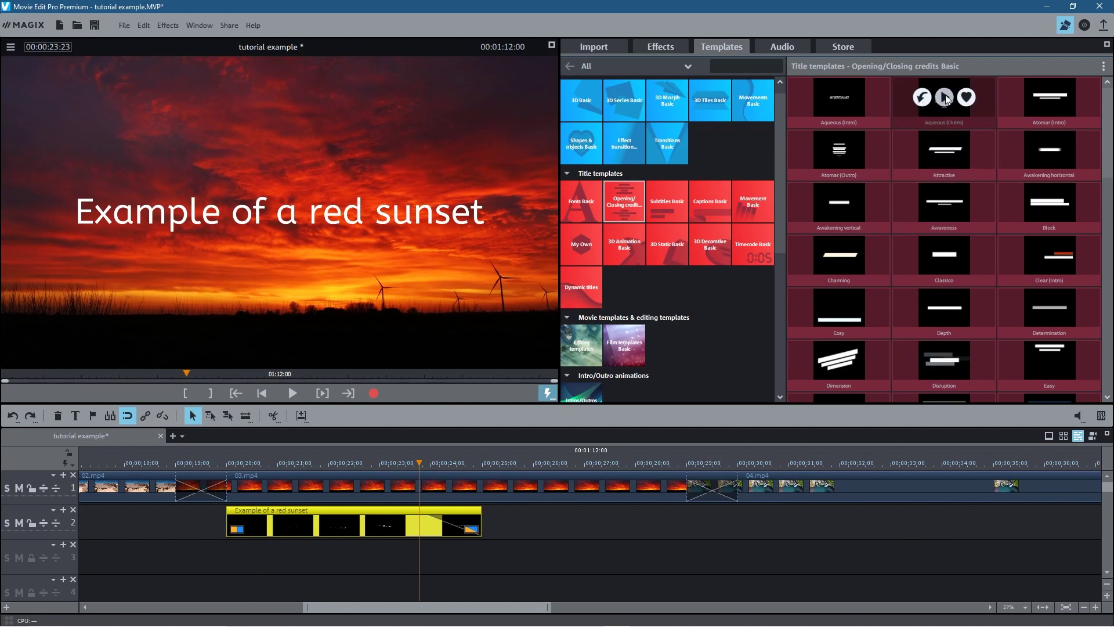
pyautogui.click(944, 97)
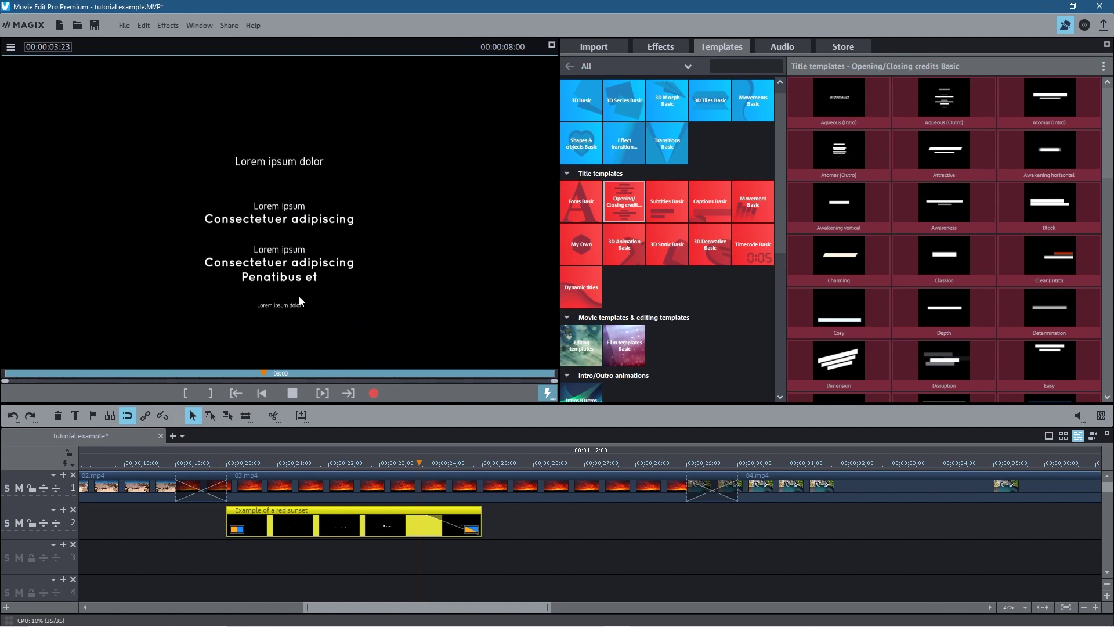
pyautogui.click(836, 266)
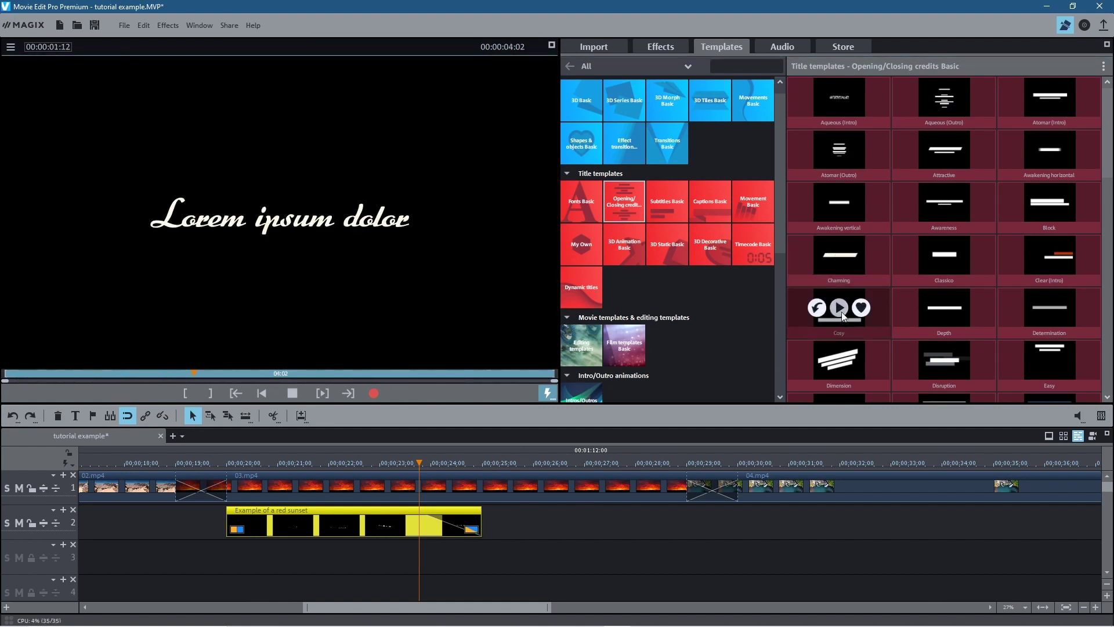
pyautogui.click(841, 312)
pyautogui.moveTo(939, 322)
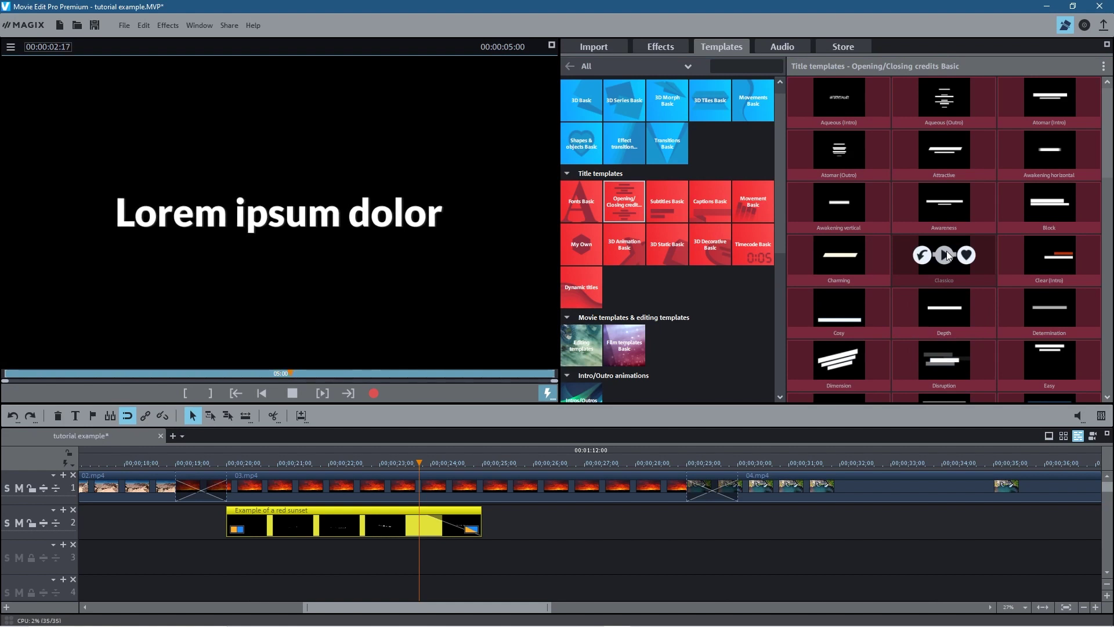
pyautogui.click(945, 203)
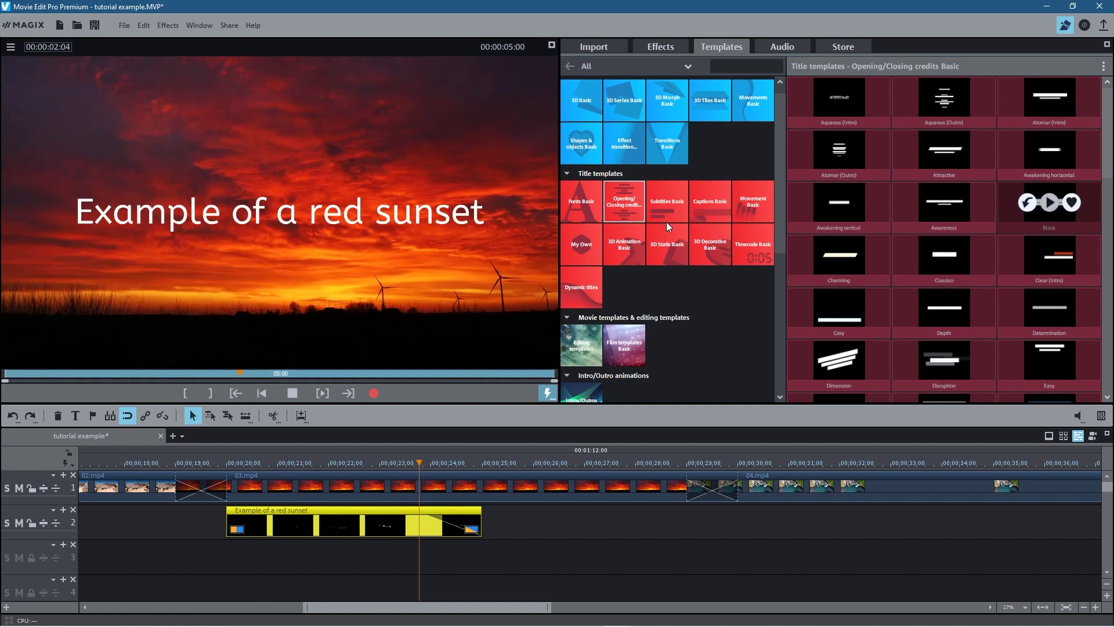
# Look through the 3D Animation and 3D Decorative title templates and preview Disruption in/out (bottom right), Jump out and Jump in from Movement Basic
pyautogui.click(625, 246)
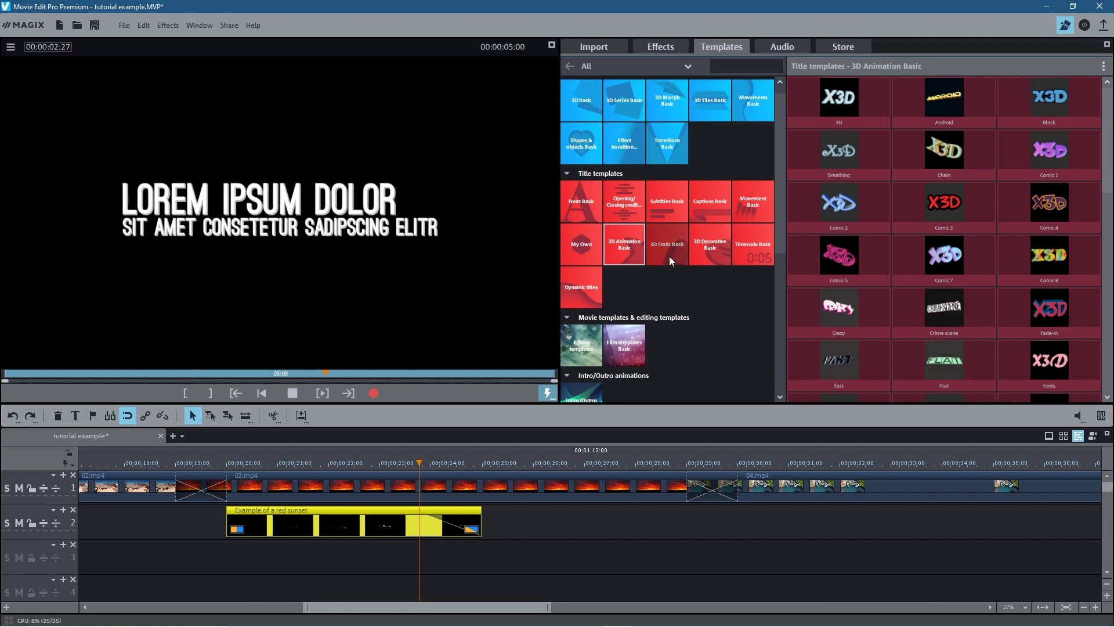
pyautogui.click(697, 244)
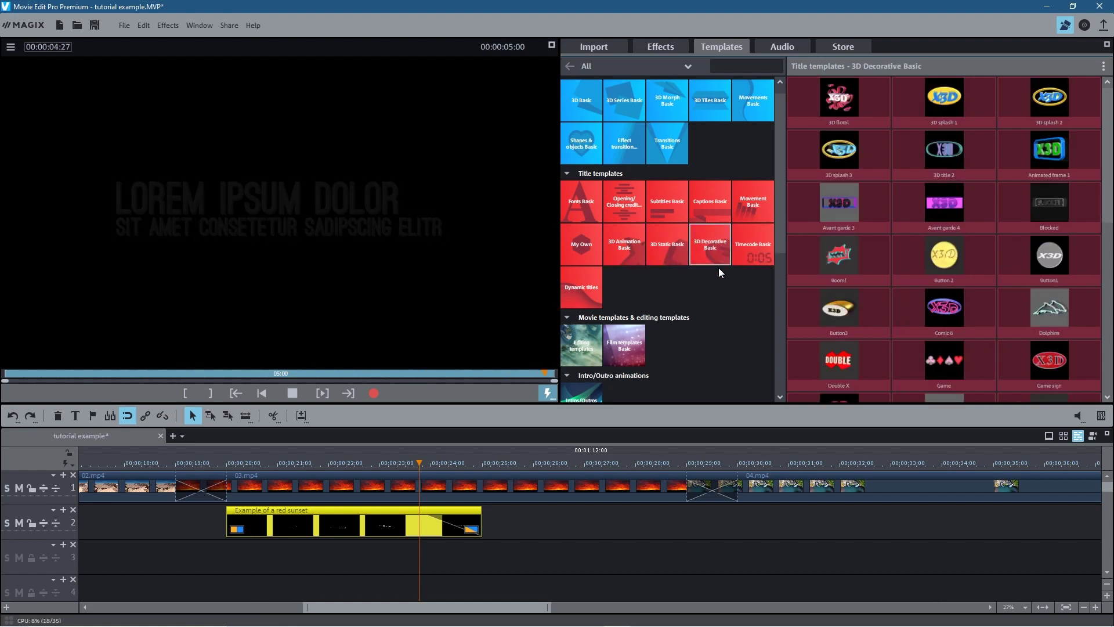
pyautogui.click(754, 247)
pyautogui.click(748, 196)
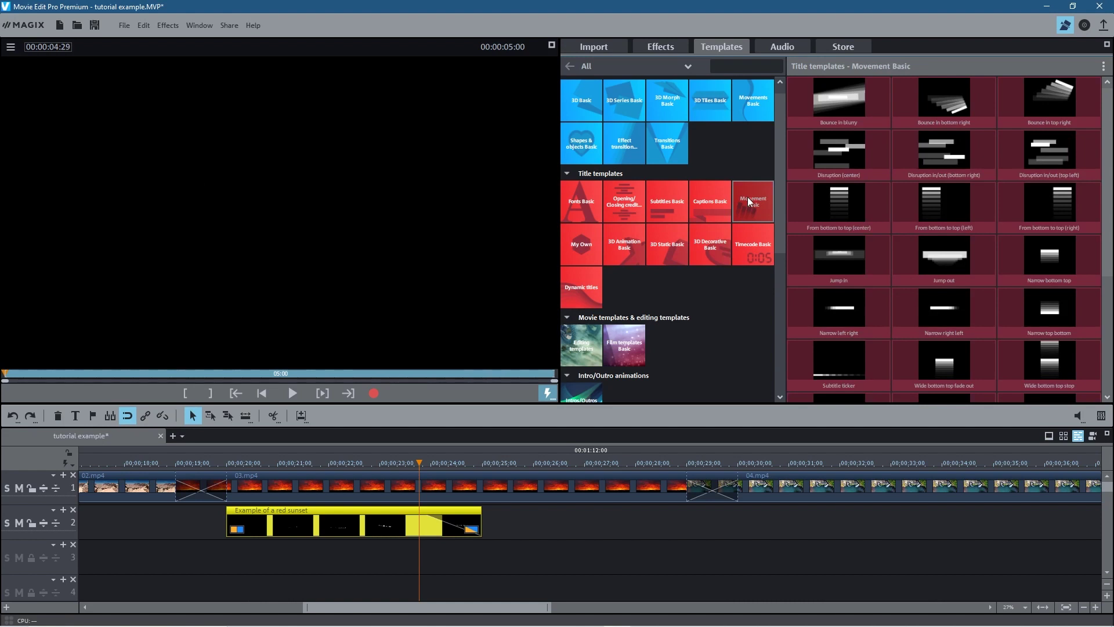
pyautogui.click(941, 154)
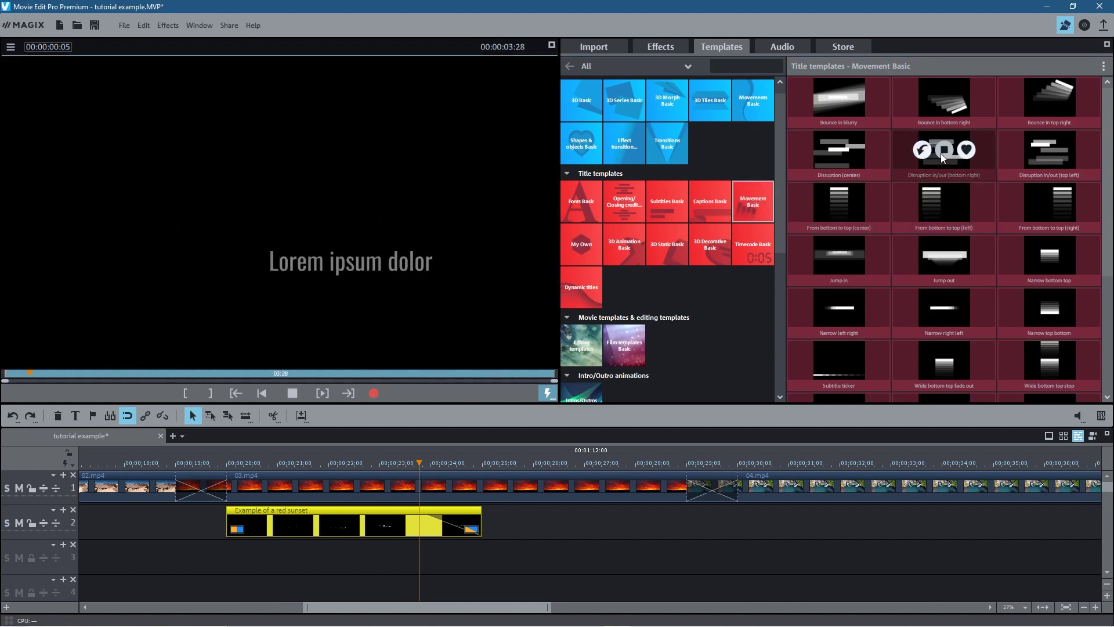
pyautogui.click(943, 261)
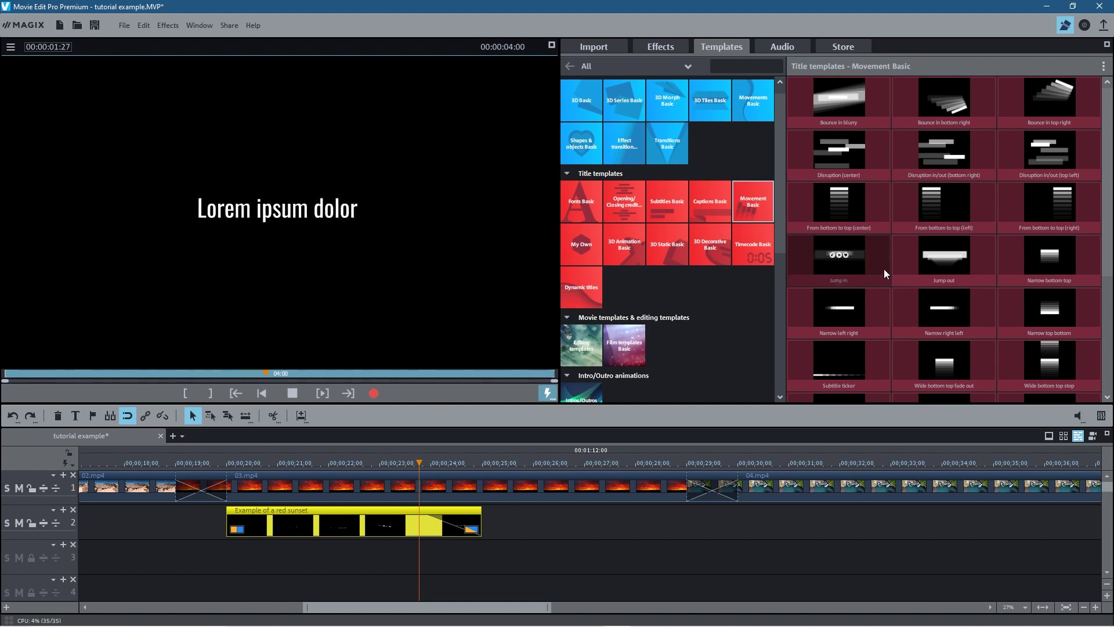
pyautogui.click(820, 266)
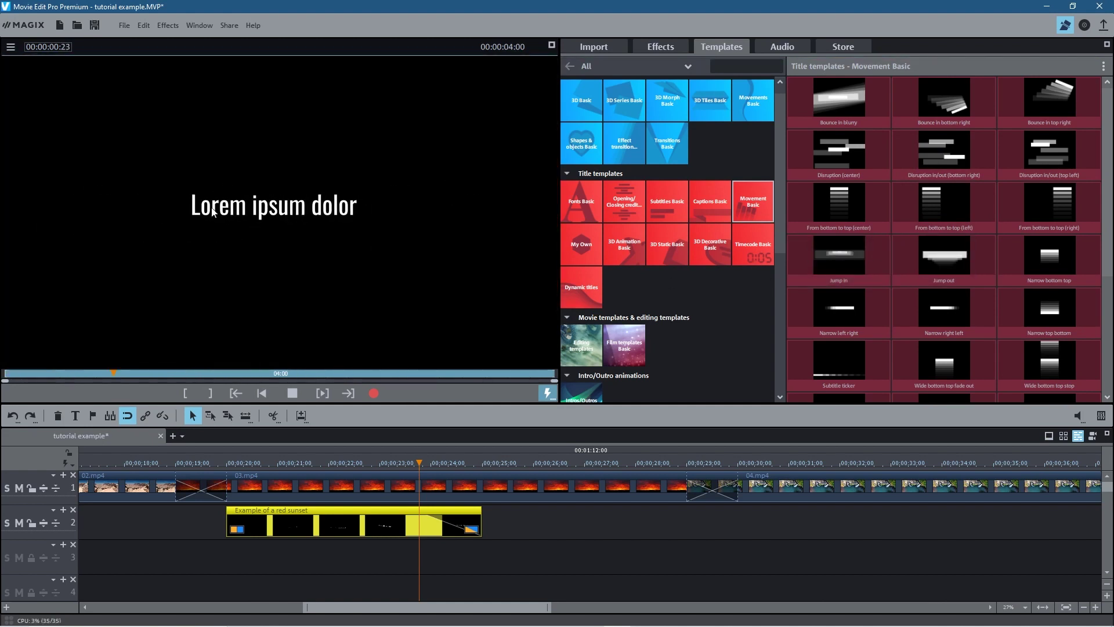
pyautogui.moveTo(843, 349)
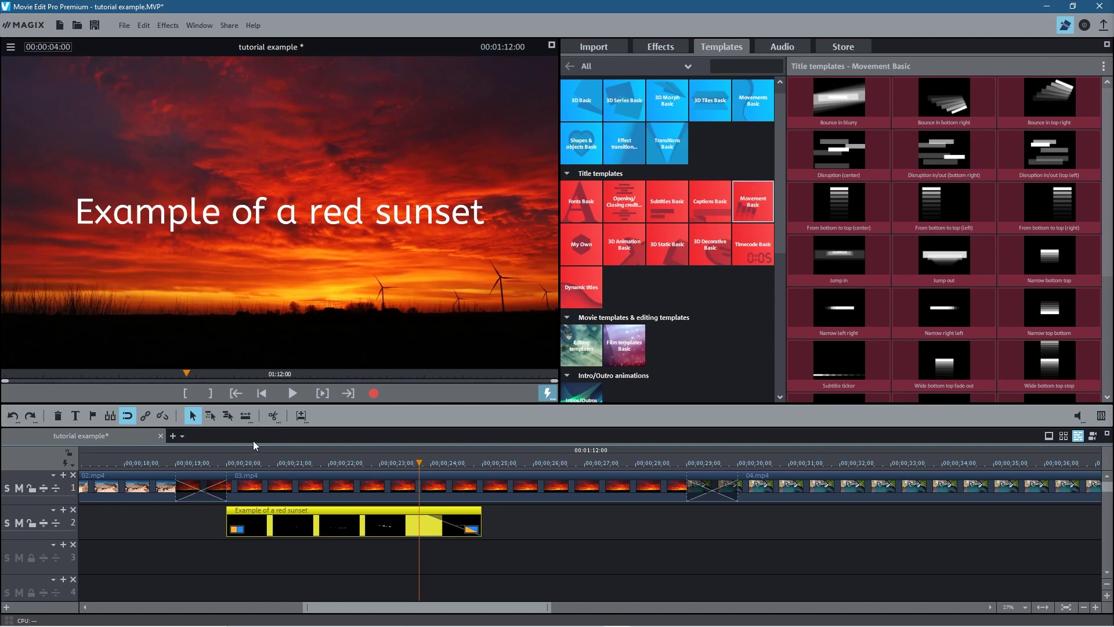
# Delete the sunset title and the title over the 02.mp4 clip from track 2
pyautogui.moveTo(253, 440); pyautogui.dragTo(346, 476)
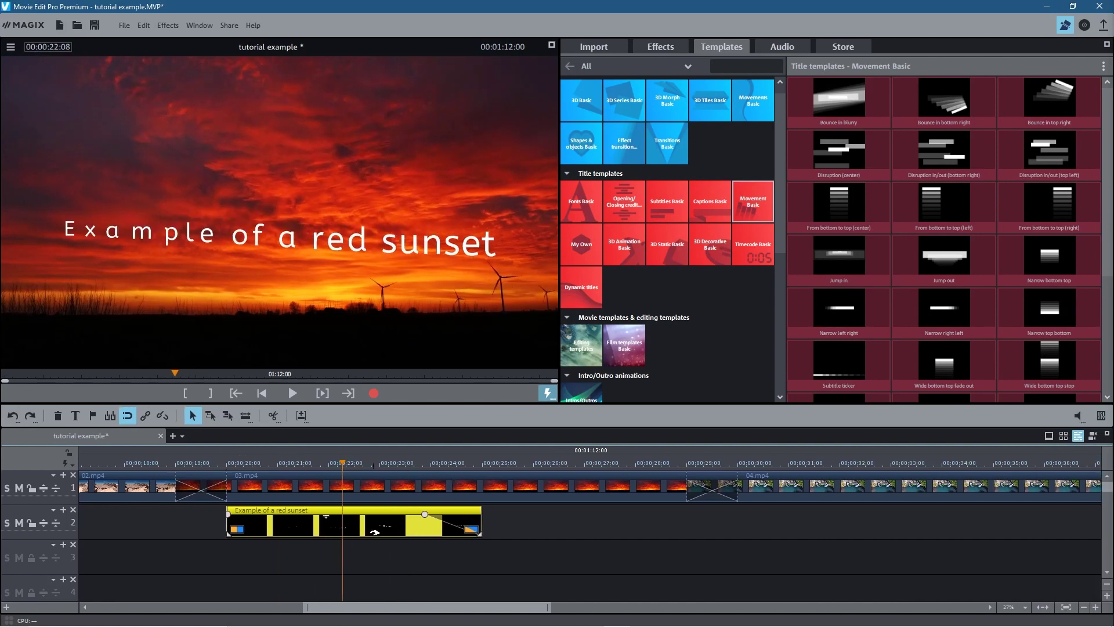
pyautogui.press('Delete')
pyautogui.moveTo(515, 608); pyautogui.dragTo(269, 609)
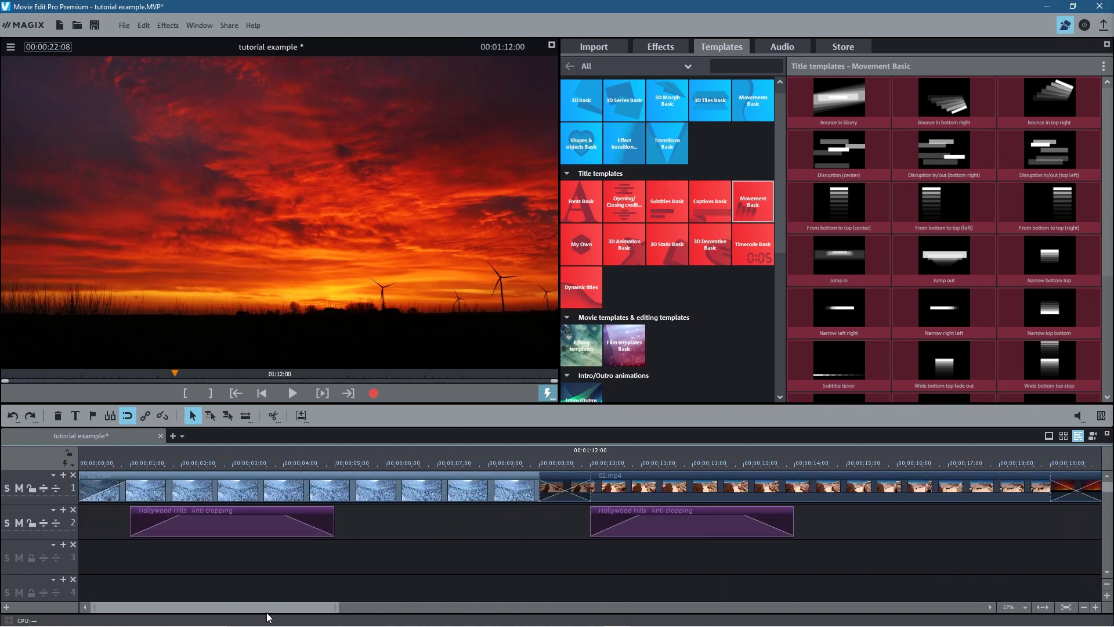
pyautogui.click(630, 529)
pyautogui.press('Delete')
# Scrub through the first two clips to 00:00:12:03 and save the project
pyautogui.click(105, 467)
pyautogui.moveTo(105, 467); pyautogui.dragTo(699, 492)
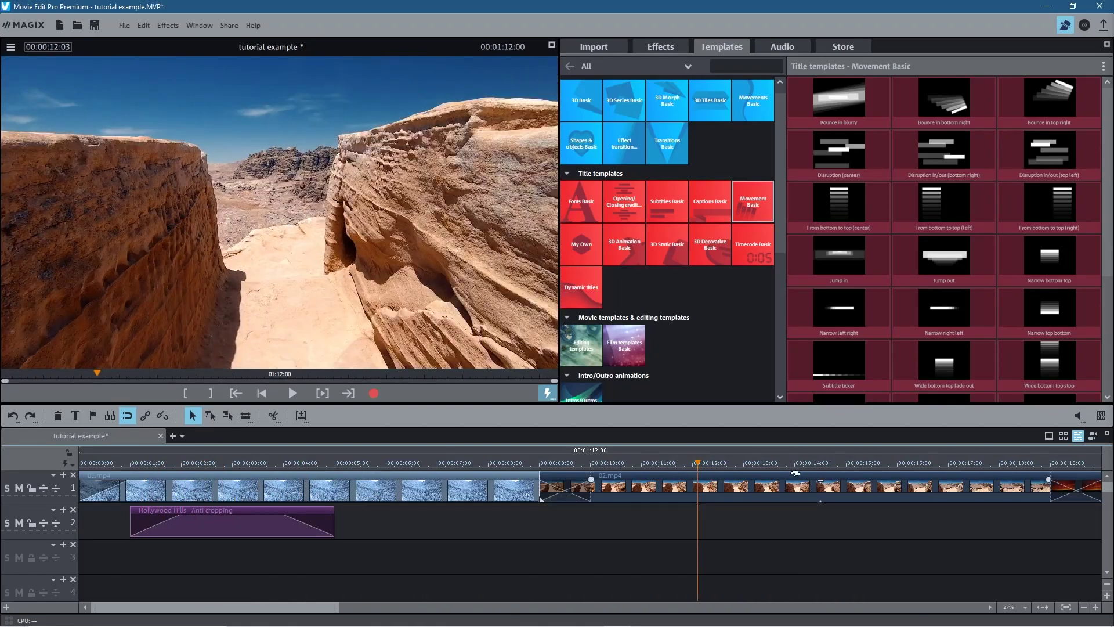
pyautogui.hotkey('ctrl', 's')
# Select the 01.mp4 clip, park the playhead at 00:00:05:19 and open the Brightness/Contrast effect
pyautogui.click(323, 475)
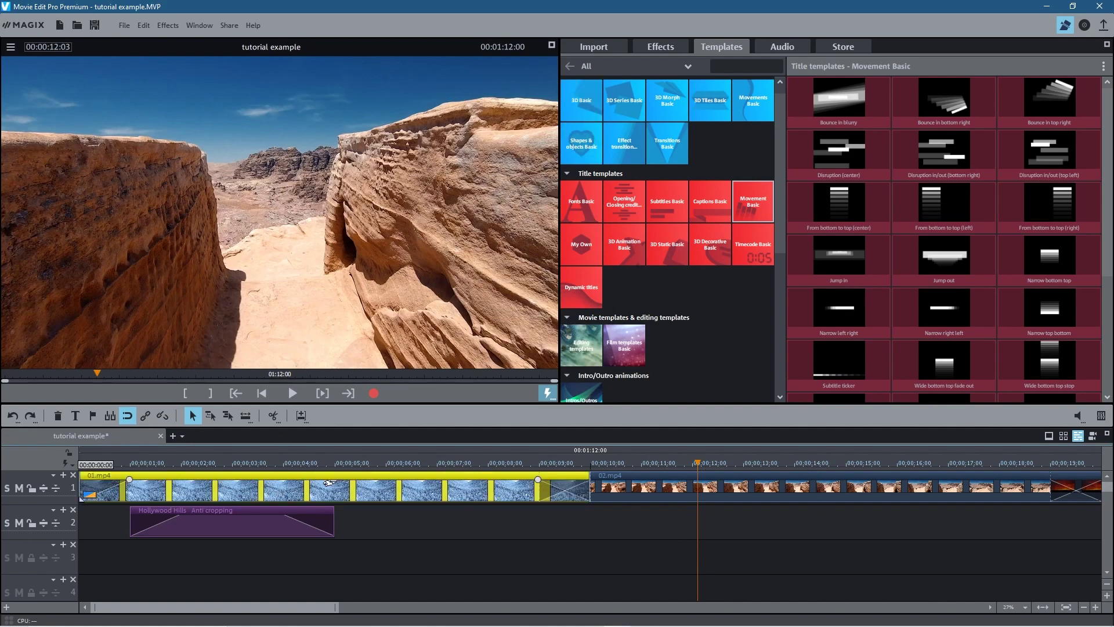
pyautogui.moveTo(351, 463)
pyautogui.mouseDown()
pyautogui.moveTo(218, 463)
pyautogui.moveTo(366, 463)
pyautogui.mouseUp()
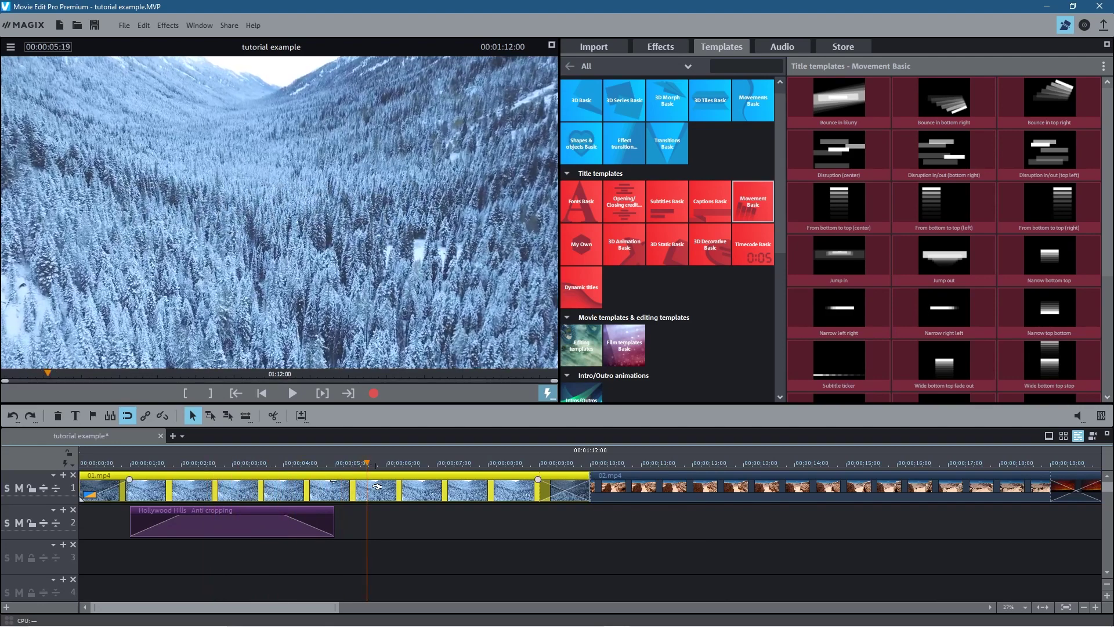
pyautogui.click(667, 47)
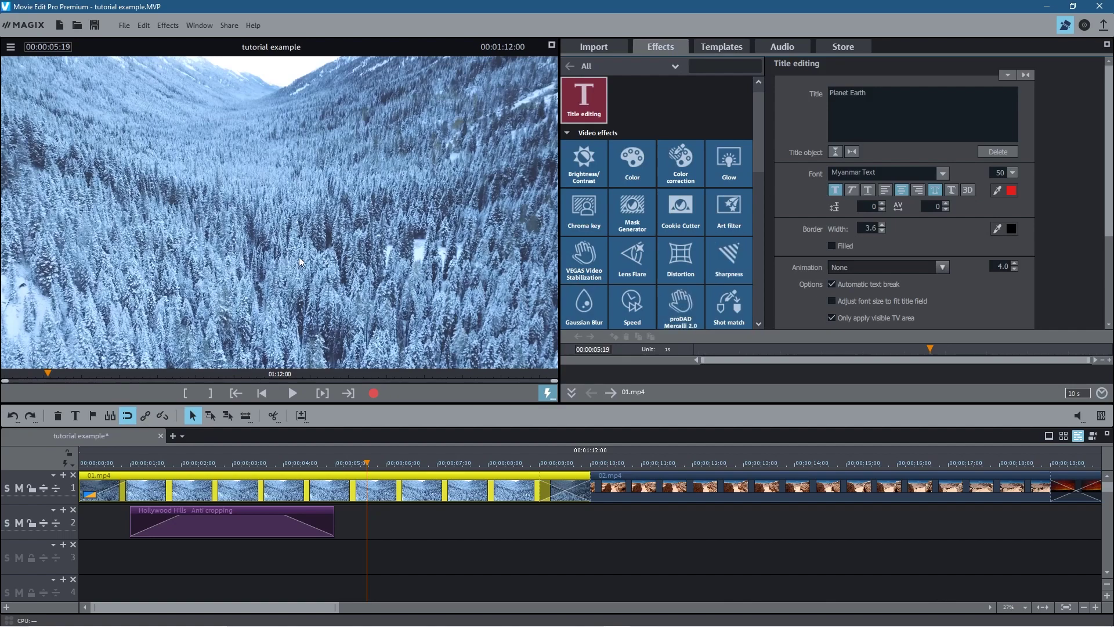
pyautogui.click(592, 161)
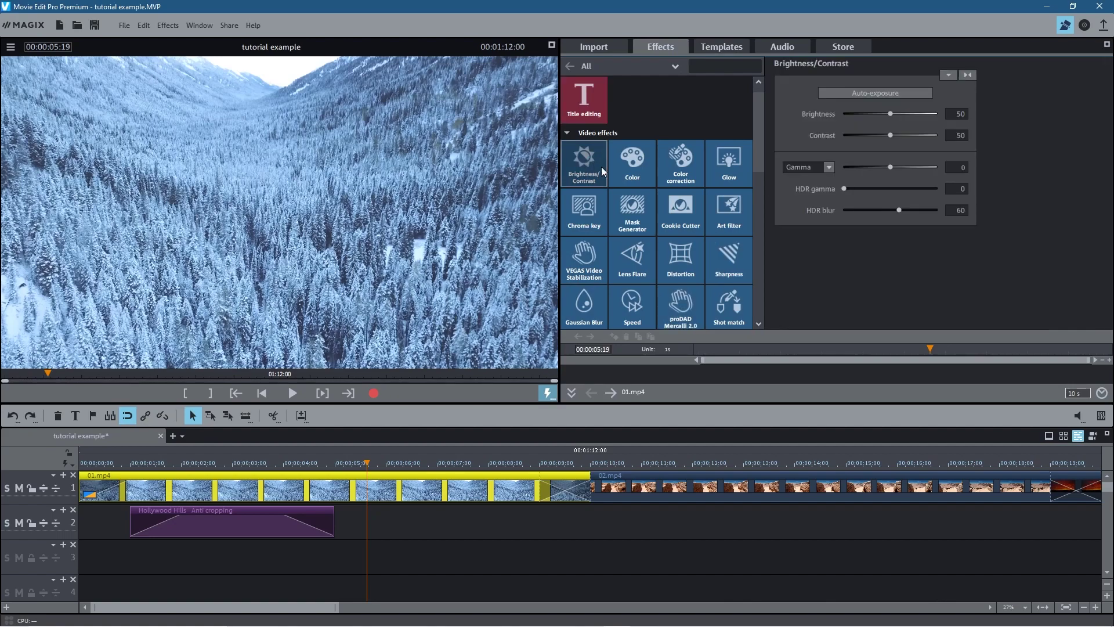
# Try brightness 49, contrast 72, HDR gamma 25 and HDR blur 75 on 01.mp4, reset the effect and save the project
pyautogui.moveTo(889, 112)
pyautogui.mouseDown()
pyautogui.moveTo(855, 111)
pyautogui.moveTo(910, 111)
pyautogui.moveTo(887, 109)
pyautogui.moveTo(921, 138)
pyautogui.moveTo(899, 137)
pyautogui.moveTo(913, 139)
pyautogui.moveTo(885, 112)
pyautogui.moveTo(897, 114)
pyautogui.moveTo(876, 113)
pyautogui.moveTo(889, 123)
pyautogui.mouseUp()
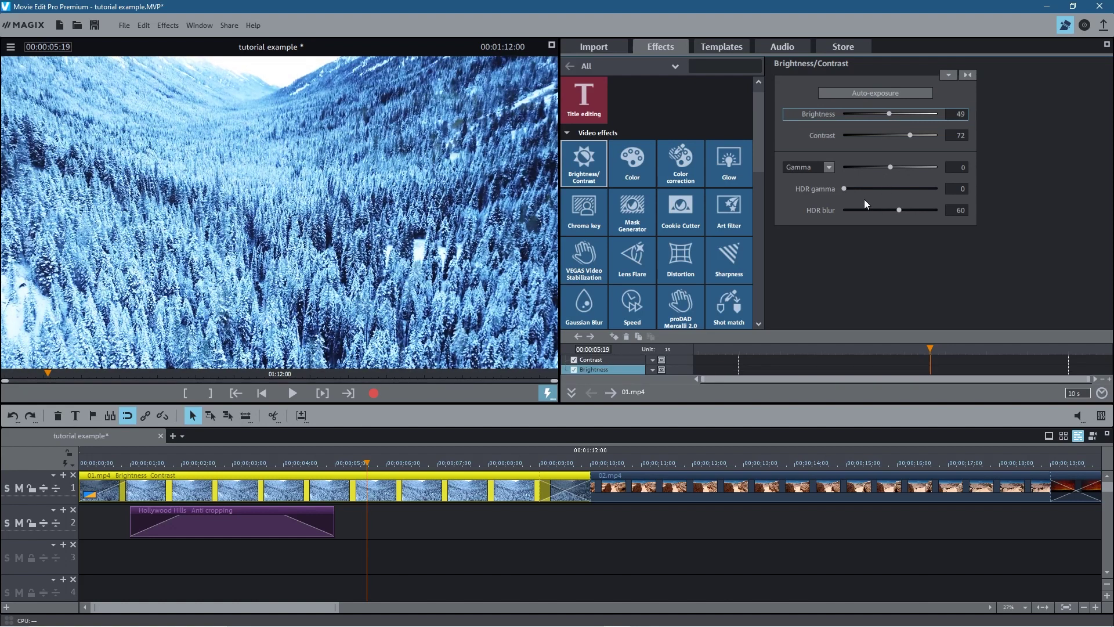
pyautogui.moveTo(844, 189); pyautogui.dragTo(921, 212)
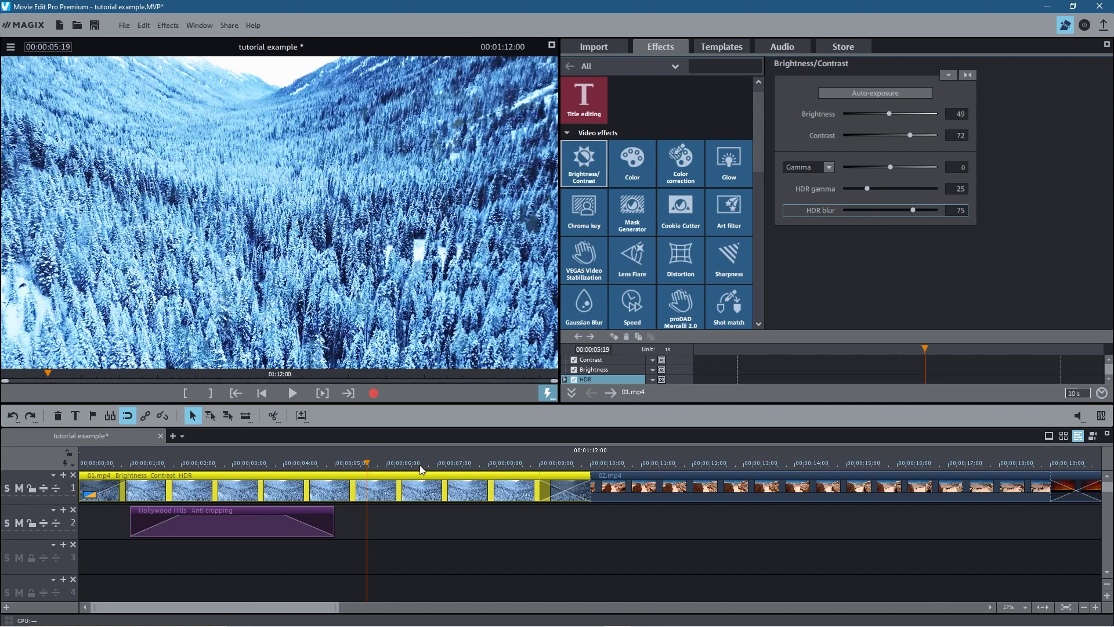
pyautogui.click(967, 76)
pyautogui.click(95, 25)
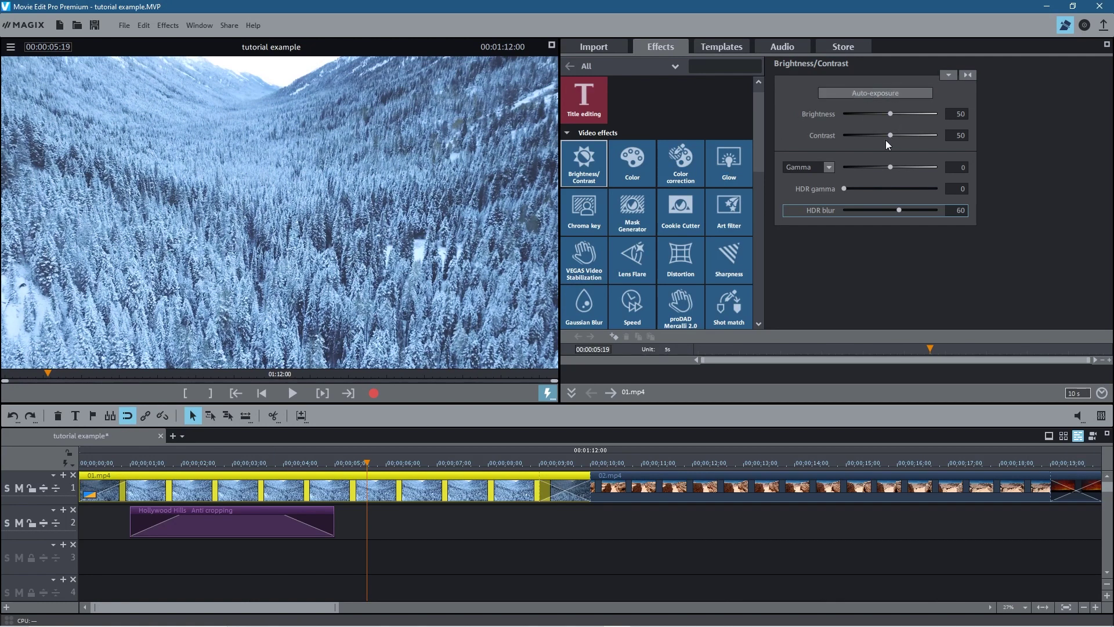
# Set contrast to 70, HDR gamma to 37 and HDR blur to 79 for the 01.mp4 clip and preview the effect
pyautogui.moveTo(890, 135); pyautogui.dragTo(902, 139)
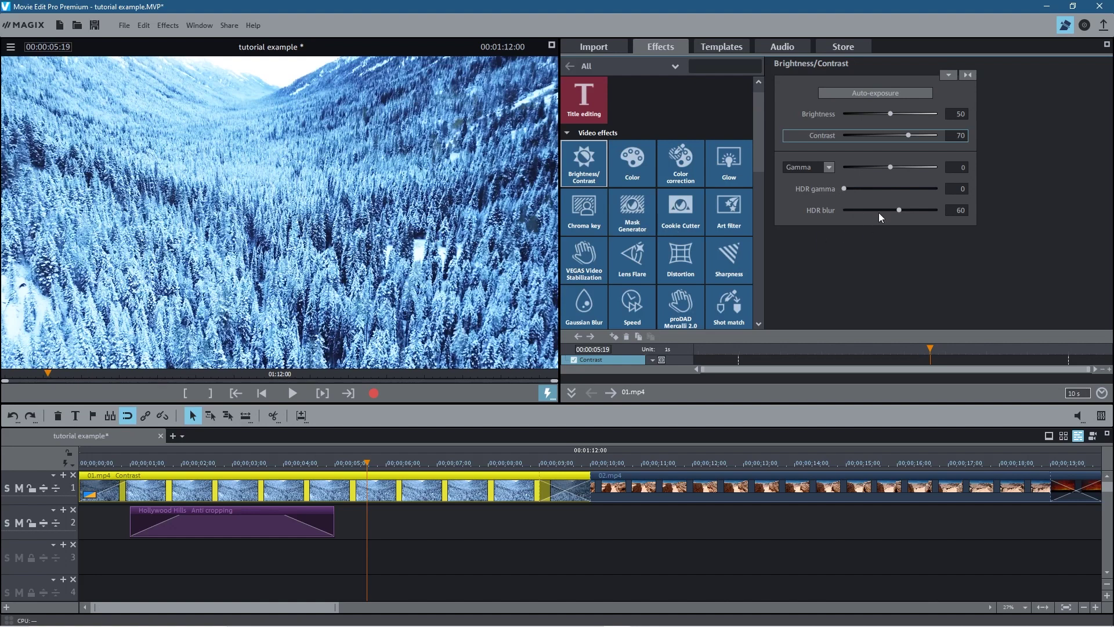
pyautogui.moveTo(842, 187); pyautogui.dragTo(819, 215)
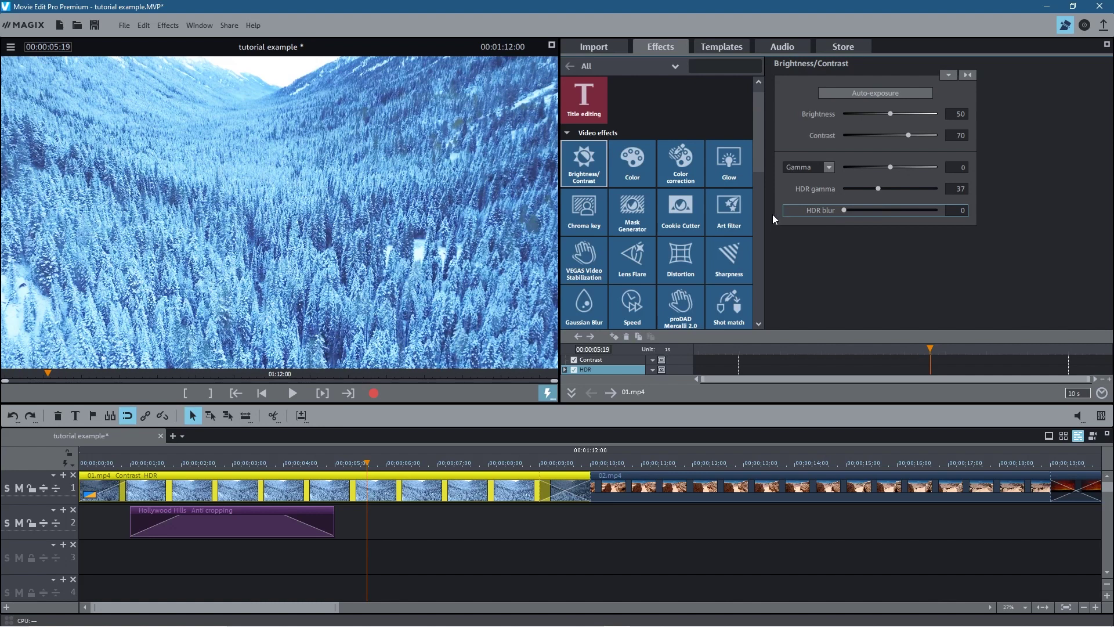
pyautogui.moveTo(842, 218); pyautogui.dragTo(902, 218)
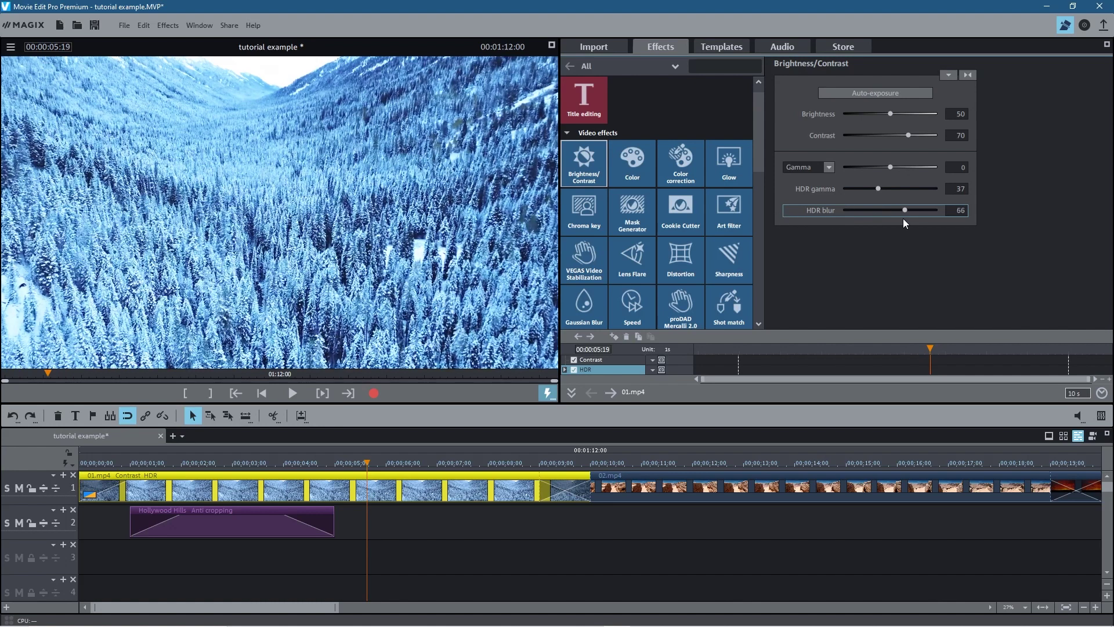
pyautogui.click(296, 393)
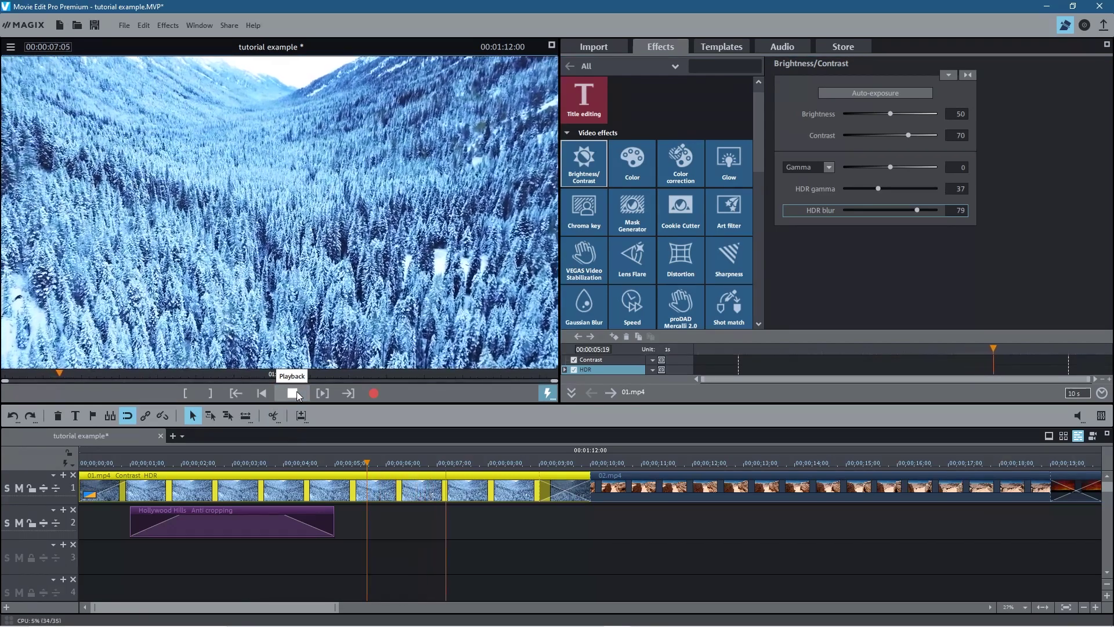
pyautogui.click(294, 393)
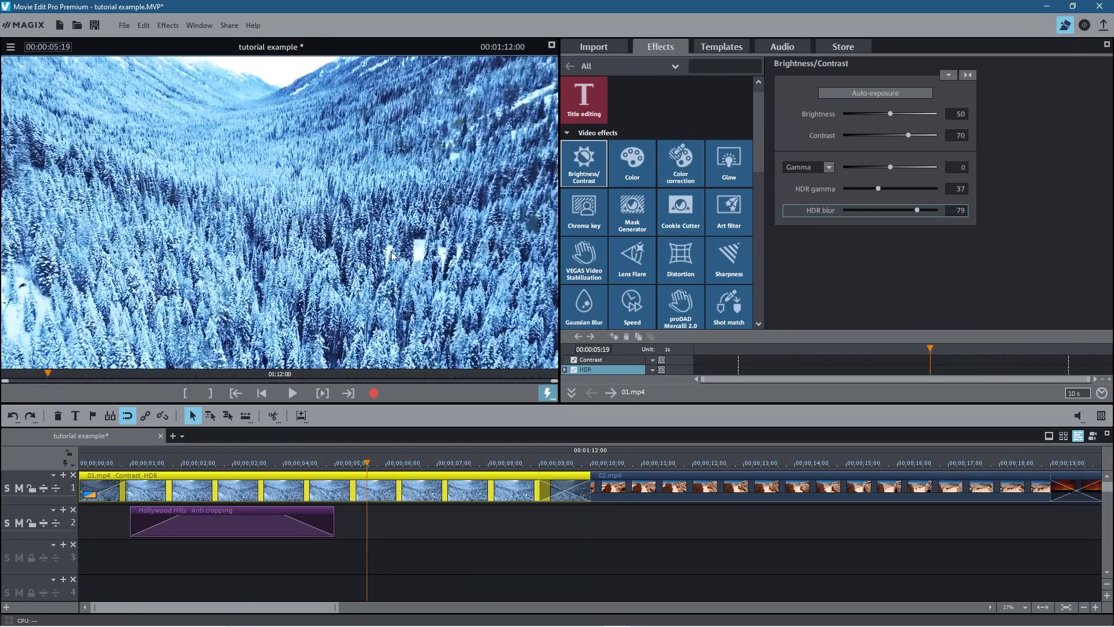
# Try the Color effect on the 01.mp4 clip with saturation -15 and the hue shifted slightly towards yellow-green
pyautogui.click(630, 166)
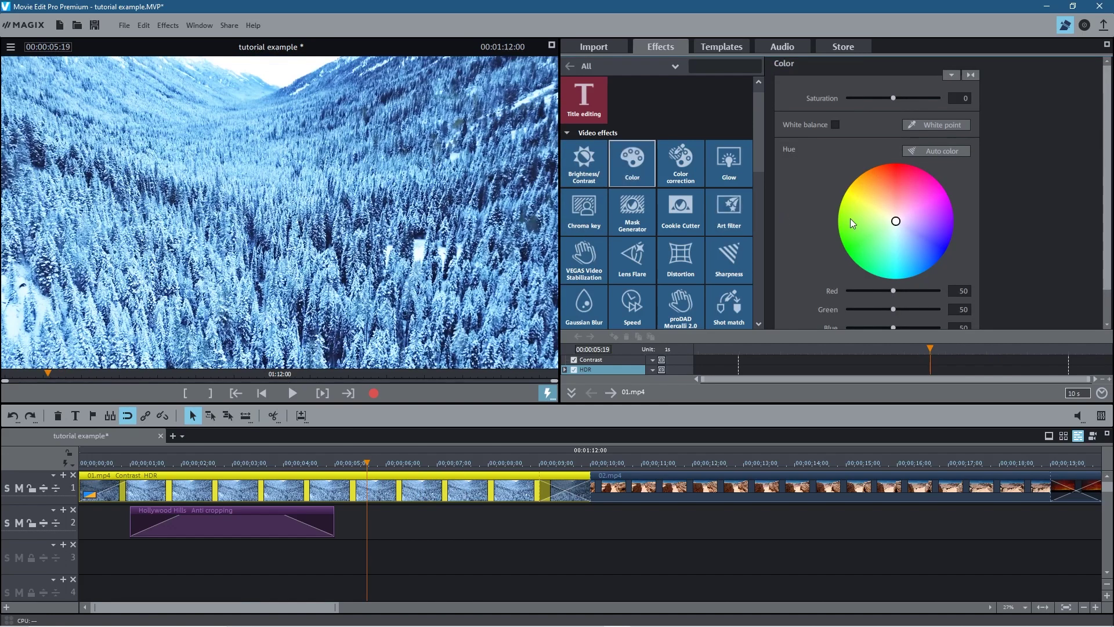
pyautogui.moveTo(896, 98)
pyautogui.mouseDown()
pyautogui.moveTo(923, 104)
pyautogui.moveTo(800, 105)
pyautogui.moveTo(899, 105)
pyautogui.mouseUp()
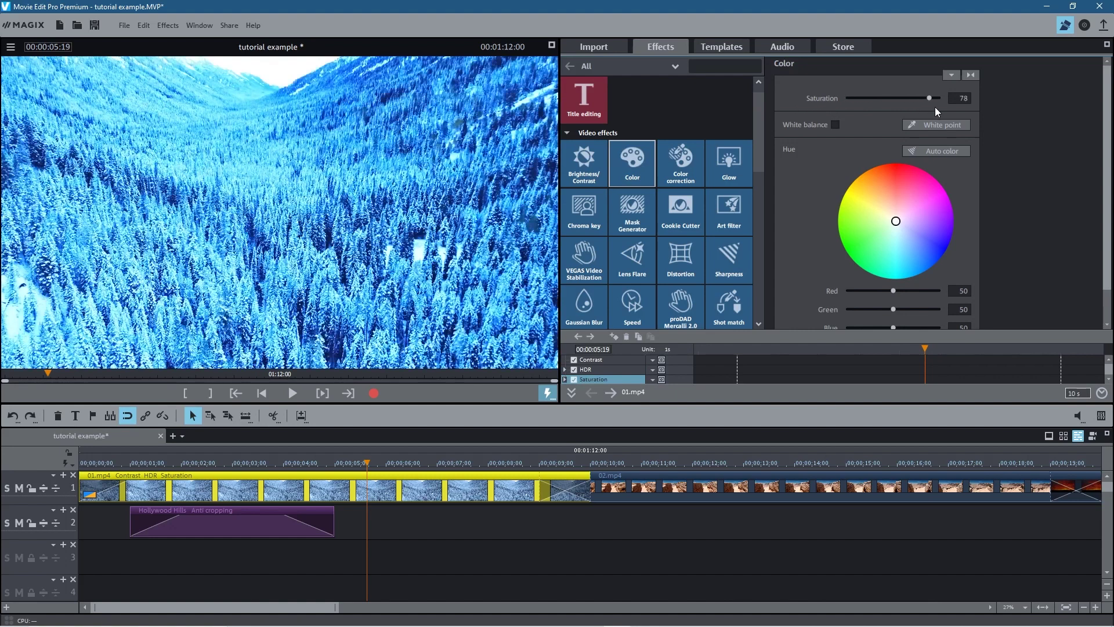
pyautogui.moveTo(886, 105); pyautogui.dragTo(886, 108)
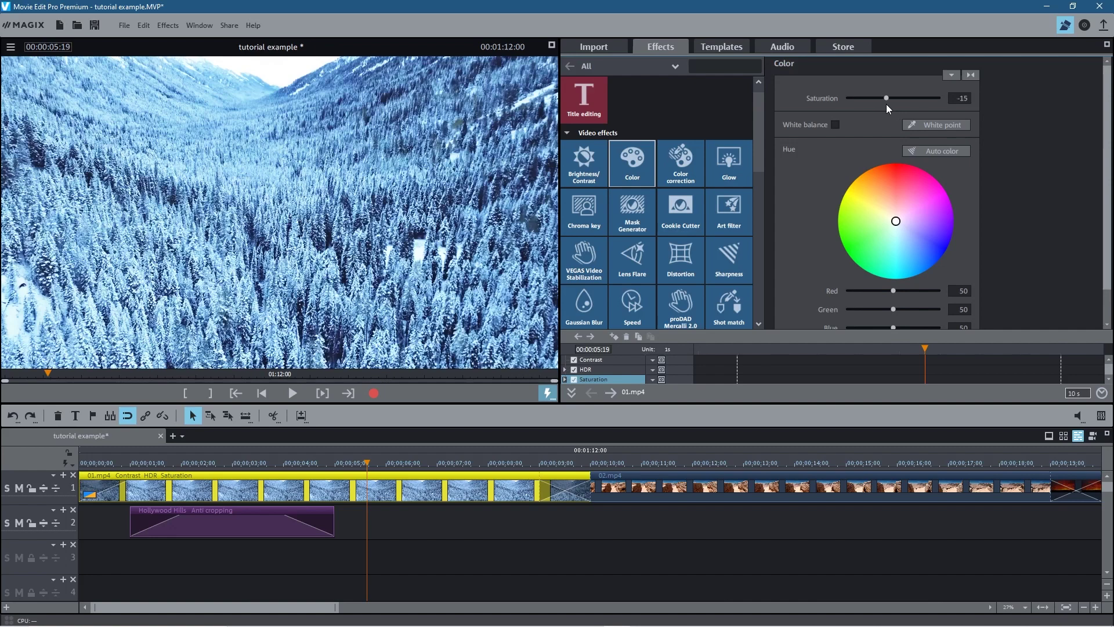
pyautogui.moveTo(907, 234)
pyautogui.mouseDown()
pyautogui.moveTo(901, 200)
pyautogui.moveTo(927, 192)
pyautogui.moveTo(935, 253)
pyautogui.moveTo(850, 264)
pyautogui.moveTo(881, 186)
pyautogui.moveTo(914, 222)
pyautogui.moveTo(890, 221)
pyautogui.mouseUp()
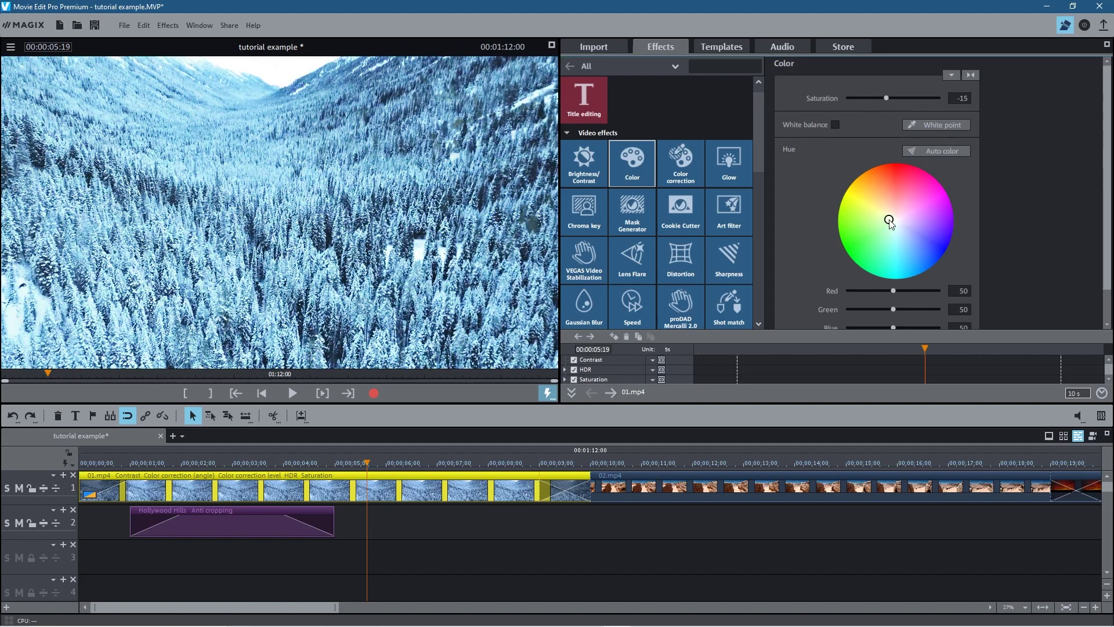
# Try red 47 and green 53 for the 01.mp4 clip and reset the Color effect
pyautogui.click(866, 309)
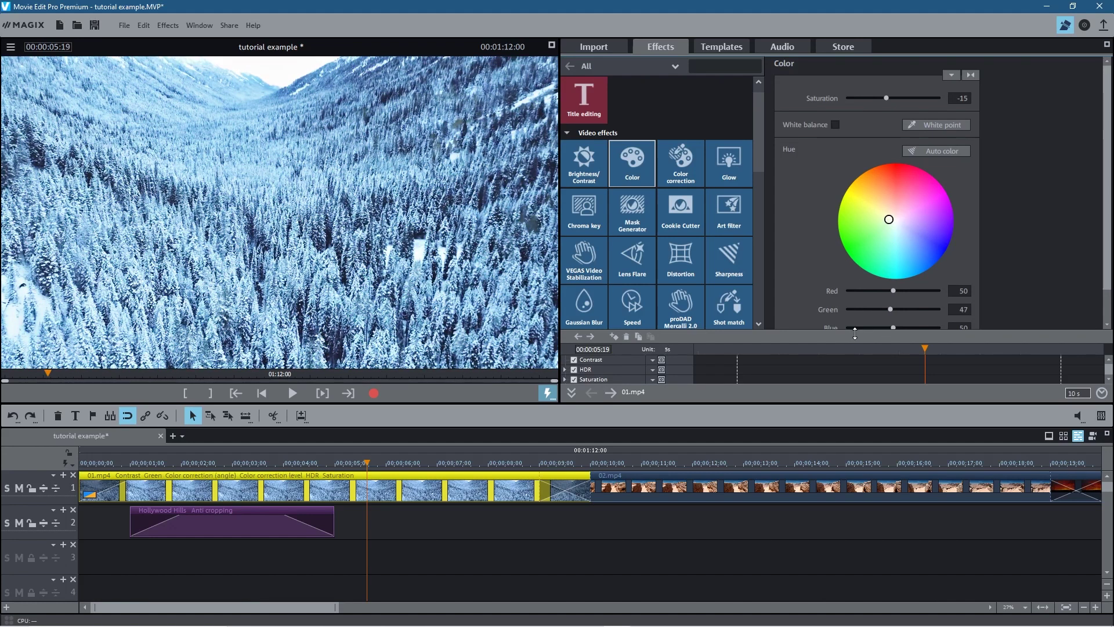
pyautogui.scroll(-2, 1098, 297)
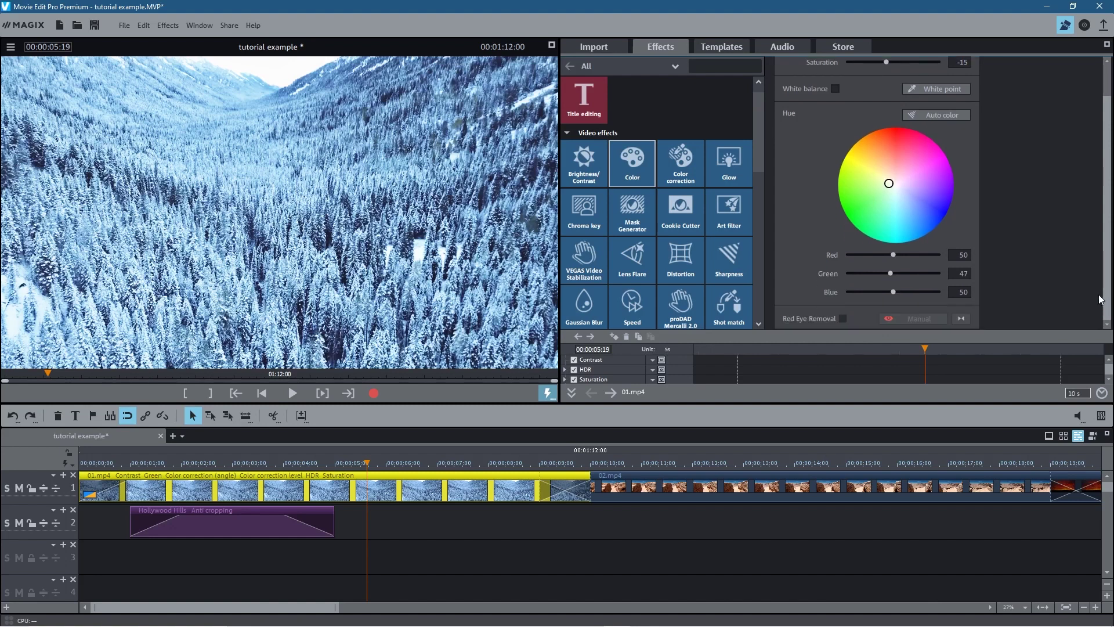
pyautogui.moveTo(891, 255)
pyautogui.mouseDown()
pyautogui.moveTo(925, 258)
pyautogui.moveTo(876, 253)
pyautogui.mouseUp()
pyautogui.hotkey('ctrl', 'z')
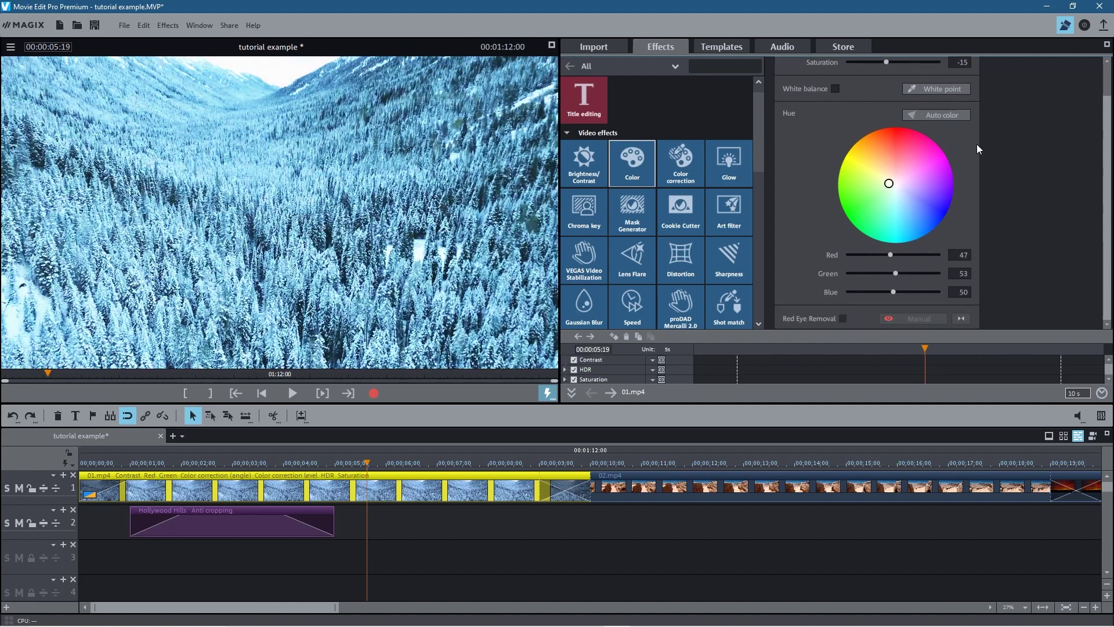
pyautogui.scroll(2, 1105, 83)
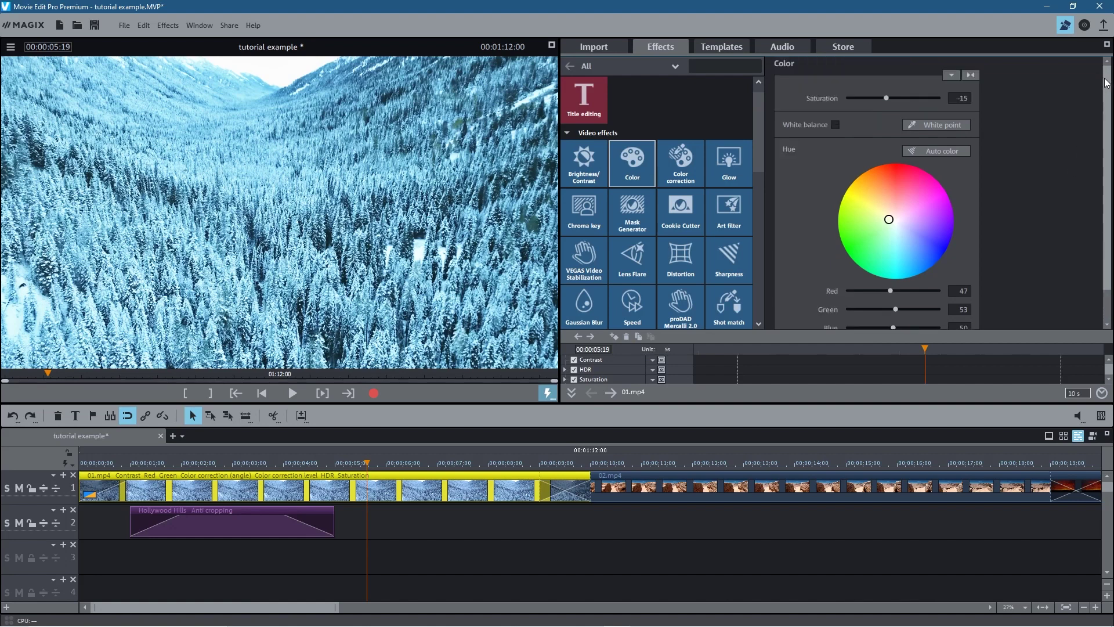
pyautogui.click(972, 75)
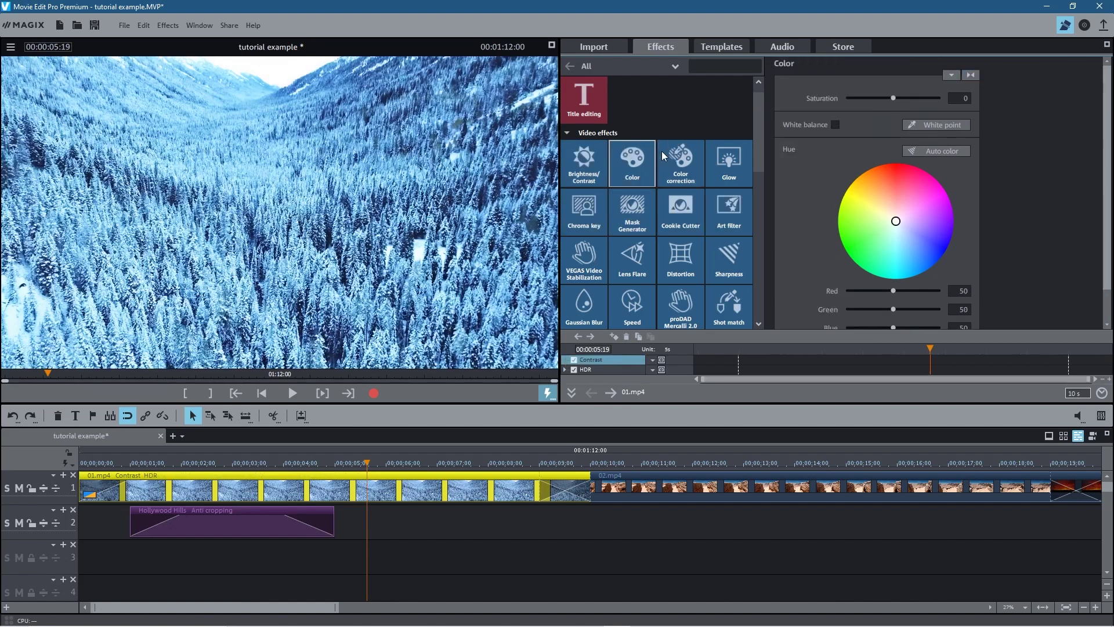
# Look through the available video effects, view/animation effects and 360° video effects
pyautogui.scroll(-1, 642, 263)
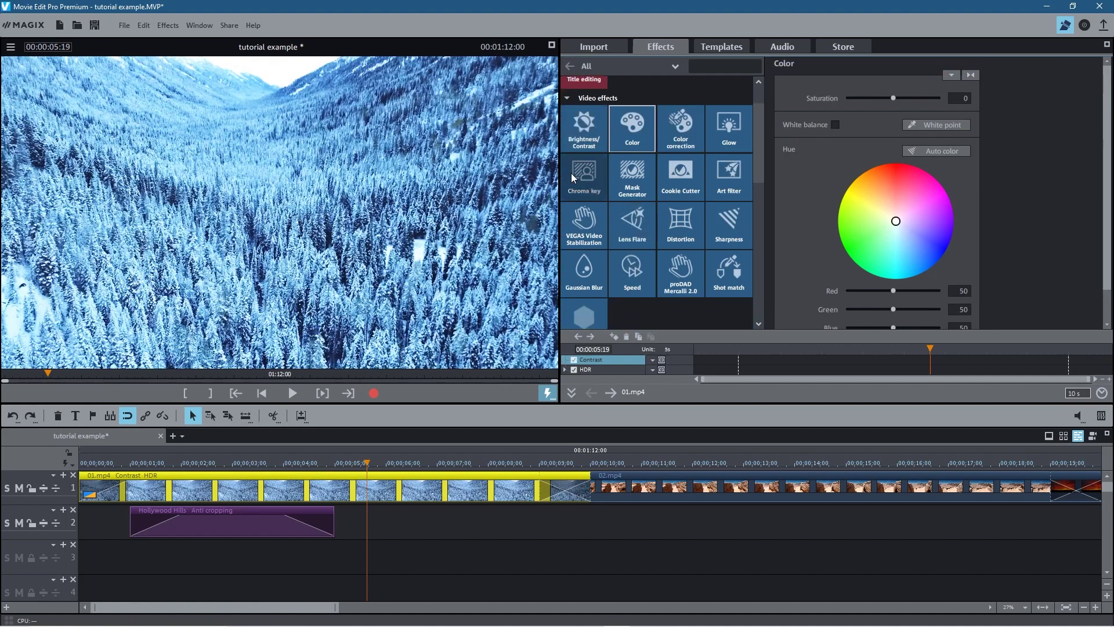
pyautogui.scroll(-1, 652, 278)
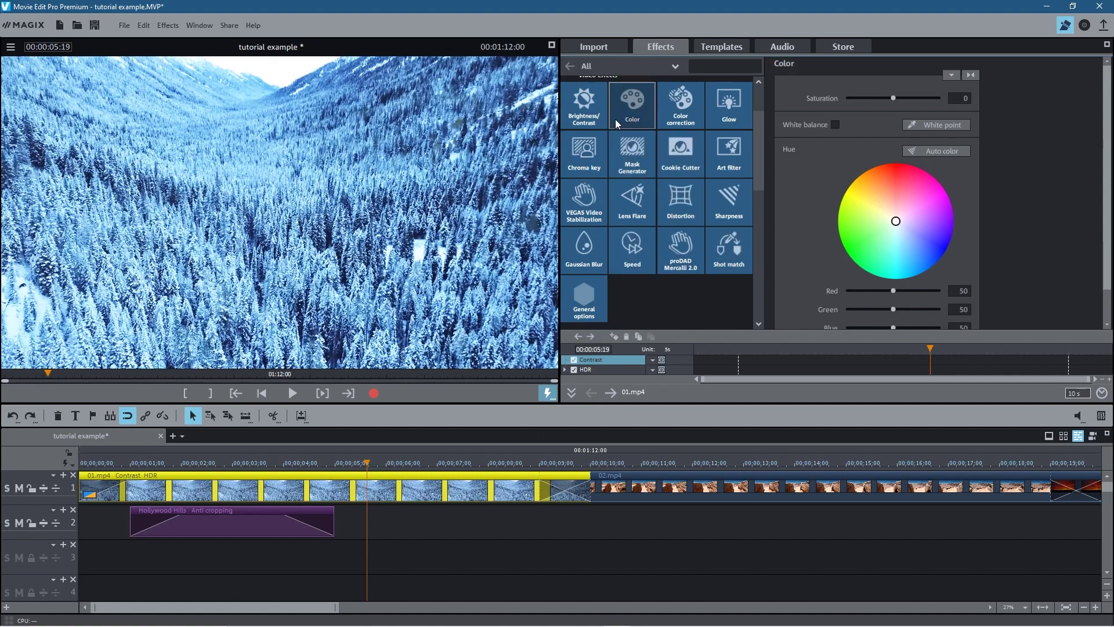
pyautogui.scroll(1, 650, 218)
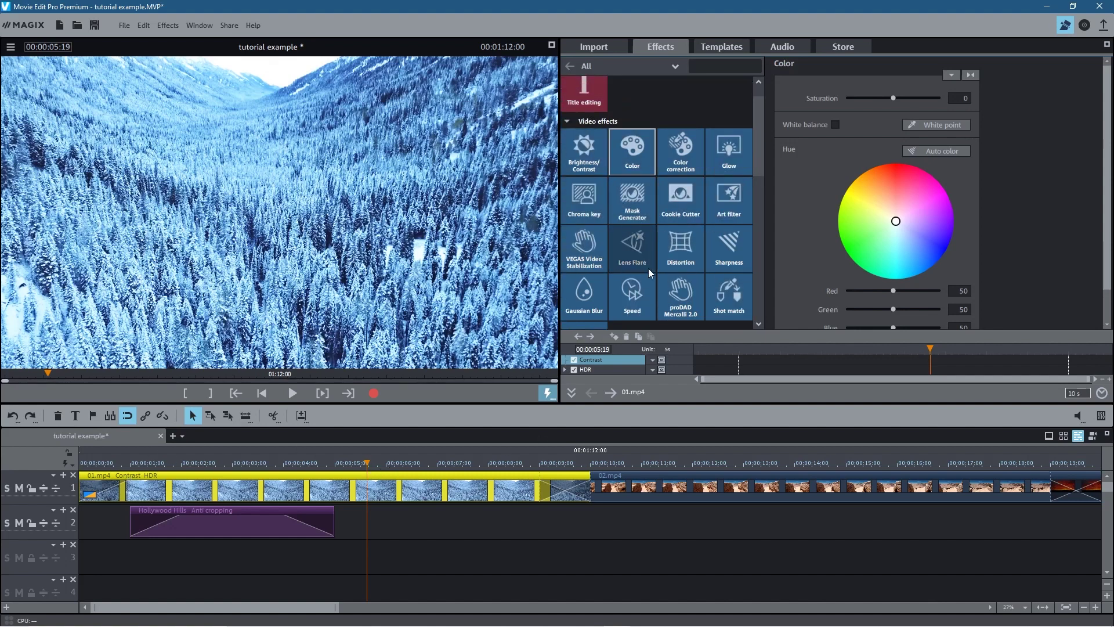
pyautogui.scroll(-2, 590, 294)
pyautogui.scroll(-2, 593, 297)
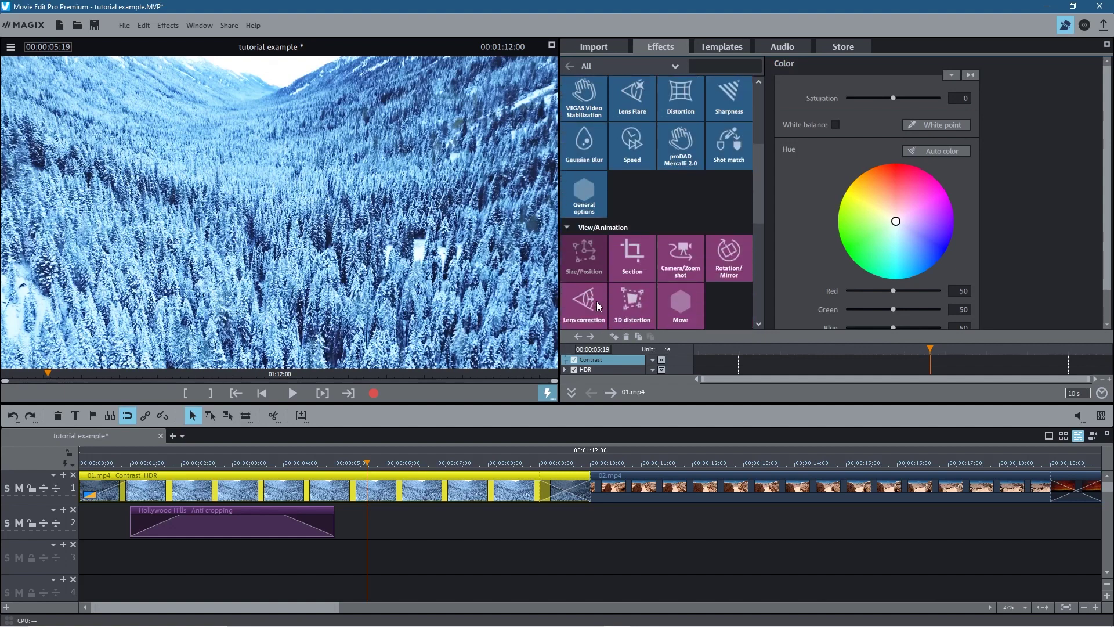
pyautogui.scroll(-2, 691, 214)
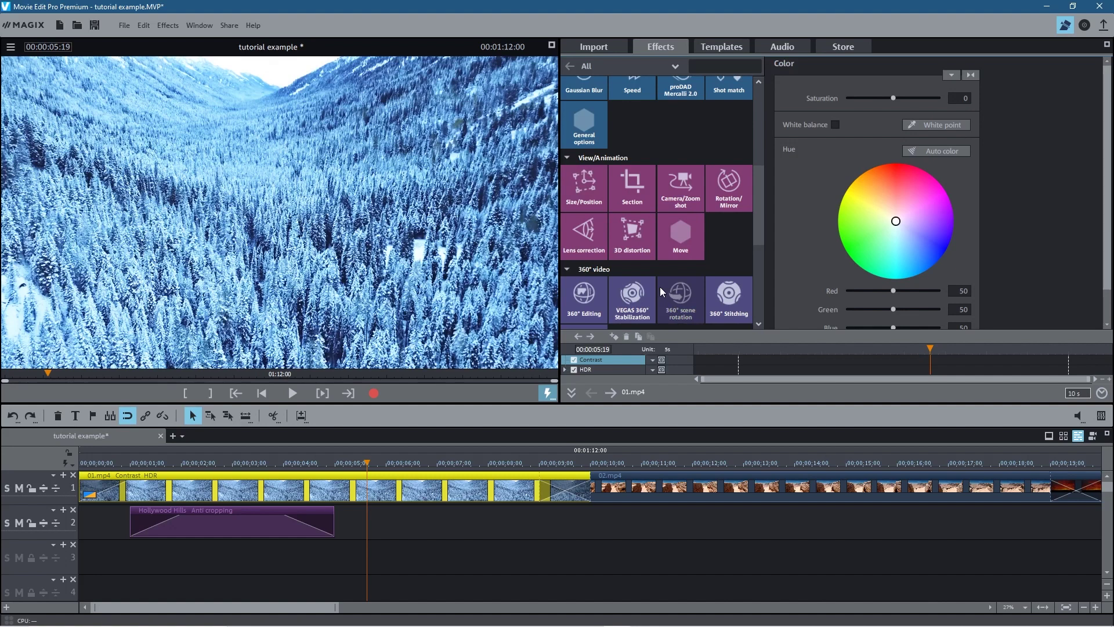
pyautogui.scroll(1, 660, 286)
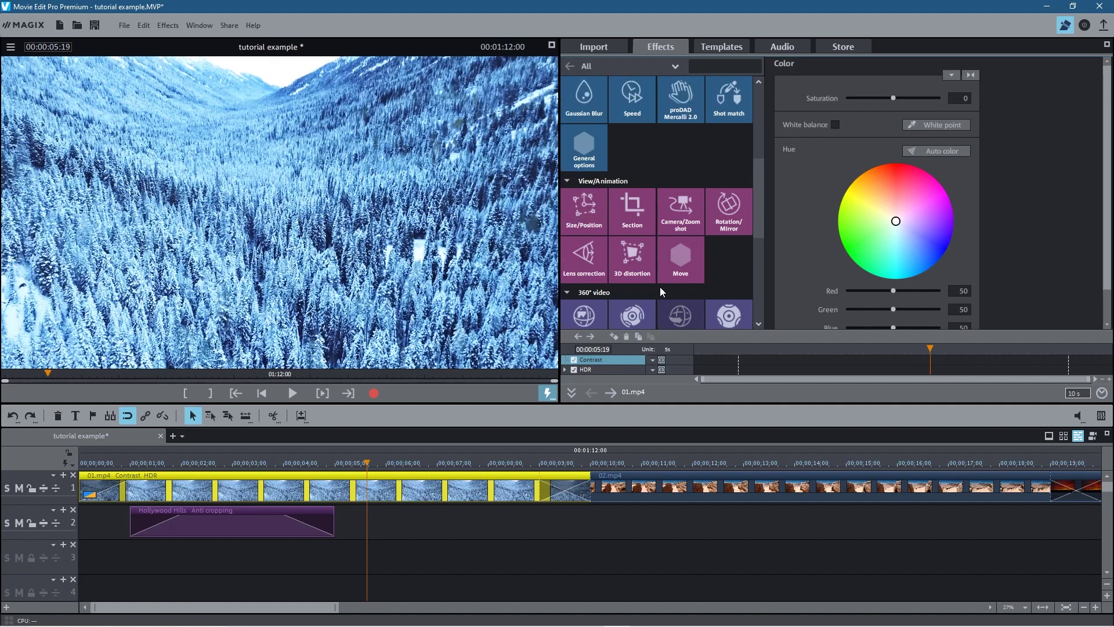
pyautogui.scroll(3, 660, 286)
pyautogui.scroll(1, 660, 287)
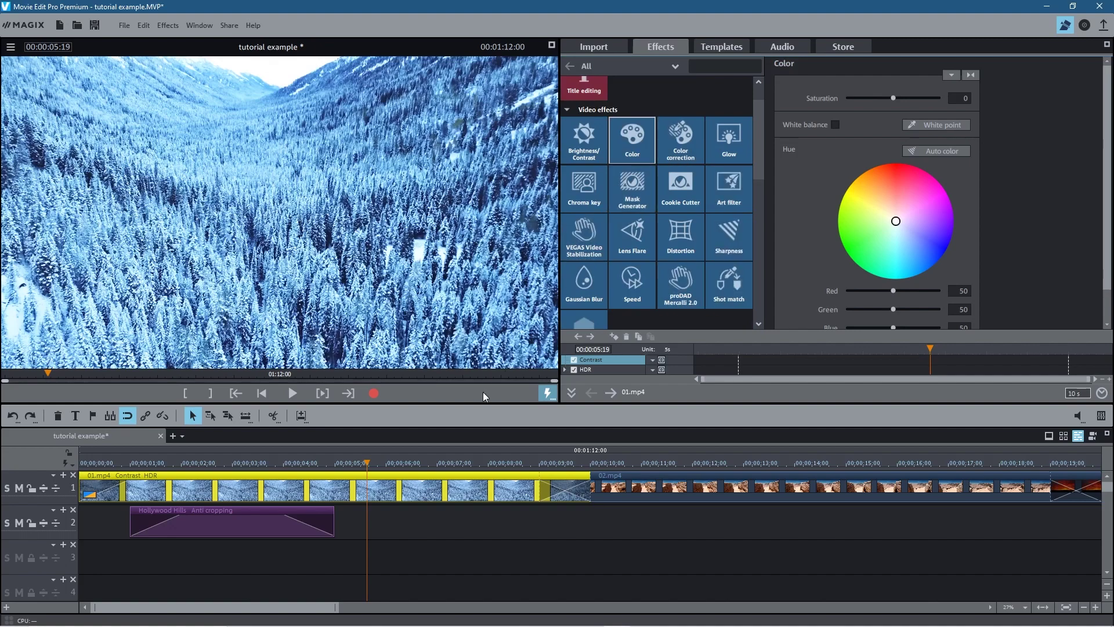
# Scrub the 01.mp4 clip to 00:00:07:25 to check the enhancement and save the project
pyautogui.moveTo(367, 468); pyautogui.dragTo(479, 485)
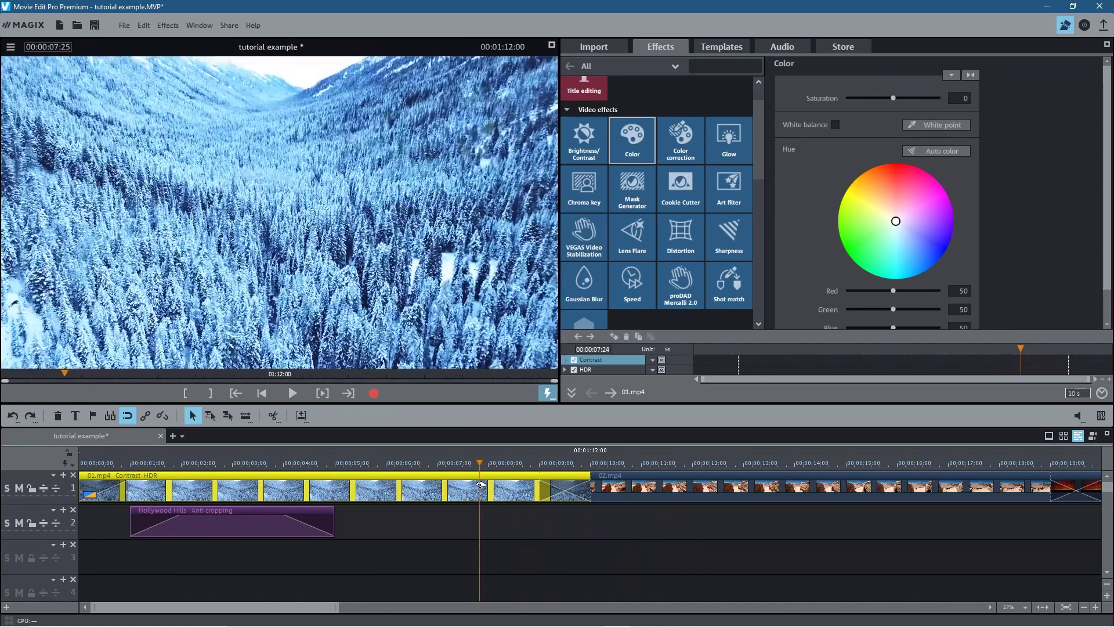
pyautogui.click(94, 25)
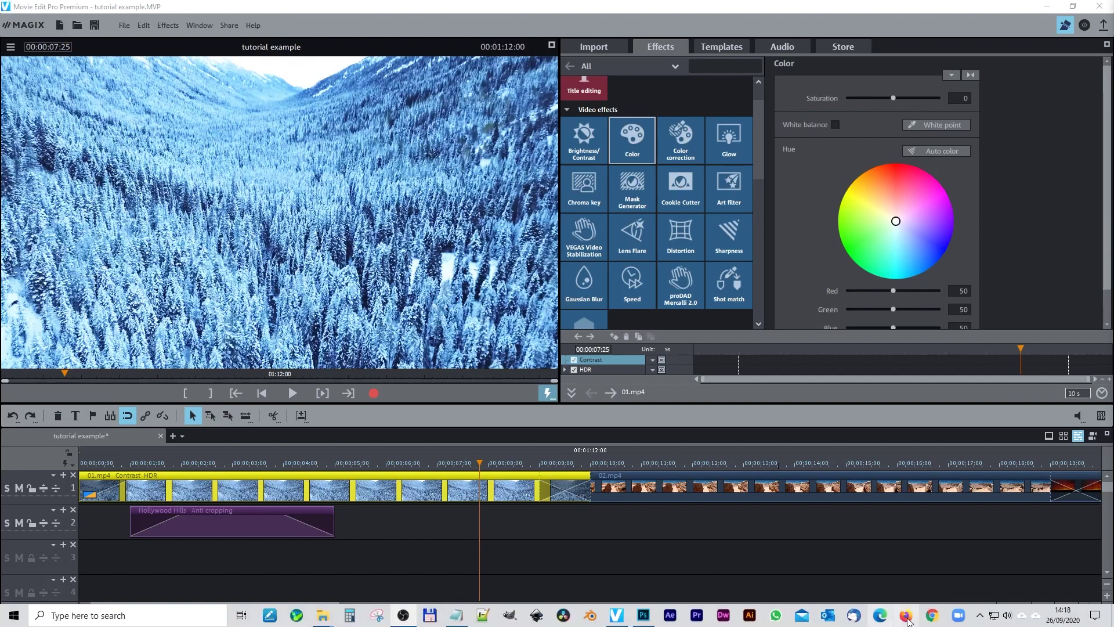
# Switch to Chrome, search for "youtube free audio library" and open the YouTube Audio Library music page
pyautogui.click(931, 614)
pyautogui.click(187, 29)
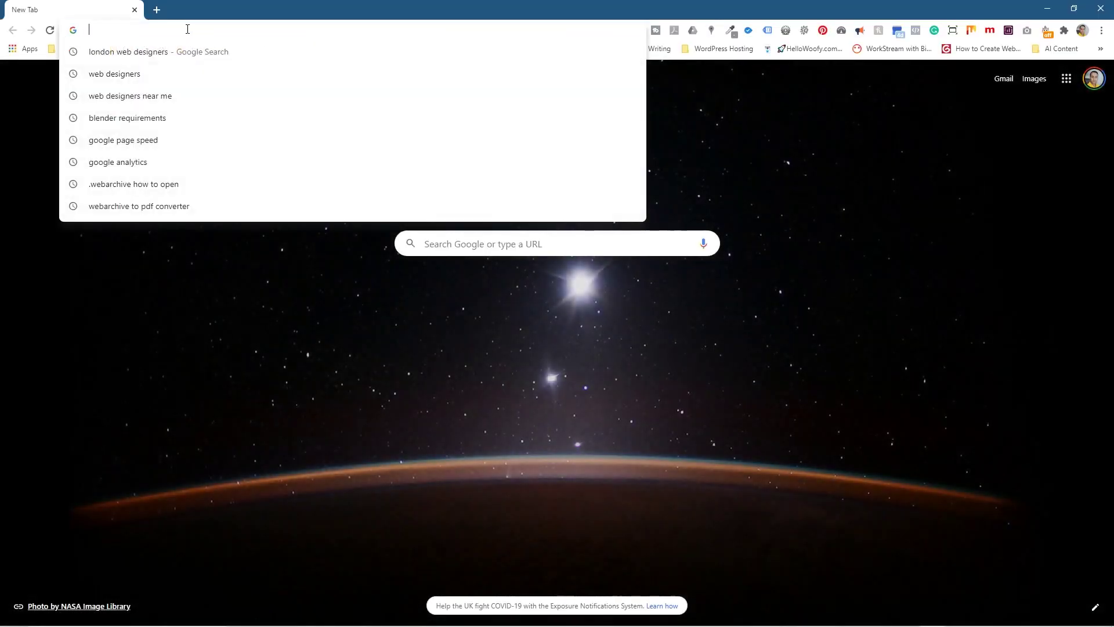
pyautogui.write('youtube')
pyautogui.press('BackSpace')
pyautogui.press('BackSpace')
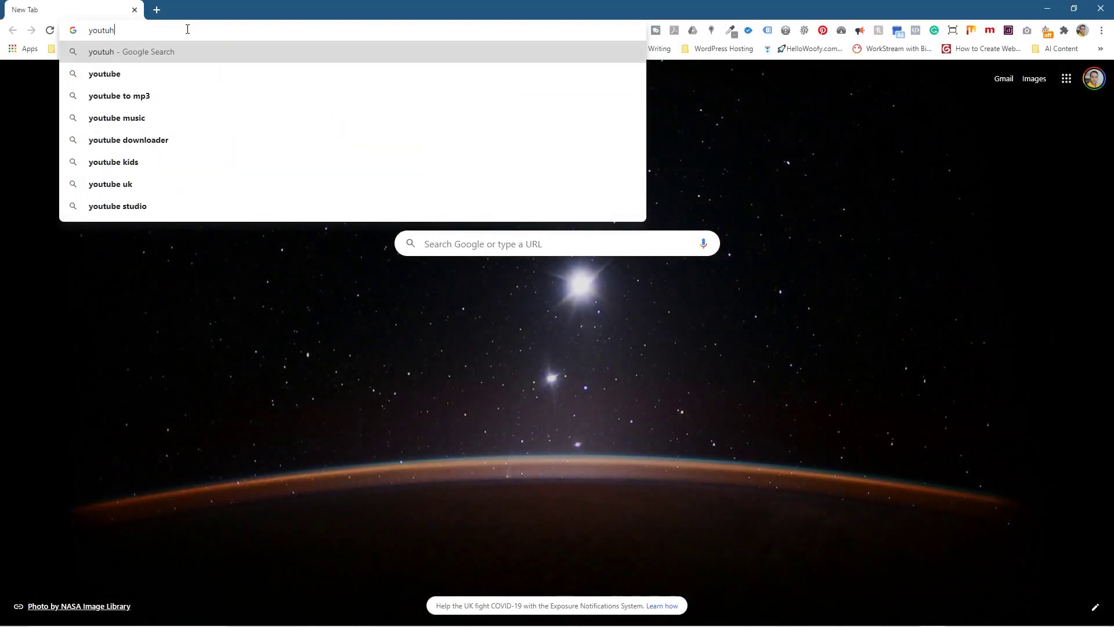
pyautogui.write('be free')
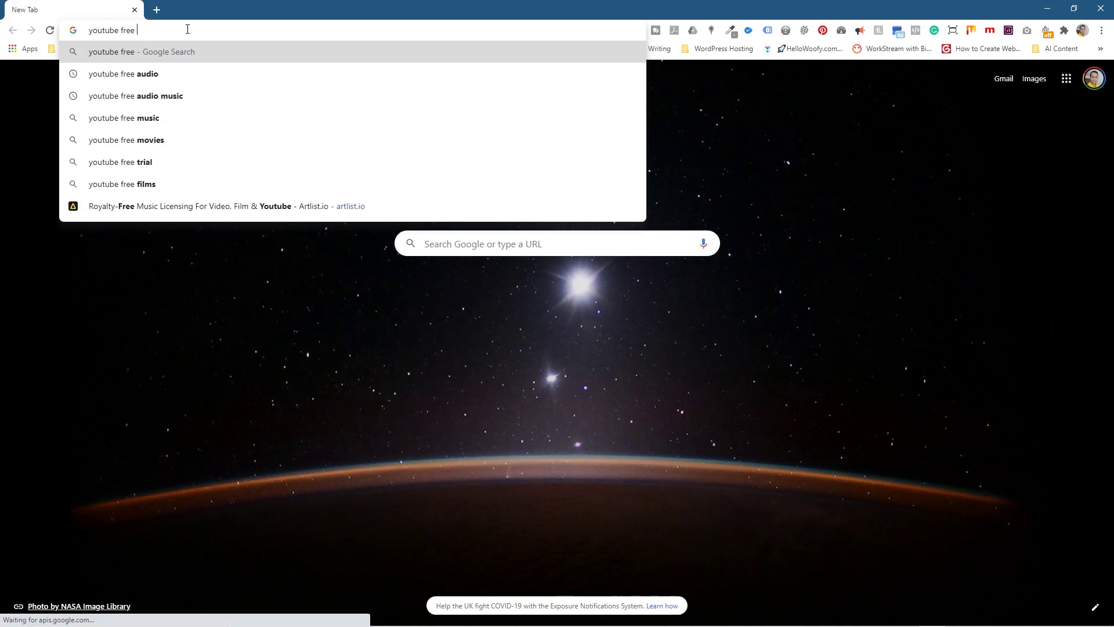
pyautogui.write(' audio li')
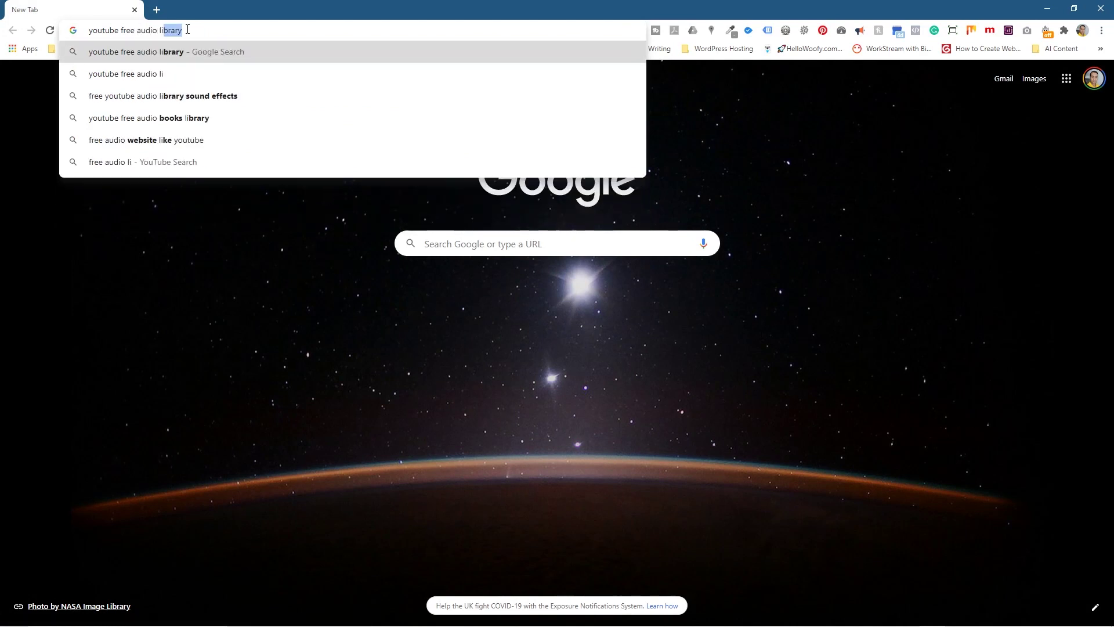
pyautogui.press('Return')
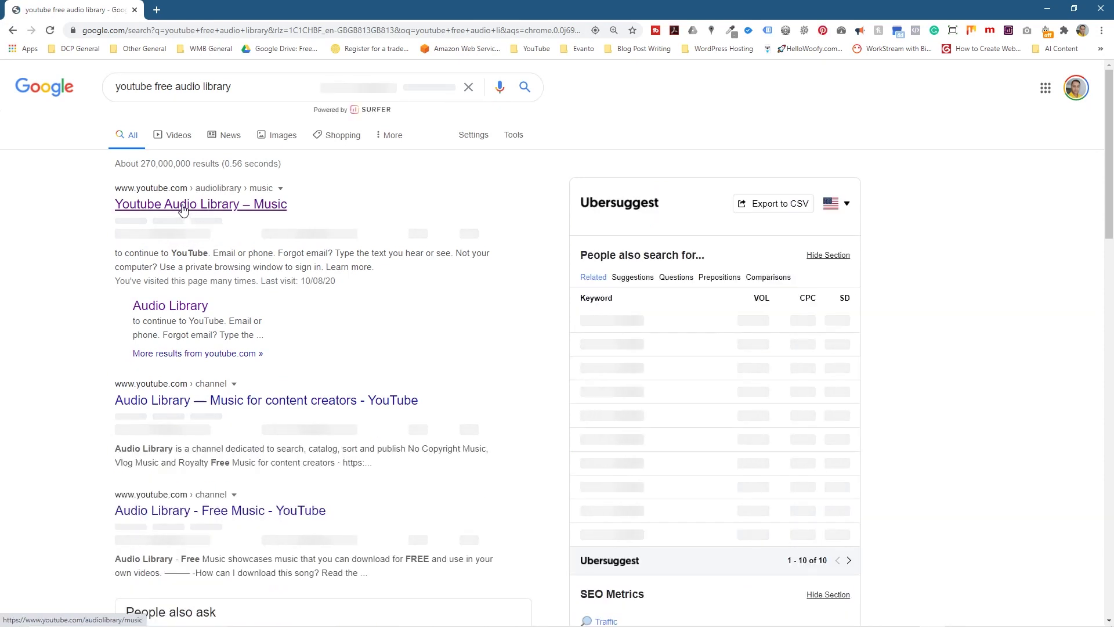
pyautogui.click(182, 205)
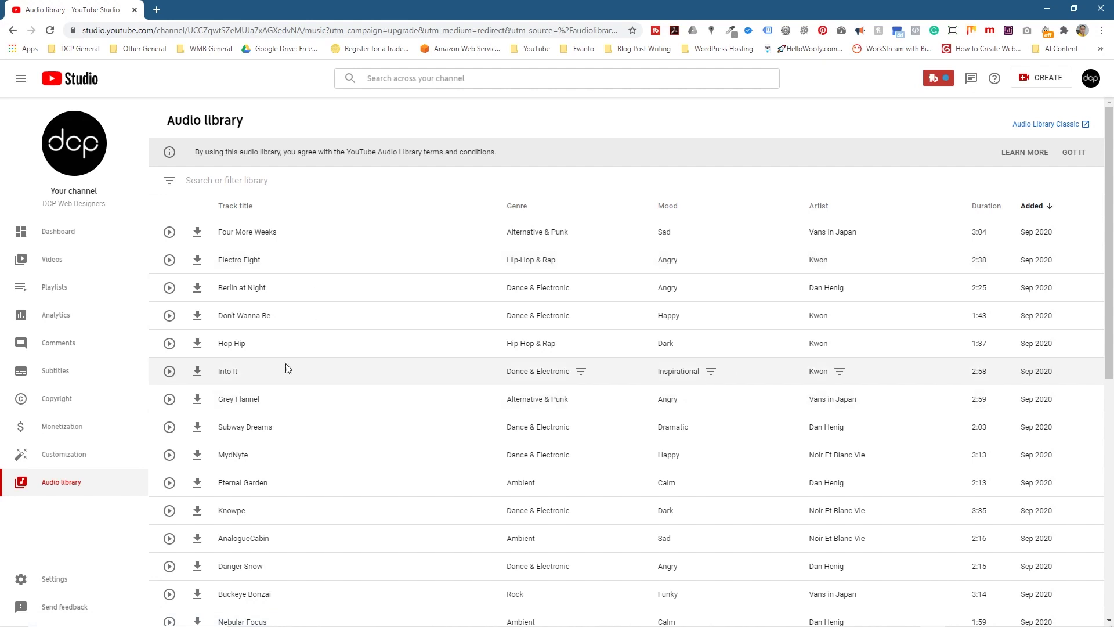
# Filter the audio library by the mood Calm
pyautogui.click(171, 180)
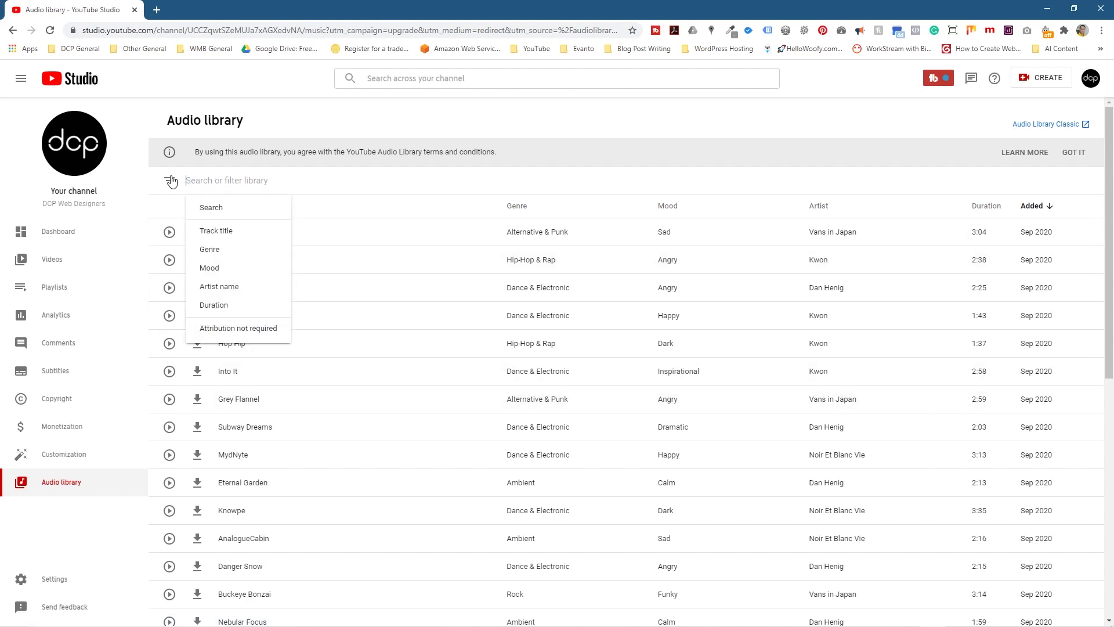
pyautogui.click(204, 269)
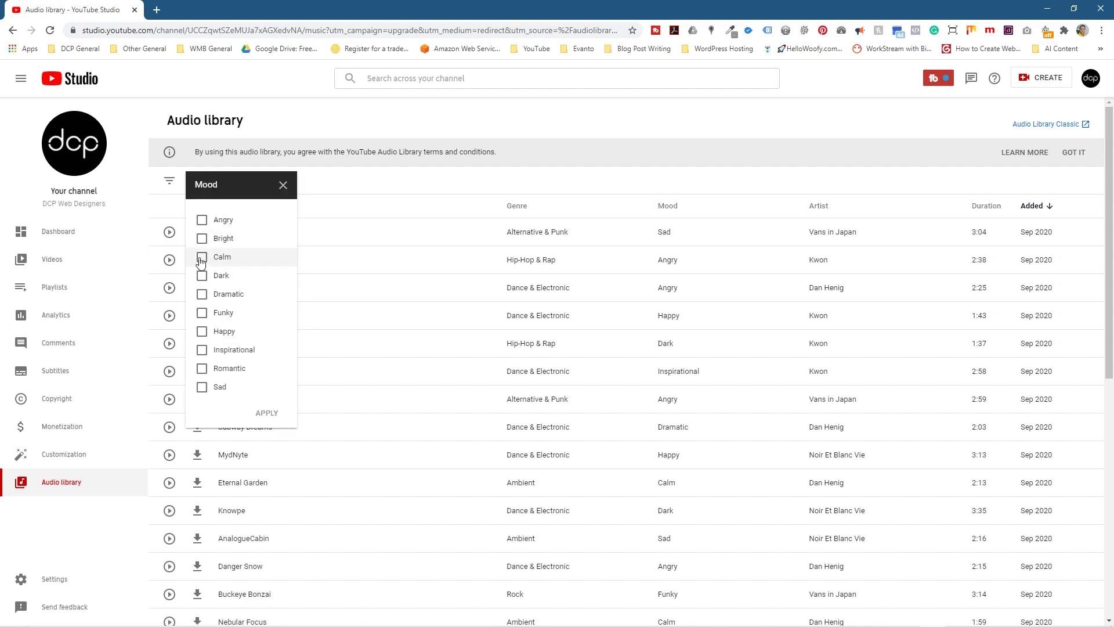
pyautogui.click(200, 259)
pyautogui.click(277, 413)
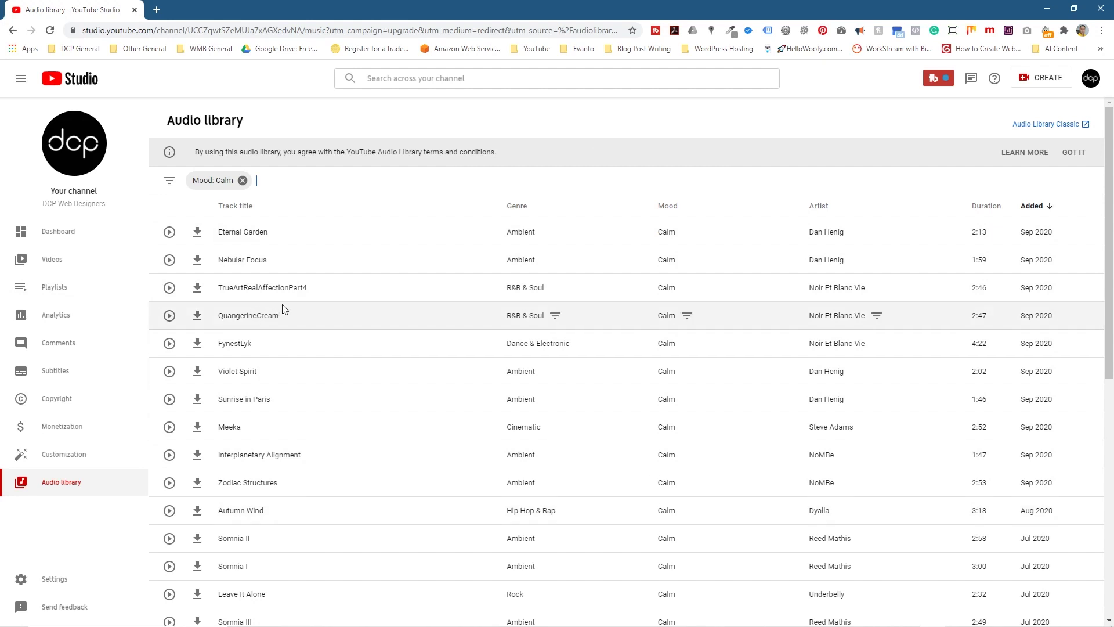
# Preview the Eternal Garden track briefly and download it
pyautogui.click(168, 232)
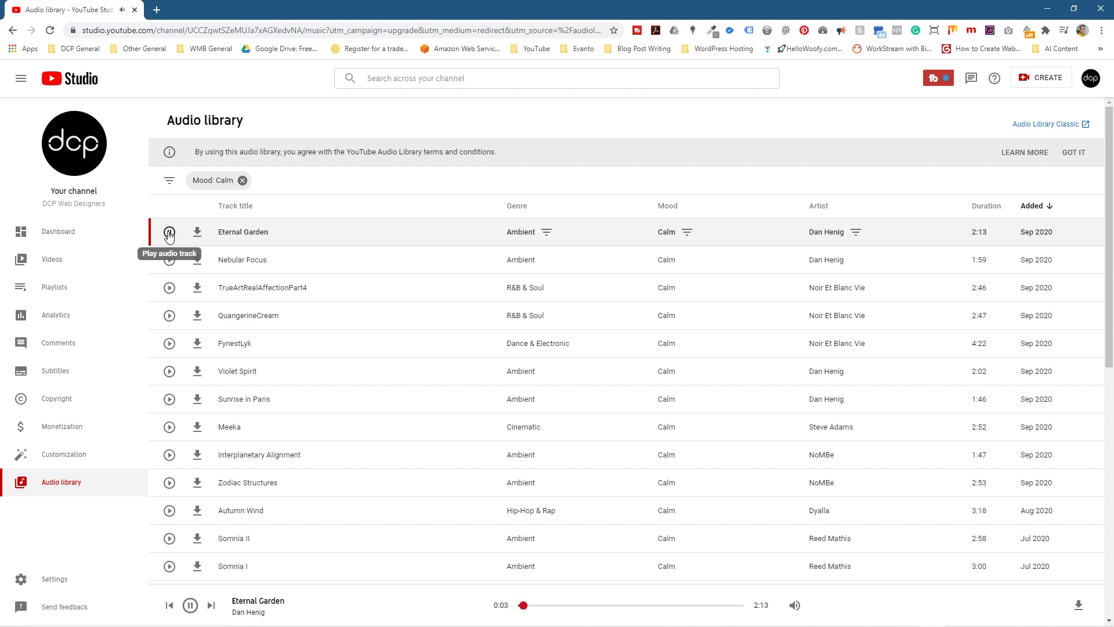
pyautogui.click(169, 233)
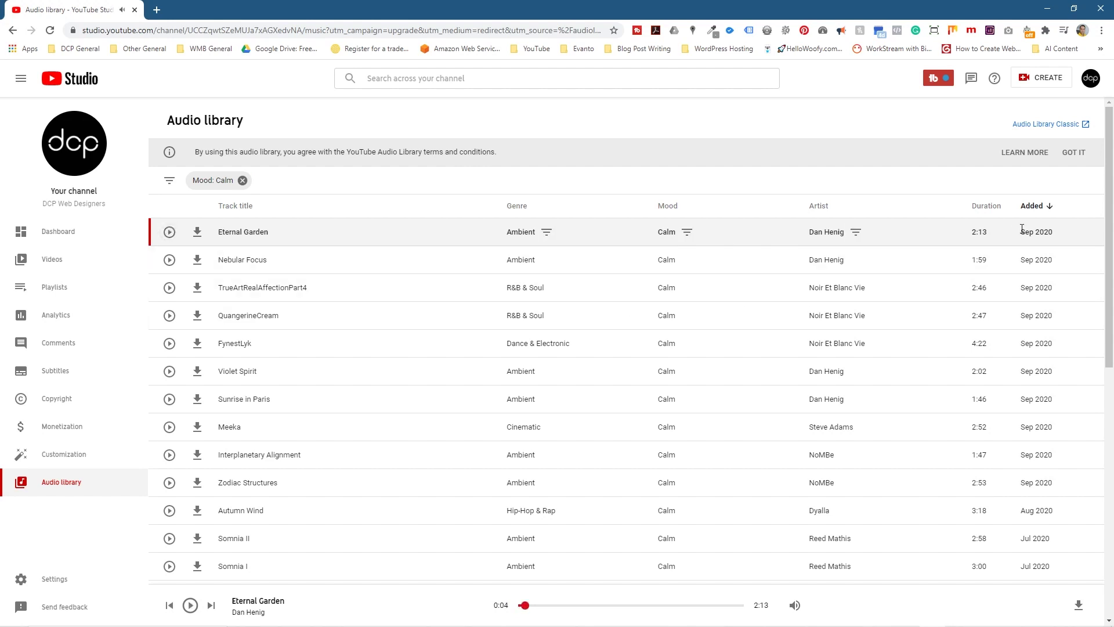
pyautogui.click(197, 232)
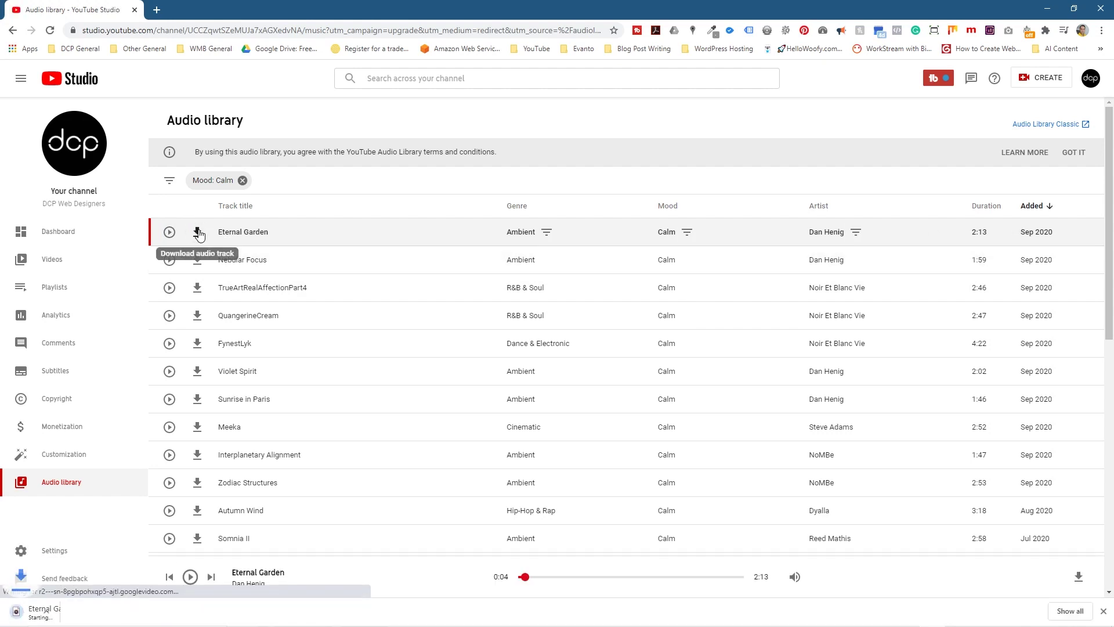
# Open the Magix Movie Edit Pro Premium 20201 folder beside the browser and put the downloaded Eternal Garden MP3 into it
pyautogui.moveTo(534, 6); pyautogui.dragTo(1, 7)
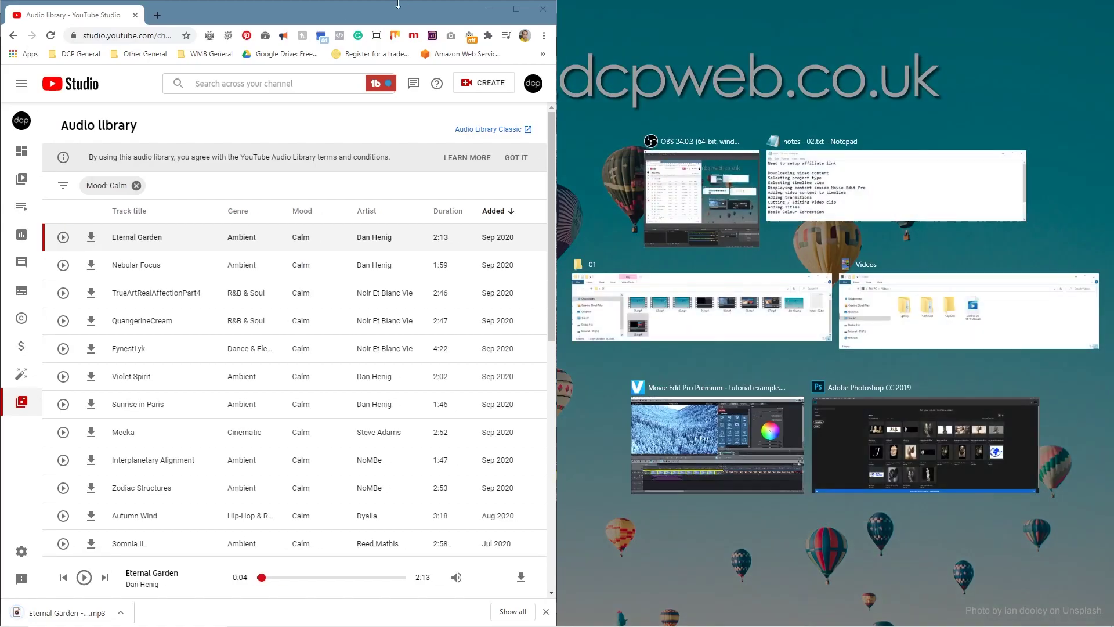
pyautogui.click(722, 389)
pyautogui.click(1056, 7)
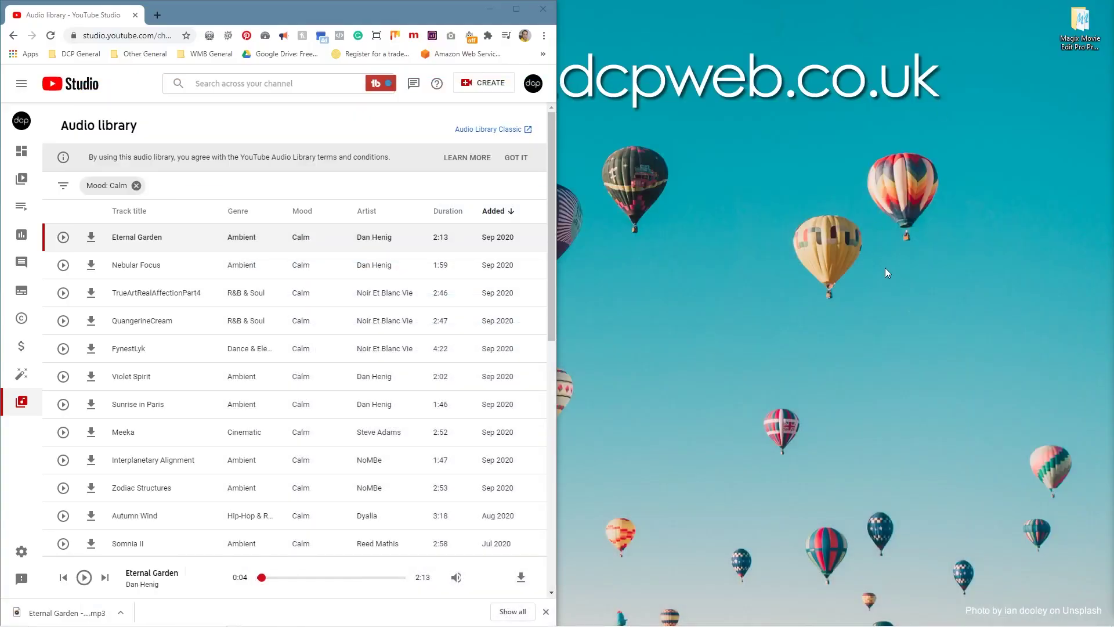
pyautogui.doubleClick(1082, 27)
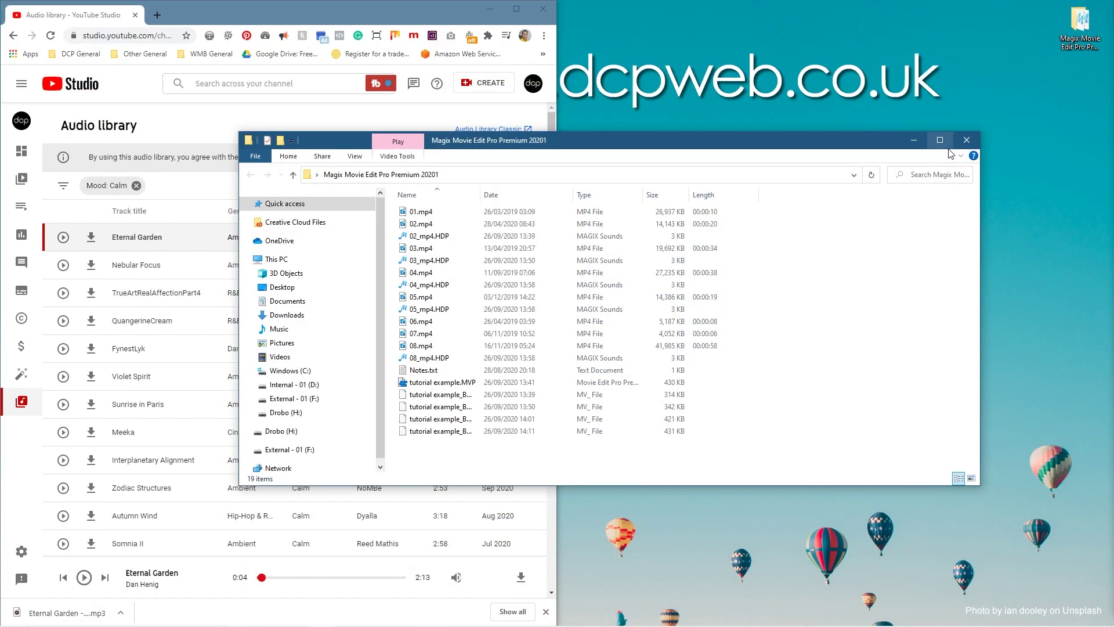
pyautogui.press('super+Right')
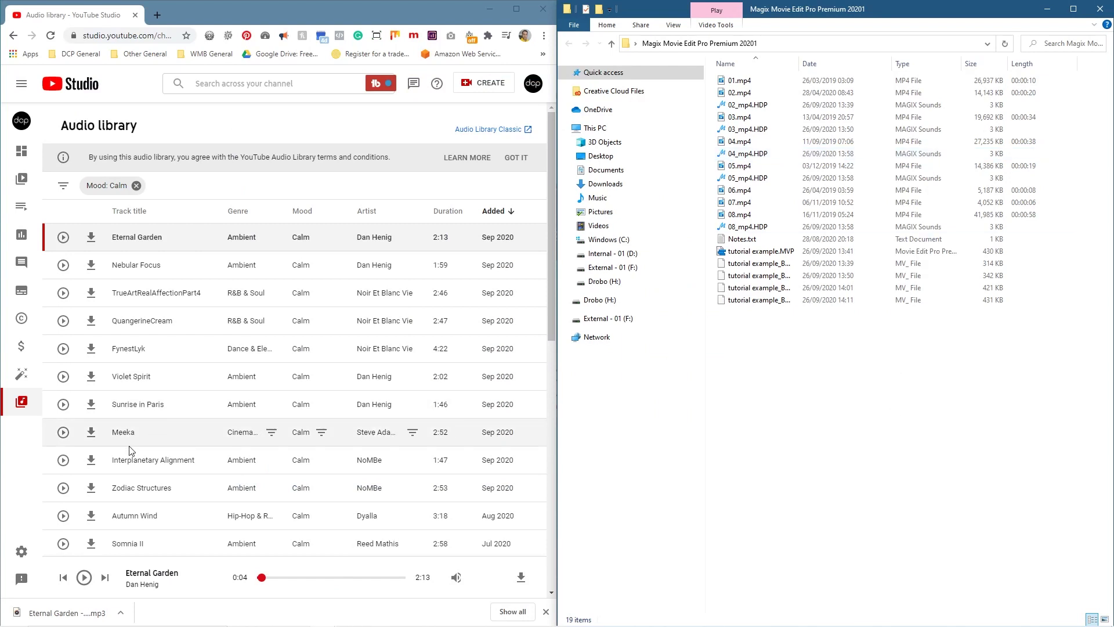
pyautogui.moveTo(68, 615); pyautogui.dragTo(811, 347)
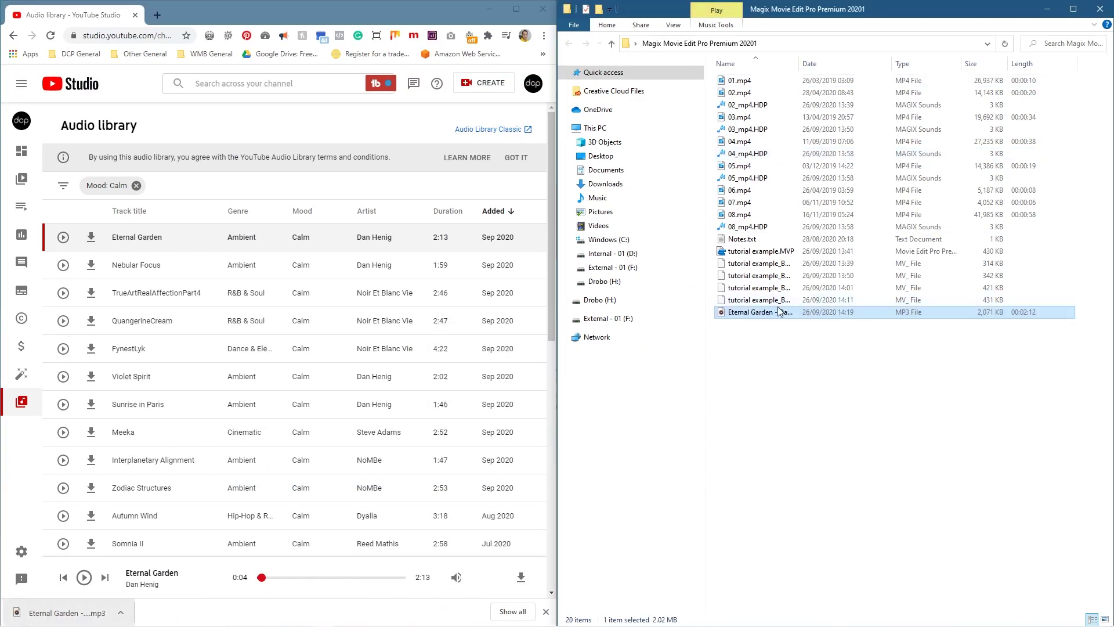
# Switch to Movie Edit Pro and load the Eternal Garden MP3 from the project's media folder into the video monitor
pyautogui.moveTo(603, 620)
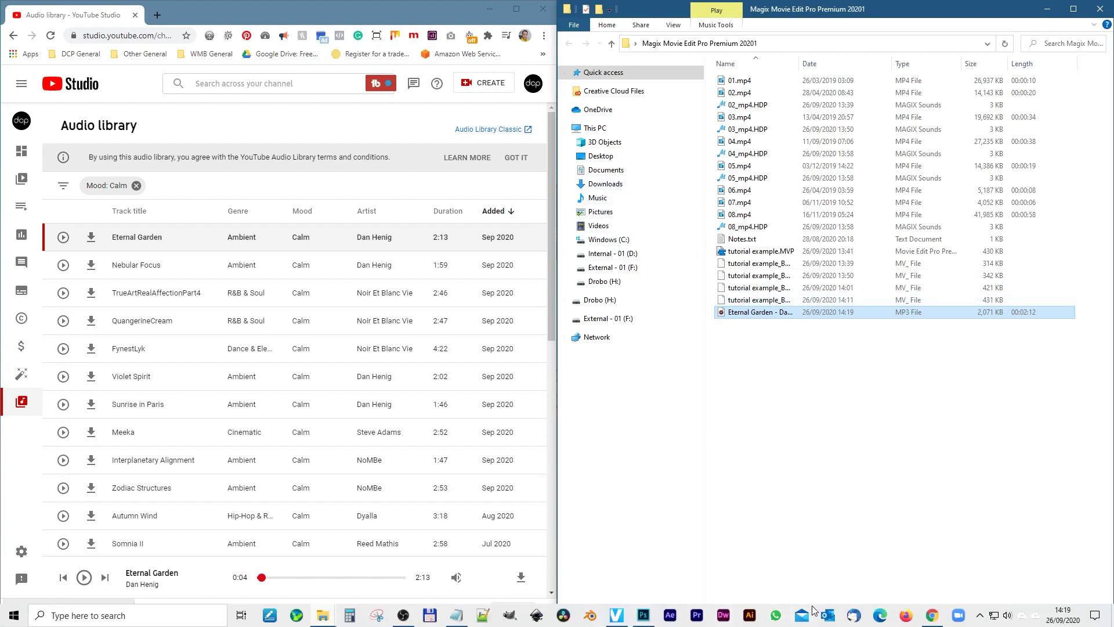
pyautogui.click(617, 615)
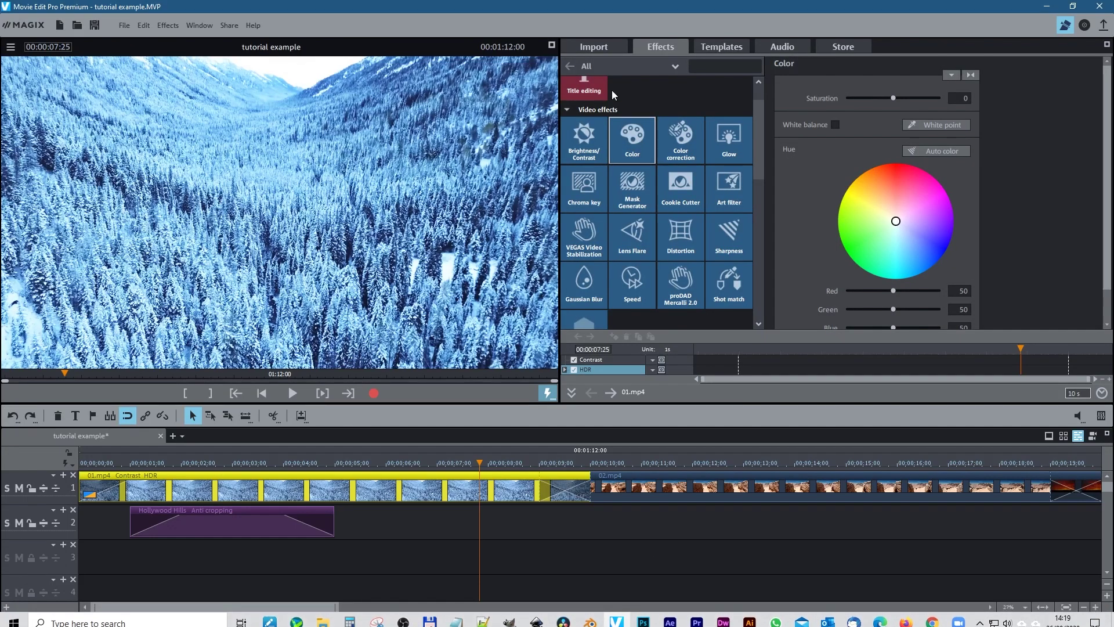
pyautogui.click(587, 46)
pyautogui.click(752, 171)
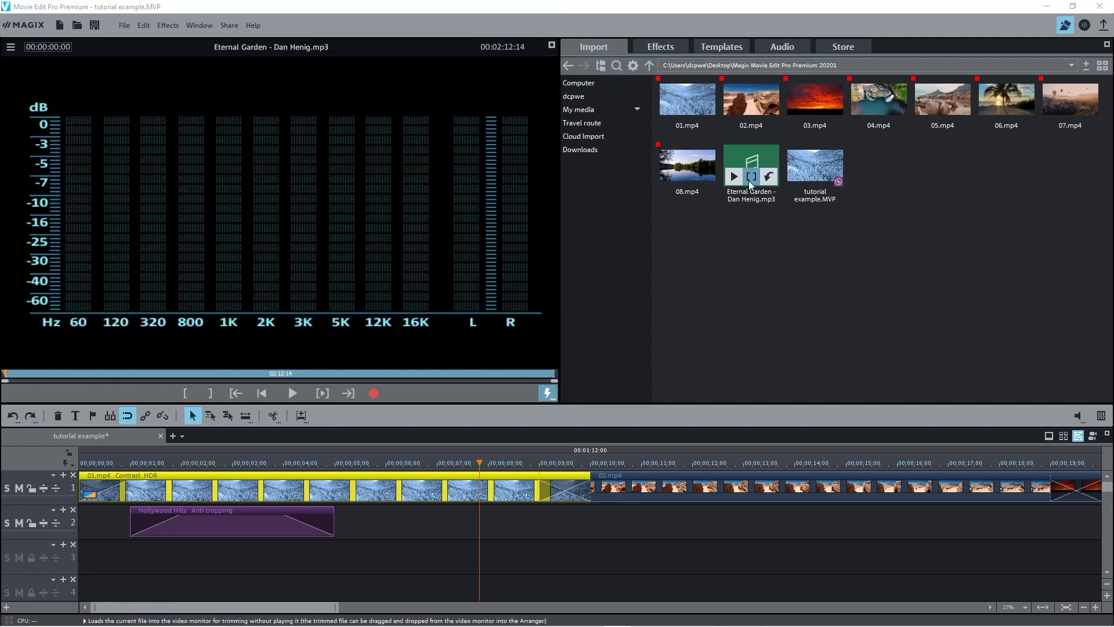
pyautogui.click(403, 238)
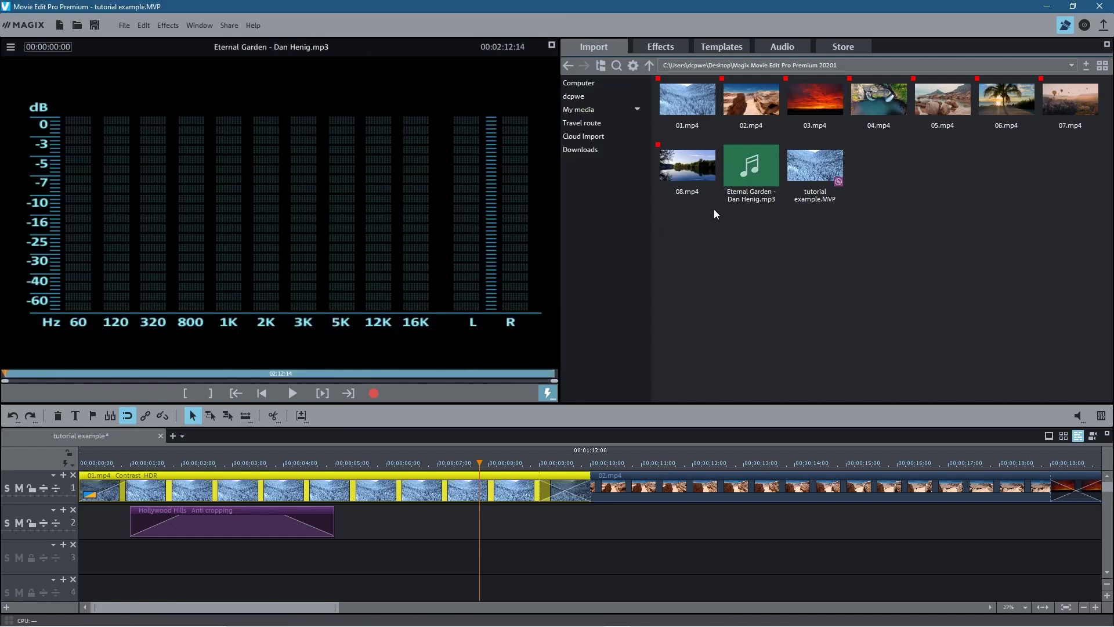
# Try inserting the Eternal Garden MP3 at the playhead position, and undo the insertion
pyautogui.click(702, 159)
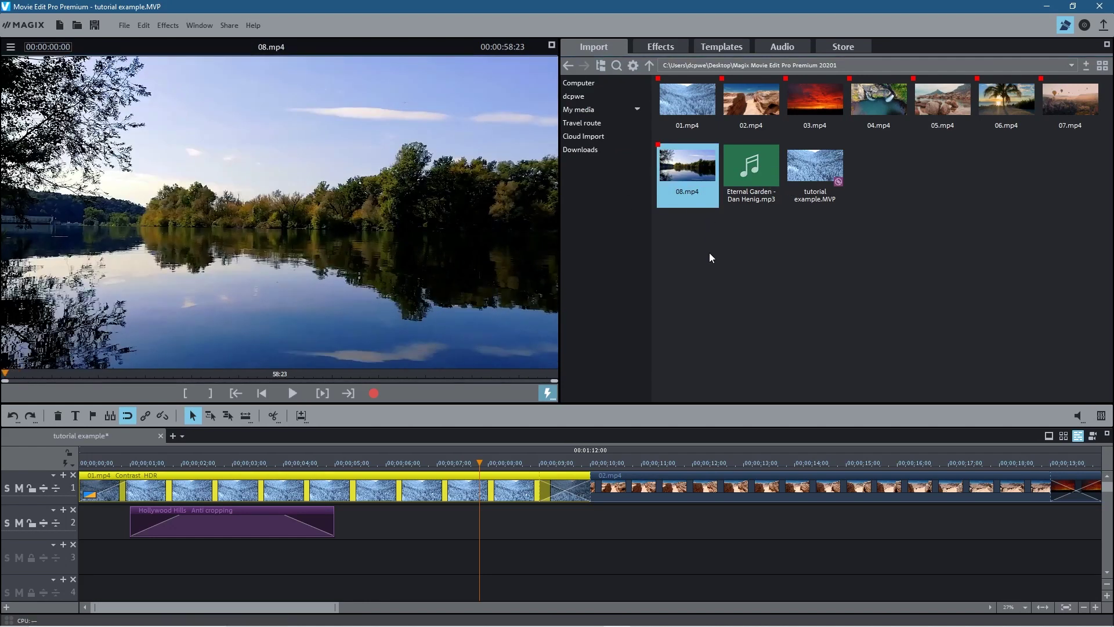
pyautogui.click(761, 179)
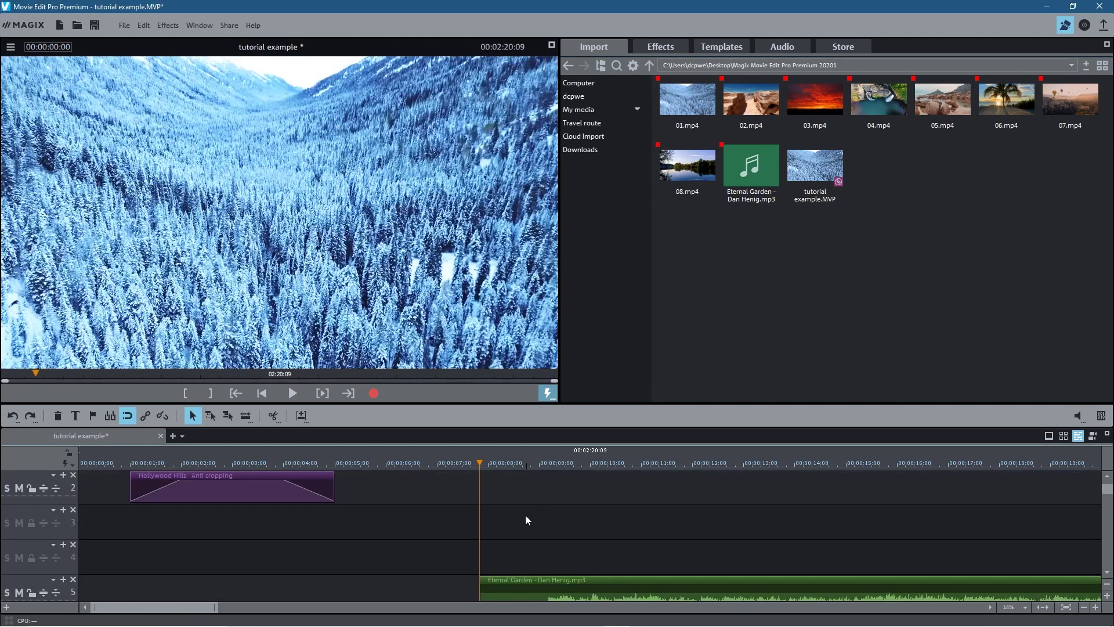
pyautogui.hotkey('ctrl', 'z')
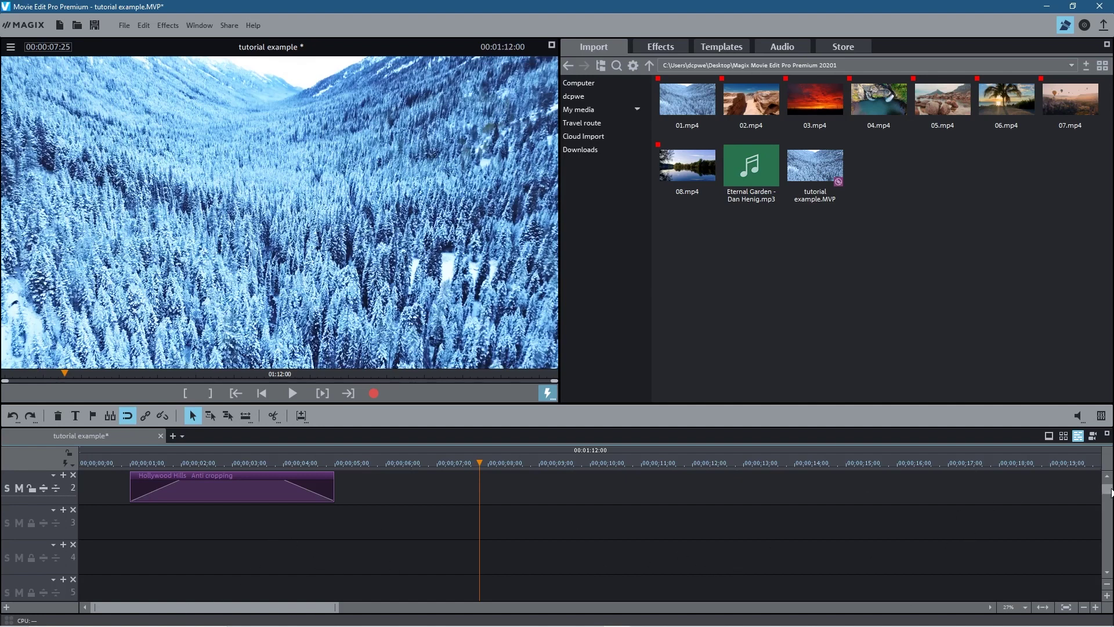
pyautogui.moveTo(1109, 495); pyautogui.dragTo(1101, 455)
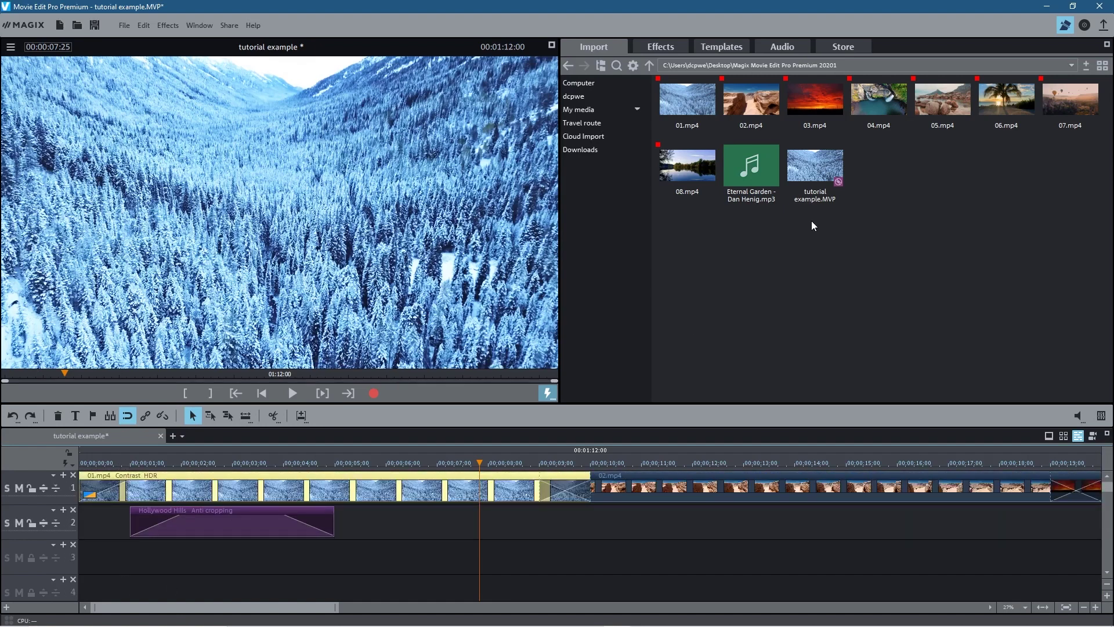
# Place the Eternal Garden MP3 at the very start of track 3 and adjust the clip's volume
pyautogui.moveTo(751, 165); pyautogui.dragTo(114, 573)
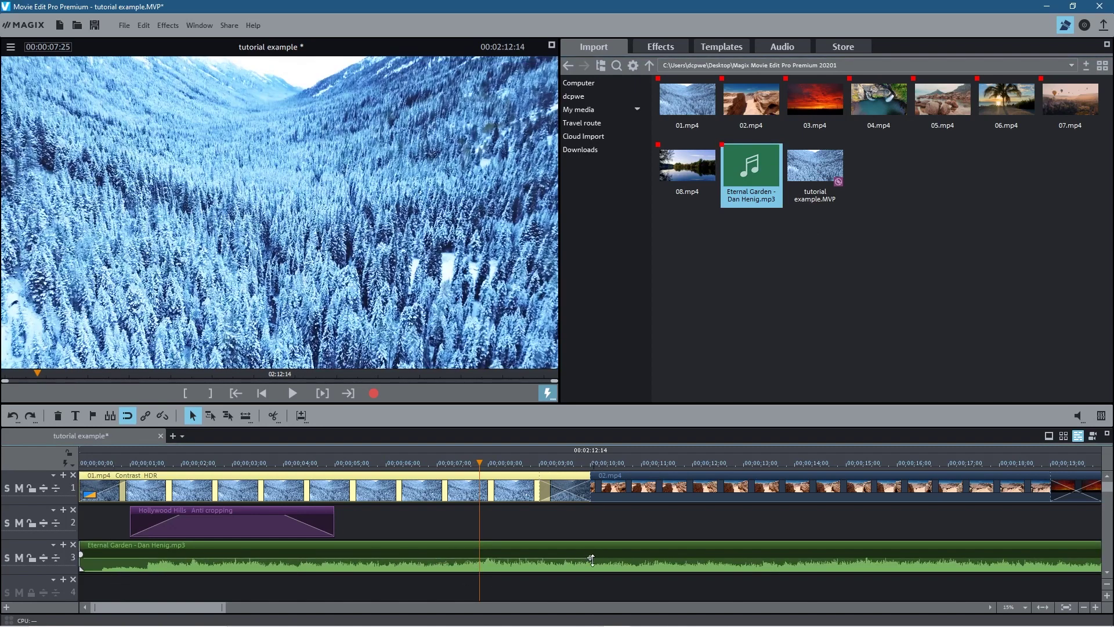
pyautogui.click(591, 559)
pyautogui.moveTo(592, 560)
pyautogui.mouseDown()
pyautogui.moveTo(595, 502)
pyautogui.moveTo(595, 545)
pyautogui.mouseUp()
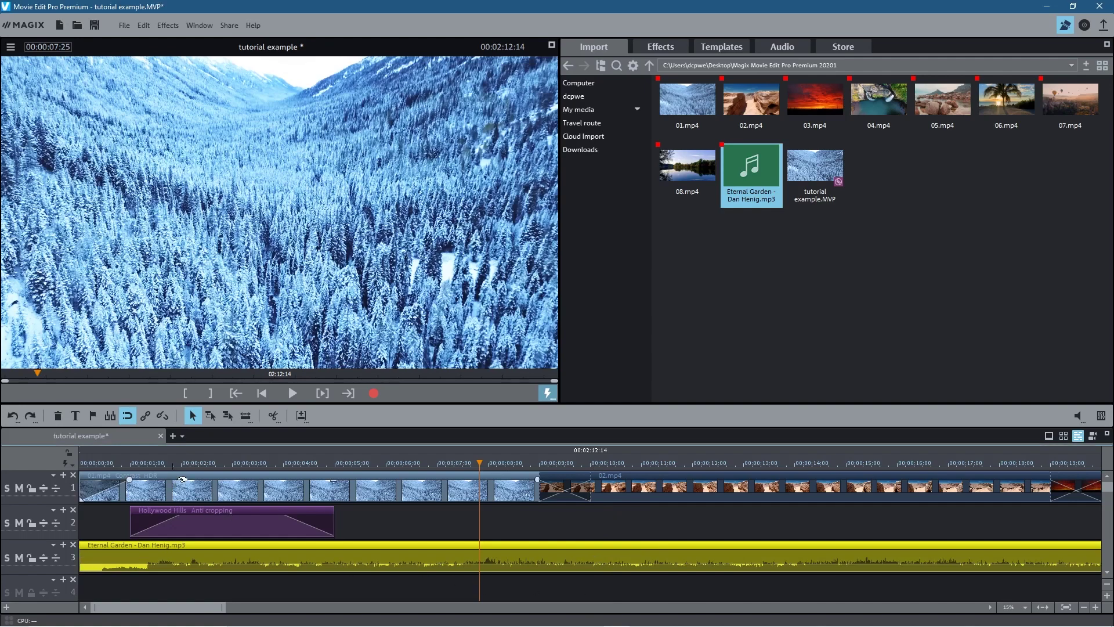
# Play the movie from the beginning to check the background music, and save the project
pyautogui.press('Home')
pyautogui.click(293, 394)
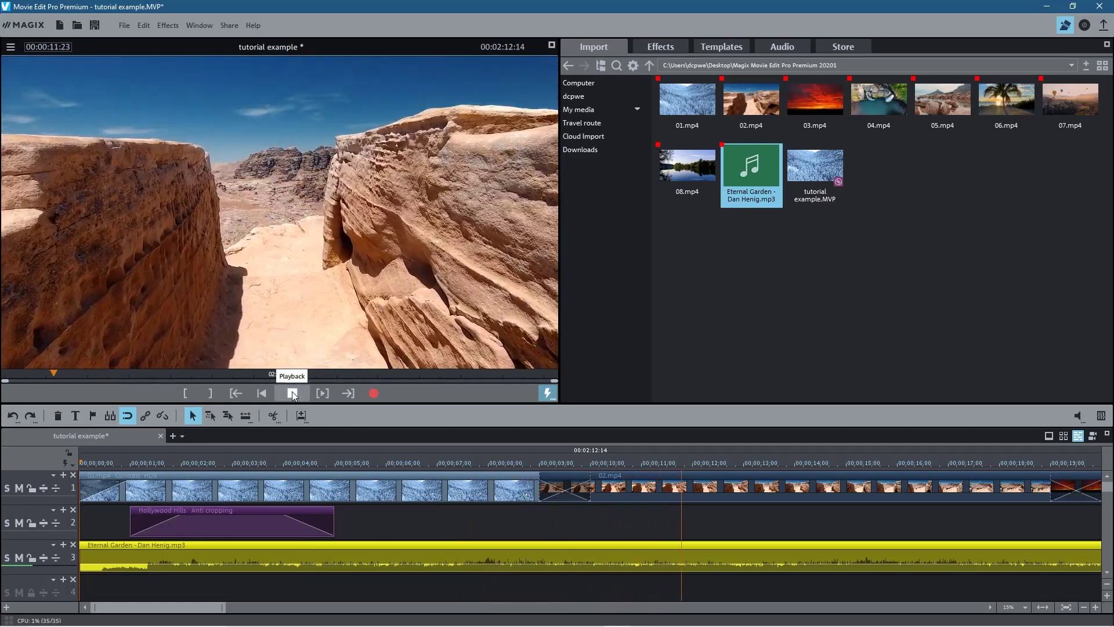
pyautogui.click(293, 392)
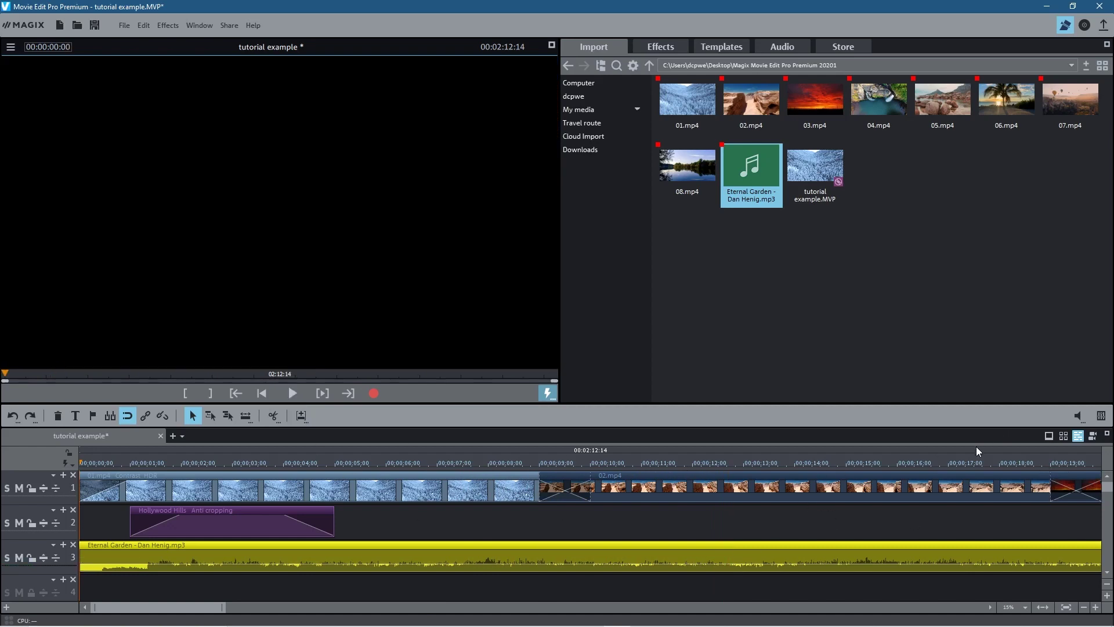
pyautogui.click(90, 27)
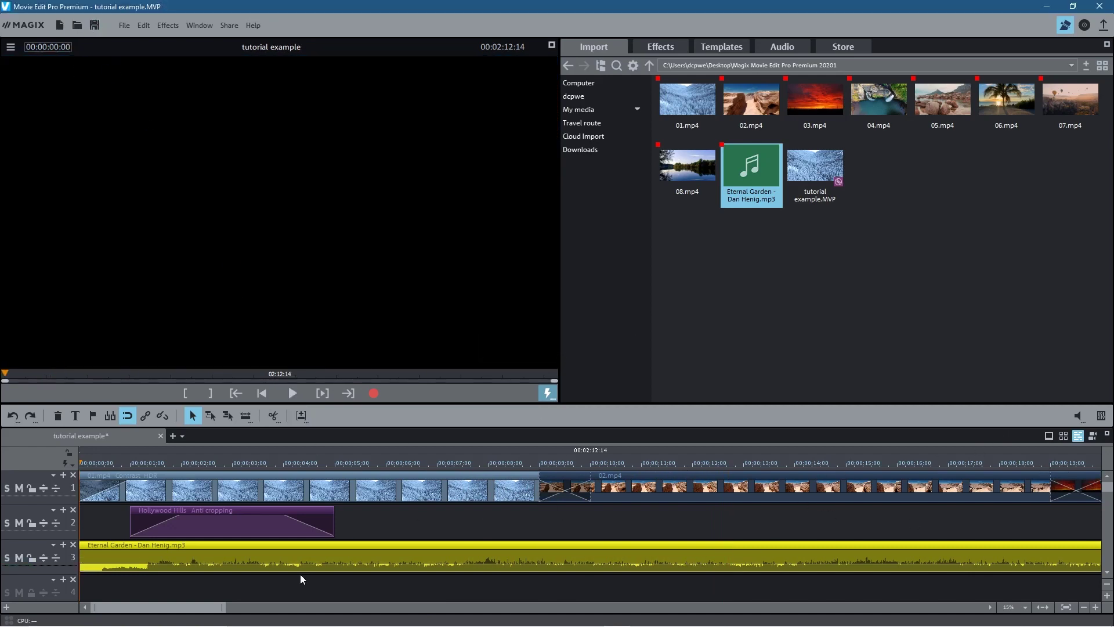
# Split the Eternal Garden track at the end of 08.mp4 (00:01:12:00) and delete the surplus music after it
pyautogui.moveTo(360, 461); pyautogui.dragTo(470, 471)
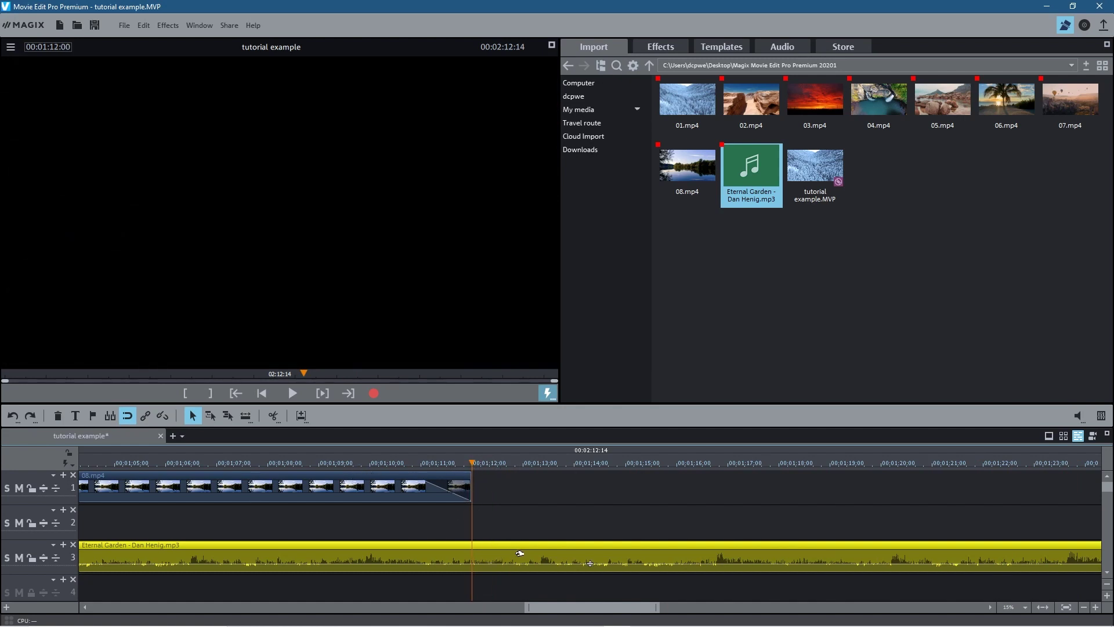
pyautogui.click(467, 487)
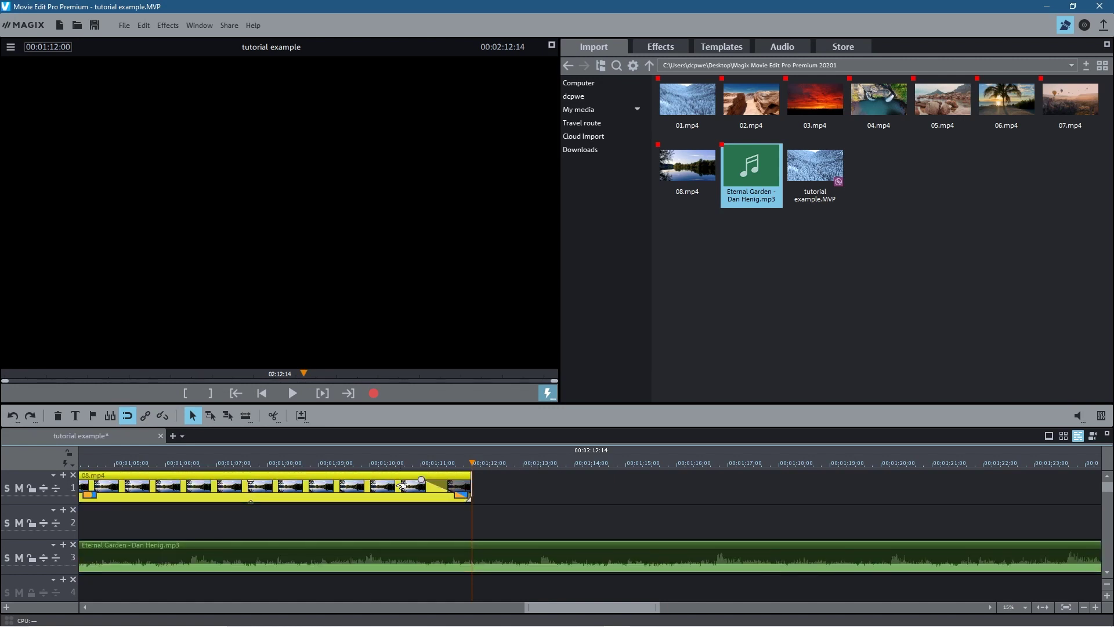
pyautogui.click(476, 555)
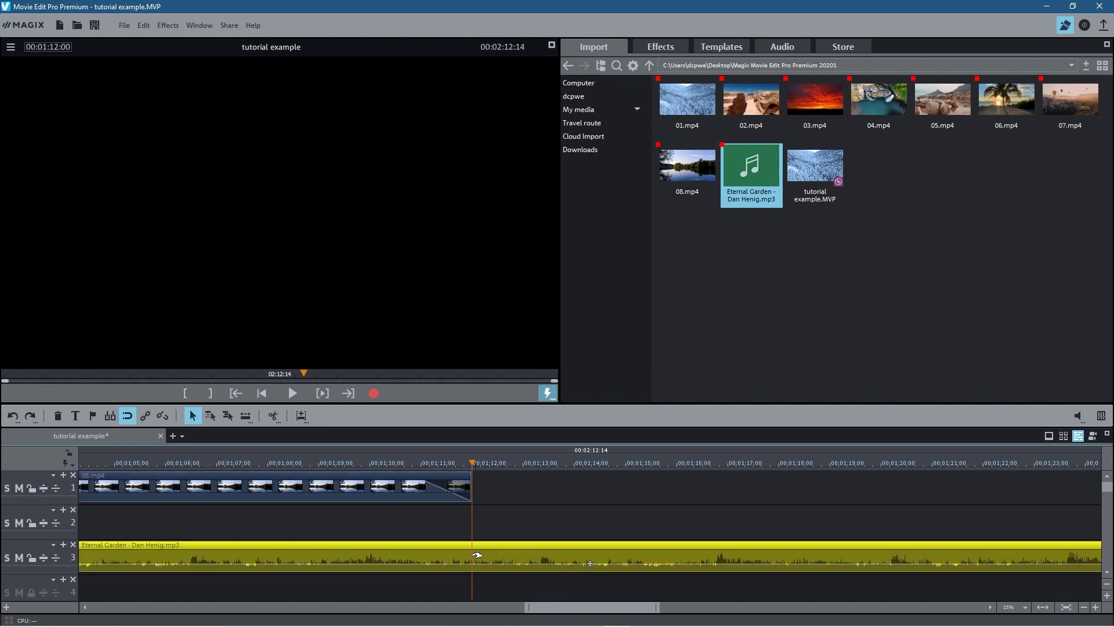
pyautogui.click(273, 416)
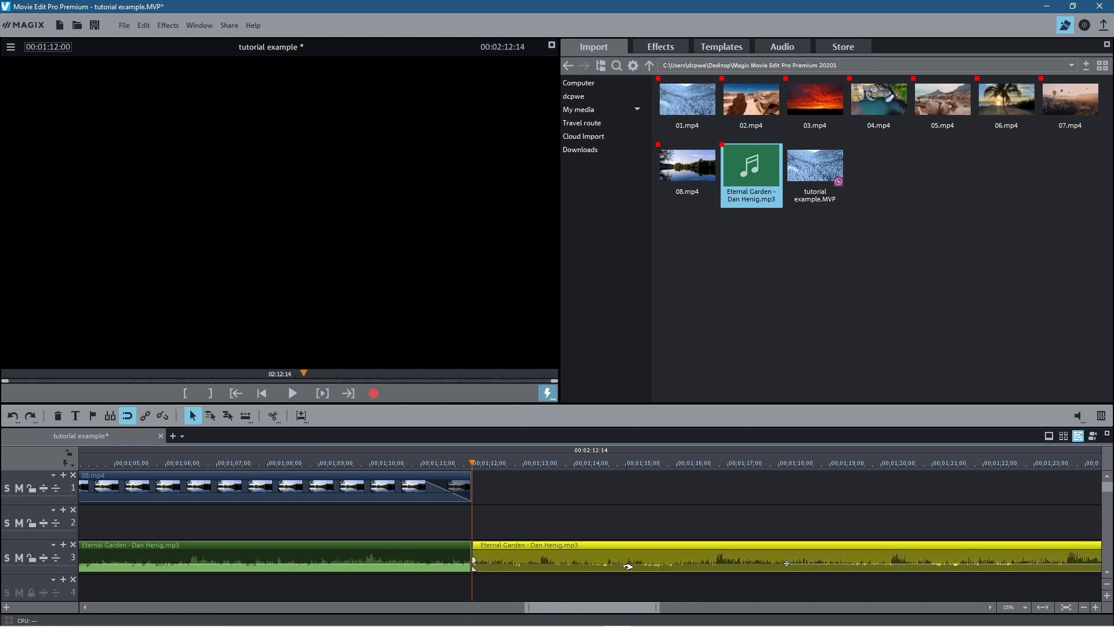
pyautogui.press('Delete')
# Add a long fade-out to the end of the Eternal Garden music and a fade-in to its start
pyautogui.moveTo(597, 605); pyautogui.dragTo(542, 605)
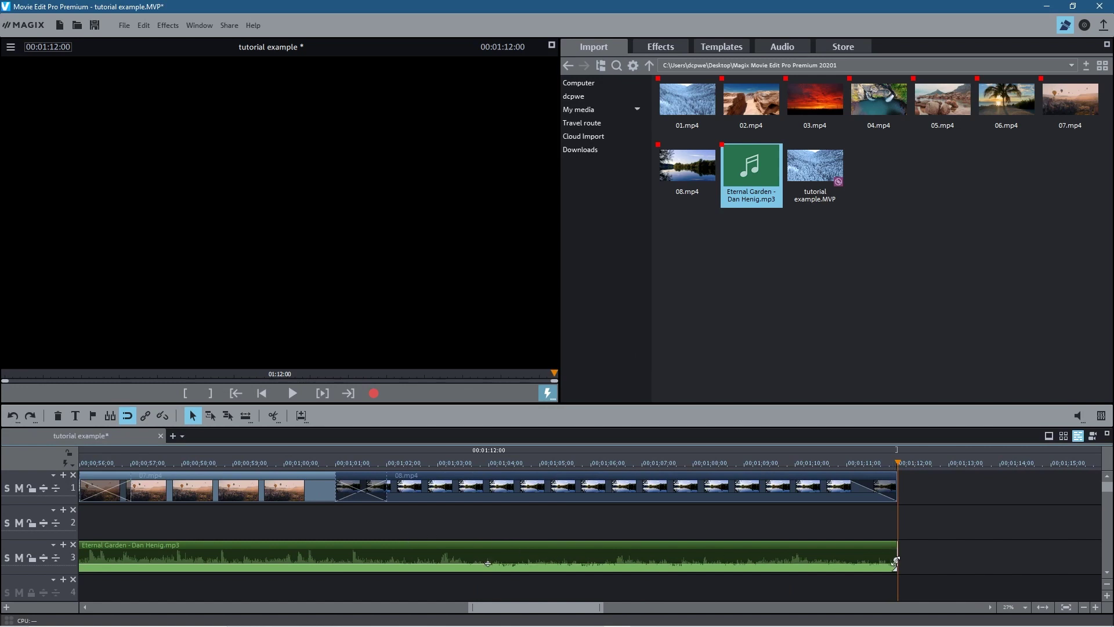
pyautogui.click(895, 561)
pyautogui.moveTo(895, 562); pyautogui.dragTo(439, 559)
pyautogui.moveTo(448, 458); pyautogui.dragTo(1, 506)
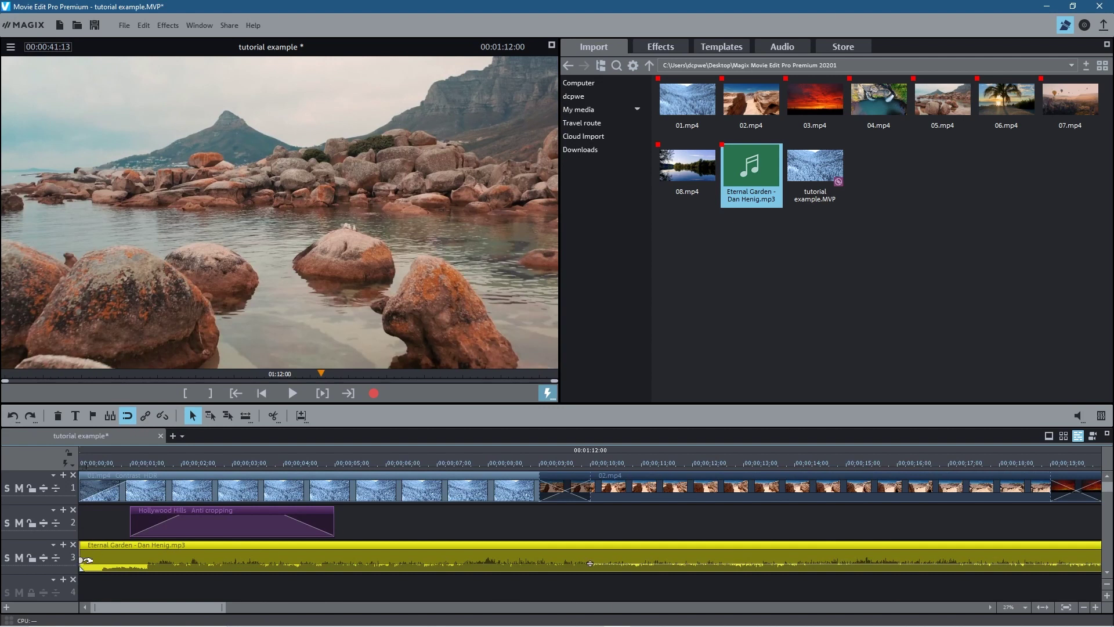
pyautogui.moveTo(203, 567); pyautogui.dragTo(335, 568)
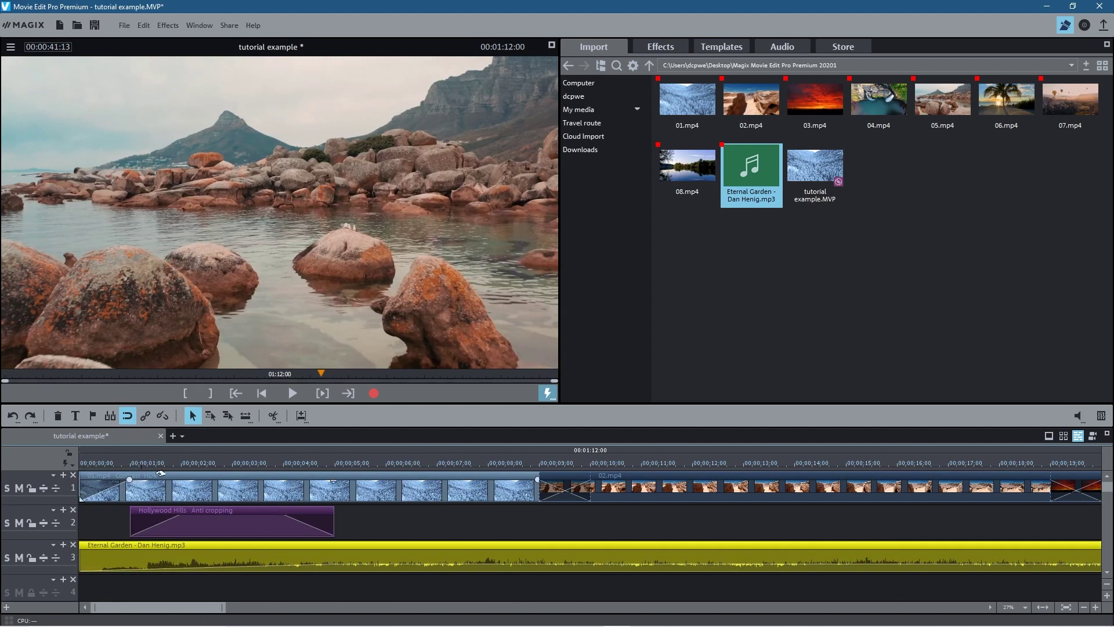
# Replay the opening of the movie to check the music's fade-in, and save the project
pyautogui.click(235, 395)
pyautogui.click(292, 394)
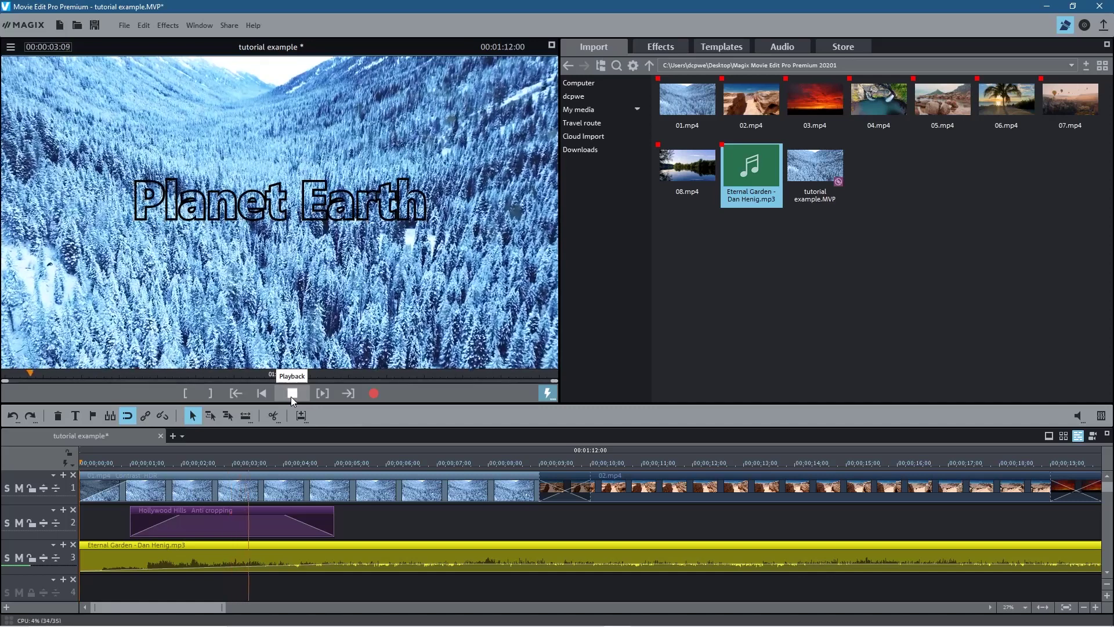
pyautogui.click(292, 394)
pyautogui.moveTo(631, 543)
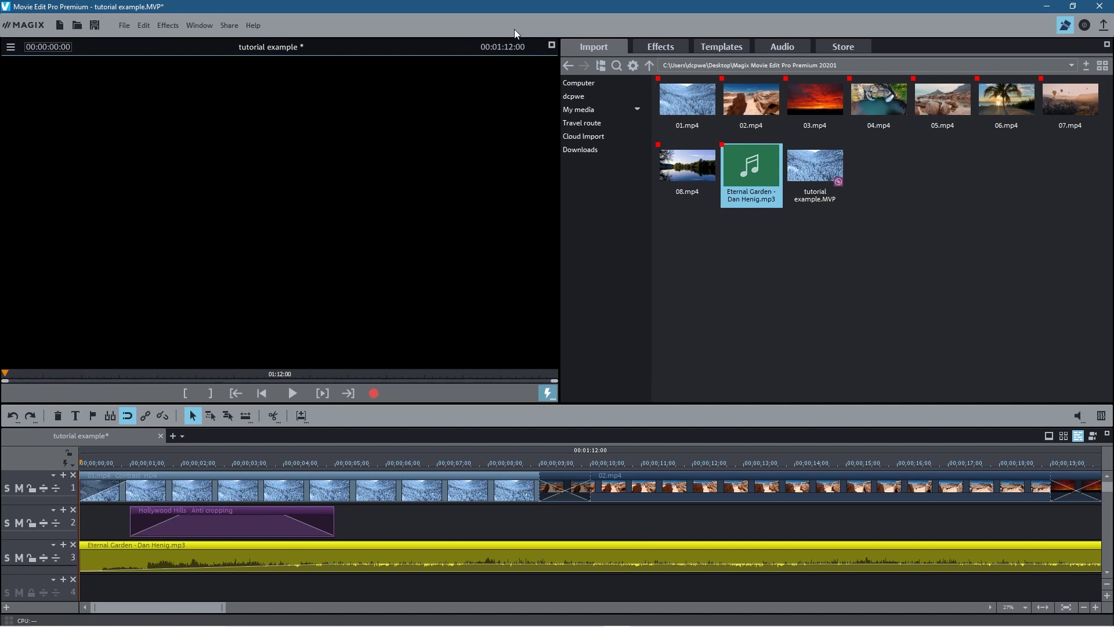
pyautogui.click(94, 25)
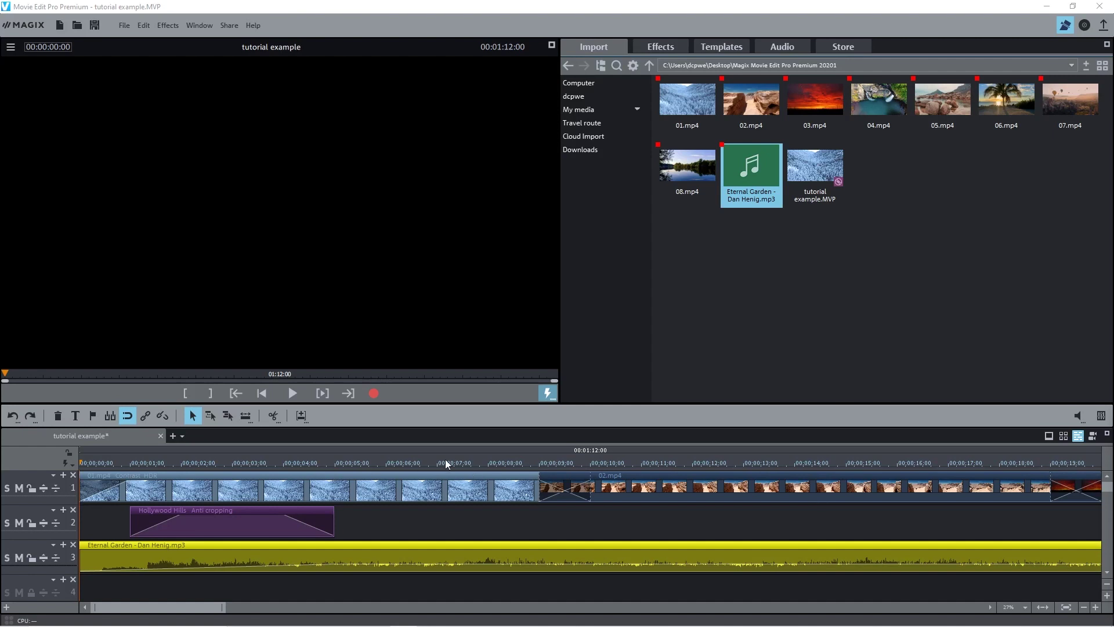
# Look through the available effects, from title editing and video effects to the View/Animation group
pyautogui.click(663, 47)
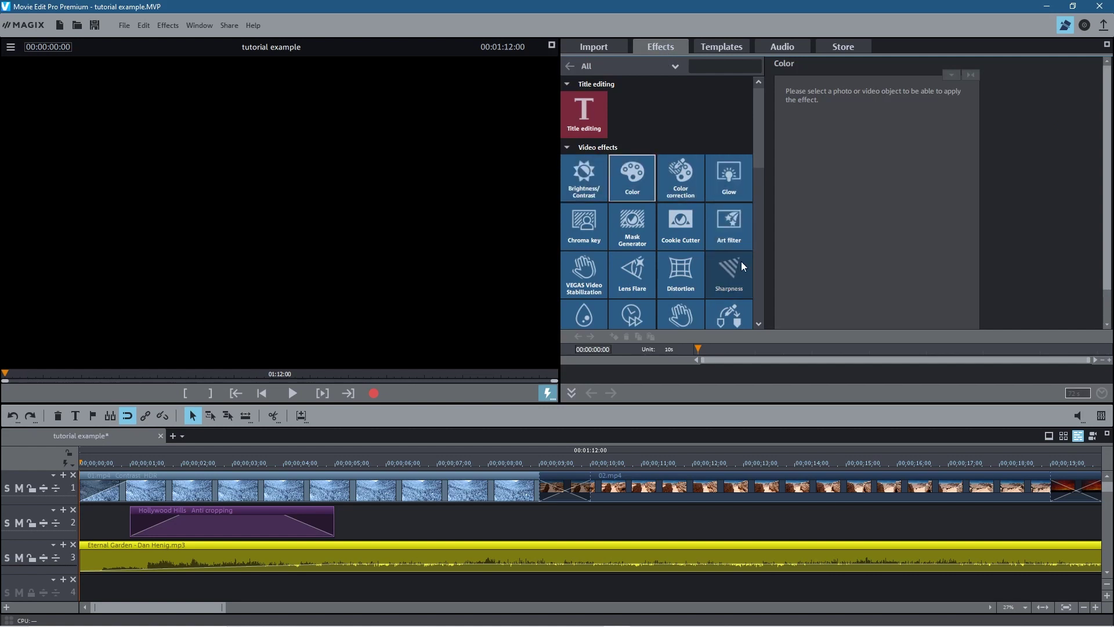
pyautogui.scroll(-2, 710, 269)
pyautogui.scroll(-3, 648, 315)
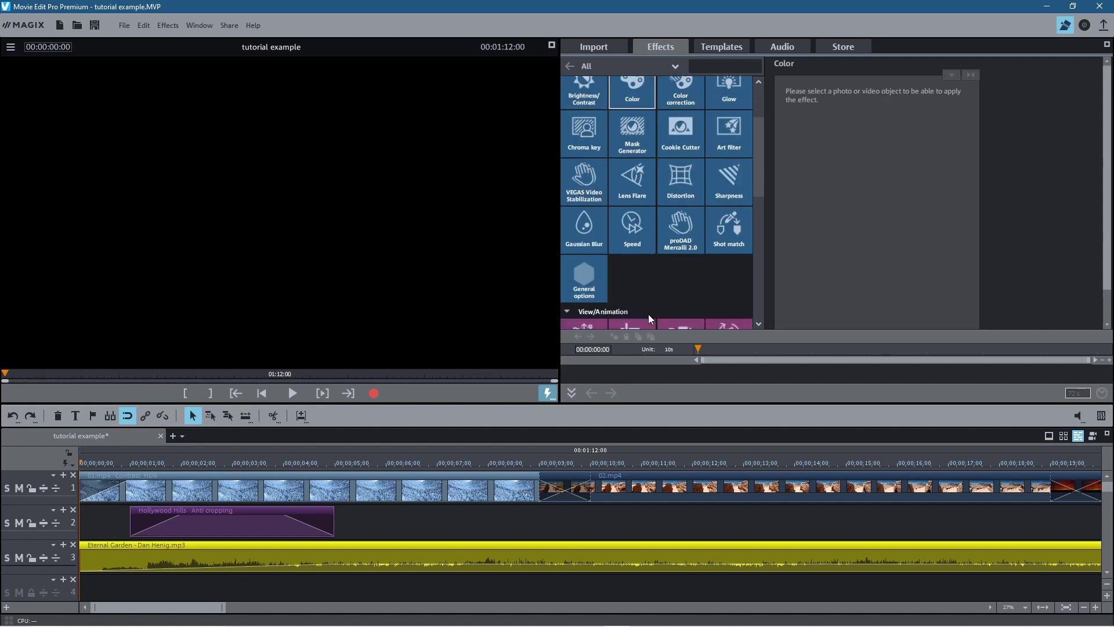
pyautogui.scroll(-2, 671, 283)
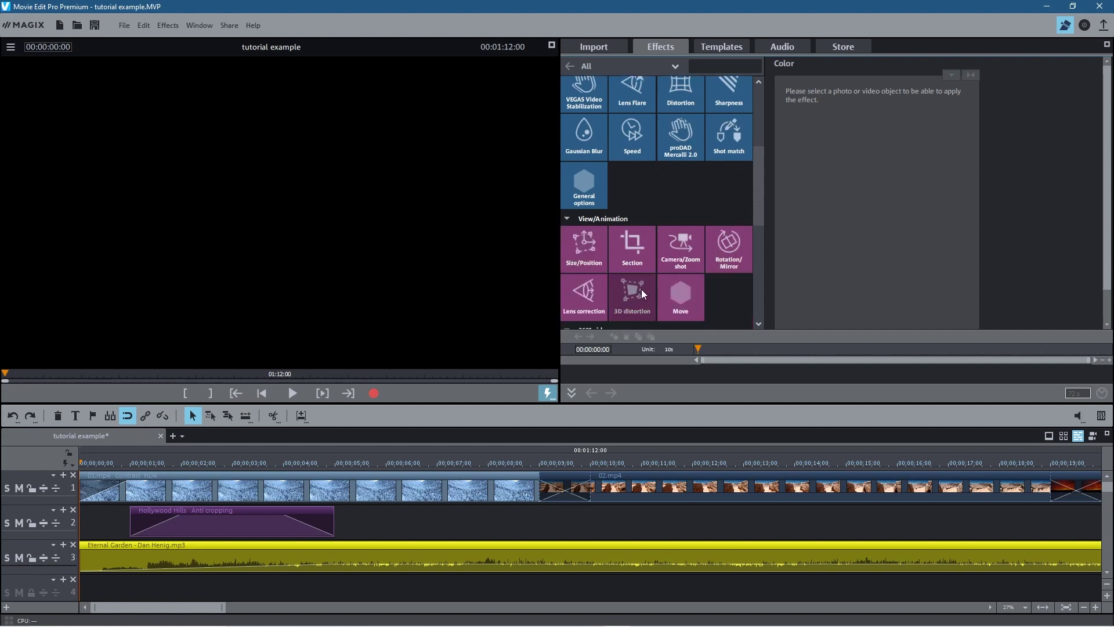
pyautogui.scroll(-2, 642, 289)
pyautogui.scroll(2, 641, 289)
pyautogui.scroll(6, 644, 281)
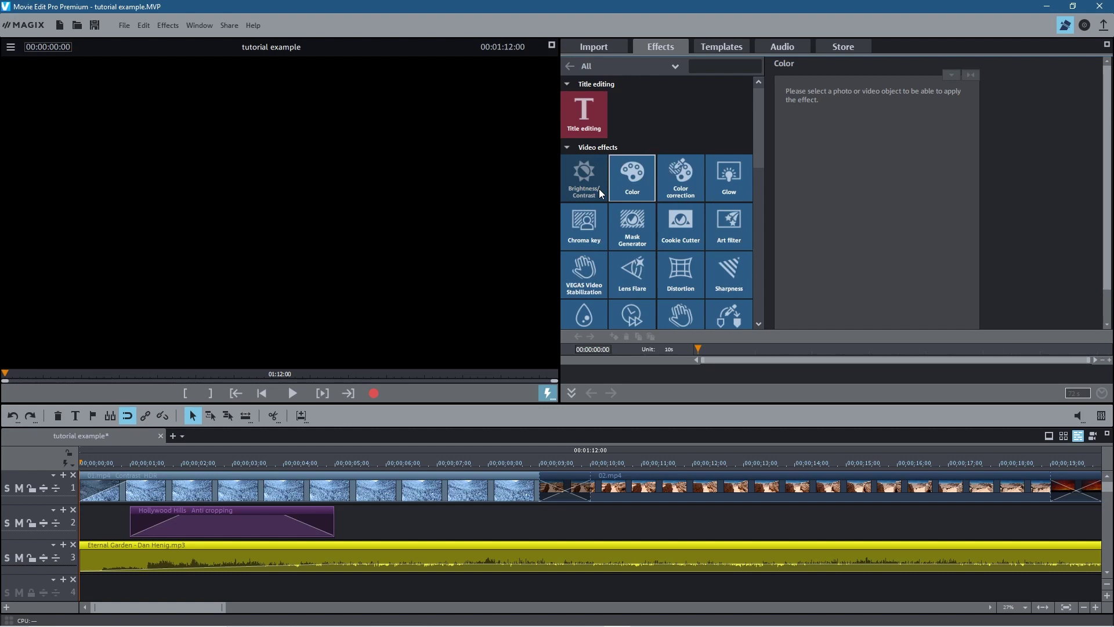
# Look through the template categories, from transitions and titles to image objects, and return to the project's media files
pyautogui.click(737, 47)
pyautogui.scroll(-1, 667, 368)
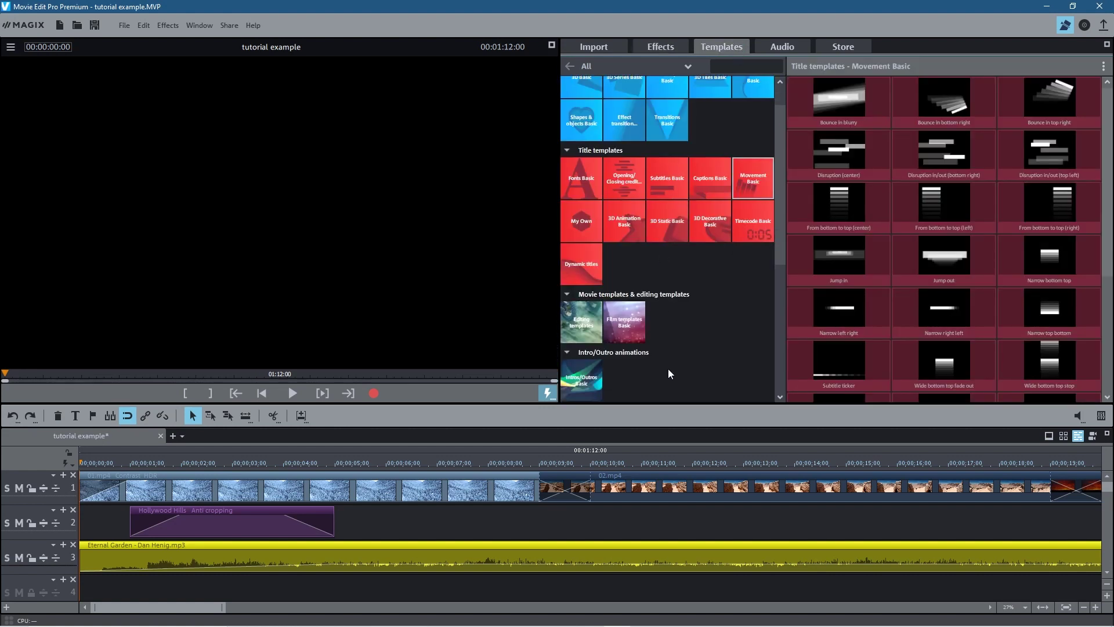
pyautogui.scroll(-4, 668, 369)
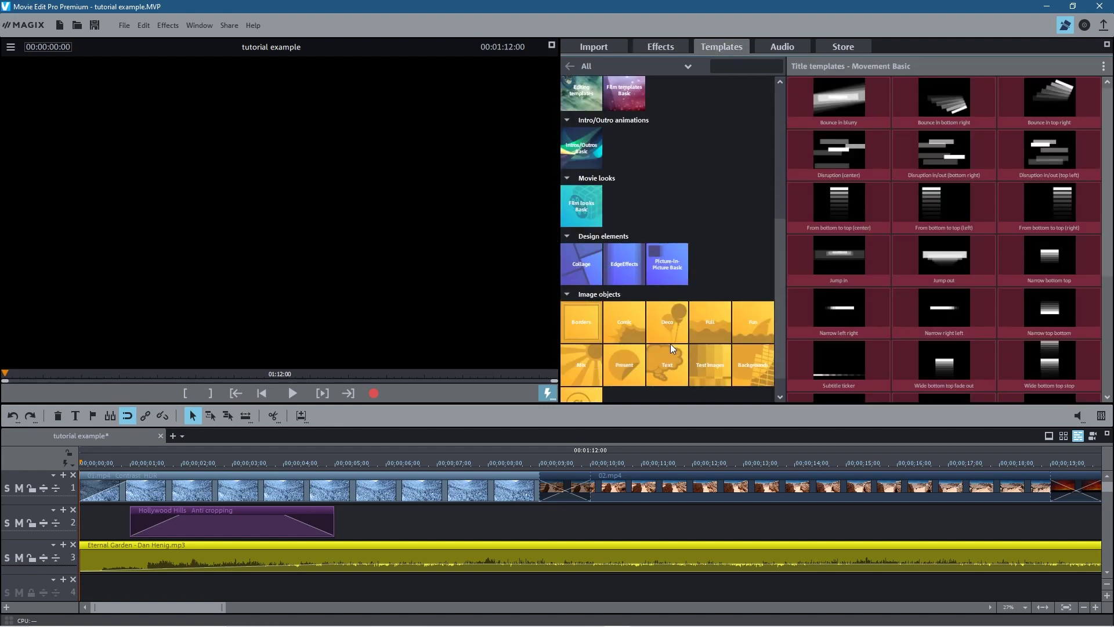
pyautogui.scroll(3, 671, 348)
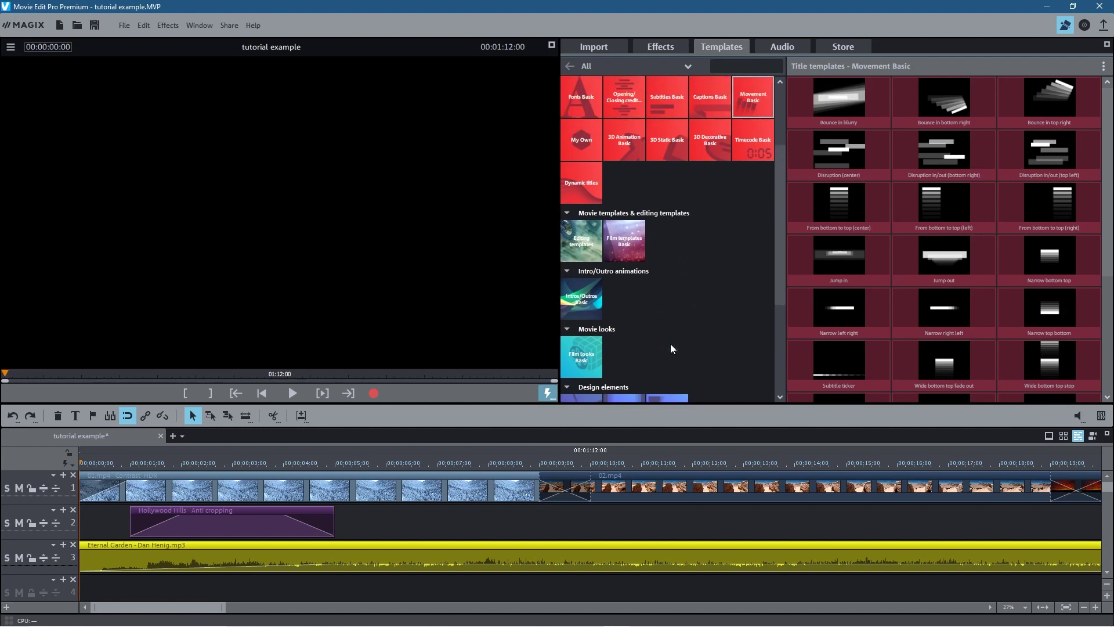
pyautogui.scroll(1, 671, 345)
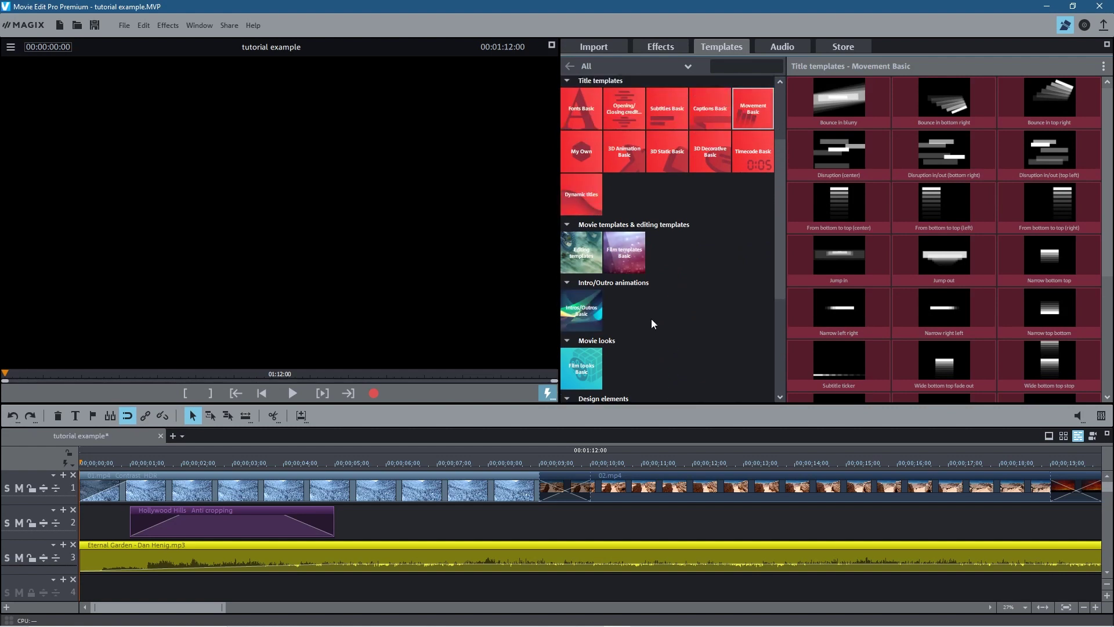
pyautogui.scroll(-3, 651, 324)
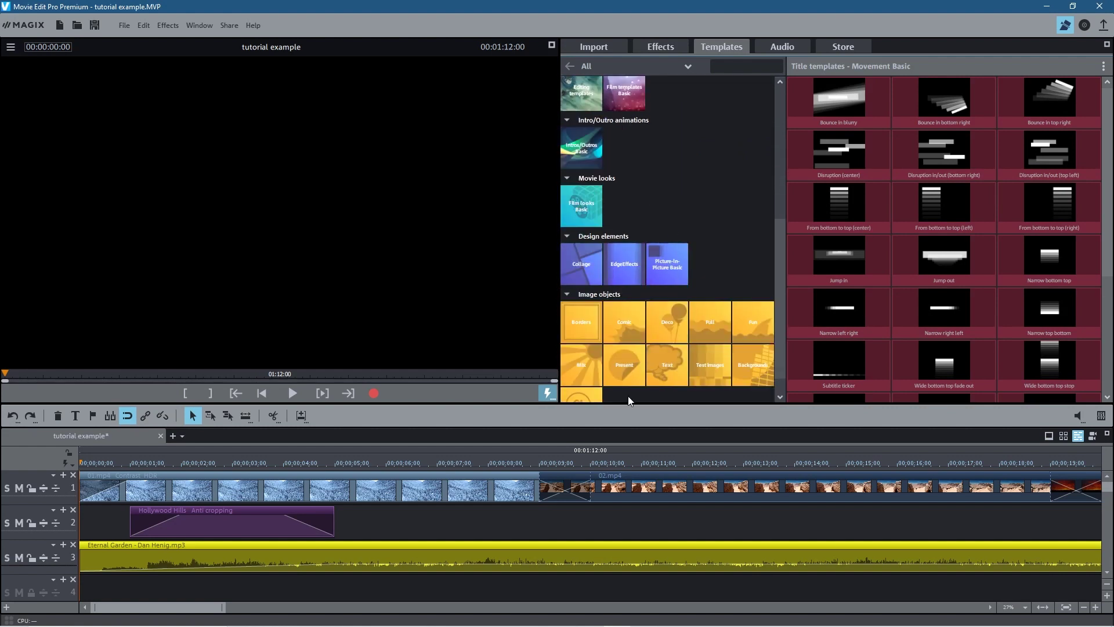
pyautogui.scroll(4, 667, 361)
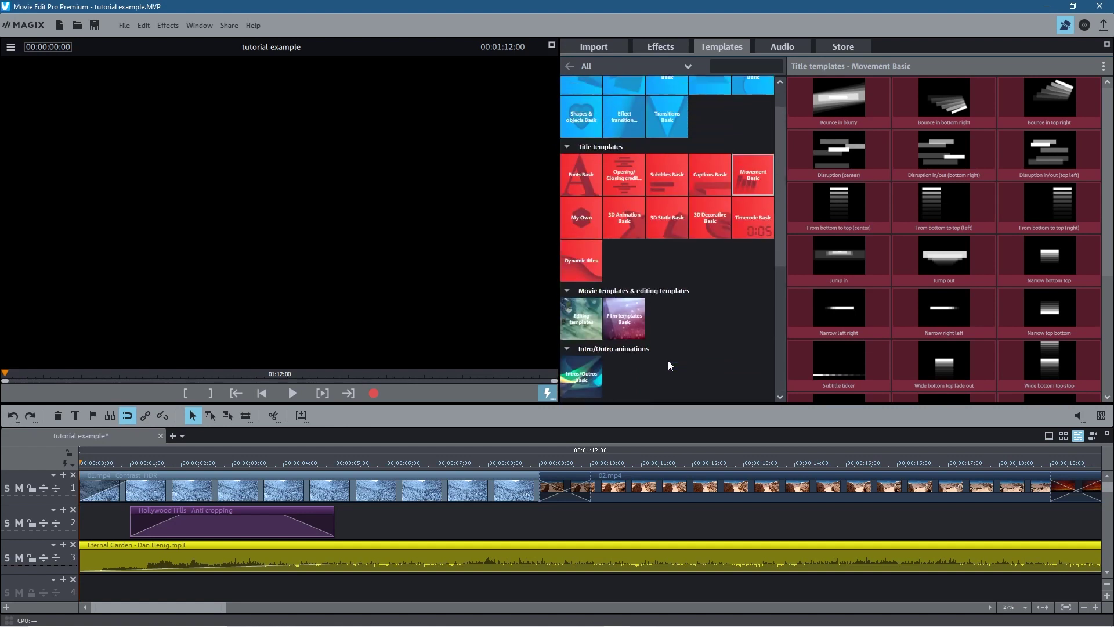
pyautogui.scroll(1, 669, 364)
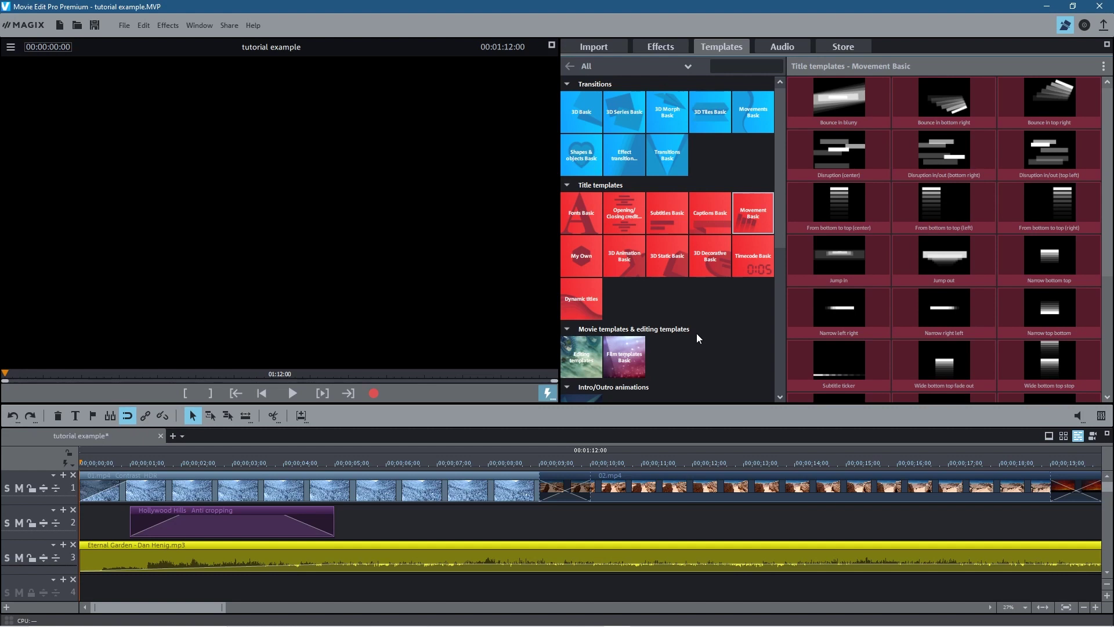
pyautogui.click(596, 45)
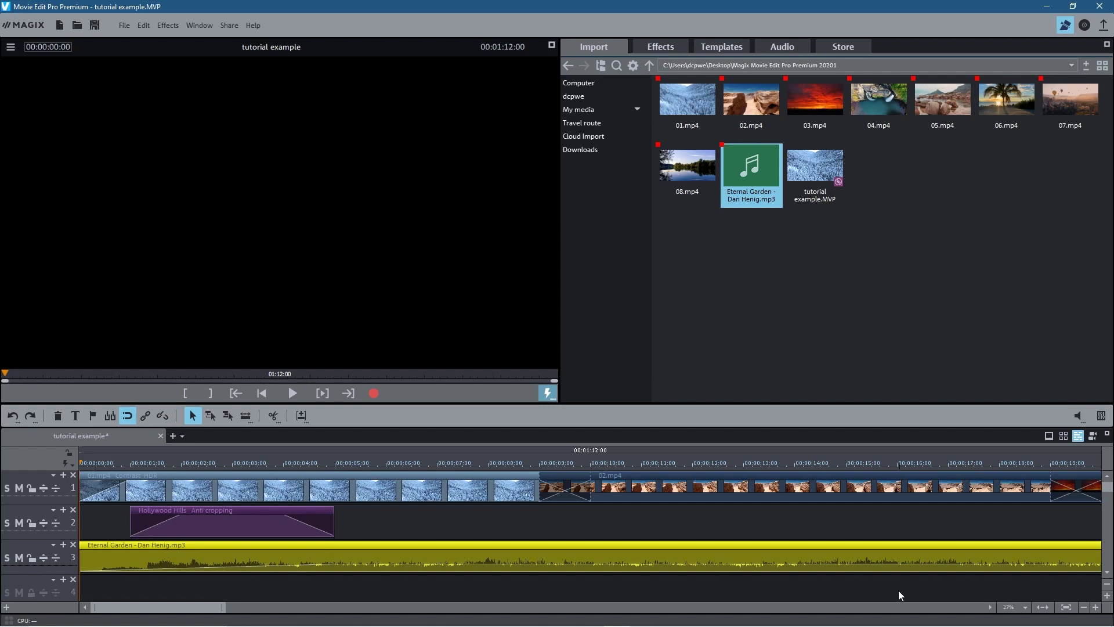
# Save the project and choose to finish the movie as a video file on the computer
pyautogui.click(92, 26)
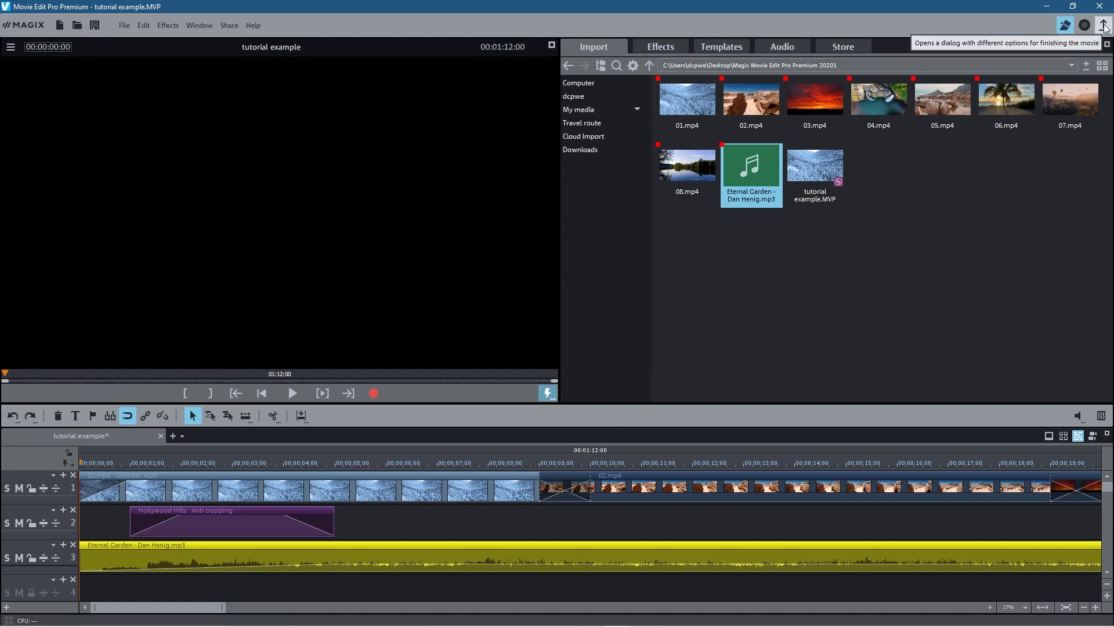
pyautogui.click(120, 26)
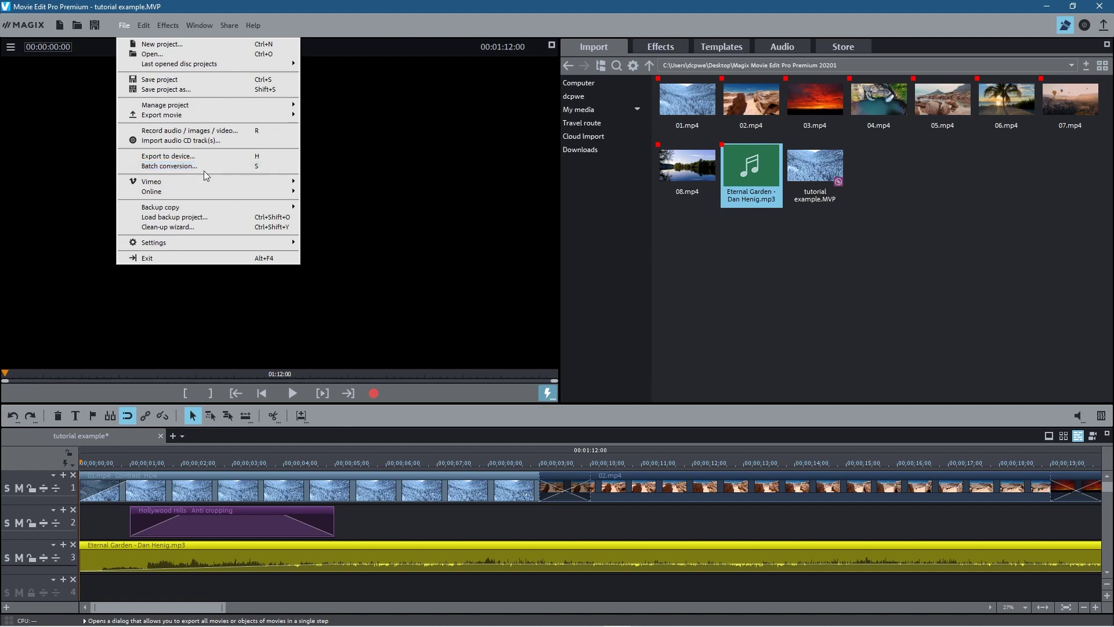
pyautogui.press('Escape')
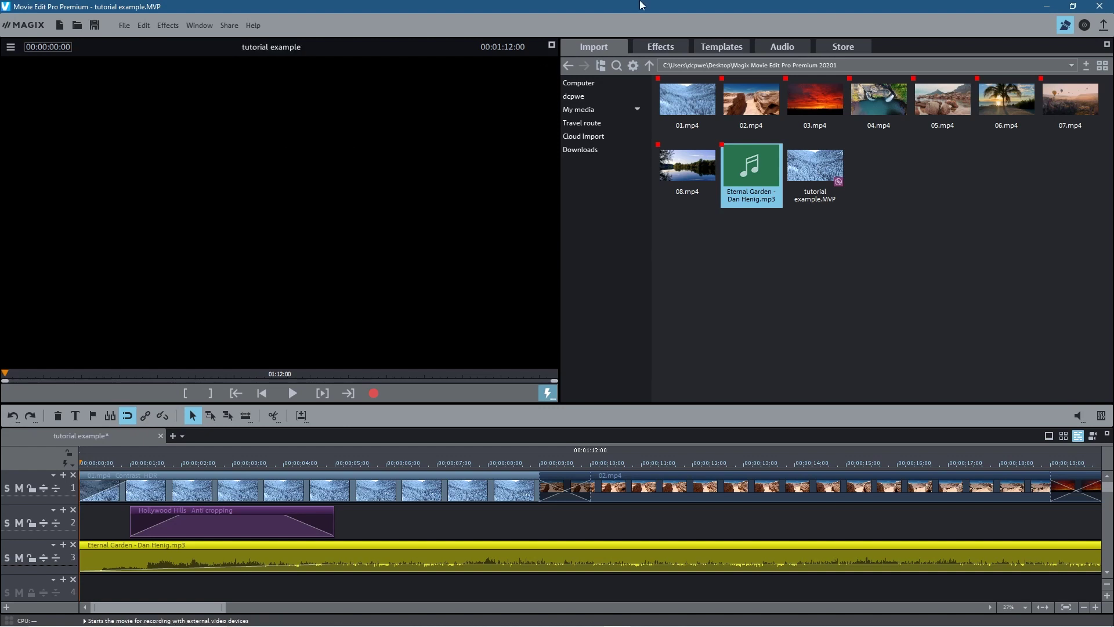
pyautogui.click(1107, 32)
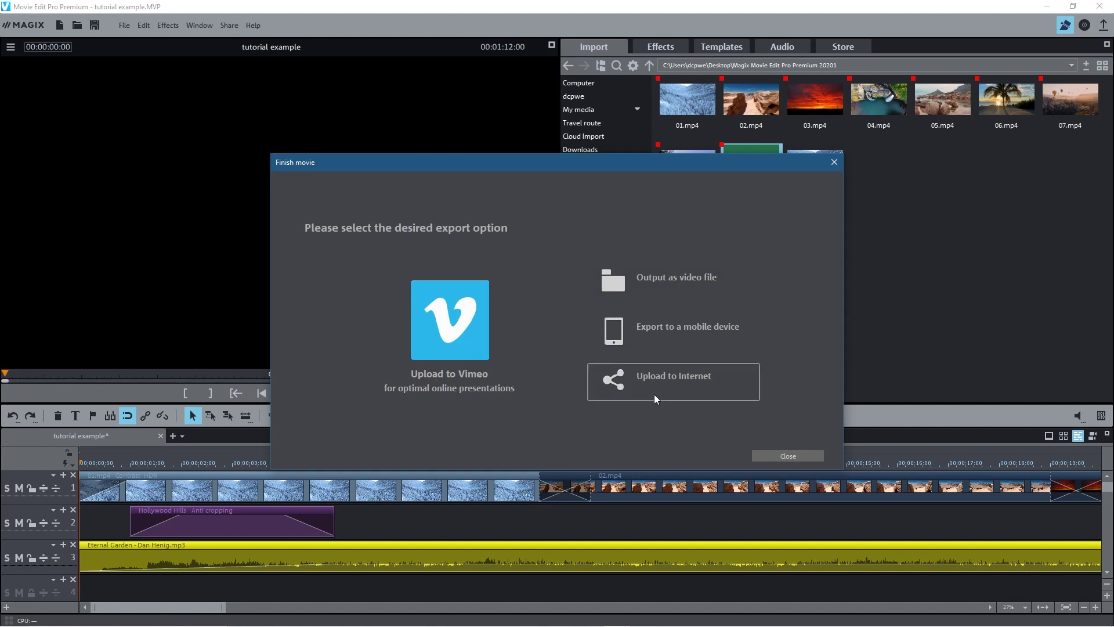
pyautogui.click(646, 281)
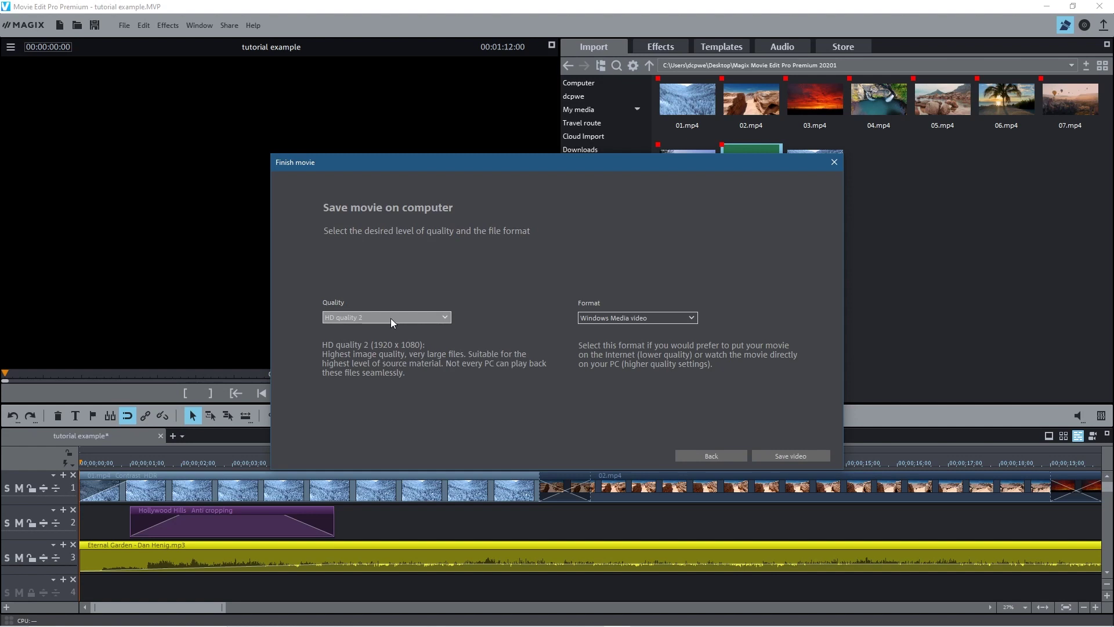
# Try the Web, DVD, HD quality 1 and HD quality 2 export levels to compare their descriptions, and return to HD quality 2
pyautogui.click(391, 319)
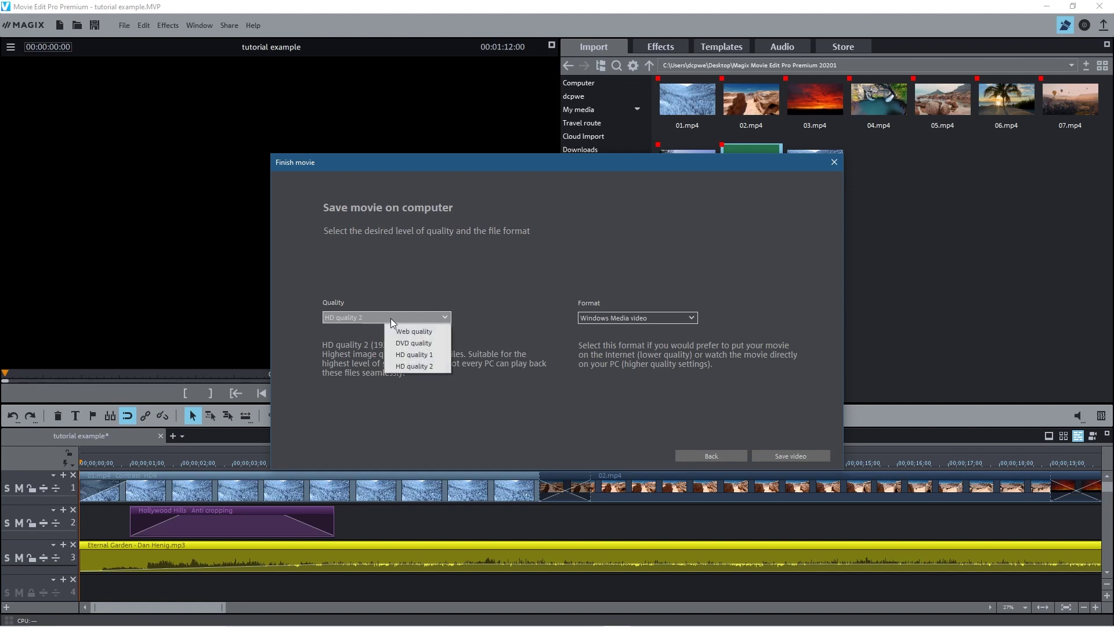
pyautogui.click(416, 333)
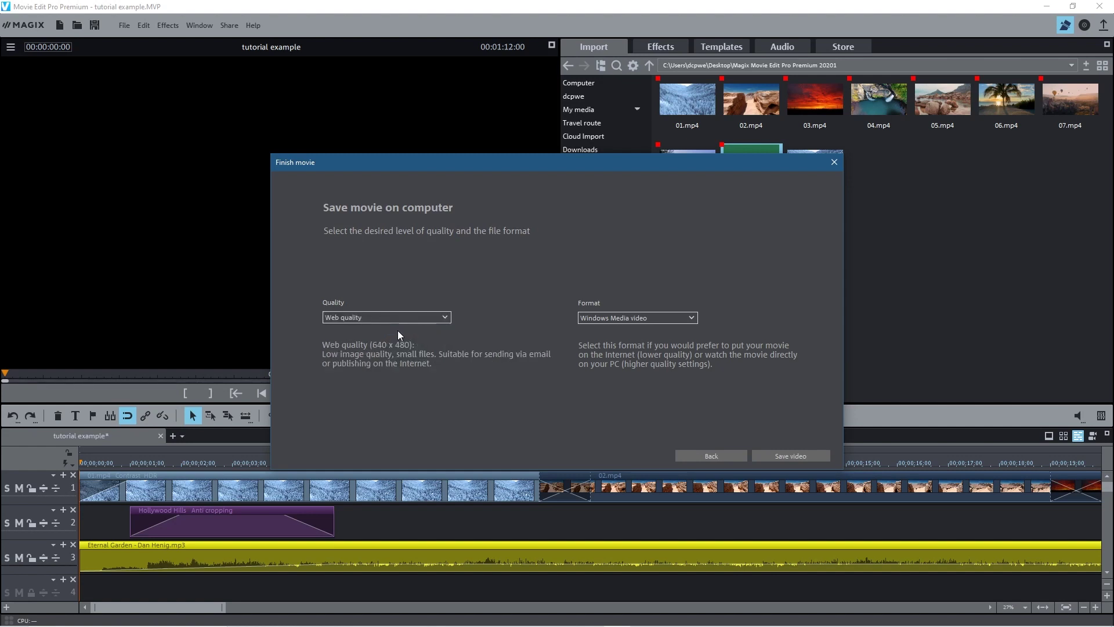
pyautogui.click(382, 318)
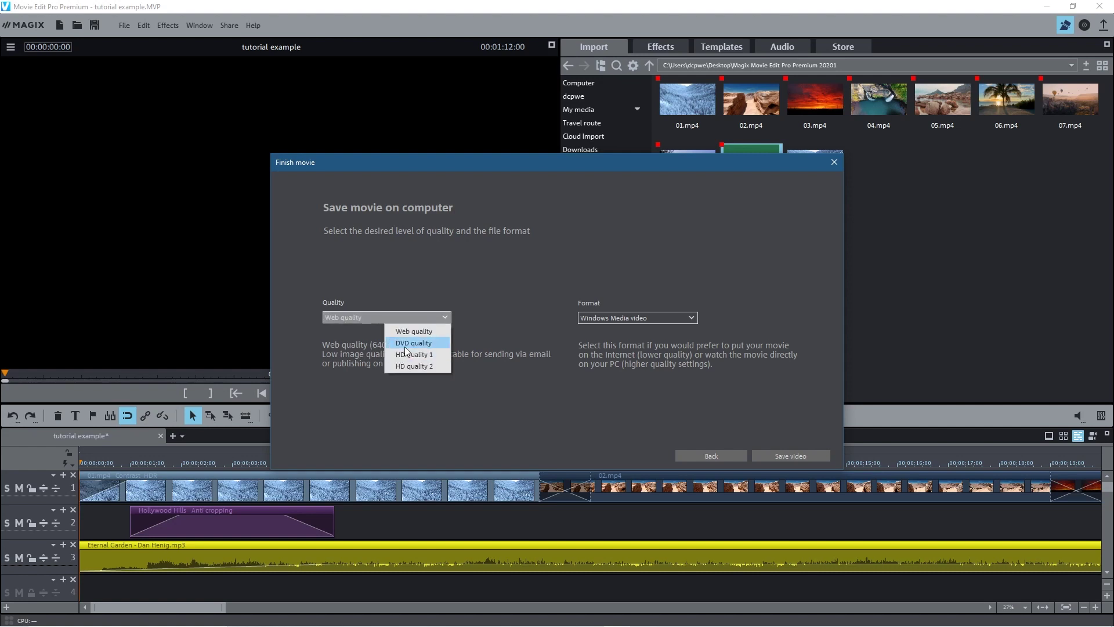
pyautogui.click(424, 342)
pyautogui.click(412, 317)
pyautogui.click(413, 356)
pyautogui.click(417, 318)
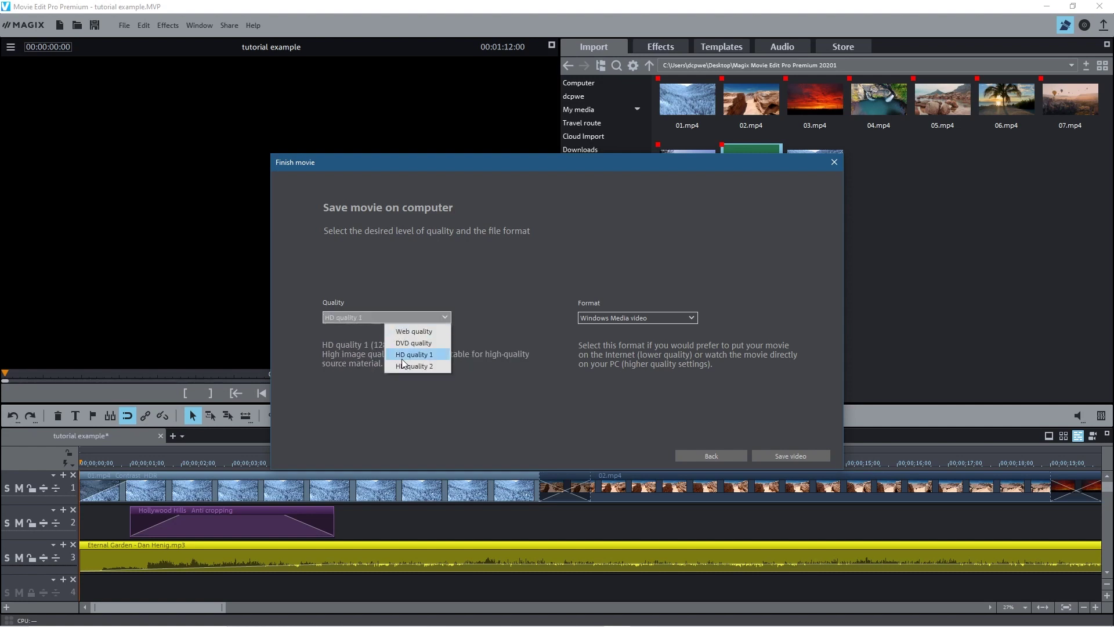
pyautogui.click(405, 366)
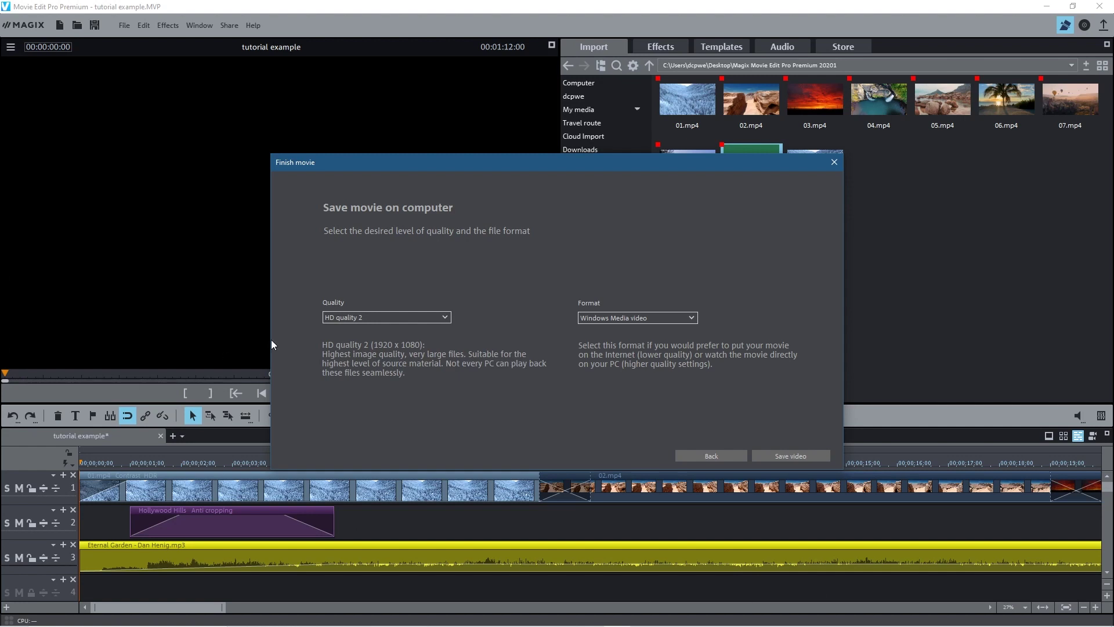
pyautogui.click(386, 318)
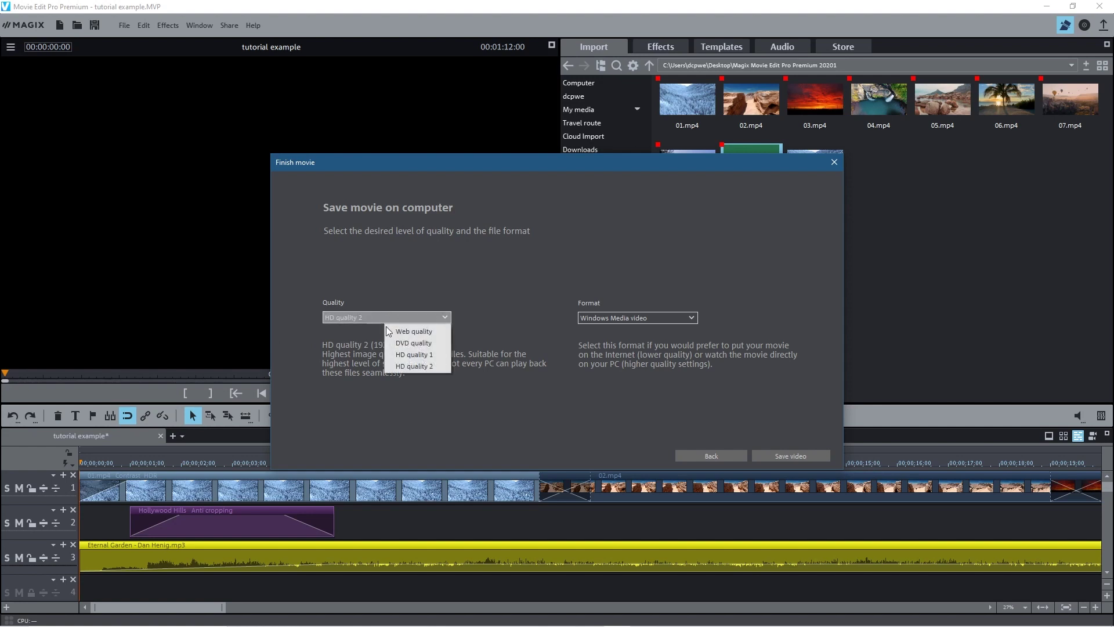
pyautogui.click(413, 355)
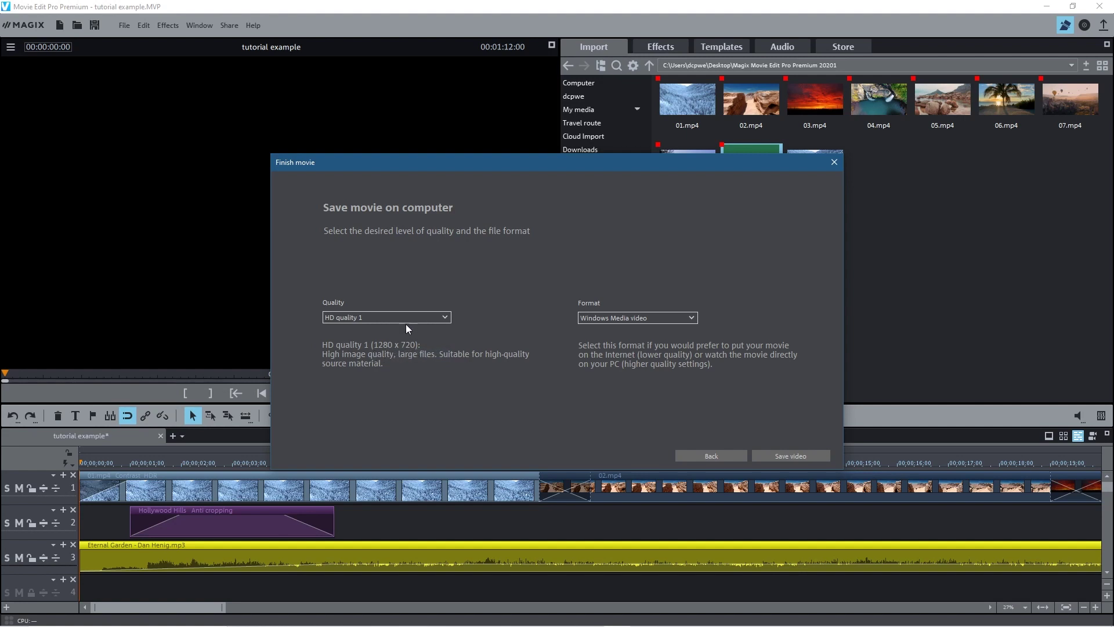
pyautogui.click(402, 315)
pyautogui.click(401, 363)
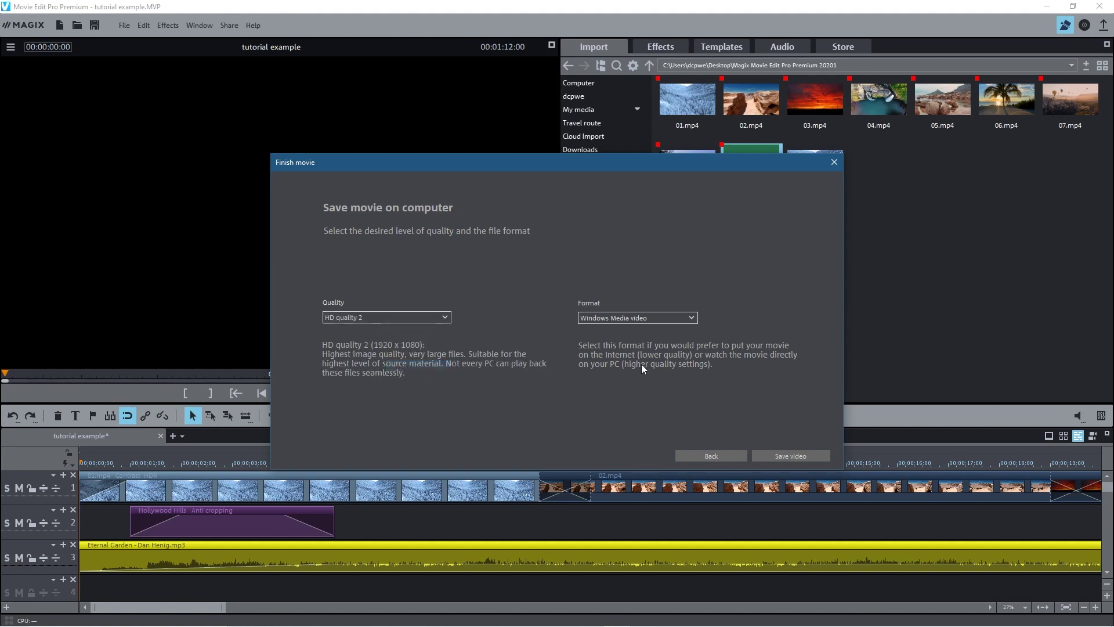
# Export the movie in MPEG-4 format as tutorial example.MP4 in the project folder, and save the project
pyautogui.click(610, 318)
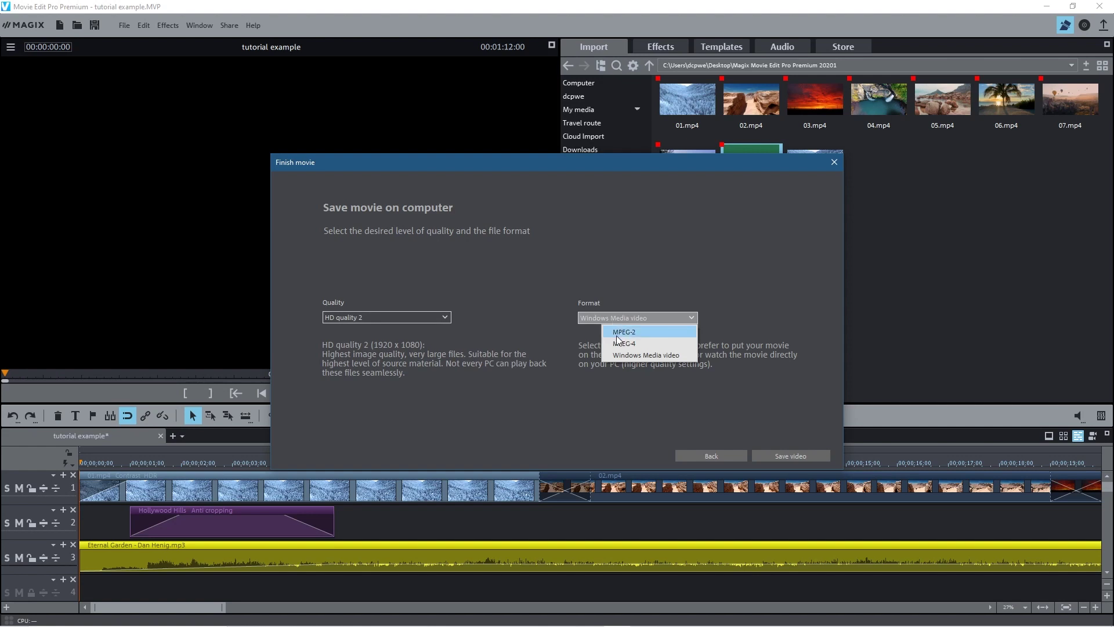
pyautogui.click(620, 344)
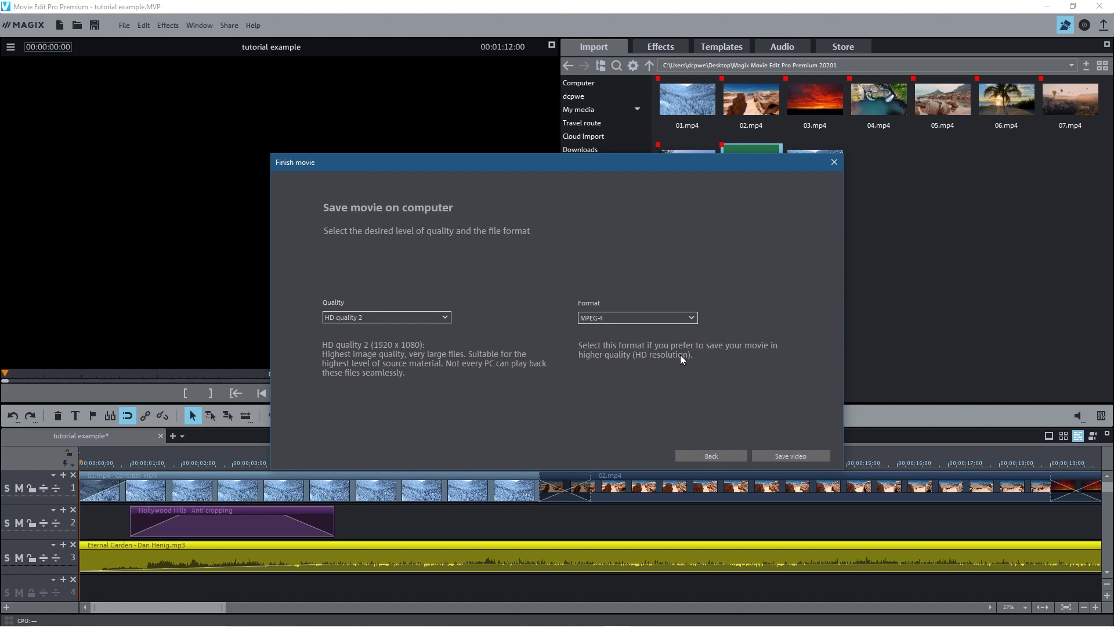
pyautogui.click(789, 456)
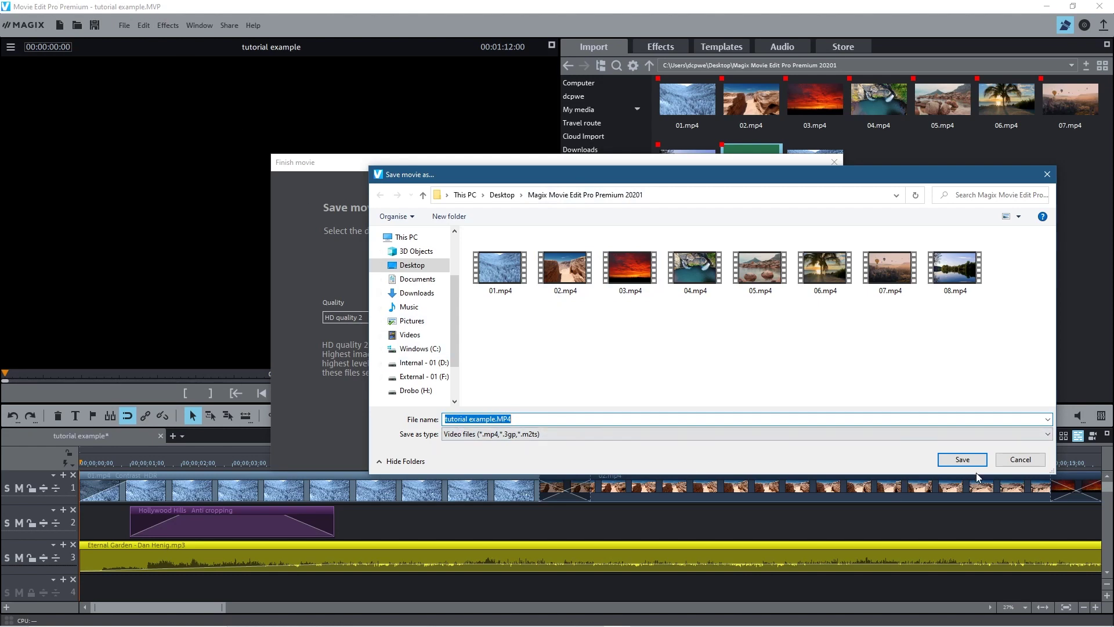
pyautogui.click(963, 460)
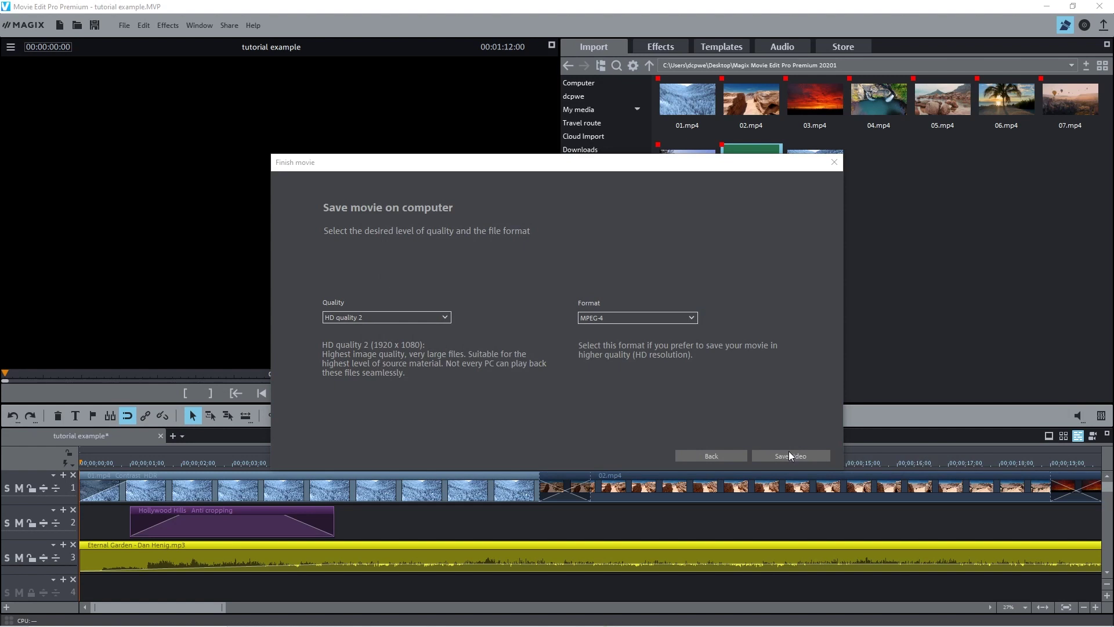
pyautogui.click(787, 455)
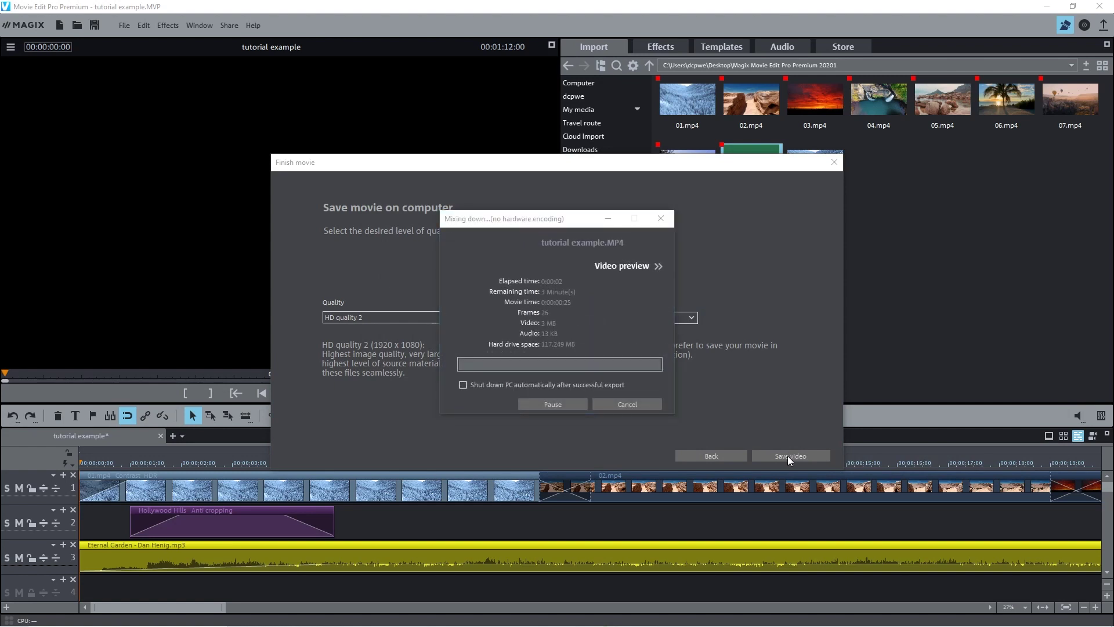
pyautogui.moveTo(562, 221)
pyautogui.mouseDown()
pyautogui.moveTo(545, 222)
pyautogui.moveTo(555, 222)
pyautogui.mouseUp()
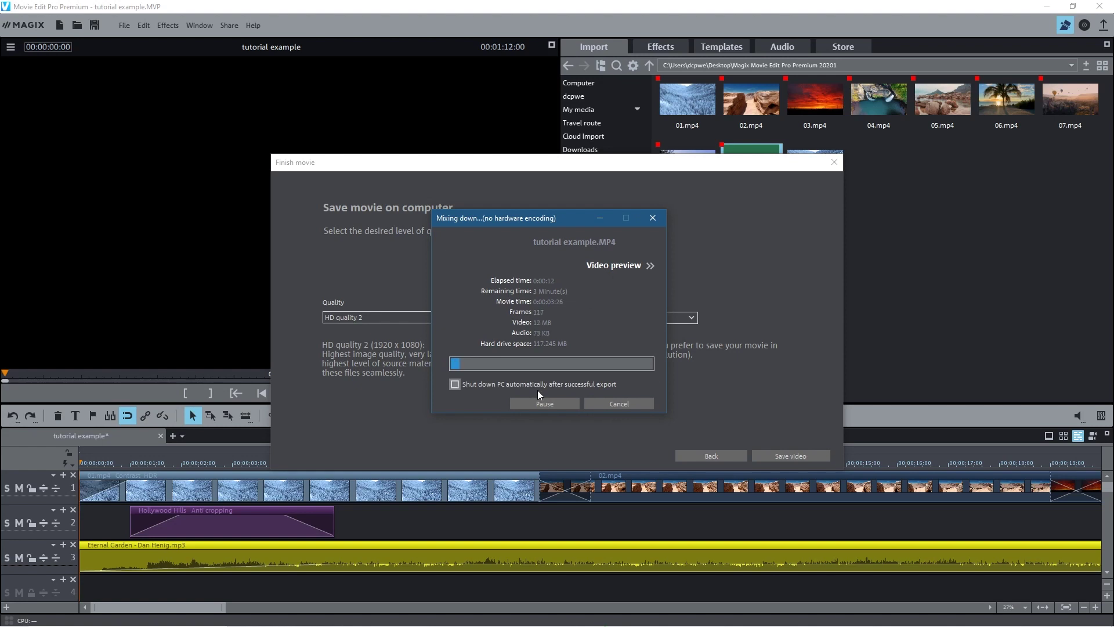
pyautogui.click(600, 403)
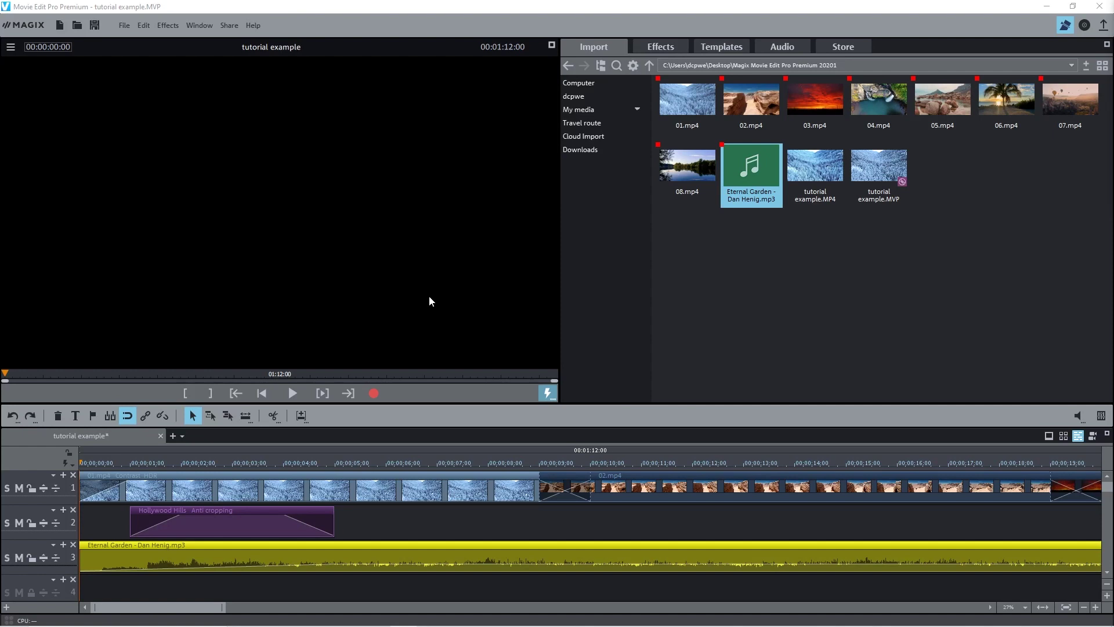
pyautogui.click(95, 26)
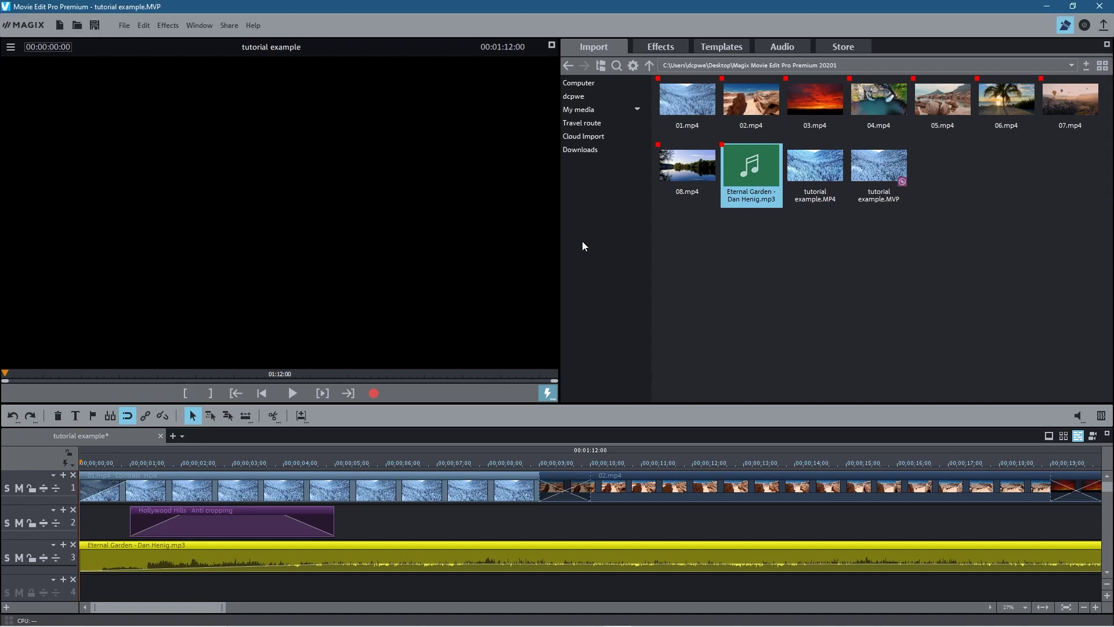
# Switch to the project folder in File Explorer, close the browser, and find the exported tutorial example.MP4 by sorting the files by size
pyautogui.click(1046, 6)
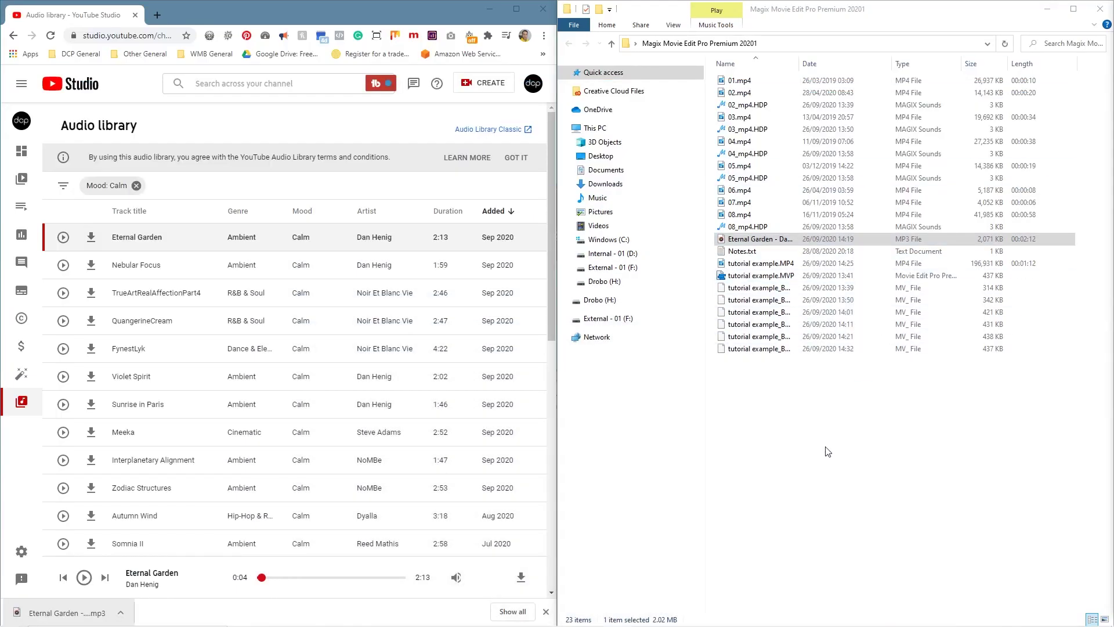
pyautogui.click(543, 9)
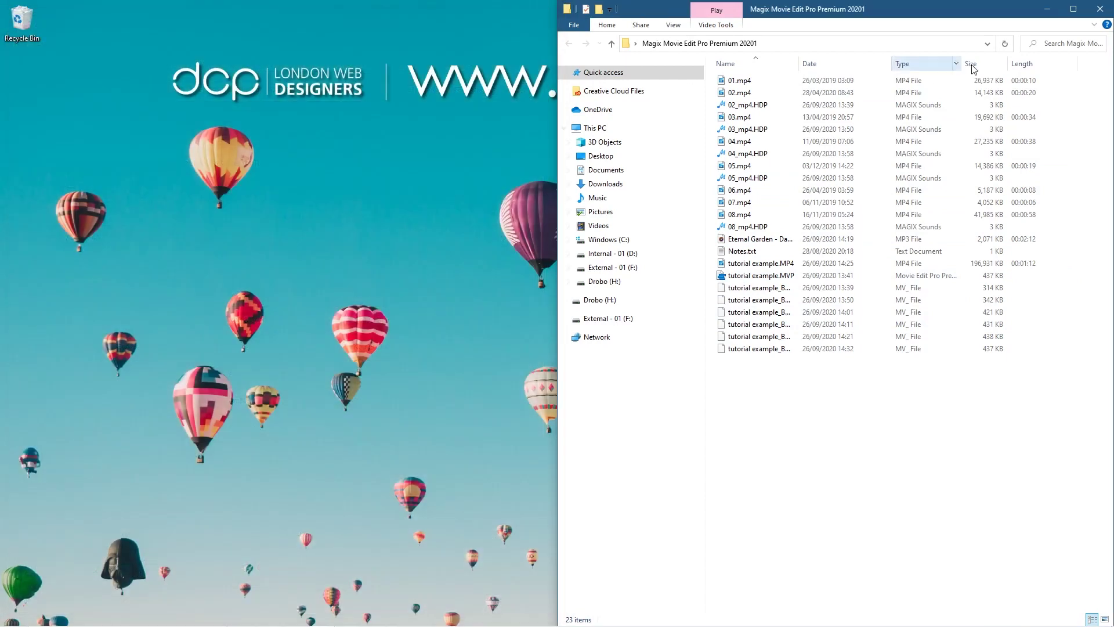
pyautogui.click(1073, 9)
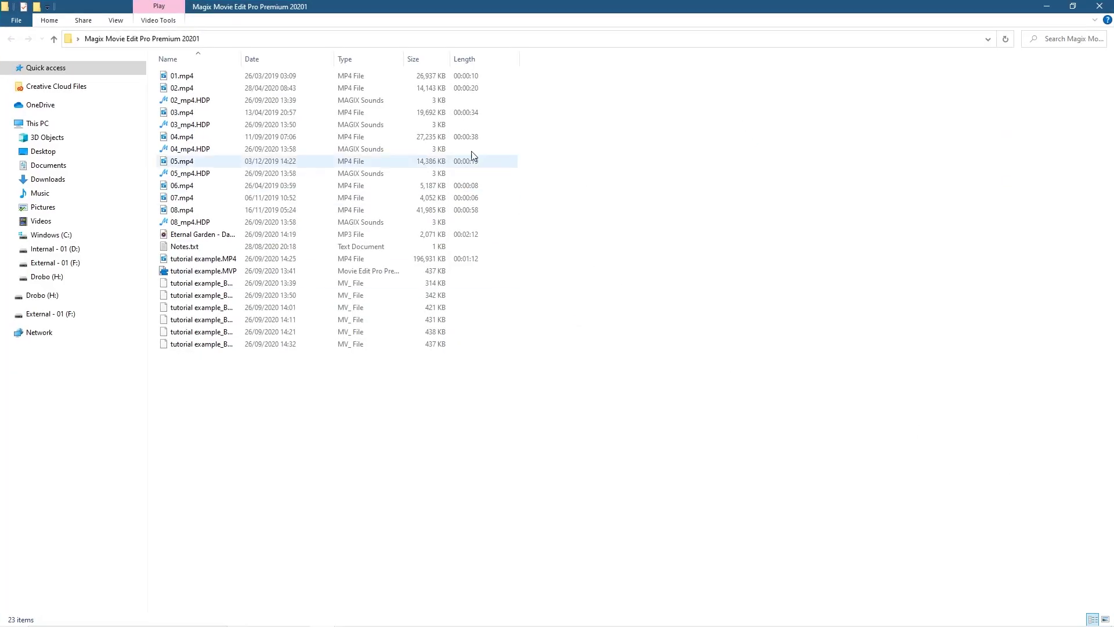
pyautogui.click(421, 63)
pyautogui.click(411, 77)
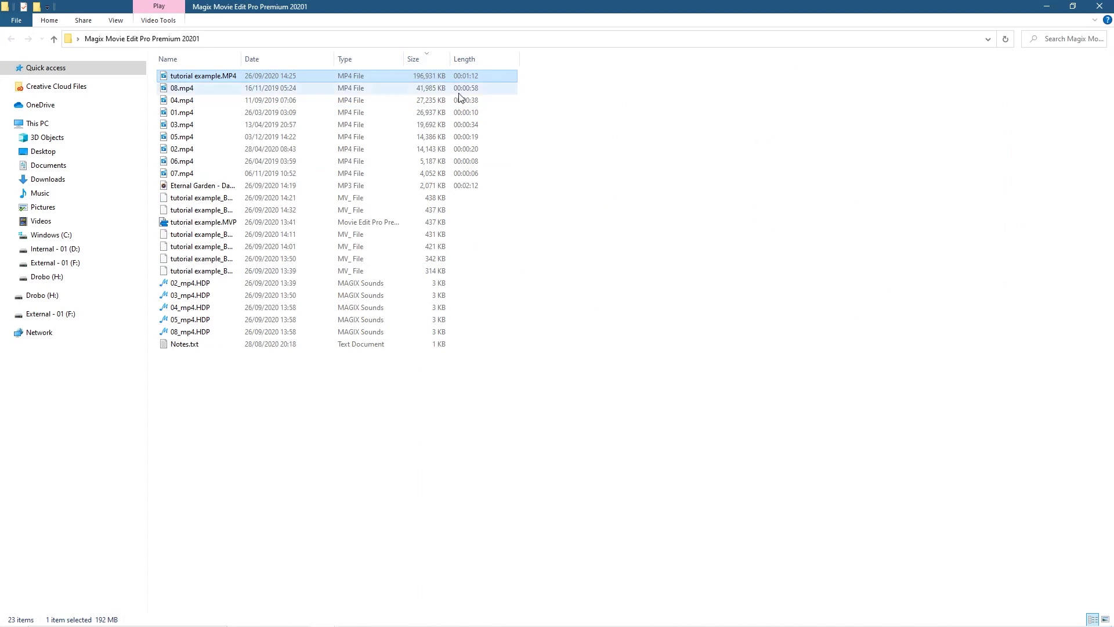
# View the project folder's files as large thumbnails to check the exported movie, and close the folder window
pyautogui.click(1105, 619)
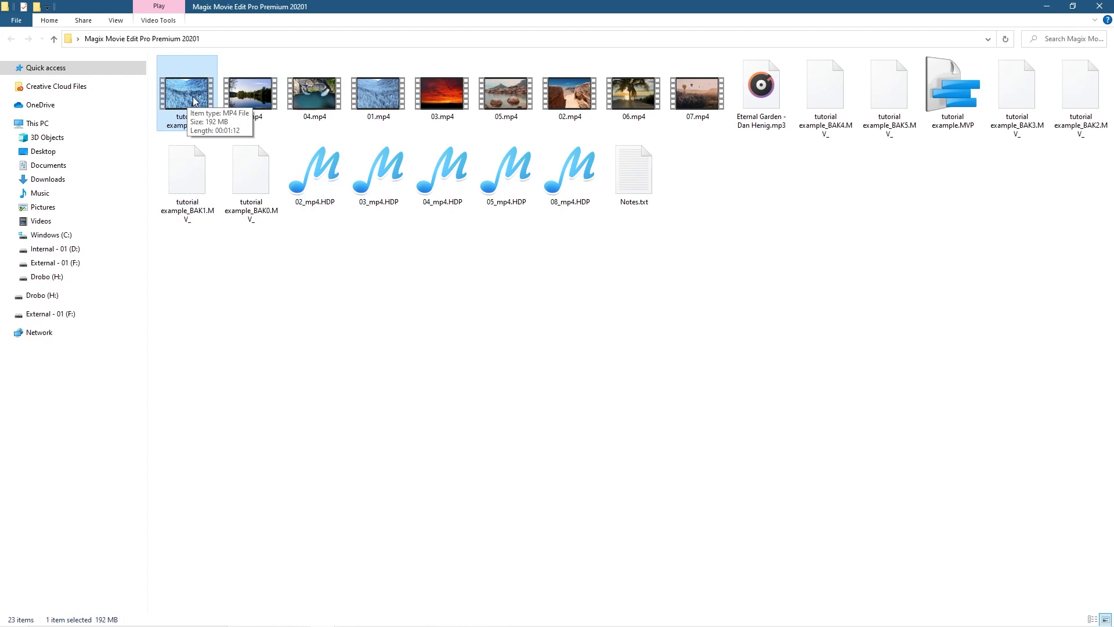
pyautogui.click(718, 307)
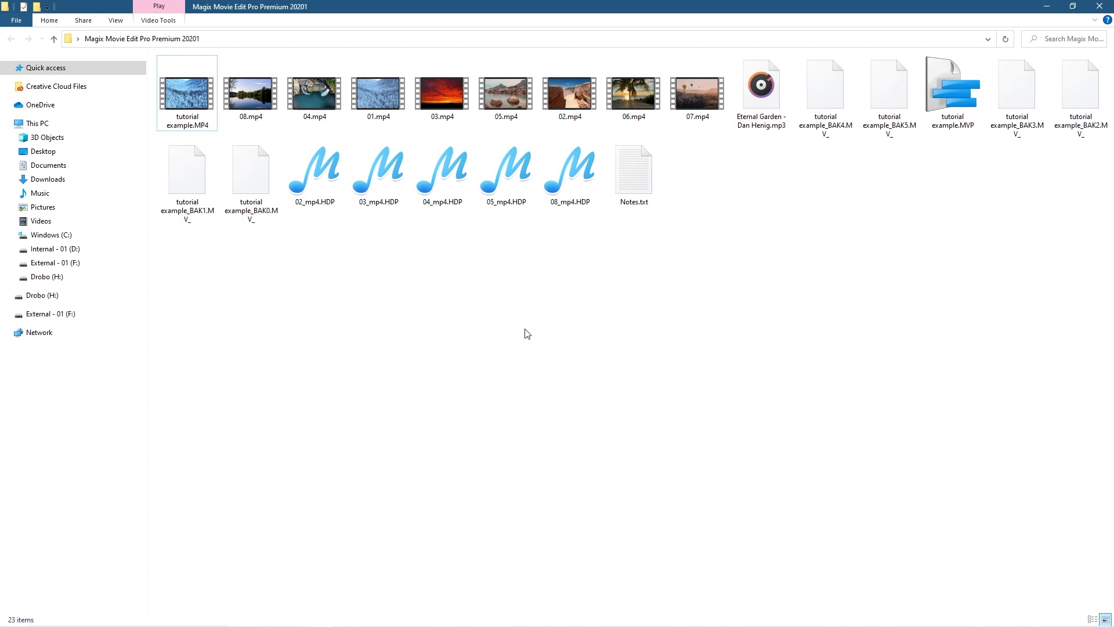
pyautogui.click(1098, 7)
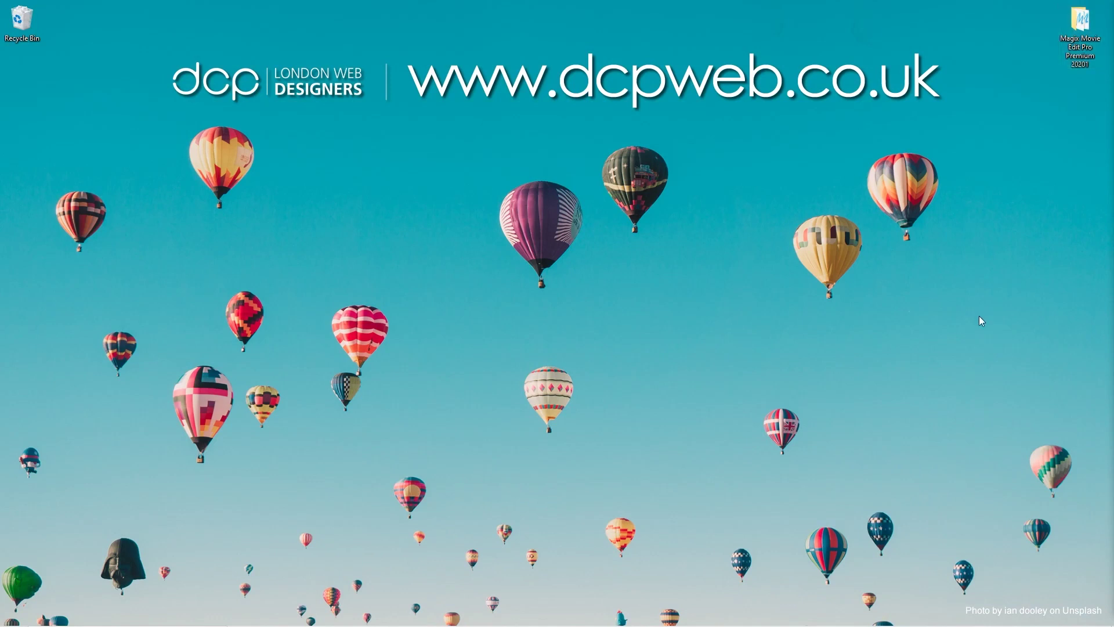